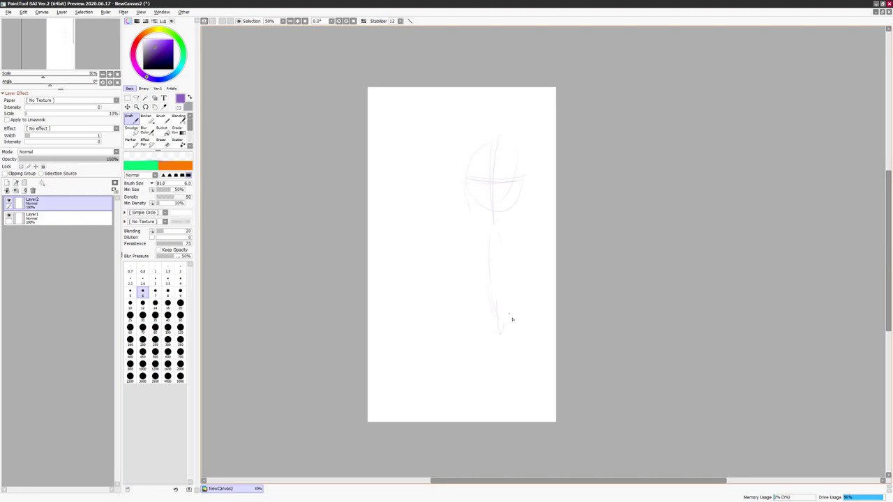
# - Clear the head sketch from Layer2 and rough in the fingers of a clenched fist low on the canvas
pyautogui.press('Delete')
pyautogui.moveTo(374, 312); pyautogui.dragTo(399, 285)
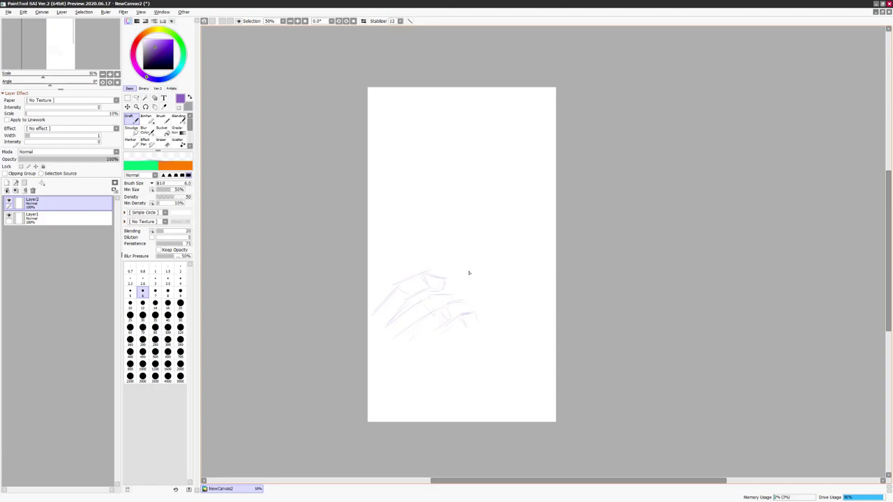
# - Select the lower fingers of the hand sketch with a freehand selection and rotate them slightly into place
pyautogui.press('l')
pyautogui.moveTo(488, 299)
pyautogui.mouseDown()
pyautogui.moveTo(542, 299)
pyautogui.moveTo(488, 299)
pyautogui.mouseUp()
pyautogui.hotkey('ctrl', 't')
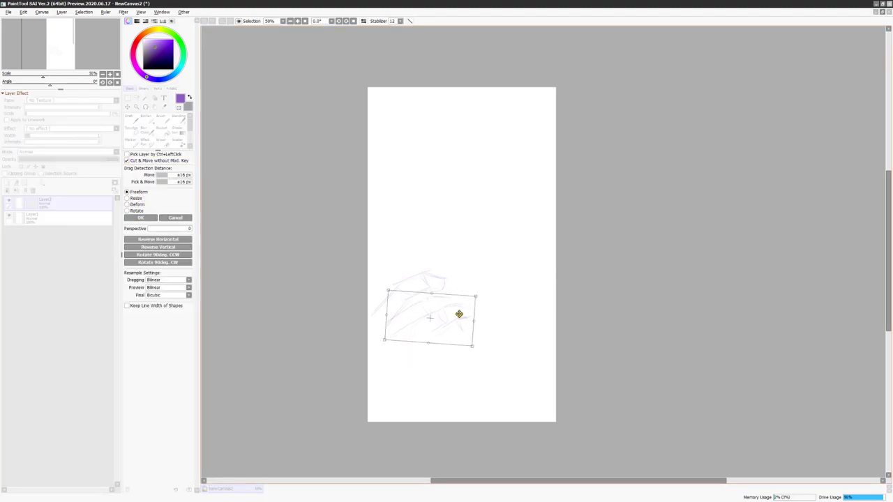
pyautogui.press('Return')
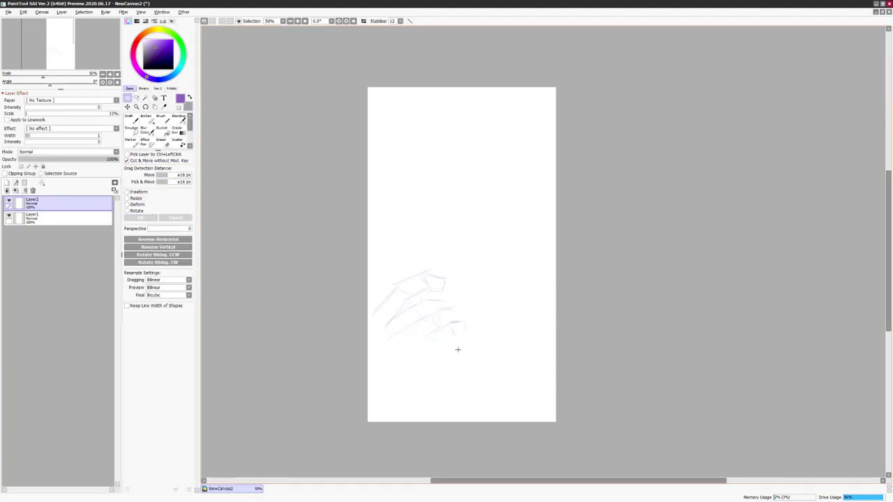
# - Sketch the remaining fingers, knuckle edge and back of the hand to complete the clenched fist
pyautogui.press('n')
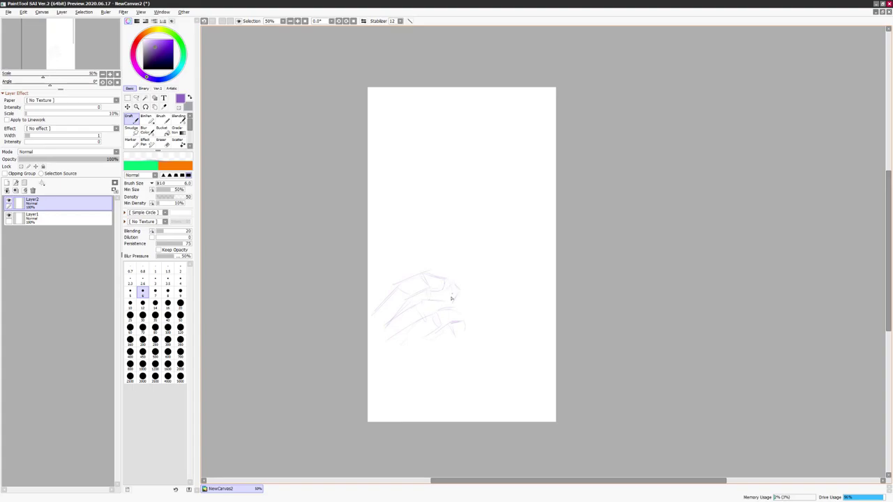
pyautogui.moveTo(377, 333); pyautogui.dragTo(401, 349)
pyautogui.moveTo(459, 294)
pyautogui.mouseDown()
pyautogui.moveTo(428, 366)
pyautogui.moveTo(453, 356)
pyautogui.mouseUp()
pyautogui.moveTo(379, 343); pyautogui.dragTo(413, 364)
# - Scale the fist sketch down slightly and move it up with a free transform
pyautogui.hotkey('ctrl', 't')
pyautogui.moveTo(481, 387)
pyautogui.mouseDown()
pyautogui.moveTo(488, 333)
pyautogui.moveTo(459, 253)
pyautogui.moveTo(454, 279)
pyautogui.moveTo(379, 277)
pyautogui.mouseUp()
pyautogui.press('Return')
pyautogui.moveTo(502, 291); pyautogui.dragTo(500, 264)
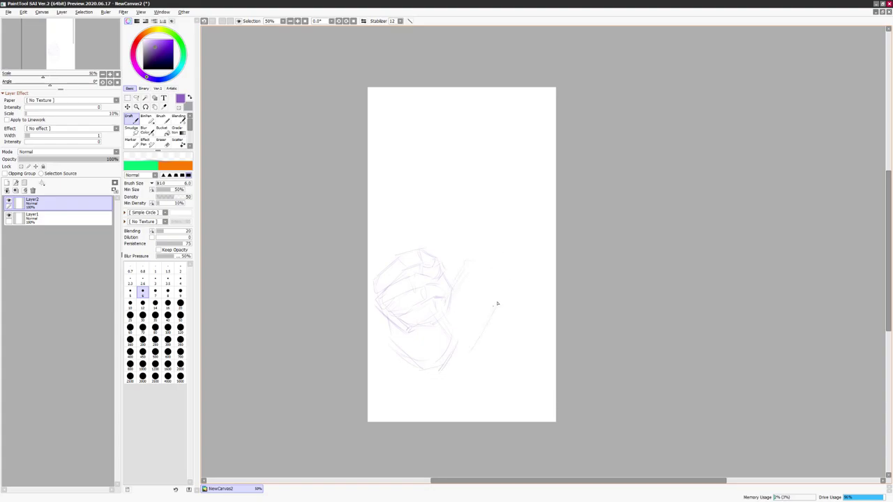
pyautogui.hotkey('ctrl', 't')
pyautogui.press('Return')
pyautogui.moveTo(500, 245)
pyautogui.mouseDown()
pyautogui.moveTo(457, 288)
pyautogui.moveTo(495, 265)
pyautogui.mouseUp()
pyautogui.moveTo(459, 322)
pyautogui.mouseDown()
pyautogui.moveTo(471, 351)
pyautogui.moveTo(486, 353)
pyautogui.moveTo(497, 370)
pyautogui.moveTo(486, 420)
pyautogui.mouseUp()
pyautogui.hotkey('ctrl', 'z')
pyautogui.moveTo(534, 395); pyautogui.dragTo(534, 405)
pyautogui.moveTo(490, 262); pyautogui.dragTo(443, 287)
pyautogui.hotkey('ctrl', 'z')
pyautogui.hotkey('ctrl', 'z')
pyautogui.hotkey('ctrl', 'z')
pyautogui.hotkey('ctrl', 'z')
pyautogui.hotkey('ctrl', 'z')
pyautogui.hotkey('ctrl', 'shift', 'n')
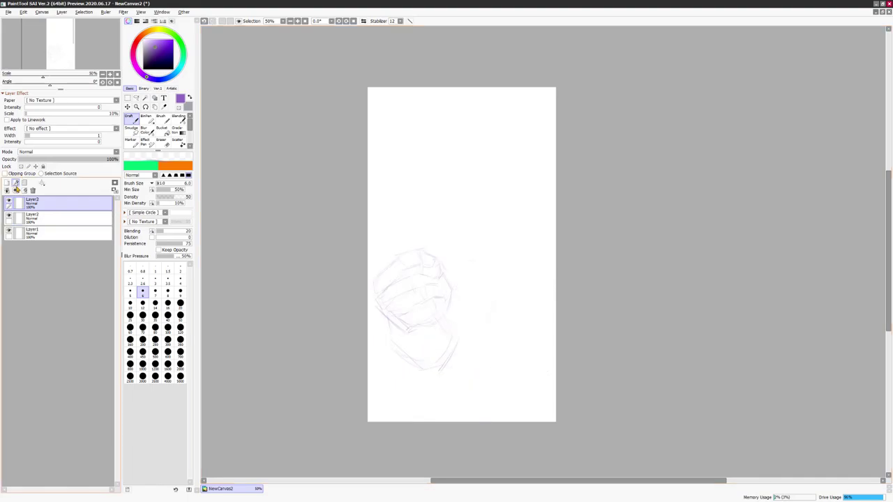
pyautogui.hotkey('ctrl', 'z')
pyautogui.hotkey('ctrl', 'z')
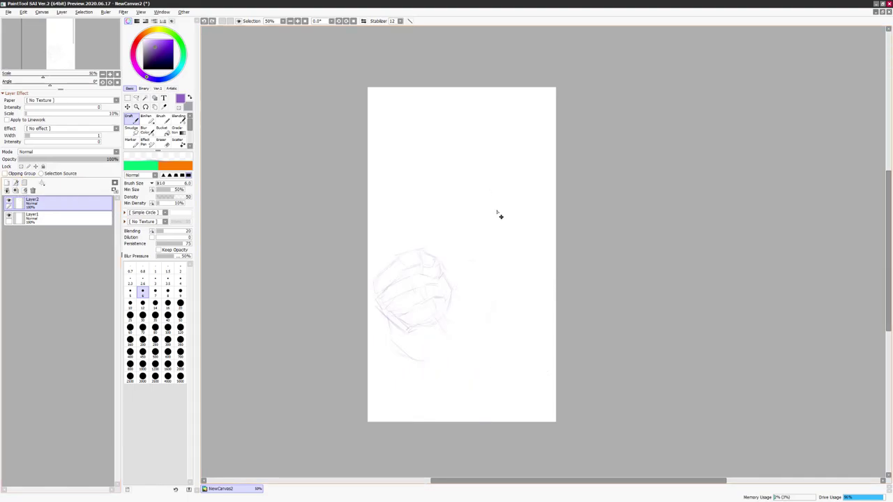
# - Add a new layer above the fist and sketch a helmet outline with a centre line, brow line and angled jaw
pyautogui.hotkey('ctrl', 'shift', 'n')
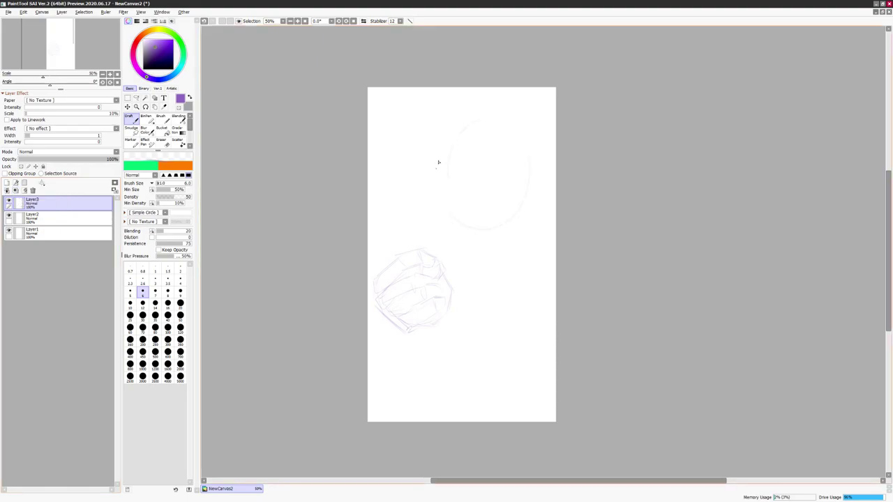
pyautogui.moveTo(480, 126); pyautogui.dragTo(478, 242)
pyautogui.moveTo(446, 171); pyautogui.dragTo(542, 181)
pyautogui.moveTo(477, 185); pyautogui.dragTo(484, 240)
pyautogui.moveTo(465, 174)
pyautogui.mouseDown()
pyautogui.moveTo(489, 197)
pyautogui.moveTo(506, 183)
pyautogui.moveTo(478, 175)
pyautogui.moveTo(528, 177)
pyautogui.mouseUp()
pyautogui.moveTo(458, 132); pyautogui.dragTo(532, 160)
pyautogui.moveTo(440, 170)
pyautogui.mouseDown()
pyautogui.moveTo(441, 229)
pyautogui.moveTo(480, 241)
pyautogui.mouseUp()
pyautogui.moveTo(488, 244); pyautogui.dragTo(528, 226)
pyautogui.moveTo(533, 151)
pyautogui.mouseDown()
pyautogui.moveTo(533, 225)
pyautogui.moveTo(491, 244)
pyautogui.mouseUp()
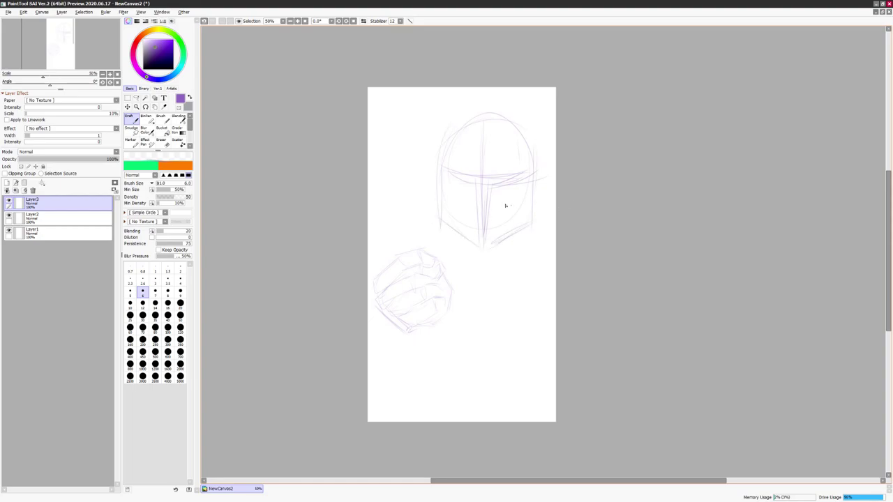
# - Sketch the helmet's cheek plates, T-shaped visor edges, dome ridge and side ear pieces
pyautogui.moveTo(462, 195); pyautogui.dragTo(467, 231)
pyautogui.moveTo(499, 193)
pyautogui.mouseDown()
pyautogui.moveTo(511, 231)
pyautogui.moveTo(526, 220)
pyautogui.mouseUp()
pyautogui.moveTo(492, 125); pyautogui.dragTo(492, 166)
pyautogui.moveTo(475, 158)
pyautogui.mouseDown()
pyautogui.moveTo(455, 203)
pyautogui.moveTo(463, 212)
pyautogui.moveTo(452, 191)
pyautogui.moveTo(441, 223)
pyautogui.mouseUp()
pyautogui.moveTo(529, 181)
pyautogui.mouseDown()
pyautogui.moveTo(522, 227)
pyautogui.moveTo(499, 236)
pyautogui.mouseUp()
pyautogui.moveTo(520, 204); pyautogui.dragTo(501, 224)
pyautogui.moveTo(529, 163)
pyautogui.mouseDown()
pyautogui.moveTo(531, 198)
pyautogui.moveTo(540, 191)
pyautogui.mouseUp()
pyautogui.moveTo(438, 184); pyautogui.dragTo(445, 158)
# - Sketch the neck scarf, the sloping shoulder lines and a diagonal bandolier across the torso
pyautogui.moveTo(450, 234); pyautogui.dragTo(480, 280)
pyautogui.moveTo(434, 208)
pyautogui.mouseDown()
pyautogui.moveTo(423, 231)
pyautogui.moveTo(377, 256)
pyautogui.mouseUp()
pyautogui.moveTo(541, 234)
pyautogui.mouseDown()
pyautogui.moveTo(480, 272)
pyautogui.moveTo(542, 273)
pyautogui.mouseUp()
pyautogui.moveTo(513, 295)
pyautogui.mouseDown()
pyautogui.moveTo(555, 286)
pyautogui.moveTo(437, 380)
pyautogui.mouseUp()
pyautogui.hotkey('ctrl', 'z')
pyautogui.moveTo(547, 311); pyautogui.dragTo(413, 409)
pyautogui.moveTo(549, 313); pyautogui.dragTo(458, 410)
# - Sketch the chest plate's centre and edges, the forearm under the fist, and short folds on the opposite side of the torso
pyautogui.moveTo(475, 304); pyautogui.dragTo(475, 326)
pyautogui.moveTo(481, 301); pyautogui.dragTo(482, 332)
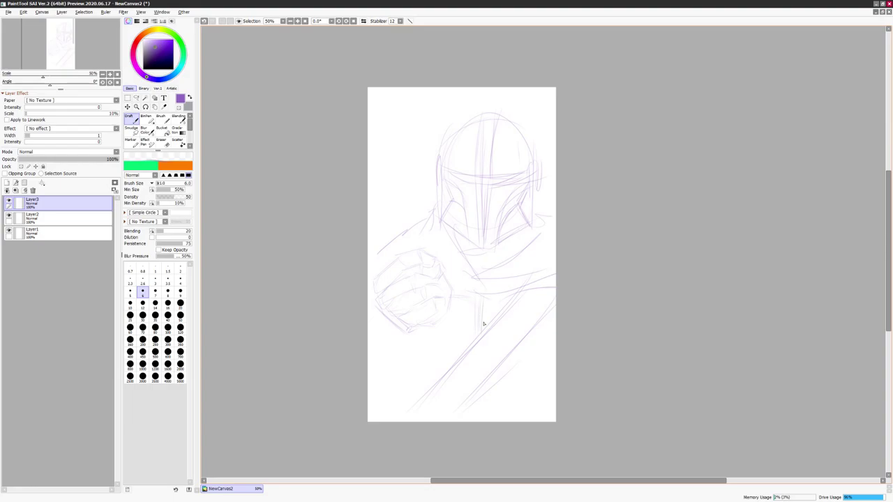
pyautogui.moveTo(452, 294); pyautogui.dragTo(528, 284)
pyautogui.moveTo(392, 324)
pyautogui.mouseDown()
pyautogui.moveTo(410, 349)
pyautogui.moveTo(428, 359)
pyautogui.moveTo(471, 342)
pyautogui.mouseUp()
pyautogui.moveTo(400, 347)
pyautogui.mouseDown()
pyautogui.moveTo(399, 378)
pyautogui.moveTo(461, 350)
pyautogui.mouseUp()
pyautogui.moveTo(408, 380); pyautogui.dragTo(409, 407)
pyautogui.moveTo(504, 354); pyautogui.dragTo(545, 358)
pyautogui.moveTo(519, 353); pyautogui.dragTo(556, 343)
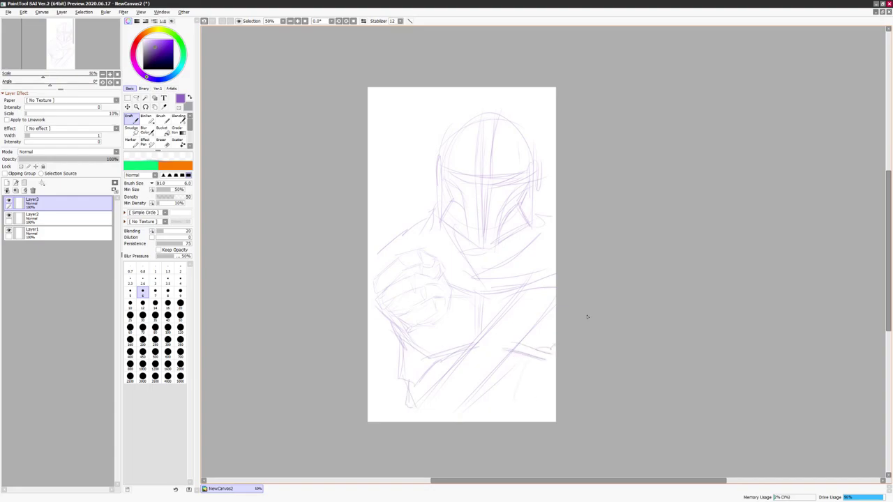
# - Scale the figure and fist sketch down slightly and shift it up on the canvas with a free transform
pyautogui.hotkey('ctrl', 't')
pyautogui.moveTo(552, 94); pyautogui.dragTo(514, 155)
pyautogui.press('Return')
pyautogui.click(37, 220)
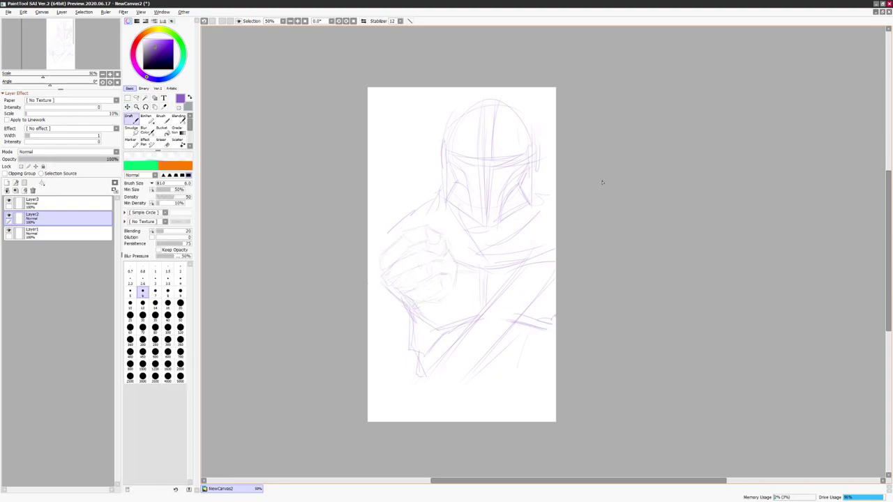
# - Sketch the raised arm's shoulder and outer sleeve beside the fist on Layer3, undoing the stray strokes
pyautogui.click(32, 202)
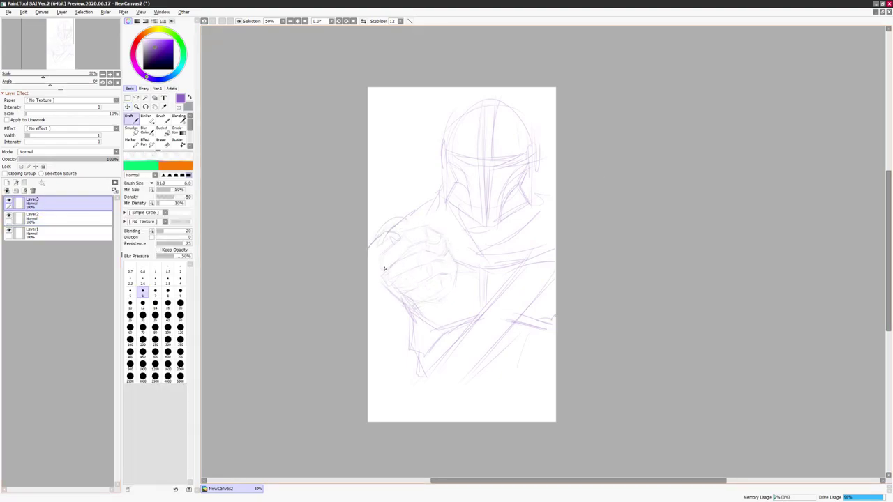
pyautogui.moveTo(409, 316); pyautogui.dragTo(385, 362)
pyautogui.hotkey('ctrl', 'z')
pyautogui.moveTo(377, 262); pyautogui.dragTo(368, 319)
pyautogui.moveTo(405, 344); pyautogui.dragTo(397, 382)
pyautogui.moveTo(385, 235); pyautogui.dragTo(369, 274)
pyautogui.moveTo(410, 339); pyautogui.dragTo(401, 398)
pyautogui.hotkey('ctrl', 'z')
pyautogui.moveTo(410, 317); pyautogui.dragTo(377, 399)
pyautogui.moveTo(401, 353); pyautogui.dragTo(384, 385)
pyautogui.hotkey('ctrl', 'z')
pyautogui.hotkey('ctrl', 'z')
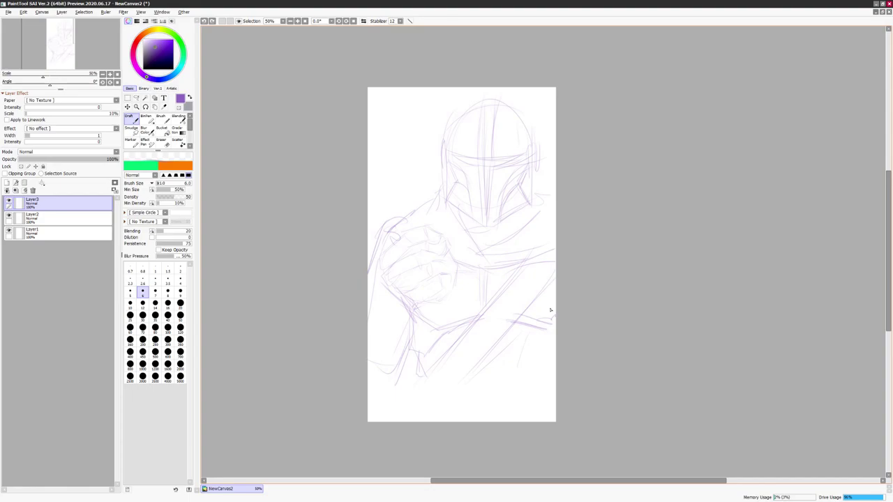
# - Reinforce the diagonal bandolier edges and sketch short belt details along the waist
pyautogui.moveTo(532, 375)
pyautogui.mouseDown()
pyautogui.moveTo(497, 382)
pyautogui.moveTo(514, 385)
pyautogui.mouseUp()
pyautogui.moveTo(501, 302); pyautogui.dragTo(428, 385)
pyautogui.moveTo(508, 321); pyautogui.dragTo(432, 402)
pyautogui.moveTo(538, 395); pyautogui.dragTo(538, 415)
pyautogui.moveTo(449, 389); pyautogui.dragTo(445, 421)
pyautogui.moveTo(547, 401); pyautogui.dragTo(544, 423)
pyautogui.moveTo(434, 393); pyautogui.dragTo(431, 426)
# - Sketch the hanging cloth, the side of the waist and the curved belt and hip lines at the canvas's lower edge
pyautogui.moveTo(421, 379); pyautogui.dragTo(388, 419)
pyautogui.moveTo(445, 406); pyautogui.dragTo(420, 422)
pyautogui.moveTo(416, 344); pyautogui.dragTo(433, 403)
pyautogui.moveTo(556, 360); pyautogui.dragTo(475, 417)
pyautogui.moveTo(527, 404); pyautogui.dragTo(488, 422)
pyautogui.moveTo(555, 410); pyautogui.dragTo(516, 422)
pyautogui.moveTo(486, 410); pyautogui.dragTo(475, 420)
# - Switch to Layer2 and sketch the glove cuff and wrist lines beneath the fist
pyautogui.click(8, 218)
pyautogui.click(8, 218)
pyautogui.click(58, 222)
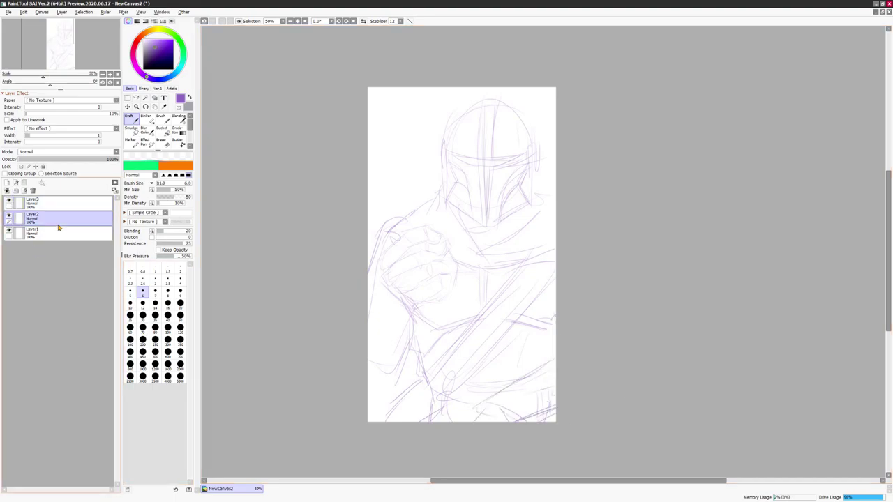
pyautogui.moveTo(385, 282)
pyautogui.mouseDown()
pyautogui.moveTo(403, 308)
pyautogui.moveTo(370, 328)
pyautogui.mouseUp()
pyautogui.moveTo(429, 306); pyautogui.dragTo(413, 317)
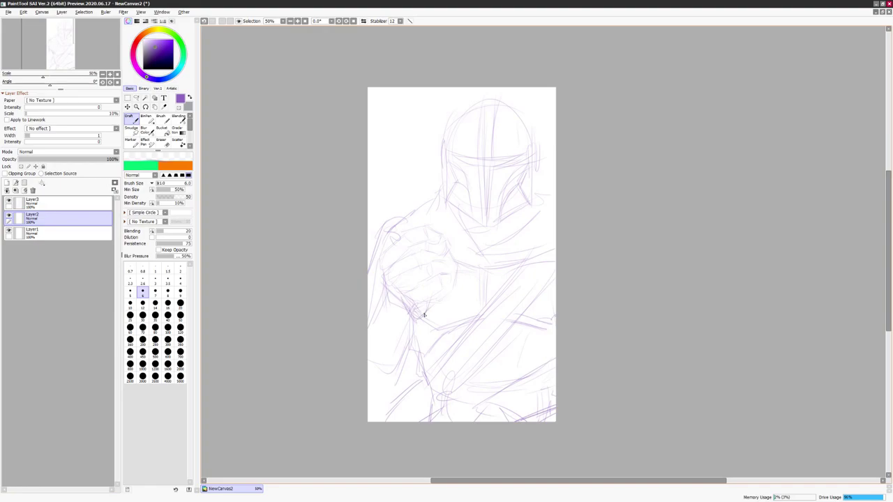
# - Flip the canvas view horizontally and nudge the fist layer slightly towards the body
pyautogui.press('h')
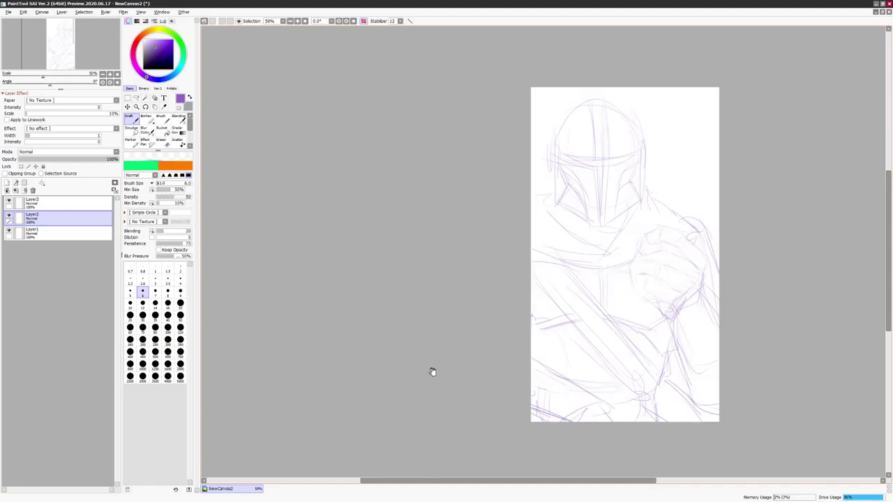
pyautogui.press('ctrl')
pyautogui.moveTo(645, 266); pyautogui.dragTo(614, 279)
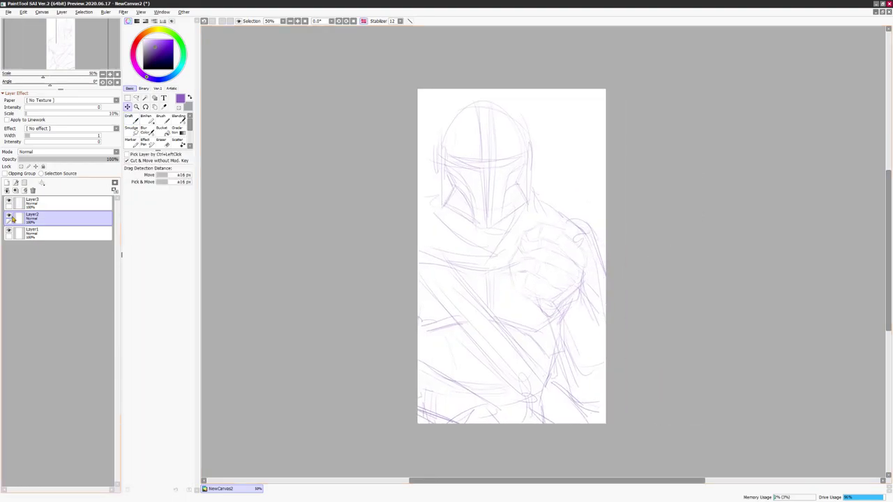
# - Scale the body sketch on Layer3 down slightly and shift it sideways with a free transform
pyautogui.click(58, 202)
pyautogui.hotkey('ctrl', 't')
pyautogui.moveTo(605, 90); pyautogui.dragTo(597, 100)
pyautogui.moveTo(576, 168); pyautogui.dragTo(586, 167)
pyautogui.press('Return')
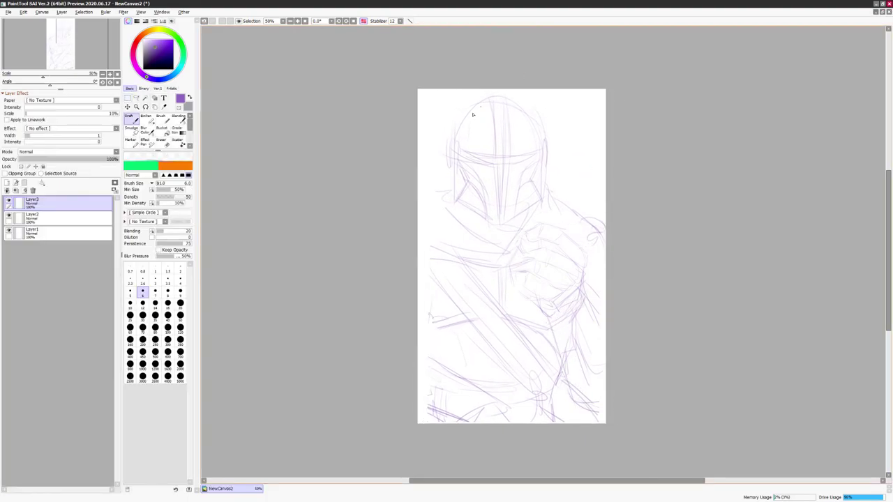
# - Extend the scarf and shoulder on the side away from the fist, and redraw the bandolier and chest plate lines
pyautogui.moveTo(422, 226)
pyautogui.mouseDown()
pyautogui.moveTo(465, 258)
pyautogui.moveTo(538, 265)
pyautogui.mouseUp()
pyautogui.moveTo(427, 248); pyautogui.dragTo(556, 384)
pyautogui.moveTo(421, 265)
pyautogui.mouseDown()
pyautogui.moveTo(423, 341)
pyautogui.moveTo(466, 335)
pyautogui.moveTo(435, 357)
pyautogui.mouseUp()
pyautogui.moveTo(426, 306)
pyautogui.mouseDown()
pyautogui.moveTo(427, 345)
pyautogui.moveTo(477, 326)
pyautogui.moveTo(547, 328)
pyautogui.mouseUp()
pyautogui.moveTo(509, 273); pyautogui.dragTo(509, 313)
# - Redraw the helmet's centre line, visor brow and vertical visor slit
pyautogui.moveTo(504, 106); pyautogui.dragTo(503, 223)
pyautogui.moveTo(486, 167)
pyautogui.mouseDown()
pyautogui.moveTo(533, 157)
pyautogui.moveTo(461, 148)
pyautogui.moveTo(528, 171)
pyautogui.mouseUp()
pyautogui.moveTo(508, 173); pyautogui.dragTo(508, 215)
pyautogui.moveTo(630, 221)
pyautogui.mouseDown()
pyautogui.moveTo(695, 227)
pyautogui.moveTo(626, 232)
pyautogui.mouseUp()
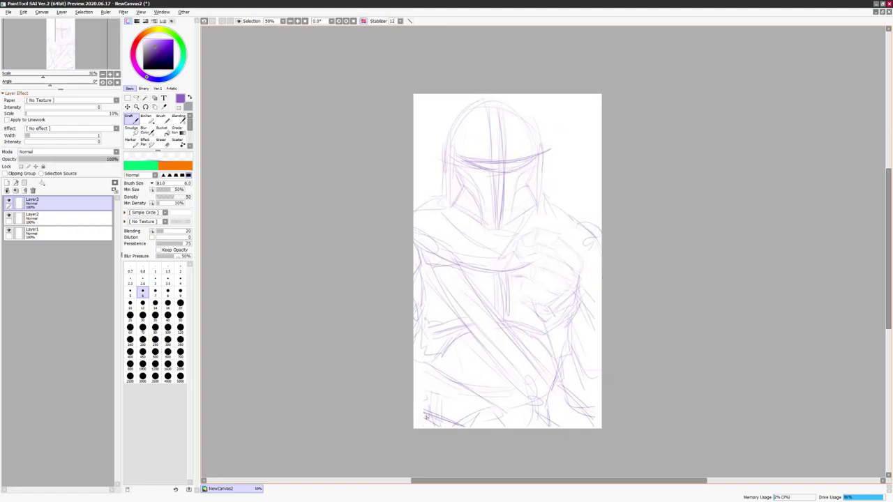
# - Sketch the belt edges and folded forearm details in the corner below the bandolier's shoulder end
pyautogui.moveTo(448, 392)
pyautogui.mouseDown()
pyautogui.moveTo(468, 417)
pyautogui.moveTo(447, 392)
pyautogui.mouseUp()
pyautogui.moveTo(443, 390)
pyautogui.mouseDown()
pyautogui.moveTo(425, 399)
pyautogui.moveTo(444, 409)
pyautogui.mouseUp()
pyautogui.moveTo(423, 368); pyautogui.dragTo(456, 387)
pyautogui.moveTo(416, 375); pyautogui.dragTo(441, 390)
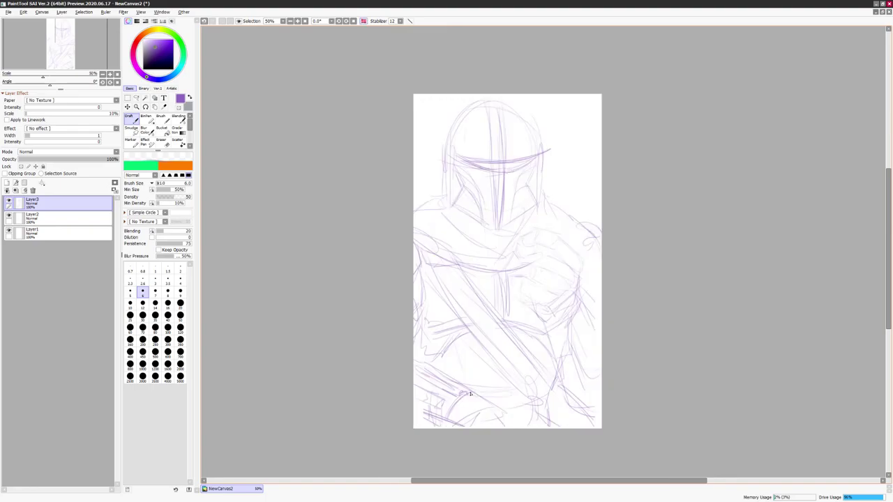
pyautogui.moveTo(488, 279); pyautogui.dragTo(459, 272)
pyautogui.click(127, 107)
pyautogui.hotkey('ctrl', 't')
pyautogui.moveTo(599, 140); pyautogui.dragTo(637, 230)
pyautogui.press('Escape')
# - Pick the fist layer on the canvas and adjust its size and position with a free transform
pyautogui.keyDown('ctrl'); pyautogui.click(414, 146); pyautogui.keyUp('ctrl')
pyautogui.hotkey('ctrl', 't')
pyautogui.moveTo(585, 202); pyautogui.dragTo(574, 265)
pyautogui.press('Return')
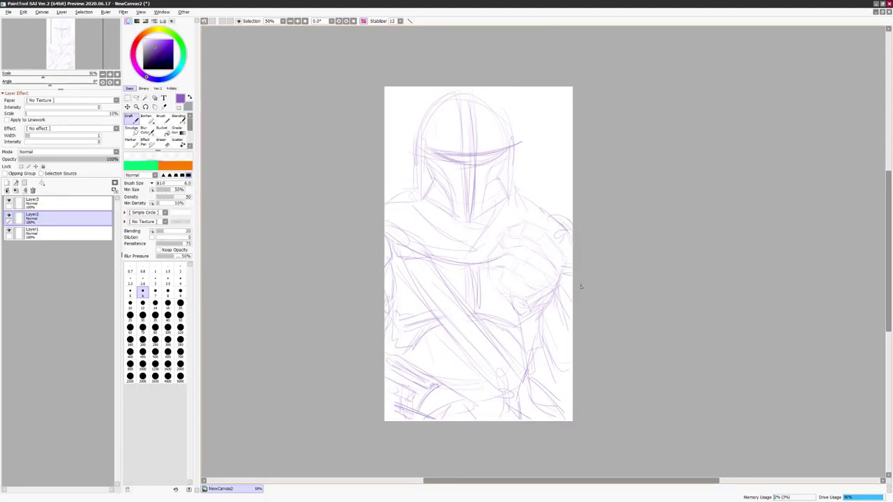
# - Lower Layer2's opacity to 70% and switch the brush colour to blue
pyautogui.click(90, 159)
pyautogui.moveTo(671, 191); pyautogui.dragTo(663, 203)
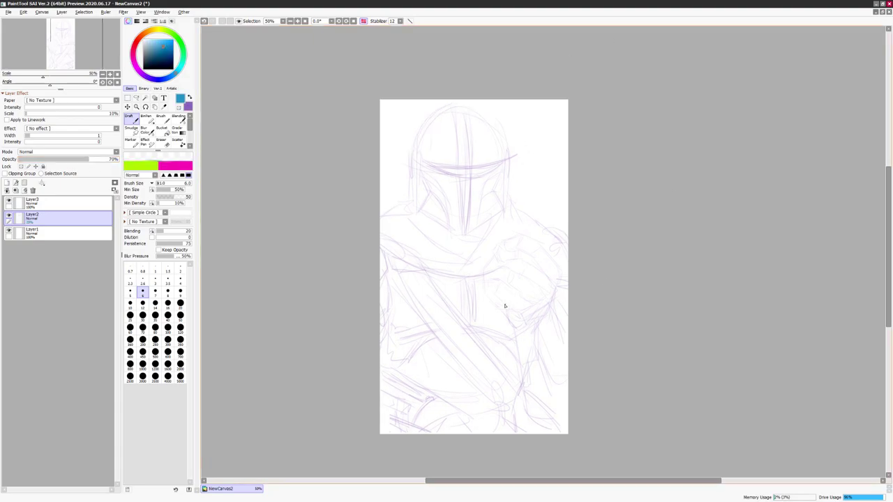
# - Redraw the chest plate's upper curve, centre line, centre emblem and lower edges in blue on Layer3
pyautogui.click(32, 201)
pyautogui.moveTo(422, 275)
pyautogui.mouseDown()
pyautogui.moveTo(508, 275)
pyautogui.moveTo(472, 327)
pyautogui.mouseUp()
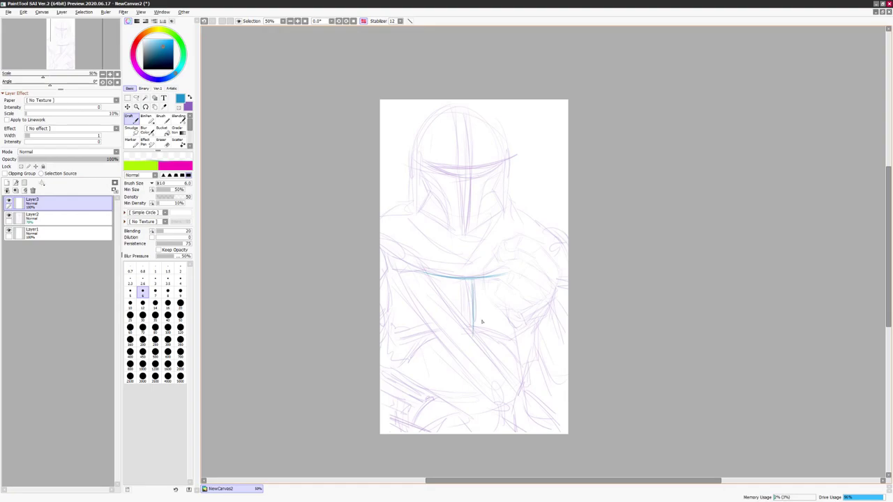
pyautogui.moveTo(392, 307); pyautogui.dragTo(427, 331)
pyautogui.moveTo(530, 323); pyautogui.dragTo(508, 338)
pyautogui.moveTo(428, 342)
pyautogui.mouseDown()
pyautogui.moveTo(470, 328)
pyautogui.moveTo(509, 336)
pyautogui.mouseUp()
pyautogui.moveTo(464, 299)
pyautogui.mouseDown()
pyautogui.moveTo(464, 317)
pyautogui.moveTo(481, 318)
pyautogui.moveTo(681, 225)
pyautogui.moveTo(616, 249)
pyautogui.mouseUp()
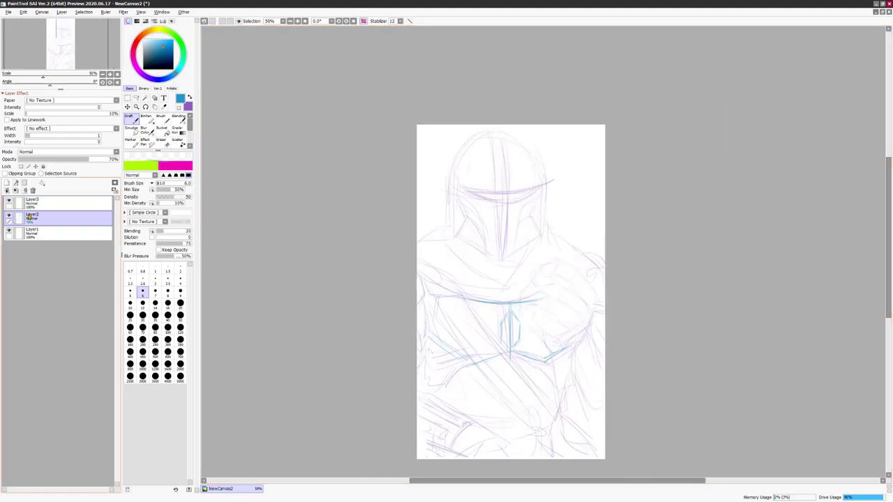
# - Draw the bandolier's shoulder end and its long diagonal edges across the torso in blue
pyautogui.moveTo(434, 288); pyautogui.dragTo(465, 296)
pyautogui.moveTo(542, 290); pyautogui.dragTo(534, 290)
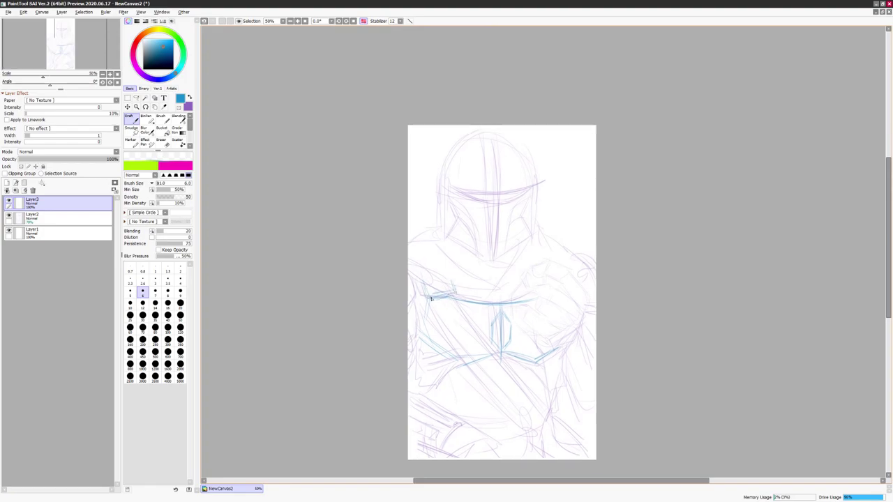
pyautogui.moveTo(432, 304)
pyautogui.mouseDown()
pyautogui.moveTo(473, 362)
pyautogui.moveTo(490, 356)
pyautogui.moveTo(529, 418)
pyautogui.mouseUp()
pyautogui.moveTo(490, 355); pyautogui.dragTo(551, 421)
pyautogui.moveTo(508, 399); pyautogui.dragTo(542, 423)
pyautogui.hscroll(1, 663, 277)
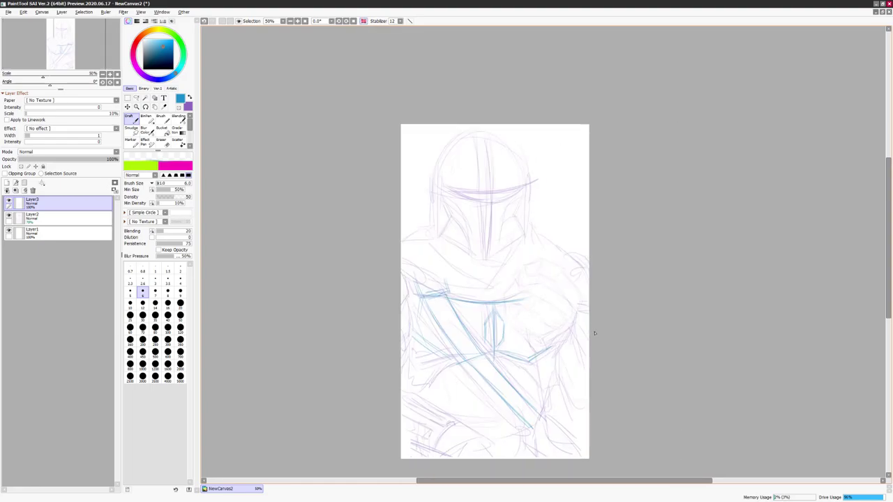
# - Add the inner edges and cartridge loops along the diagonal bandolier in blue
pyautogui.moveTo(461, 352)
pyautogui.mouseDown()
pyautogui.moveTo(471, 345)
pyautogui.moveTo(517, 389)
pyautogui.mouseUp()
pyautogui.moveTo(452, 338)
pyautogui.mouseDown()
pyautogui.moveTo(461, 330)
pyautogui.moveTo(444, 301)
pyautogui.moveTo(445, 320)
pyautogui.moveTo(522, 415)
pyautogui.mouseUp()
# - Draw the scarf's folds around the neck and over the shoulder away from the fist in blue
pyautogui.moveTo(387, 260); pyautogui.dragTo(467, 298)
pyautogui.moveTo(394, 232); pyautogui.dragTo(439, 218)
pyautogui.moveTo(513, 228); pyautogui.dragTo(452, 293)
pyautogui.moveTo(441, 237)
pyautogui.mouseDown()
pyautogui.moveTo(466, 258)
pyautogui.moveTo(394, 273)
pyautogui.mouseUp()
pyautogui.hotkey('ctrl', 'z')
pyautogui.moveTo(466, 248); pyautogui.dragTo(422, 272)
pyautogui.moveTo(427, 276); pyautogui.dragTo(456, 288)
# - Draw the cloak's folds over the shoulder above the fist in blue
pyautogui.moveTo(500, 240); pyautogui.dragTo(483, 266)
pyautogui.moveTo(515, 225)
pyautogui.mouseDown()
pyautogui.moveTo(506, 235)
pyautogui.moveTo(555, 252)
pyautogui.moveTo(558, 269)
pyautogui.mouseUp()
pyautogui.moveTo(569, 279); pyautogui.dragTo(537, 284)
pyautogui.moveTo(573, 263); pyautogui.dragTo(567, 274)
pyautogui.moveTo(563, 269); pyautogui.dragTo(482, 288)
# - Draw the chest plate's side edge near the fist and the opposite arm's outline in blue, checking the mirrored view
pyautogui.press('h')
pyautogui.moveTo(540, 253)
pyautogui.mouseDown()
pyautogui.moveTo(516, 255)
pyautogui.moveTo(554, 300)
pyautogui.moveTo(551, 313)
pyautogui.mouseUp()
pyautogui.press('h')
pyautogui.moveTo(419, 263)
pyautogui.mouseDown()
pyautogui.moveTo(414, 342)
pyautogui.moveTo(422, 354)
pyautogui.mouseUp()
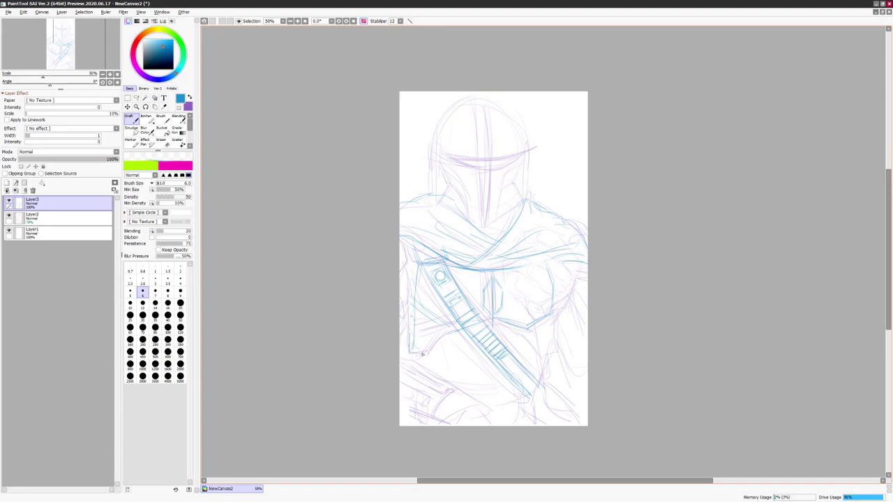
# - Redraw the torso's side edges below the chest plate in blue and add the abdomen's lower edge
pyautogui.moveTo(504, 328)
pyautogui.mouseDown()
pyautogui.moveTo(537, 353)
pyautogui.moveTo(550, 322)
pyautogui.mouseUp()
pyautogui.hotkey('ctrl', 'z')
pyautogui.hotkey('ctrl', 'z')
pyautogui.moveTo(419, 264); pyautogui.dragTo(421, 353)
pyautogui.moveTo(548, 327); pyautogui.dragTo(531, 372)
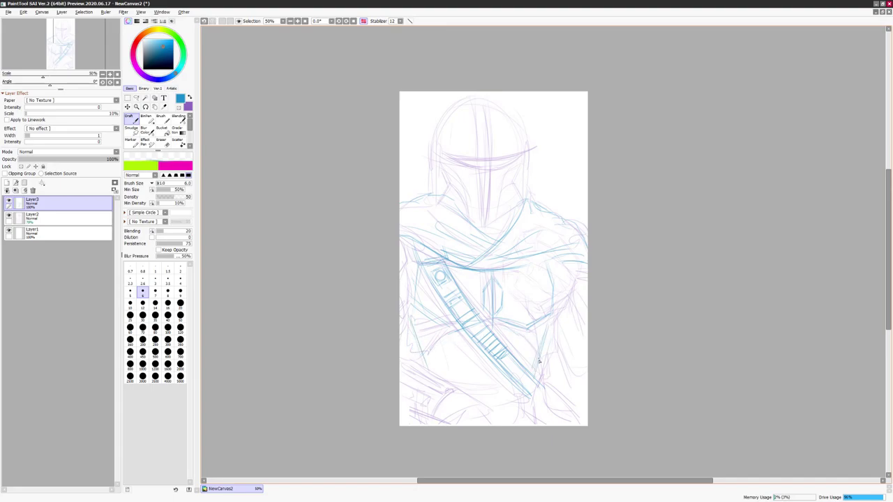
pyautogui.moveTo(453, 383)
pyautogui.mouseDown()
pyautogui.moveTo(435, 378)
pyautogui.moveTo(502, 384)
pyautogui.moveTo(465, 365)
pyautogui.moveTo(467, 377)
pyautogui.mouseUp()
pyautogui.moveTo(519, 350); pyautogui.dragTo(516, 367)
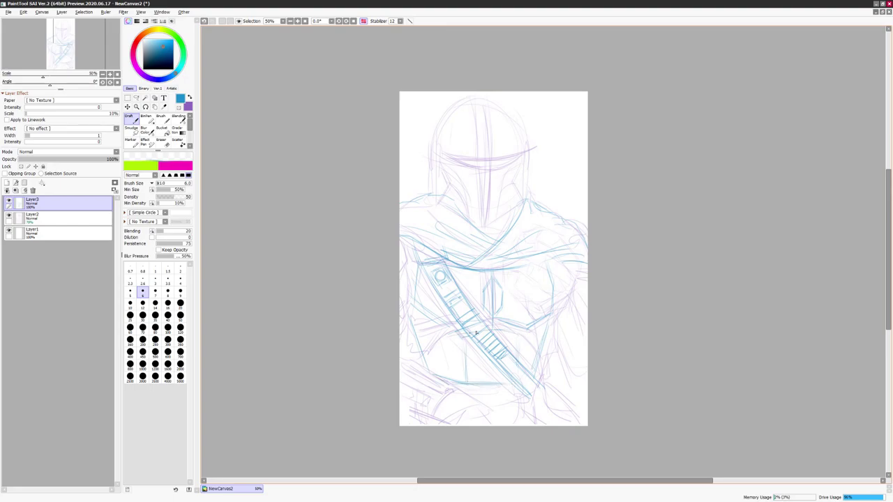
# - In the mirrored view, draw the abdomen plate's arched upper edge and slanted sides in blue
pyautogui.press('h')
pyautogui.moveTo(732, 258); pyautogui.dragTo(579, 251)
pyautogui.moveTo(413, 325); pyautogui.dragTo(395, 353)
pyautogui.moveTo(508, 323); pyautogui.dragTo(482, 355)
pyautogui.moveTo(486, 331); pyautogui.dragTo(507, 357)
pyautogui.moveTo(384, 260); pyautogui.dragTo(384, 303)
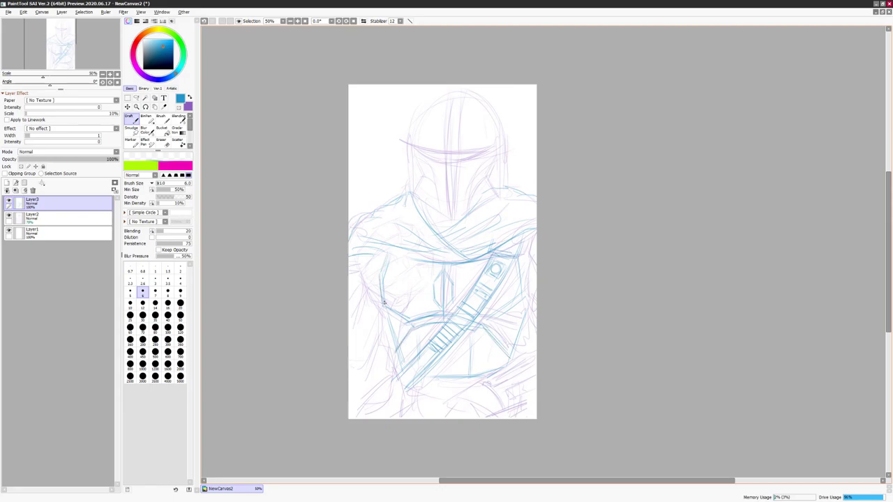
# - Strengthen the torso's side contours and the abdomen's lower edge with additional blue lines
pyautogui.moveTo(521, 295); pyautogui.dragTo(520, 353)
pyautogui.moveTo(389, 297); pyautogui.dragTo(381, 347)
pyautogui.moveTo(394, 318)
pyautogui.mouseDown()
pyautogui.moveTo(387, 353)
pyautogui.moveTo(450, 344)
pyautogui.moveTo(431, 353)
pyautogui.mouseUp()
pyautogui.moveTo(442, 386); pyautogui.dragTo(488, 383)
pyautogui.moveTo(488, 353); pyautogui.dragTo(488, 385)
pyautogui.moveTo(491, 381); pyautogui.dragTo(516, 371)
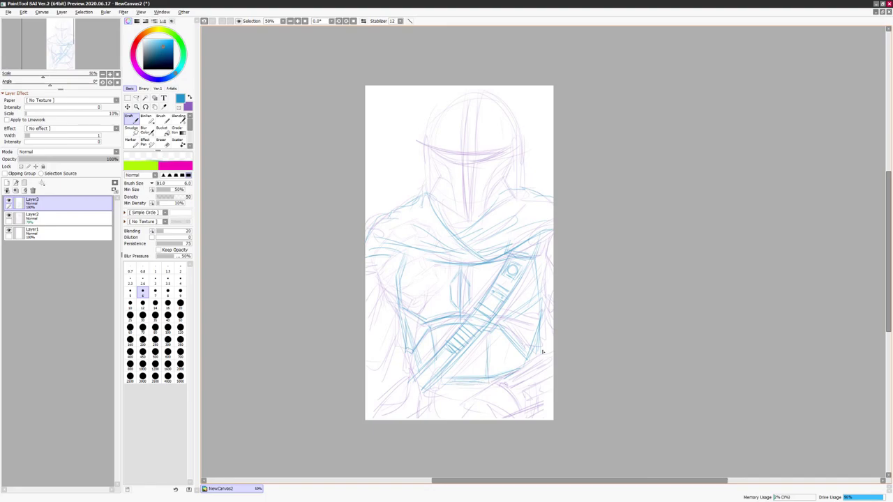
# - Apply a transform to the blue linework, then draw the chest's side edge and the folds of the lowered arm
pyautogui.hotkey('ctrl', 't')
pyautogui.press('h')
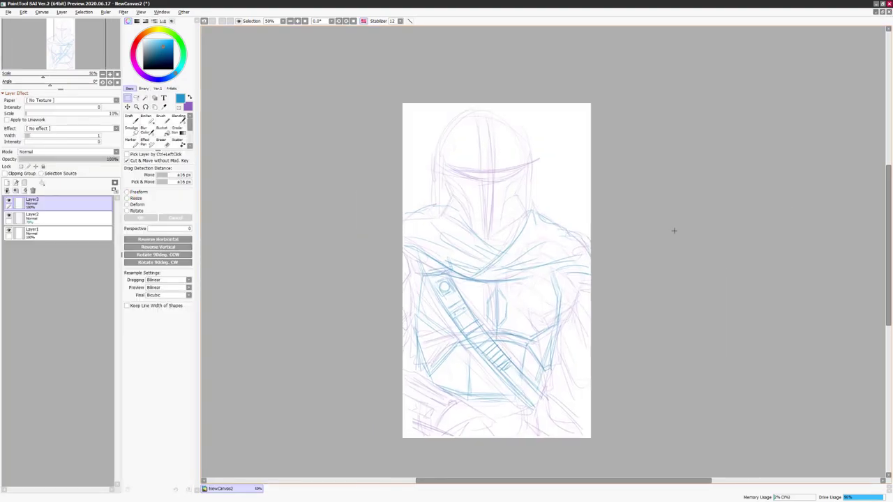
pyautogui.press('Return')
pyautogui.moveTo(550, 252); pyautogui.dragTo(548, 311)
pyautogui.moveTo(399, 256); pyautogui.dragTo(402, 288)
pyautogui.moveTo(407, 241); pyautogui.dragTo(395, 330)
pyautogui.moveTo(399, 311)
pyautogui.mouseDown()
pyautogui.moveTo(392, 345)
pyautogui.moveTo(402, 315)
pyautogui.mouseUp()
pyautogui.scroll(-1, 657, 245)
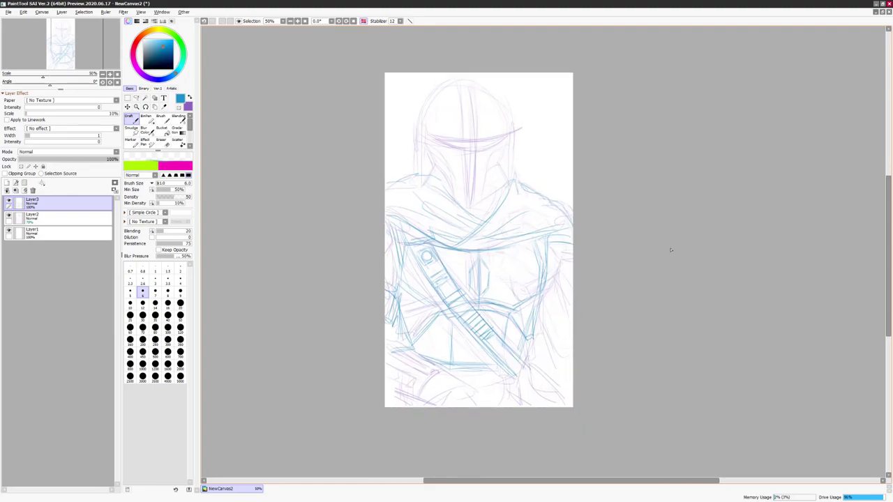
# - Draw the outline of the lowered forearm crossing in front of the waist in blue
pyautogui.moveTo(412, 351); pyautogui.dragTo(488, 385)
pyautogui.moveTo(408, 387); pyautogui.dragTo(389, 376)
pyautogui.moveTo(466, 389); pyautogui.dragTo(496, 372)
pyautogui.moveTo(477, 407); pyautogui.dragTo(505, 403)
pyautogui.hotkey('ctrl', 'z')
pyautogui.moveTo(442, 404)
pyautogui.mouseDown()
pyautogui.moveTo(488, 383)
pyautogui.moveTo(505, 386)
pyautogui.moveTo(508, 402)
pyautogui.mouseUp()
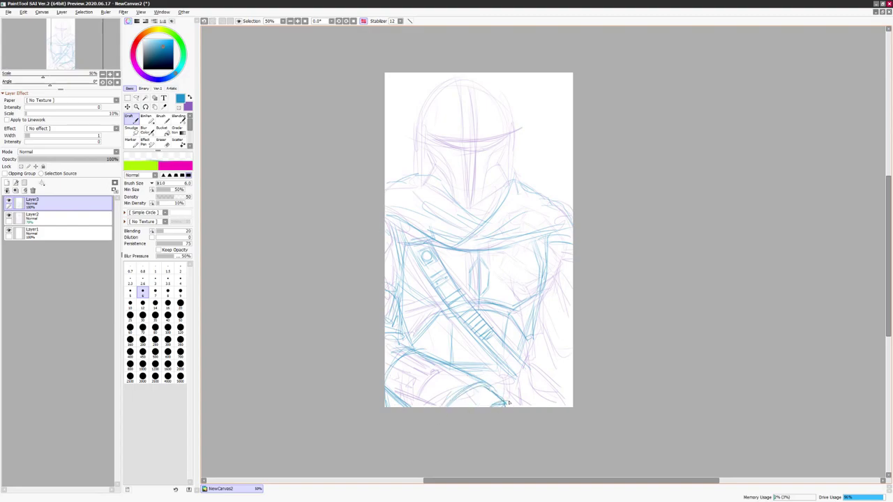
# - Add the plate edges and bands of the bracer on the lowered forearm in blue
pyautogui.moveTo(398, 381); pyautogui.dragTo(439, 396)
pyautogui.moveTo(395, 370); pyautogui.dragTo(432, 395)
pyautogui.moveTo(404, 377); pyautogui.dragTo(449, 408)
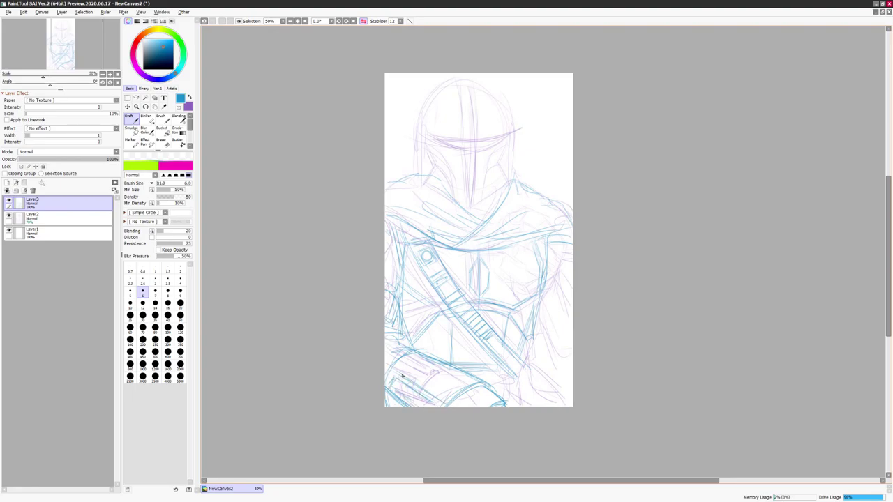
pyautogui.moveTo(404, 364)
pyautogui.mouseDown()
pyautogui.moveTo(451, 394)
pyautogui.moveTo(426, 358)
pyautogui.moveTo(445, 375)
pyautogui.moveTo(479, 382)
pyautogui.mouseUp()
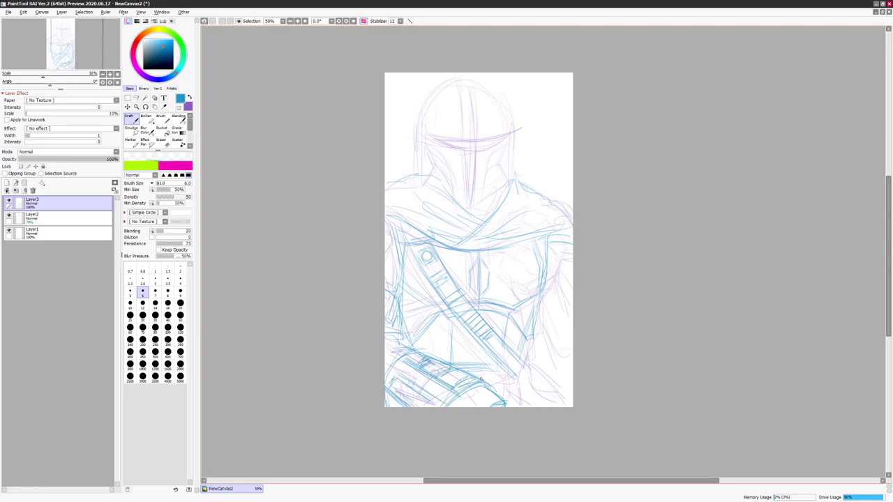
# - Deform the central chest emblem and redraw it as an elongated hexagonal pendant with inner detail
pyautogui.hscroll(1, 479, 379)
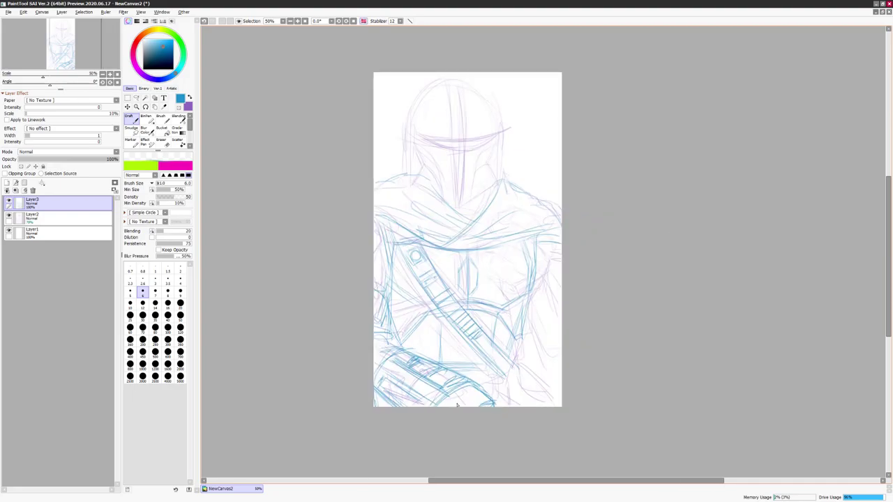
pyautogui.scroll(2, 480, 421)
pyautogui.hscroll(-4, 675, 219)
pyautogui.hscroll(2, 713, 223)
pyautogui.press('l')
pyautogui.hotkey('ctrl', 't')
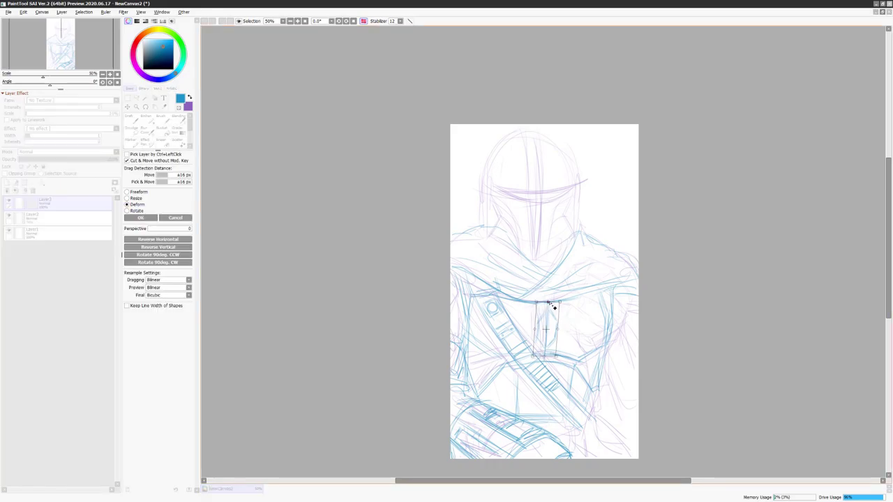
pyautogui.press('n')
pyautogui.moveTo(547, 314)
pyautogui.mouseDown()
pyautogui.moveTo(542, 348)
pyautogui.moveTo(554, 328)
pyautogui.moveTo(547, 347)
pyautogui.moveTo(550, 339)
pyautogui.mouseUp()
pyautogui.moveTo(627, 251); pyautogui.dragTo(623, 242)
pyautogui.moveTo(593, 290); pyautogui.dragTo(604, 312)
pyautogui.hscroll(2, 711, 237)
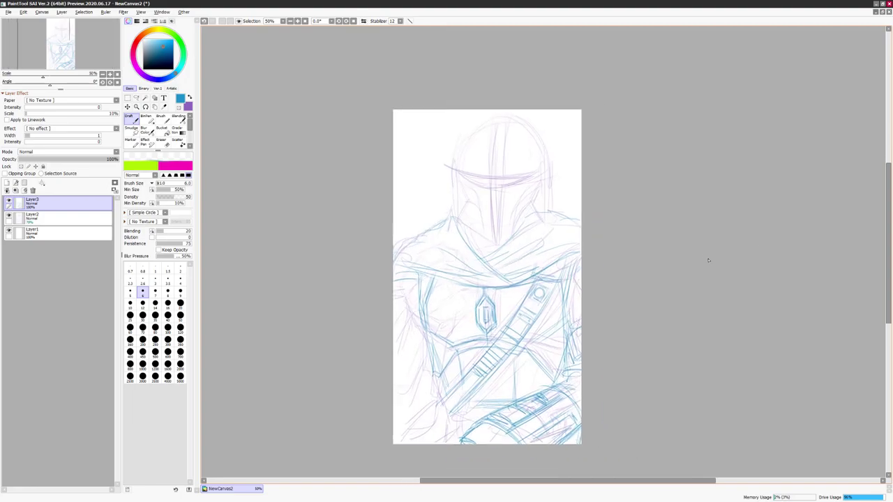
# - Erase the scarf's overlap above the pendant and redraw its folds converging in a V in the mirrored view
pyautogui.press('e')
pyautogui.moveTo(500, 282)
pyautogui.mouseDown()
pyautogui.moveTo(488, 267)
pyautogui.moveTo(491, 279)
pyautogui.mouseUp()
pyautogui.press('n')
pyautogui.moveTo(504, 243); pyautogui.dragTo(467, 266)
pyautogui.moveTo(458, 230); pyautogui.dragTo(463, 265)
pyautogui.moveTo(430, 271); pyautogui.dragTo(448, 277)
pyautogui.press('e')
pyautogui.press('n')
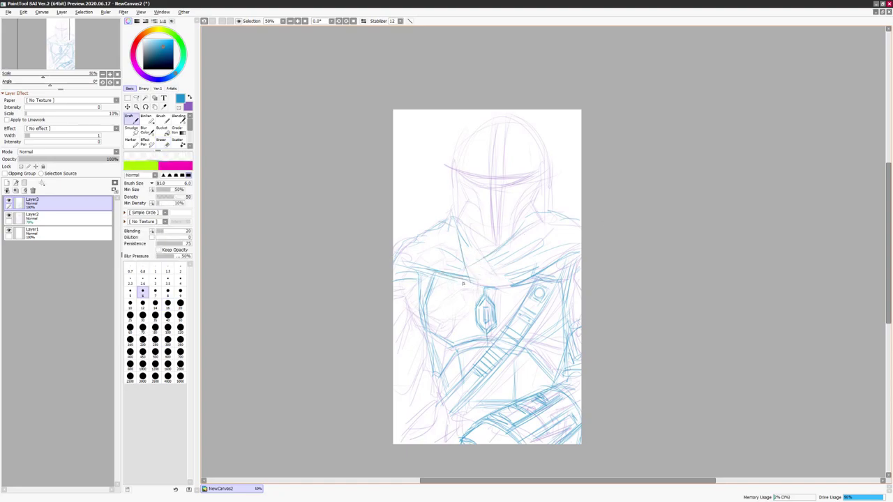
# - Clean up the scarf's lower edge and redraw the cloak folds over the shoulder of the raised arm in blue
pyautogui.press('e')
pyautogui.press('n')
pyautogui.press('h')
pyautogui.press('e')
pyautogui.press('n')
pyautogui.moveTo(733, 251); pyautogui.dragTo(688, 247)
pyautogui.moveTo(538, 238)
pyautogui.mouseDown()
pyautogui.moveTo(568, 276)
pyautogui.moveTo(576, 270)
pyautogui.mouseUp()
pyautogui.moveTo(716, 279); pyautogui.dragTo(672, 261)
# - Redraw the long parallel edges and the end of the bracer on the lowered forearm in blue
pyautogui.moveTo(418, 388)
pyautogui.mouseDown()
pyautogui.moveTo(463, 376)
pyautogui.moveTo(495, 392)
pyautogui.mouseUp()
pyautogui.moveTo(453, 372)
pyautogui.mouseDown()
pyautogui.moveTo(500, 395)
pyautogui.moveTo(510, 417)
pyautogui.moveTo(499, 401)
pyautogui.moveTo(526, 425)
pyautogui.moveTo(477, 424)
pyautogui.moveTo(505, 396)
pyautogui.mouseUp()
pyautogui.hotkey('ctrl', 'z')
pyautogui.moveTo(418, 411)
pyautogui.mouseDown()
pyautogui.moveTo(440, 422)
pyautogui.moveTo(453, 400)
pyautogui.moveTo(478, 412)
pyautogui.mouseUp()
pyautogui.moveTo(422, 391)
pyautogui.mouseDown()
pyautogui.moveTo(461, 372)
pyautogui.moveTo(490, 377)
pyautogui.moveTo(503, 395)
pyautogui.moveTo(488, 409)
pyautogui.mouseUp()
pyautogui.moveTo(540, 422)
pyautogui.mouseDown()
pyautogui.moveTo(606, 419)
pyautogui.moveTo(662, 303)
pyautogui.mouseUp()
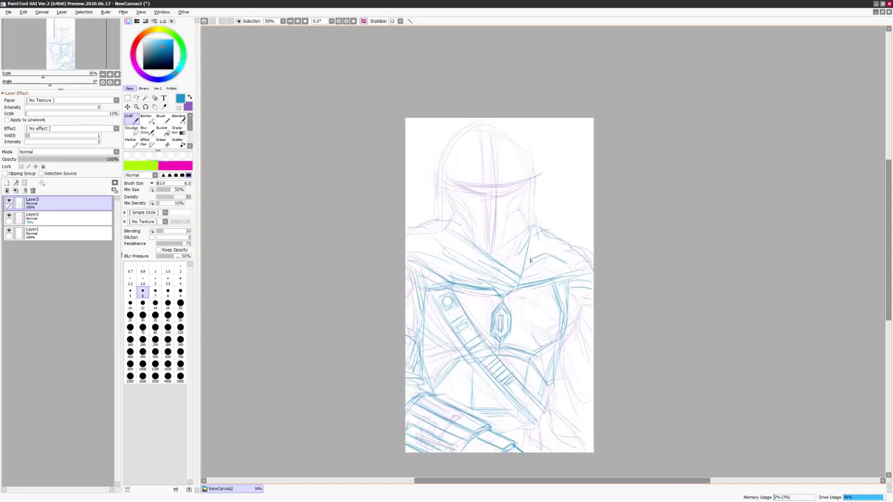
# - Erase the blue lines overlapping the raised fist and draw the fist's outer contour
pyautogui.press('e')
pyautogui.moveTo(580, 281)
pyautogui.mouseDown()
pyautogui.moveTo(538, 291)
pyautogui.moveTo(544, 281)
pyautogui.moveTo(574, 330)
pyautogui.moveTo(567, 352)
pyautogui.mouseUp()
pyautogui.press('n')
pyautogui.moveTo(548, 267)
pyautogui.mouseDown()
pyautogui.moveTo(582, 290)
pyautogui.moveTo(581, 328)
pyautogui.mouseUp()
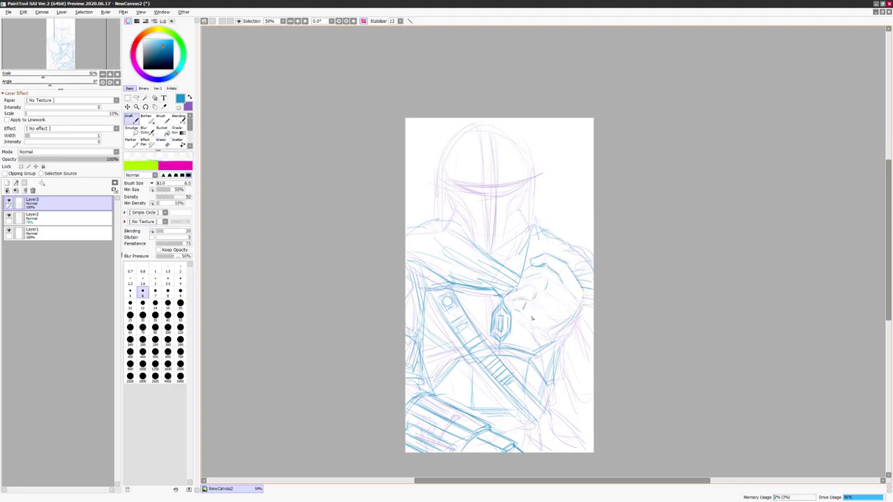
# - Draw the fist's finger divisions and the curled index finger in blue
pyautogui.moveTo(539, 306); pyautogui.dragTo(565, 279)
pyautogui.moveTo(531, 286); pyautogui.dragTo(523, 289)
pyautogui.hotkey('ctrl', 'z')
pyautogui.moveTo(525, 286)
pyautogui.mouseDown()
pyautogui.moveTo(518, 297)
pyautogui.moveTo(529, 279)
pyautogui.mouseUp()
pyautogui.moveTo(526, 283); pyautogui.dragTo(535, 277)
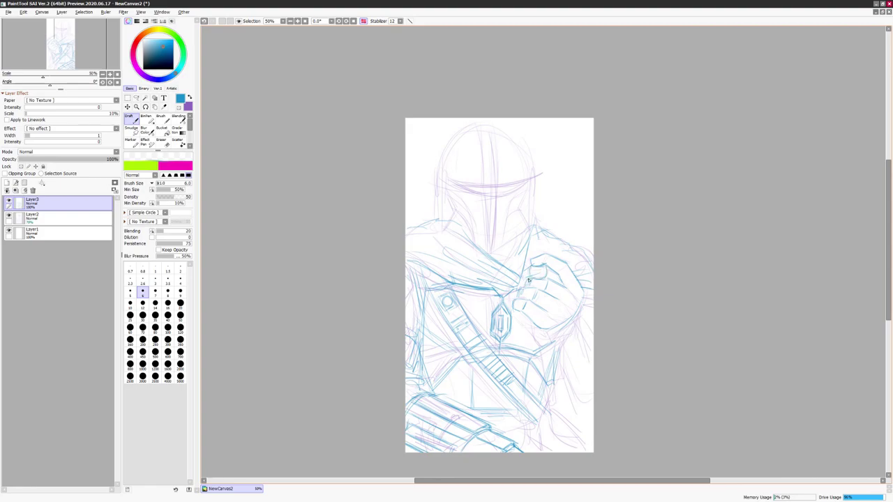
# - Erase stray lines around the index finger and refine its curled tip, checking the mirrored view
pyautogui.press('e')
pyautogui.hscroll(1, 603, 250)
pyautogui.press('h')
pyautogui.press('n')
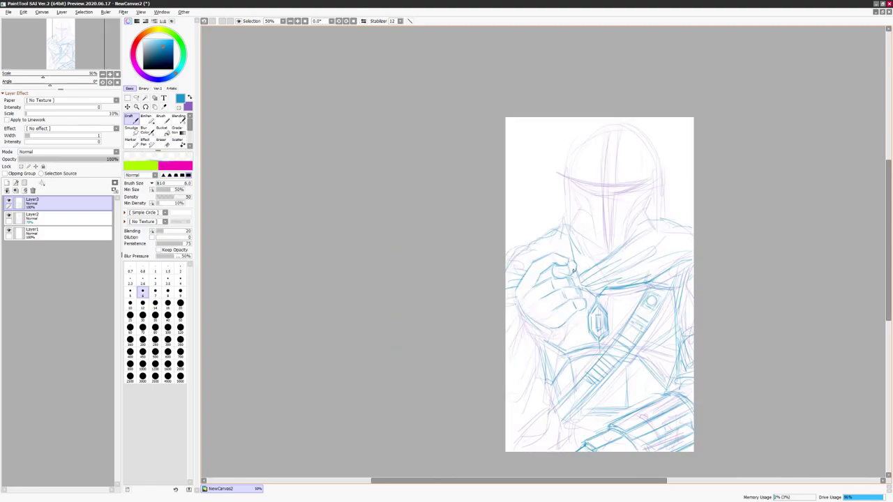
pyautogui.press('h')
pyautogui.hscroll(1, 551, 307)
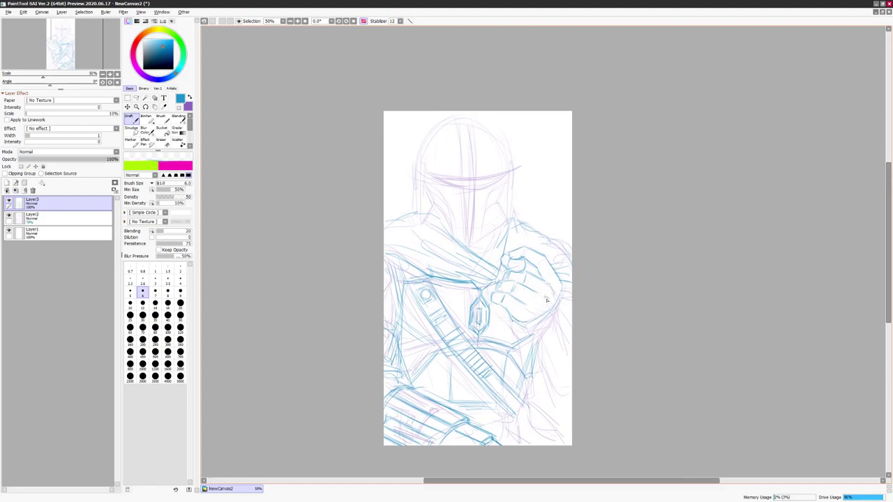
# - Draw the curved wrist cuff beneath the raised fist in blue, checking the mirrored view
pyautogui.moveTo(561, 300)
pyautogui.mouseDown()
pyautogui.moveTo(534, 328)
pyautogui.moveTo(548, 325)
pyautogui.mouseUp()
pyautogui.press('h')
pyautogui.press('h')
pyautogui.hscroll(1, 516, 323)
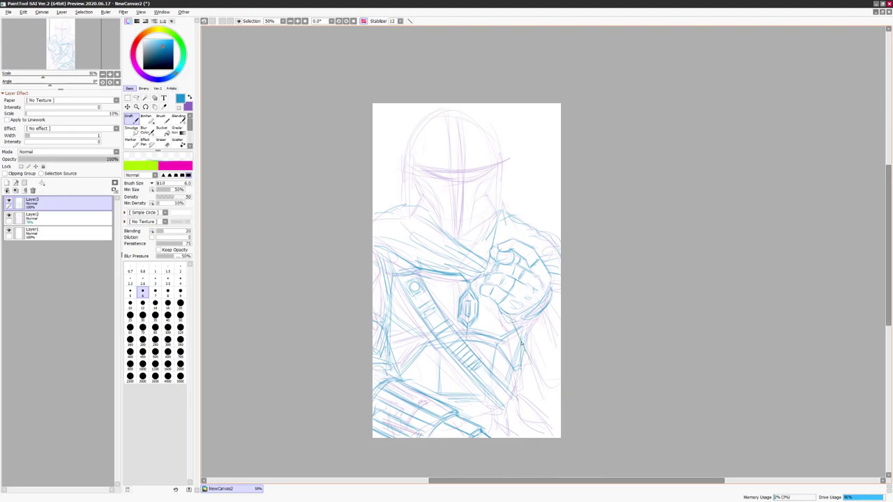
pyautogui.press('h')
pyautogui.press('h')
# - Add lines to the fist's wrist and draw the long armour panel below it in blue
pyautogui.moveTo(522, 316); pyautogui.dragTo(539, 299)
pyautogui.moveTo(539, 329)
pyautogui.mouseDown()
pyautogui.moveTo(550, 352)
pyautogui.moveTo(530, 336)
pyautogui.moveTo(545, 365)
pyautogui.moveTo(548, 318)
pyautogui.mouseUp()
pyautogui.press('e')
pyautogui.press('n')
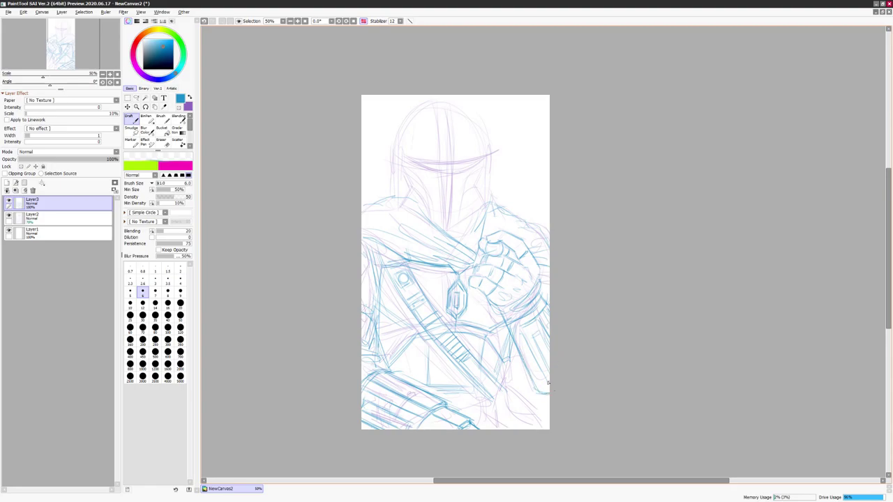
# - In the mirrored view, draw the belt's edges and its buckle section at the waist in blue
pyautogui.press('h')
pyautogui.hscroll(3, 649, 256)
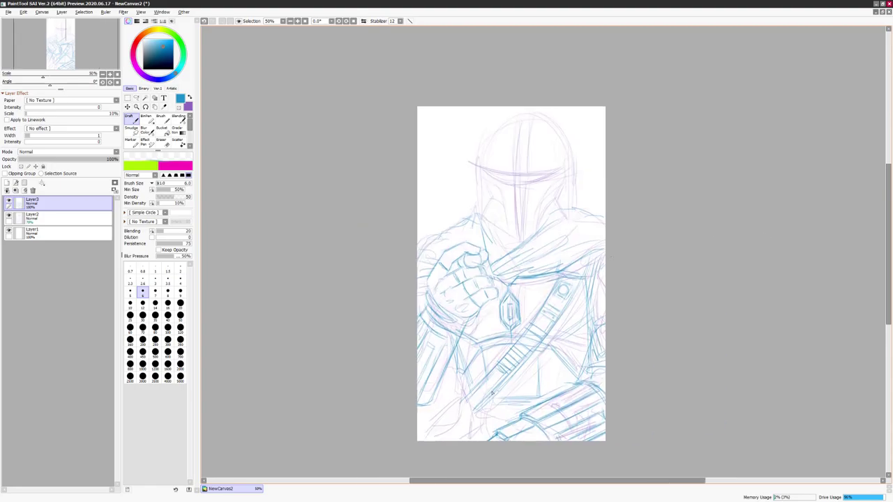
pyautogui.moveTo(464, 412)
pyautogui.mouseDown()
pyautogui.moveTo(482, 410)
pyautogui.moveTo(471, 422)
pyautogui.mouseUp()
pyautogui.moveTo(489, 408)
pyautogui.mouseDown()
pyautogui.moveTo(490, 429)
pyautogui.moveTo(471, 438)
pyautogui.mouseUp()
pyautogui.moveTo(476, 437); pyautogui.dragTo(525, 410)
pyautogui.moveTo(461, 405)
pyautogui.mouseDown()
pyautogui.moveTo(469, 425)
pyautogui.moveTo(505, 427)
pyautogui.mouseUp()
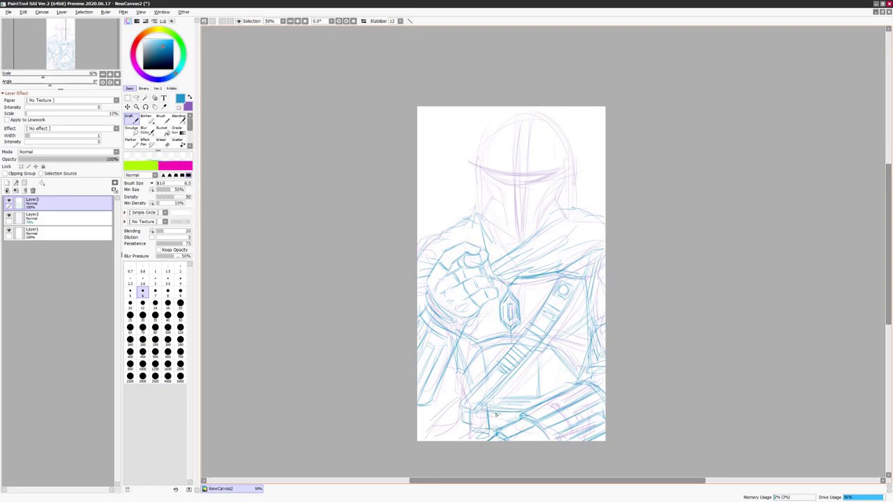
# - Draw the hip's outer edge with the banded shape above the belt, and touch up the lowered arm's elbow
pyautogui.moveTo(466, 401)
pyautogui.mouseDown()
pyautogui.moveTo(464, 424)
pyautogui.moveTo(469, 416)
pyautogui.moveTo(456, 412)
pyautogui.moveTo(453, 425)
pyautogui.moveTo(438, 441)
pyautogui.mouseUp()
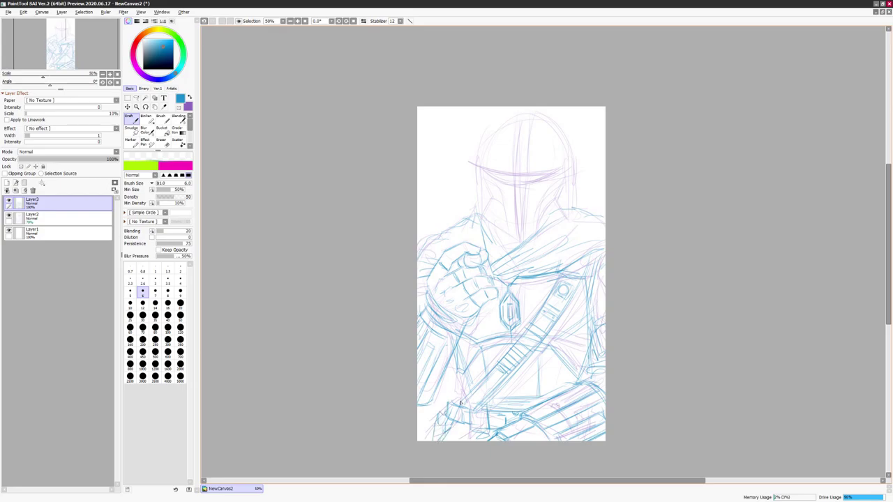
pyautogui.moveTo(447, 377)
pyautogui.mouseDown()
pyautogui.moveTo(481, 362)
pyautogui.moveTo(452, 386)
pyautogui.moveTo(466, 403)
pyautogui.mouseUp()
pyautogui.moveTo(576, 372)
pyautogui.mouseDown()
pyautogui.moveTo(585, 355)
pyautogui.moveTo(593, 376)
pyautogui.mouseUp()
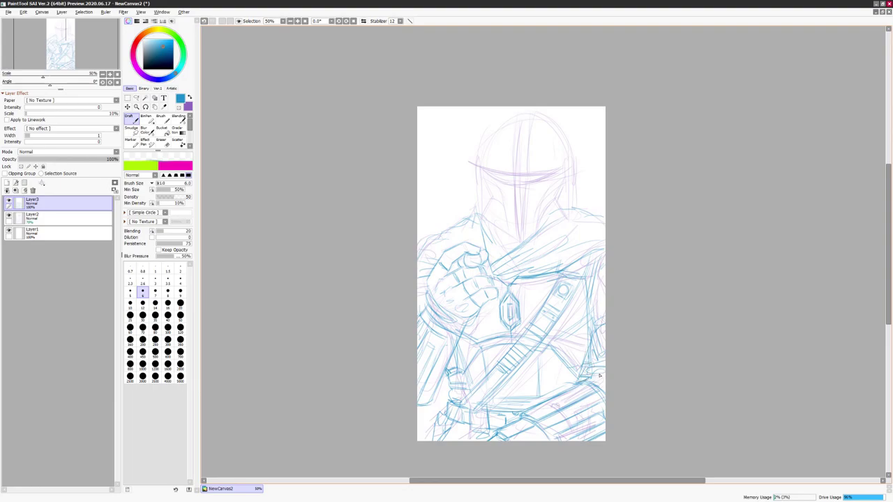
# - Rotate and reposition the purple rough sketch on Layer2 with a freeform transform
pyautogui.press('h')
pyautogui.hotkey('ctrl', 't')
pyautogui.moveTo(679, 189); pyautogui.dragTo(636, 157)
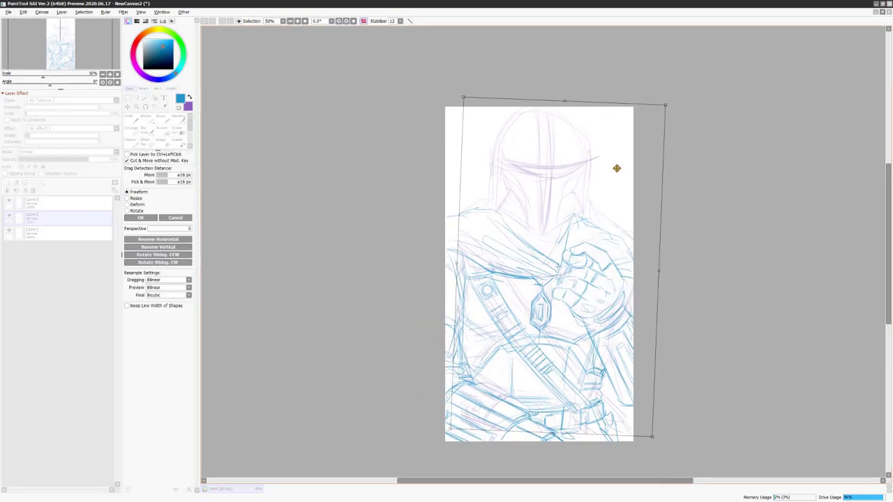
pyautogui.press('Return')
# - Draw the helmet's dome and side contours in blue on a new layer above Layer2
pyautogui.scroll(1, 530, 209)
pyautogui.moveTo(530, 129)
pyautogui.mouseDown()
pyautogui.moveTo(566, 140)
pyautogui.moveTo(585, 167)
pyautogui.moveTo(582, 230)
pyautogui.mouseUp()
pyautogui.moveTo(504, 143); pyautogui.dragTo(580, 161)
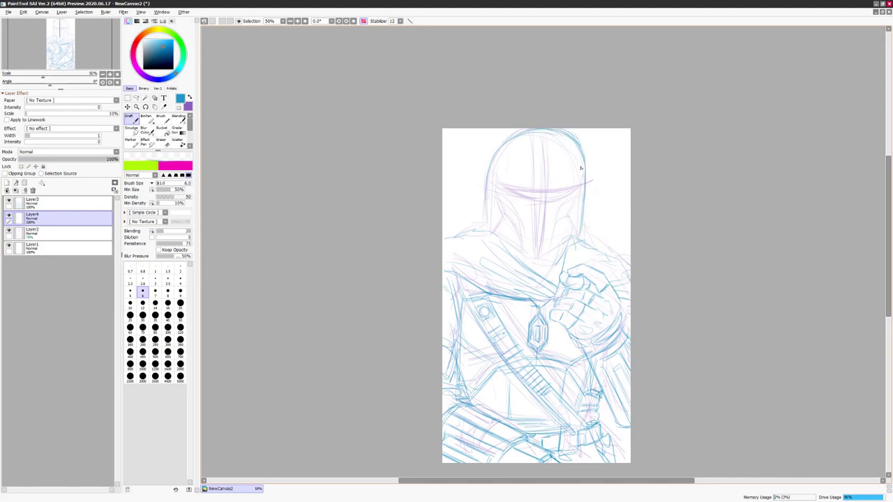
# - Adjust the helmet outline with a transform and merge it into Layer4 above Layer3
pyautogui.press('h')
pyautogui.hotkey('ctrl', 't')
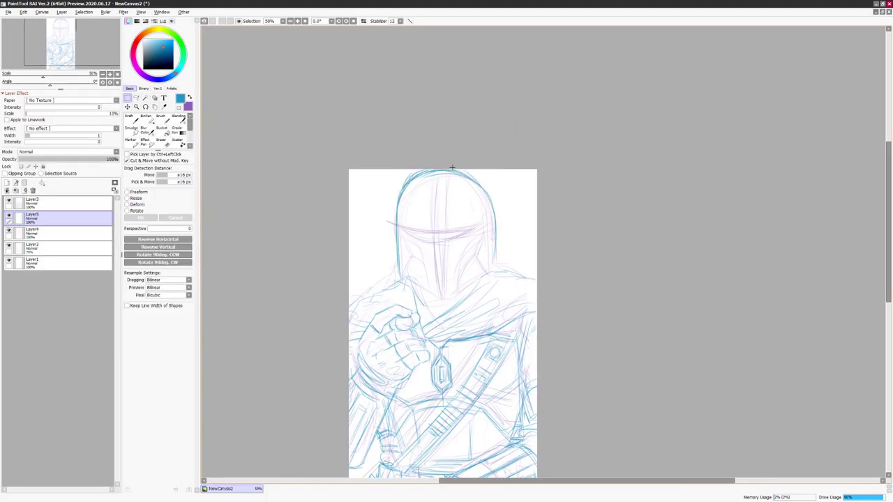
pyautogui.click(162, 128)
pyautogui.press('h')
pyautogui.hotkey('ctrl', 'e')
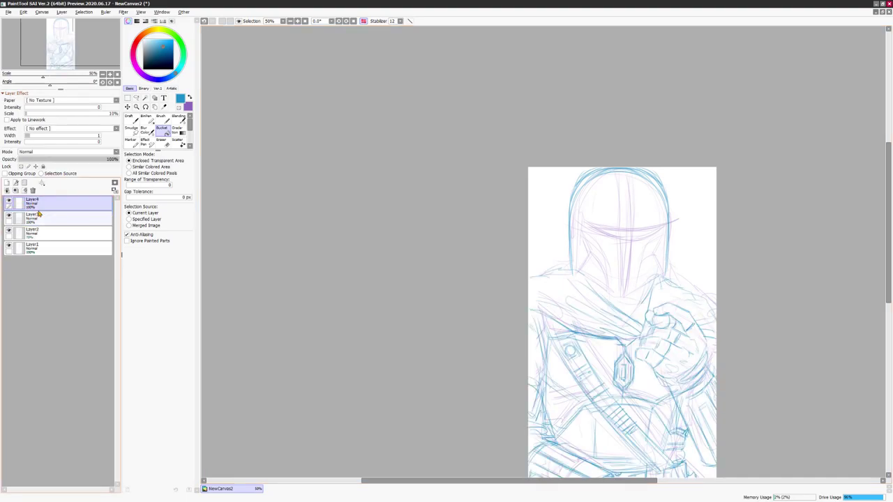
# - Draw the helmet's vertical crest bands from the dome's top to the brow in blue, checking the mirrored view
pyautogui.hscroll(1, 700, 200)
pyautogui.press('n')
pyautogui.hscroll(1, 700, 200)
pyautogui.moveTo(565, 174); pyautogui.dragTo(567, 228)
pyautogui.moveTo(564, 173)
pyautogui.mouseDown()
pyautogui.moveTo(565, 226)
pyautogui.moveTo(591, 227)
pyautogui.mouseUp()
pyautogui.moveTo(587, 197); pyautogui.dragTo(590, 229)
pyautogui.moveTo(576, 183); pyautogui.dragTo(574, 223)
pyautogui.moveTo(577, 170); pyautogui.dragTo(579, 188)
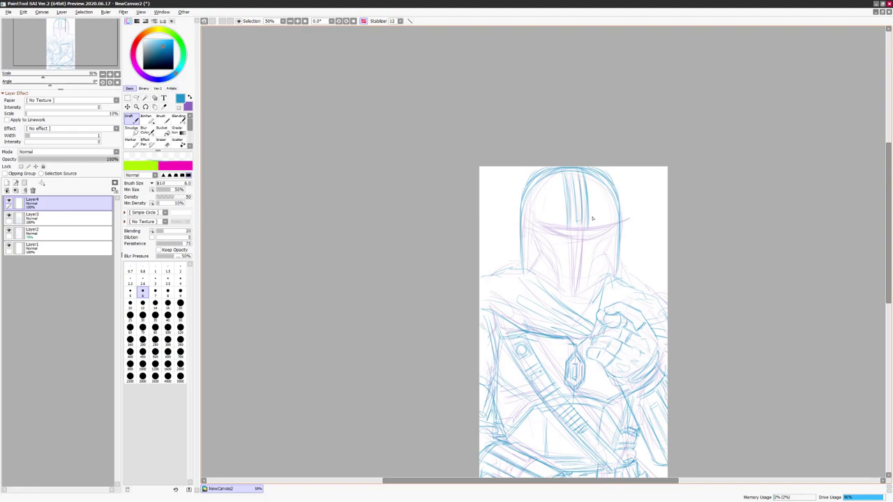
pyautogui.press('h')
pyautogui.press('h')
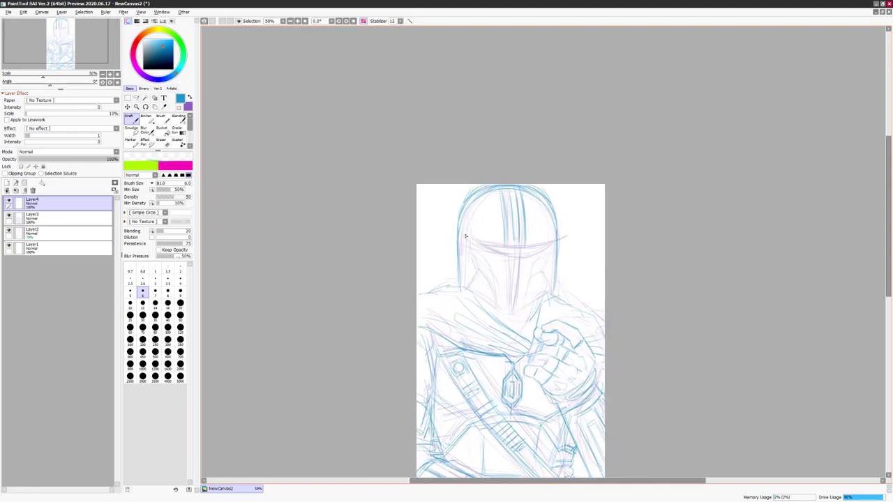
# - Draw the helmet's curved brow band and the visor's horizontal opening in blue, working in both view orientations
pyautogui.moveTo(460, 231); pyautogui.dragTo(520, 247)
pyautogui.press('h')
pyautogui.moveTo(450, 257); pyautogui.dragTo(547, 260)
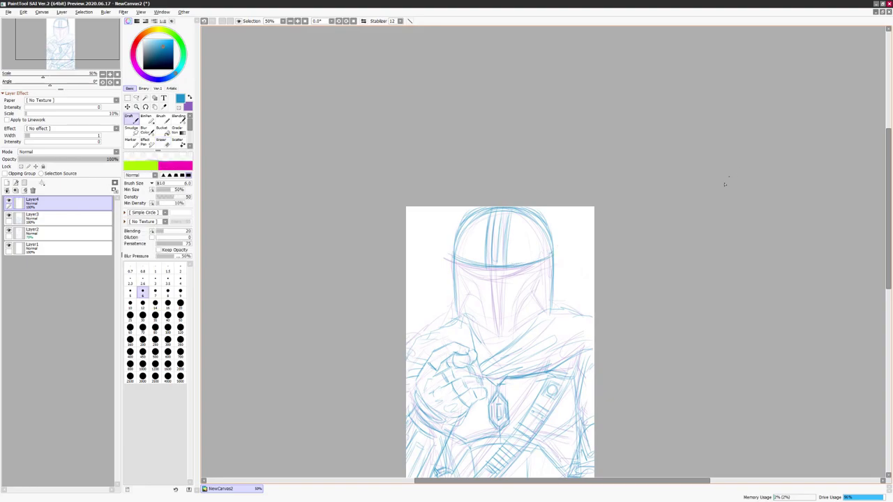
pyautogui.moveTo(461, 269); pyautogui.dragTo(546, 264)
pyautogui.press('h')
pyautogui.moveTo(548, 273); pyautogui.dragTo(592, 285)
pyautogui.press('h')
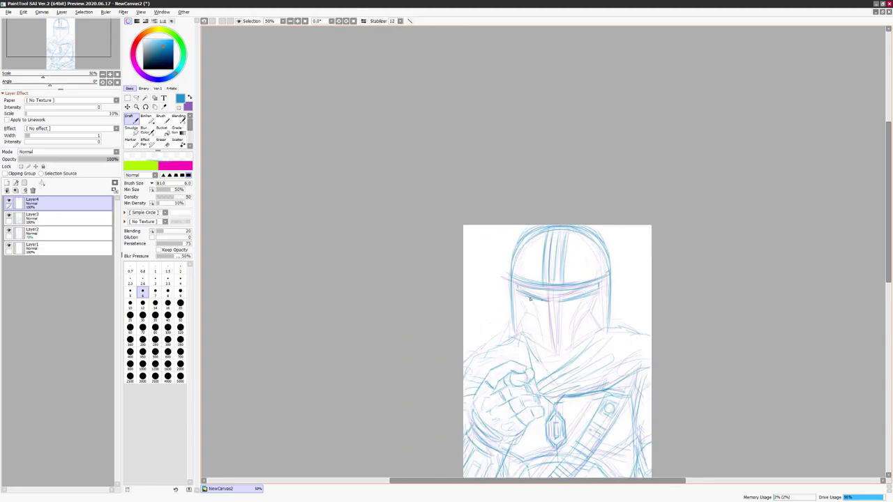
# - Draw the visor's vertical slit down to the helmet's lower edge in blue
pyautogui.press('h')
pyautogui.moveTo(712, 206); pyautogui.dragTo(774, 165)
pyautogui.moveTo(588, 265); pyautogui.dragTo(588, 312)
pyautogui.moveTo(603, 261); pyautogui.dragTo(597, 311)
pyautogui.press('h')
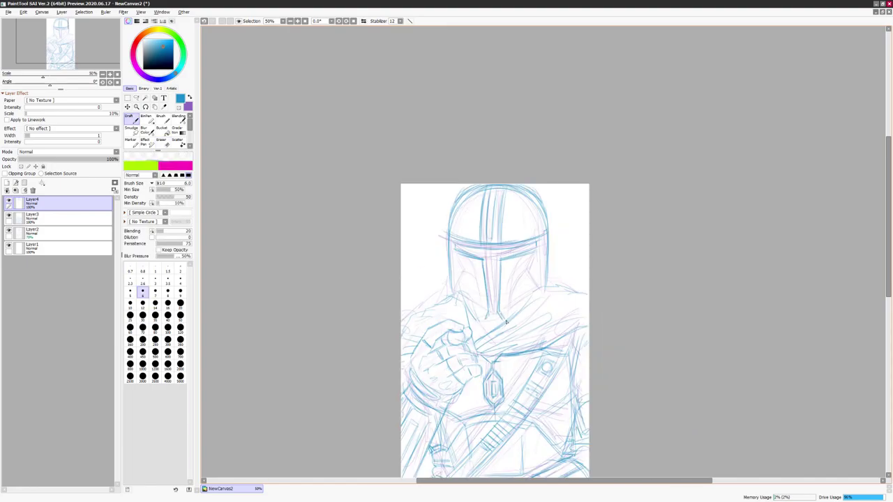
# - Draw the helmet's side edge and slanted lower rim towards the neck in blue
pyautogui.moveTo(456, 274); pyautogui.dragTo(451, 311)
pyautogui.press('h')
pyautogui.moveTo(540, 298); pyautogui.dragTo(576, 316)
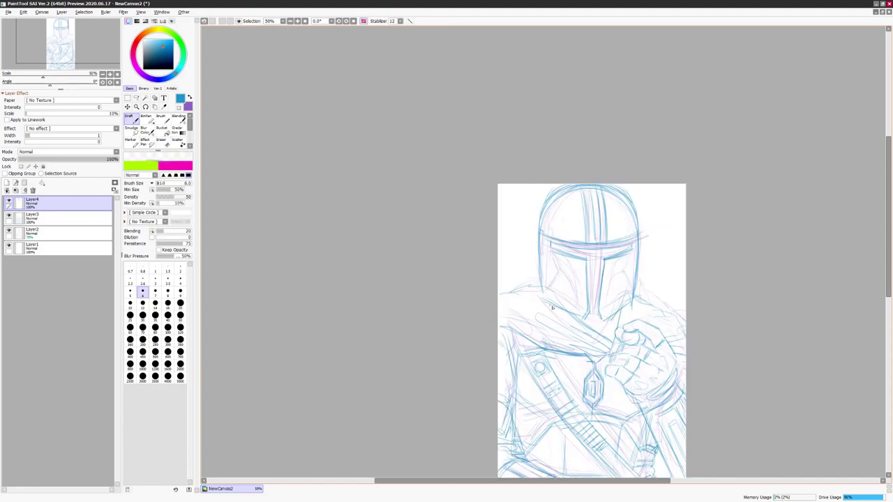
# - Scale down the blue helmet on Layer4 with a transform in the mirrored view
pyautogui.press('h')
pyautogui.scroll(-1, 488, 251)
pyautogui.hotkey('ctrl', 't')
pyautogui.moveTo(522, 195); pyautogui.dragTo(500, 221)
pyautogui.press('Return')
pyautogui.scroll(1, 513, 222)
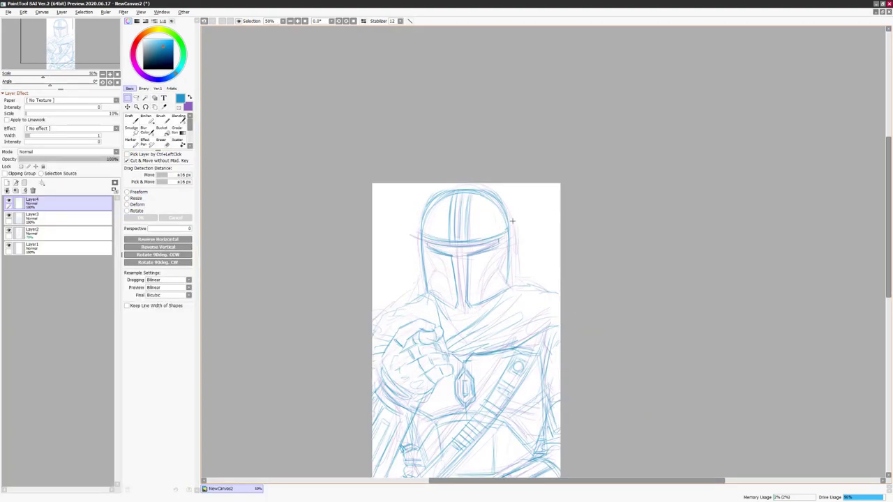
# - Draw the helmet's crown, central ridge, inner cheek curves and round ear piece in blue on Layer4
pyautogui.moveTo(437, 198); pyautogui.dragTo(461, 190)
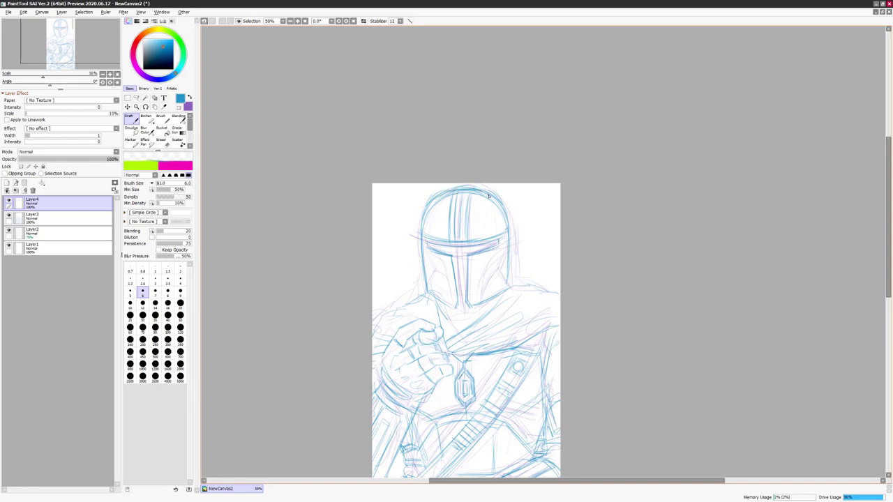
pyautogui.moveTo(464, 229)
pyautogui.mouseDown()
pyautogui.moveTo(461, 187)
pyautogui.moveTo(462, 237)
pyautogui.moveTo(472, 184)
pyautogui.moveTo(462, 209)
pyautogui.mouseUp()
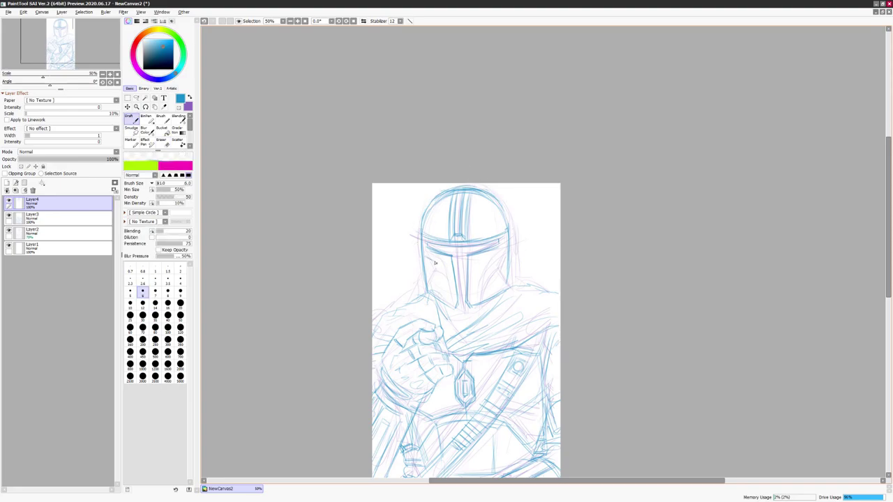
pyautogui.moveTo(445, 275); pyautogui.dragTo(450, 310)
pyautogui.moveTo(475, 272); pyautogui.dragTo(477, 311)
pyautogui.moveTo(477, 286)
pyautogui.mouseDown()
pyautogui.moveTo(494, 252)
pyautogui.moveTo(503, 253)
pyautogui.mouseUp()
pyautogui.moveTo(511, 223)
pyautogui.mouseDown()
pyautogui.moveTo(510, 259)
pyautogui.moveTo(505, 252)
pyautogui.moveTo(514, 256)
pyautogui.mouseUp()
pyautogui.moveTo(417, 227); pyautogui.dragTo(421, 258)
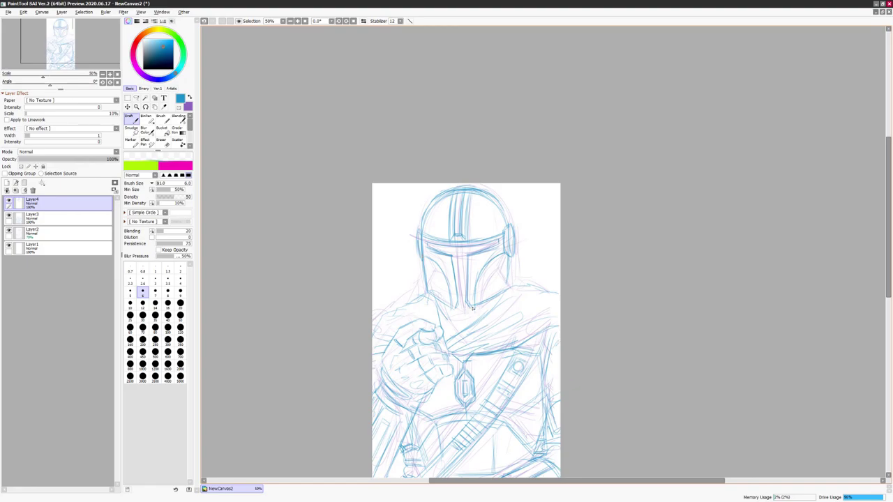
# - Draw the helmet's lower rim around the chin and strengthen the cheek panel lines in blue
pyautogui.moveTo(452, 312); pyautogui.dragTo(484, 305)
pyautogui.moveTo(488, 274); pyautogui.dragTo(480, 302)
pyautogui.moveTo(509, 273); pyautogui.dragTo(493, 293)
pyautogui.moveTo(510, 258); pyautogui.dragTo(507, 293)
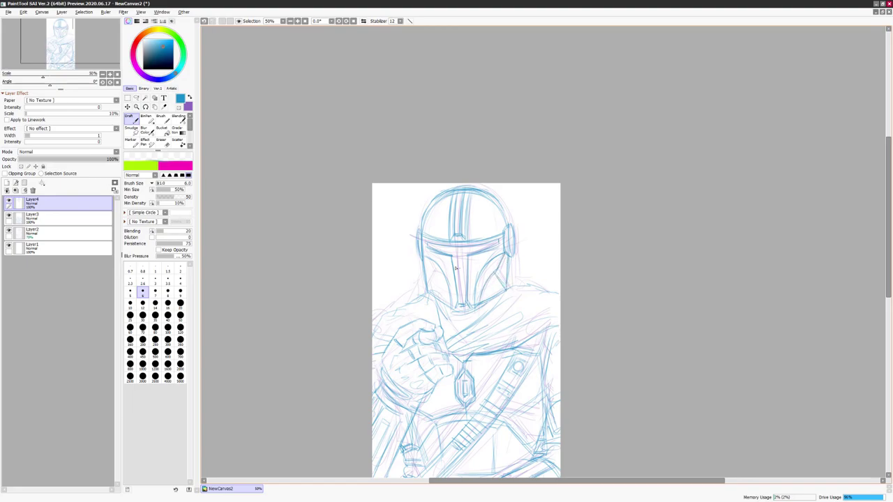
pyautogui.moveTo(425, 258)
pyautogui.mouseDown()
pyautogui.moveTo(430, 296)
pyautogui.moveTo(451, 306)
pyautogui.mouseUp()
# - Hatch the visor's T-shaped opening in blue, covering both the horizontal band and the vertical slit
pyautogui.moveTo(434, 250); pyautogui.dragTo(498, 245)
pyautogui.moveTo(462, 291); pyautogui.dragTo(464, 310)
pyautogui.moveTo(457, 263)
pyautogui.mouseDown()
pyautogui.moveTo(465, 300)
pyautogui.moveTo(469, 276)
pyautogui.mouseUp()
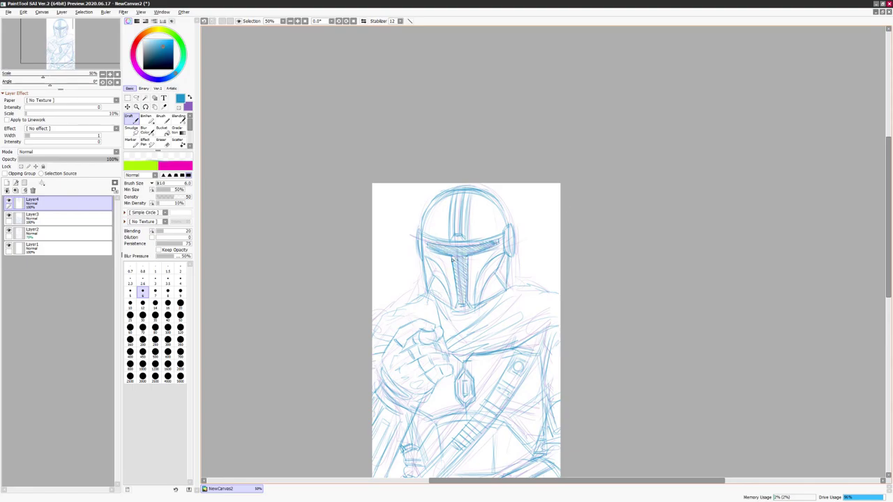
pyautogui.press('e')
pyautogui.press('h')
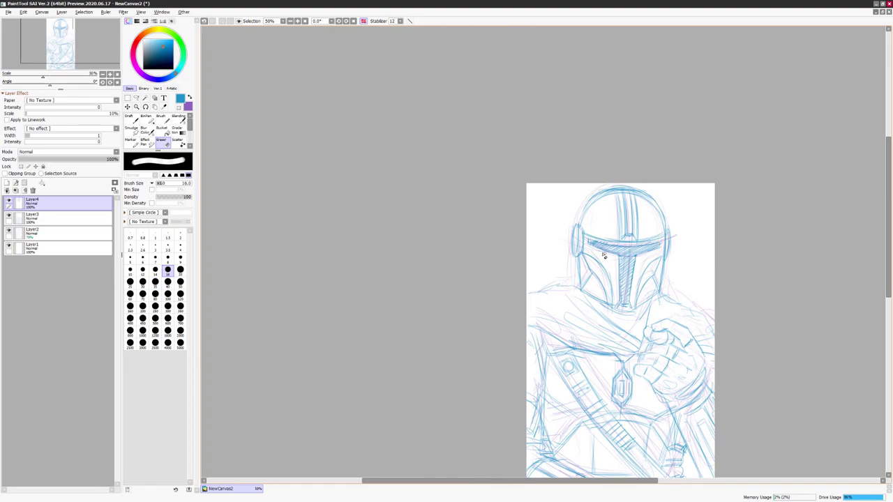
pyautogui.press('n')
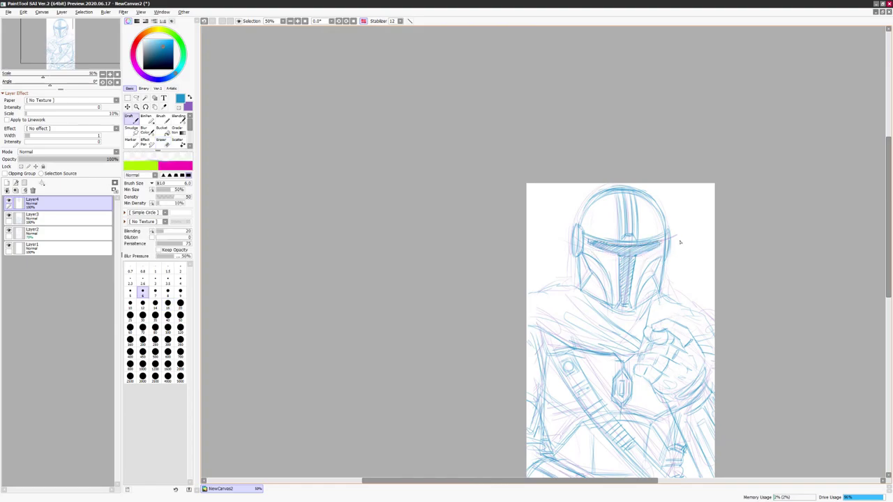
# - Draw the cloak's shoulder contours on both sides of the helmet in blue on Layer3
pyautogui.moveTo(621, 305)
pyautogui.mouseDown()
pyautogui.moveTo(622, 264)
pyautogui.moveTo(728, 179)
pyautogui.moveTo(723, 239)
pyautogui.mouseUp()
pyautogui.press('h')
pyautogui.press('pagedown')
pyautogui.moveTo(482, 222); pyautogui.dragTo(436, 244)
pyautogui.moveTo(579, 209); pyautogui.dragTo(620, 223)
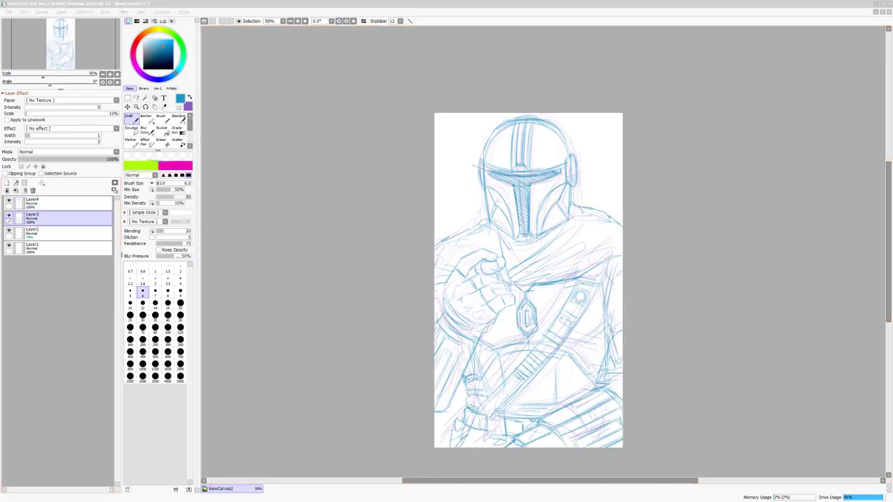
# - Add blue cloak folds between the helmet and the raised fist and refine the shoulder edges
pyautogui.click(604, 28)
pyautogui.moveTo(487, 211); pyautogui.dragTo(450, 235)
pyautogui.moveTo(478, 227)
pyautogui.mouseDown()
pyautogui.moveTo(492, 247)
pyautogui.moveTo(498, 222)
pyautogui.moveTo(517, 273)
pyautogui.mouseUp()
pyautogui.moveTo(508, 242)
pyautogui.mouseDown()
pyautogui.moveTo(523, 268)
pyautogui.moveTo(509, 262)
pyautogui.moveTo(518, 237)
pyautogui.mouseUp()
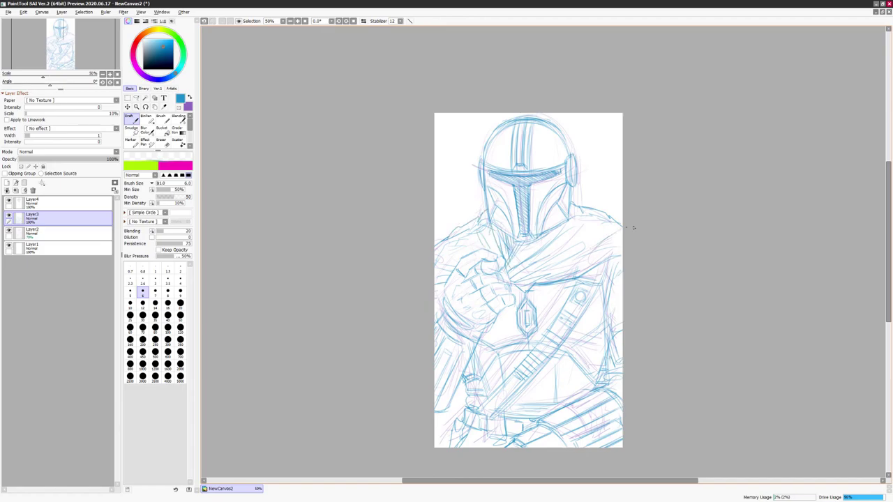
pyautogui.moveTo(599, 219); pyautogui.dragTo(620, 209)
# - Merge the helmet on Layer4 down into Layer3
pyautogui.press('g')
pyautogui.press('h')
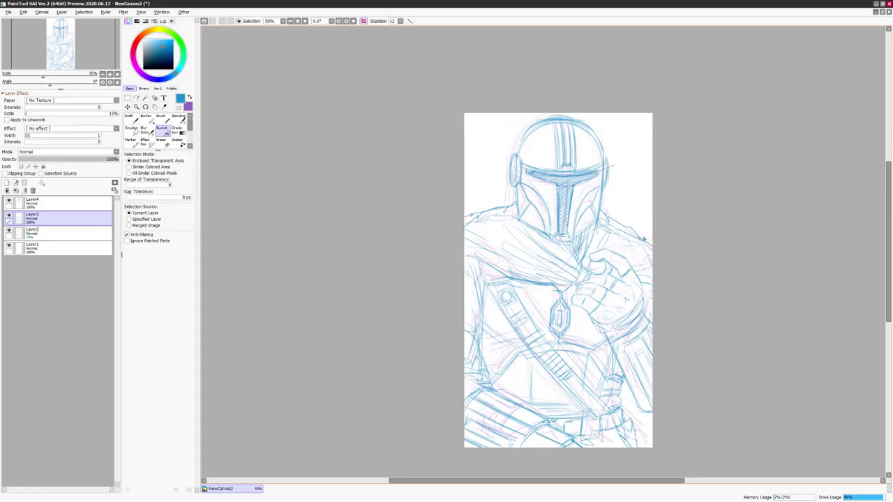
pyautogui.press('b')
pyautogui.click(32, 190)
pyautogui.click(12, 204)
pyautogui.click(11, 203)
# - Lasso the thigh armour at the drawing's lower corner and shift it up with a transform
pyautogui.moveTo(489, 386); pyautogui.dragTo(449, 432)
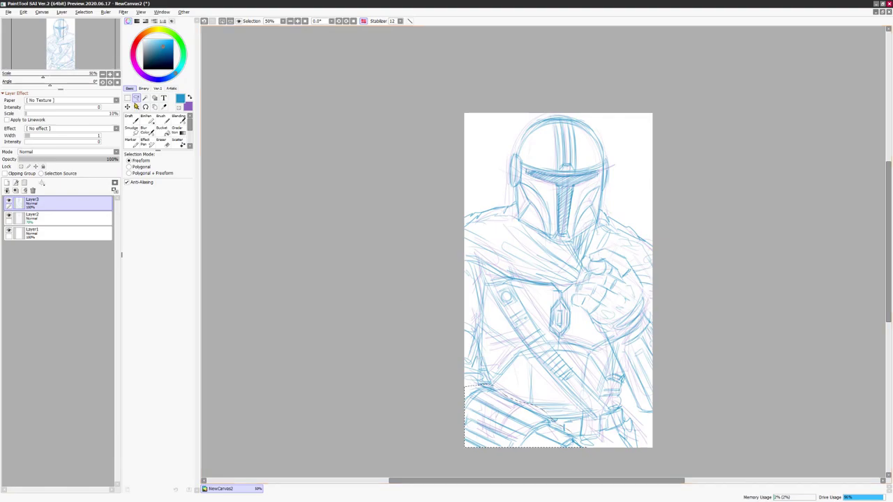
pyautogui.hotkey('ctrl', 't')
pyautogui.press('Return')
pyautogui.press('h')
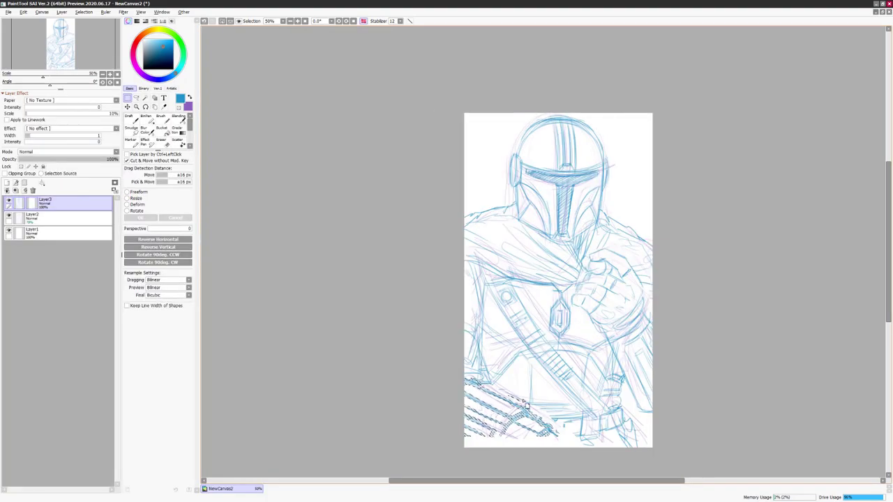
pyautogui.moveTo(757, 233); pyautogui.dragTo(738, 213)
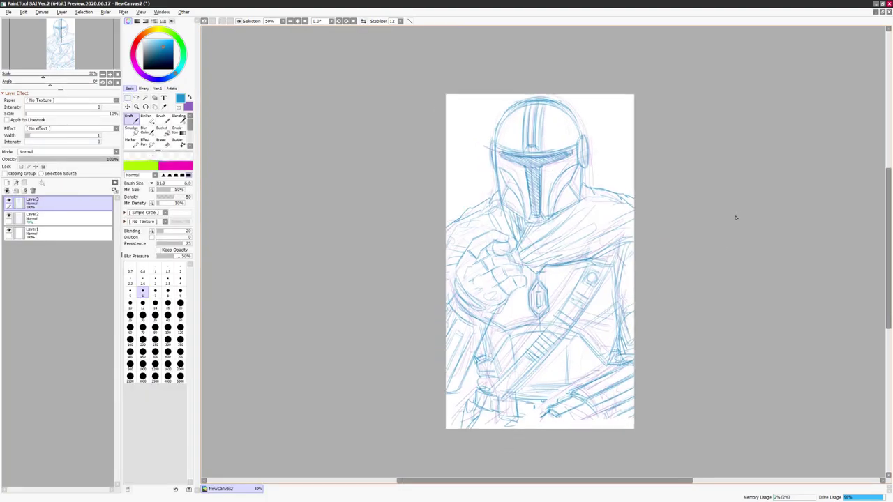
# - Hide the rough purple Layer2 and transform the blue drawing on Layer3
pyautogui.click(8, 215)
pyautogui.hotkey('ctrl', 't')
pyautogui.moveTo(549, 433); pyautogui.dragTo(557, 423)
pyautogui.press('Return')
# - Select the body below the helmet and reshape it with a Deform transform by moving its corners
pyautogui.press('a')
pyautogui.moveTo(607, 171)
pyautogui.mouseDown()
pyautogui.moveTo(569, 209)
pyautogui.moveTo(498, 199)
pyautogui.moveTo(445, 299)
pyautogui.moveTo(465, 238)
pyautogui.moveTo(512, 234)
pyautogui.moveTo(510, 309)
pyautogui.moveTo(474, 373)
pyautogui.moveTo(623, 165)
pyautogui.moveTo(634, 433)
pyautogui.moveTo(642, 190)
pyautogui.mouseUp()
pyautogui.hotkey('ctrl', 't')
pyautogui.press('h')
pyautogui.moveTo(641, 433); pyautogui.dragTo(632, 425)
pyautogui.moveTo(643, 179); pyautogui.dragTo(641, 186)
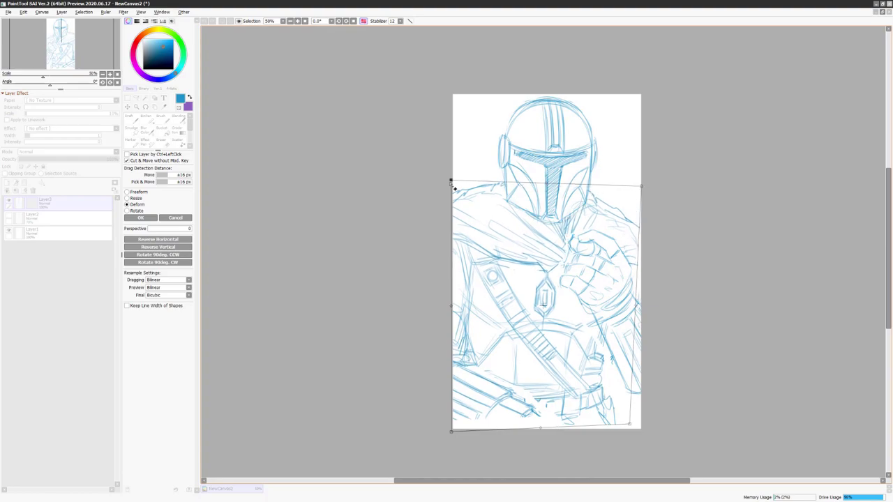
pyautogui.press('Return')
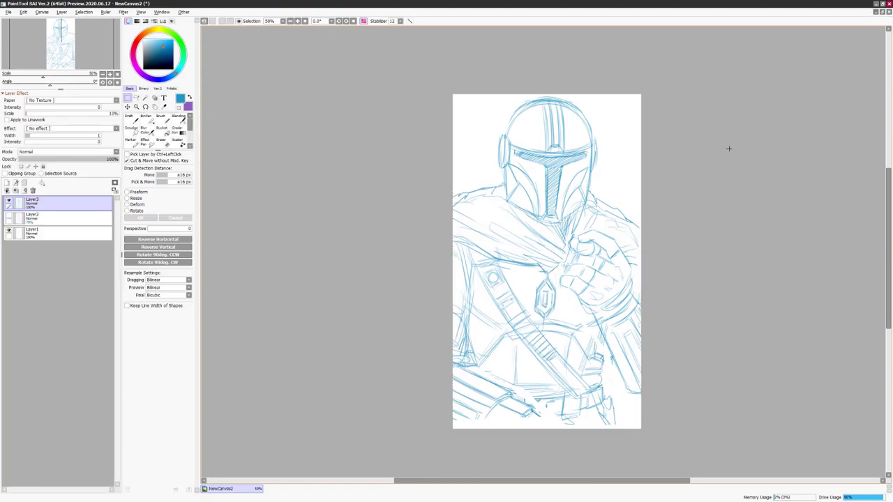
# - Add an empty Layer4 and sketch the lowered hand and the lines below the belt in blue on Layer3
pyautogui.press('b')
pyautogui.hotkey('ctrl', 'shift', 'n')
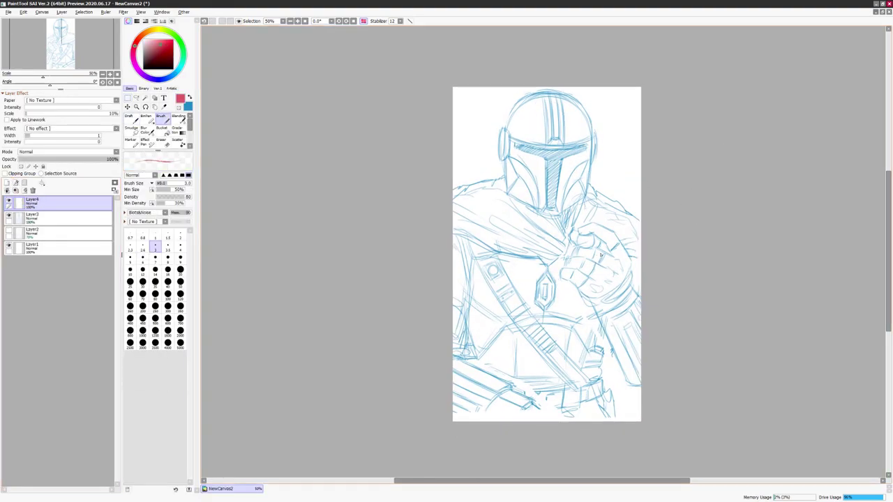
pyautogui.press('n')
pyautogui.press('h')
pyautogui.click(48, 216)
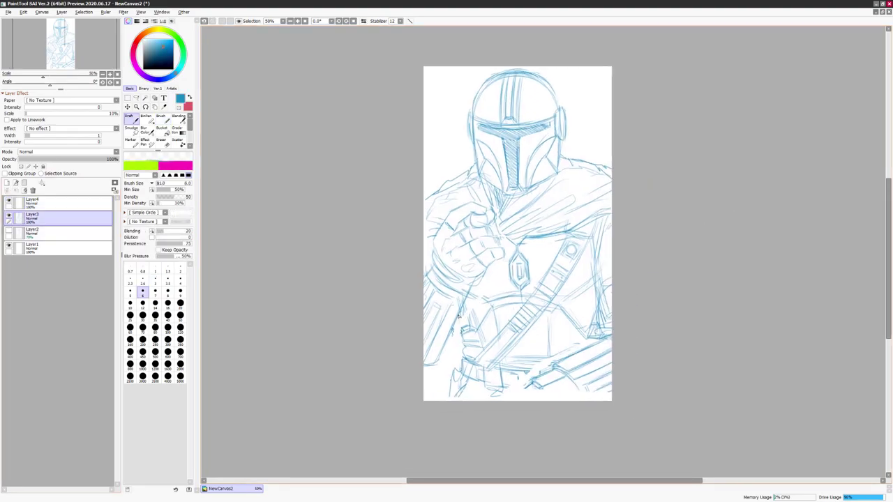
pyautogui.moveTo(449, 335); pyautogui.dragTo(448, 365)
pyautogui.moveTo(441, 395)
pyautogui.mouseDown()
pyautogui.moveTo(462, 376)
pyautogui.moveTo(474, 400)
pyautogui.mouseUp()
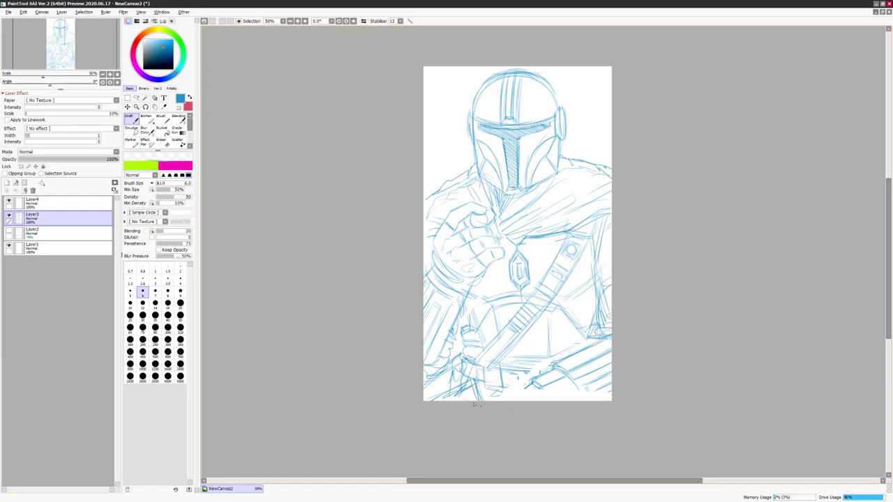
pyautogui.moveTo(535, 400); pyautogui.dragTo(510, 392)
# - Lasso the helmet on Layer3 and adjust it with a Freeform transform, checking both view orientations
pyautogui.press('h')
pyautogui.click(136, 98)
pyautogui.moveTo(593, 87)
pyautogui.mouseDown()
pyautogui.moveTo(541, 220)
pyautogui.moveTo(600, 132)
pyautogui.mouseUp()
pyautogui.hotkey('ctrl', 't')
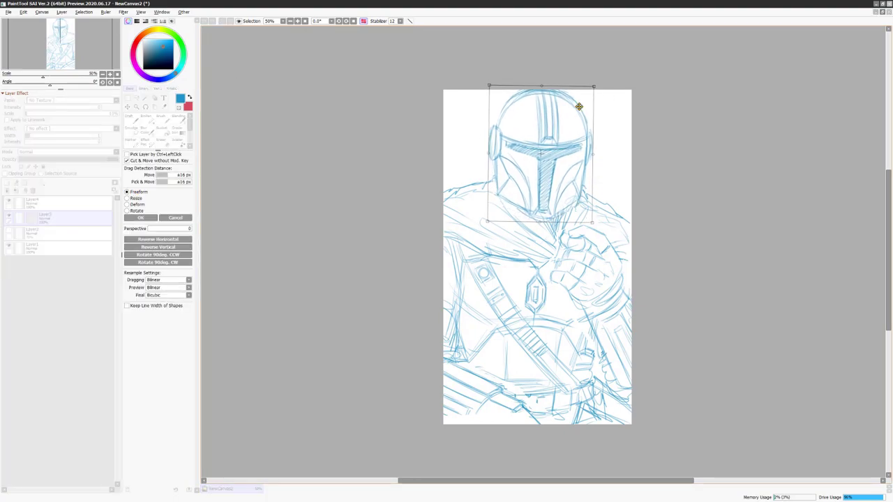
pyautogui.press('h')
pyautogui.press('h')
pyautogui.press('Return')
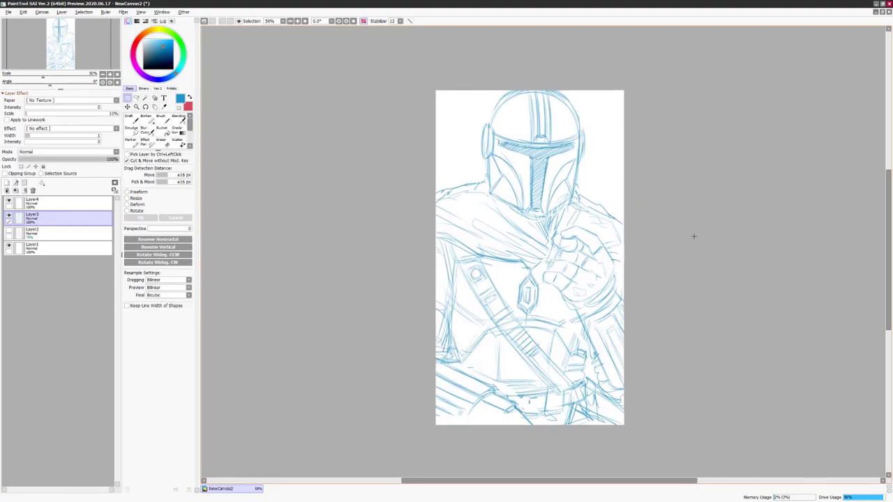
# - Lighten the blue lines on Layer3 with a hue and saturation adjustment
pyautogui.press('n')
pyautogui.press('h')
pyautogui.press('h')
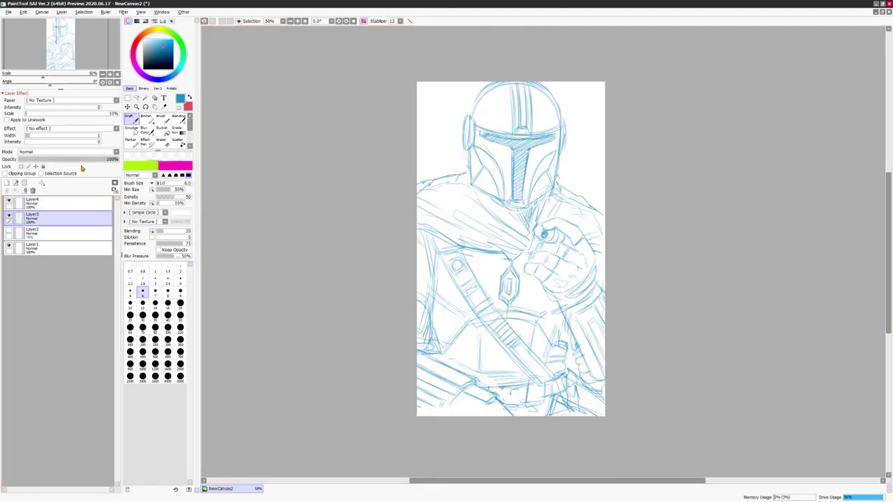
pyautogui.hotkey('ctrl', 'u')
pyautogui.moveTo(788, 136); pyautogui.dragTo(822, 136)
pyautogui.press('Return')
# - Sketch the head's construction oval with its centre line and eye line in red on Layer4, using the Brush
pyautogui.press('x')
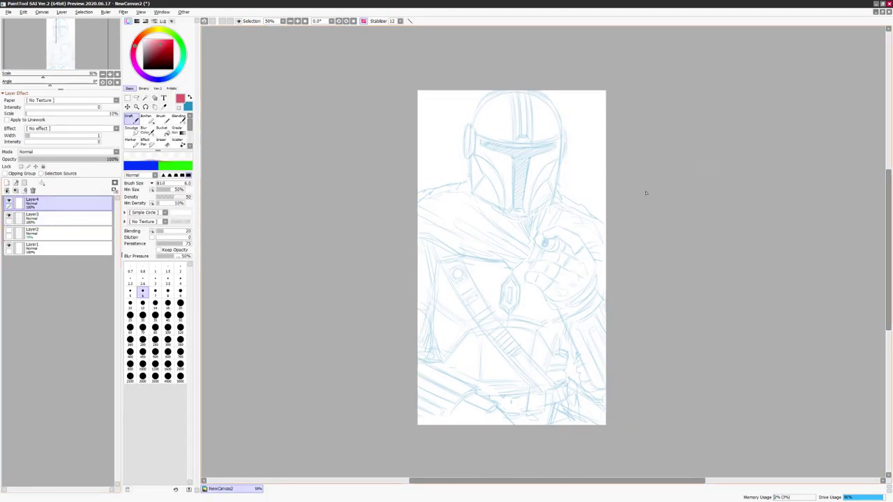
pyautogui.press('b')
pyautogui.moveTo(502, 96)
pyautogui.mouseDown()
pyautogui.moveTo(553, 197)
pyautogui.moveTo(476, 168)
pyautogui.moveTo(535, 209)
pyautogui.mouseUp()
pyautogui.moveTo(558, 133); pyautogui.dragTo(536, 208)
pyautogui.moveTo(522, 93); pyautogui.dragTo(528, 204)
pyautogui.moveTo(481, 144); pyautogui.dragTo(558, 155)
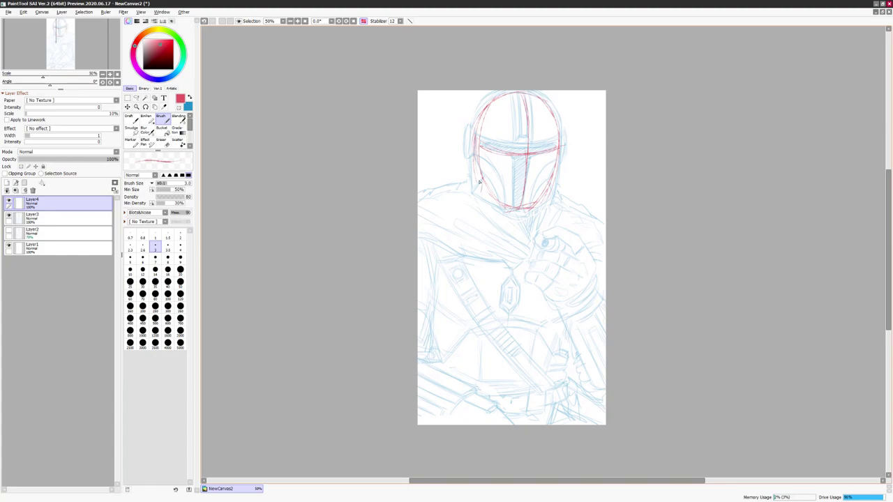
# - Sketch the sloping shoulder lines on both sides of the neck and try the collarbones in red
pyautogui.moveTo(473, 185); pyautogui.dragTo(426, 203)
pyautogui.moveTo(550, 195); pyautogui.dragTo(595, 224)
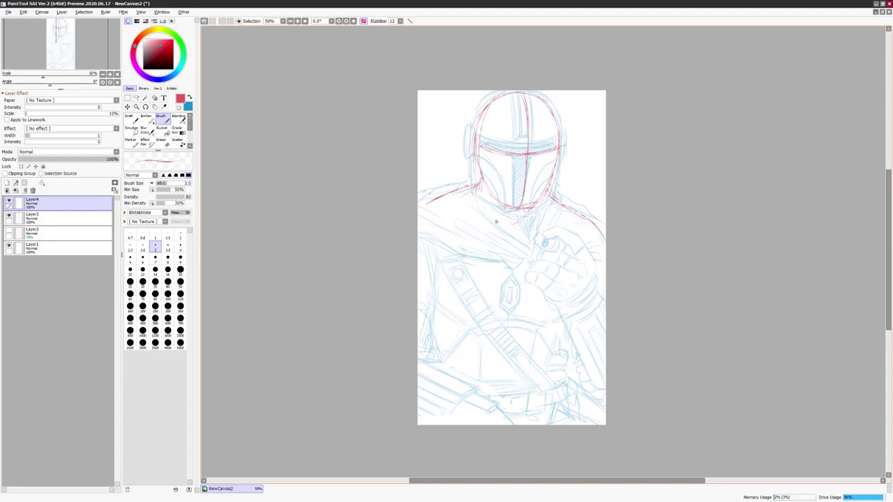
pyautogui.moveTo(466, 222); pyautogui.dragTo(522, 237)
pyautogui.hotkey('ctrl', 'z')
# - Sketch the torso's chest line, centre line, belly curve and waist side in red
pyautogui.moveTo(443, 307); pyautogui.dragTo(554, 307)
pyautogui.moveTo(511, 313); pyautogui.dragTo(511, 367)
pyautogui.moveTo(461, 359)
pyautogui.mouseDown()
pyautogui.moveTo(533, 361)
pyautogui.moveTo(517, 392)
pyautogui.mouseUp()
pyautogui.moveTo(554, 319); pyautogui.dragTo(540, 374)
pyautogui.moveTo(567, 315); pyautogui.dragTo(556, 367)
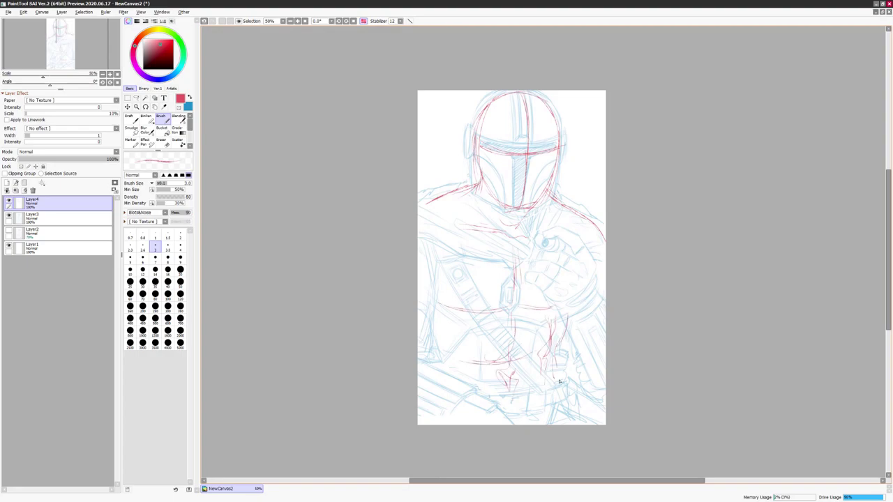
# - Sketch the lowered arm, the thigh and the raised arm's outer contour in red, comparing them with Layer3
pyautogui.moveTo(715, 345); pyautogui.dragTo(730, 338)
pyautogui.moveTo(446, 270)
pyautogui.mouseDown()
pyautogui.moveTo(442, 300)
pyautogui.moveTo(440, 364)
pyautogui.moveTo(439, 325)
pyautogui.mouseUp()
pyautogui.moveTo(443, 360); pyautogui.dragTo(463, 414)
pyautogui.click(9, 216)
pyautogui.click(9, 217)
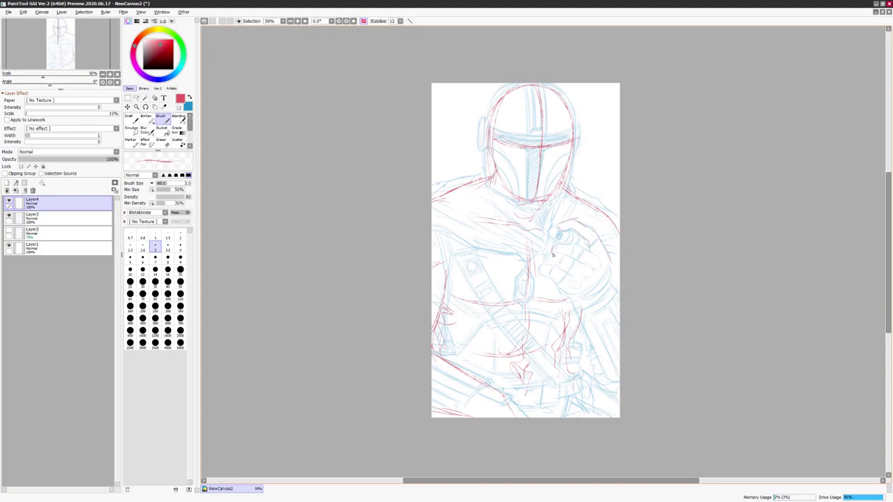
pyautogui.moveTo(610, 268)
pyautogui.mouseDown()
pyautogui.moveTo(574, 302)
pyautogui.moveTo(611, 382)
pyautogui.mouseUp()
# - Hide Layer3 and refine the red lines of the lowered arm and its shoulder in the unmirrored view
pyautogui.click(9, 217)
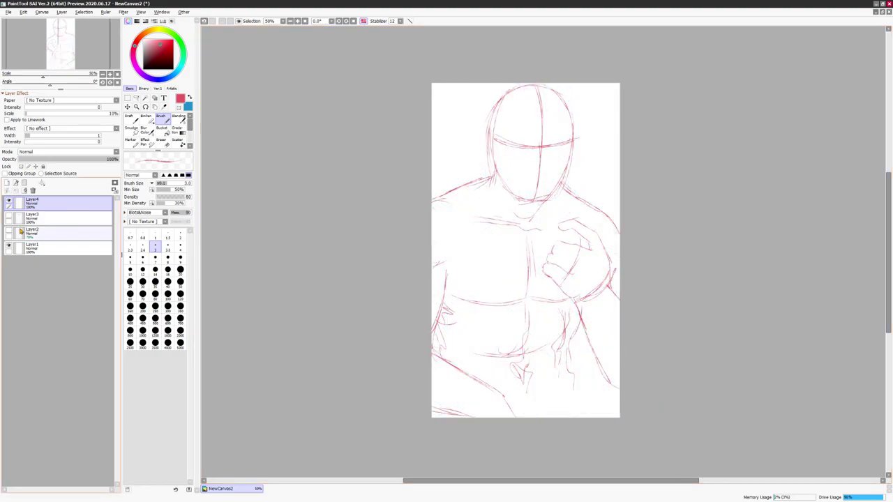
pyautogui.press('h')
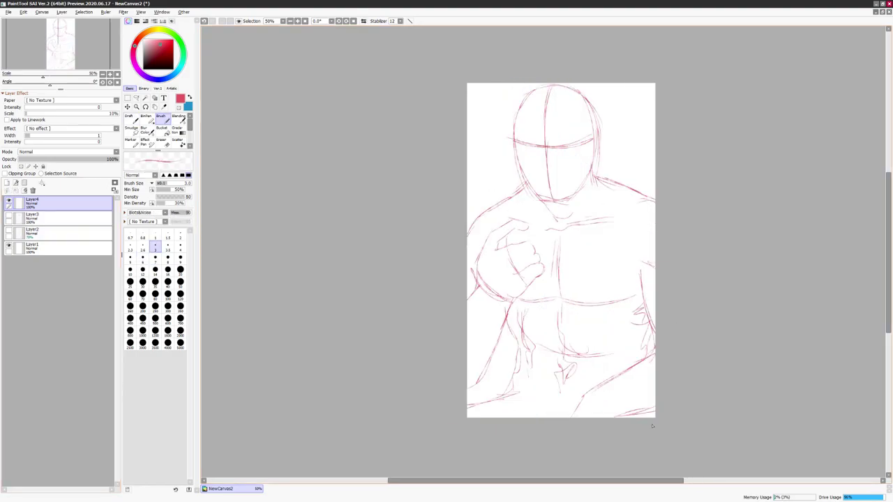
pyautogui.moveTo(646, 305); pyautogui.dragTo(643, 360)
pyautogui.moveTo(611, 179); pyautogui.dragTo(652, 197)
pyautogui.press('h')
pyautogui.press('h')
# - Redraw the head's centre line, eye line, side contour and jaw in red
pyautogui.moveTo(547, 89); pyautogui.dragTo(551, 188)
pyautogui.moveTo(516, 143); pyautogui.dragTo(577, 149)
pyautogui.moveTo(561, 84)
pyautogui.mouseDown()
pyautogui.moveTo(580, 94)
pyautogui.moveTo(595, 178)
pyautogui.mouseUp()
pyautogui.moveTo(533, 203); pyautogui.dragTo(584, 185)
pyautogui.moveTo(530, 183); pyautogui.dragTo(530, 189)
pyautogui.press('h')
pyautogui.press('h')
# - Show Layer3 again and compare the blue drawing with the red construction by toggling their visibility
pyautogui.click(8, 216)
pyautogui.click(8, 201)
pyautogui.click(8, 201)
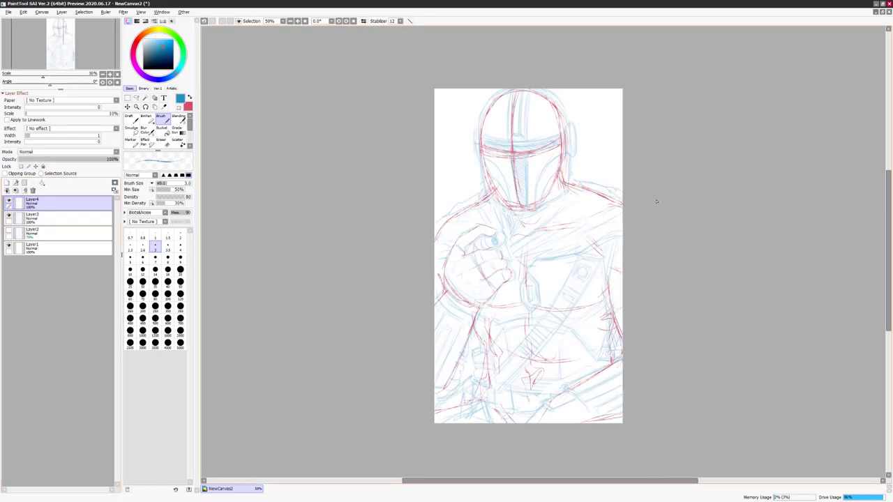
pyautogui.press('n')
pyautogui.click(10, 216)
pyautogui.click(10, 217)
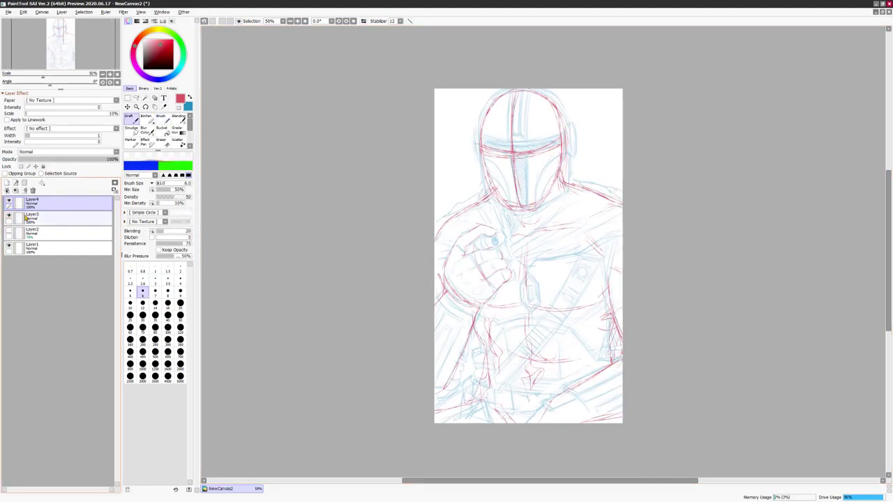
# - Move Layer3 above Layer4 and add a new layer on top, with the Brush set to light green
pyautogui.moveTo(28, 218); pyautogui.dragTo(31, 201)
pyautogui.click(15, 189)
pyautogui.press('x')
pyautogui.click(159, 39)
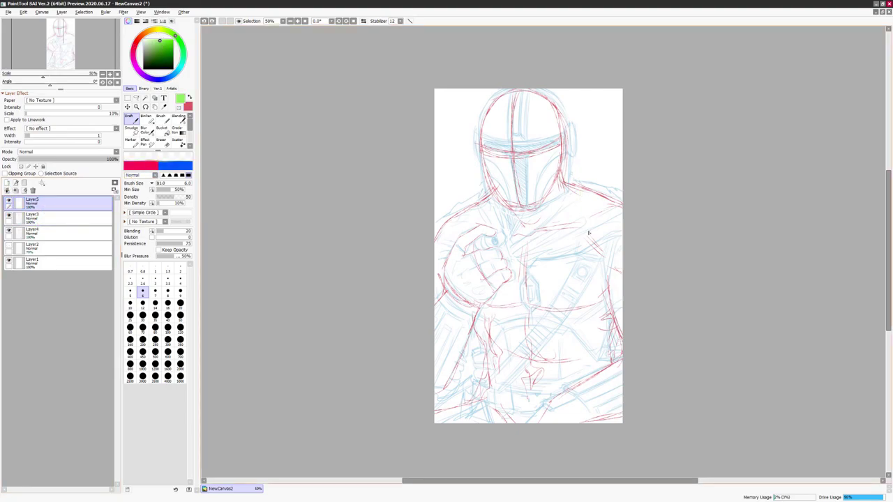
pyautogui.click(161, 118)
# - Shift the blue lines on Layer3 to a pale violet with a hue and saturation adjustment
pyautogui.click(31, 216)
pyautogui.hotkey('ctrl', 'u')
pyautogui.moveTo(788, 117); pyautogui.dragTo(725, 116)
pyautogui.moveTo(852, 116); pyautogui.dragTo(788, 116)
pyautogui.click(809, 158)
# - Lasso the visor and lower face of the helmet on Layer3 and adjust them with a Deform transform
pyautogui.scroll(1, 418, 182)
pyautogui.click(33, 203)
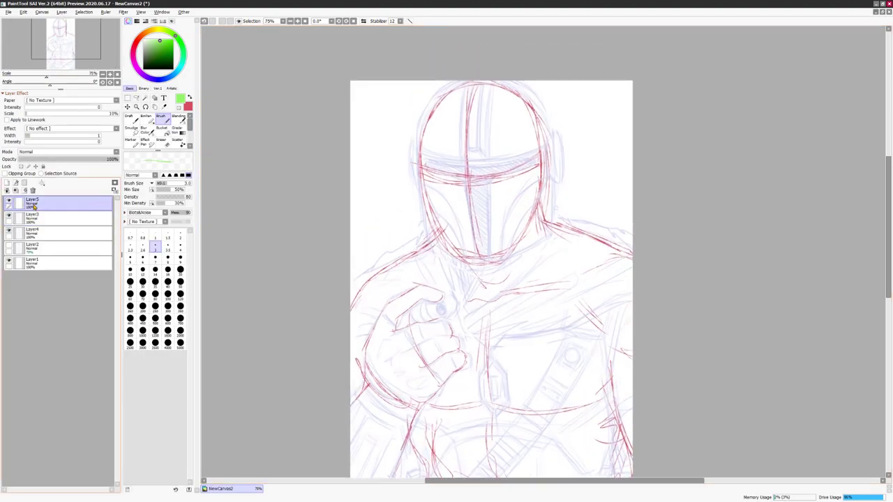
pyautogui.click(28, 231)
pyautogui.click(22, 216)
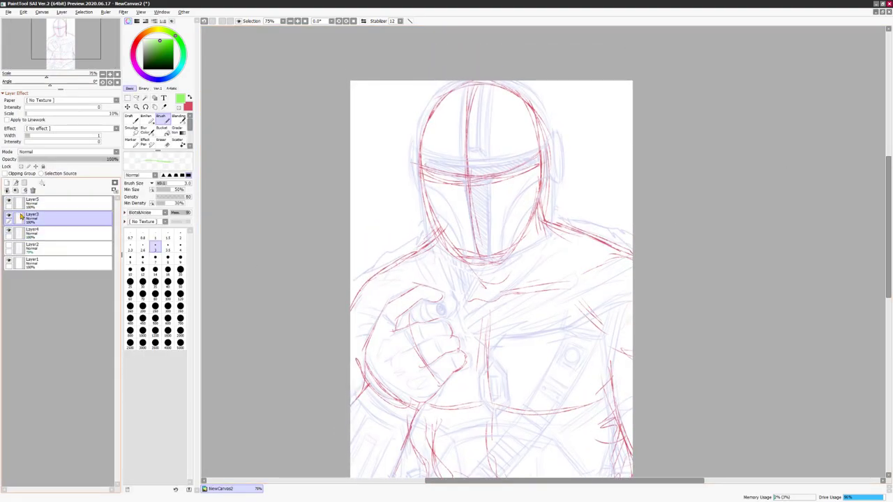
pyautogui.press('a')
pyautogui.moveTo(540, 132)
pyautogui.mouseDown()
pyautogui.moveTo(575, 122)
pyautogui.moveTo(554, 129)
pyautogui.moveTo(531, 226)
pyautogui.moveTo(456, 217)
pyautogui.moveTo(436, 131)
pyautogui.moveTo(541, 129)
pyautogui.mouseUp()
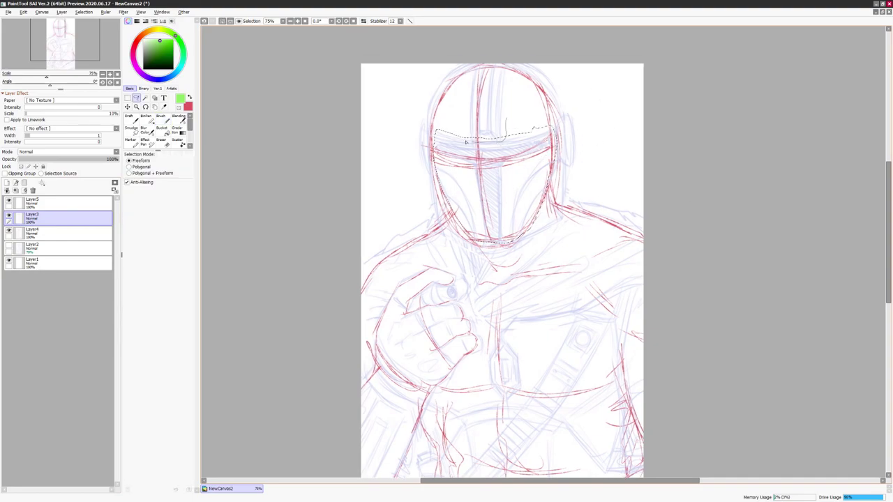
pyautogui.hotkey('ctrl', 't')
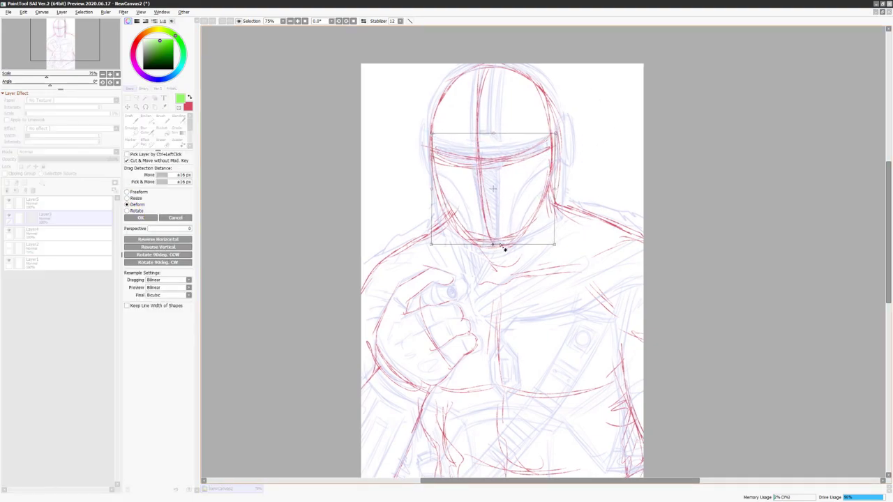
pyautogui.press('Return')
# - Select the chest plate lines on Layer3 freehand, adjust them with a transform, and clear the selection
pyautogui.moveTo(650, 263); pyautogui.dragTo(644, 184)
pyautogui.moveTo(614, 214)
pyautogui.mouseDown()
pyautogui.moveTo(496, 328)
pyautogui.moveTo(468, 240)
pyautogui.moveTo(598, 244)
pyautogui.mouseUp()
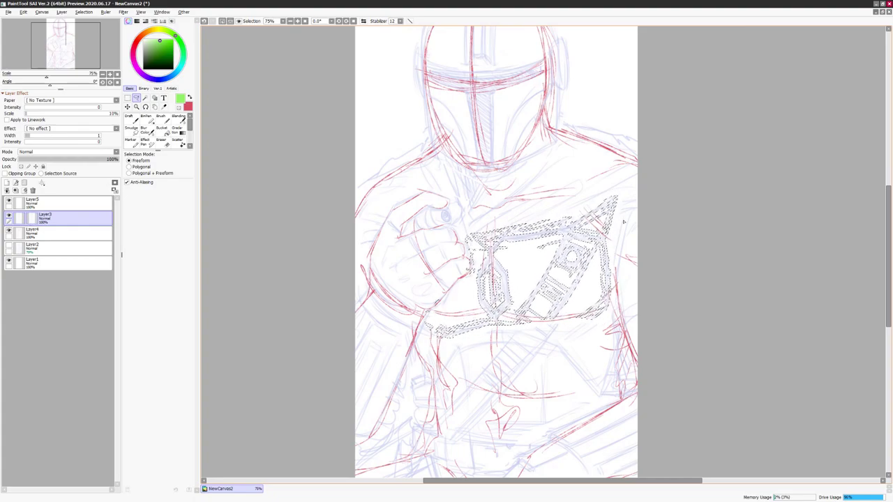
pyautogui.press('Delete')
pyautogui.hotkey('ctrl', 'd')
pyautogui.hotkey('ctrl', 't')
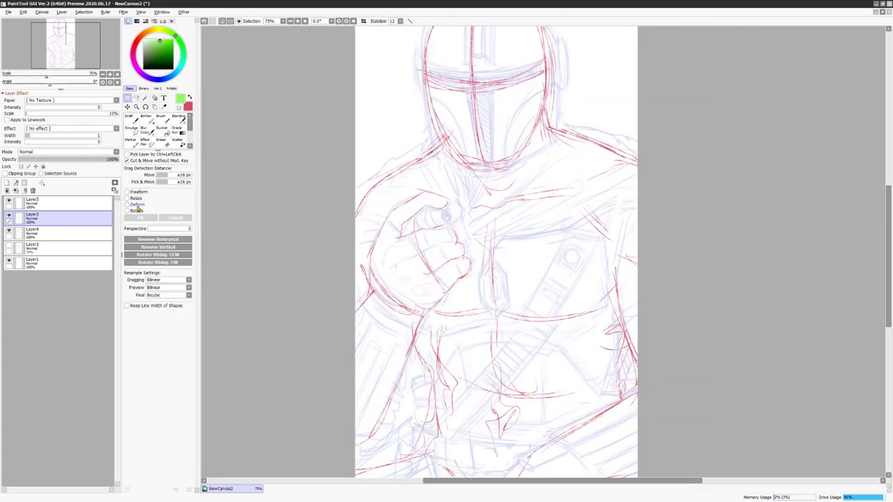
pyautogui.scroll(-2, 559, 319)
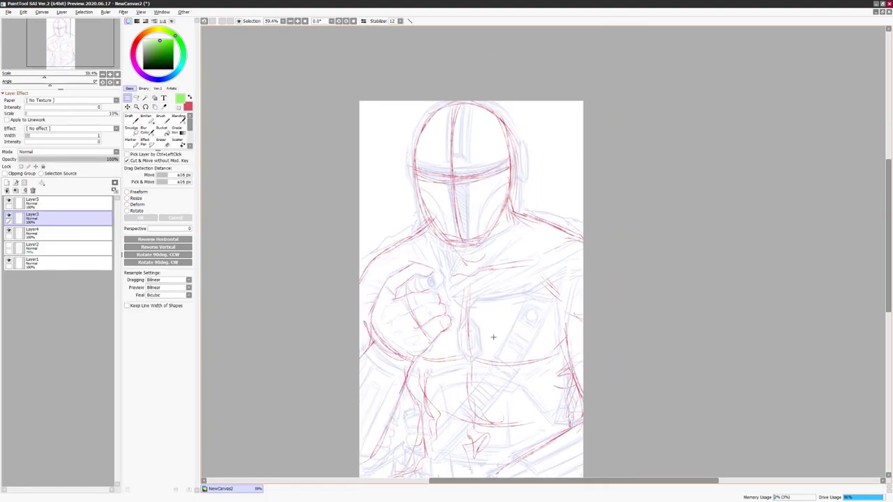
pyautogui.click(32, 202)
pyautogui.press('Return')
# - Turn the red construction lines on Layer4 pale blue with a hue and saturation adjustment, setting Hue to -127 and lightening them
pyautogui.moveTo(584, 206); pyautogui.dragTo(597, 211)
pyautogui.scroll(2, 591, 213)
pyautogui.click(32, 218)
pyautogui.click(32, 233)
pyautogui.hotkey('ctrl', 'u')
pyautogui.moveTo(777, 118); pyautogui.dragTo(742, 118)
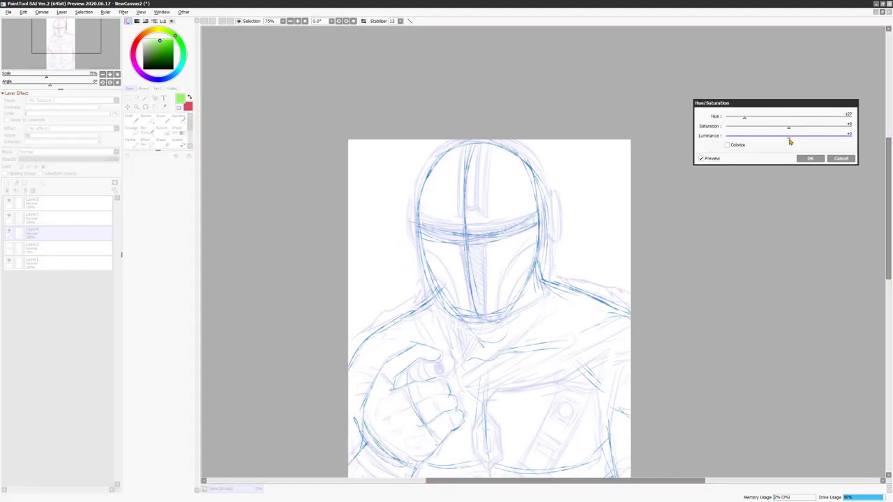
pyautogui.click(810, 158)
# - On Layer5, sketch the helmet's central crest stripes and the small slot at their lower end in red
pyautogui.click(32, 202)
pyautogui.press('x')
pyautogui.moveTo(483, 145); pyautogui.dragTo(478, 199)
pyautogui.moveTo(478, 162); pyautogui.dragTo(479, 210)
pyautogui.moveTo(488, 144)
pyautogui.mouseDown()
pyautogui.moveTo(489, 209)
pyautogui.moveTo(472, 211)
pyautogui.mouseUp()
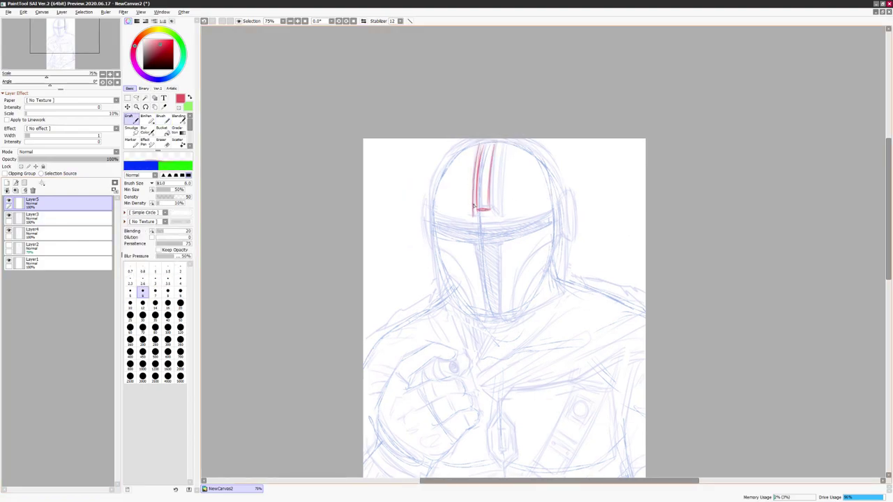
pyautogui.moveTo(500, 144); pyautogui.dragTo(493, 214)
# - Outline the helmet's dome, its sides and one half of the jaw in red
pyautogui.moveTo(477, 140)
pyautogui.mouseDown()
pyautogui.moveTo(433, 187)
pyautogui.moveTo(441, 282)
pyautogui.mouseUp()
pyautogui.moveTo(470, 150)
pyautogui.mouseDown()
pyautogui.moveTo(558, 180)
pyautogui.moveTo(562, 215)
pyautogui.mouseUp()
pyautogui.press('h')
pyautogui.hotkey('ctrl', 'z')
pyautogui.hotkey('ctrl', 'z')
pyautogui.moveTo(532, 171); pyautogui.dragTo(525, 265)
pyautogui.moveTo(525, 231)
pyautogui.mouseDown()
pyautogui.moveTo(526, 292)
pyautogui.moveTo(578, 321)
pyautogui.mouseUp()
# - Draw the two edges of the visor's vertical slot down to the chin, checking them in the mirrored view
pyautogui.moveTo(592, 244); pyautogui.dragTo(590, 300)
pyautogui.press('h')
pyautogui.press('h')
pyautogui.hotkey('ctrl', 'z')
pyautogui.moveTo(588, 243); pyautogui.dragTo(588, 325)
pyautogui.moveTo(607, 251); pyautogui.dragTo(598, 325)
pyautogui.press('h')
pyautogui.hotkey('ctrl', 'z')
pyautogui.moveTo(482, 238); pyautogui.dragTo(484, 313)
pyautogui.moveTo(482, 266); pyautogui.dragTo(484, 325)
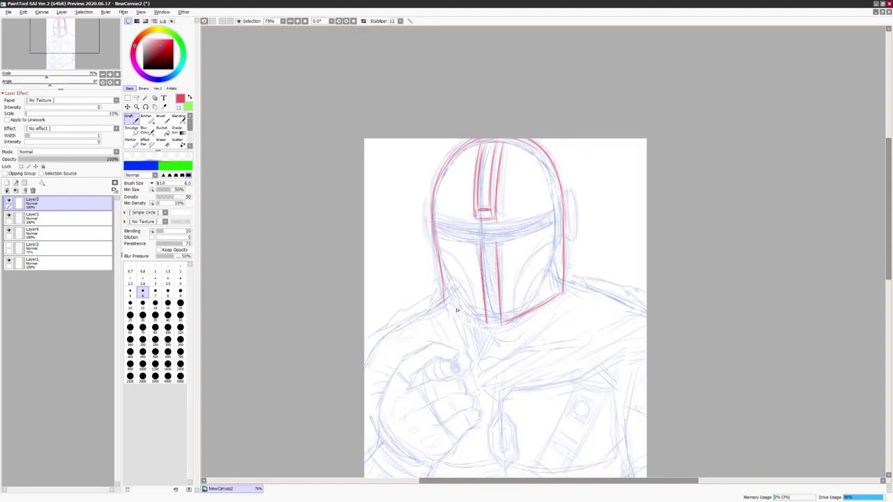
# - Complete the helmet's jaw on the fist side and draw the horizontal visor opening
pyautogui.press('h')
pyautogui.press('h')
pyautogui.press('h')
pyautogui.moveTo(650, 237); pyautogui.dragTo(642, 296)
pyautogui.scroll(1, 634, 307)
pyautogui.hscroll(2, 607, 297)
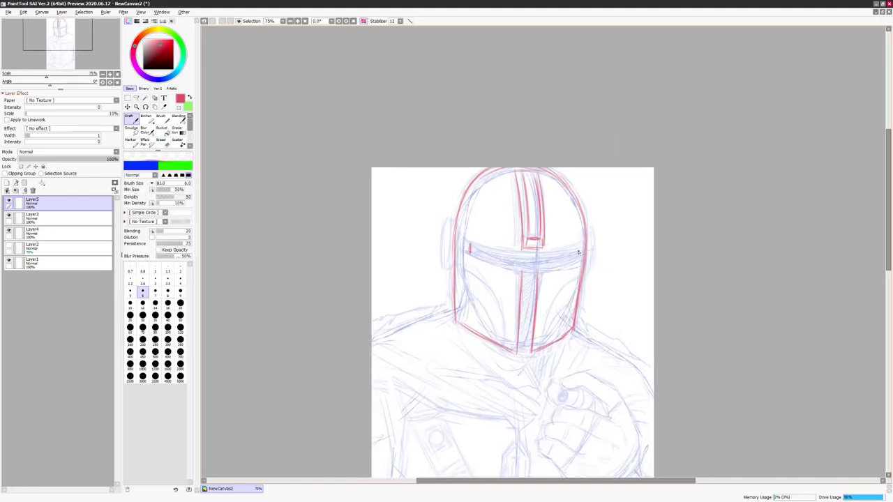
pyautogui.moveTo(474, 246); pyautogui.dragTo(579, 253)
pyautogui.moveTo(470, 251); pyautogui.dragTo(548, 269)
# - Draw the curved cheek panels with their inner lines on both sides of the visor slot
pyautogui.press('h')
pyautogui.press('h')
pyautogui.scroll(-2, 670, 240)
pyautogui.hscroll(1, 669, 239)
pyautogui.moveTo(492, 192); pyautogui.dragTo(524, 274)
pyautogui.moveTo(579, 222)
pyautogui.mouseDown()
pyautogui.moveTo(573, 272)
pyautogui.moveTo(601, 196)
pyautogui.mouseUp()
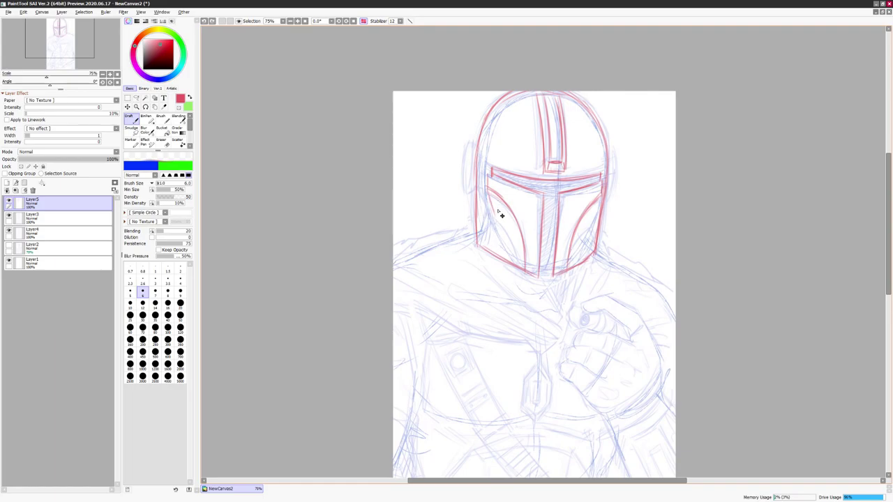
pyautogui.moveTo(498, 221)
pyautogui.mouseDown()
pyautogui.moveTo(523, 266)
pyautogui.moveTo(599, 200)
pyautogui.moveTo(595, 222)
pyautogui.mouseUp()
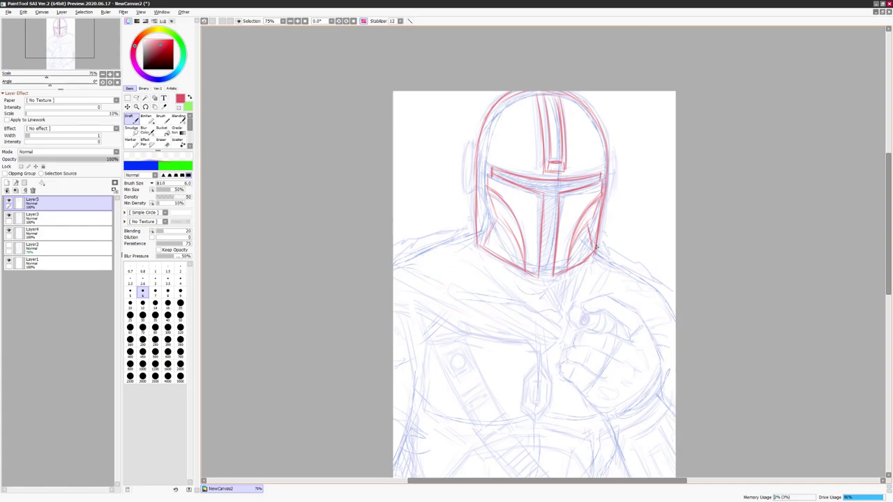
# - Add the brow line above the visor and sketch the ear pieces on both sides of the helmet
pyautogui.moveTo(546, 139); pyautogui.dragTo(543, 163)
pyautogui.moveTo(481, 166); pyautogui.dragTo(593, 170)
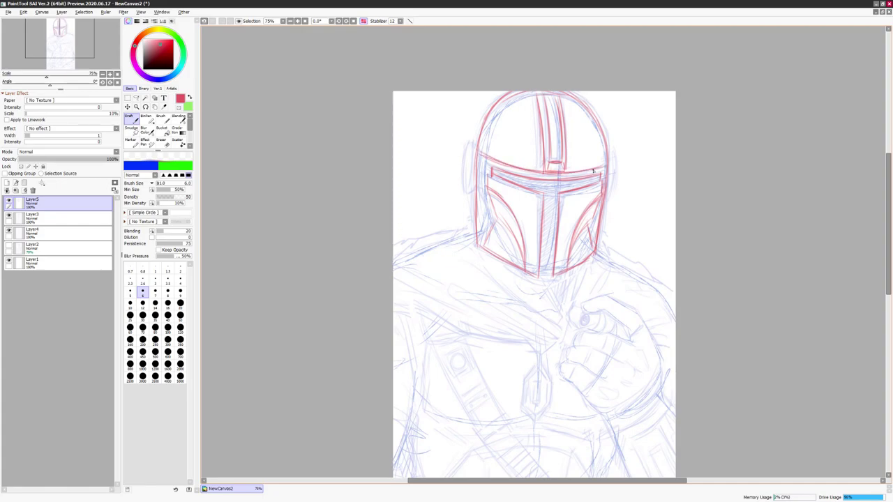
pyautogui.moveTo(486, 192)
pyautogui.mouseDown()
pyautogui.moveTo(484, 158)
pyautogui.moveTo(471, 190)
pyautogui.moveTo(484, 183)
pyautogui.mouseUp()
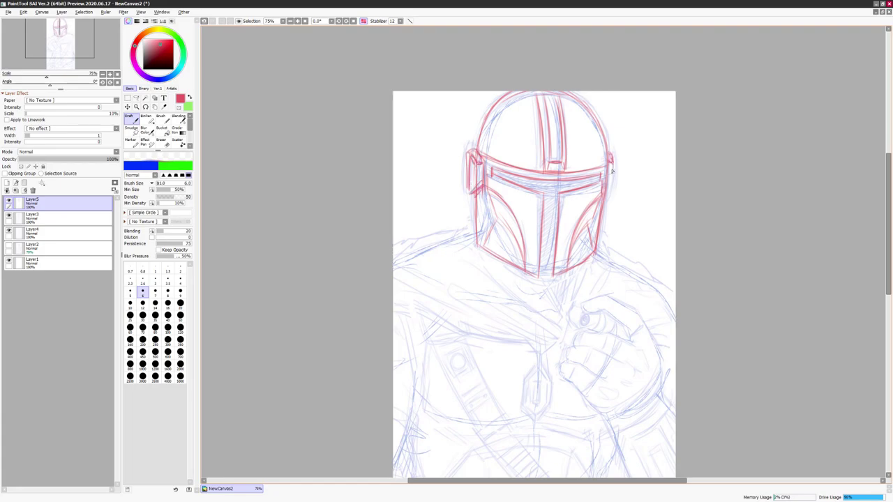
pyautogui.moveTo(605, 199); pyautogui.dragTo(609, 192)
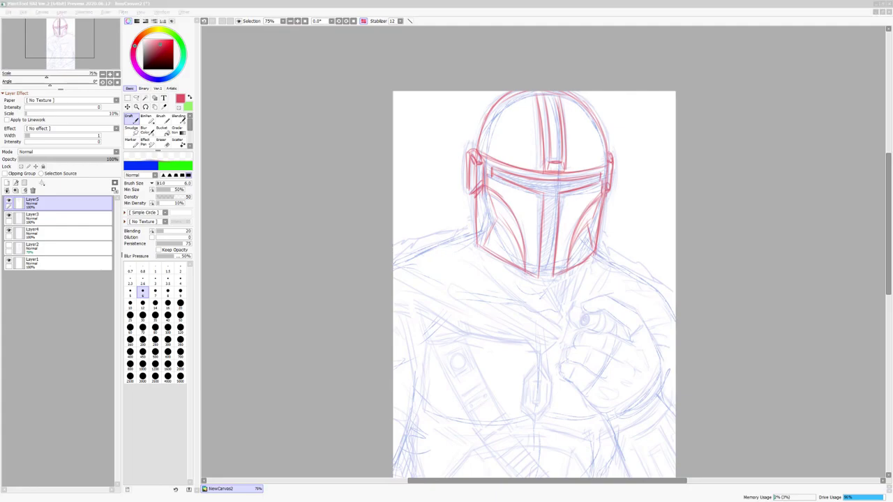
# - Redraw the visor's vertical slot narrower with a flare at the chin, and erase the old edge lines
pyautogui.click(770, 61)
pyautogui.moveTo(540, 195); pyautogui.dragTo(545, 279)
pyautogui.moveTo(555, 195); pyautogui.dragTo(548, 278)
pyautogui.hotkey('ctrl', 'z')
pyautogui.press('e')
pyautogui.moveTo(539, 230)
pyautogui.mouseDown()
pyautogui.moveTo(540, 275)
pyautogui.moveTo(554, 279)
pyautogui.moveTo(553, 247)
pyautogui.mouseUp()
pyautogui.press('e')
pyautogui.press('e')
pyautogui.press('e')
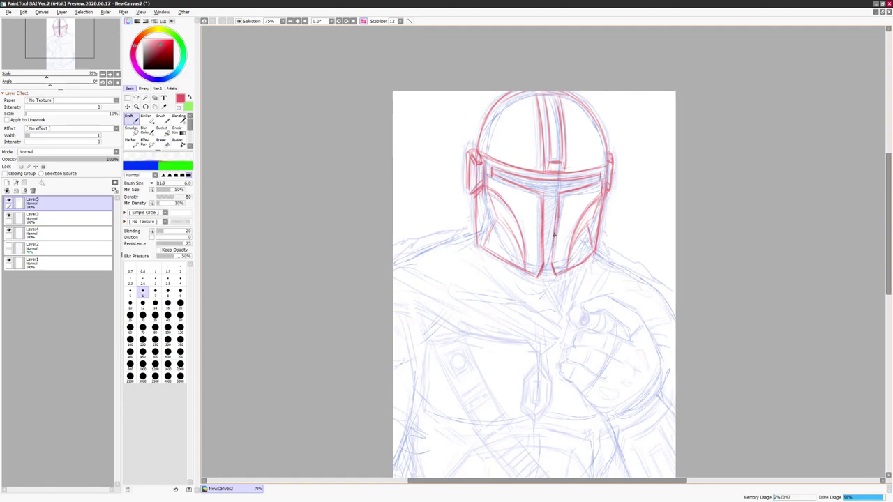
pyautogui.press('e')
pyautogui.press('e')
# - Sketch the chest plate's side contour and the angular side panel below it, opposite the fist, in red
pyautogui.moveTo(590, 210)
pyautogui.mouseDown()
pyautogui.moveTo(677, 189)
pyautogui.moveTo(698, 199)
pyautogui.moveTo(649, 202)
pyautogui.mouseUp()
pyautogui.moveTo(614, 247); pyautogui.dragTo(630, 225)
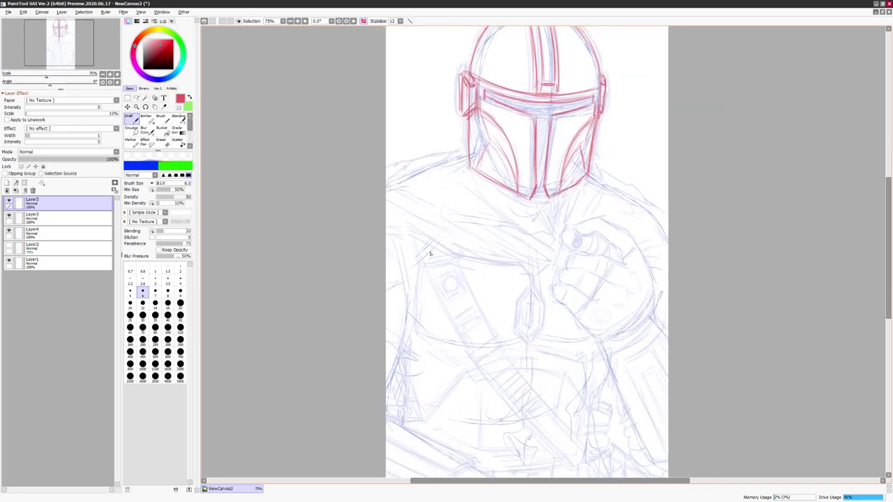
pyautogui.moveTo(432, 243)
pyautogui.mouseDown()
pyautogui.moveTo(416, 281)
pyautogui.moveTo(423, 276)
pyautogui.moveTo(469, 350)
pyautogui.moveTo(423, 328)
pyautogui.mouseUp()
pyautogui.hotkey('ctrl', 'z')
pyautogui.moveTo(418, 284); pyautogui.dragTo(423, 328)
pyautogui.moveTo(473, 354); pyautogui.dragTo(429, 412)
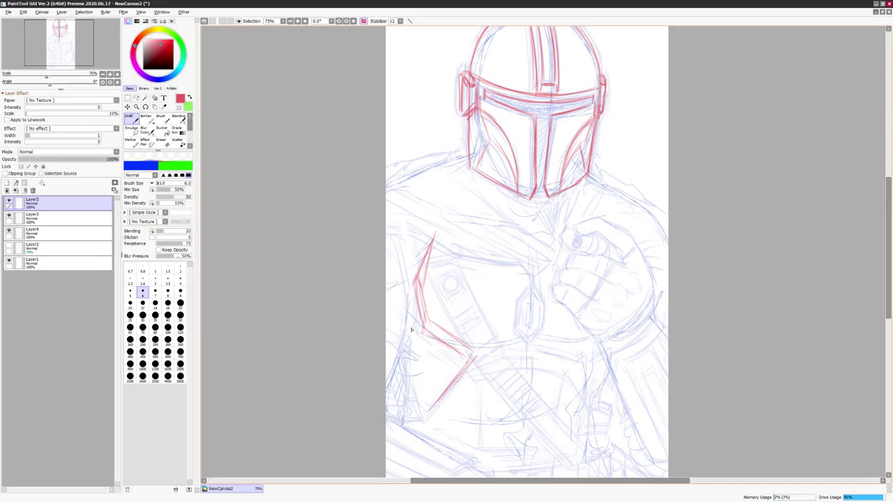
pyautogui.moveTo(409, 318); pyautogui.dragTo(414, 399)
# - Draw the chest plate's lower edge across the torso and its upper edge with the central V notch
pyautogui.scroll(-1, 630, 264)
pyautogui.moveTo(469, 322)
pyautogui.mouseDown()
pyautogui.moveTo(533, 306)
pyautogui.moveTo(578, 318)
pyautogui.mouseUp()
pyautogui.hotkey('ctrl', 'z')
pyautogui.scroll(1, 697, 249)
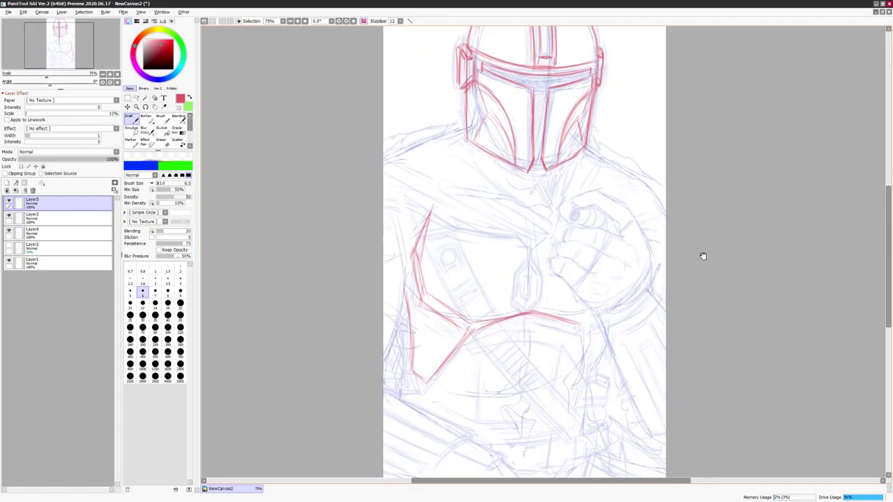
pyautogui.moveTo(437, 213); pyautogui.dragTo(521, 235)
pyautogui.hotkey('ctrl', 'z')
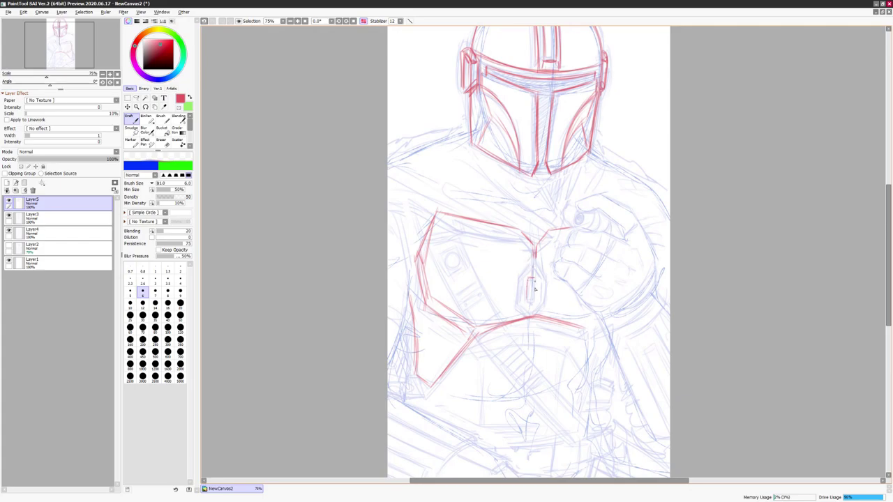
pyautogui.moveTo(541, 299); pyautogui.dragTo(553, 323)
pyautogui.hotkey('ctrl', 'z')
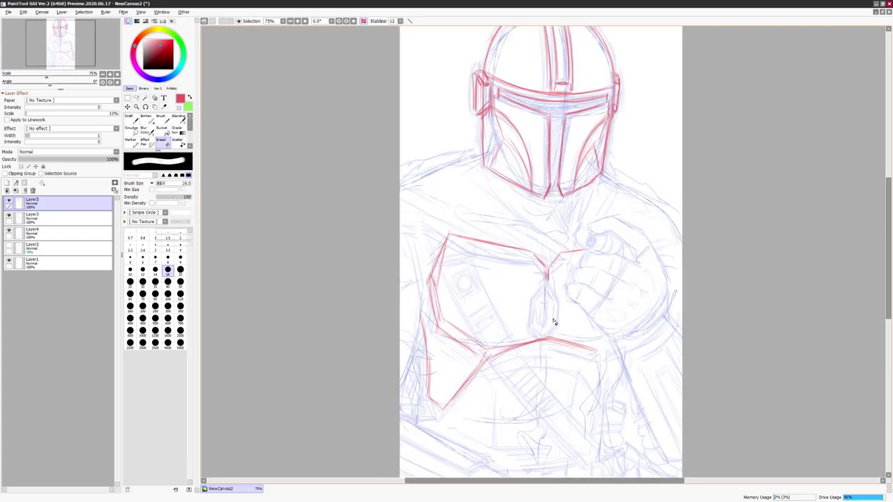
pyautogui.hotkey('ctrl', 'z')
pyautogui.hotkey('ctrl', 'z')
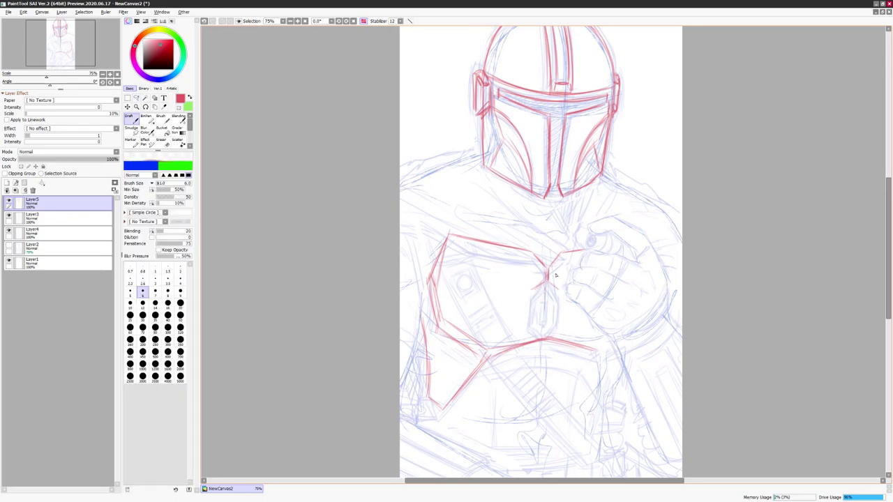
# - Draw the elongated hexagonal outline of the chest plate's central emblem, checking its symmetry in the mirrored view
pyautogui.press('h')
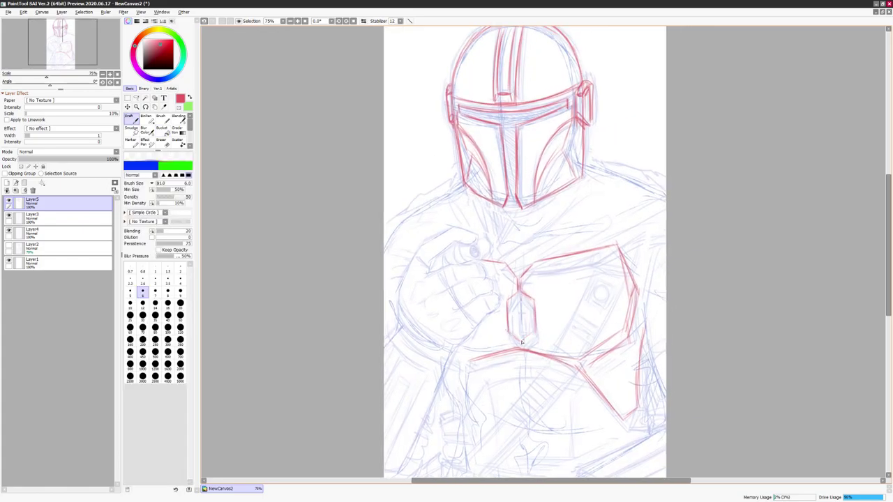
pyautogui.press('h')
pyautogui.press('h')
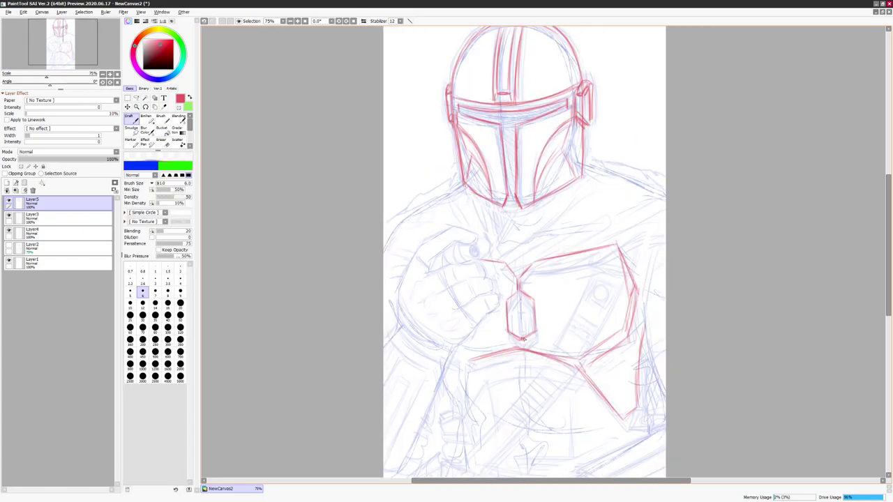
pyautogui.press('h')
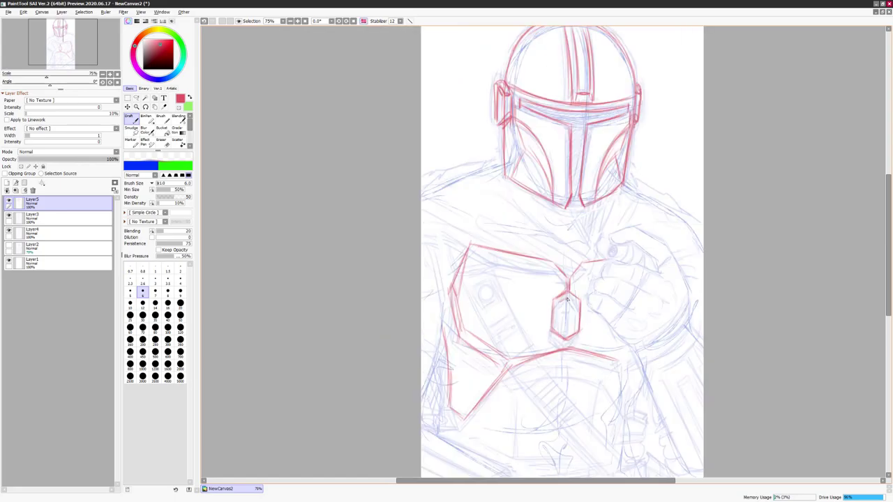
# - Add the inner hexagon and narrow centre slot to the emblem, and connect it to the chest plate's lower edge
pyautogui.moveTo(558, 306); pyautogui.dragTo(558, 323)
pyautogui.press('h')
pyautogui.press('h')
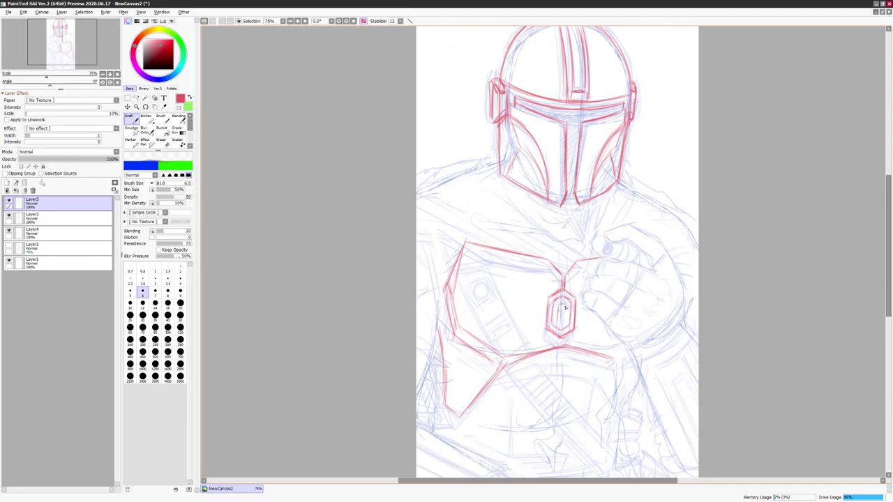
pyautogui.press('h')
pyautogui.press('h')
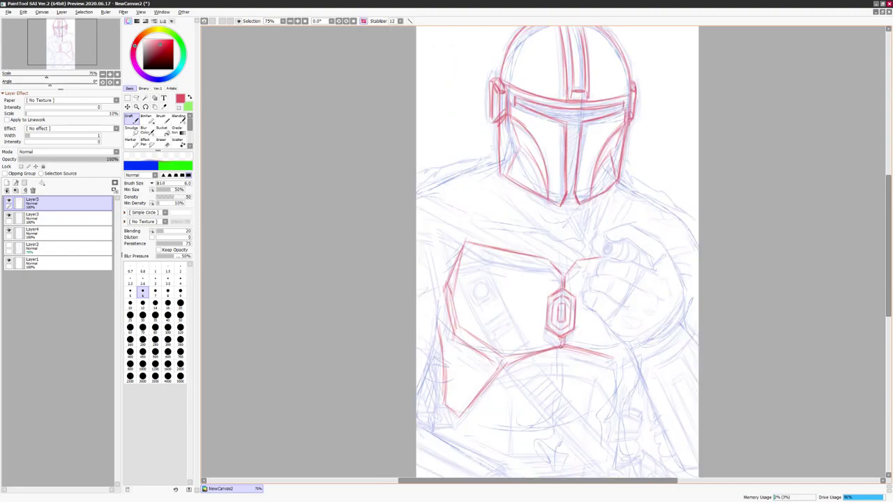
# - Draw the short corner strokes and the descending side line at the fist-side end of the chest plate's lower edge
pyautogui.moveTo(606, 349); pyautogui.dragTo(582, 321)
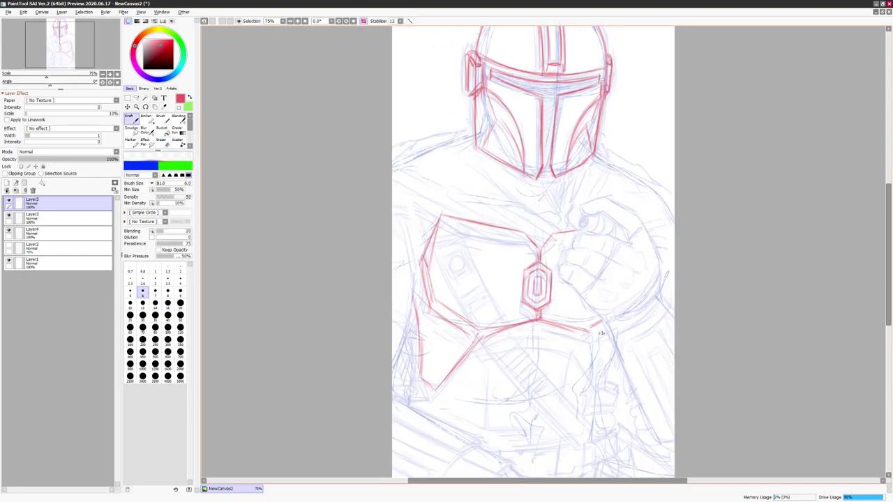
pyautogui.press('h')
pyautogui.press('h')
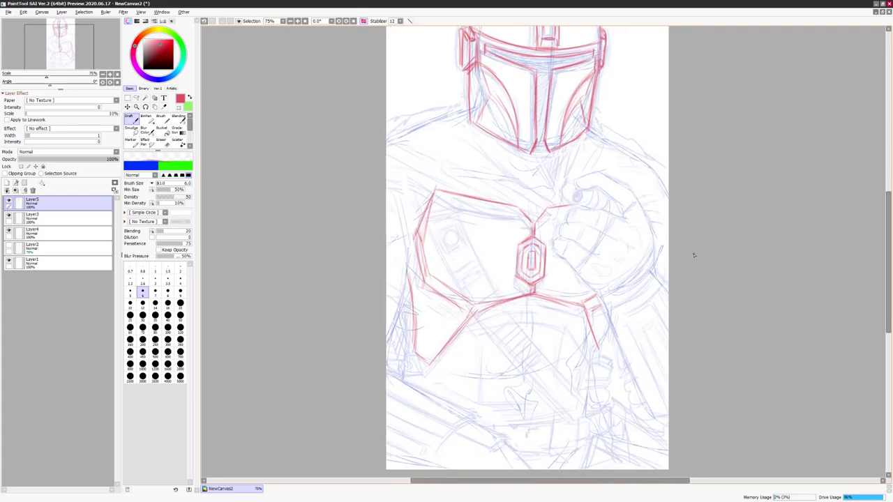
# - Add a parallel line below the chest plate's lower edge to form a band, and double its edge opposite the fist
pyautogui.moveTo(485, 318)
pyautogui.mouseDown()
pyautogui.moveTo(536, 308)
pyautogui.moveTo(584, 323)
pyautogui.mouseUp()
pyautogui.hotkey('ctrl', 'z')
pyautogui.moveTo(532, 307); pyautogui.dragTo(581, 313)
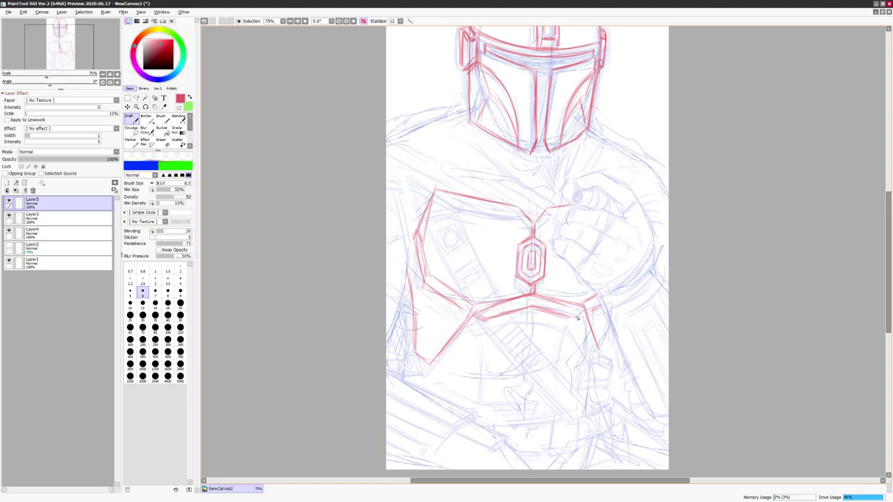
pyautogui.press('h')
pyautogui.press('h')
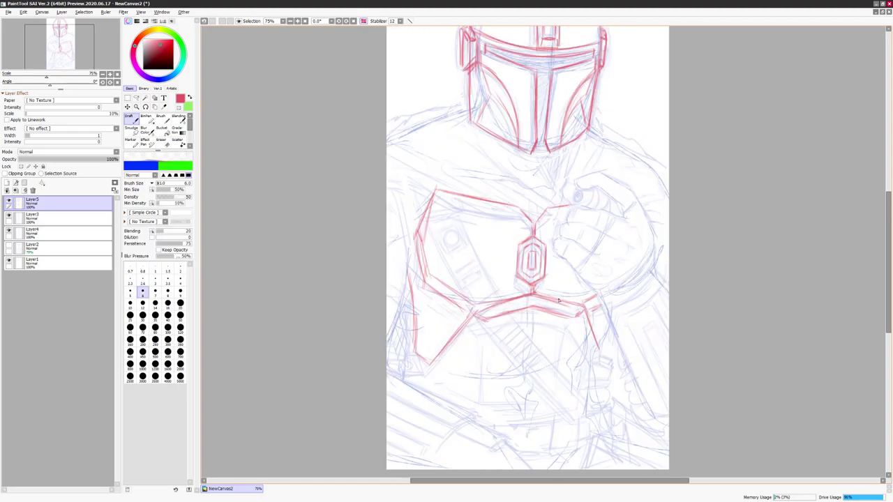
pyautogui.moveTo(467, 310)
pyautogui.mouseDown()
pyautogui.moveTo(423, 290)
pyautogui.moveTo(425, 277)
pyautogui.mouseUp()
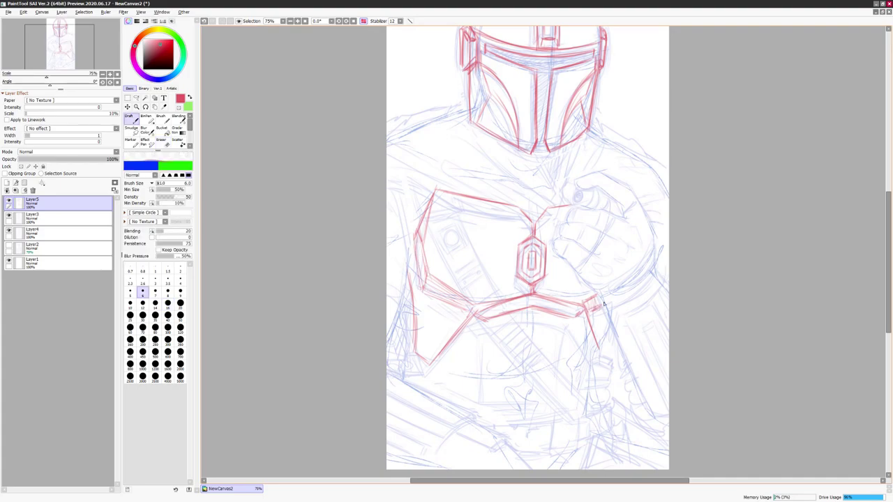
# - Sketch the shoulder contour, the cloth lines over the upper arm and the collar opposite the fist
pyautogui.scroll(5, 727, 253)
pyautogui.moveTo(402, 225)
pyautogui.mouseDown()
pyautogui.moveTo(375, 235)
pyautogui.moveTo(376, 243)
pyautogui.mouseUp()
pyautogui.moveTo(421, 280); pyautogui.dragTo(392, 248)
pyautogui.moveTo(375, 216)
pyautogui.mouseDown()
pyautogui.moveTo(396, 207)
pyautogui.moveTo(418, 219)
pyautogui.moveTo(402, 206)
pyautogui.mouseUp()
pyautogui.moveTo(454, 184)
pyautogui.mouseDown()
pyautogui.moveTo(438, 210)
pyautogui.moveTo(452, 216)
pyautogui.moveTo(437, 200)
pyautogui.moveTo(427, 223)
pyautogui.mouseUp()
# - Draw the cloth's edge from the neck to the chest plate and add its diagonal folds
pyautogui.moveTo(457, 200)
pyautogui.mouseDown()
pyautogui.moveTo(434, 229)
pyautogui.moveTo(495, 257)
pyautogui.moveTo(502, 290)
pyautogui.mouseUp()
pyautogui.moveTo(468, 250); pyautogui.dragTo(501, 293)
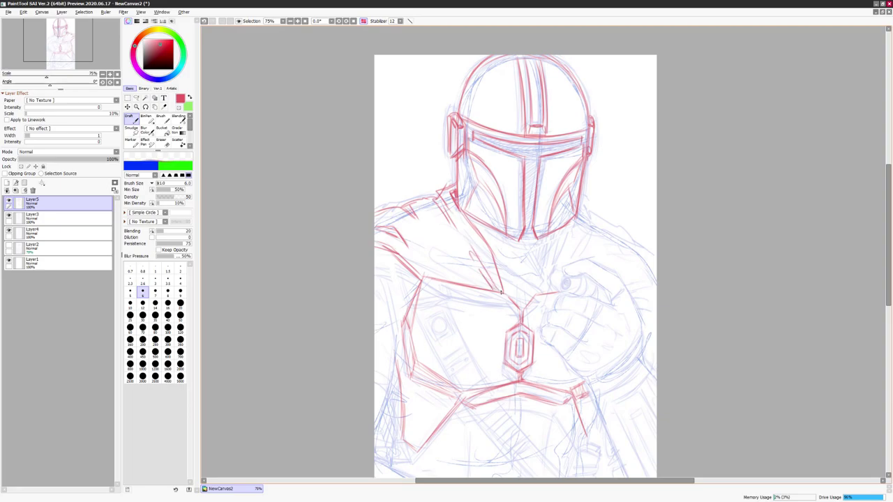
pyautogui.moveTo(431, 233); pyautogui.dragTo(466, 285)
pyautogui.moveTo(445, 257); pyautogui.dragTo(469, 288)
pyautogui.press('h')
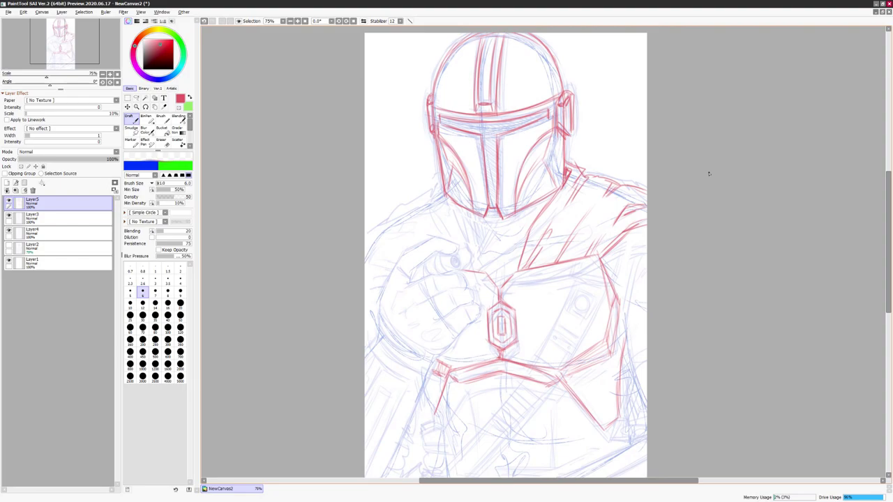
# - Draw the two edges of a bandolier strap running diagonally across the chest plate and erase the armour line inside it
pyautogui.moveTo(619, 184)
pyautogui.mouseDown()
pyautogui.moveTo(608, 223)
pyautogui.moveTo(597, 221)
pyautogui.mouseUp()
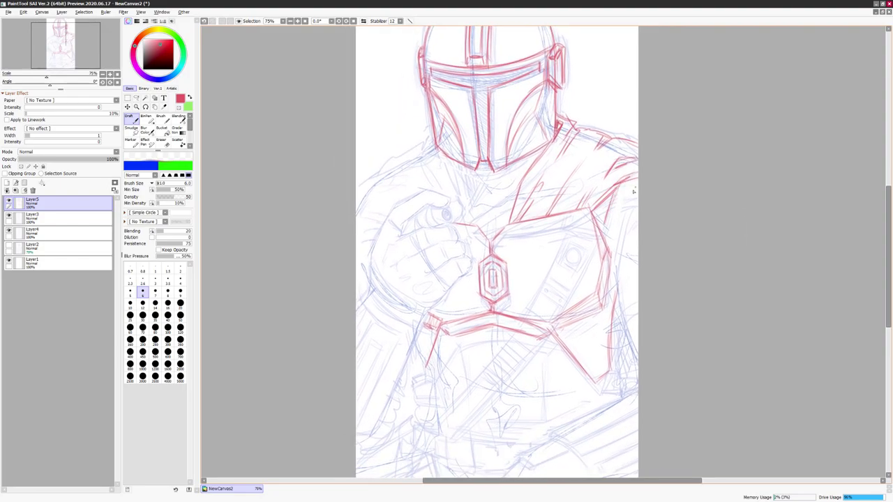
pyautogui.press('h')
pyautogui.press('h')
pyautogui.press('h')
pyautogui.press('h')
pyautogui.press('h')
pyautogui.press('h')
pyautogui.press('h')
pyautogui.moveTo(664, 269); pyautogui.dragTo(632, 248)
pyautogui.moveTo(501, 349); pyautogui.dragTo(556, 402)
pyautogui.moveTo(434, 183)
pyautogui.mouseDown()
pyautogui.moveTo(485, 286)
pyautogui.moveTo(563, 379)
pyautogui.mouseUp()
pyautogui.press('e')
pyautogui.moveTo(468, 295)
pyautogui.mouseDown()
pyautogui.moveTo(458, 274)
pyautogui.moveTo(488, 293)
pyautogui.mouseUp()
pyautogui.moveTo(694, 200); pyautogui.dragTo(681, 269)
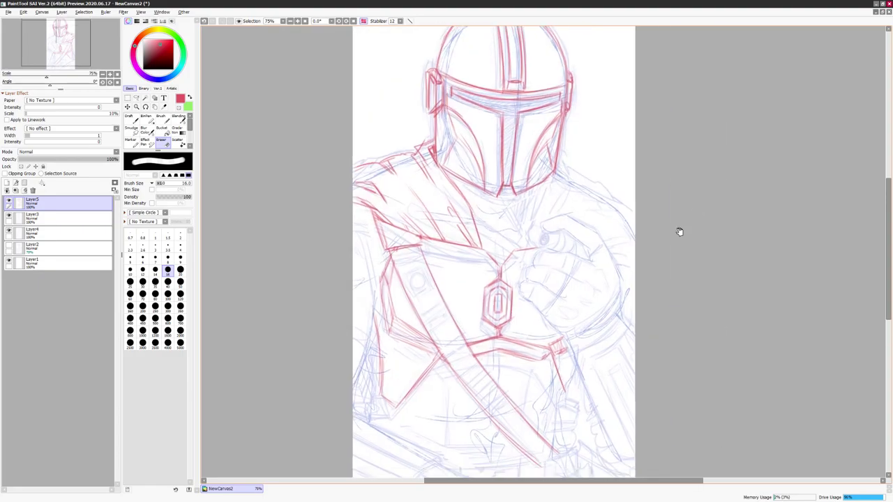
# - Clean up the cloth's overlapping lines and redraw its edge from below the helmet down to the raised fist
pyautogui.press('n')
pyautogui.press('h')
pyautogui.moveTo(783, 194); pyautogui.dragTo(683, 221)
pyautogui.press('e')
pyautogui.moveTo(558, 186); pyautogui.dragTo(526, 254)
pyautogui.press('n')
pyautogui.moveTo(553, 181); pyautogui.dragTo(475, 252)
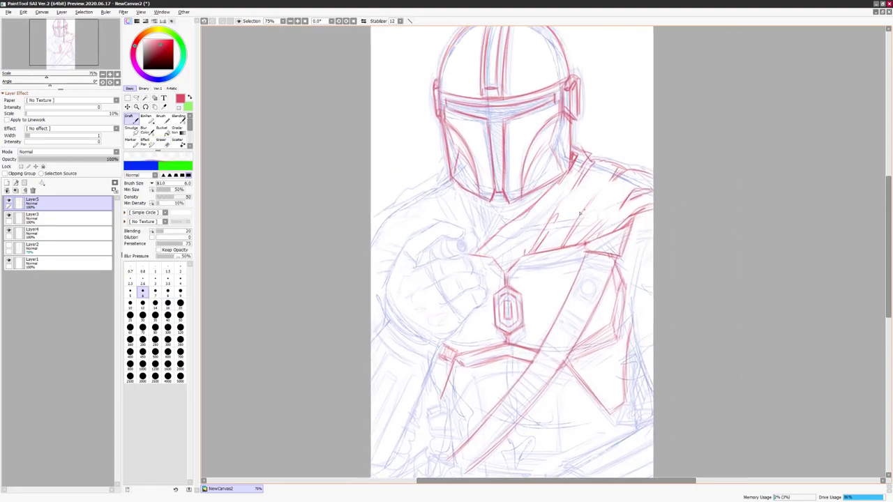
pyautogui.press('e')
pyautogui.moveTo(538, 244)
pyautogui.mouseDown()
pyautogui.moveTo(561, 224)
pyautogui.moveTo(591, 227)
pyautogui.moveTo(559, 248)
pyautogui.moveTo(516, 259)
pyautogui.mouseUp()
pyautogui.press('n')
pyautogui.moveTo(569, 202); pyautogui.dragTo(466, 254)
# - Draw the layered neck cloth and its curved folds between the helmet's chin and the cloth's edge
pyautogui.moveTo(477, 197)
pyautogui.mouseDown()
pyautogui.moveTo(493, 240)
pyautogui.moveTo(502, 210)
pyautogui.moveTo(489, 205)
pyautogui.moveTo(541, 200)
pyautogui.moveTo(501, 230)
pyautogui.mouseUp()
pyautogui.moveTo(548, 185); pyautogui.dragTo(509, 206)
pyautogui.moveTo(503, 194)
pyautogui.mouseDown()
pyautogui.moveTo(491, 206)
pyautogui.moveTo(499, 205)
pyautogui.mouseUp()
pyautogui.moveTo(548, 186); pyautogui.dragTo(506, 205)
pyautogui.moveTo(504, 187)
pyautogui.mouseDown()
pyautogui.moveTo(497, 194)
pyautogui.moveTo(495, 140)
pyautogui.moveTo(449, 104)
pyautogui.moveTo(489, 120)
pyautogui.moveTo(497, 107)
pyautogui.moveTo(551, 101)
pyautogui.moveTo(529, 159)
pyautogui.moveTo(558, 132)
pyautogui.moveTo(452, 161)
pyautogui.moveTo(486, 196)
pyautogui.mouseUp()
pyautogui.press('e')
pyautogui.moveTo(450, 167)
pyautogui.mouseDown()
pyautogui.moveTo(447, 128)
pyautogui.moveTo(455, 180)
pyautogui.mouseUp()
pyautogui.press('n')
pyautogui.press('e')
pyautogui.press('n')
# - Hatch the helmet's T-shaped visor and add short reflection lines on the dome either side of the crest
pyautogui.moveTo(567, 124); pyautogui.dragTo(564, 155)
pyautogui.moveTo(671, 182); pyautogui.dragTo(665, 240)
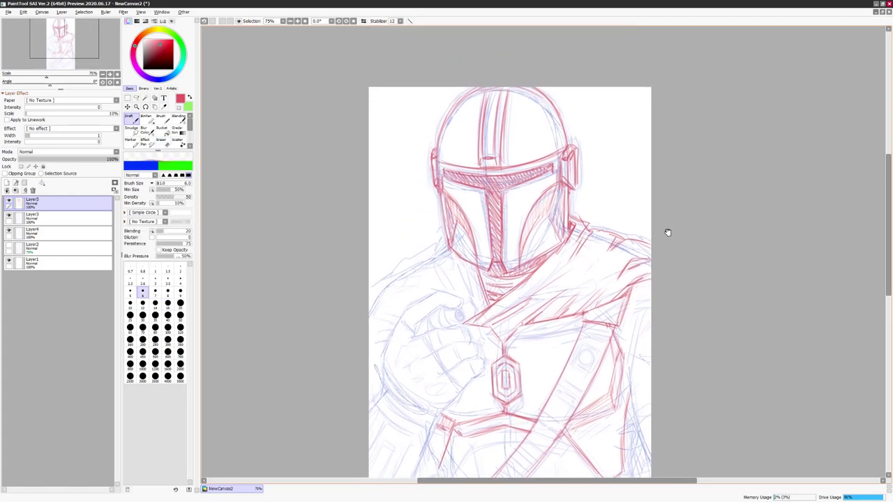
pyautogui.moveTo(462, 107)
pyautogui.mouseDown()
pyautogui.moveTo(478, 139)
pyautogui.moveTo(519, 157)
pyautogui.mouseUp()
pyautogui.moveTo(512, 103); pyautogui.dragTo(526, 111)
pyautogui.moveTo(529, 113); pyautogui.dragTo(550, 146)
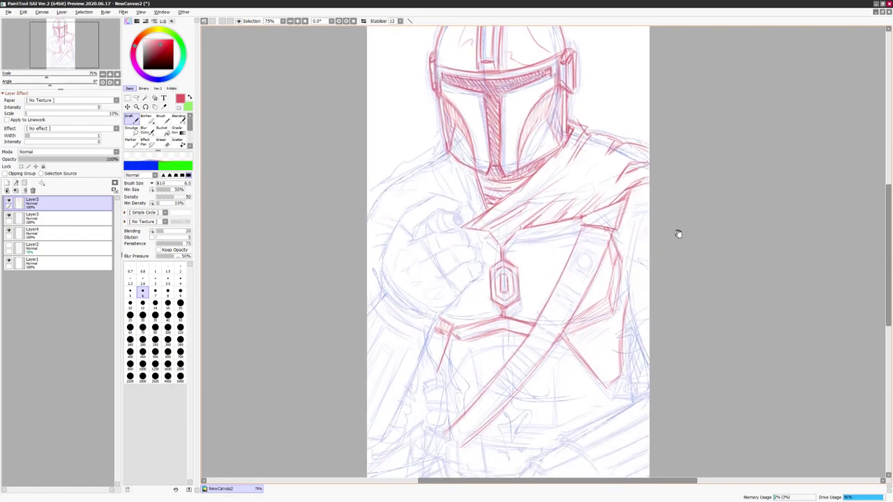
# - Sketch the cloth-covered shoulder contour on the fist side and the upper arm's outline on the opposite side
pyautogui.moveTo(678, 234); pyautogui.dragTo(697, 290)
pyautogui.moveTo(460, 194)
pyautogui.mouseDown()
pyautogui.moveTo(467, 238)
pyautogui.moveTo(446, 207)
pyautogui.moveTo(406, 239)
pyautogui.moveTo(413, 278)
pyautogui.moveTo(395, 254)
pyautogui.moveTo(415, 280)
pyautogui.mouseUp()
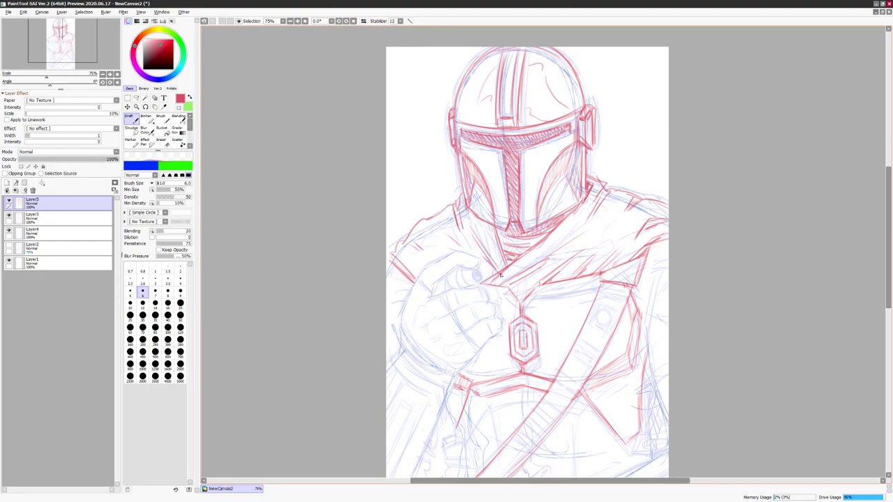
pyautogui.moveTo(488, 265); pyautogui.dragTo(458, 244)
pyautogui.moveTo(639, 199)
pyautogui.mouseDown()
pyautogui.moveTo(619, 243)
pyautogui.moveTo(618, 283)
pyautogui.mouseUp()
pyautogui.moveTo(618, 249); pyautogui.dragTo(636, 316)
pyautogui.press('e')
pyautogui.press('b')
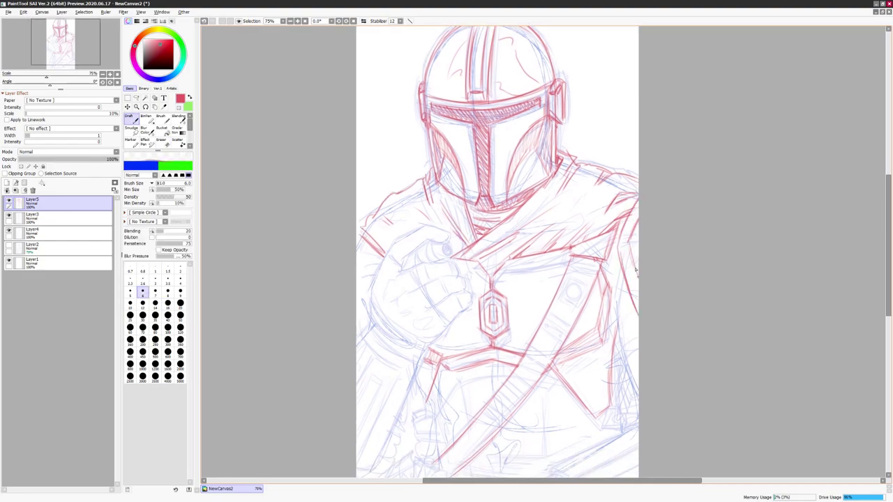
# - Draw the shoulder edge and outer contour of the upper arm on the fist side
pyautogui.scroll(1, 735, 207)
pyautogui.moveTo(358, 235); pyautogui.dragTo(364, 302)
pyautogui.moveTo(358, 233)
pyautogui.mouseDown()
pyautogui.moveTo(362, 248)
pyautogui.moveTo(365, 233)
pyautogui.mouseUp()
pyautogui.hotkey('ctrl', 'z')
pyautogui.press('e')
pyautogui.press('b')
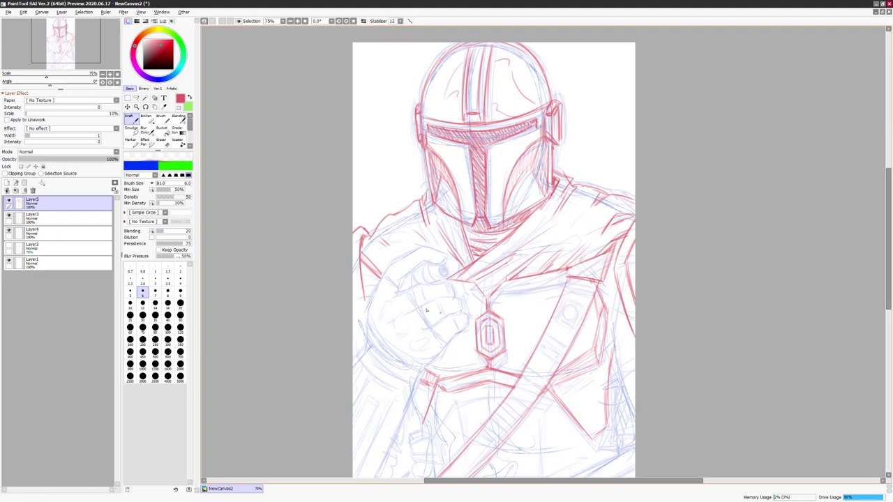
pyautogui.moveTo(363, 301); pyautogui.dragTo(353, 342)
pyautogui.moveTo(352, 310)
pyautogui.mouseDown()
pyautogui.moveTo(747, 170)
pyautogui.moveTo(717, 242)
pyautogui.moveTo(751, 326)
pyautogui.moveTo(716, 229)
pyautogui.mouseUp()
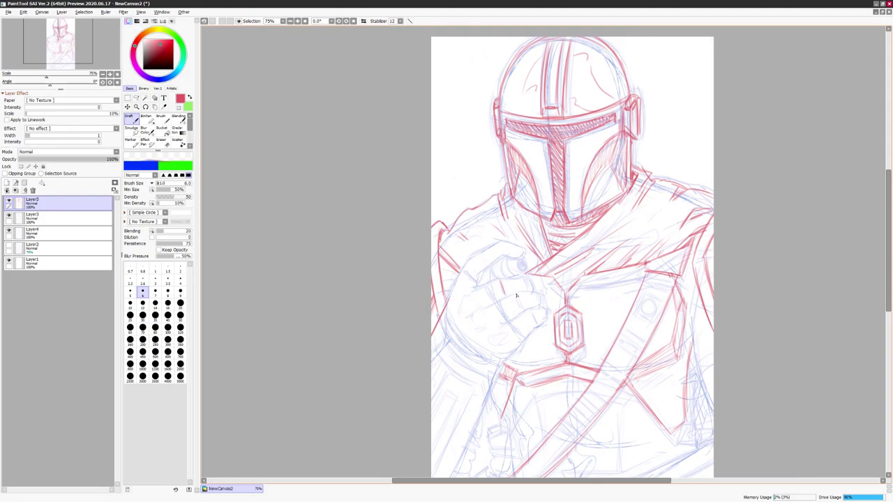
# - Draw the curled fingers of the clenched fist with their knuckle lines and lower contour
pyautogui.moveTo(527, 312); pyautogui.dragTo(506, 323)
pyautogui.moveTo(518, 292); pyautogui.dragTo(494, 304)
pyautogui.moveTo(498, 279)
pyautogui.mouseDown()
pyautogui.moveTo(470, 289)
pyautogui.moveTo(527, 277)
pyautogui.moveTo(538, 292)
pyautogui.mouseUp()
pyautogui.moveTo(529, 311)
pyautogui.mouseDown()
pyautogui.moveTo(543, 308)
pyautogui.moveTo(514, 352)
pyautogui.mouseUp()
pyautogui.moveTo(483, 270); pyautogui.dragTo(477, 290)
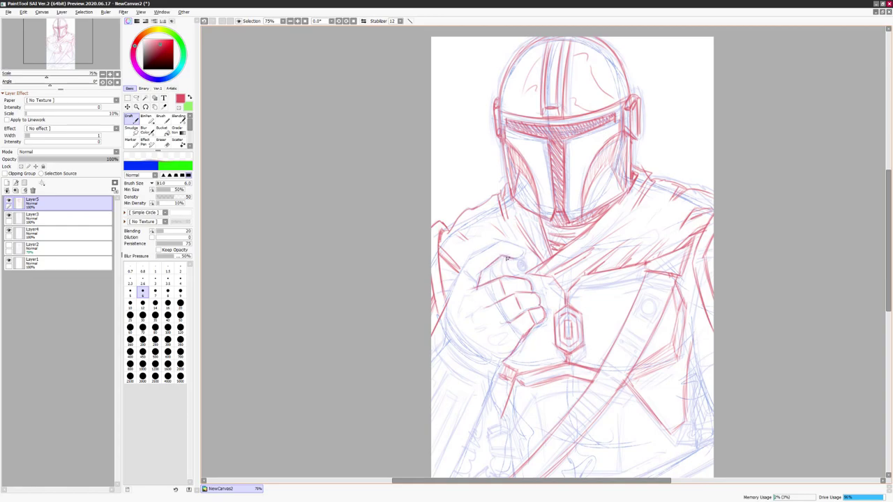
# - Outline the bent index finger and the outer edge of the hand, and draw the rounded tip beside it
pyautogui.moveTo(498, 242)
pyautogui.mouseDown()
pyautogui.moveTo(469, 259)
pyautogui.moveTo(449, 300)
pyautogui.mouseUp()
pyautogui.moveTo(507, 277)
pyautogui.mouseDown()
pyautogui.moveTo(525, 262)
pyautogui.moveTo(508, 273)
pyautogui.moveTo(526, 275)
pyautogui.moveTo(512, 274)
pyautogui.mouseUp()
pyautogui.hotkey('ctrl', 'z')
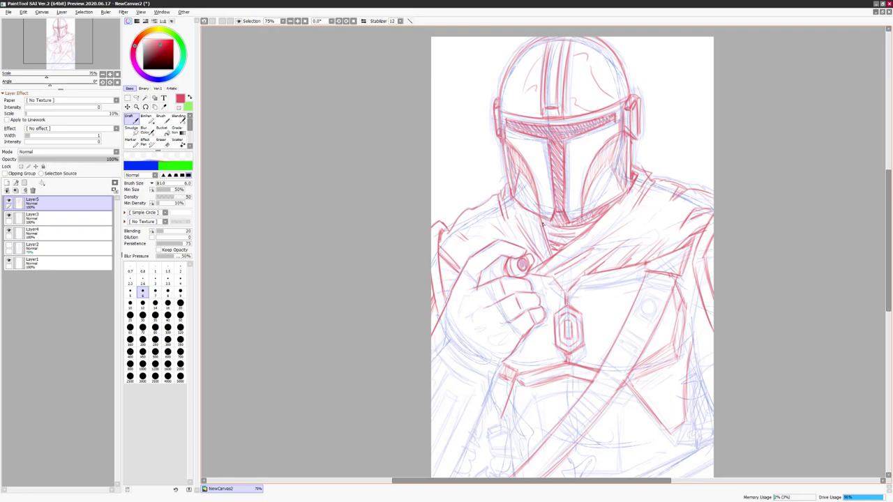
# - Draw the forearm's inner edge below the raised fist and the short crease lines inside the hand
pyautogui.press('h')
pyautogui.scroll(-2, 761, 189)
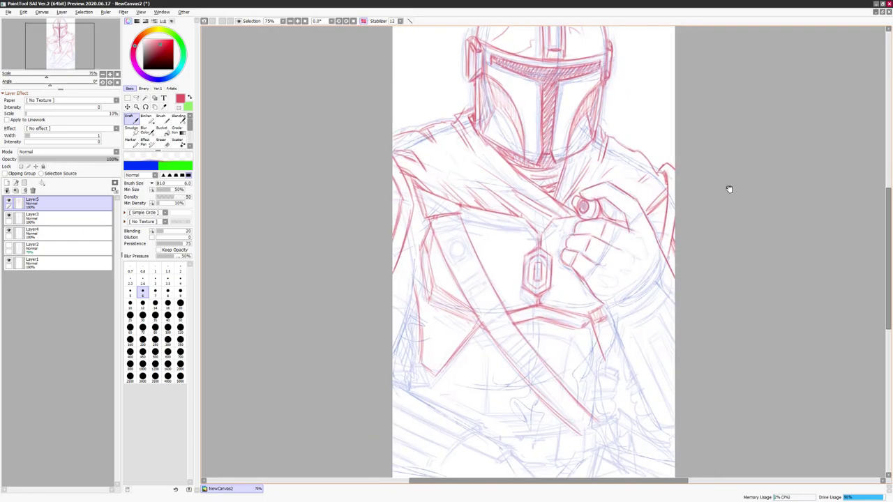
pyautogui.moveTo(590, 242); pyautogui.dragTo(611, 300)
pyautogui.press('h')
pyautogui.moveTo(533, 282); pyautogui.dragTo(457, 416)
pyautogui.press('h')
pyautogui.moveTo(551, 235); pyautogui.dragTo(539, 252)
pyautogui.moveTo(577, 223)
pyautogui.mouseDown()
pyautogui.moveTo(586, 244)
pyautogui.moveTo(547, 276)
pyautogui.mouseUp()
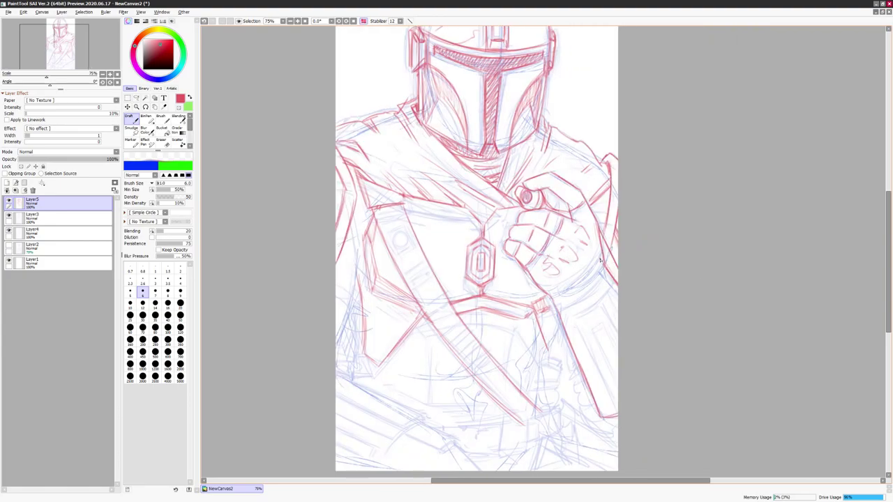
# - Draw the glove's side band and the curved cuff at the wrist of the raised fist
pyautogui.moveTo(571, 268); pyautogui.dragTo(564, 289)
pyautogui.moveTo(579, 249); pyautogui.dragTo(566, 287)
pyautogui.moveTo(578, 246)
pyautogui.mouseDown()
pyautogui.moveTo(598, 244)
pyautogui.moveTo(564, 283)
pyautogui.mouseUp()
pyautogui.moveTo(597, 276); pyautogui.dragTo(572, 295)
pyautogui.moveTo(601, 247)
pyautogui.mouseDown()
pyautogui.moveTo(600, 261)
pyautogui.moveTo(600, 241)
pyautogui.mouseUp()
pyautogui.moveTo(583, 237)
pyautogui.mouseDown()
pyautogui.moveTo(559, 301)
pyautogui.moveTo(566, 331)
pyautogui.mouseUp()
pyautogui.hotkey('ctrl', 'z')
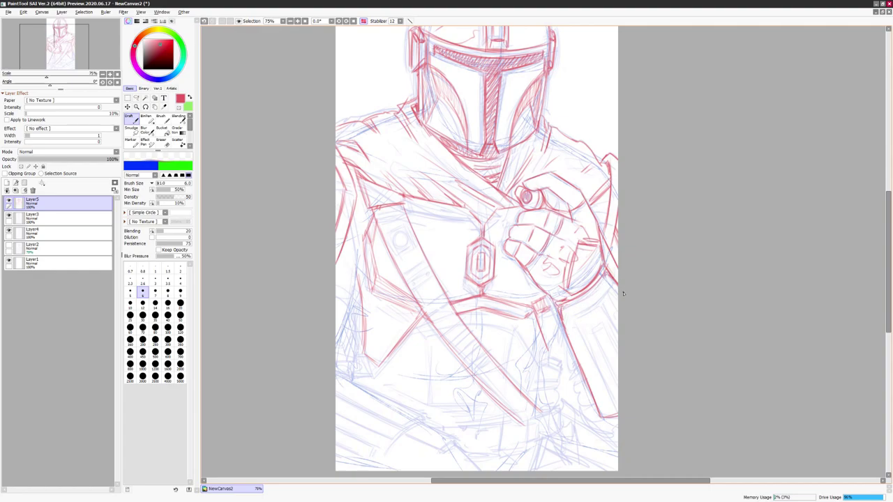
# - Draw the long raised panel lines along the forearm guard below the raised fist
pyautogui.moveTo(609, 311)
pyautogui.mouseDown()
pyautogui.moveTo(582, 324)
pyautogui.moveTo(592, 381)
pyautogui.moveTo(616, 417)
pyautogui.mouseUp()
pyautogui.moveTo(594, 336)
pyautogui.mouseDown()
pyautogui.moveTo(613, 399)
pyautogui.moveTo(597, 360)
pyautogui.moveTo(615, 365)
pyautogui.mouseUp()
pyautogui.press('h')
pyautogui.hotkey('ctrl', 'z')
pyautogui.hotkey('ctrl', 'z')
pyautogui.moveTo(509, 326); pyautogui.dragTo(481, 408)
pyautogui.moveTo(504, 349)
pyautogui.mouseDown()
pyautogui.moveTo(477, 415)
pyautogui.moveTo(471, 408)
pyautogui.mouseUp()
pyautogui.moveTo(498, 325)
pyautogui.mouseDown()
pyautogui.moveTo(505, 337)
pyautogui.moveTo(470, 374)
pyautogui.mouseUp()
pyautogui.hotkey('ctrl', 'z')
pyautogui.moveTo(483, 311); pyautogui.dragTo(484, 341)
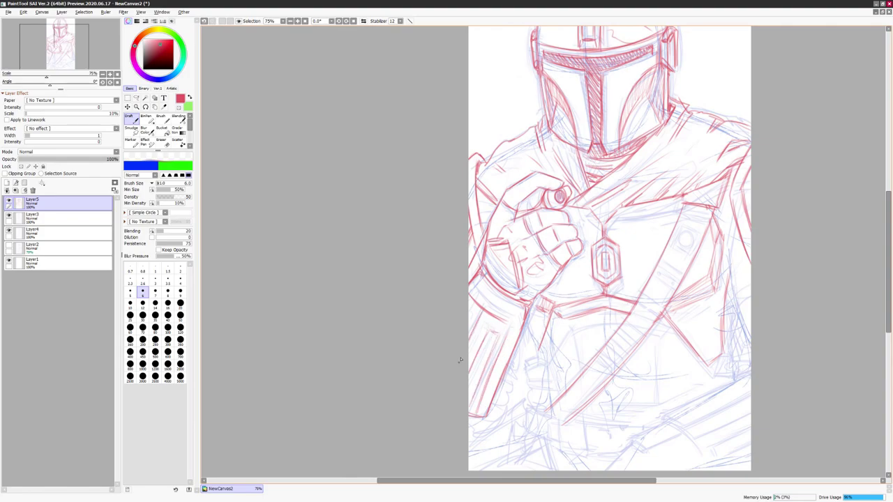
pyautogui.press('h')
pyautogui.hotkey('ctrl', 'z')
pyautogui.moveTo(618, 311)
pyautogui.mouseDown()
pyautogui.moveTo(599, 353)
pyautogui.moveTo(611, 335)
pyautogui.moveTo(621, 339)
pyautogui.mouseUp()
pyautogui.hotkey('ctrl', 'z')
pyautogui.press('h')
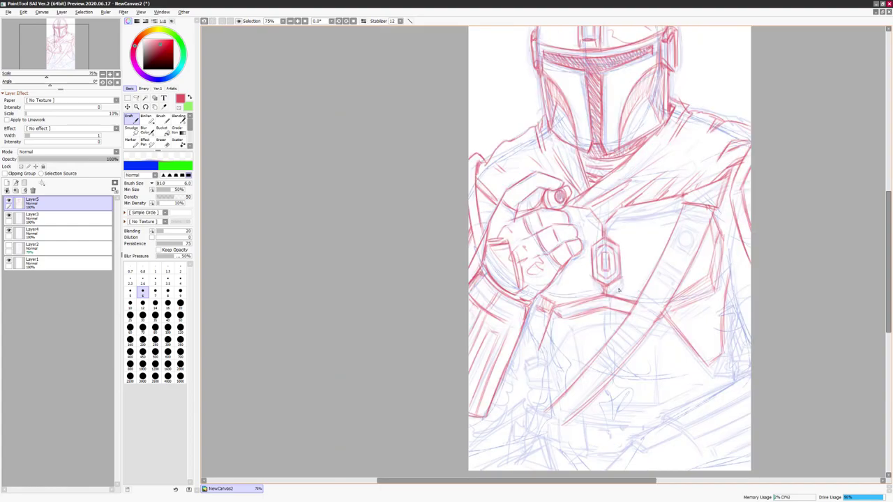
# - Draw the torso's side contours below the chest plate and the curved waist edge above the belt
pyautogui.press('h')
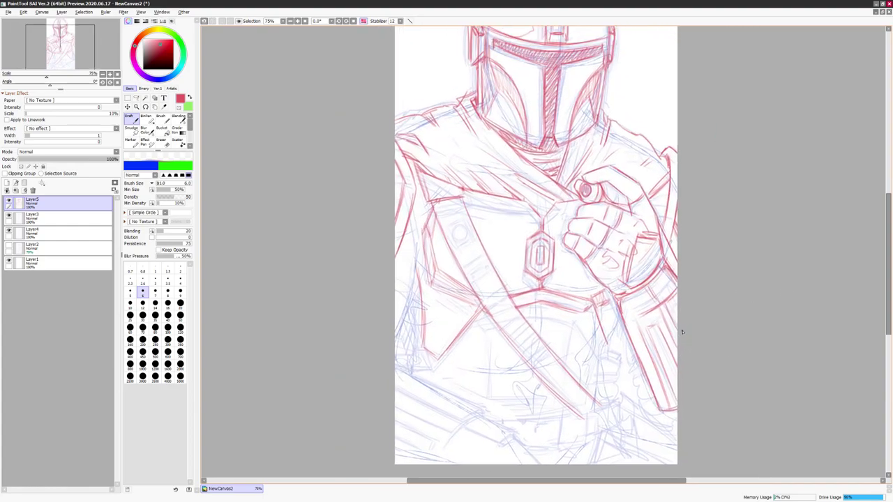
pyautogui.moveTo(682, 332); pyautogui.dragTo(676, 302)
pyautogui.press('a')
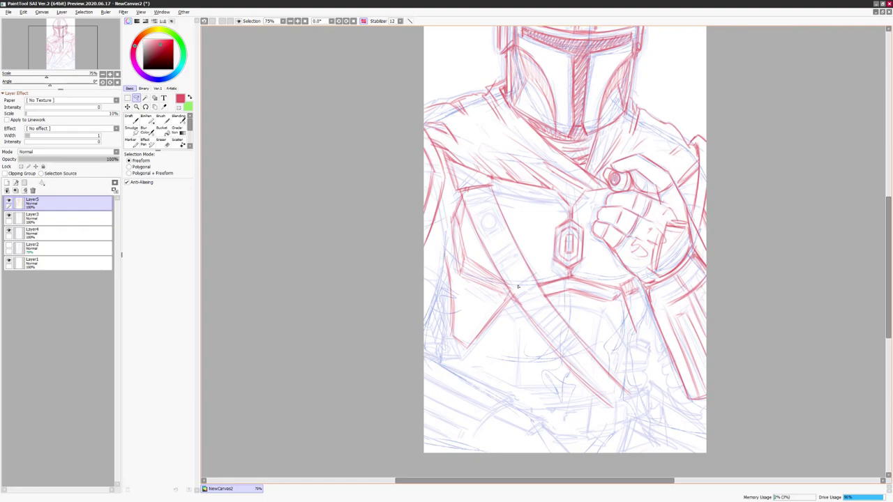
pyautogui.press('n')
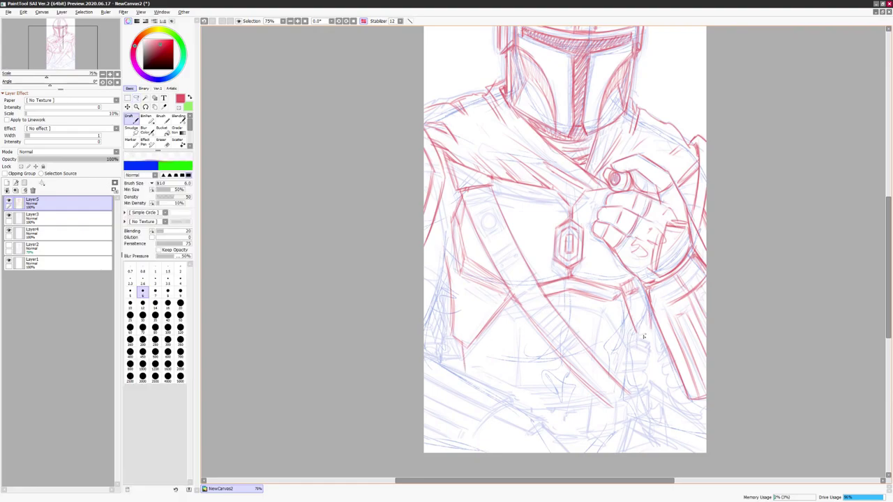
pyautogui.press('h')
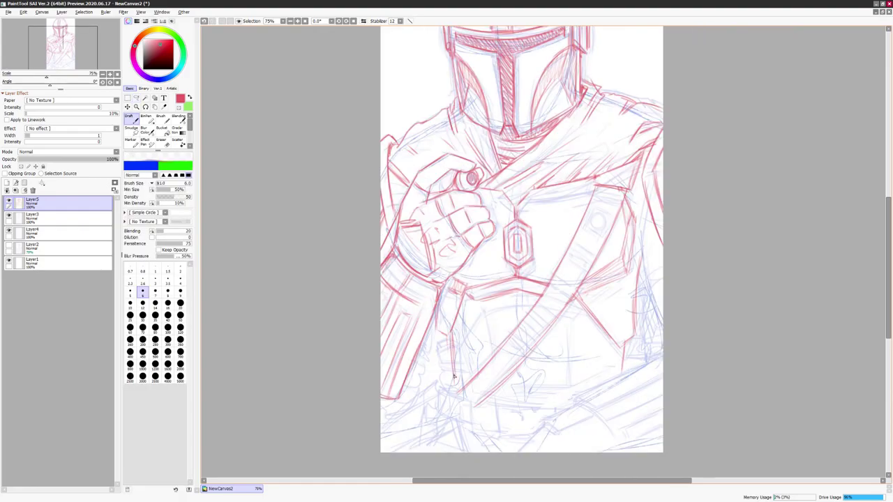
pyautogui.press('h')
pyautogui.press('e')
pyautogui.press('n')
pyautogui.moveTo(498, 383); pyautogui.dragTo(607, 389)
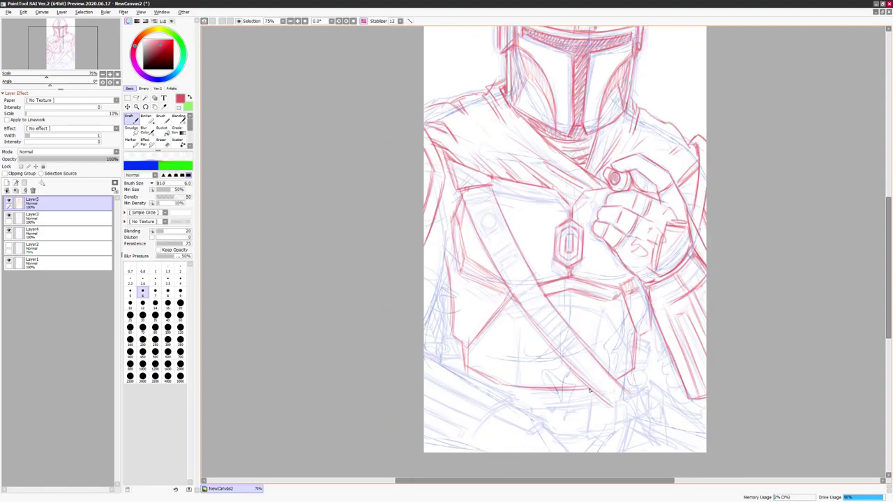
pyautogui.press('e')
pyautogui.press('n')
# - Draw a vertical seam down each side of the abdomen from the chest band to the waist edge
pyautogui.moveTo(519, 312); pyautogui.dragTo(519, 385)
pyautogui.hotkey('ctrl', 'z')
pyautogui.moveTo(524, 313); pyautogui.dragTo(519, 385)
pyautogui.moveTo(615, 298); pyautogui.dragTo(604, 372)
# - Erase and redraw the waist edge's outer end, adding a diagonal fold and doubling the abdomen seams
pyautogui.press('e')
pyautogui.moveTo(466, 368); pyautogui.dragTo(515, 386)
pyautogui.press('n')
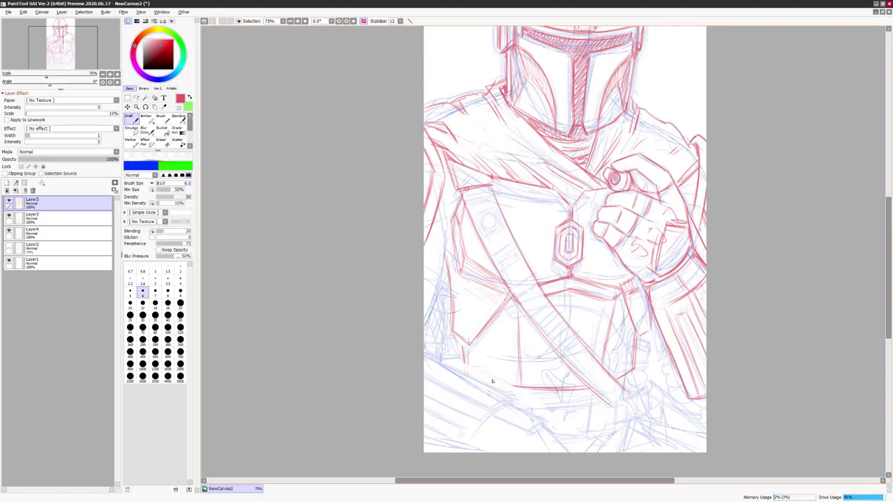
pyautogui.moveTo(485, 334); pyautogui.dragTo(515, 381)
pyautogui.moveTo(630, 326); pyautogui.dragTo(610, 370)
pyautogui.moveTo(466, 342); pyautogui.dragTo(515, 386)
pyautogui.moveTo(613, 298); pyautogui.dragTo(605, 345)
pyautogui.moveTo(514, 300); pyautogui.dragTo(521, 377)
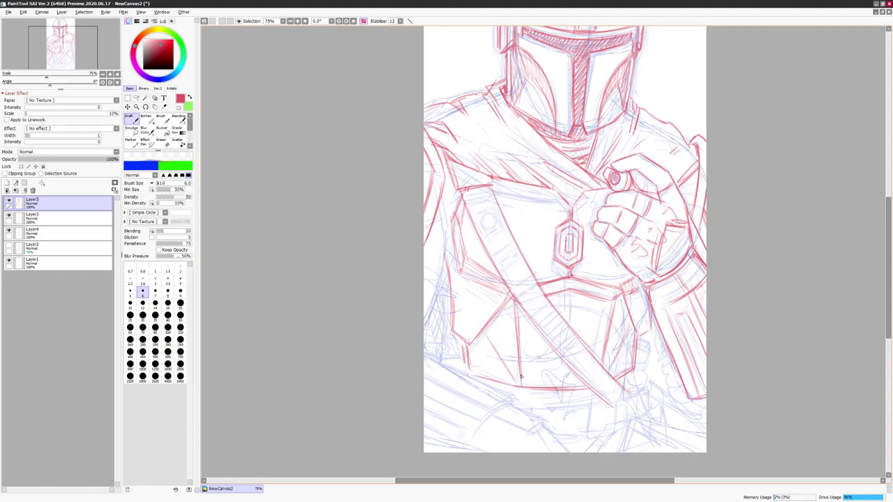
# - Draw the sleeve of the arm opposite the fist, with long contours and bunched folds near the elbow
pyautogui.moveTo(713, 233); pyautogui.dragTo(728, 238)
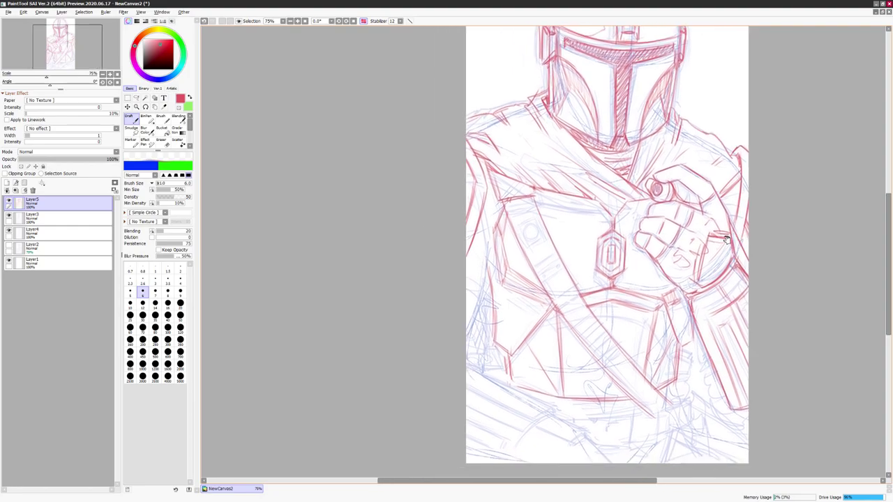
pyautogui.moveTo(481, 210); pyautogui.dragTo(491, 247)
pyautogui.moveTo(491, 179)
pyautogui.mouseDown()
pyautogui.moveTo(497, 223)
pyautogui.moveTo(489, 290)
pyautogui.mouseUp()
pyautogui.moveTo(491, 246); pyautogui.dragTo(487, 314)
pyautogui.moveTo(490, 283); pyautogui.dragTo(466, 332)
pyautogui.moveTo(494, 255); pyautogui.dragTo(482, 314)
pyautogui.moveTo(488, 312); pyautogui.dragTo(478, 332)
pyautogui.moveTo(489, 242); pyautogui.dragTo(477, 308)
pyautogui.moveTo(476, 314); pyautogui.dragTo(467, 336)
pyautogui.moveTo(478, 232); pyautogui.dragTo(467, 283)
pyautogui.moveTo(473, 290); pyautogui.dragTo(470, 296)
pyautogui.moveTo(482, 334)
pyautogui.mouseDown()
pyautogui.moveTo(467, 349)
pyautogui.moveTo(469, 366)
pyautogui.mouseUp()
# - Outline the lower forearm guard reaching towards the belt, with its curved cuff bands and lengthwise panel lines
pyautogui.moveTo(483, 360)
pyautogui.mouseDown()
pyautogui.moveTo(586, 435)
pyautogui.moveTo(562, 462)
pyautogui.mouseUp()
pyautogui.moveTo(570, 431)
pyautogui.mouseDown()
pyautogui.moveTo(528, 454)
pyautogui.moveTo(553, 415)
pyautogui.mouseUp()
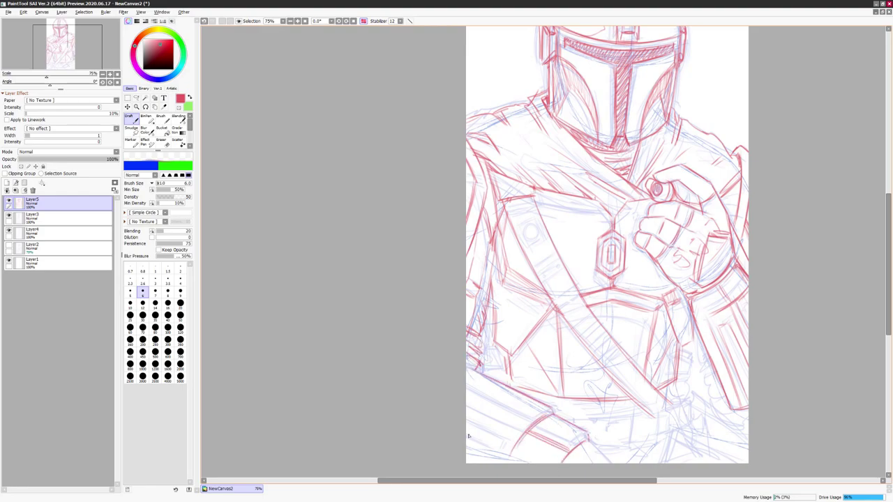
pyautogui.moveTo(497, 459)
pyautogui.mouseDown()
pyautogui.moveTo(467, 449)
pyautogui.moveTo(466, 462)
pyautogui.mouseUp()
pyautogui.moveTo(466, 388)
pyautogui.mouseDown()
pyautogui.moveTo(530, 421)
pyautogui.moveTo(463, 436)
pyautogui.moveTo(510, 449)
pyautogui.mouseUp()
pyautogui.moveTo(523, 406)
pyautogui.mouseDown()
pyautogui.moveTo(467, 436)
pyautogui.moveTo(508, 456)
pyautogui.mouseUp()
pyautogui.moveTo(509, 459); pyautogui.dragTo(553, 414)
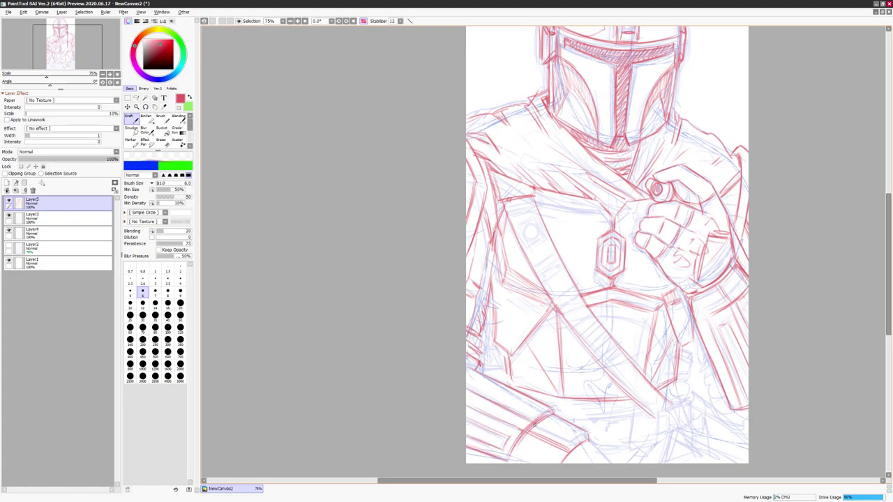
pyautogui.moveTo(590, 448); pyautogui.dragTo(613, 464)
# - Draw the circular fastener, cross lines and rivets on the upper part of the bandolier strap
pyautogui.moveTo(757, 233); pyautogui.dragTo(735, 249)
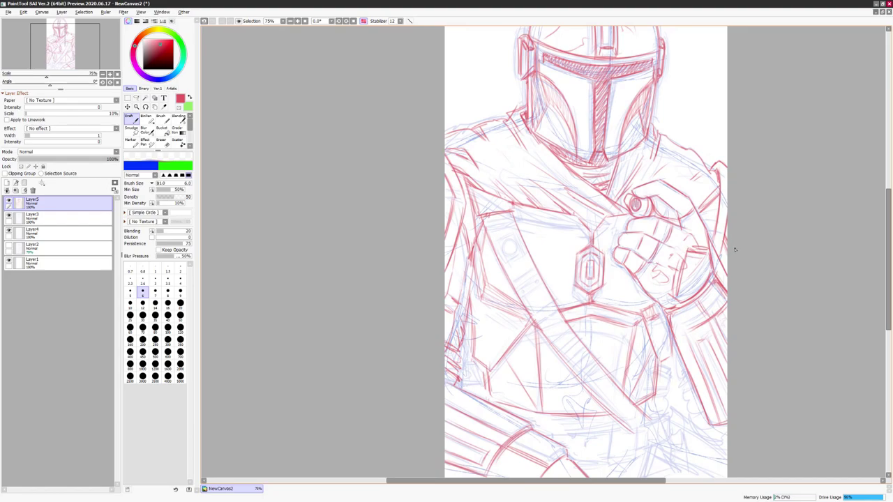
pyautogui.moveTo(492, 230)
pyautogui.mouseDown()
pyautogui.moveTo(517, 251)
pyautogui.moveTo(512, 220)
pyautogui.moveTo(510, 235)
pyautogui.mouseUp()
pyautogui.moveTo(511, 267); pyautogui.dragTo(534, 275)
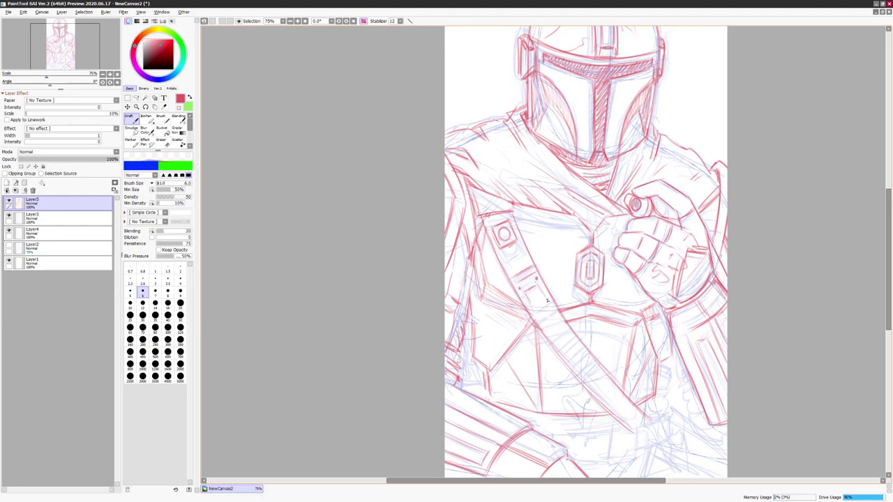
# - Draw rounded loops across the bandolier where it crosses the chest band, erasing the strap lines they cover
pyautogui.press('h')
pyautogui.press('e')
pyautogui.press('b')
pyautogui.press('e')
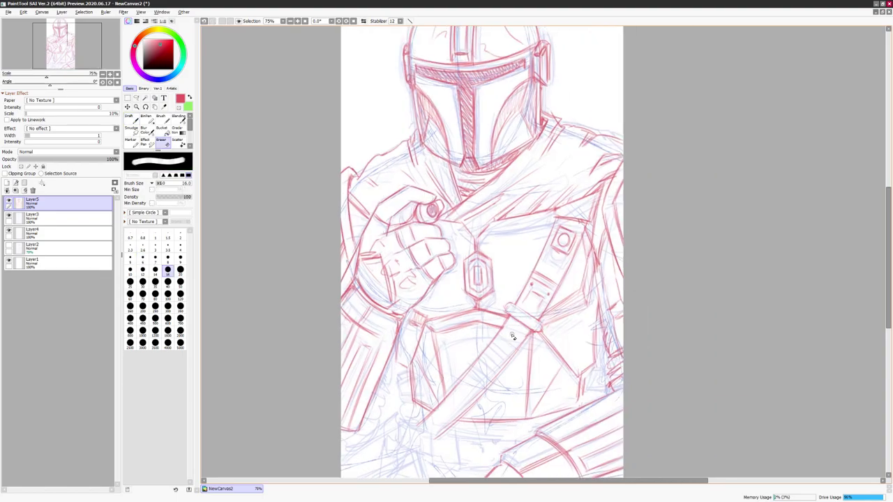
pyautogui.press('b')
pyautogui.press('e')
pyautogui.press('b')
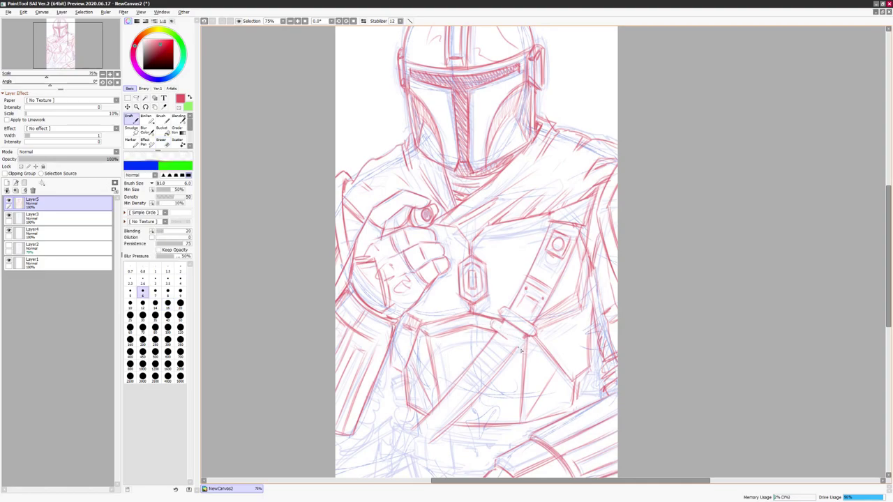
pyautogui.moveTo(498, 343)
pyautogui.mouseDown()
pyautogui.moveTo(505, 355)
pyautogui.moveTo(526, 326)
pyautogui.mouseUp()
# - Draw the waist belt with a large square pouch, a smaller buckle block and its upper and lower edges
pyautogui.moveTo(491, 352)
pyautogui.mouseDown()
pyautogui.moveTo(494, 371)
pyautogui.moveTo(508, 360)
pyautogui.moveTo(507, 369)
pyautogui.moveTo(465, 388)
pyautogui.moveTo(477, 389)
pyautogui.mouseUp()
pyautogui.moveTo(477, 395)
pyautogui.mouseDown()
pyautogui.moveTo(443, 431)
pyautogui.moveTo(627, 314)
pyautogui.moveTo(783, 251)
pyautogui.moveTo(484, 379)
pyautogui.moveTo(518, 380)
pyautogui.moveTo(487, 417)
pyautogui.mouseUp()
pyautogui.moveTo(516, 381)
pyautogui.mouseDown()
pyautogui.moveTo(491, 419)
pyautogui.moveTo(515, 421)
pyautogui.mouseUp()
pyautogui.moveTo(517, 388)
pyautogui.mouseDown()
pyautogui.moveTo(492, 419)
pyautogui.moveTo(517, 410)
pyautogui.moveTo(511, 397)
pyautogui.moveTo(490, 417)
pyautogui.moveTo(522, 418)
pyautogui.mouseUp()
pyautogui.moveTo(485, 380)
pyautogui.mouseDown()
pyautogui.moveTo(545, 388)
pyautogui.moveTo(515, 384)
pyautogui.moveTo(544, 403)
pyautogui.moveTo(538, 391)
pyautogui.moveTo(541, 417)
pyautogui.mouseUp()
pyautogui.moveTo(538, 419)
pyautogui.mouseDown()
pyautogui.moveTo(536, 388)
pyautogui.moveTo(525, 391)
pyautogui.moveTo(523, 410)
pyautogui.mouseUp()
pyautogui.moveTo(533, 395)
pyautogui.mouseDown()
pyautogui.moveTo(527, 415)
pyautogui.moveTo(556, 392)
pyautogui.moveTo(550, 414)
pyautogui.moveTo(545, 389)
pyautogui.moveTo(576, 392)
pyautogui.mouseUp()
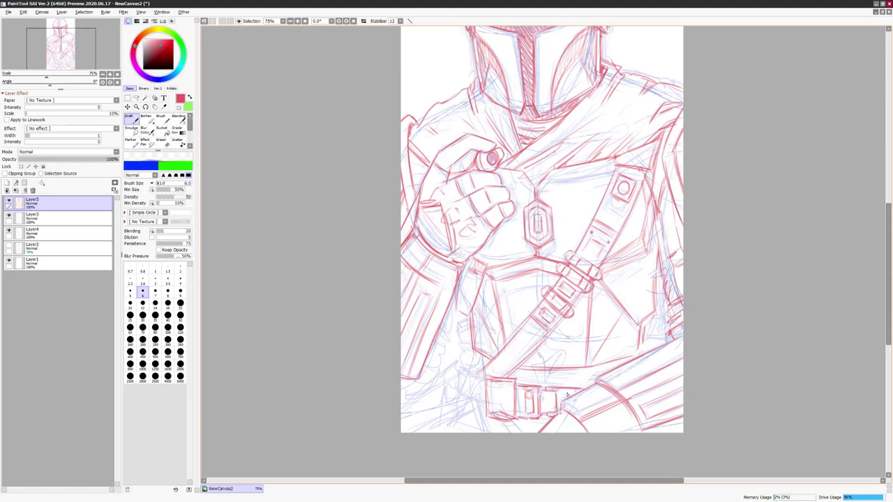
# - Draw two banded cylinders at the belt's fist-side end and sketch the curved contour beside them
pyautogui.moveTo(475, 375)
pyautogui.mouseDown()
pyautogui.moveTo(481, 417)
pyautogui.moveTo(479, 377)
pyautogui.moveTo(464, 410)
pyautogui.moveTo(475, 413)
pyautogui.moveTo(468, 407)
pyautogui.mouseUp()
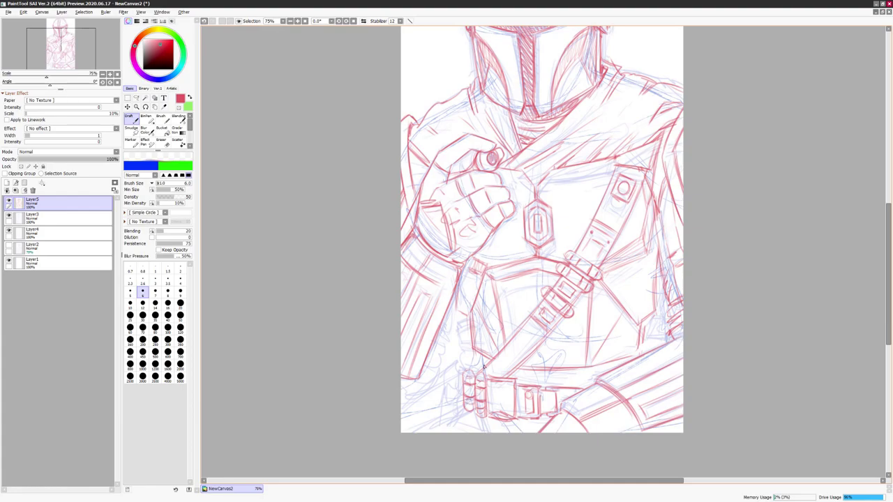
pyautogui.moveTo(455, 364); pyautogui.dragTo(457, 406)
pyautogui.hotkey('ctrl', 'z')
pyautogui.moveTo(455, 366); pyautogui.dragTo(443, 421)
pyautogui.moveTo(447, 387); pyautogui.dragTo(446, 419)
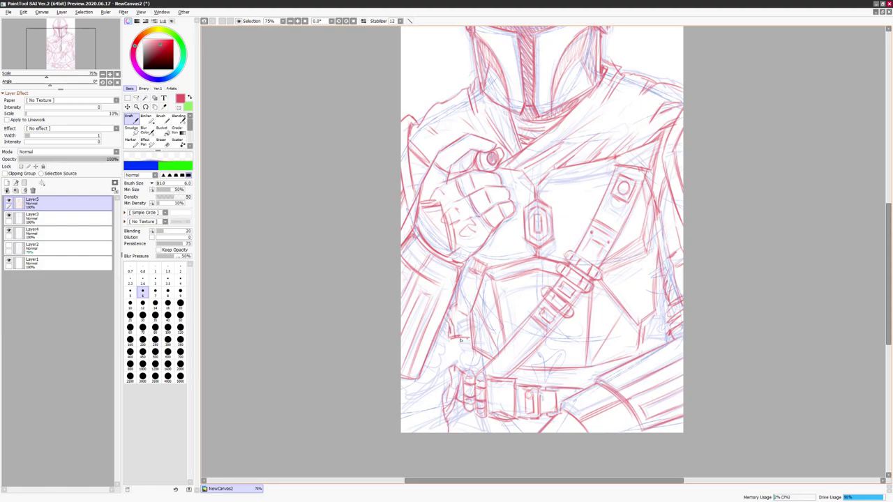
# - Sketch the remaining cloth contours above the belt cylinders and the folds in the canvas's fist-side lower corner
pyautogui.press('h')
pyautogui.moveTo(610, 360)
pyautogui.mouseDown()
pyautogui.moveTo(622, 354)
pyautogui.moveTo(604, 376)
pyautogui.mouseUp()
pyautogui.moveTo(475, 383); pyautogui.dragTo(469, 367)
pyautogui.press('h')
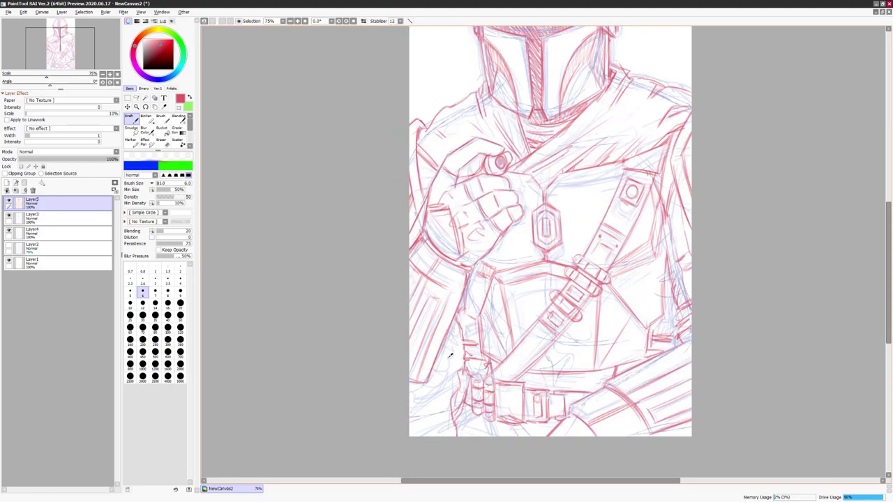
pyautogui.scroll(-2, 492, 414)
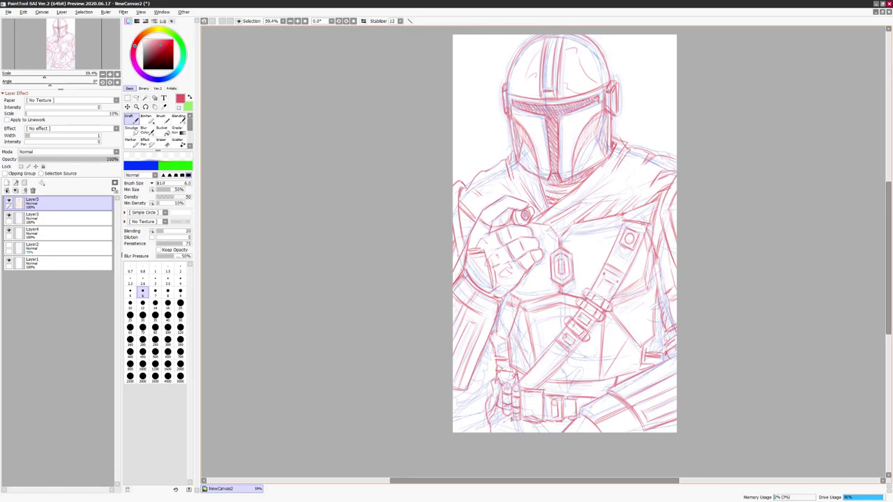
pyautogui.moveTo(466, 409)
pyautogui.mouseDown()
pyautogui.moveTo(482, 420)
pyautogui.moveTo(471, 386)
pyautogui.mouseUp()
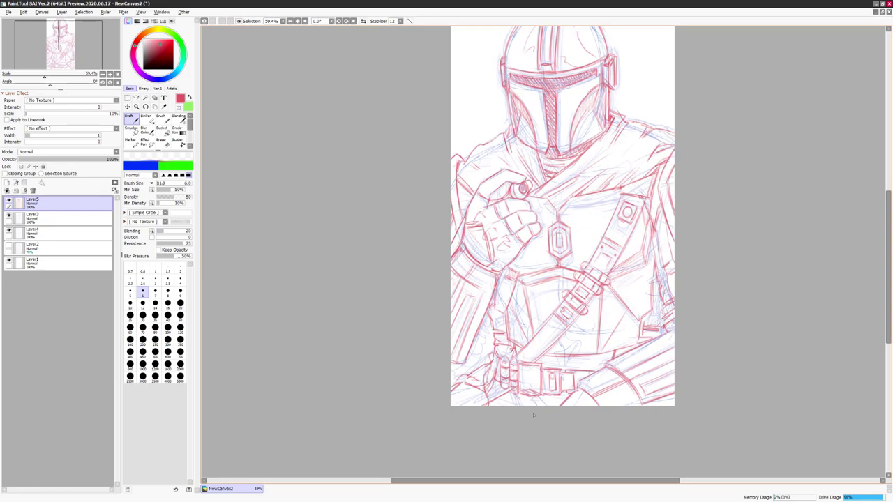
# - Hide the pale construction layers and check the red sketch in mirrored view
pyautogui.moveTo(612, 245); pyautogui.dragTo(544, 291)
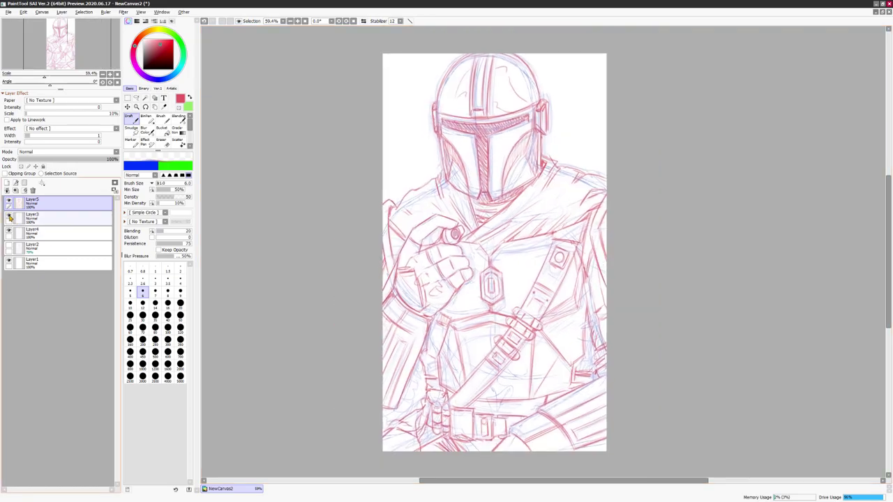
pyautogui.click(9, 218)
pyautogui.press('h')
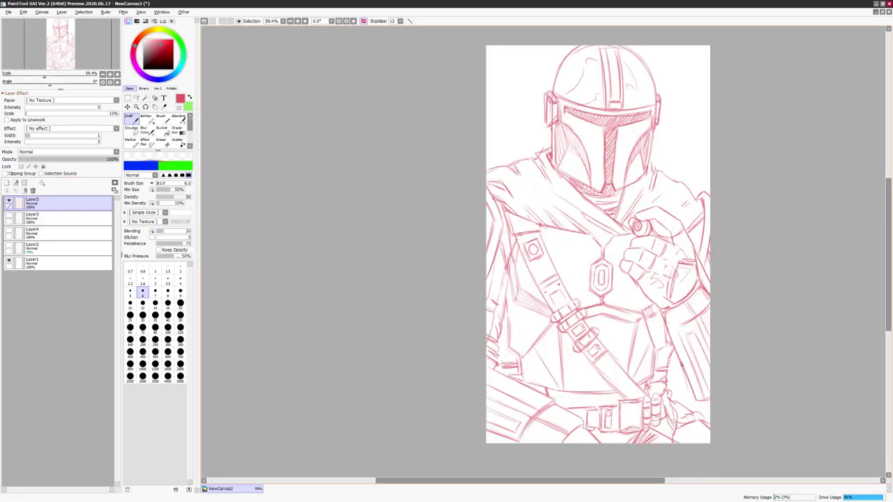
pyautogui.moveTo(777, 223); pyautogui.dragTo(719, 297)
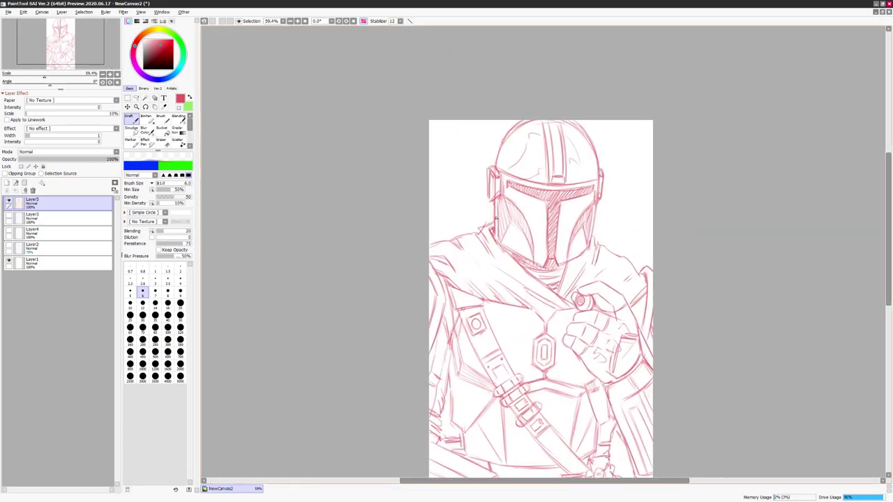
pyautogui.press('h')
pyautogui.press('h')
pyautogui.moveTo(697, 272); pyautogui.dragTo(679, 203)
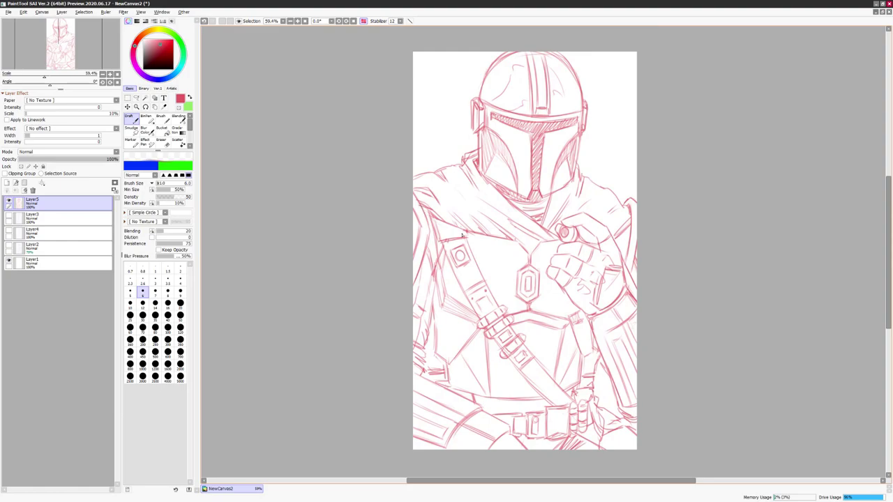
# - Add contour and fold strokes to the cloak around the neck, chest and both shoulders
pyautogui.moveTo(515, 228)
pyautogui.mouseDown()
pyautogui.moveTo(536, 225)
pyautogui.moveTo(553, 239)
pyautogui.mouseUp()
pyautogui.moveTo(479, 141)
pyautogui.mouseDown()
pyautogui.moveTo(466, 164)
pyautogui.moveTo(480, 187)
pyautogui.moveTo(412, 183)
pyautogui.mouseUp()
pyautogui.moveTo(582, 173); pyautogui.dragTo(608, 188)
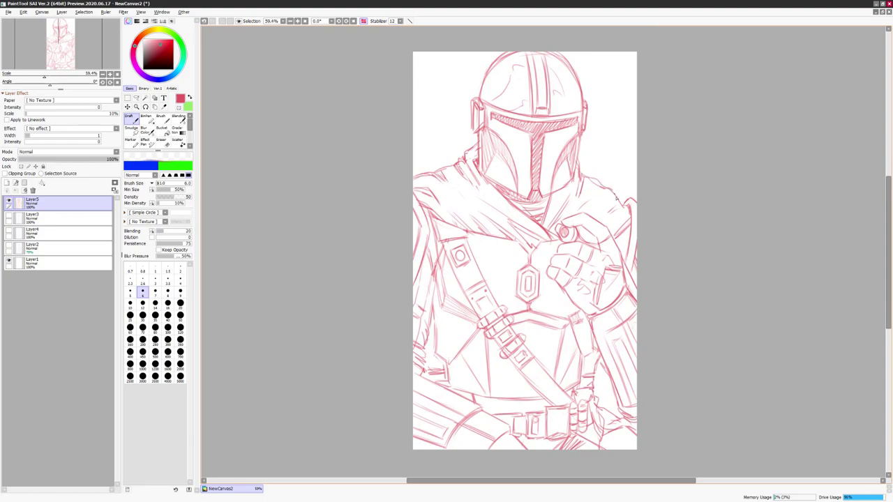
# - Lasso the hexagonal chest pendant, deform it slightly narrower, and clean up the connecting lines around it
pyautogui.press('a')
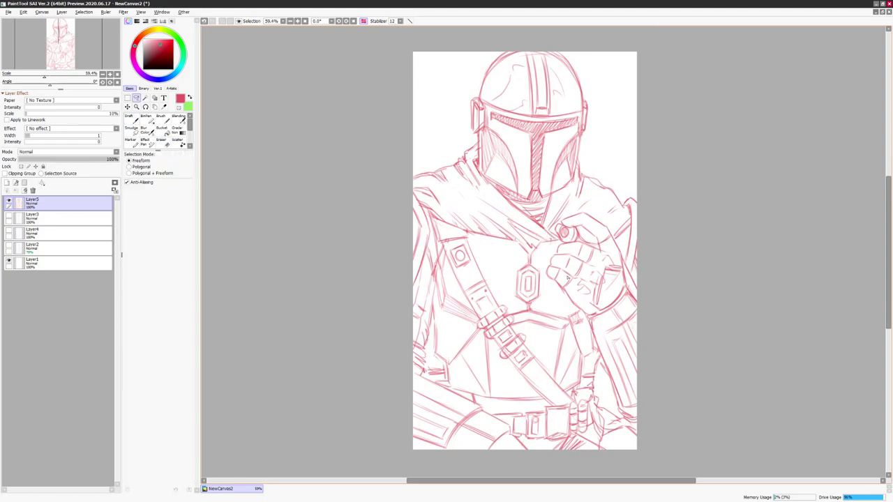
pyautogui.press('h')
pyautogui.press('h')
pyautogui.moveTo(521, 264)
pyautogui.mouseDown()
pyautogui.moveTo(540, 303)
pyautogui.moveTo(520, 263)
pyautogui.mouseUp()
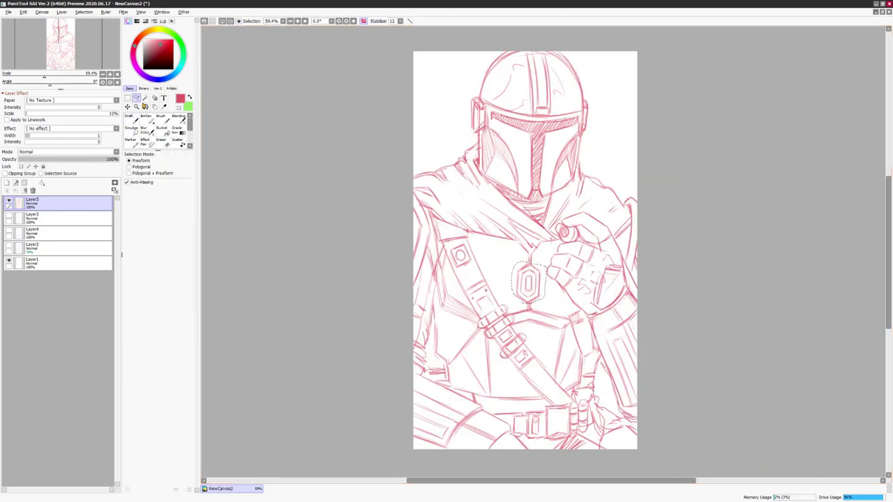
pyautogui.hotkey('ctrl', 't')
pyautogui.press('h')
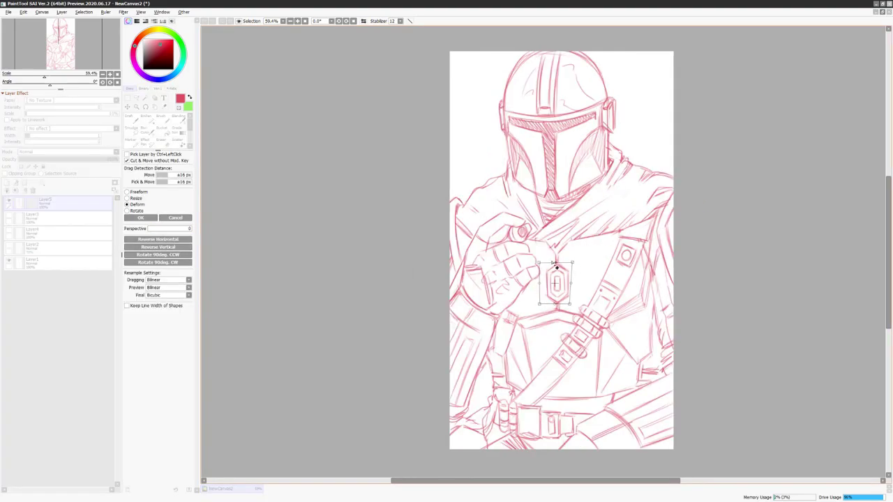
pyautogui.moveTo(573, 264); pyautogui.dragTo(570, 262)
pyautogui.moveTo(573, 309); pyautogui.dragTo(570, 306)
pyautogui.press('Return')
pyautogui.press('h')
pyautogui.press('e')
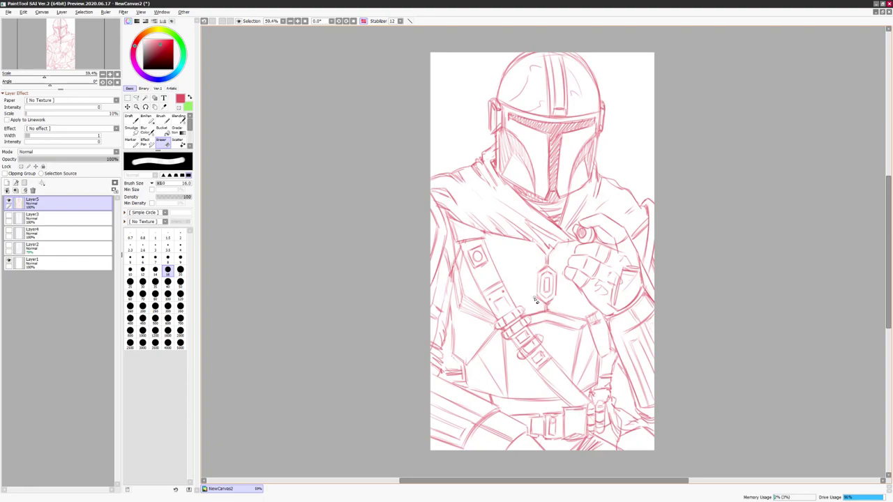
pyautogui.press('n')
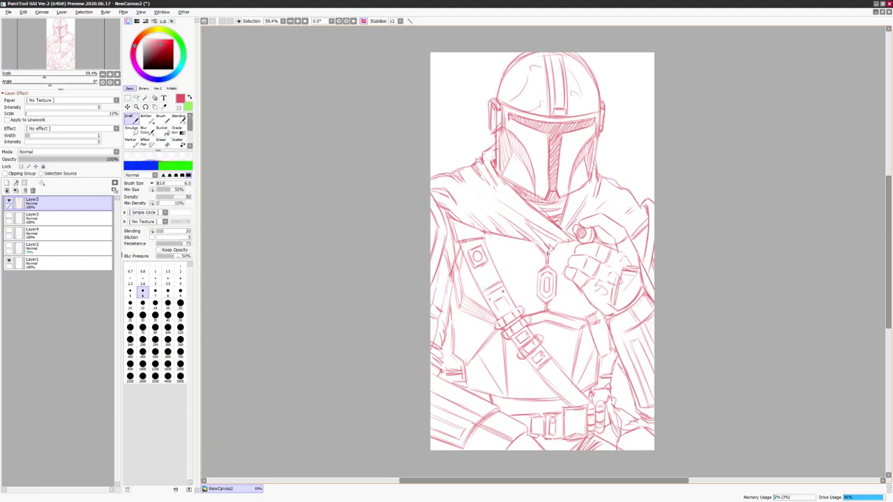
pyautogui.scroll(-1, 563, 218)
pyautogui.press('h')
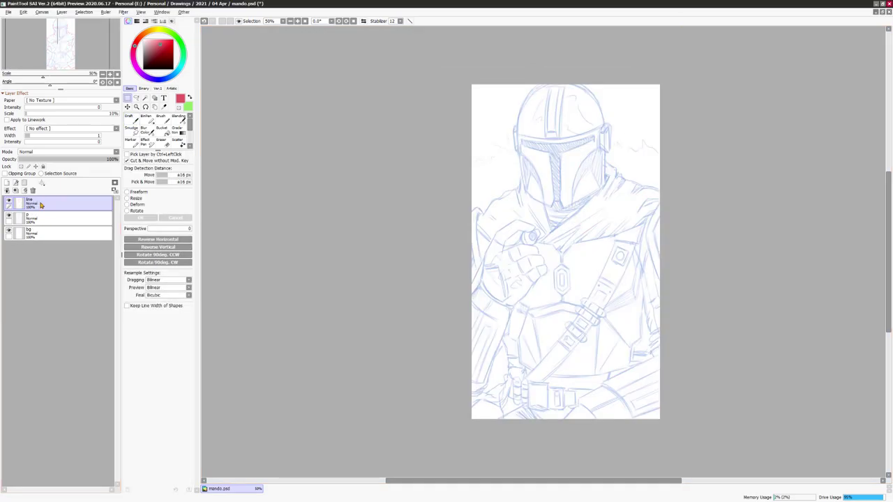
# - Lighten the blue sketch in mando.psd with a hue and saturation adjustment and set the dark Draft brush to size 8
pyautogui.press('b')
pyautogui.scroll(2, 638, 183)
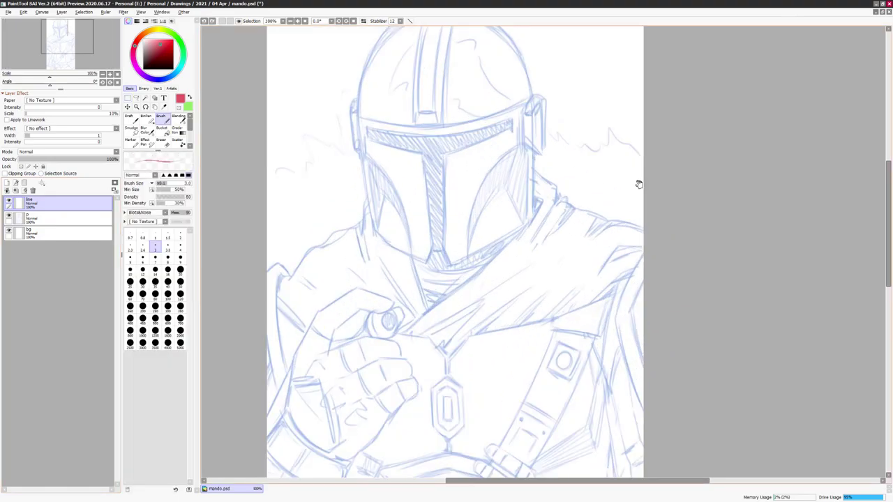
pyautogui.moveTo(628, 152); pyautogui.dragTo(618, 293)
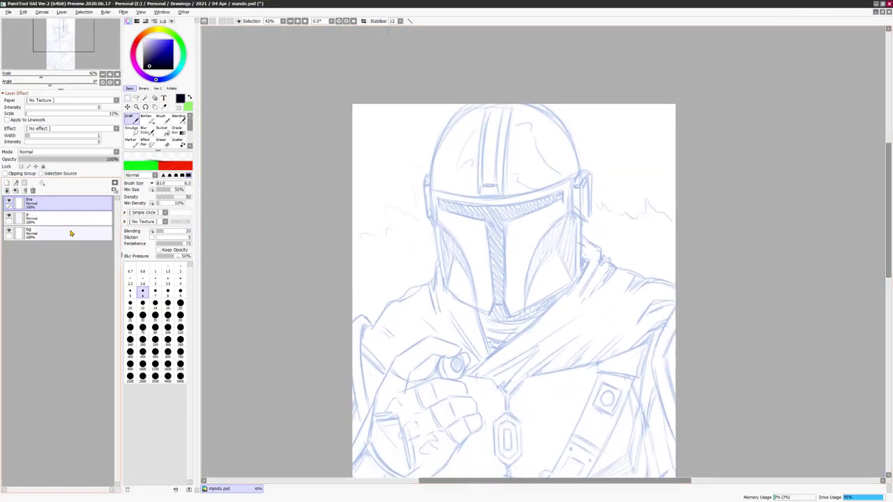
pyautogui.hotkey('ctrl', 'u')
pyautogui.moveTo(777, 138); pyautogui.dragTo(817, 138)
pyautogui.click(811, 160)
pyautogui.click(168, 291)
# - Draw the helmet's outer side and lower jaw outline in dark lines over the pale sketch
pyautogui.moveTo(473, 105)
pyautogui.mouseDown()
pyautogui.moveTo(438, 144)
pyautogui.moveTo(435, 203)
pyautogui.moveTo(449, 291)
pyautogui.moveTo(491, 314)
pyautogui.mouseUp()
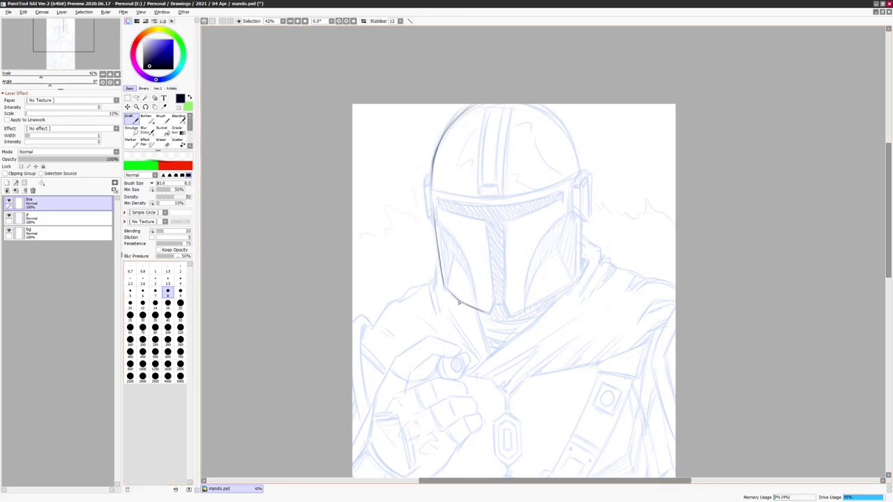
pyautogui.press('h')
pyautogui.moveTo(509, 279); pyautogui.dragTo(573, 315)
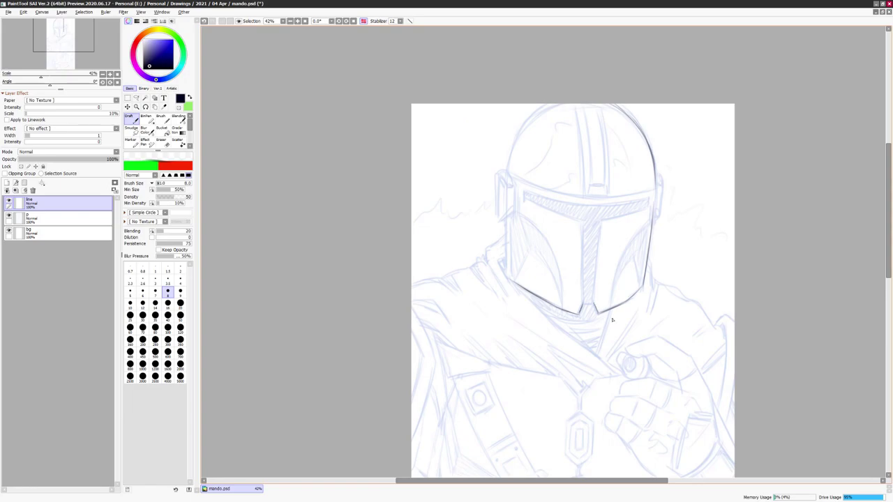
# - Draw the T-shaped visor's vertical slit, horizontal opening and upper edge
pyautogui.press('h')
pyautogui.moveTo(496, 261); pyautogui.dragTo(498, 284)
pyautogui.moveTo(496, 244); pyautogui.dragTo(499, 310)
pyautogui.moveTo(510, 247); pyautogui.dragTo(513, 321)
pyautogui.press('h')
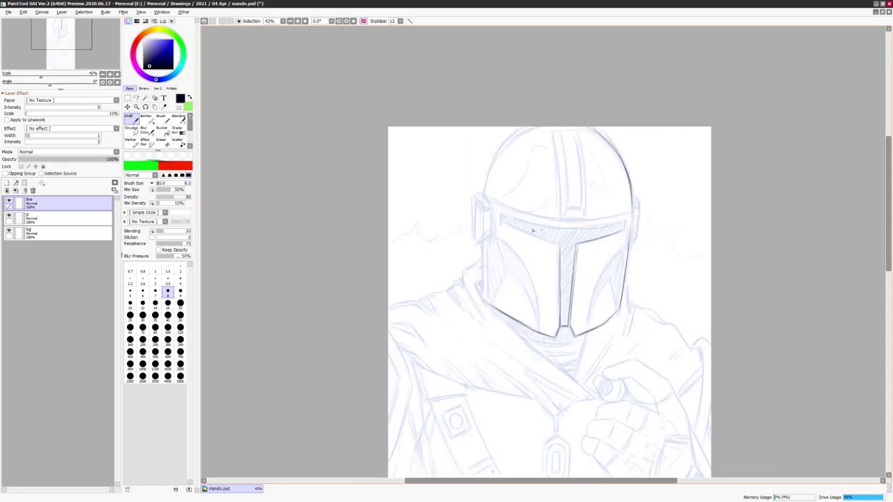
pyautogui.moveTo(500, 219); pyautogui.dragTo(620, 224)
pyautogui.press('h')
# - Draw the curved cheek recesses on both sides of the visor, including their inner angled lines
pyautogui.press('[')
pyautogui.press('[')
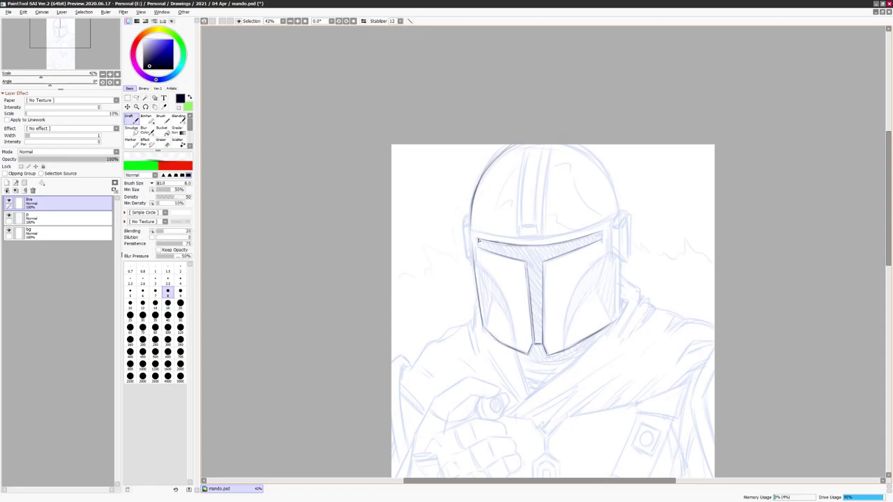
pyautogui.moveTo(481, 267); pyautogui.dragTo(518, 352)
pyautogui.moveTo(604, 255)
pyautogui.mouseDown()
pyautogui.moveTo(574, 291)
pyautogui.moveTo(564, 345)
pyautogui.mouseUp()
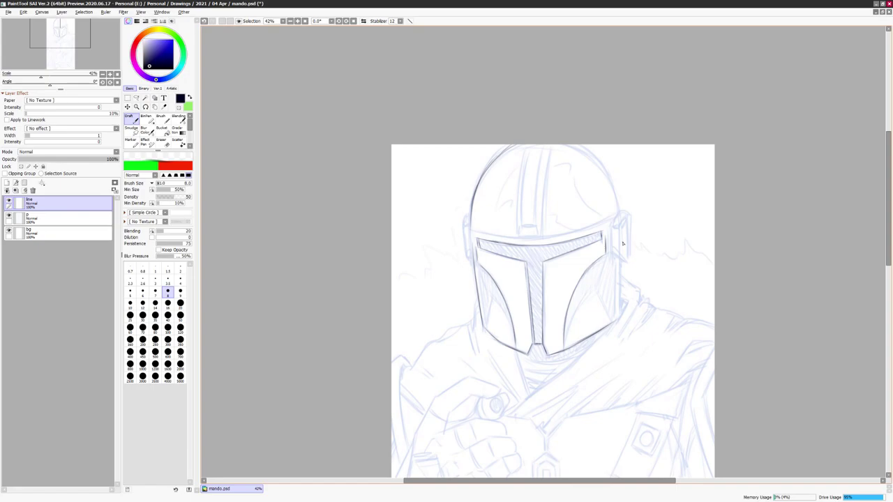
pyautogui.moveTo(605, 254); pyautogui.dragTo(599, 287)
pyautogui.moveTo(498, 305); pyautogui.dragTo(515, 342)
pyautogui.moveTo(590, 293); pyautogui.dragTo(565, 346)
pyautogui.moveTo(480, 272); pyautogui.dragTo(486, 323)
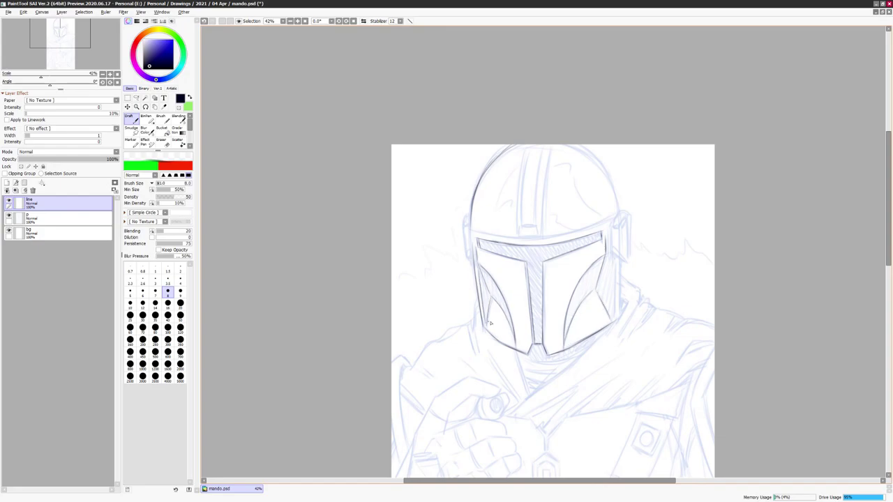
# - Draw the faceplate's side edges and the curved brow band above the visor, redoing the misplaced side stroke
pyautogui.press('h')
pyautogui.moveTo(490, 277); pyautogui.dragTo(488, 316)
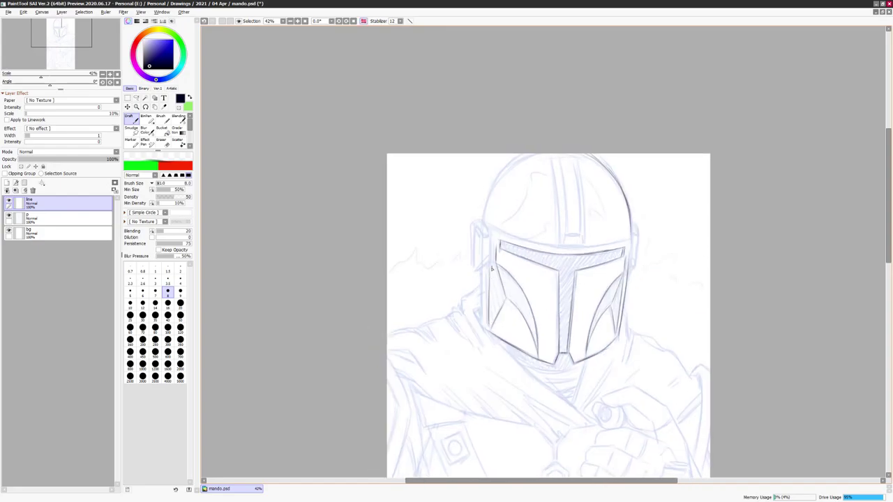
pyautogui.hotkey('ctrl', 'z')
pyautogui.moveTo(496, 247); pyautogui.dragTo(503, 295)
pyautogui.moveTo(492, 263)
pyautogui.mouseDown()
pyautogui.moveTo(491, 327)
pyautogui.moveTo(425, 354)
pyautogui.mouseUp()
pyautogui.press('h')
pyautogui.moveTo(391, 279)
pyautogui.mouseDown()
pyautogui.moveTo(491, 284)
pyautogui.moveTo(477, 316)
pyautogui.moveTo(525, 326)
pyautogui.mouseUp()
pyautogui.press('h')
pyautogui.moveTo(462, 310)
pyautogui.mouseDown()
pyautogui.moveTo(492, 317)
pyautogui.moveTo(542, 290)
pyautogui.moveTo(635, 333)
pyautogui.moveTo(515, 288)
pyautogui.mouseUp()
pyautogui.press('h')
pyautogui.moveTo(515, 288); pyautogui.dragTo(507, 377)
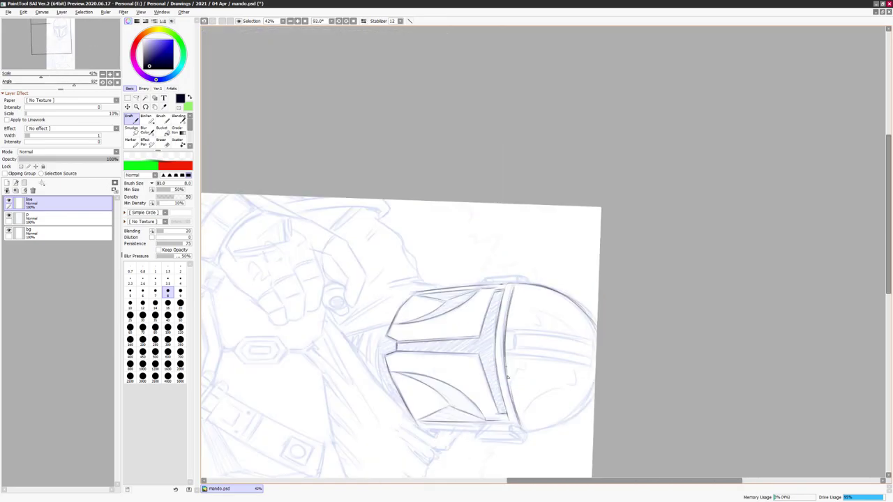
# - Outline the helmet dome and draw the long central ridge strips down to the brow band, redoing uneven strokes
pyautogui.press('Home')
pyautogui.press('e')
pyautogui.press('n')
pyautogui.moveTo(458, 212); pyautogui.dragTo(444, 236)
pyautogui.moveTo(562, 189)
pyautogui.mouseDown()
pyautogui.moveTo(604, 245)
pyautogui.moveTo(609, 269)
pyautogui.mouseUp()
pyautogui.moveTo(531, 190); pyautogui.dragTo(519, 294)
pyautogui.moveTo(501, 190)
pyautogui.mouseDown()
pyautogui.moveTo(489, 295)
pyautogui.moveTo(496, 283)
pyautogui.mouseUp()
pyautogui.hotkey('ctrl', 'z')
pyautogui.moveTo(505, 190); pyautogui.dragTo(495, 279)
pyautogui.moveTo(526, 186); pyautogui.dragTo(514, 283)
pyautogui.hotkey('ctrl', 'z')
pyautogui.moveTo(516, 212)
pyautogui.mouseDown()
pyautogui.moveTo(510, 279)
pyautogui.moveTo(495, 286)
pyautogui.mouseUp()
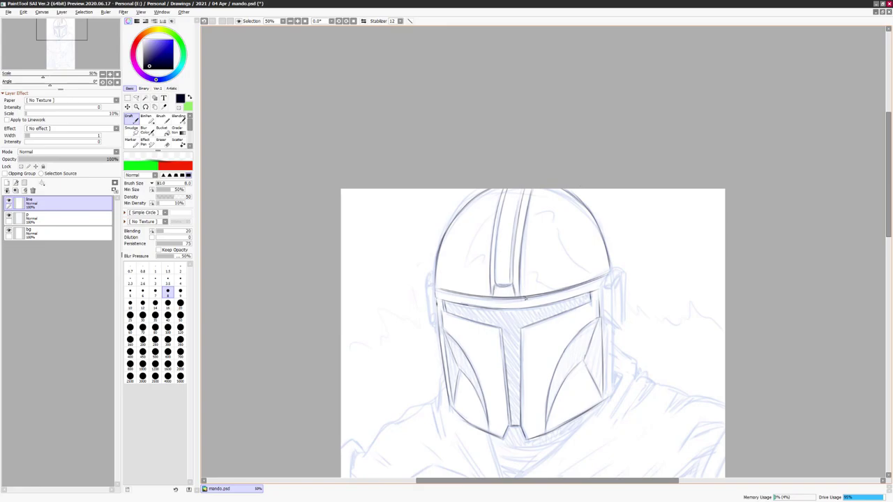
# - Draw the ear pieces on both sides of the helmet and the rear edge below the larger one
pyautogui.press('h')
pyautogui.moveTo(468, 262); pyautogui.dragTo(468, 316)
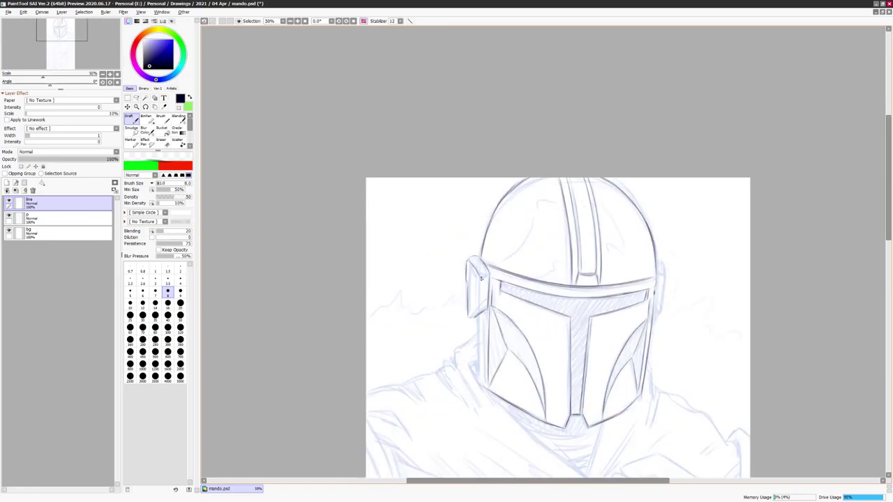
pyautogui.moveTo(657, 260); pyautogui.dragTo(656, 308)
pyautogui.moveTo(482, 286); pyautogui.dragTo(480, 371)
pyautogui.moveTo(768, 344)
pyautogui.mouseDown()
pyautogui.moveTo(715, 279)
pyautogui.moveTo(771, 263)
pyautogui.mouseUp()
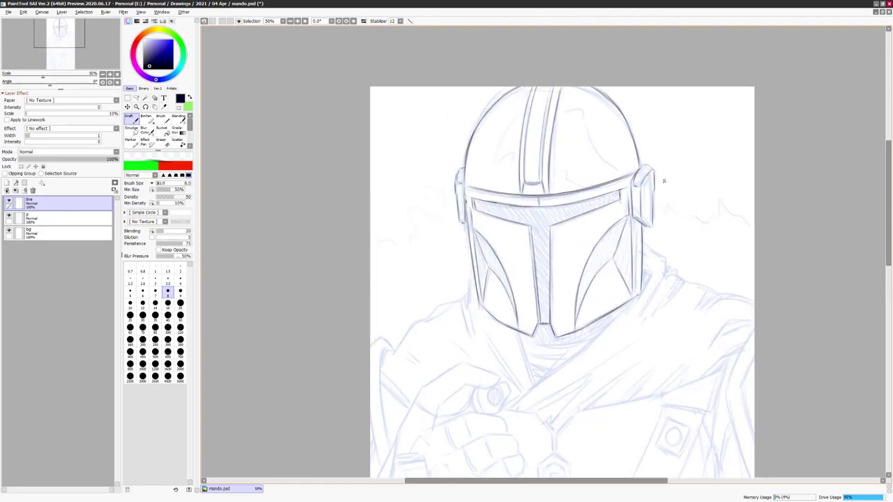
# - Refine the central ridge's side lines and clean up its lower end at the brow band
pyautogui.press('n')
pyautogui.moveTo(516, 122); pyautogui.dragTo(520, 192)
pyautogui.moveTo(562, 91)
pyautogui.mouseDown()
pyautogui.moveTo(564, 191)
pyautogui.moveTo(548, 192)
pyautogui.mouseUp()
pyautogui.scroll(1, 558, 210)
pyautogui.press('e')
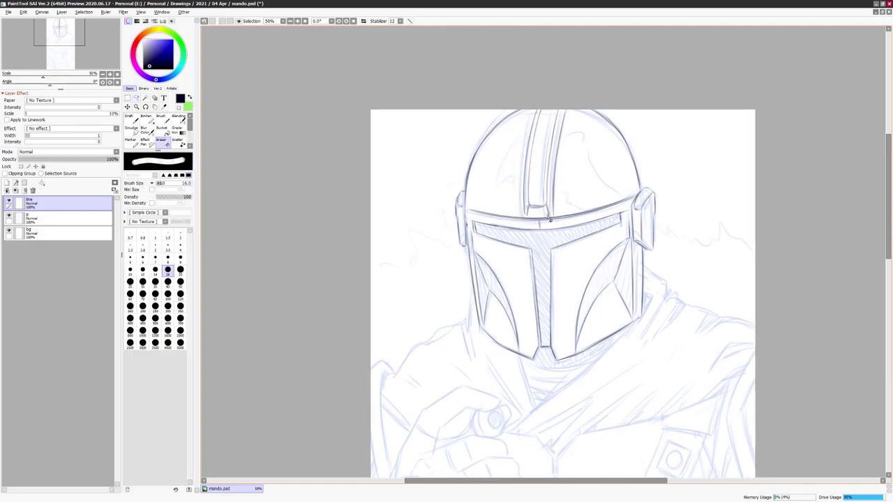
pyautogui.press('b')
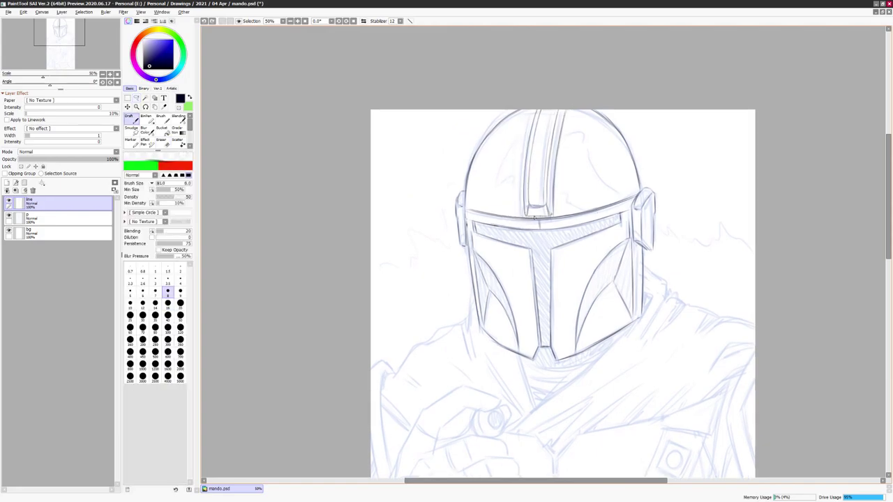
# - Draw the bunched collar folds beside the helmet's jaw, below the larger ear piece
pyautogui.moveTo(714, 193); pyautogui.dragTo(662, 89)
pyautogui.moveTo(614, 185); pyautogui.dragTo(589, 238)
pyautogui.press('h')
pyautogui.moveTo(495, 195); pyautogui.dragTo(483, 224)
pyautogui.moveTo(511, 203)
pyautogui.mouseDown()
pyautogui.moveTo(495, 219)
pyautogui.moveTo(489, 211)
pyautogui.mouseUp()
pyautogui.press('h')
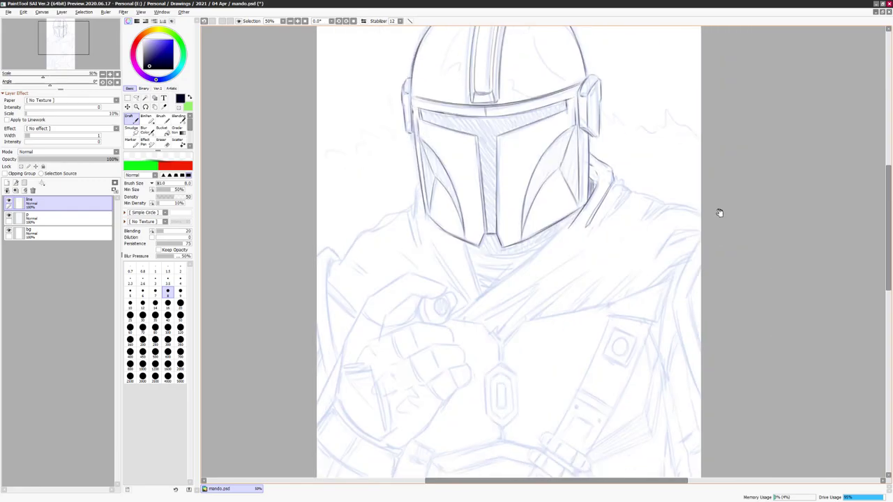
pyautogui.moveTo(718, 212); pyautogui.dragTo(705, 220)
pyautogui.moveTo(612, 187); pyautogui.dragTo(609, 199)
# - Draw the cloak's diagonal neckline from the jaw toward the fist and the upper contour of the shoulder
pyautogui.press('h')
pyautogui.moveTo(475, 196)
pyautogui.mouseDown()
pyautogui.moveTo(463, 214)
pyautogui.moveTo(505, 241)
pyautogui.moveTo(553, 252)
pyautogui.moveTo(636, 323)
pyautogui.mouseUp()
pyautogui.moveTo(676, 195)
pyautogui.mouseDown()
pyautogui.moveTo(739, 247)
pyautogui.moveTo(799, 274)
pyautogui.mouseUp()
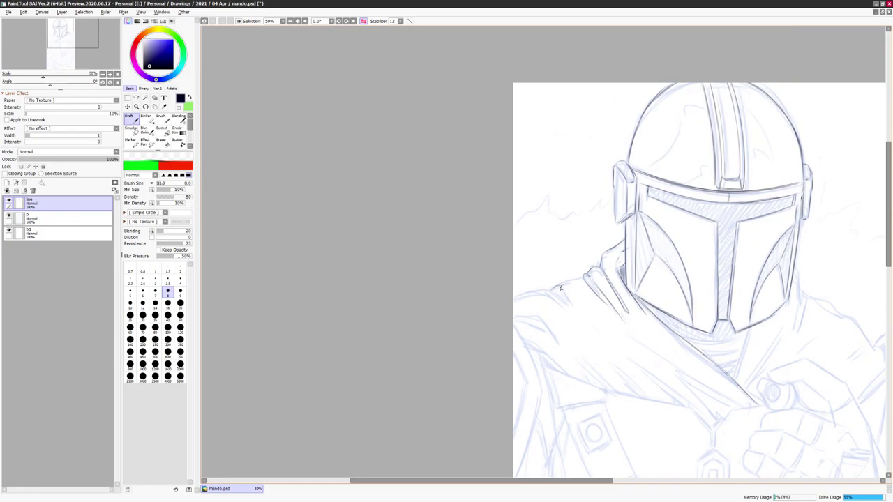
pyautogui.moveTo(553, 292)
pyautogui.mouseDown()
pyautogui.moveTo(570, 302)
pyautogui.moveTo(380, 230)
pyautogui.mouseUp()
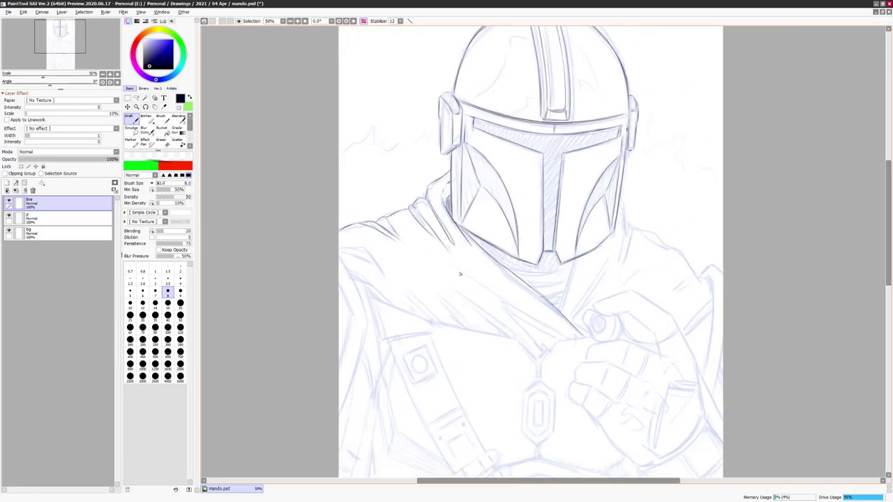
# - Draw diagonal fold lines across the chest cloth and shoulder, following the cloak's lower hem
pyautogui.moveTo(512, 306); pyautogui.dragTo(569, 339)
pyautogui.moveTo(502, 311); pyautogui.dragTo(567, 347)
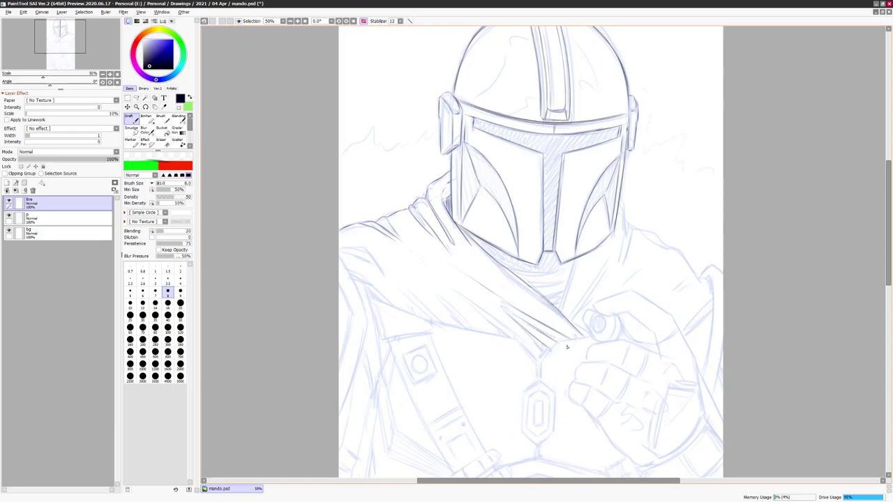
pyautogui.moveTo(473, 303)
pyautogui.mouseDown()
pyautogui.moveTo(524, 339)
pyautogui.moveTo(516, 343)
pyautogui.mouseUp()
pyautogui.moveTo(436, 294); pyautogui.dragTo(477, 329)
pyautogui.moveTo(408, 296); pyautogui.dragTo(457, 327)
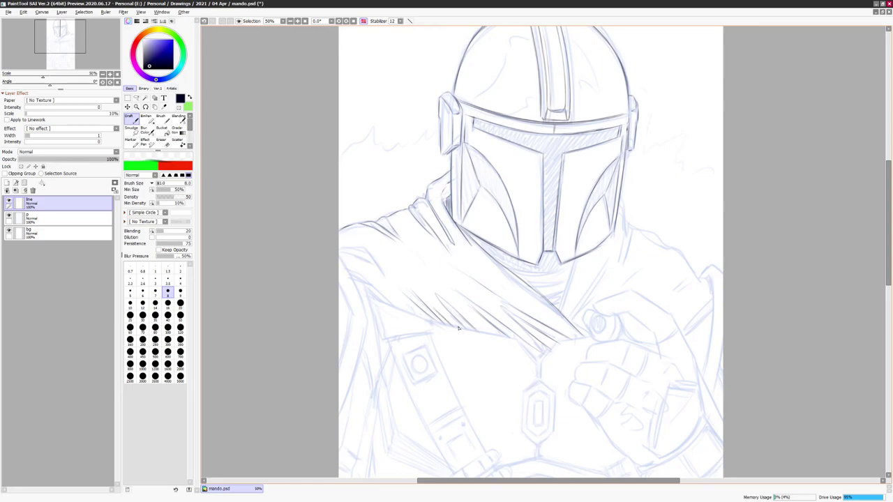
pyautogui.moveTo(343, 253)
pyautogui.mouseDown()
pyautogui.moveTo(367, 249)
pyautogui.moveTo(383, 278)
pyautogui.moveTo(378, 265)
pyautogui.moveTo(376, 289)
pyautogui.moveTo(401, 309)
pyautogui.mouseUp()
pyautogui.moveTo(399, 298); pyautogui.dragTo(423, 318)
pyautogui.moveTo(439, 261)
pyautogui.mouseDown()
pyautogui.moveTo(423, 236)
pyautogui.moveTo(431, 257)
pyautogui.mouseUp()
pyautogui.moveTo(445, 202); pyautogui.dragTo(432, 203)
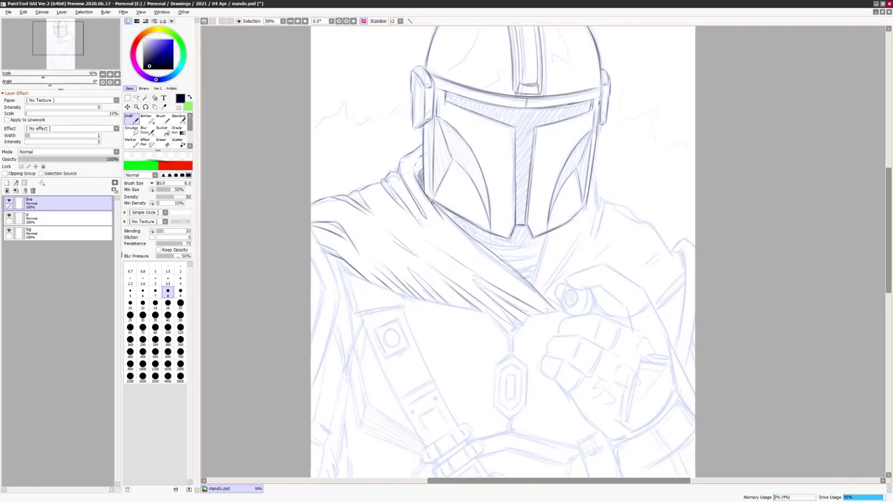
# - Draw the cloak's opposite neckline edge below the jaw, its nearby folds and the shoulder contour above the raised hand
pyautogui.press('h')
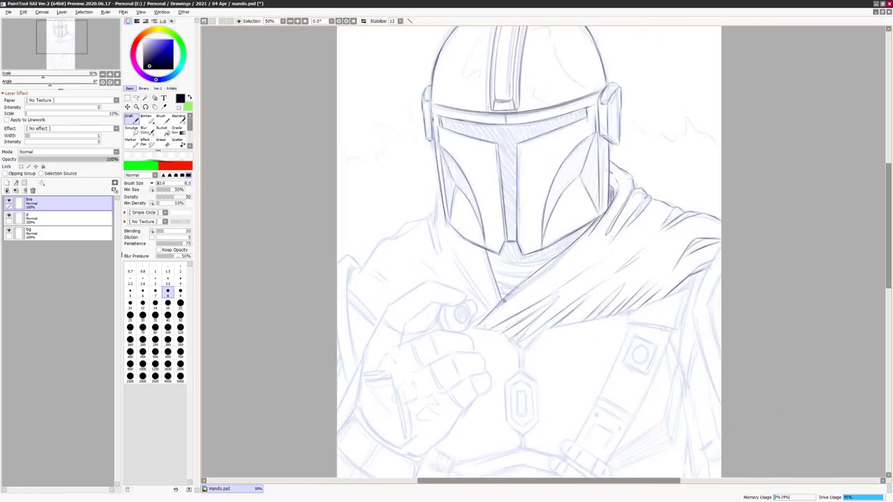
pyautogui.moveTo(460, 265)
pyautogui.mouseDown()
pyautogui.moveTo(490, 307)
pyautogui.moveTo(493, 300)
pyautogui.mouseUp()
pyautogui.moveTo(441, 187); pyautogui.dragTo(436, 208)
pyautogui.moveTo(390, 238); pyautogui.dragTo(426, 220)
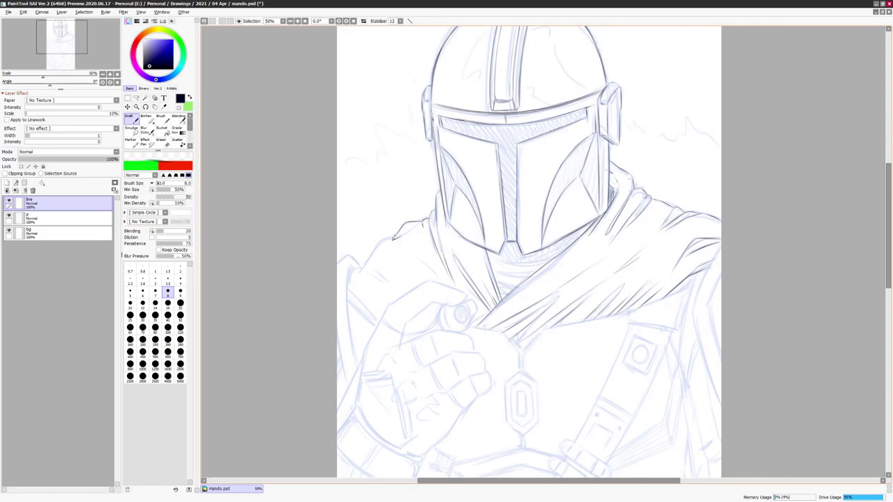
pyautogui.moveTo(372, 253); pyautogui.dragTo(354, 271)
pyautogui.moveTo(399, 301)
pyautogui.mouseDown()
pyautogui.moveTo(384, 296)
pyautogui.moveTo(381, 330)
pyautogui.moveTo(683, 253)
pyautogui.moveTo(671, 268)
pyautogui.moveTo(686, 272)
pyautogui.mouseUp()
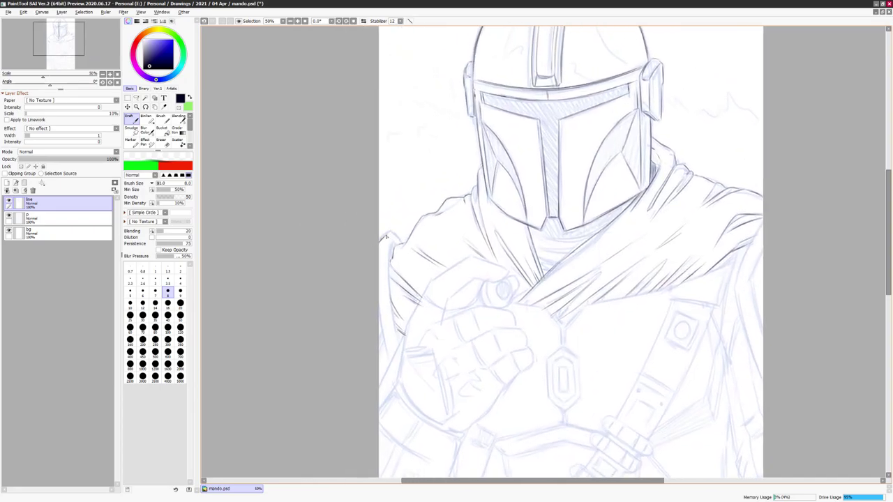
# - Draw the cloak's outer edge hanging behind the raised hand, with short fold lines beside the wrist
pyautogui.moveTo(393, 241); pyautogui.dragTo(395, 337)
pyautogui.moveTo(391, 303); pyautogui.dragTo(401, 353)
pyautogui.press('h')
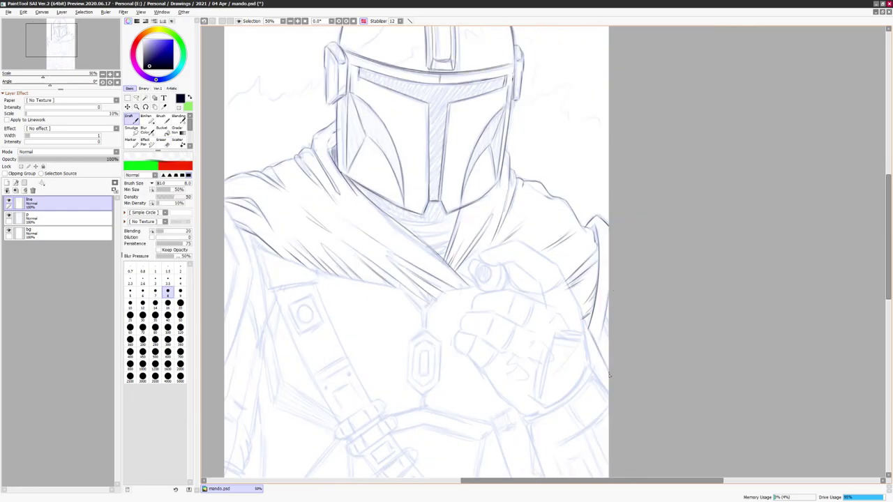
pyautogui.press('h')
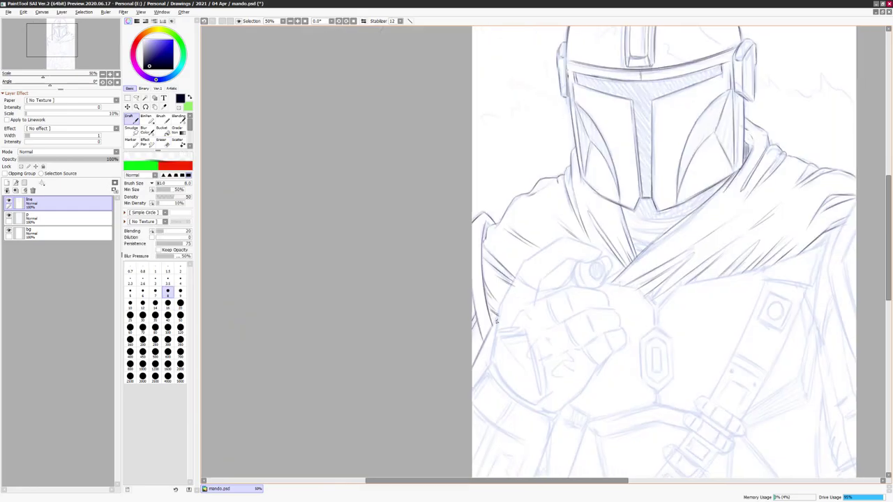
pyautogui.scroll(2, 461, 222)
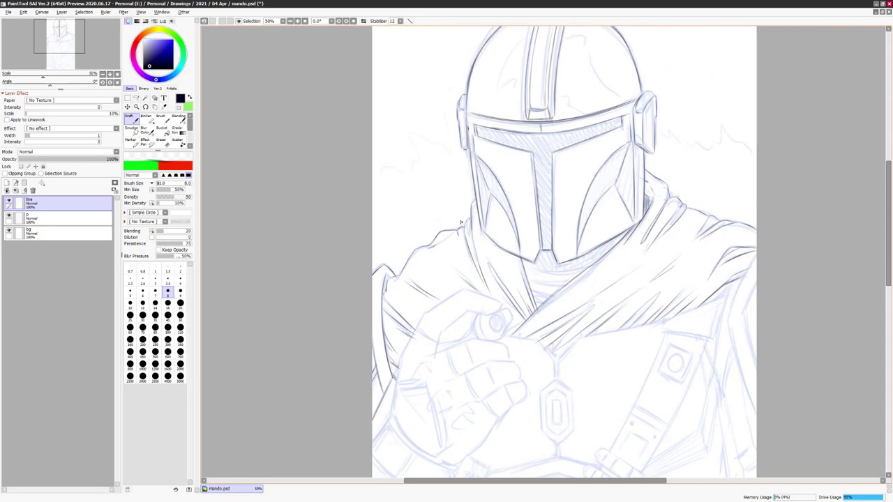
# - Draw the raised hand's lower contour from the little finger to the wrist, plus the outer wrist edge
pyautogui.scroll(-3, 661, 149)
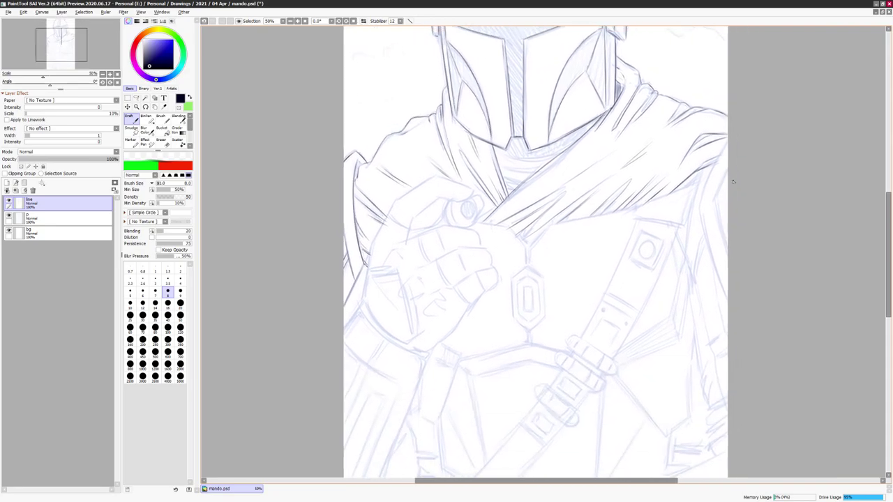
pyautogui.hscroll(2, 751, 263)
pyautogui.moveTo(751, 264); pyautogui.dragTo(727, 284)
pyautogui.moveTo(519, 315)
pyautogui.mouseDown()
pyautogui.moveTo(539, 365)
pyautogui.moveTo(564, 391)
pyautogui.mouseUp()
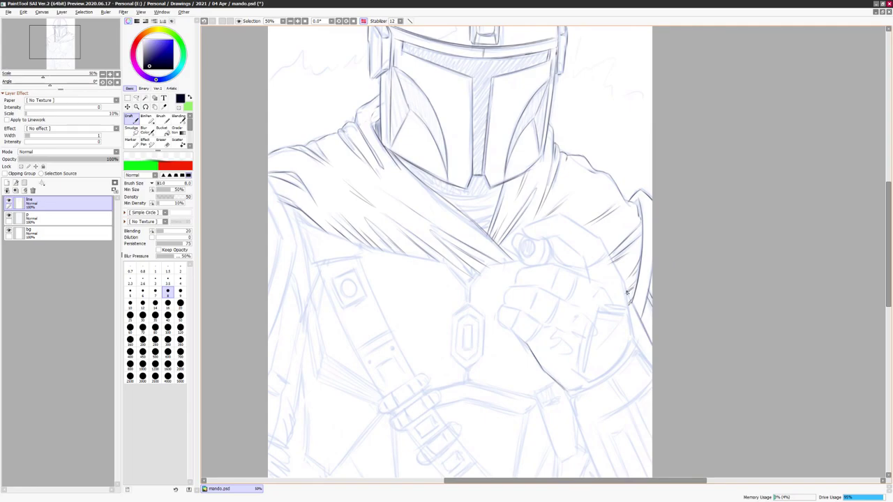
pyautogui.moveTo(627, 293)
pyautogui.mouseDown()
pyautogui.moveTo(606, 302)
pyautogui.moveTo(612, 351)
pyautogui.mouseUp()
pyautogui.press('h')
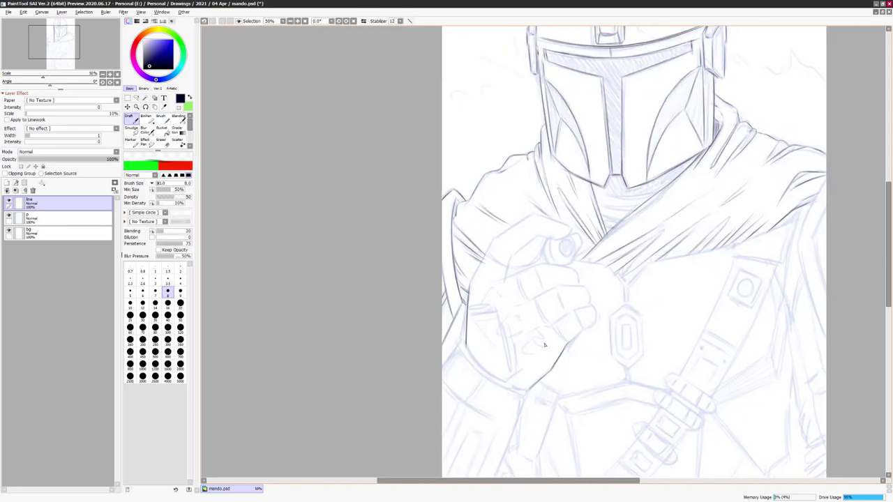
# - Outline the angular armor plate on the raised hand beside the wrist, closing its long inner side
pyautogui.press('l')
pyautogui.press('h')
pyautogui.press('b')
pyautogui.press('h')
pyautogui.moveTo(512, 330)
pyautogui.mouseDown()
pyautogui.moveTo(544, 331)
pyautogui.moveTo(566, 390)
pyautogui.mouseUp()
pyautogui.press('h')
pyautogui.moveTo(537, 346); pyautogui.dragTo(522, 394)
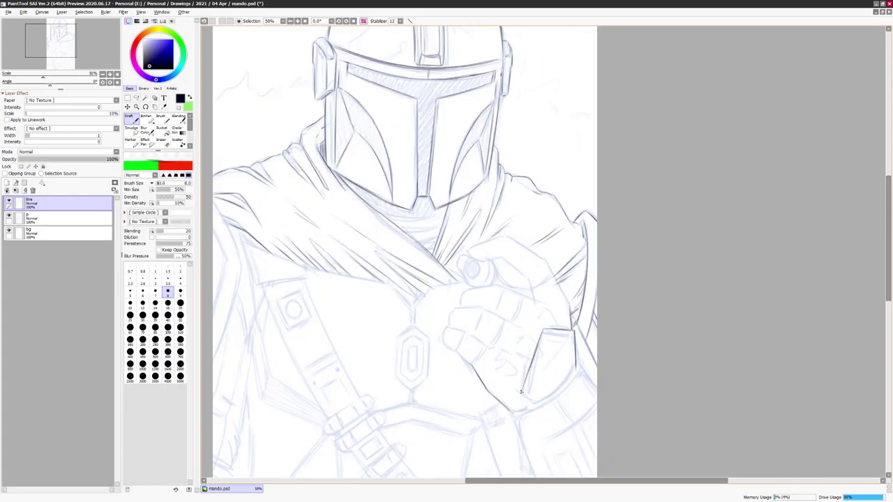
pyautogui.press('h')
pyautogui.moveTo(481, 353); pyautogui.dragTo(507, 402)
pyautogui.press('h')
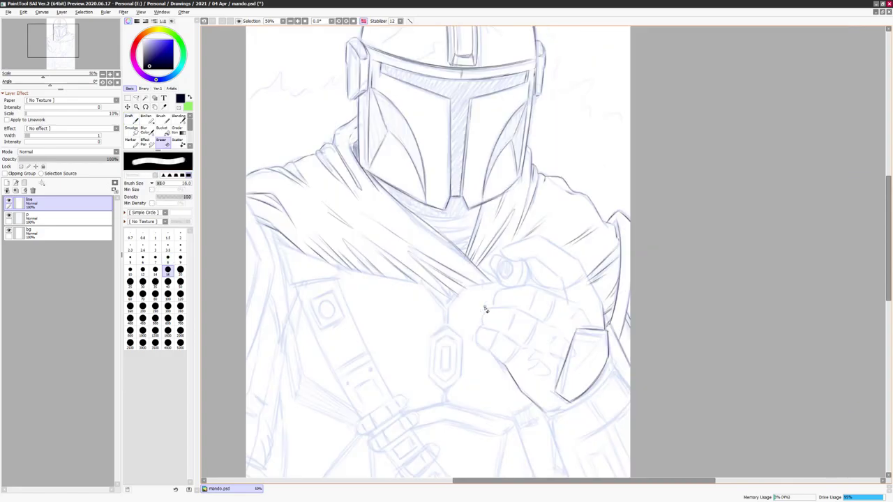
# - Add a second parallel line along the hand plate's inner side to give its edge thickness
pyautogui.press('h')
pyautogui.moveTo(488, 337); pyautogui.dragTo(508, 398)
pyautogui.press('h')
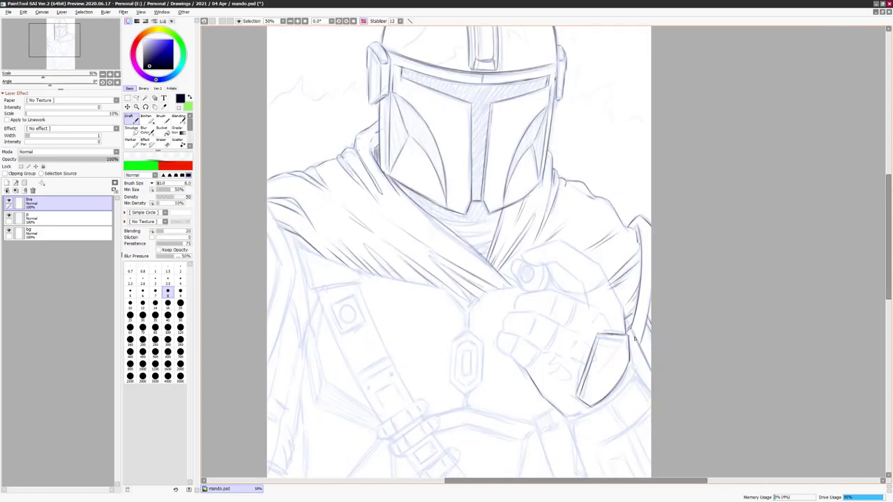
pyautogui.press('h')
pyautogui.press('h')
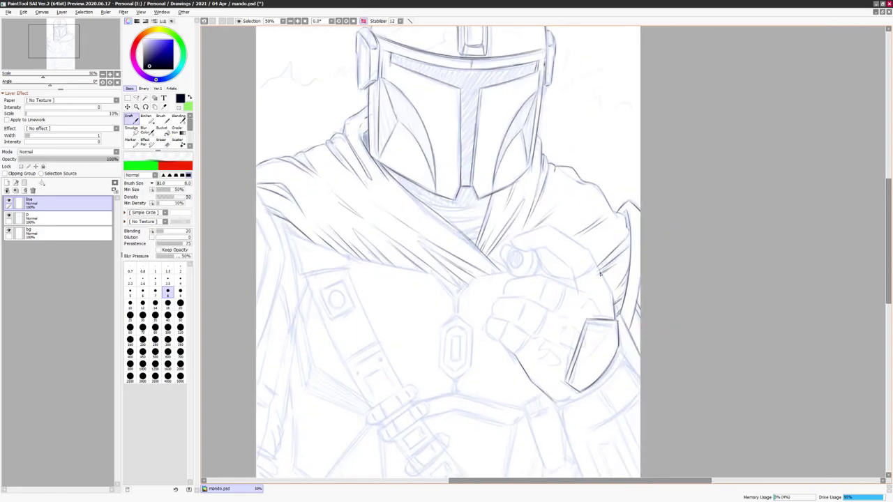
pyautogui.moveTo(500, 339); pyautogui.dragTo(515, 354)
pyautogui.press('h')
pyautogui.moveTo(534, 347); pyautogui.dragTo(575, 325)
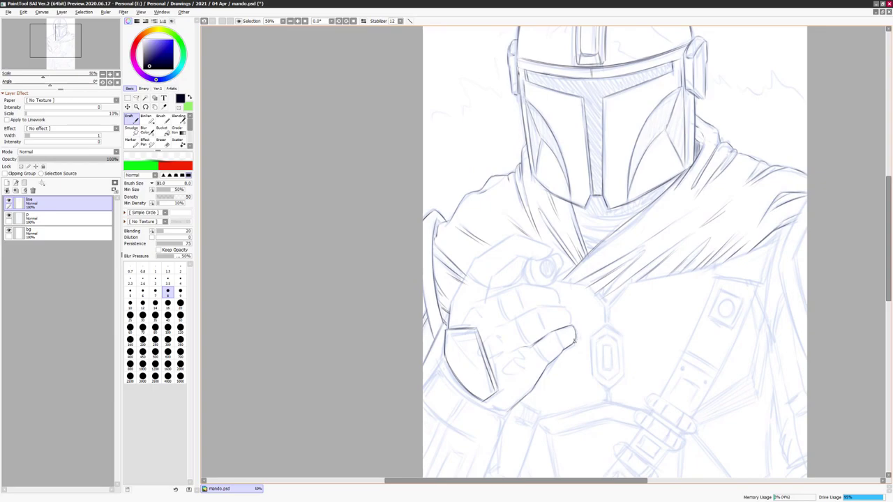
pyautogui.hotkey('ctrl', 'z')
pyautogui.moveTo(577, 339); pyautogui.dragTo(574, 346)
pyautogui.moveTo(518, 321)
pyautogui.mouseDown()
pyautogui.moveTo(540, 310)
pyautogui.moveTo(544, 326)
pyautogui.moveTo(537, 311)
pyautogui.moveTo(571, 323)
pyautogui.mouseUp()
pyautogui.press('h')
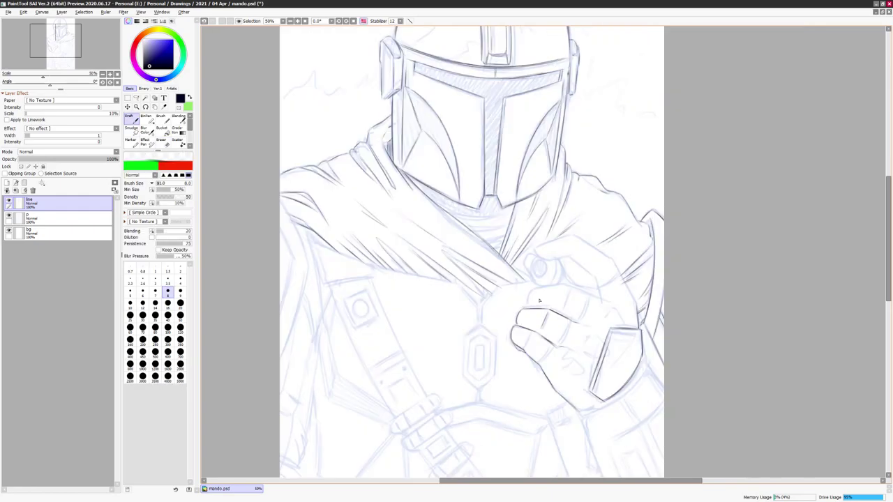
pyautogui.press('h')
pyautogui.press('h')
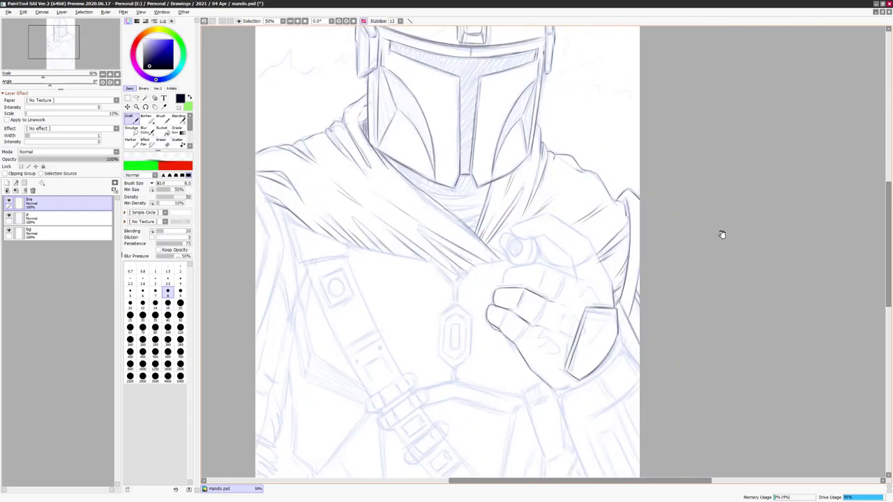
pyautogui.press('h')
pyautogui.moveTo(498, 296)
pyautogui.mouseDown()
pyautogui.moveTo(525, 285)
pyautogui.moveTo(500, 296)
pyautogui.moveTo(538, 293)
pyautogui.moveTo(534, 284)
pyautogui.moveTo(567, 289)
pyautogui.moveTo(572, 300)
pyautogui.moveTo(587, 293)
pyautogui.moveTo(592, 332)
pyautogui.mouseUp()
pyautogui.press('e')
pyautogui.press('n')
pyautogui.hotkey('ctrl', 'z')
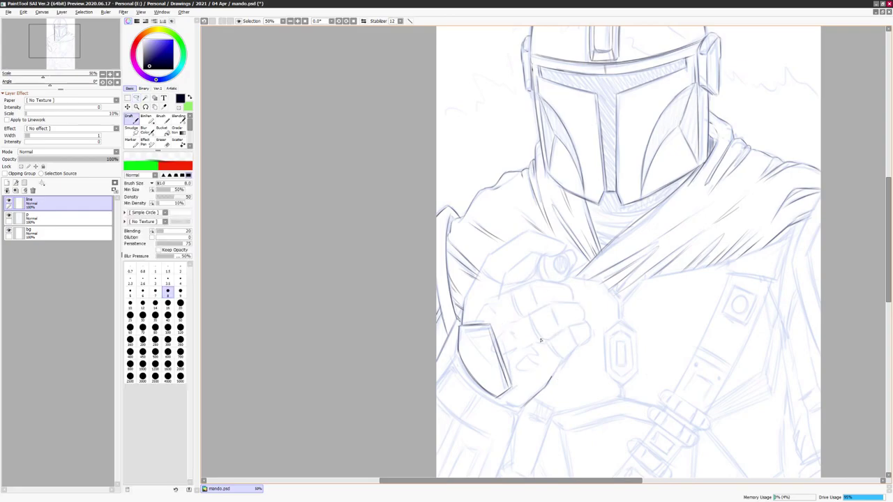
# - Outline the three curled fingers of the raised hand on a rotated canvas, redoing stray strokes, and restore the upright view
pyautogui.moveTo(535, 321); pyautogui.dragTo(447, 278)
pyautogui.moveTo(463, 268); pyautogui.dragTo(468, 287)
pyautogui.hotkey('ctrl', 'z')
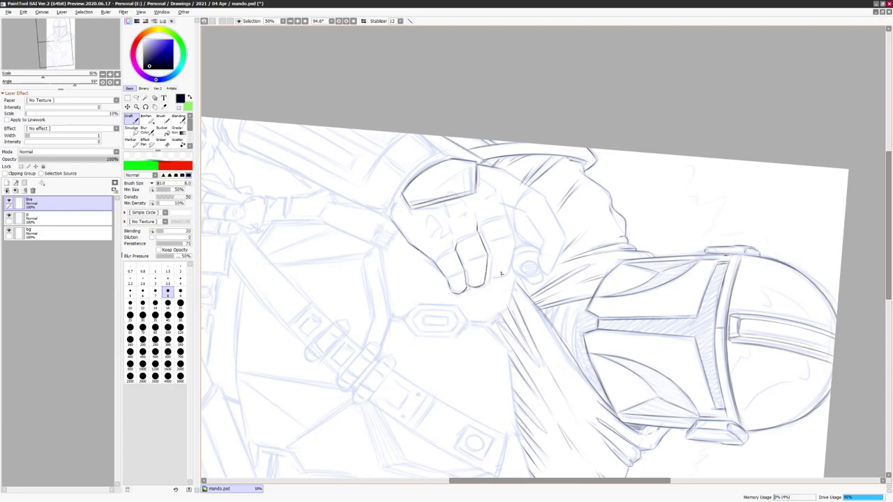
pyautogui.hotkey('ctrl', 'z')
pyautogui.moveTo(503, 206)
pyautogui.mouseDown()
pyautogui.moveTo(508, 260)
pyautogui.moveTo(487, 279)
pyautogui.mouseUp()
pyautogui.press('Home')
pyautogui.scroll(4, 662, 188)
pyautogui.scroll(-2, 576, 268)
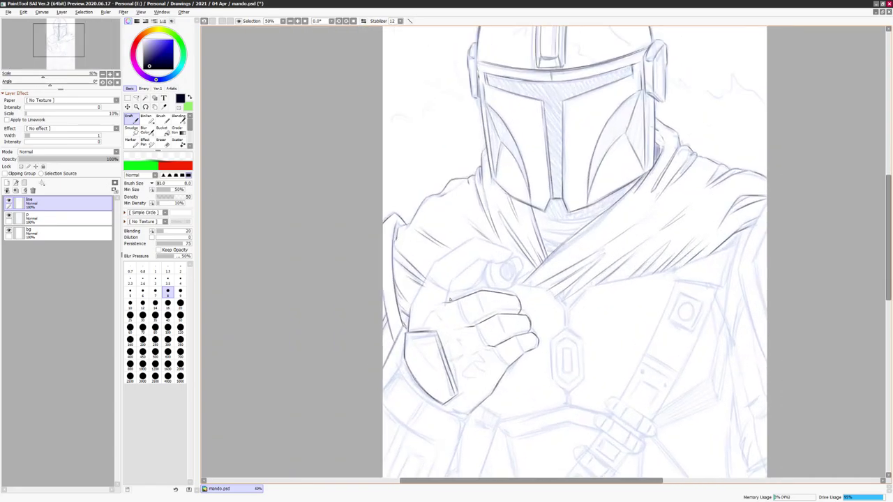
# - Draw the palm creases at the finger bases and the hand's outer contour from the wrist up to the bent fingertip
pyautogui.moveTo(444, 345); pyautogui.dragTo(464, 326)
pyautogui.moveTo(475, 359); pyautogui.dragTo(486, 348)
pyautogui.press('h')
pyautogui.press('h')
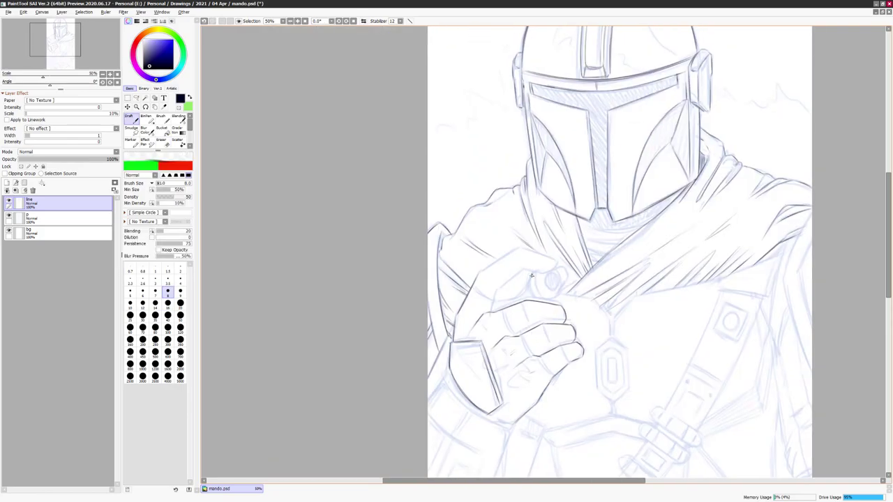
pyautogui.press('h')
pyautogui.press('h')
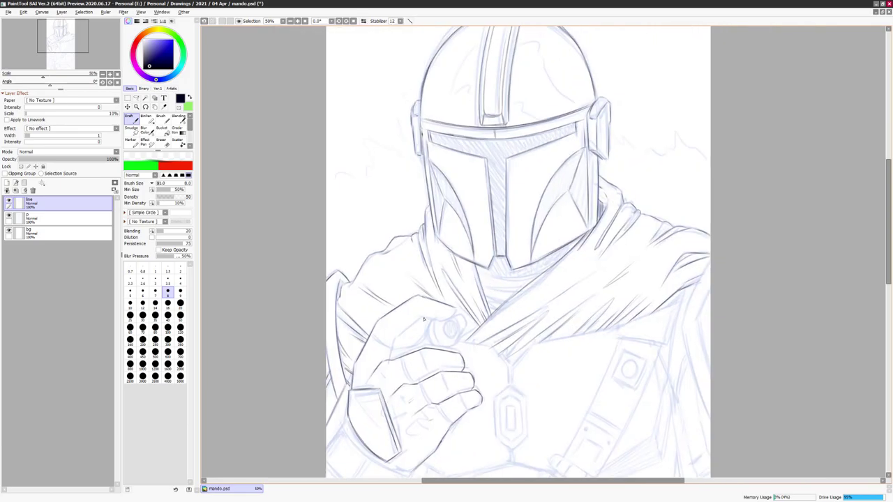
# - Draw the inner edge of the bent upper finger from its tip down to the palm
pyautogui.press('h')
pyautogui.moveTo(651, 319); pyautogui.dragTo(674, 337)
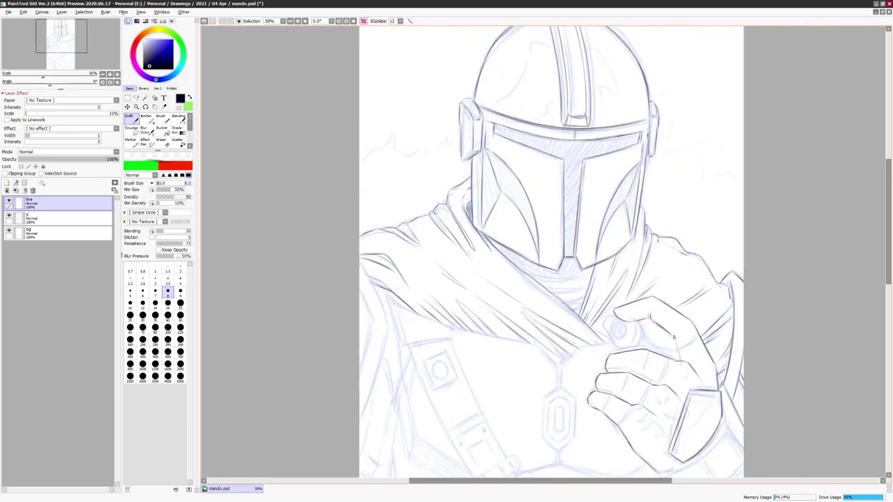
pyautogui.press('h')
pyautogui.scroll(-3, 675, 342)
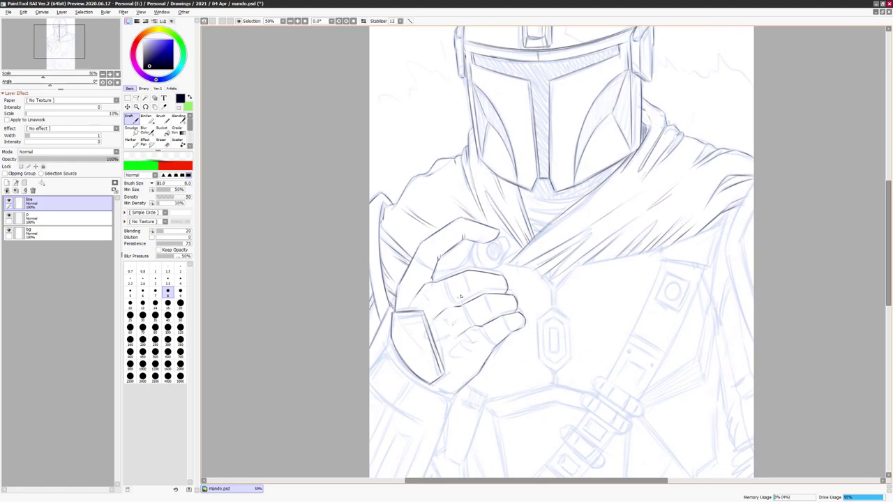
pyautogui.moveTo(663, 221); pyautogui.dragTo(734, 245)
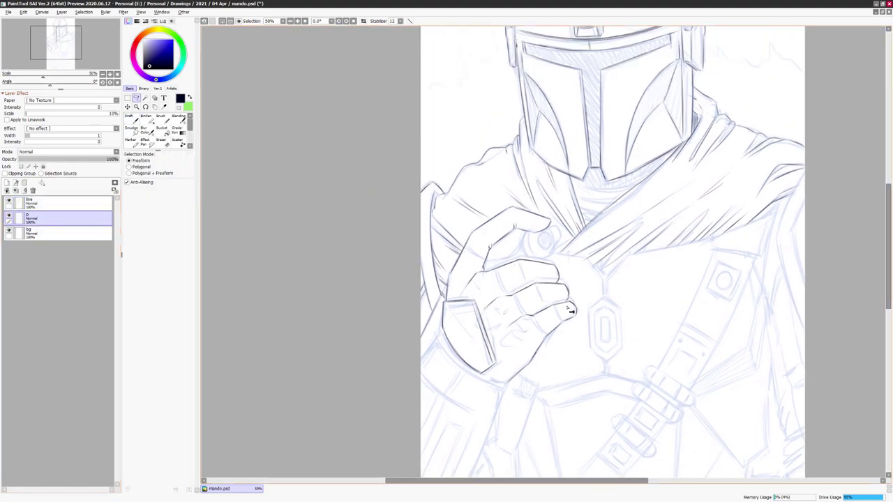
# - Draw the joint lines dividing the three curled fingers into segments
pyautogui.press('h')
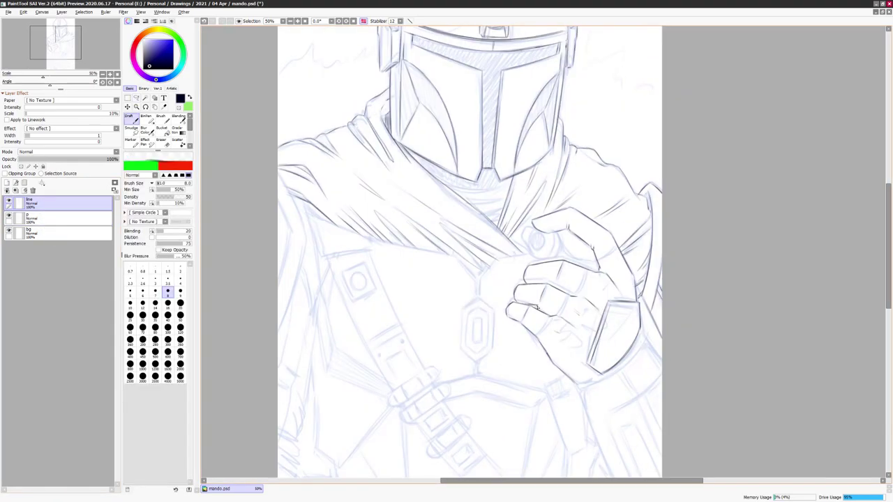
pyautogui.press('h')
pyautogui.press('h')
pyautogui.press('h')
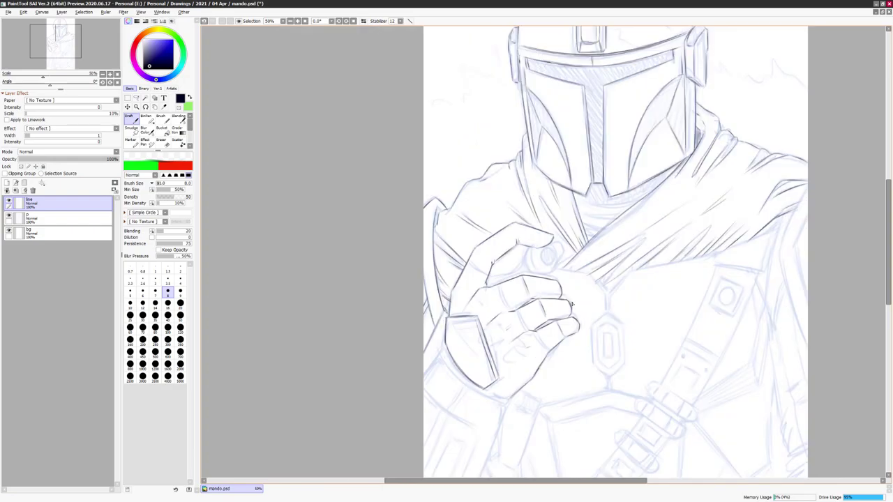
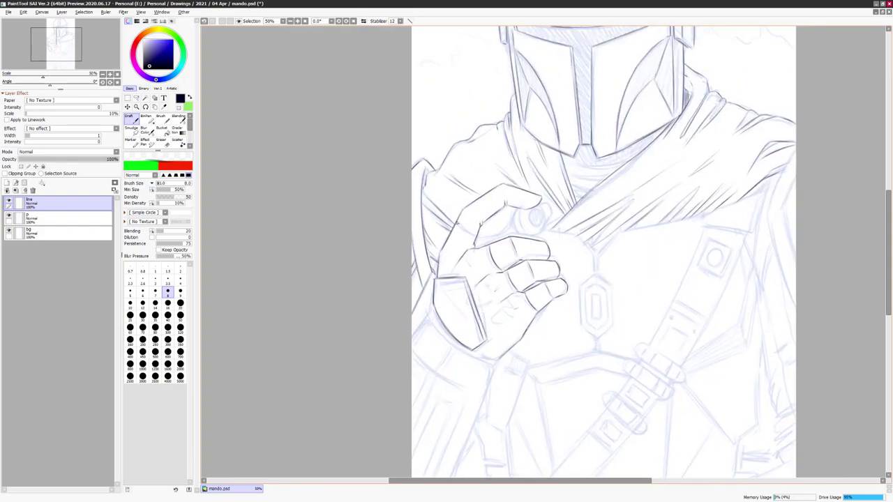
pyautogui.scroll(2, 525, 257)
# - Trace the round knob held at the fingertips with its inner circle and side edge, plus the adjoining fingertip contour
pyautogui.press('h')
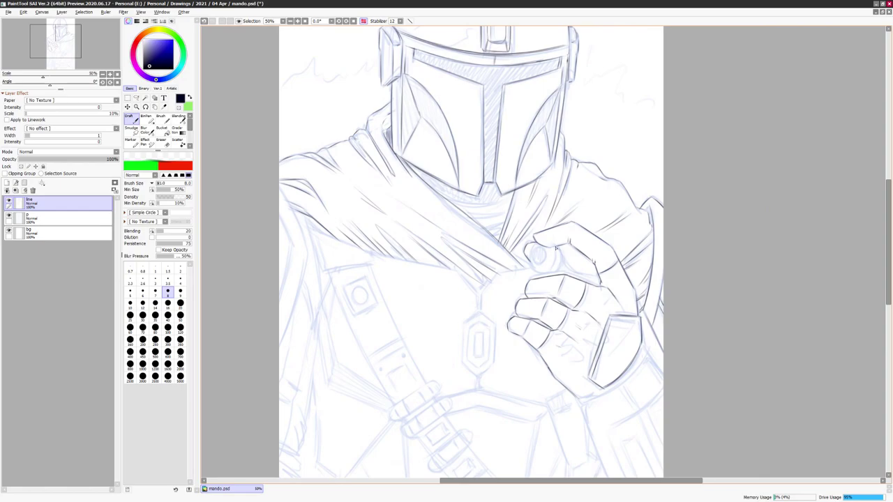
pyautogui.press('h')
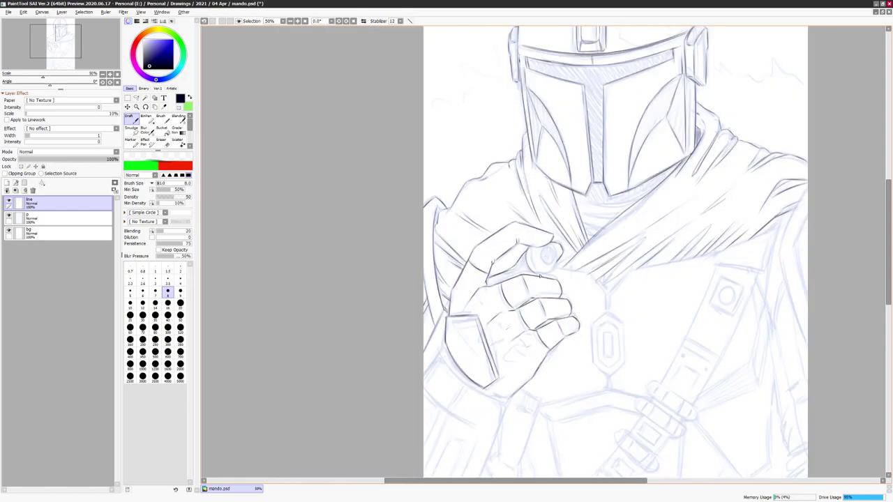
pyautogui.press('h')
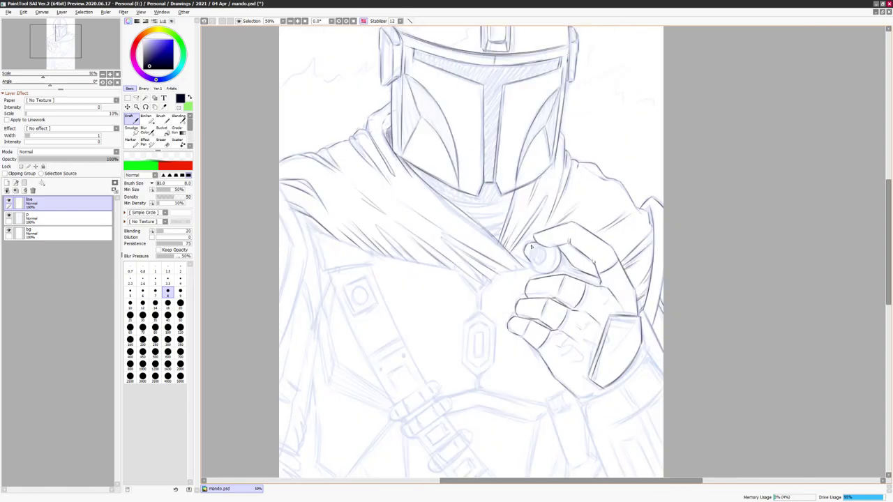
pyautogui.press('h')
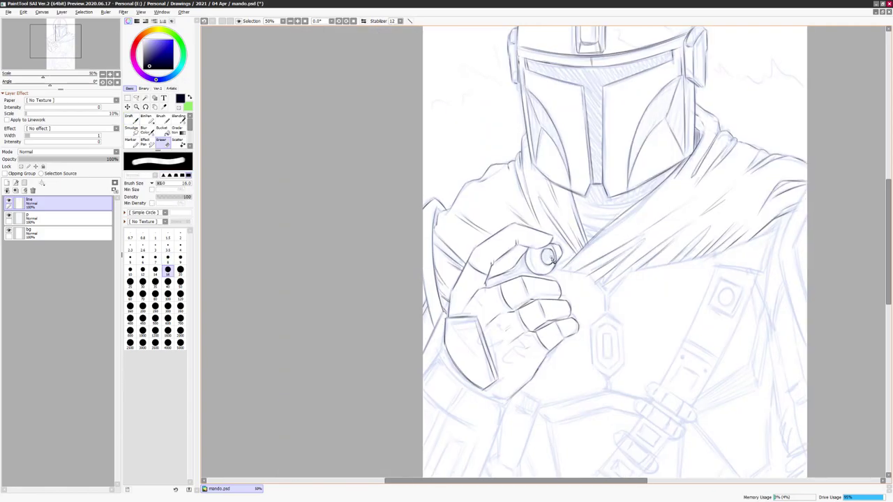
pyautogui.press('h')
pyautogui.press('h')
pyautogui.scroll(-1, 531, 239)
pyautogui.press('h')
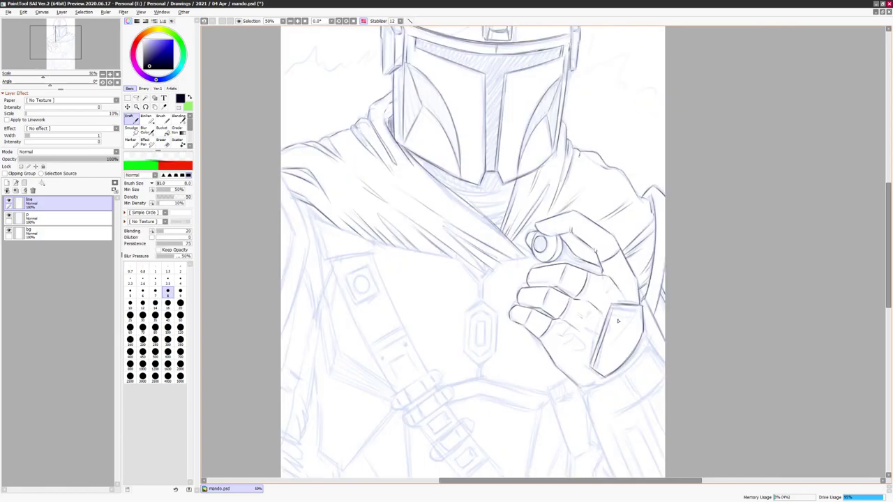
pyautogui.press('h')
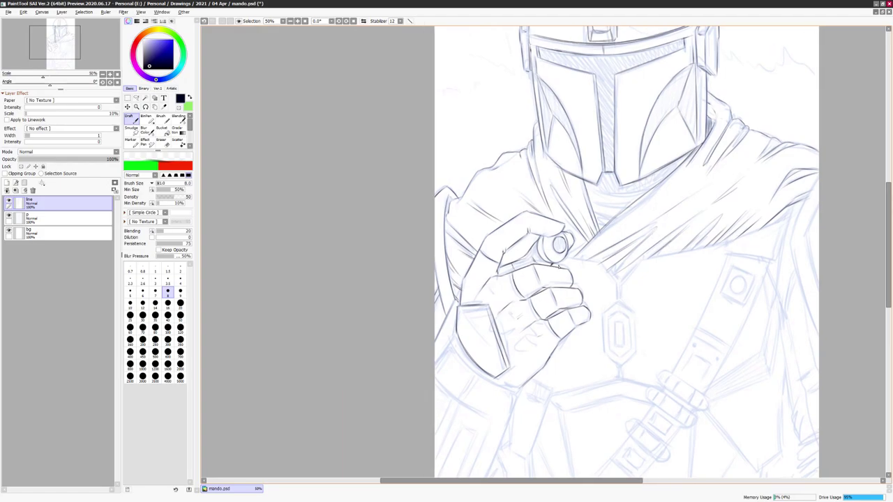
pyautogui.press('h')
# - Add a new layer and stamp a solid dark circle over the knob using an enlarged BinPen
pyautogui.press('e')
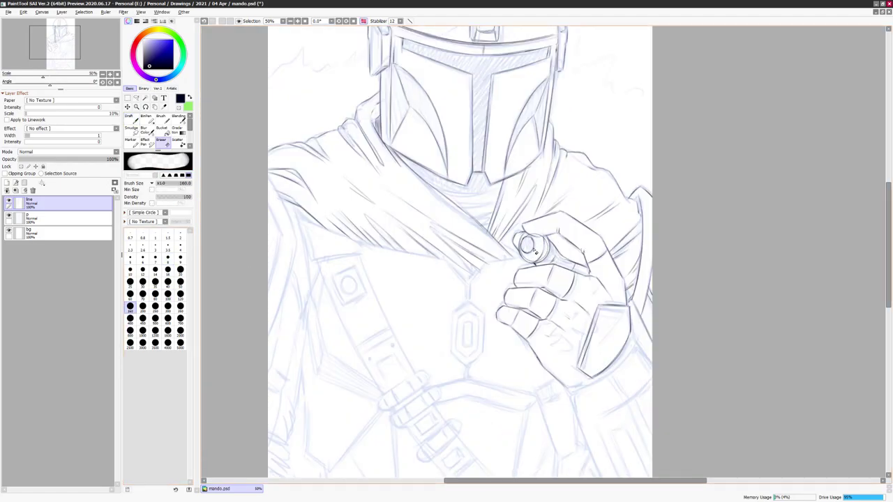
pyautogui.hotkey('ctrl', 'shift', 'n')
pyautogui.press('n')
pyautogui.press(']')
pyautogui.click(533, 248)
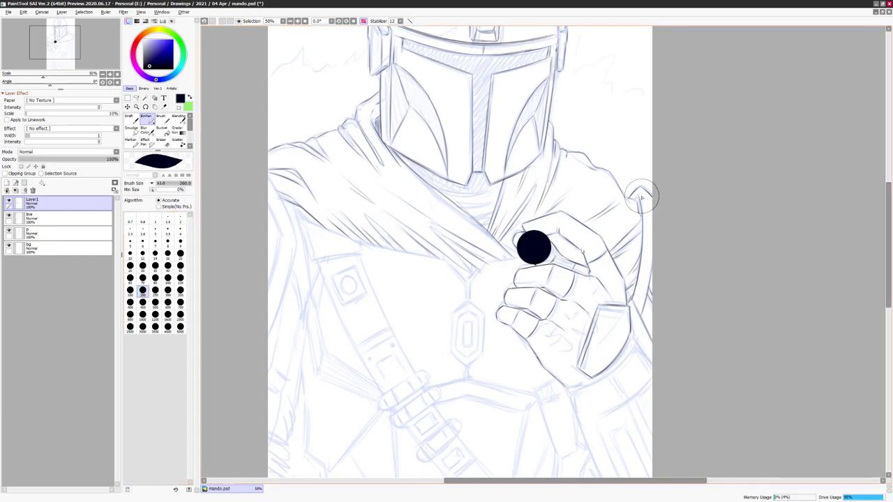
# - Lower the opacity of the dark circle layer over the knob and return to the line layer with the Draft brush
pyautogui.press('h')
pyautogui.moveTo(115, 159); pyautogui.dragTo(49, 159)
pyautogui.click(56, 218)
pyautogui.scroll(1, 572, 248)
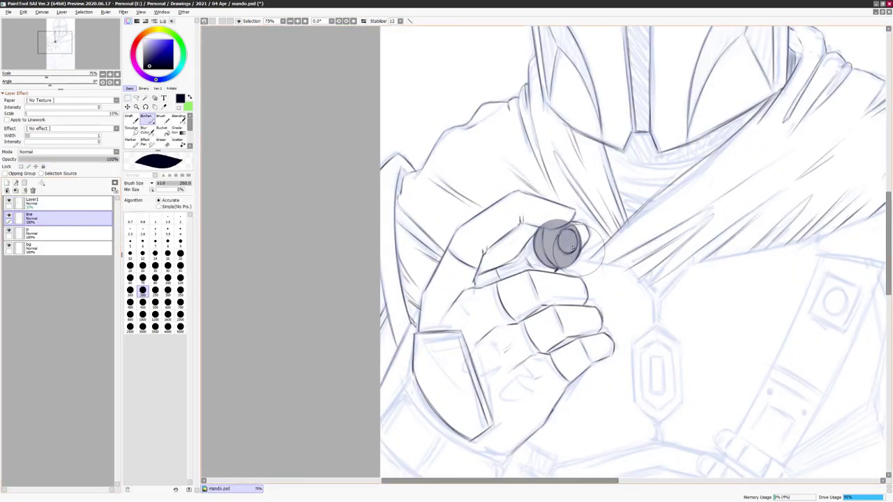
pyautogui.press('d')
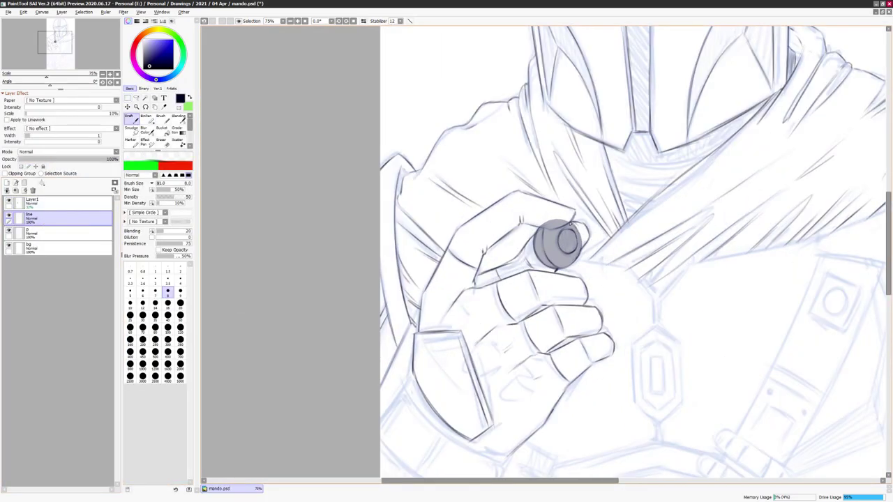
# - Merge the circle layer into the line layer and touch up the contour beside the knob
pyautogui.press('h')
pyautogui.press('h')
pyautogui.hotkey('ctrl', 'e')
pyautogui.moveTo(548, 265); pyautogui.dragTo(531, 256)
# - Draw the curved double edge of the glove cuff around the wrist of the raised hand
pyautogui.scroll(-2, 666, 283)
pyautogui.press('h')
pyautogui.scroll(1, 666, 284)
pyautogui.scroll(-2, 666, 284)
pyautogui.press('h')
pyautogui.moveTo(472, 304); pyautogui.dragTo(525, 344)
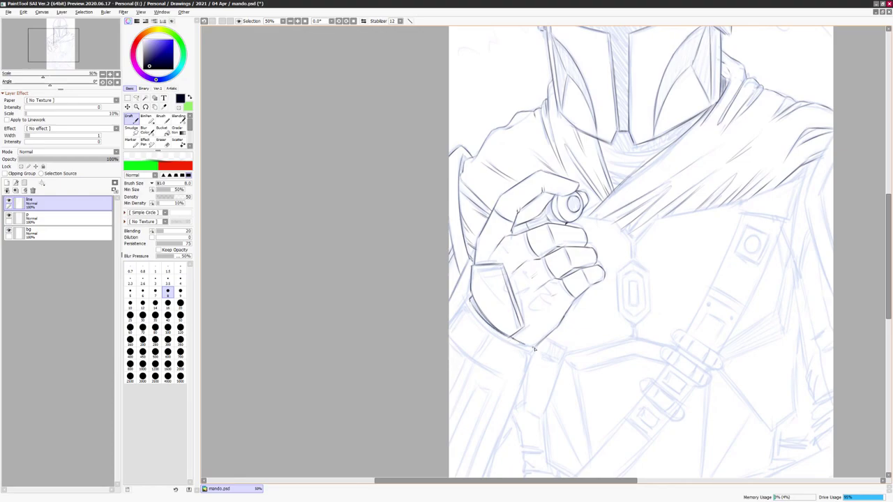
pyautogui.moveTo(468, 307)
pyautogui.mouseDown()
pyautogui.moveTo(514, 344)
pyautogui.moveTo(538, 350)
pyautogui.mouseUp()
pyautogui.press('h')
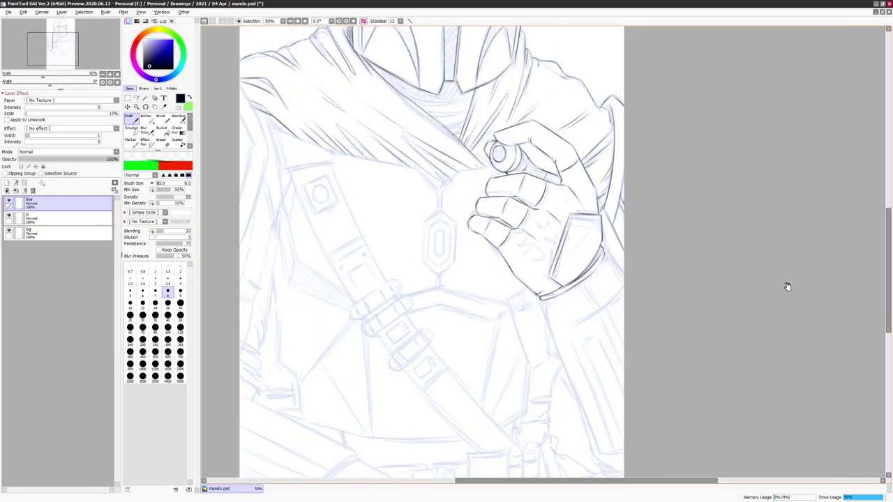
# - Draw the body-side edge of the raised forearm down from the wrist, plus the gauntlet's upper edge across it
pyautogui.hscroll(1, 593, 272)
pyautogui.hscroll(1, 594, 273)
pyautogui.scroll(-1, 578, 282)
pyautogui.moveTo(492, 259); pyautogui.dragTo(548, 409)
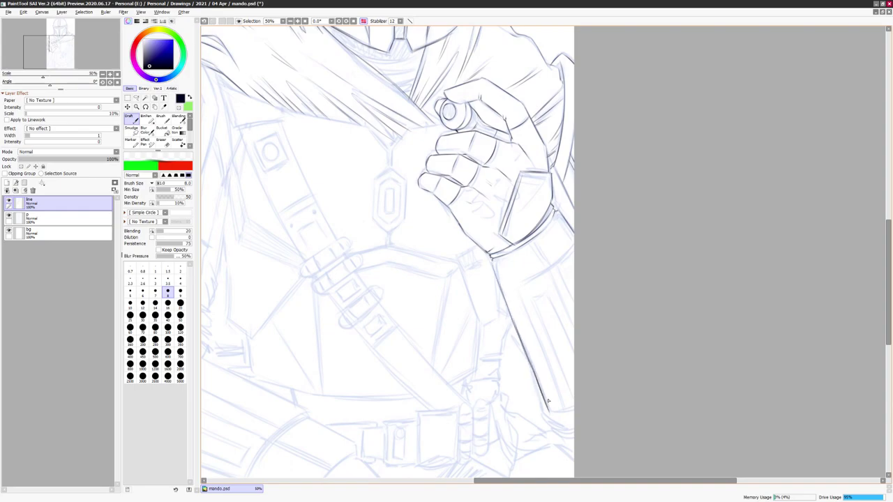
pyautogui.press('h')
pyautogui.moveTo(546, 272); pyautogui.dragTo(455, 304)
pyautogui.press('h')
pyautogui.moveTo(569, 286); pyautogui.dragTo(611, 395)
pyautogui.moveTo(602, 372); pyautogui.dragTo(616, 413)
pyautogui.hotkey('ctrl', 'z')
pyautogui.hotkey('ctrl', 'z')
# - Draw the gauntlet's long panel edges along the forearm and the cross line of its upper rim
pyautogui.moveTo(583, 330); pyautogui.dragTo(619, 412)
pyautogui.moveTo(600, 272)
pyautogui.mouseDown()
pyautogui.moveTo(625, 327)
pyautogui.moveTo(625, 308)
pyautogui.mouseUp()
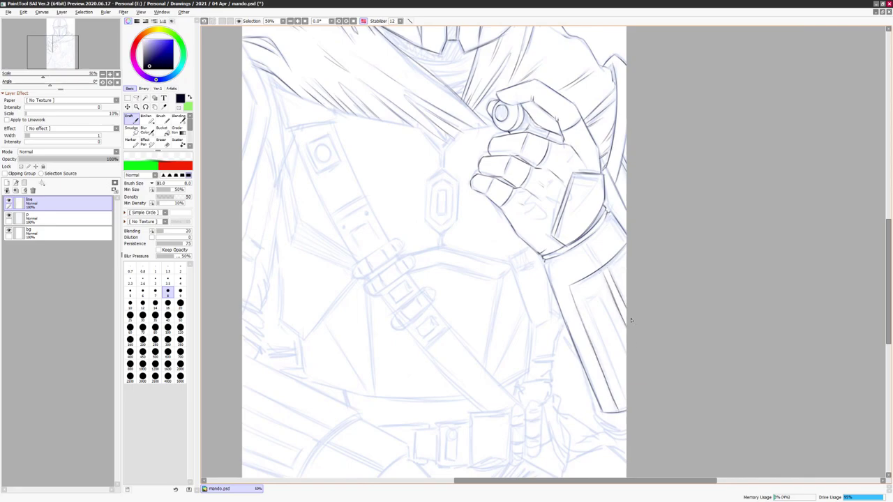
pyautogui.press('h')
pyautogui.moveTo(478, 265); pyautogui.dragTo(512, 286)
# - Trace the gauntlet's inset panel, the short lines near the wrist and the lower rim at the canvas edge
pyautogui.press('h')
pyautogui.moveTo(568, 278)
pyautogui.mouseDown()
pyautogui.moveTo(609, 378)
pyautogui.moveTo(598, 316)
pyautogui.mouseUp()
pyautogui.moveTo(597, 232); pyautogui.dragTo(612, 272)
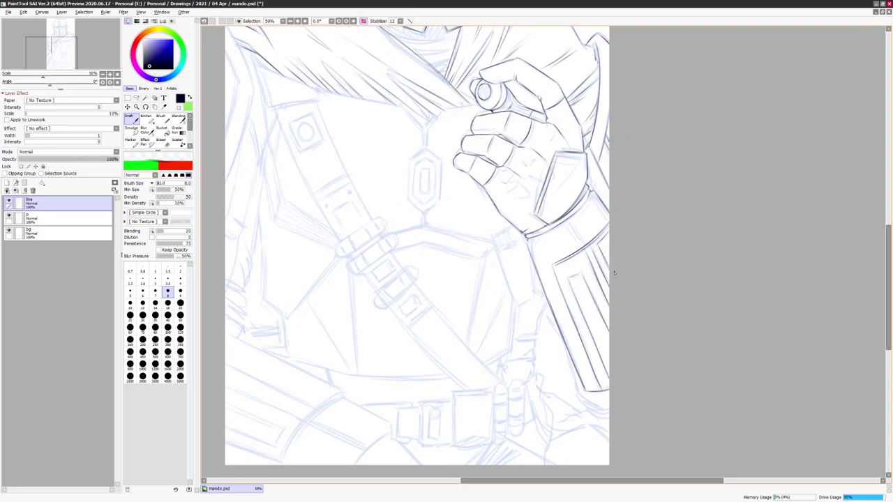
pyautogui.moveTo(573, 224); pyautogui.dragTo(581, 247)
pyautogui.scroll(-2, 414, 246)
pyautogui.moveTo(562, 314)
pyautogui.mouseDown()
pyautogui.moveTo(575, 358)
pyautogui.moveTo(606, 385)
pyautogui.moveTo(597, 369)
pyautogui.mouseUp()
pyautogui.press('h')
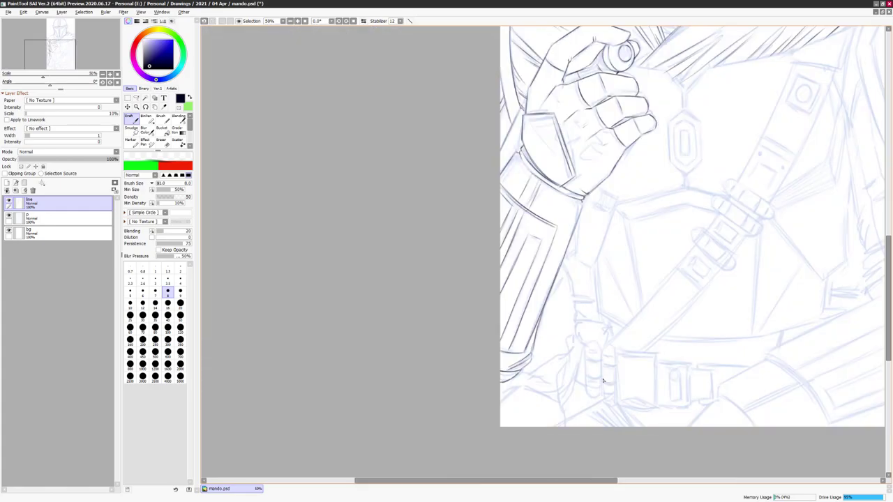
# - Trace the chest armour's upper edge beneath the scarf, from the hand to the central notch and its short stem
pyautogui.scroll(3, 604, 380)
pyautogui.press('h')
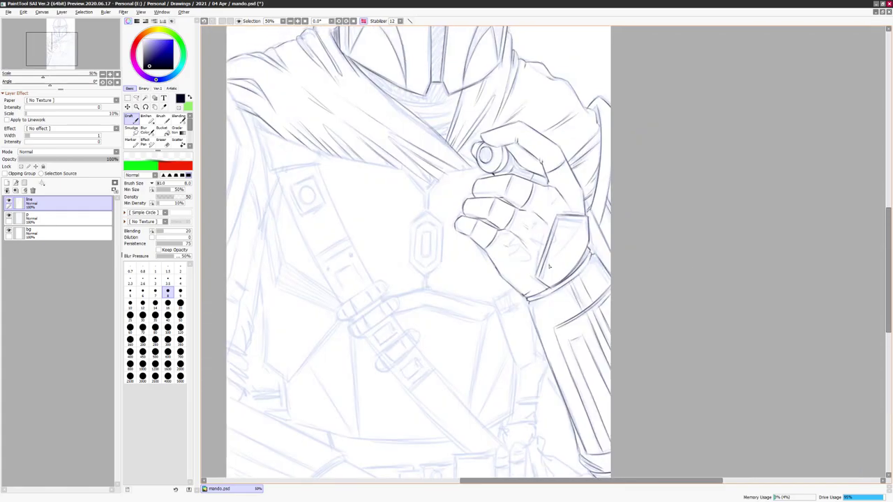
pyautogui.press('h')
pyautogui.scroll(3, 560, 277)
pyautogui.hscroll(3, 488, 279)
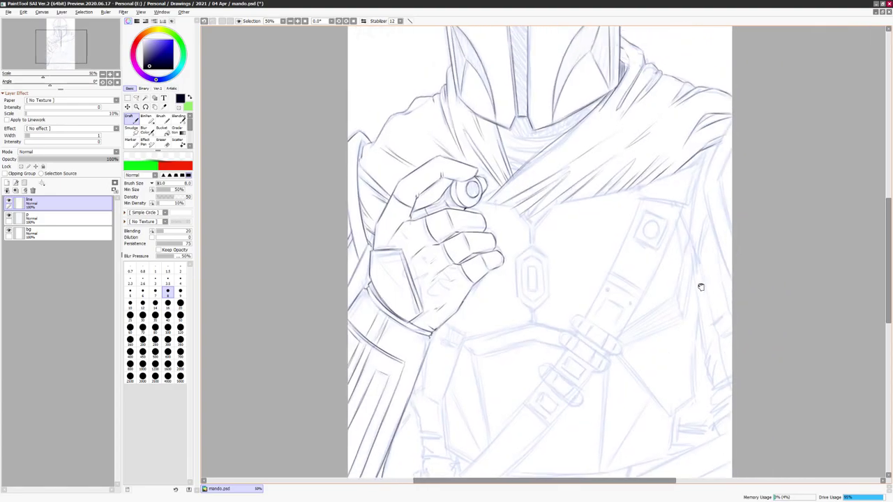
pyautogui.press('e')
pyautogui.press('n')
pyautogui.hscroll(-2, 468, 286)
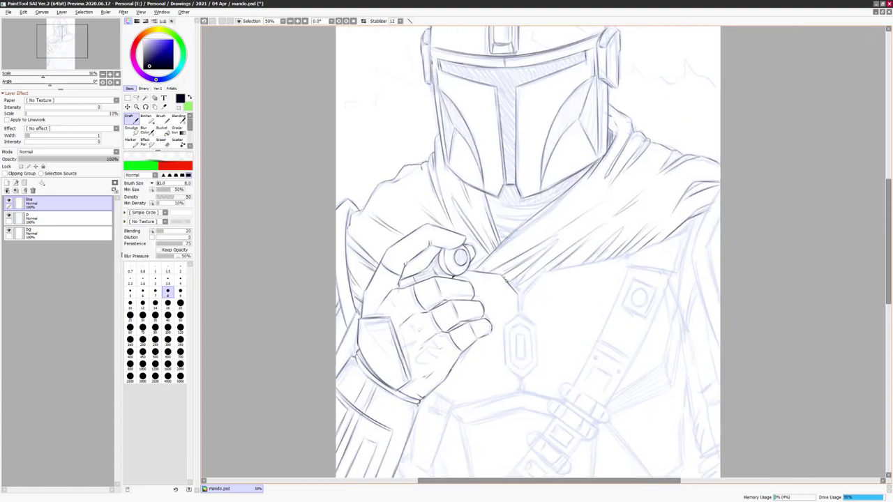
pyautogui.press('h')
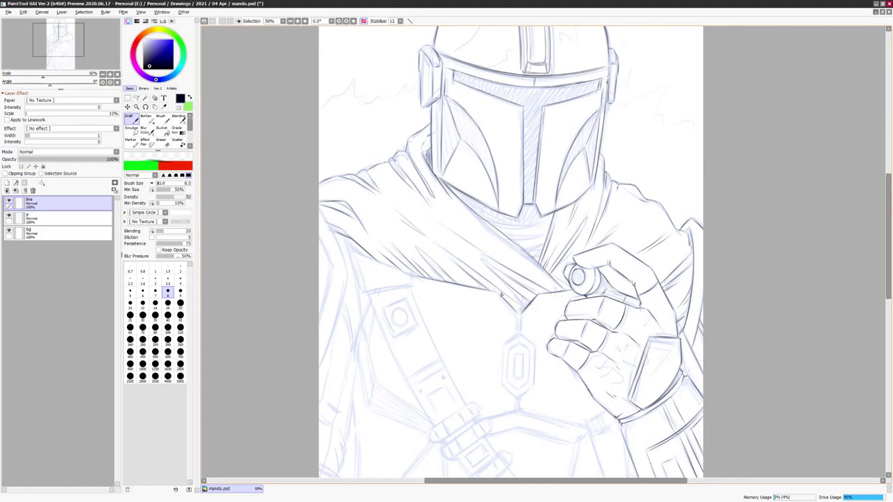
pyautogui.press('h')
pyautogui.scroll(-2, 606, 290)
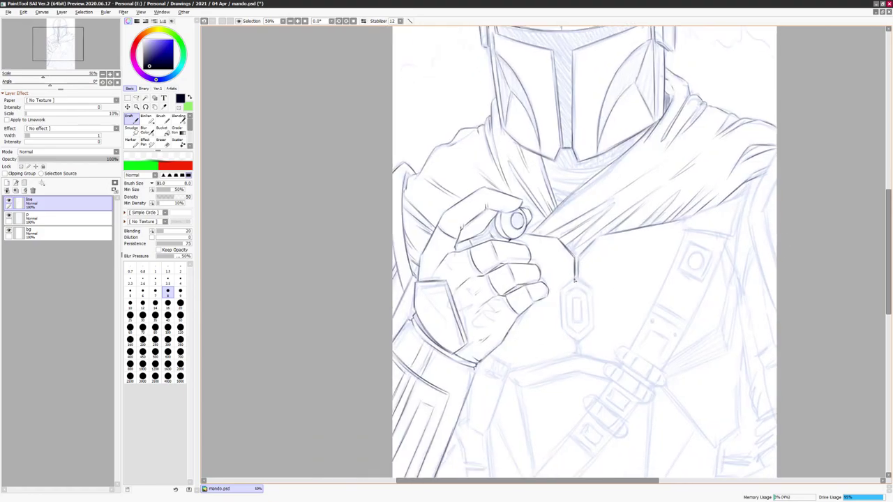
# - Draw the elongated hexagonal outline of the ornament at the centre of the chest
pyautogui.moveTo(560, 291); pyautogui.dragTo(562, 324)
pyautogui.press('h')
pyautogui.press('h')
pyautogui.moveTo(530, 291); pyautogui.dragTo(535, 332)
pyautogui.press('h')
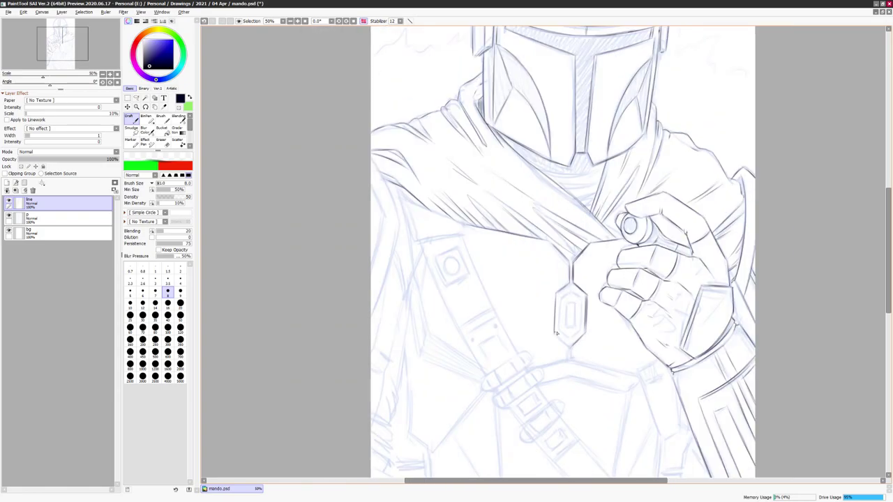
pyautogui.press('h')
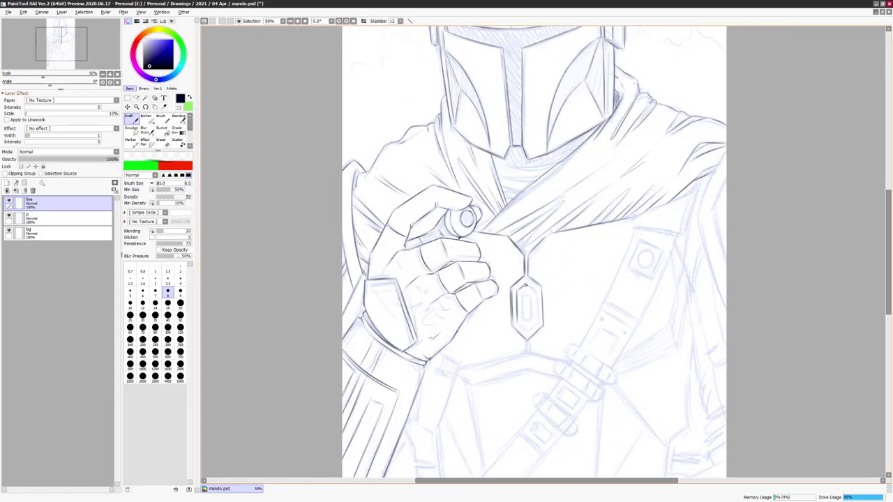
# - Add the inner hexagon and small rectangle to the chest ornament, plus the short stem beneath it
pyautogui.moveTo(537, 293); pyautogui.dragTo(538, 323)
pyautogui.moveTo(528, 322)
pyautogui.mouseDown()
pyautogui.moveTo(518, 337)
pyautogui.moveTo(551, 333)
pyautogui.moveTo(580, 281)
pyautogui.moveTo(552, 301)
pyautogui.moveTo(562, 282)
pyautogui.moveTo(561, 305)
pyautogui.moveTo(554, 302)
pyautogui.mouseUp()
pyautogui.press('h')
pyautogui.press('h')
pyautogui.press('h')
pyautogui.press('h')
pyautogui.scroll(-1, 554, 312)
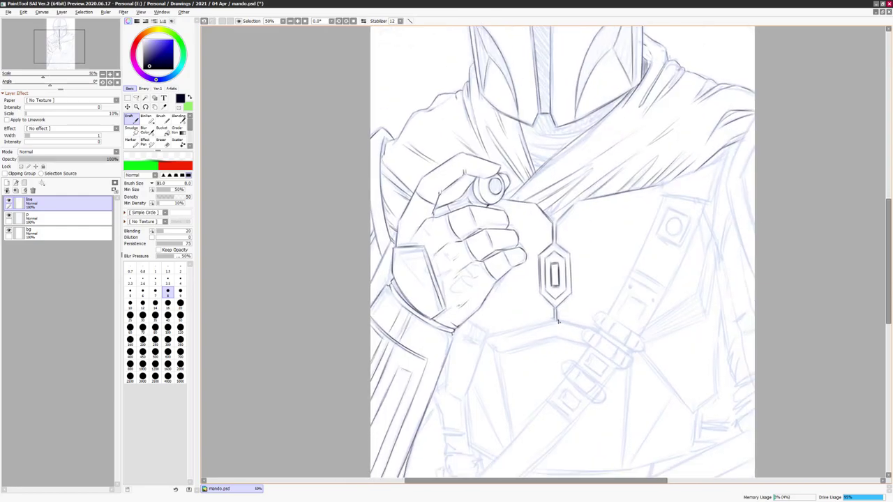
# - Extend the scarf's lower edge toward the shoulder and outline the strap's top flap emerging beneath it
pyautogui.press('h')
pyautogui.scroll(5, 671, 184)
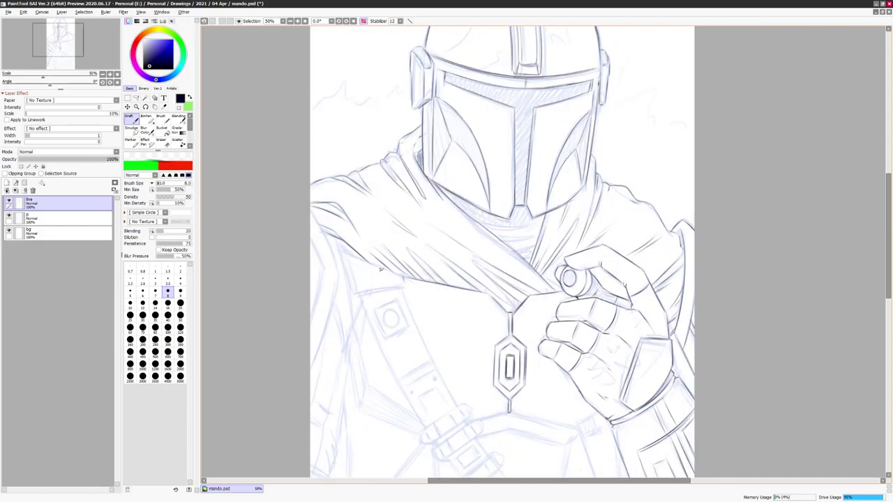
pyautogui.press('h')
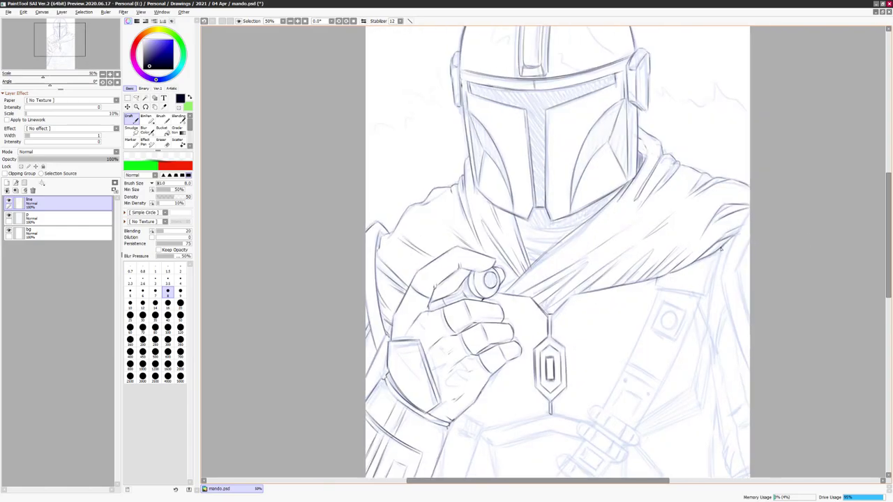
pyautogui.moveTo(658, 290)
pyautogui.mouseDown()
pyautogui.moveTo(513, 317)
pyautogui.moveTo(553, 321)
pyautogui.mouseUp()
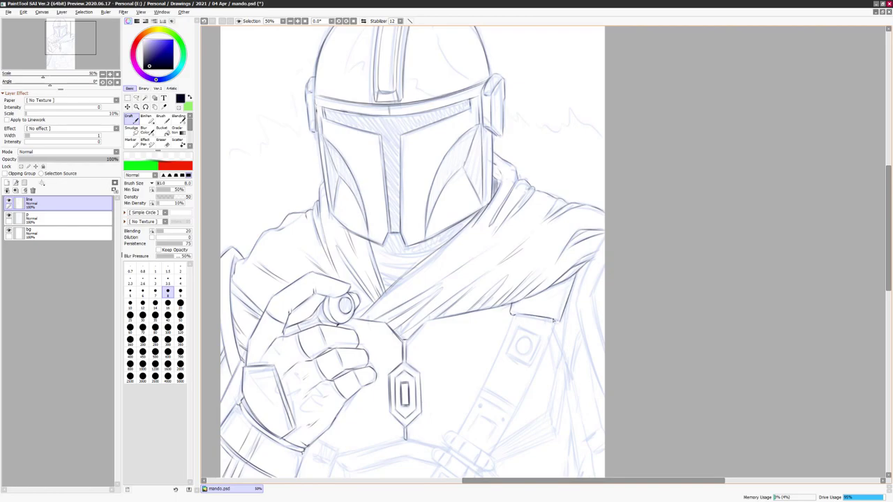
pyautogui.moveTo(565, 289); pyautogui.dragTo(556, 319)
# - Draw both long edges of the diagonal strap from its top flap down to the buckle
pyautogui.press('h')
pyautogui.moveTo(471, 195); pyautogui.dragTo(531, 324)
pyautogui.moveTo(515, 294); pyautogui.dragTo(529, 317)
pyautogui.moveTo(516, 190); pyautogui.dragTo(570, 305)
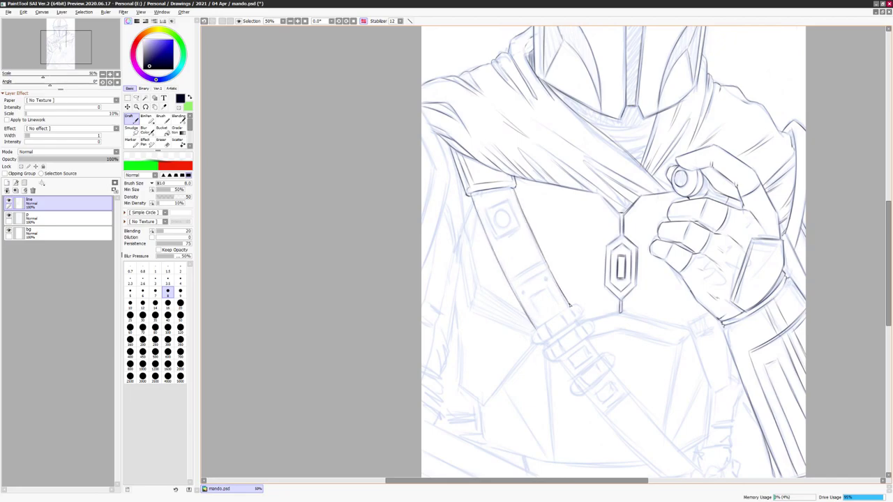
# - Draw the square plate with its round stud on the upper part of the strap
pyautogui.moveTo(488, 217)
pyautogui.mouseDown()
pyautogui.moveTo(477, 232)
pyautogui.moveTo(503, 223)
pyautogui.mouseUp()
pyautogui.press('h')
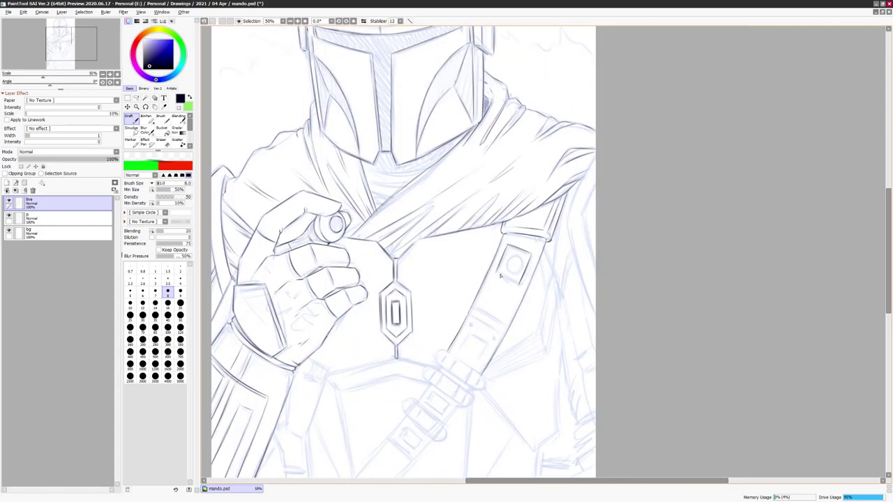
pyautogui.press('h')
pyautogui.moveTo(577, 257); pyautogui.dragTo(578, 271)
pyautogui.press('h')
pyautogui.moveTo(512, 258); pyautogui.dragTo(519, 272)
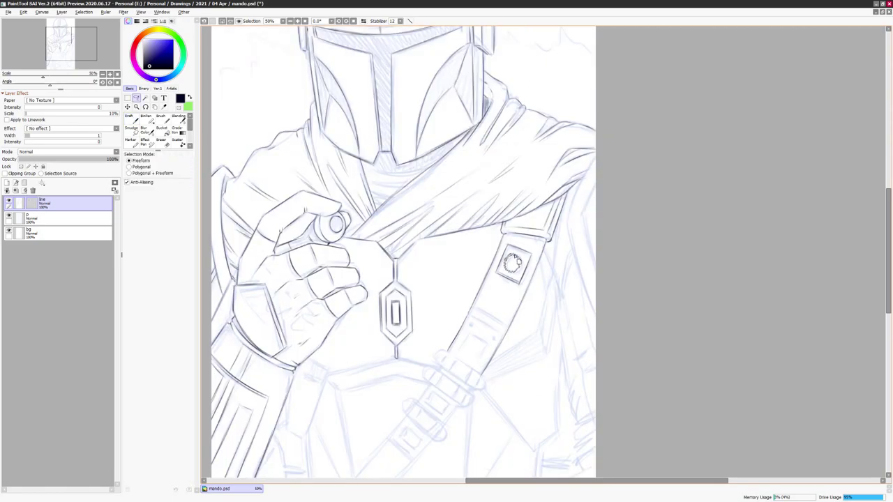
pyautogui.press('h')
# - Add the double cross line, two small rivets and a square detail to the strap above the buckle
pyautogui.press('h')
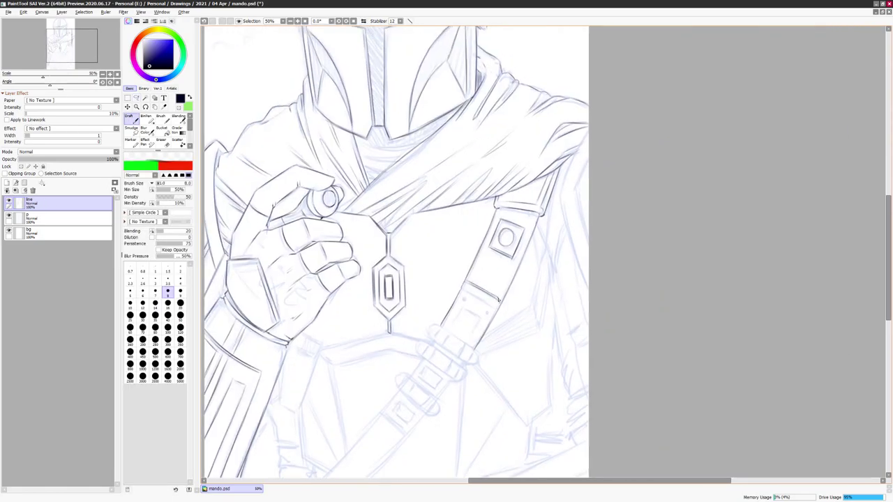
pyautogui.press('h')
pyautogui.moveTo(532, 245); pyautogui.dragTo(552, 293)
pyautogui.moveTo(580, 339); pyautogui.dragTo(560, 302)
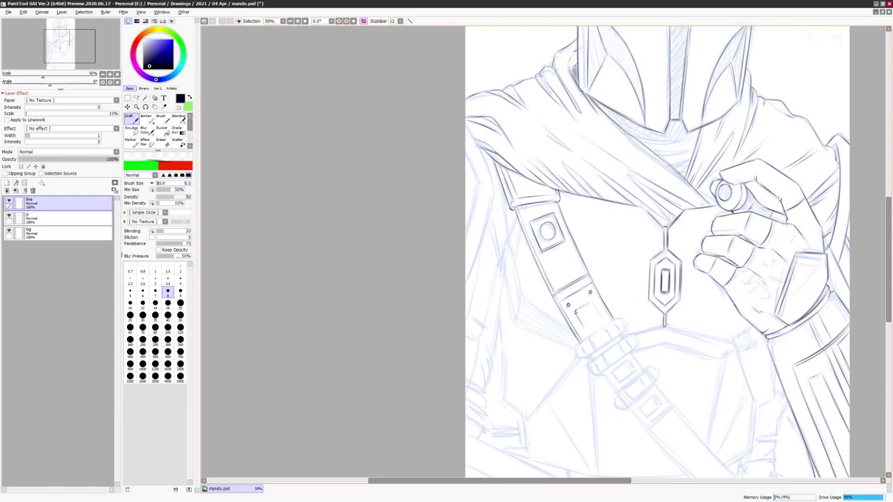
pyautogui.press('h')
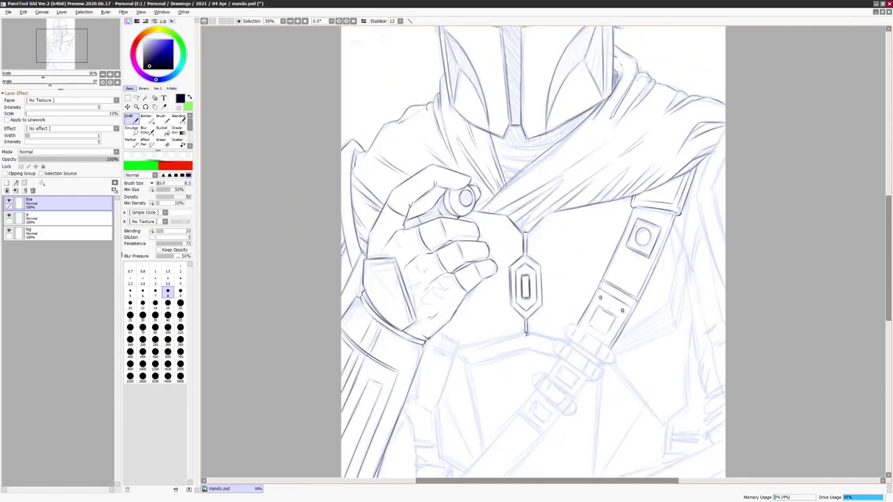
# - Draw the chest plate's lower edge through the ornament's stem and outline the side plate beside the forearm
pyautogui.press('h')
pyautogui.moveTo(447, 353); pyautogui.dragTo(517, 369)
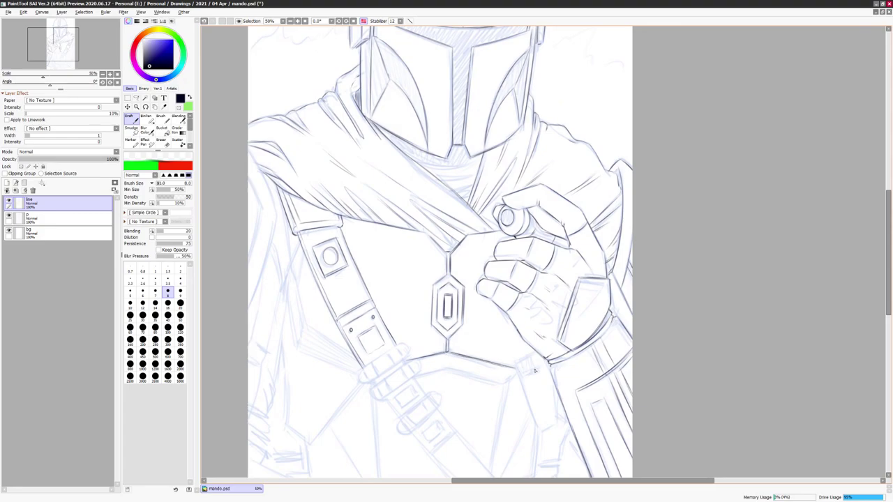
pyautogui.press('h')
pyautogui.moveTo(497, 322); pyautogui.dragTo(460, 373)
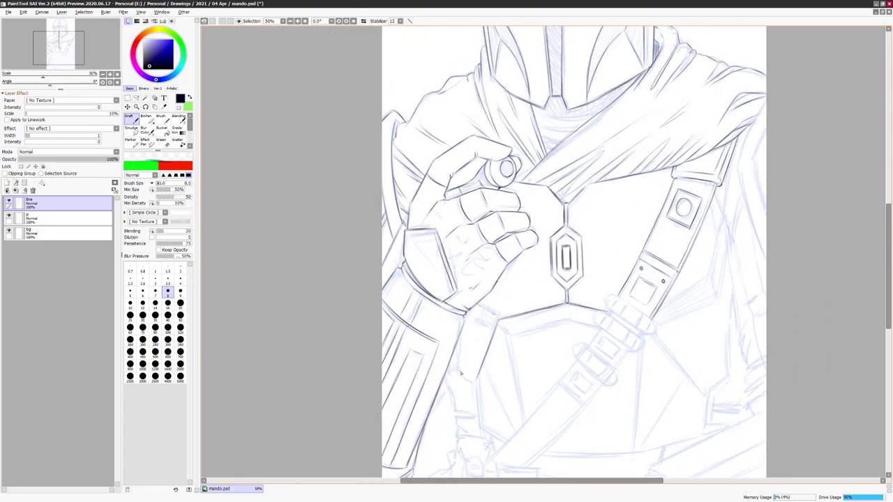
# - Trace the angular side edges of the chest armour outside the strap and close the top of the side plate
pyautogui.moveTo(382, 215)
pyautogui.mouseDown()
pyautogui.moveTo(379, 272)
pyautogui.moveTo(376, 245)
pyautogui.moveTo(393, 302)
pyautogui.moveTo(433, 328)
pyautogui.mouseUp()
pyautogui.moveTo(383, 340); pyautogui.dragTo(377, 310)
pyautogui.moveTo(379, 255); pyautogui.dragTo(375, 306)
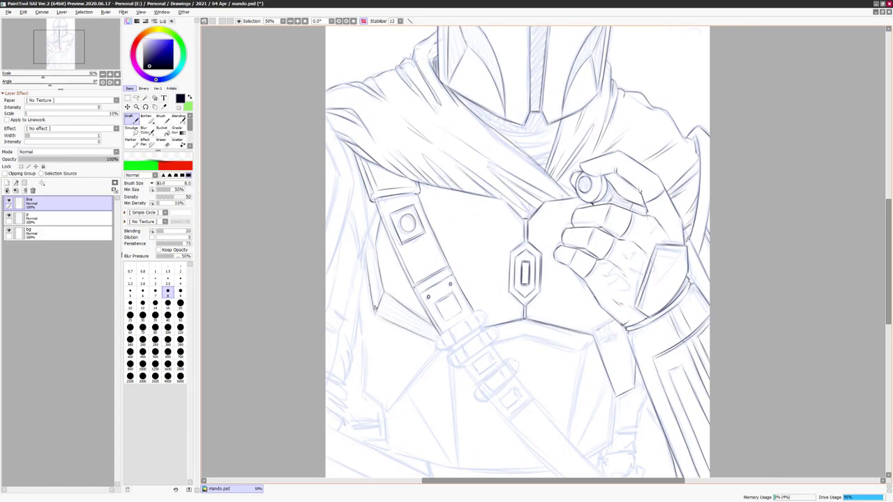
pyautogui.press('h')
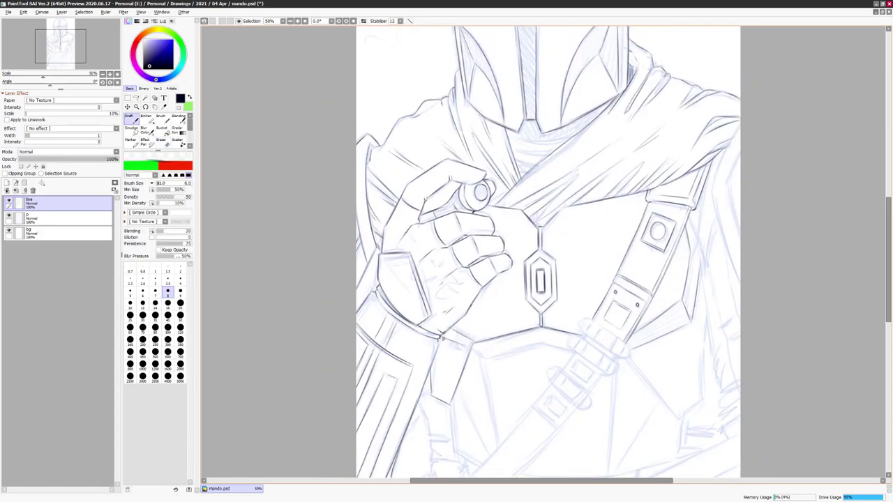
# - Draw the parallel lower contour that completes the angled band beneath the chest plate
pyautogui.press('h')
pyautogui.press('h')
pyautogui.press('h')
pyautogui.moveTo(491, 309); pyautogui.dragTo(547, 323)
pyautogui.press('h')
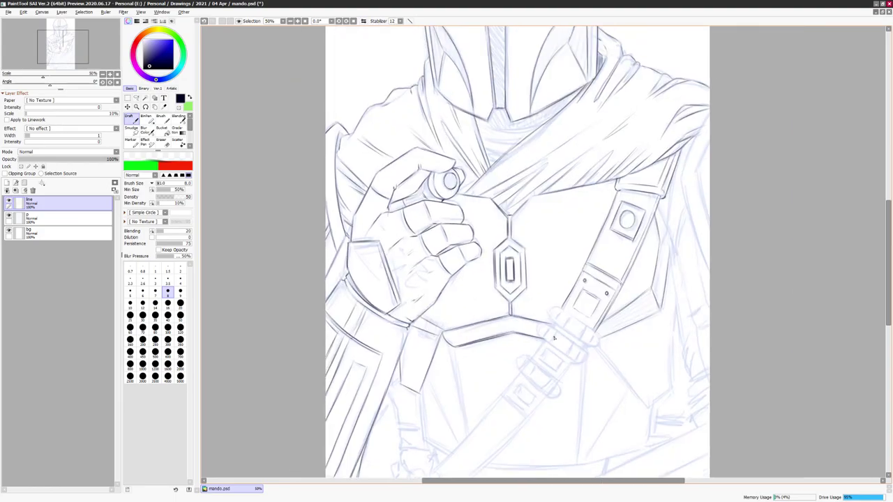
# - Draw the long facet lines running down the abdominal armour from the chest band and the strap
pyautogui.scroll(-3, 554, 339)
pyautogui.moveTo(487, 273); pyautogui.dragTo(501, 349)
pyautogui.press('h')
pyautogui.moveTo(477, 261); pyautogui.dragTo(486, 345)
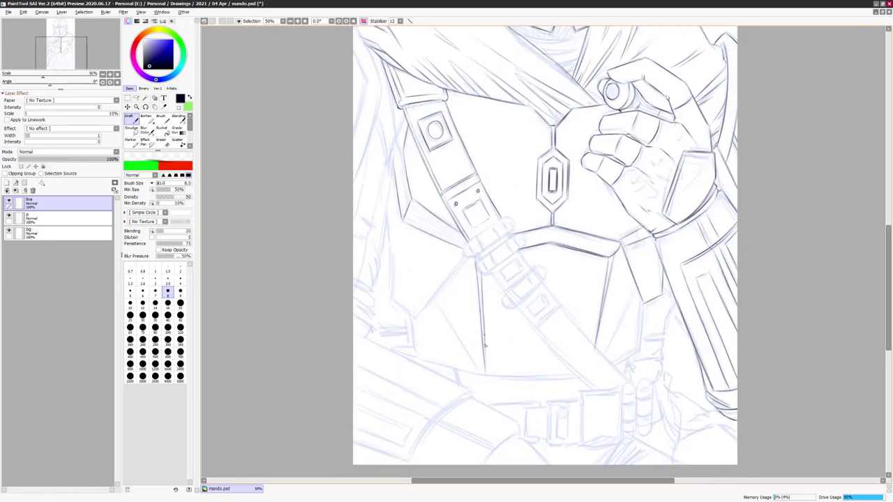
# - Trace the outer edge and lower corner of the side armour plate on the strap's shoulder side
pyautogui.hscroll(-2, 451, 299)
pyautogui.moveTo(449, 233); pyautogui.dragTo(473, 340)
pyautogui.press('h')
pyautogui.moveTo(533, 277); pyautogui.dragTo(583, 337)
pyautogui.hscroll(-2, 712, 300)
# - Draw both long edges of the strap's lower part, from the buckle down to the belt
pyautogui.press('h')
pyautogui.moveTo(461, 289); pyautogui.dragTo(508, 350)
pyautogui.moveTo(488, 260)
pyautogui.mouseDown()
pyautogui.moveTo(539, 325)
pyautogui.moveTo(510, 353)
pyautogui.moveTo(571, 413)
pyautogui.mouseUp()
pyautogui.moveTo(537, 325); pyautogui.dragTo(603, 393)
pyautogui.moveTo(580, 373); pyautogui.dragTo(613, 404)
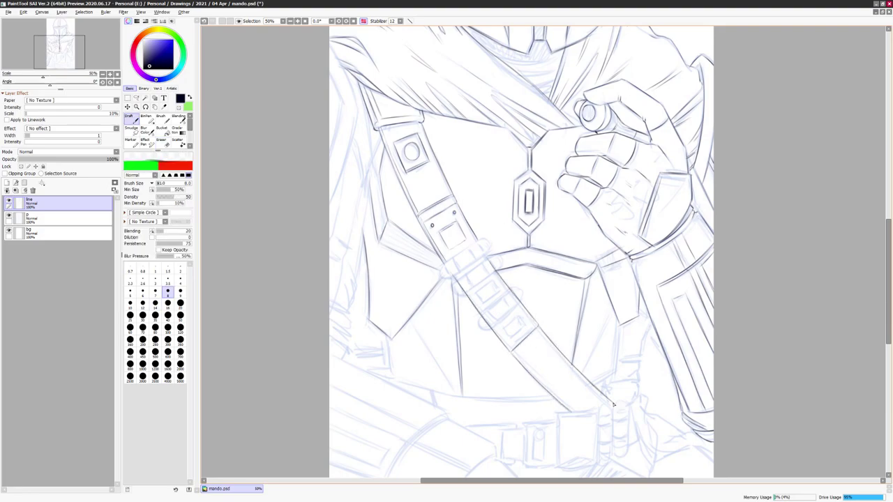
# - Trace the abdominal armour's curved bottom edge and the short side edges that meet it
pyautogui.hscroll(-2, 613, 405)
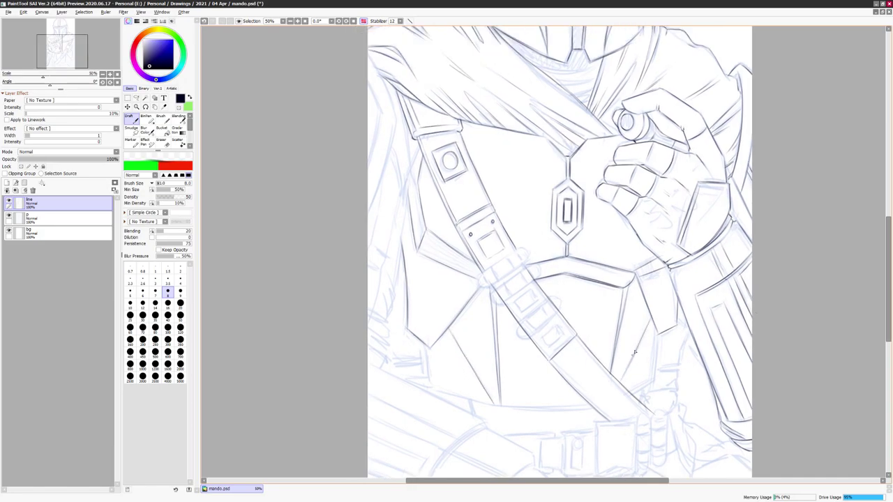
pyautogui.press('h')
pyautogui.moveTo(475, 382); pyautogui.dragTo(555, 380)
pyautogui.press('h')
pyautogui.moveTo(417, 332); pyautogui.dragTo(421, 370)
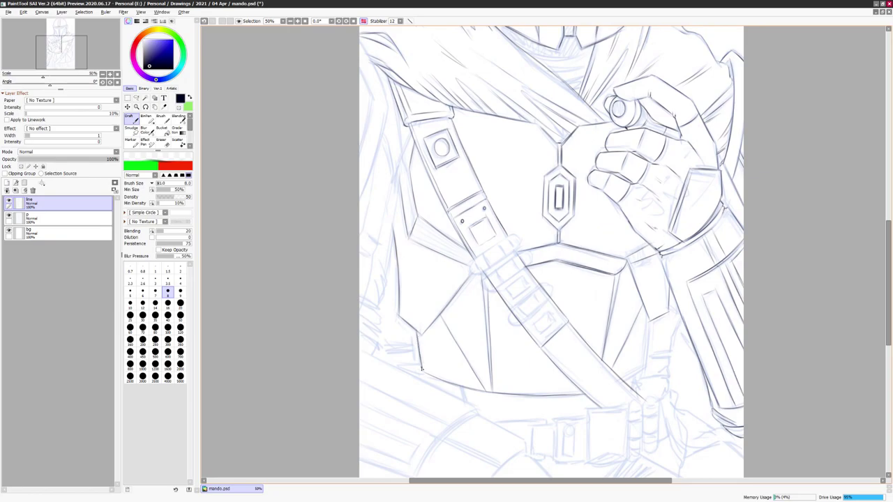
pyautogui.moveTo(650, 321); pyautogui.dragTo(646, 363)
pyautogui.press('h')
pyautogui.press('h')
pyautogui.scroll(3, 647, 363)
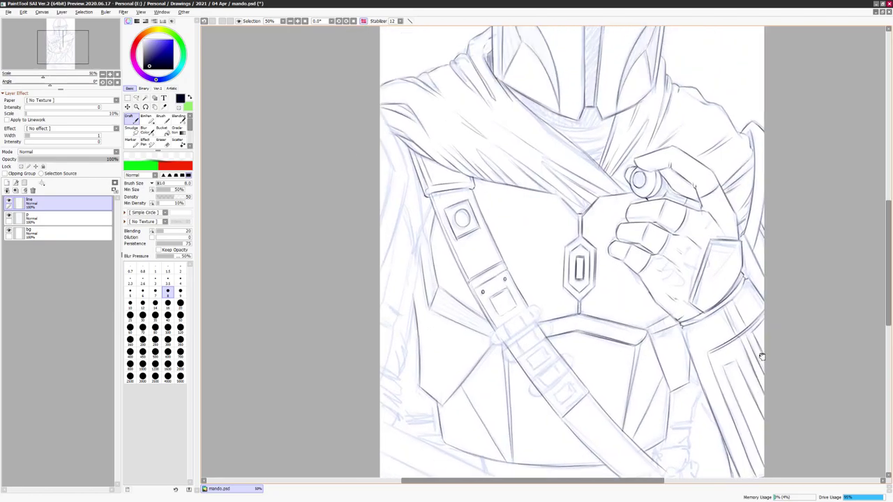
# - Trace the long edges and creases of the sleeve hanging beside the strap-side armour, from the shoulder down to the forearm
pyautogui.press('h')
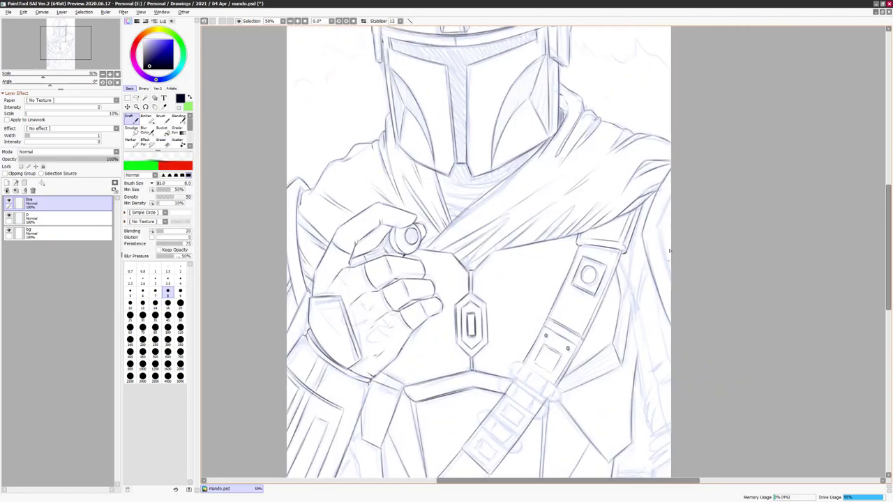
pyautogui.moveTo(722, 301); pyautogui.dragTo(711, 295)
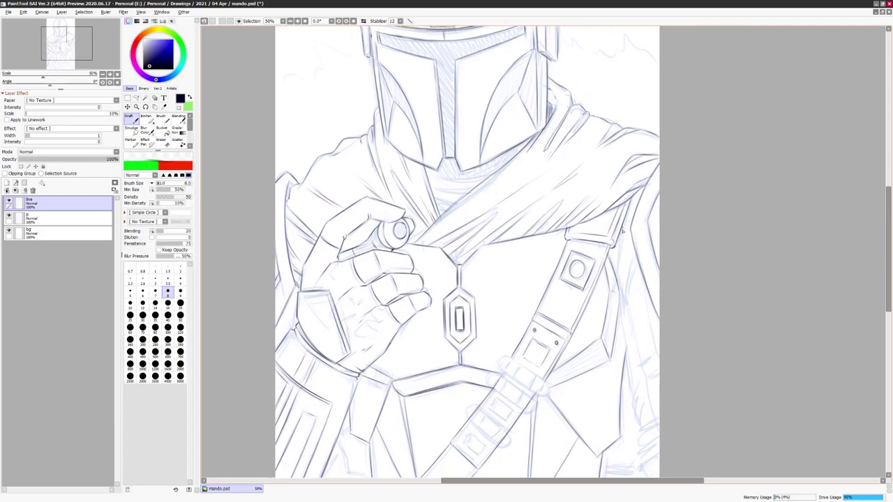
pyautogui.moveTo(686, 334); pyautogui.dragTo(674, 303)
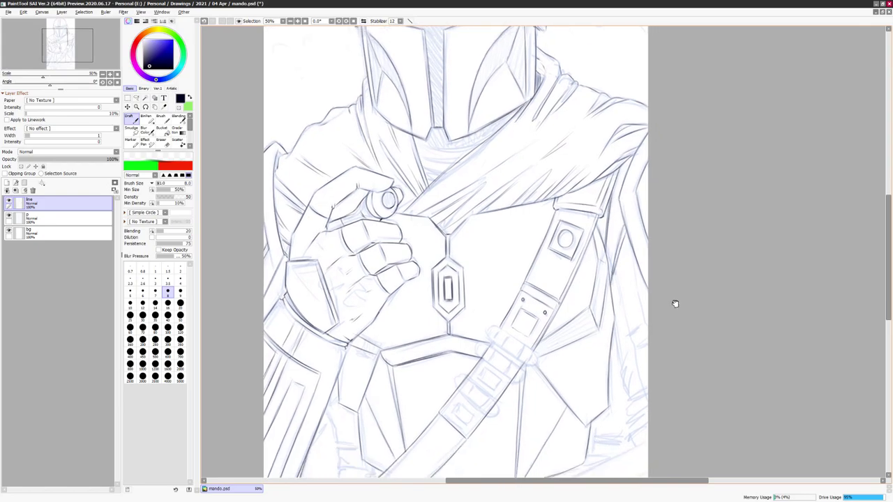
pyautogui.press('h')
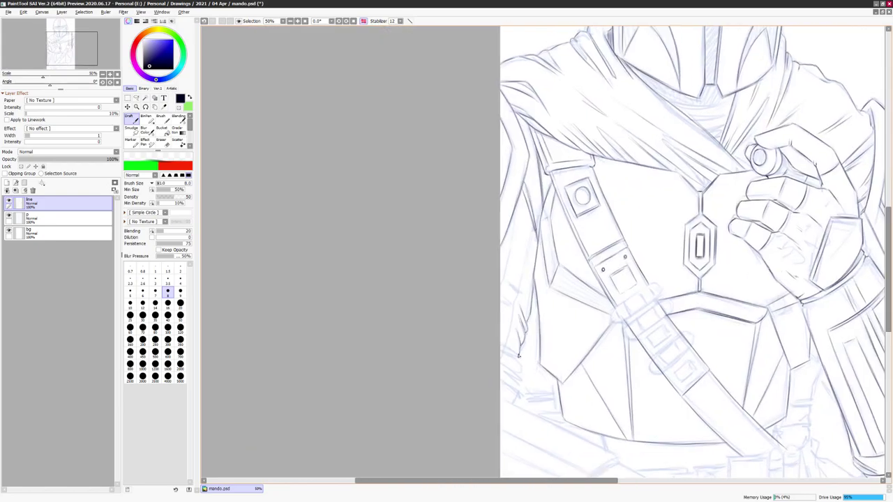
pyautogui.scroll(-2, 518, 356)
pyautogui.moveTo(517, 361); pyautogui.dragTo(505, 373)
pyautogui.moveTo(537, 197); pyautogui.dragTo(501, 330)
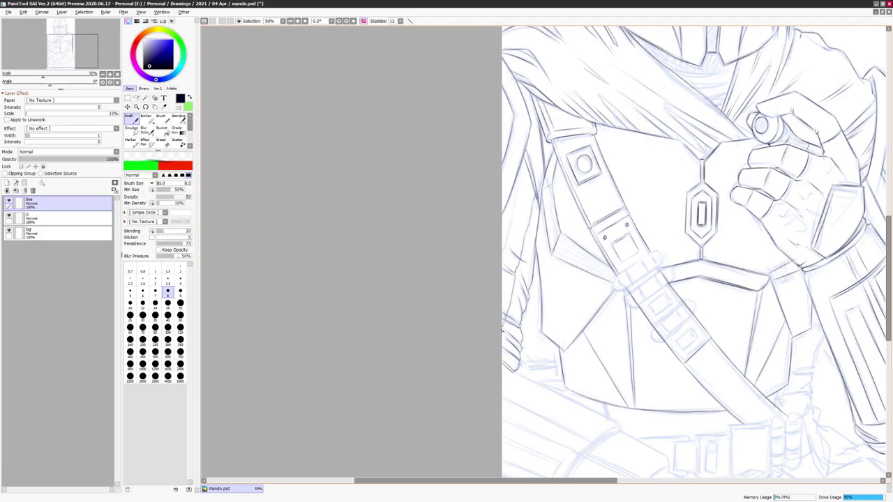
pyautogui.moveTo(512, 218); pyautogui.dragTo(504, 248)
# - Finish the sleeve's fold lines and draw the horizontal waist bands between the sleeve and the abdominal armour's lower corner
pyautogui.press('h')
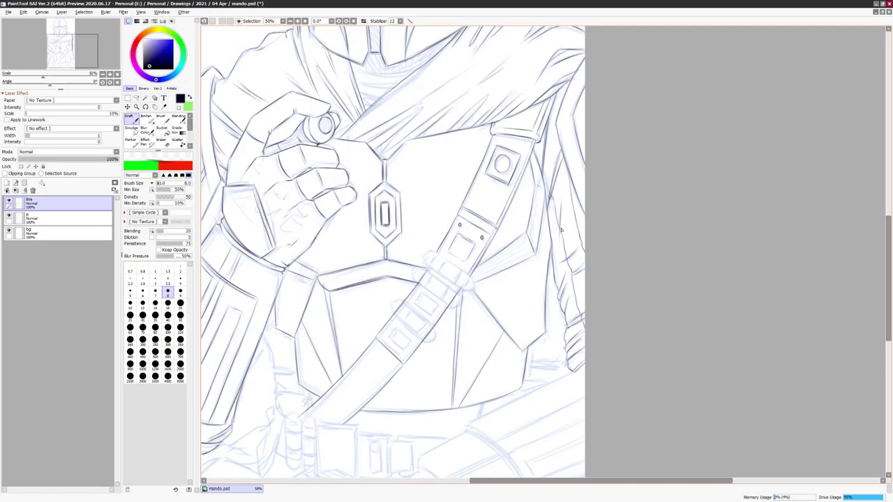
pyautogui.moveTo(563, 99); pyautogui.dragTo(549, 164)
pyautogui.press('h')
pyautogui.moveTo(563, 291)
pyautogui.mouseDown()
pyautogui.moveTo(486, 291)
pyautogui.moveTo(487, 314)
pyautogui.mouseUp()
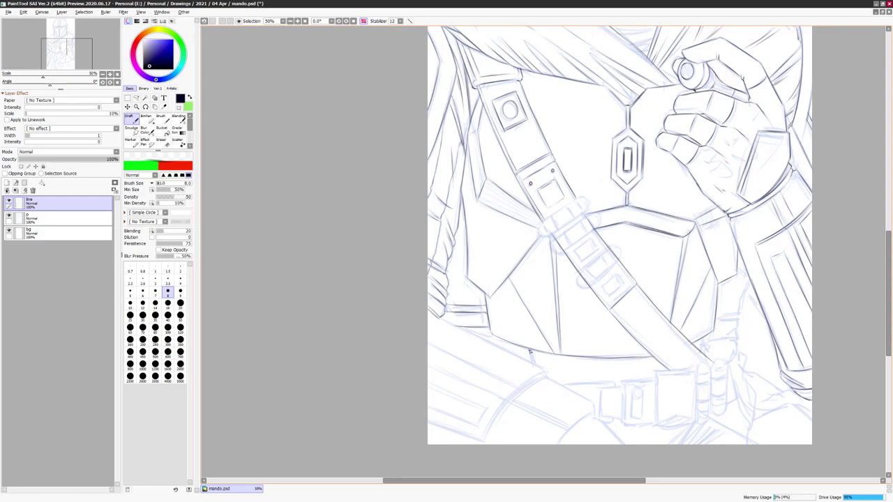
# - Trace the wrinkled waist cloth below the side armour plate, beside the raised arm's gauntlet
pyautogui.moveTo(747, 276); pyautogui.dragTo(738, 314)
pyautogui.scroll(5, 760, 280)
pyautogui.press('h')
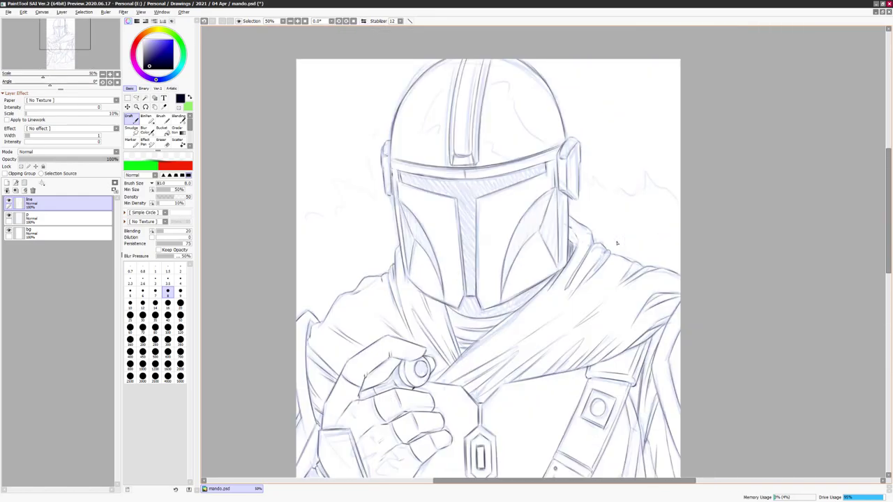
pyautogui.scroll(-6, 821, 203)
pyautogui.press('h')
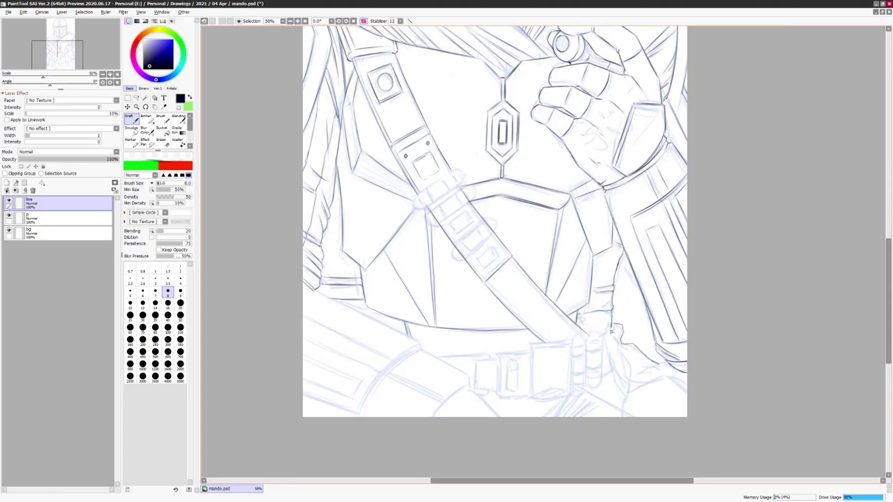
# - Outline the draped cloth below the gauntlet and draw the slanting line that runs from beneath the belt to the canvas edge
pyautogui.press('h')
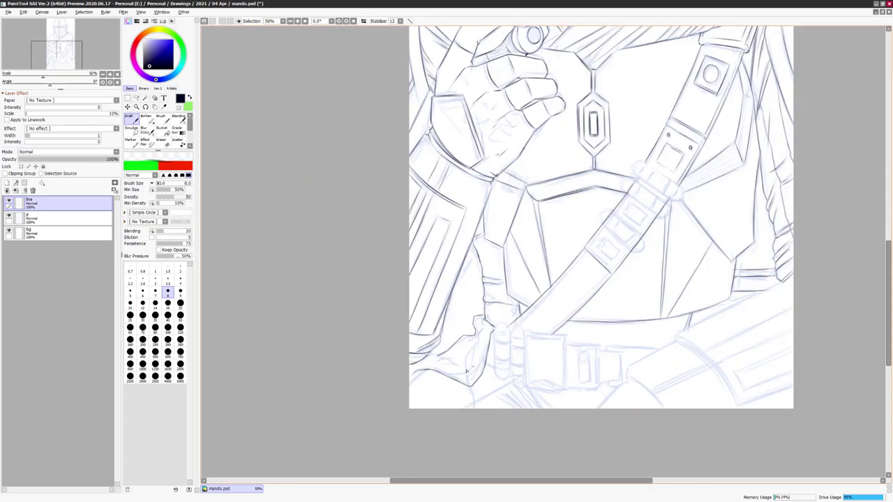
pyautogui.moveTo(478, 327); pyautogui.dragTo(466, 374)
pyautogui.press('h')
pyautogui.moveTo(544, 367); pyautogui.dragTo(585, 390)
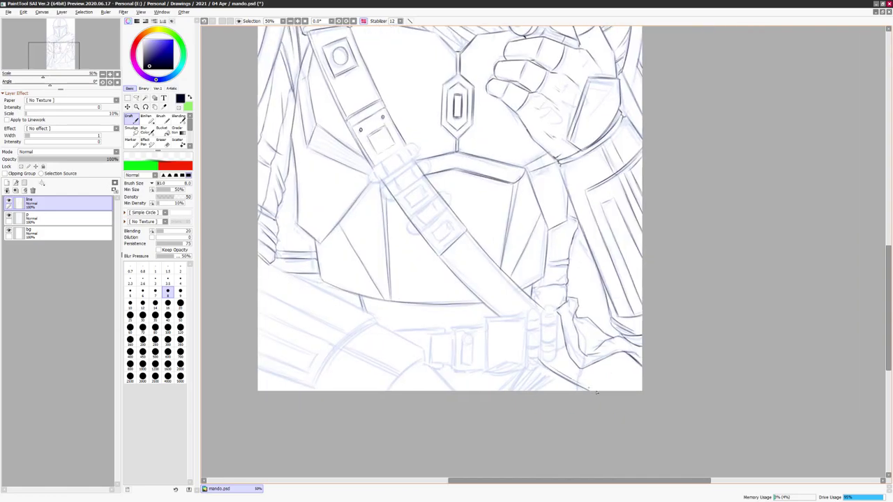
# - Outline the large belt pouch just below the lower end of the strap, including its doubled side edge
pyautogui.press('h')
pyautogui.hscroll(3, 712, 302)
pyautogui.moveTo(471, 335)
pyautogui.mouseDown()
pyautogui.moveTo(512, 342)
pyautogui.moveTo(507, 391)
pyautogui.mouseUp()
pyautogui.moveTo(508, 341); pyautogui.dragTo(503, 392)
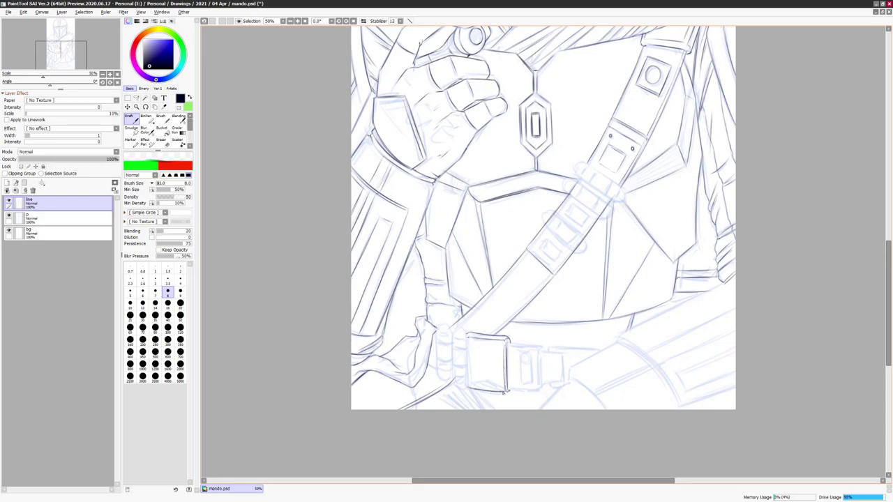
# - Draw the narrow belt box next to the large pouch, with its small circle and slot inside
pyautogui.moveTo(540, 352); pyautogui.dragTo(541, 388)
pyautogui.moveTo(507, 390); pyautogui.dragTo(541, 388)
pyautogui.press('h')
pyautogui.press('h')
pyautogui.moveTo(532, 353)
pyautogui.mouseDown()
pyautogui.moveTo(532, 381)
pyautogui.moveTo(510, 347)
pyautogui.moveTo(543, 365)
pyautogui.moveTo(524, 354)
pyautogui.moveTo(528, 385)
pyautogui.mouseUp()
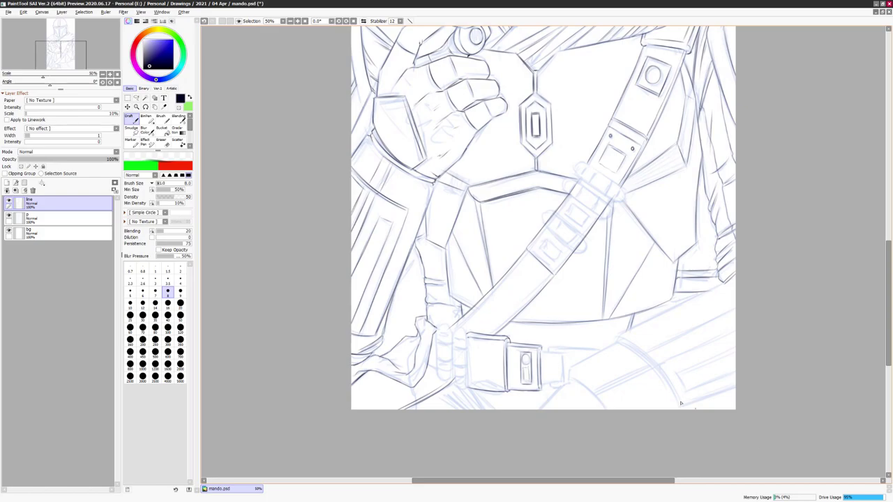
# - Draw the belt's end piece and upper edge beside the narrow box, plus the cloth fold lines under the large pouch
pyautogui.moveTo(562, 356); pyautogui.dragTo(562, 383)
pyautogui.moveTo(565, 347)
pyautogui.mouseDown()
pyautogui.moveTo(604, 347)
pyautogui.moveTo(586, 349)
pyautogui.mouseUp()
pyautogui.moveTo(471, 408)
pyautogui.mouseDown()
pyautogui.moveTo(461, 389)
pyautogui.moveTo(446, 395)
pyautogui.mouseUp()
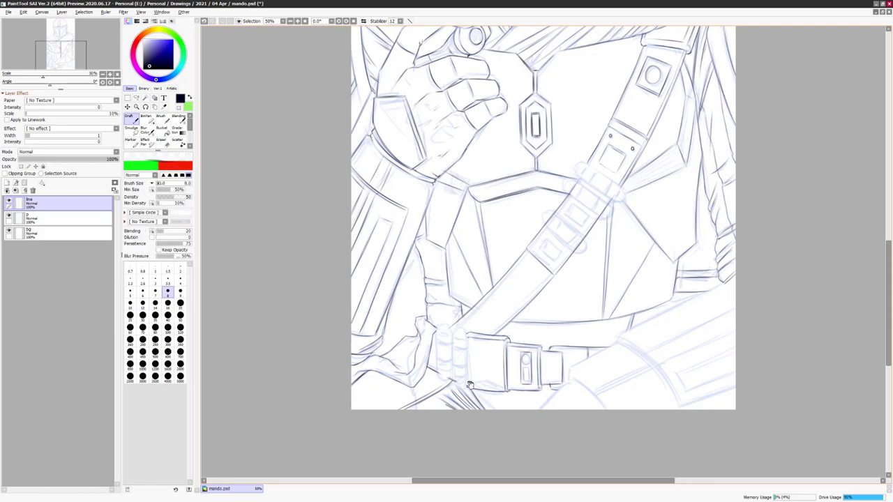
# - Outline the thigh armour plate with its long upper edge, double curved end band and lower edge, and the cloth edges beyond it
pyautogui.press('h')
pyautogui.moveTo(323, 296); pyautogui.dragTo(404, 336)
pyautogui.moveTo(346, 305); pyautogui.dragTo(477, 384)
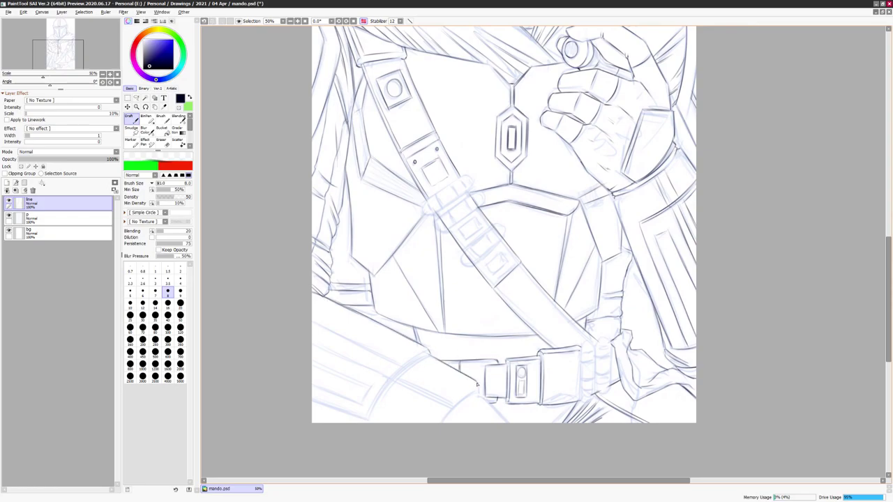
pyautogui.press('h')
pyautogui.moveTo(613, 351); pyautogui.dragTo(653, 399)
pyautogui.moveTo(599, 334); pyautogui.dragTo(643, 372)
pyautogui.moveTo(642, 372); pyautogui.dragTo(661, 401)
pyautogui.press('h')
pyautogui.moveTo(414, 381); pyautogui.dragTo(362, 398)
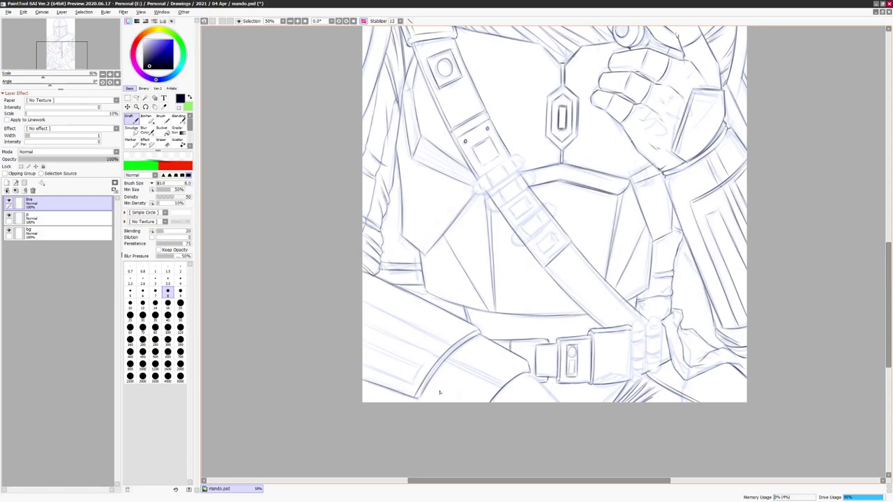
# - Draw the long inset panel lines inside the thigh plate and the remaining leg cloth lines below the belt
pyautogui.moveTo(365, 303); pyautogui.dragTo(460, 351)
pyautogui.moveTo(364, 321); pyautogui.dragTo(437, 356)
pyautogui.moveTo(364, 323)
pyautogui.mouseDown()
pyautogui.moveTo(419, 349)
pyautogui.moveTo(411, 383)
pyautogui.mouseUp()
pyautogui.moveTo(360, 343); pyautogui.dragTo(498, 383)
pyautogui.moveTo(445, 358)
pyautogui.mouseDown()
pyautogui.moveTo(502, 387)
pyautogui.moveTo(487, 404)
pyautogui.moveTo(519, 375)
pyautogui.mouseUp()
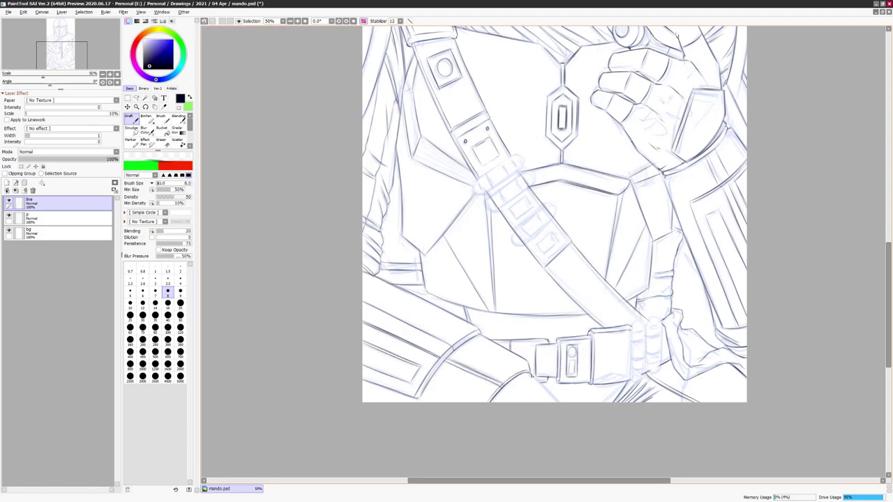
pyautogui.press('h')
pyautogui.press('h')
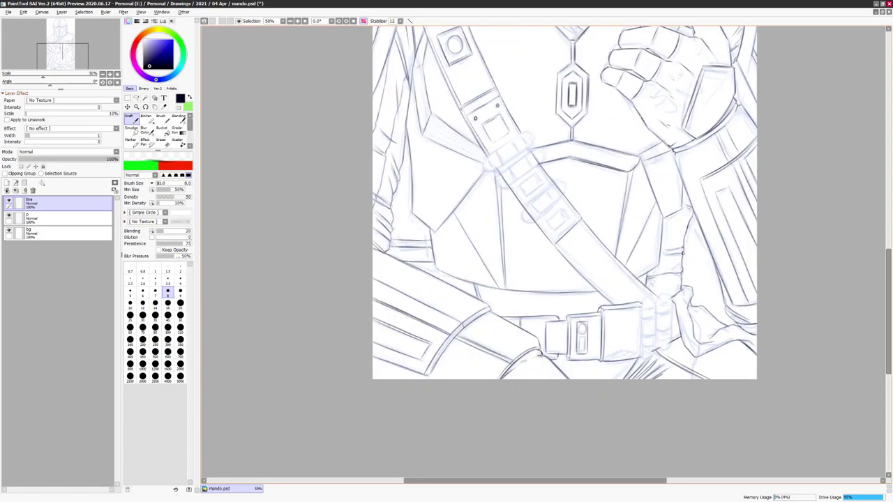
# - On a new layer, draw a small tilted rectangle inside the strap, just below its riveted panel
pyautogui.press('h')
pyautogui.scroll(5, 699, 305)
pyautogui.hotkey('ctrl', 'shift', 'n')
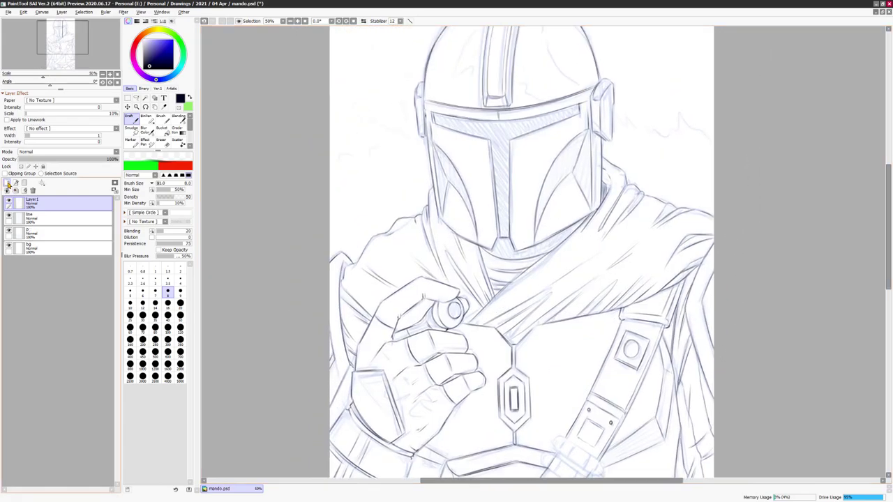
pyautogui.scroll(-3, 603, 281)
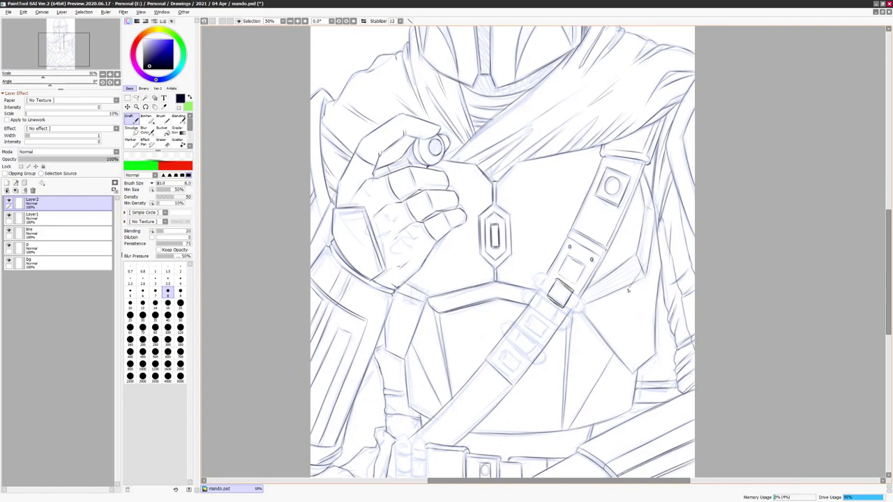
# - Duplicate the small rectangle onto four more layers and space the copies down the strap to its end panel
pyautogui.hotkey('ctrl', 't')
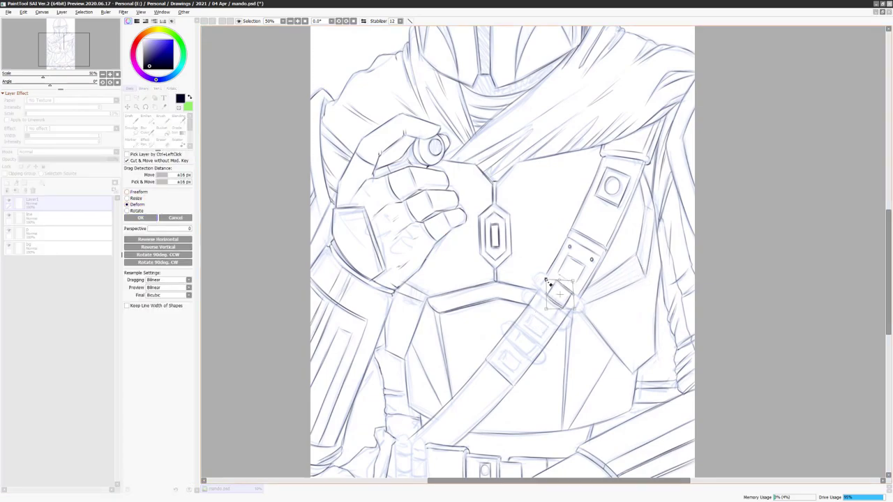
pyautogui.hotkey('ctrl', 'shift', 'n')
pyautogui.hotkey('ctrl', 'v')
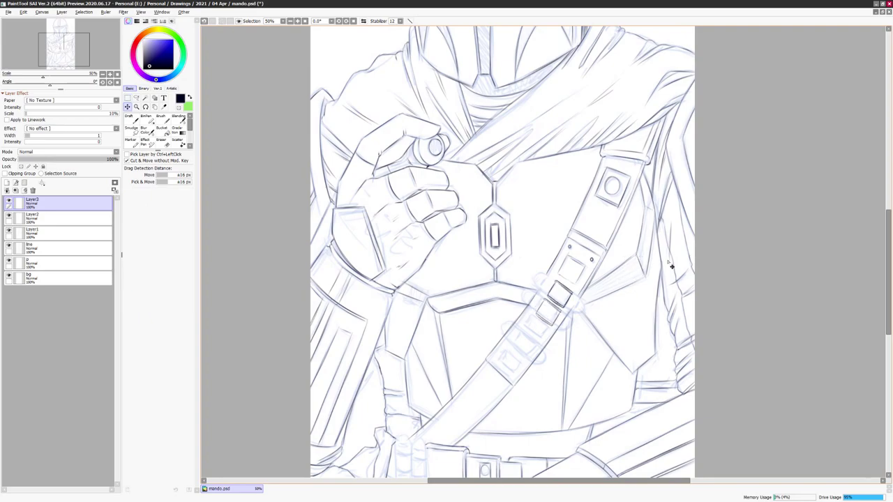
pyautogui.hotkey('ctrl', 'v')
pyautogui.hotkey('ctrl', 'v')
pyautogui.hotkey('ctrl', 't')
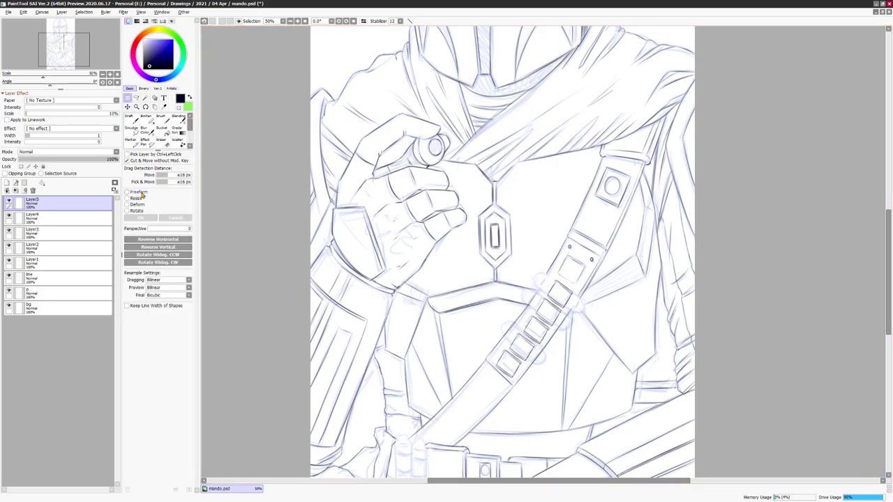
# - Merge the four copied rectangle layers down into Layer1 and lower that layer's opacity to 50%
pyautogui.press('Down')
pyautogui.press('Down')
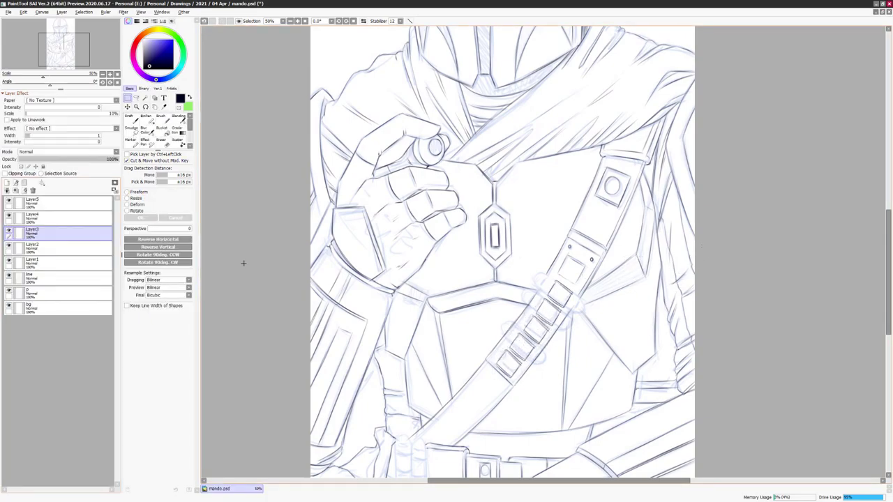
pyautogui.press('Down')
pyautogui.click(35, 204)
pyautogui.hotkey('ctrl', 'e')
pyautogui.hotkey('ctrl', 'e')
pyautogui.hotkey('ctrl', 'e')
pyautogui.hotkey('ctrl', 'e')
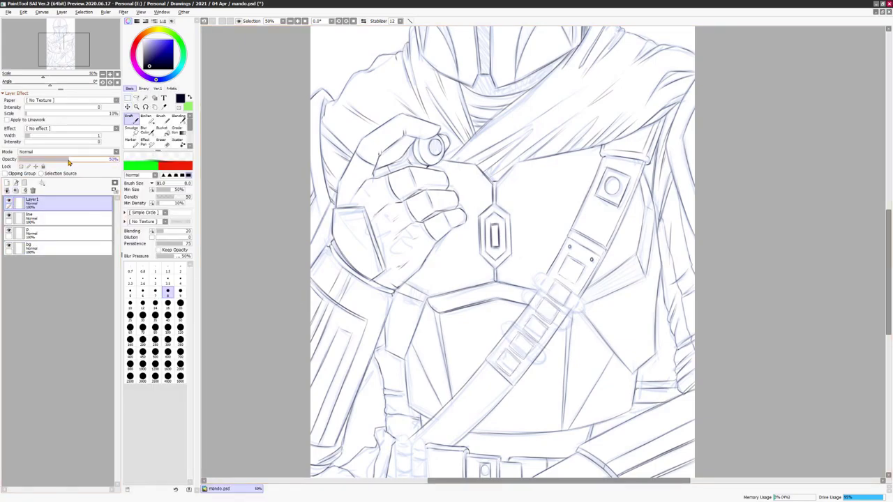
# - On a new layer with the sketch hidden, draw rounded pouches over the strap's guide rectangles, and remove the guide layer
pyautogui.hotkey('ctrl', 'shift', 'n')
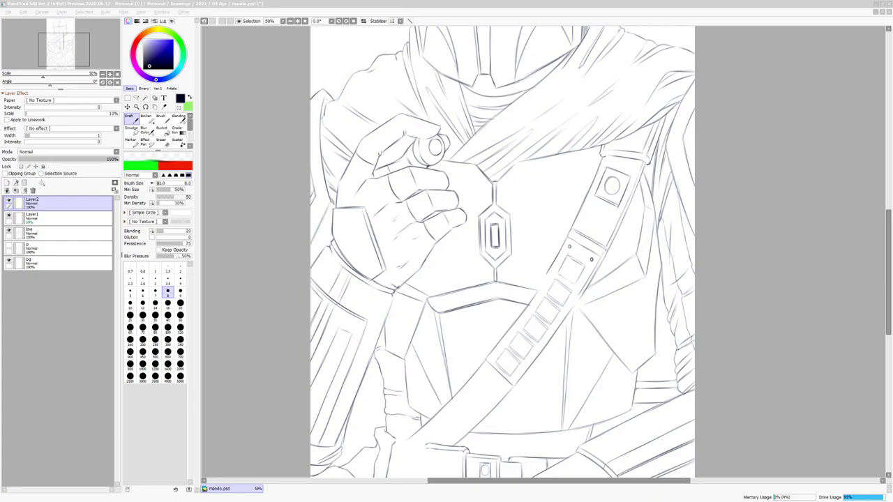
pyautogui.moveTo(693, 308); pyautogui.dragTo(684, 303)
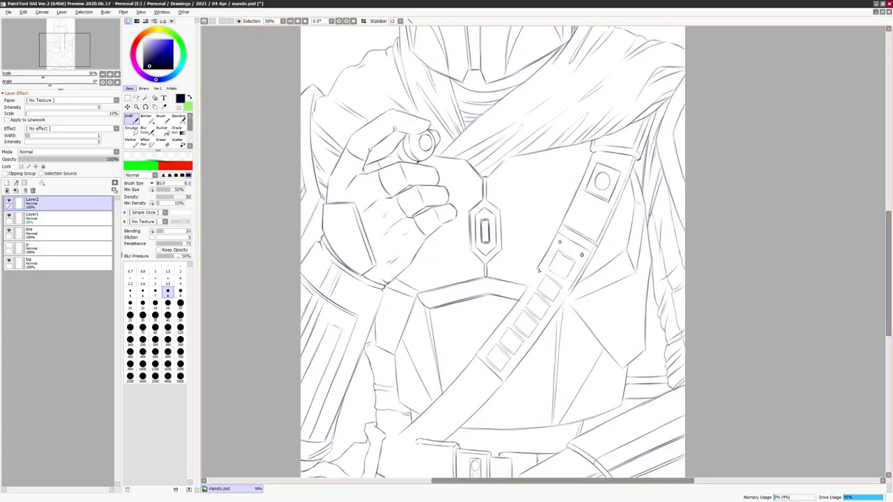
pyautogui.press('h')
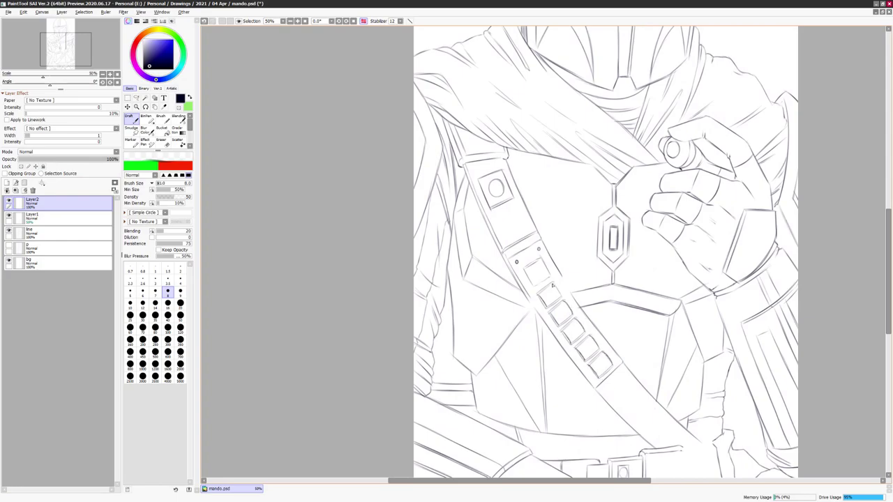
pyautogui.press('h')
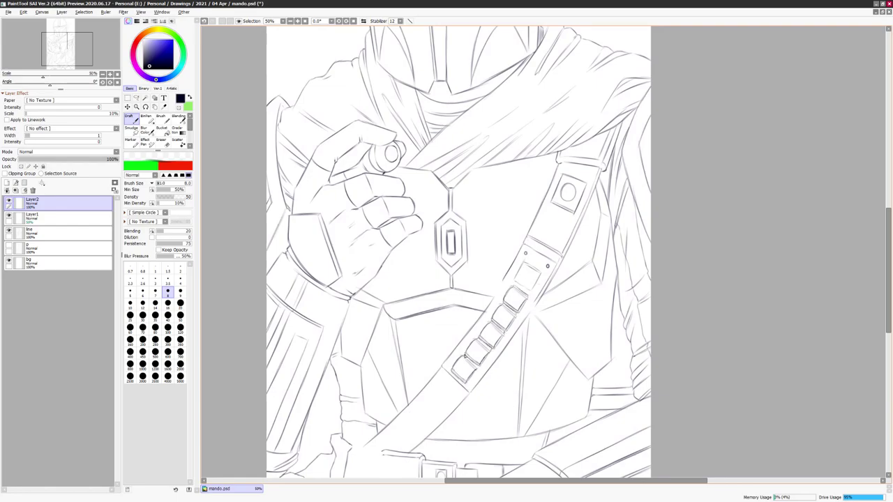
pyautogui.hotkey('ctrl', 'e')
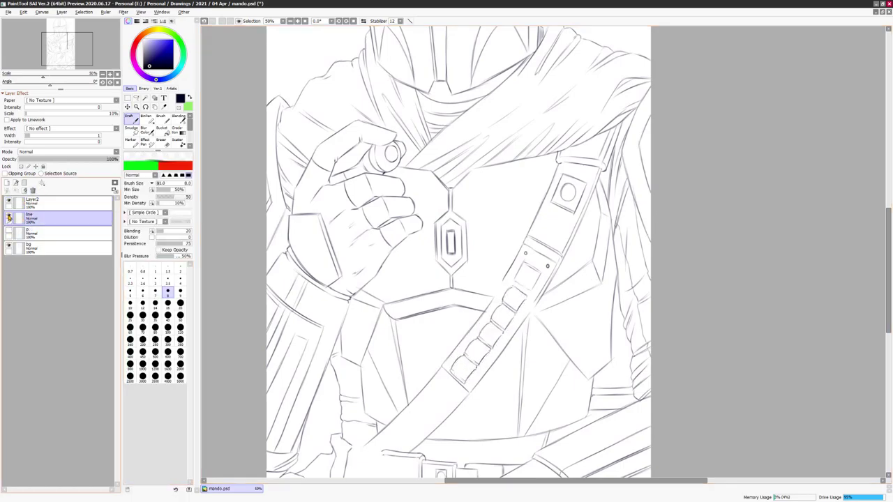
# - With the sketch shown, draw two parallel lines across the strap above the rounded pouches and merge them into Layer2
pyautogui.moveTo(534, 293); pyautogui.dragTo(493, 320)
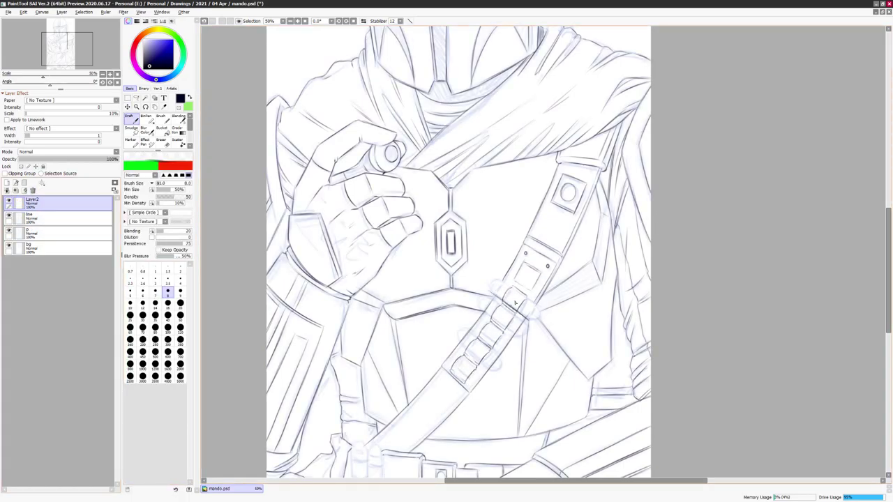
pyautogui.hotkey('ctrl', 'shift', 'n')
pyautogui.press('ctrl')
pyautogui.hotkey('ctrl', 'e')
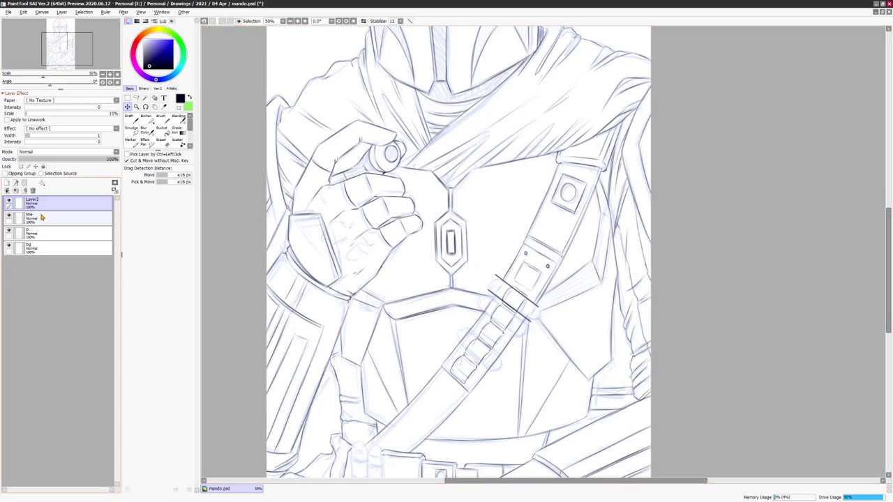
# - Close the two lines across the strap into a rounded capsule and add band lines near its ends
pyautogui.press('ctrl')
pyautogui.press('ctrl')
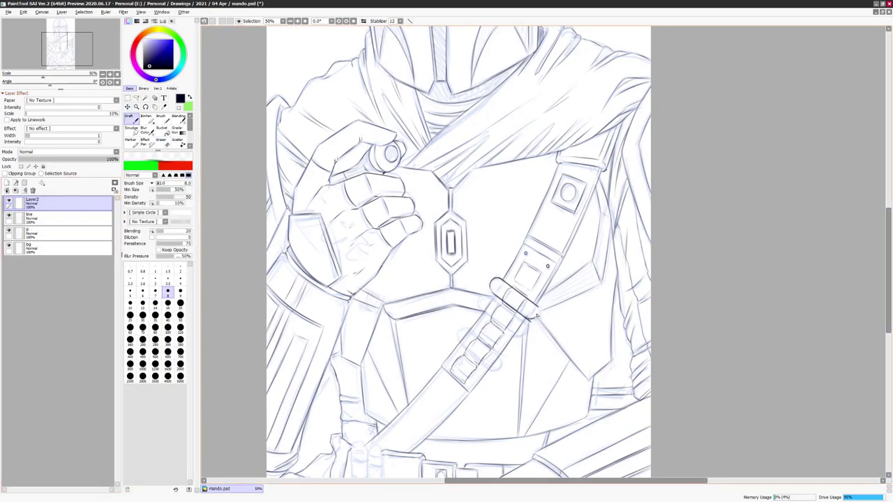
pyautogui.moveTo(532, 317); pyautogui.dragTo(509, 300)
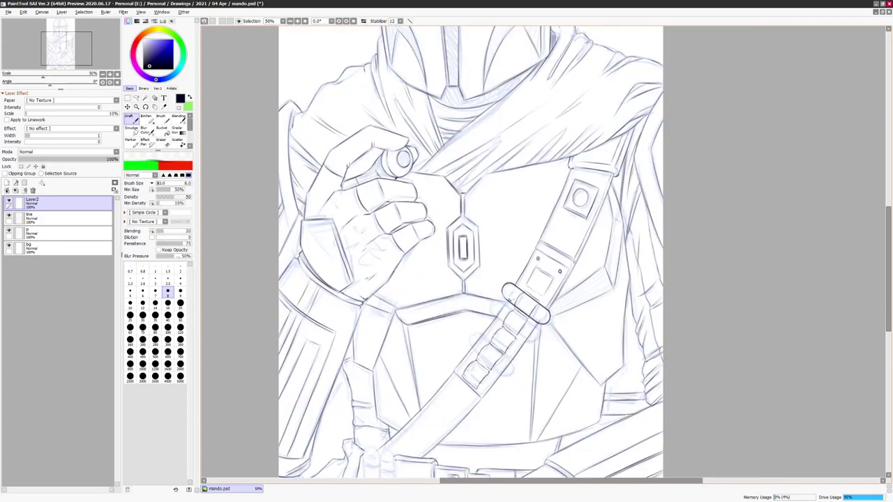
pyautogui.press('e')
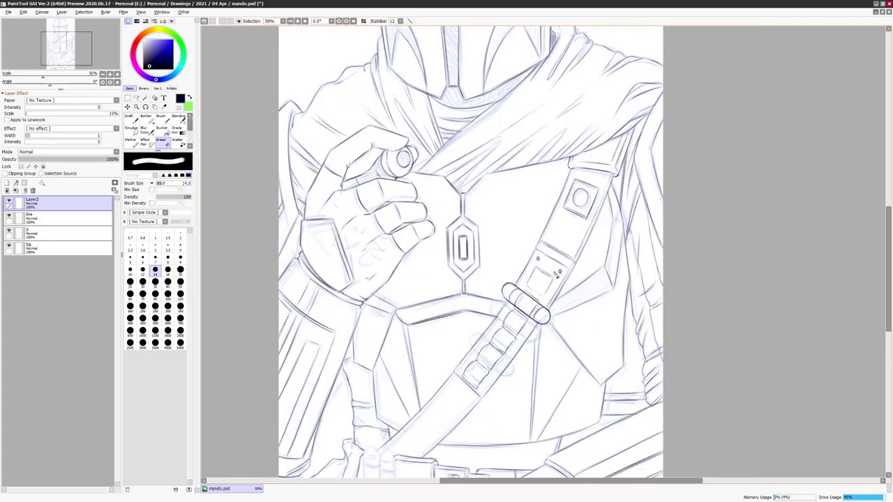
# - Duplicate the capsule twice, space the copies down the strap over the pouches, and merge them into Layer2
pyautogui.press('ctrl')
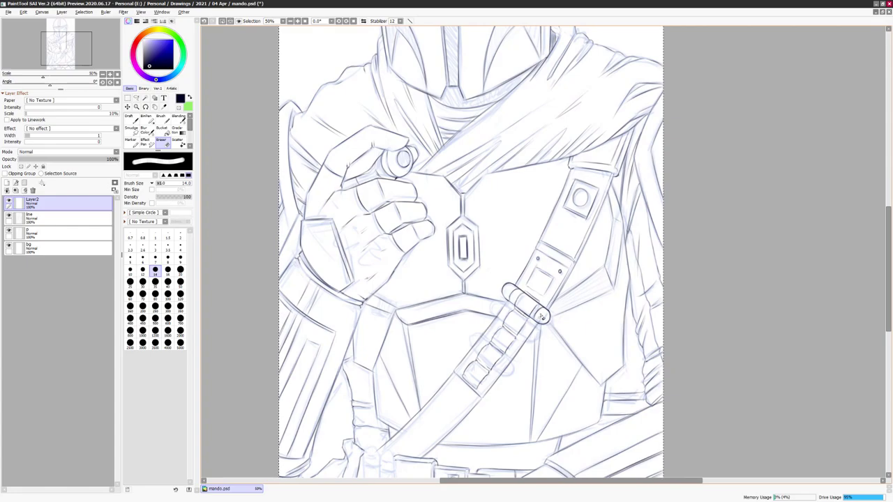
pyautogui.hotkey('ctrl', 'v')
pyautogui.moveTo(586, 325); pyautogui.dragTo(551, 395)
pyautogui.hotkey('ctrl', 'v')
pyautogui.hotkey('ctrl', 't')
pyautogui.press('Return')
pyautogui.press('e')
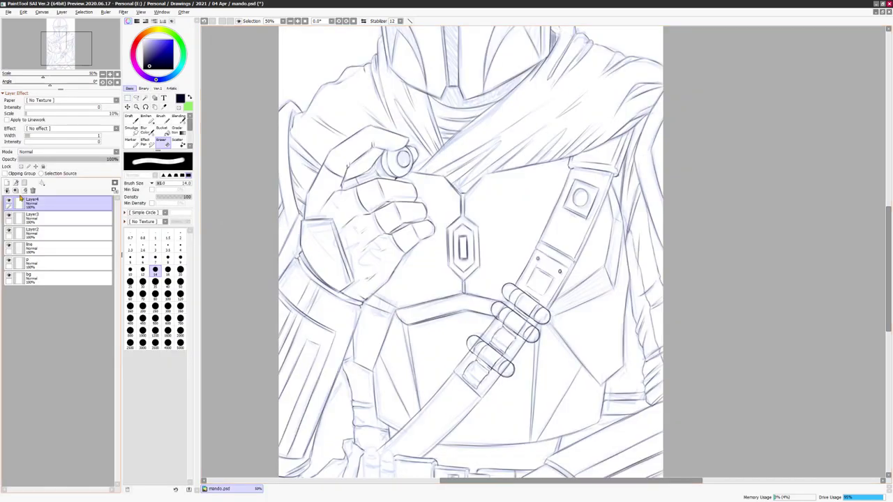
pyautogui.hotkey('ctrl', 'e')
pyautogui.hotkey('ctrl', 'e')
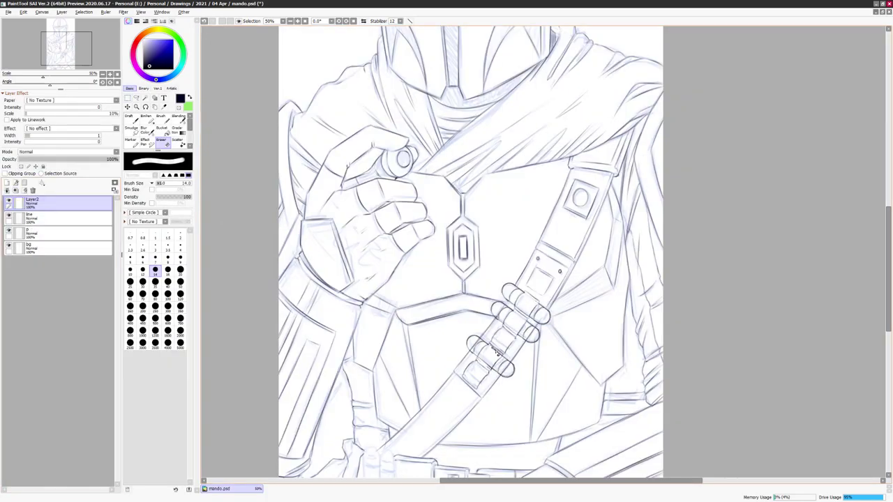
# - Erase the strap and armour lines behind the three capsules on the line layer and merge Layer2 into it
pyautogui.press('pagedown')
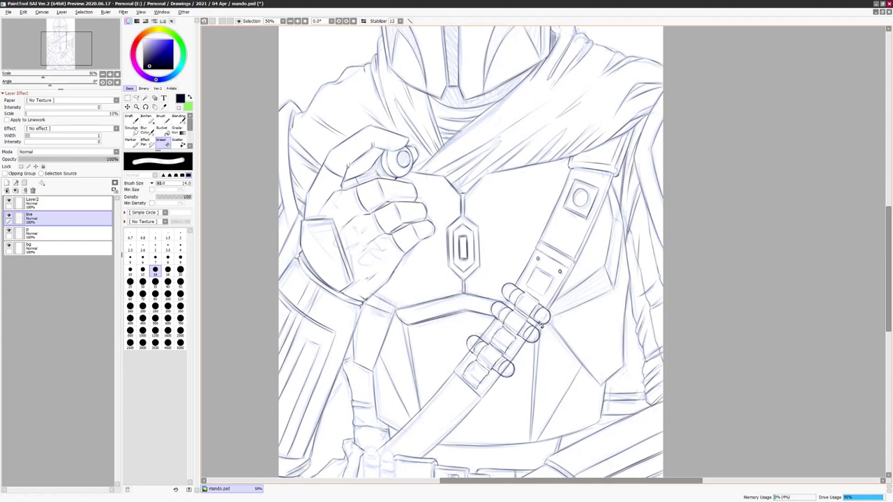
pyautogui.click(9, 203)
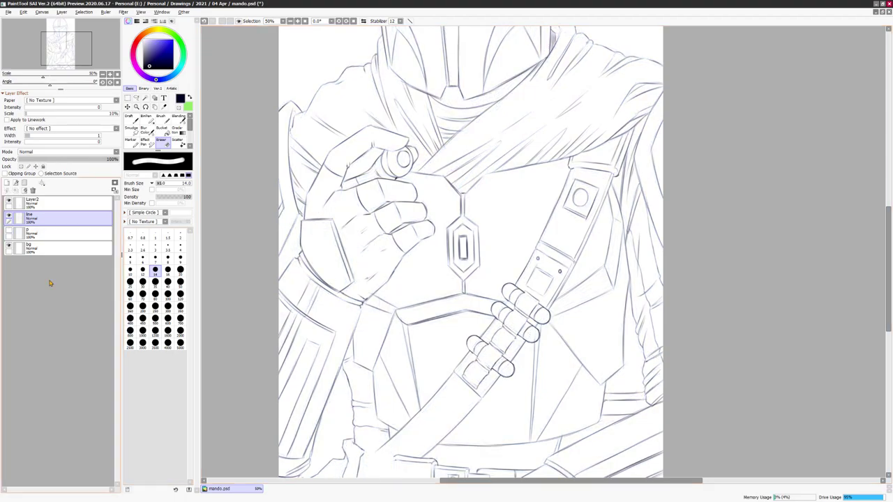
pyautogui.click(32, 201)
pyautogui.click(32, 190)
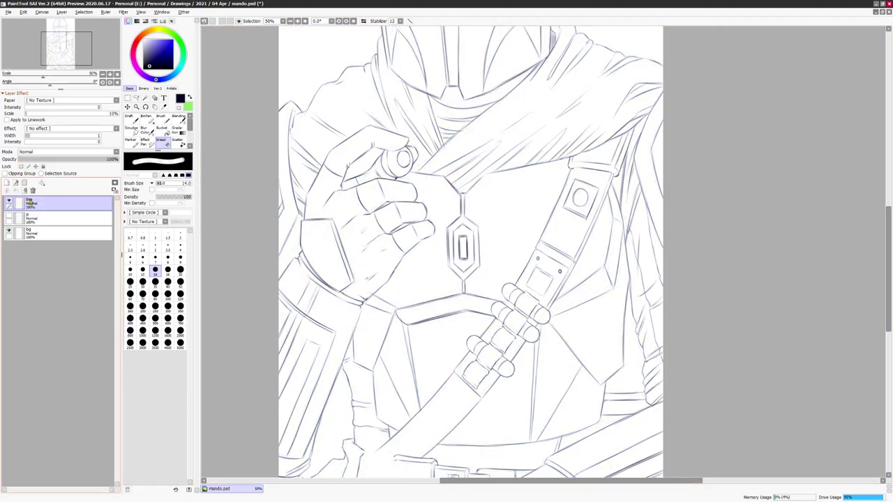
pyautogui.press('n')
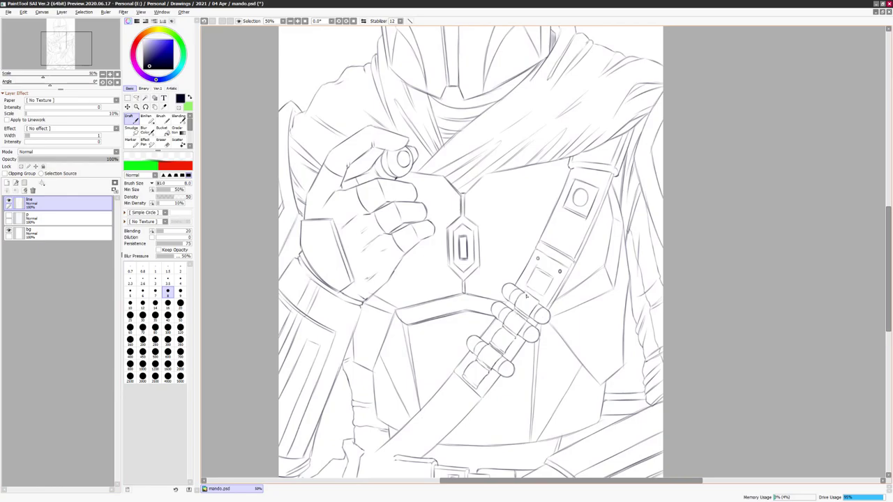
pyautogui.press('h')
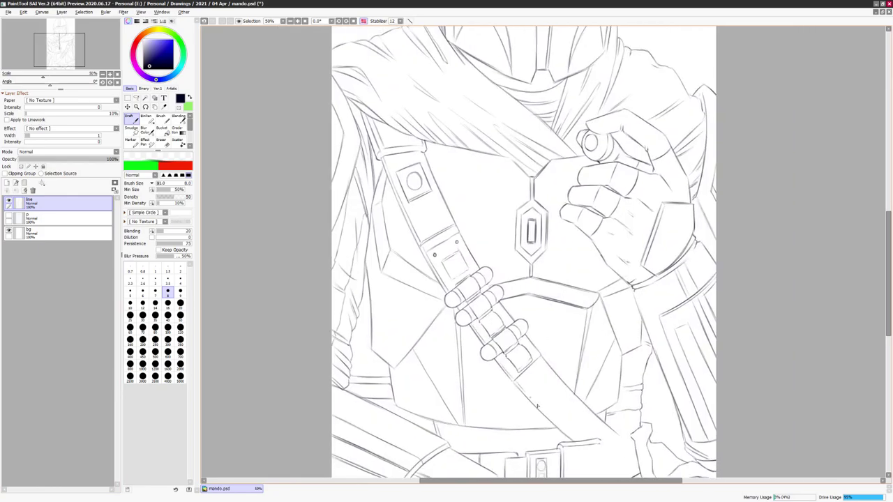
pyautogui.press('h')
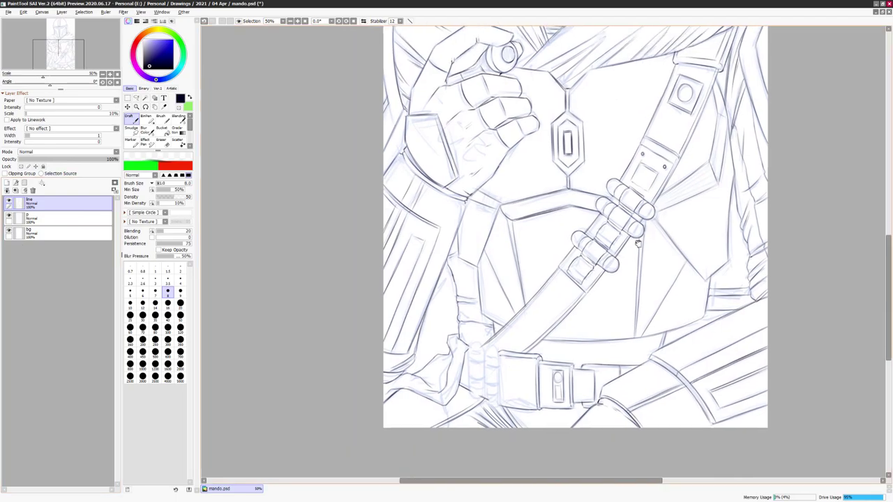
# - Place a copied capsule upright at the belt beside the large pouch, and duplicate it once next to it
pyautogui.hotkey('ctrl', 't')
pyautogui.moveTo(484, 384); pyautogui.dragTo(563, 333)
pyautogui.press('Return')
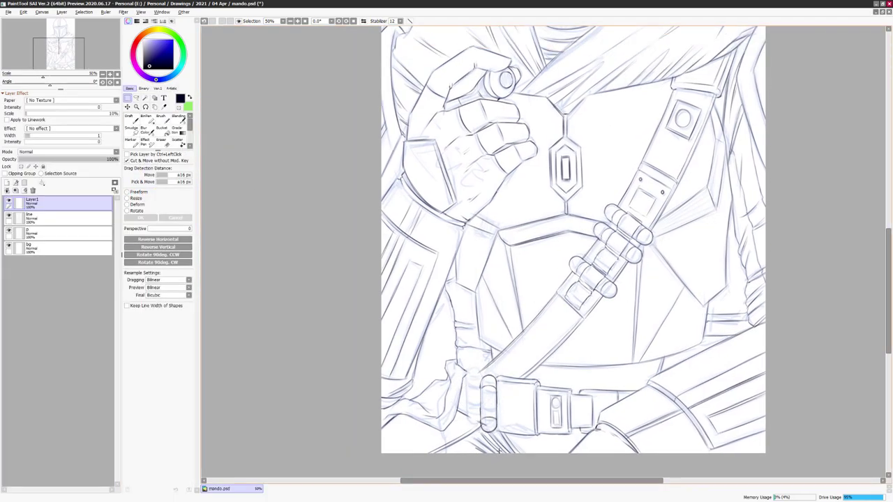
pyautogui.hotkey('ctrl', 'c')
pyautogui.hotkey('ctrl', 'v')
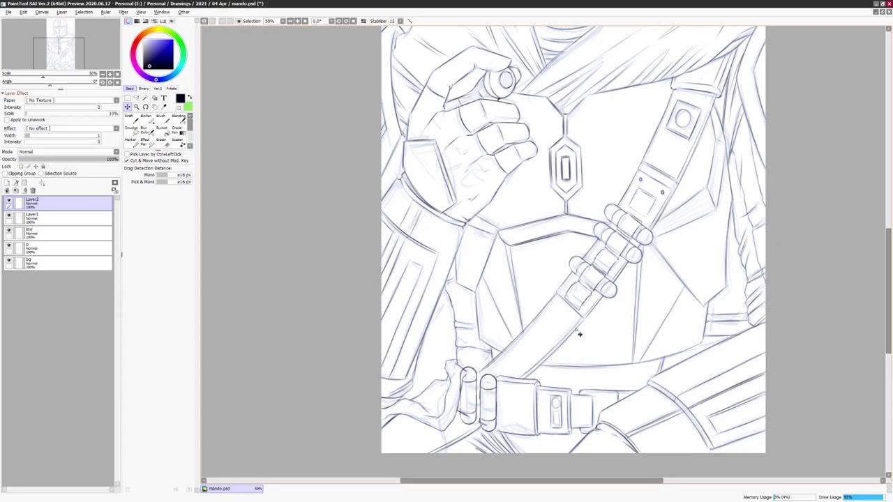
# - Align the second belt capsule against the first, clean up their overlap, and merge Layer2 into Layer1
pyautogui.press('e')
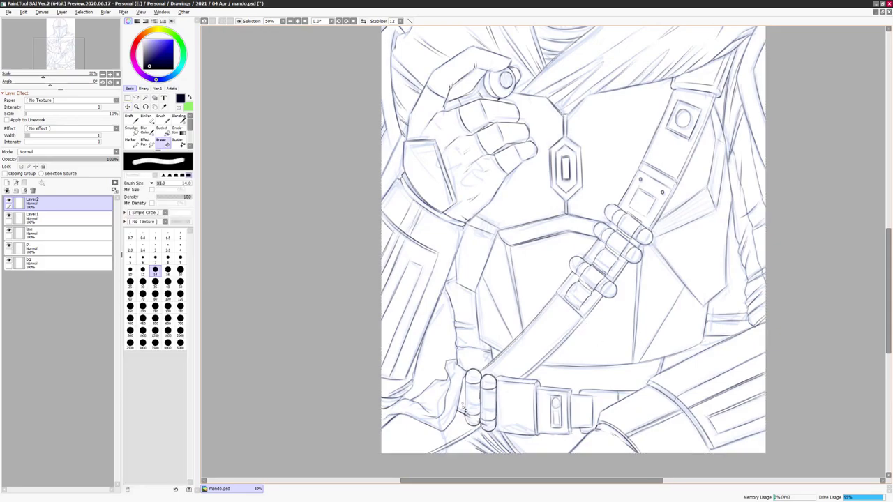
pyautogui.press('pagedown')
pyautogui.press('b')
pyautogui.hotkey('ctrl', 'e')
pyautogui.press('n')
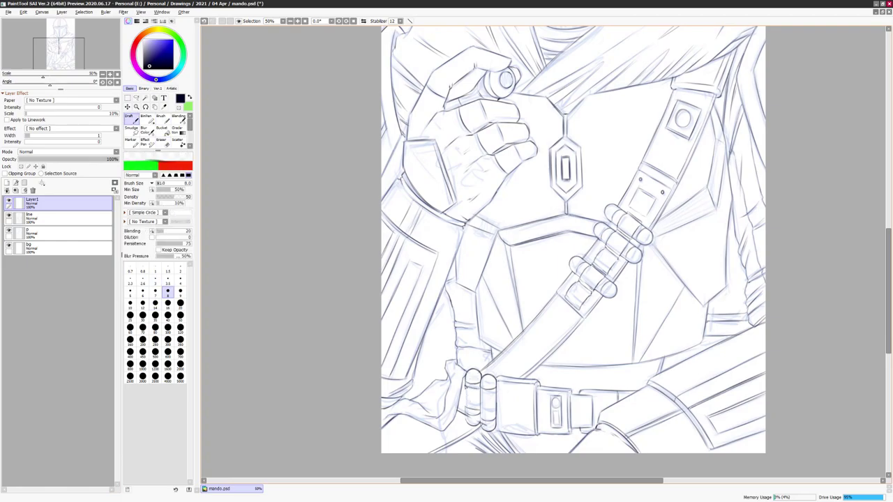
# - Erase the lines behind the belt capsules, merge Layer1 into the line layer, and hide the sketch
pyautogui.press('e')
pyautogui.click(32, 190)
pyautogui.scroll(-3, 517, 327)
pyautogui.scroll(4, 517, 328)
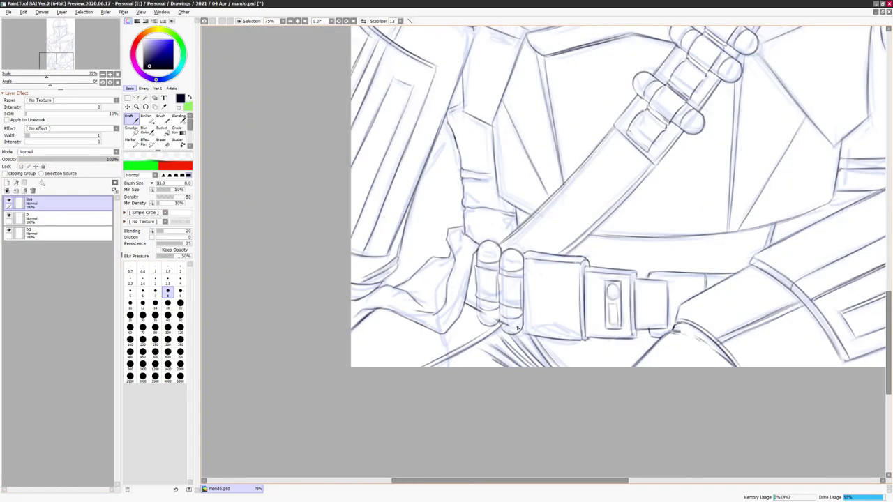
pyautogui.hotkey('ctrl', 'z')
pyautogui.press('e')
pyautogui.hotkey('ctrl', 'y')
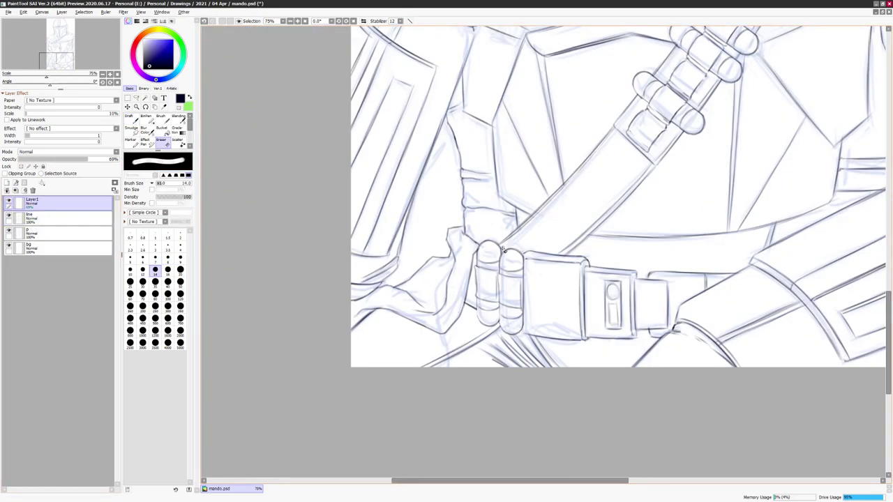
pyautogui.scroll(-2, 558, 279)
pyautogui.press('n')
pyautogui.scroll(2, 544, 362)
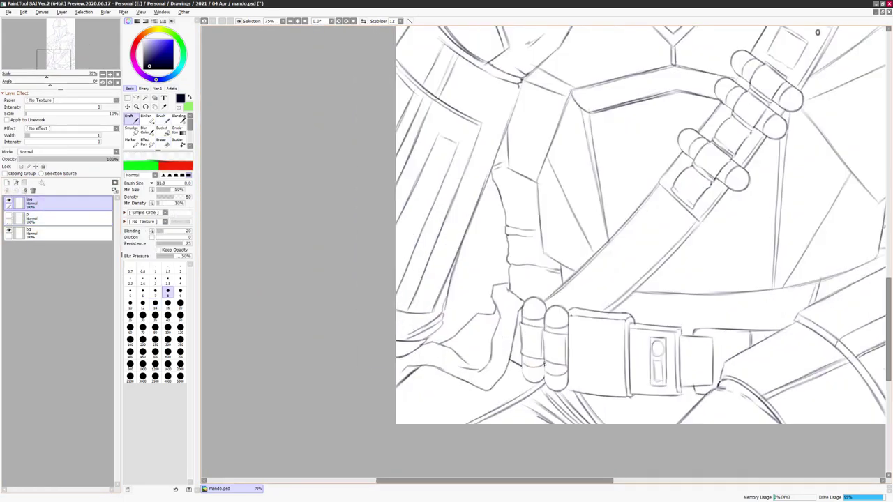
# - Examine the whole figure's line art for flaws in both normal and mirrored view
pyautogui.scroll(-3, 522, 366)
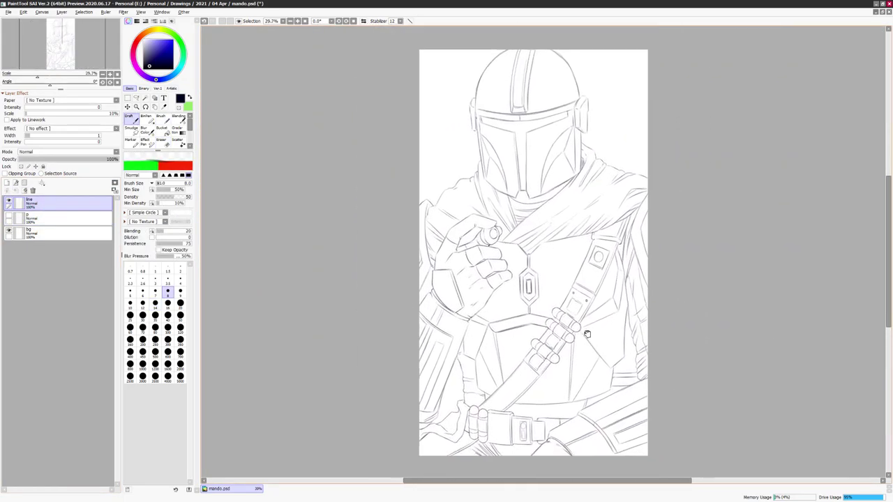
pyautogui.scroll(-1, 543, 149)
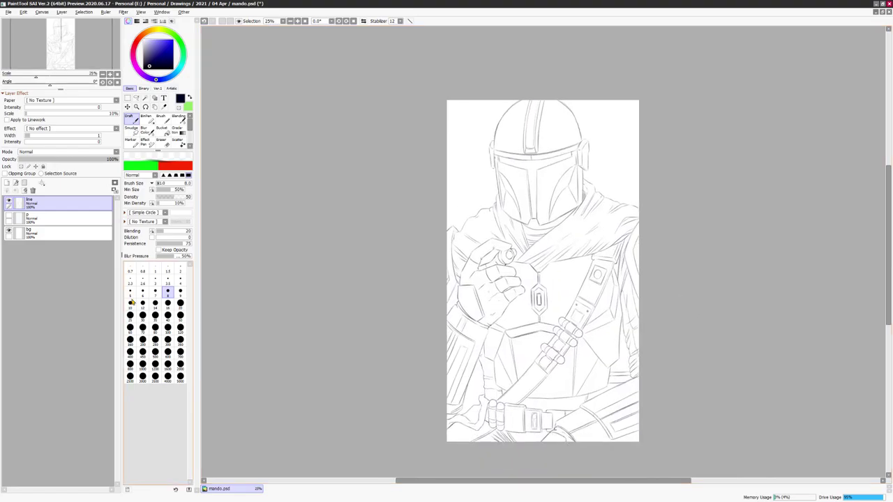
pyautogui.press('h')
pyautogui.press('e')
pyautogui.press('h')
pyautogui.press('n')
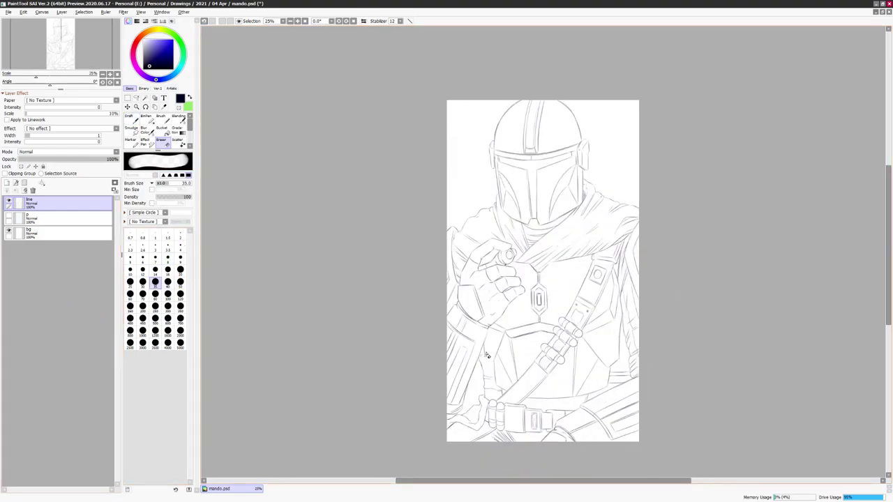
pyautogui.scroll(1, 508, 346)
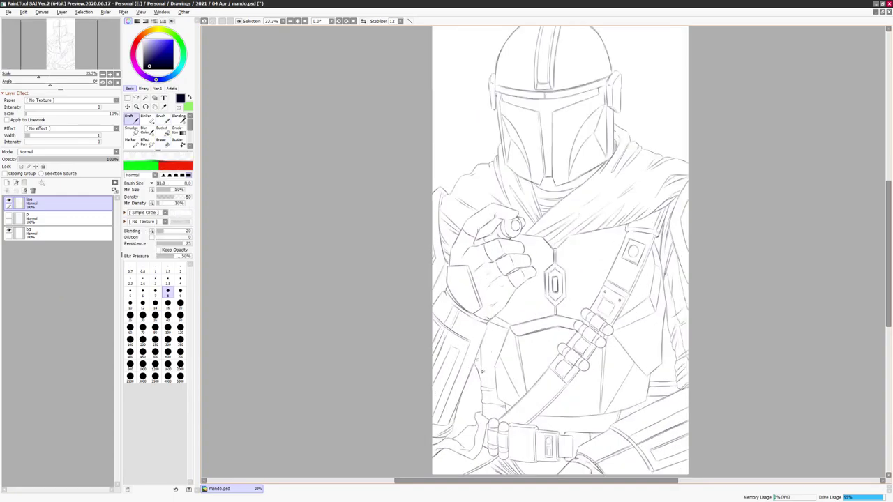
pyautogui.press('h')
pyautogui.press('h')
pyautogui.scroll(-1, 623, 311)
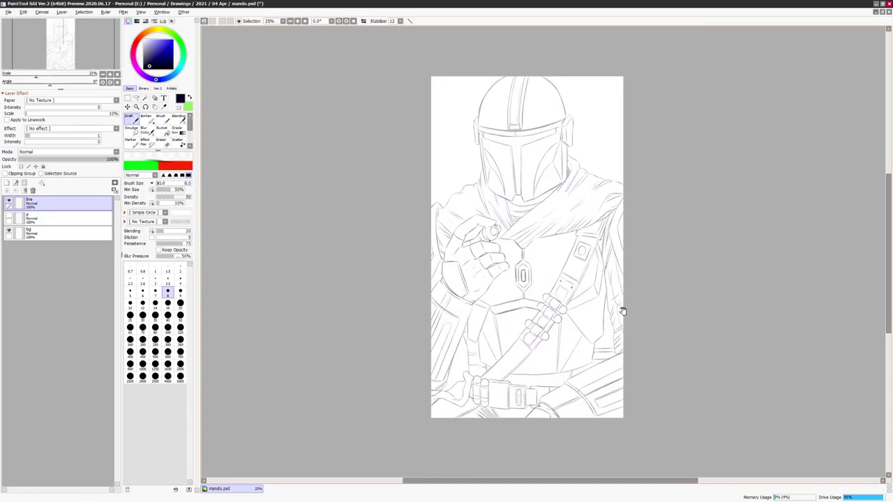
pyautogui.scroll(1, 622, 311)
pyautogui.scroll(-1, 510, 279)
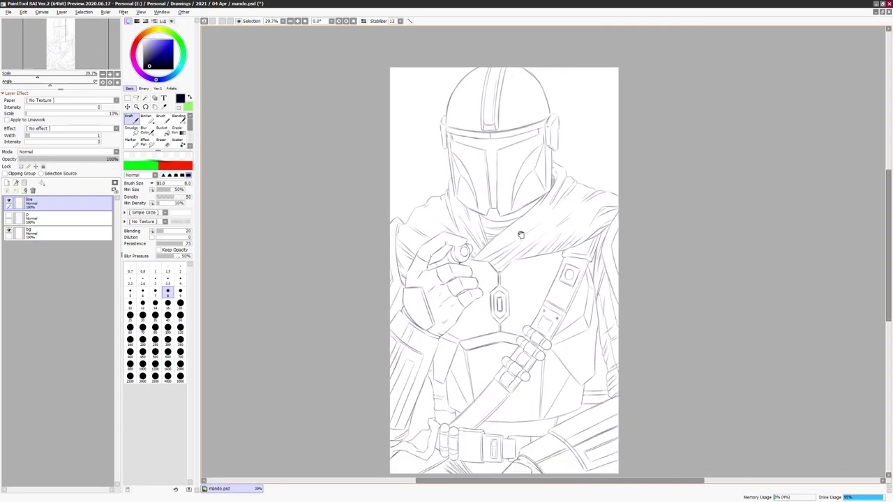
pyautogui.press('h')
pyautogui.scroll(1, 683, 258)
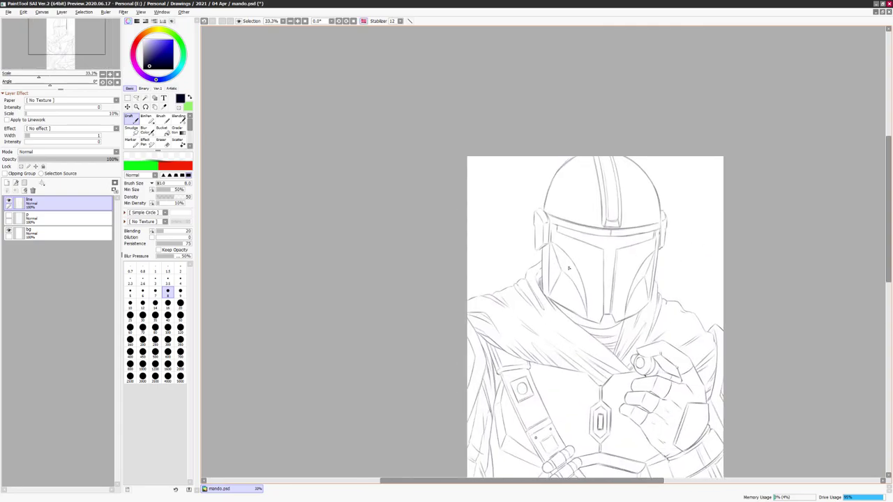
# - Erase and redraw the helmet's dome outline on its narrower side, checking the curve in mirrored view
pyautogui.press('e')
pyautogui.press('n')
pyautogui.press('e')
pyautogui.press('h')
pyautogui.press('h')
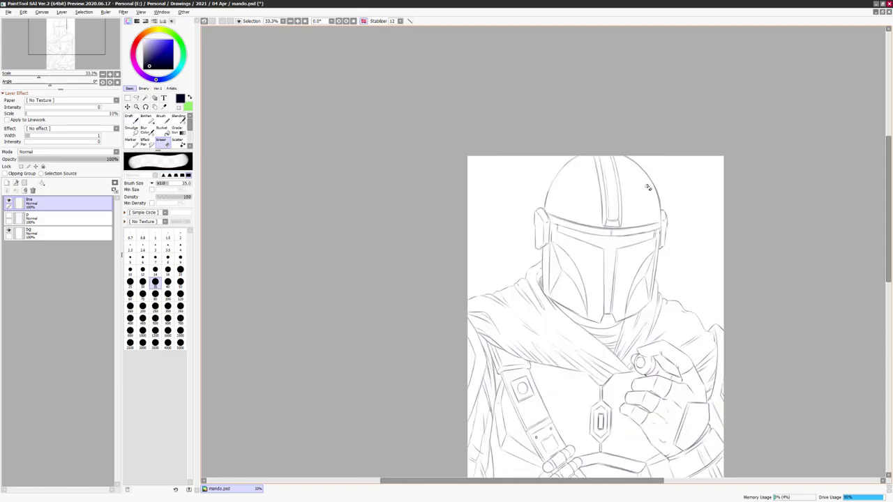
pyautogui.scroll(-1, 648, 187)
pyautogui.press('h')
pyautogui.press('h')
pyautogui.scroll(1, 689, 223)
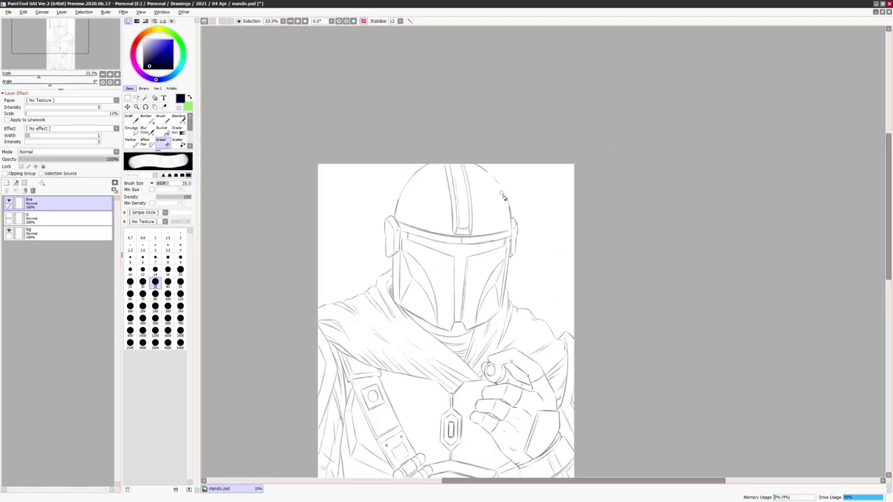
pyautogui.press('n')
pyautogui.press('b')
pyautogui.press('h')
pyautogui.moveTo(578, 177); pyautogui.dragTo(468, 134)
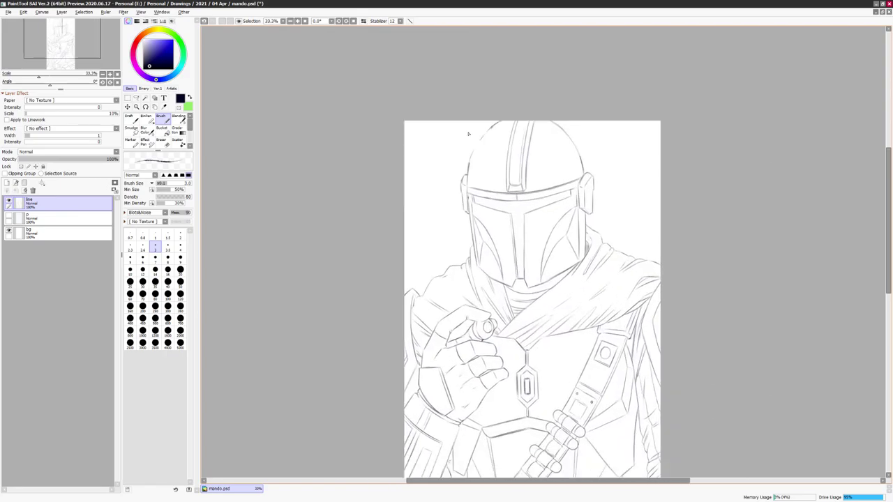
pyautogui.press('n')
pyautogui.press('h')
pyautogui.press('h')
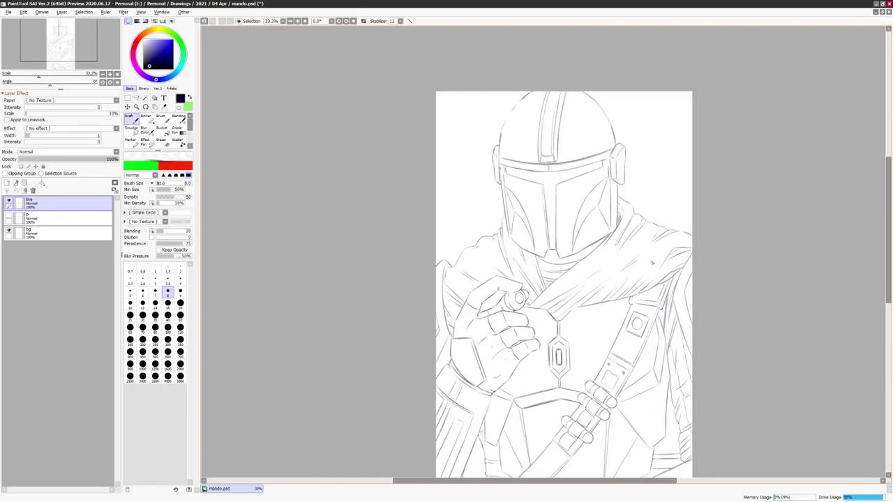
# - On a new layer, select the T-shaped visor area and fill it with dark diagonal hatching
pyautogui.click(8, 183)
pyautogui.scroll(1, 579, 210)
pyautogui.press('w')
pyautogui.click(626, 170)
pyautogui.press('n')
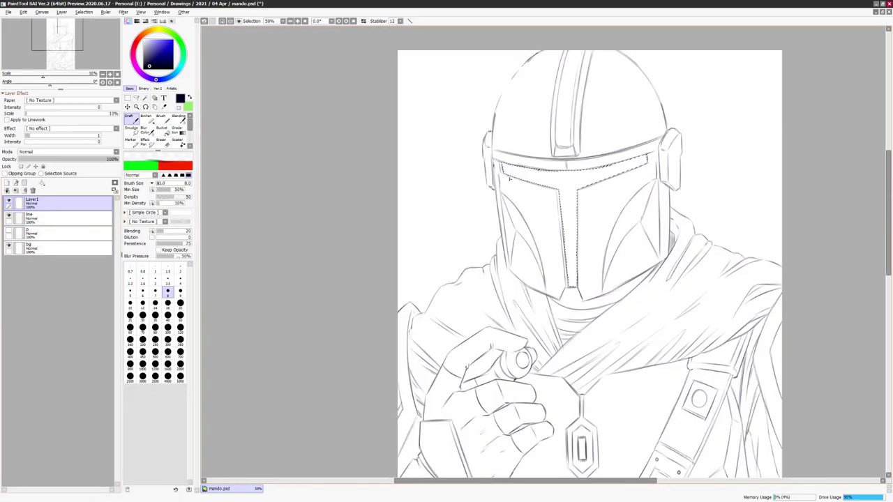
pyautogui.moveTo(574, 240); pyautogui.dragTo(570, 282)
pyautogui.moveTo(576, 188)
pyautogui.mouseDown()
pyautogui.moveTo(566, 230)
pyautogui.moveTo(556, 184)
pyautogui.moveTo(571, 202)
pyautogui.mouseUp()
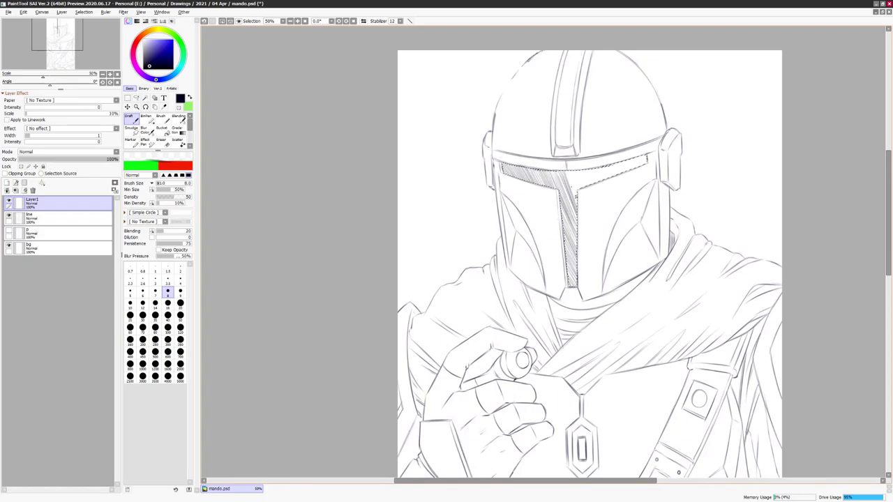
pyautogui.moveTo(625, 174); pyautogui.dragTo(643, 168)
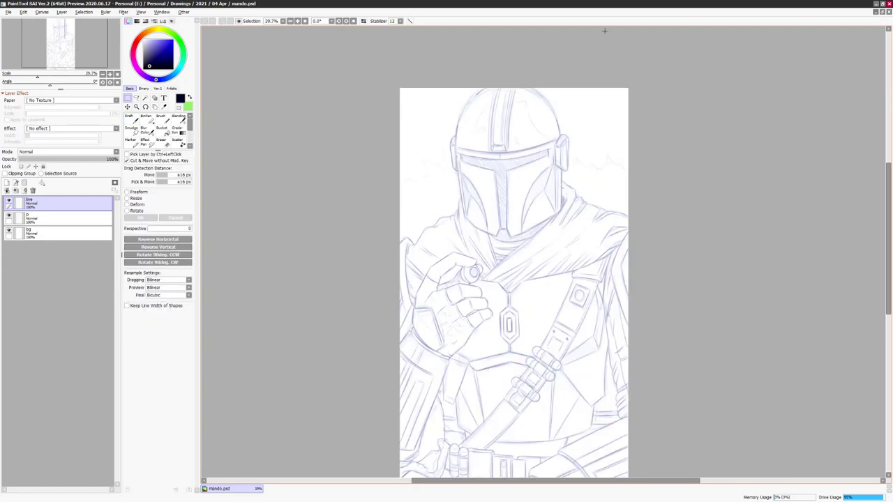
# - Select the helmet's central crest lines, adjust their shape with a transform, and compare before and after
pyautogui.scroll(3, 602, 135)
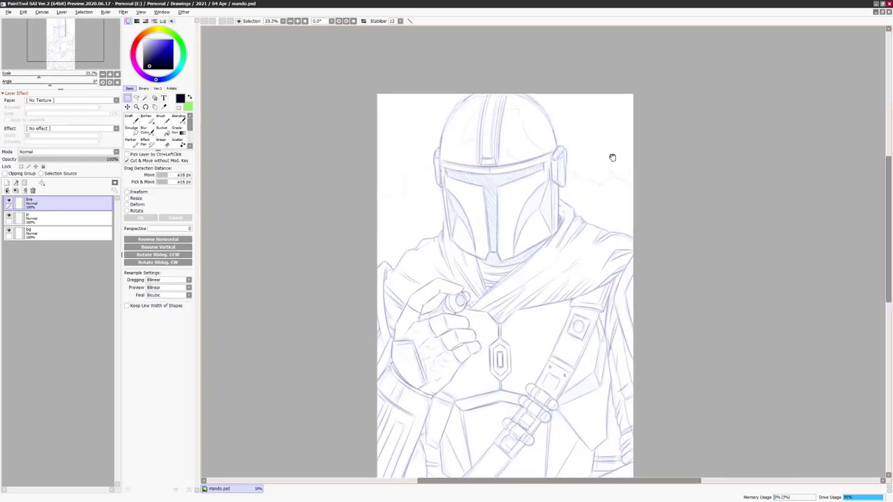
pyautogui.moveTo(513, 156); pyautogui.dragTo(499, 273)
pyautogui.hotkey('ctrl', 't')
pyautogui.hscroll(-2, 493, 163)
pyautogui.moveTo(586, 167); pyautogui.dragTo(626, 169)
pyautogui.moveTo(620, 221); pyautogui.dragTo(579, 227)
pyautogui.press('Return')
pyautogui.press('h')
pyautogui.hotkey('ctrl', 'z')
pyautogui.hotkey('ctrl', 'y')
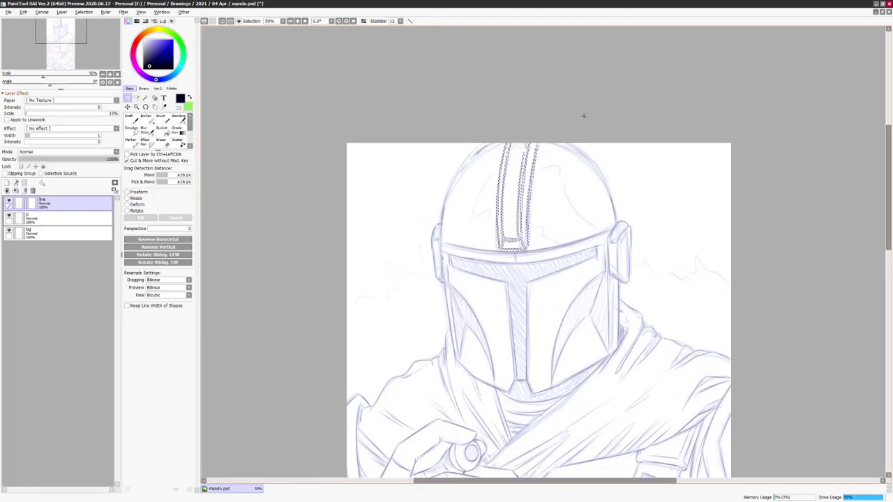
# - On the p layer, select the helmet's central crest freehand, adjust it with a transform, and clear the selection
pyautogui.click(36, 220)
pyautogui.moveTo(531, 122); pyautogui.dragTo(528, 224)
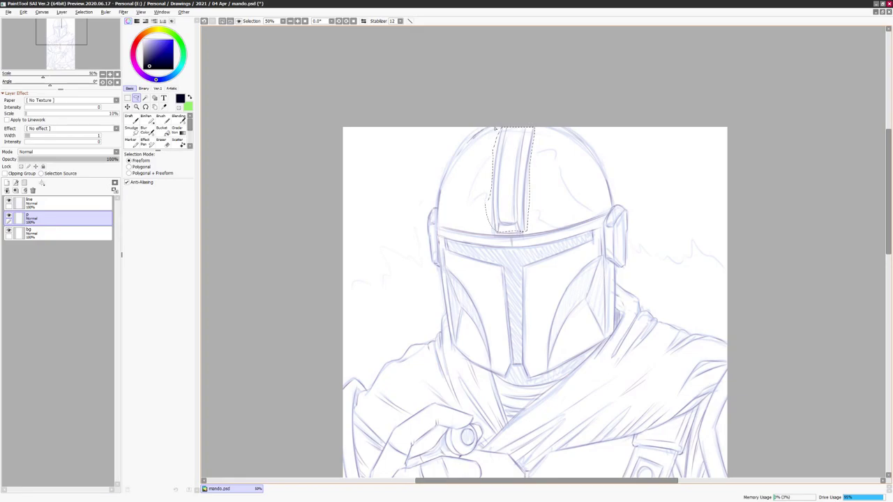
pyautogui.hotkey('ctrl', 't')
pyautogui.press('Return')
pyautogui.hotkey('ctrl', 'd')
pyautogui.press('e')
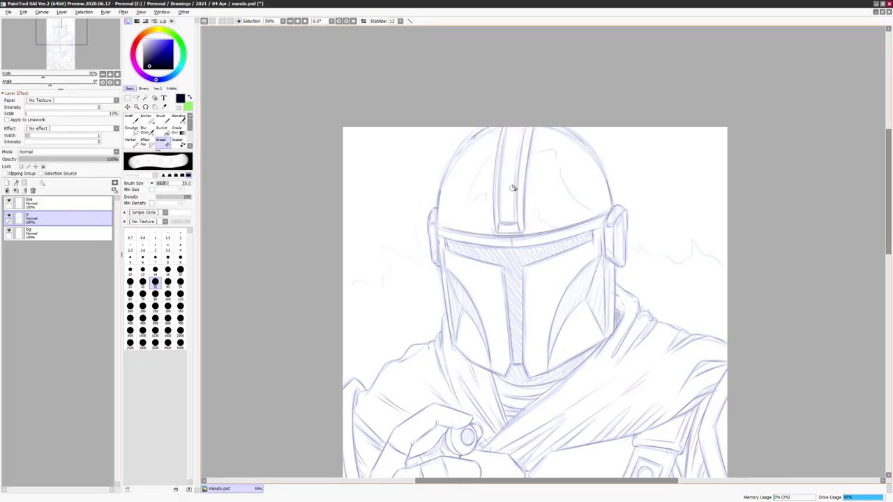
# - Create a layer folder named Color beneath the line layer and add a layer named Cloth inside it
pyautogui.scroll(-1, 523, 189)
pyautogui.hotkey('ctrl', 'shift', 'n')
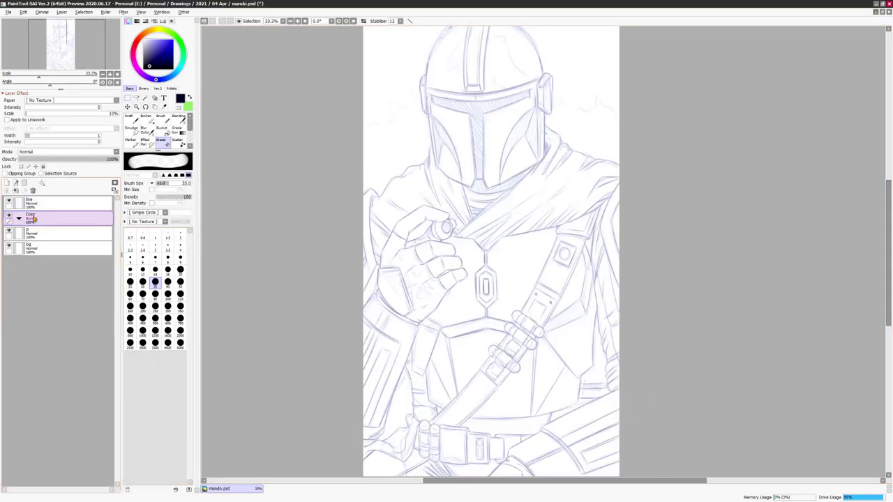
pyautogui.doubleClick(37, 230)
pyautogui.write('Cloth')
pyautogui.press('Return')
# - With the BinPen in muted dark maroon, outline the cloth under the helmet's chin and fill it
pyautogui.click(146, 117)
pyautogui.click(162, 55)
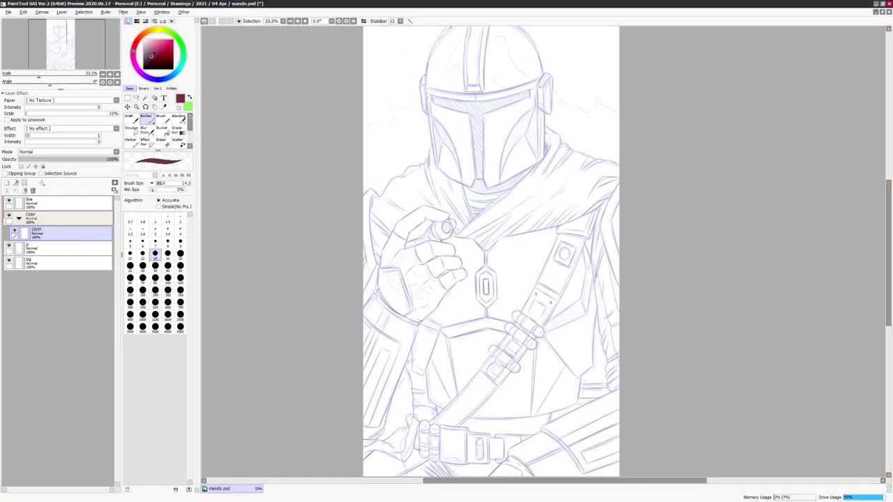
pyautogui.scroll(2, 509, 263)
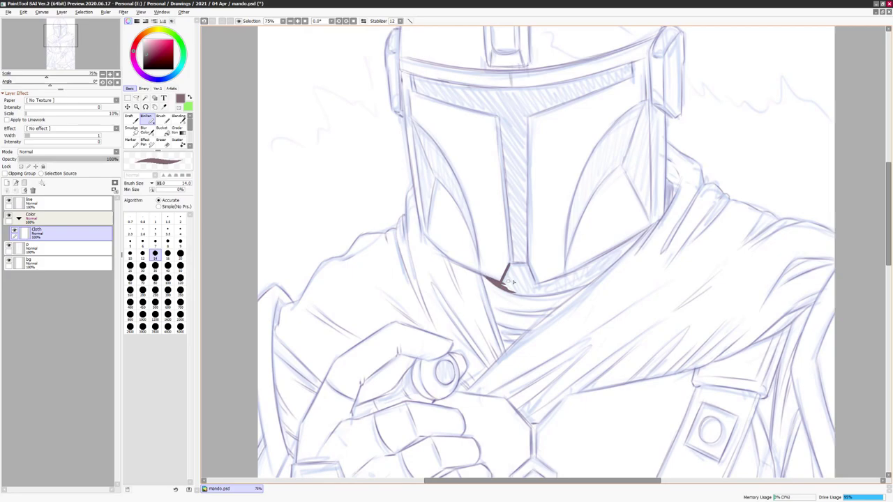
pyautogui.press('h')
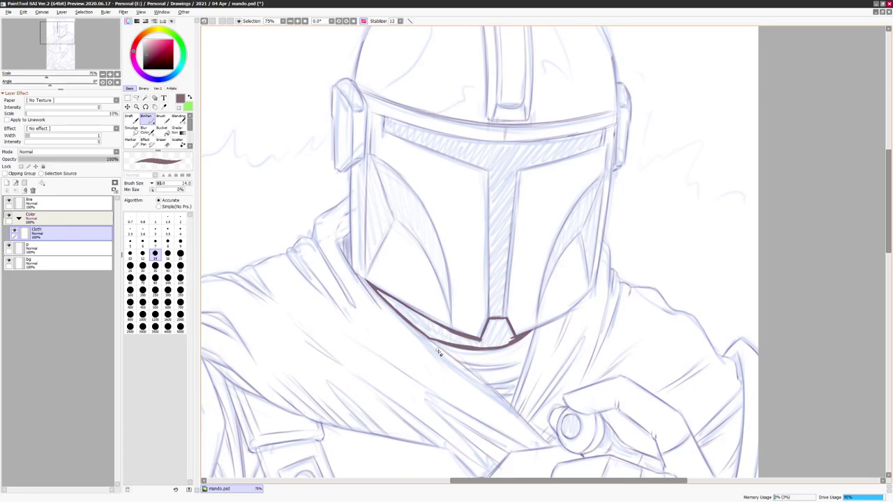
pyautogui.press('h')
# - Outline the cloth edge from the shoulder beside the chest strap down the torso armour's side to its lower corner
pyautogui.scroll(-3, 470, 343)
pyautogui.scroll(-3, 530, 279)
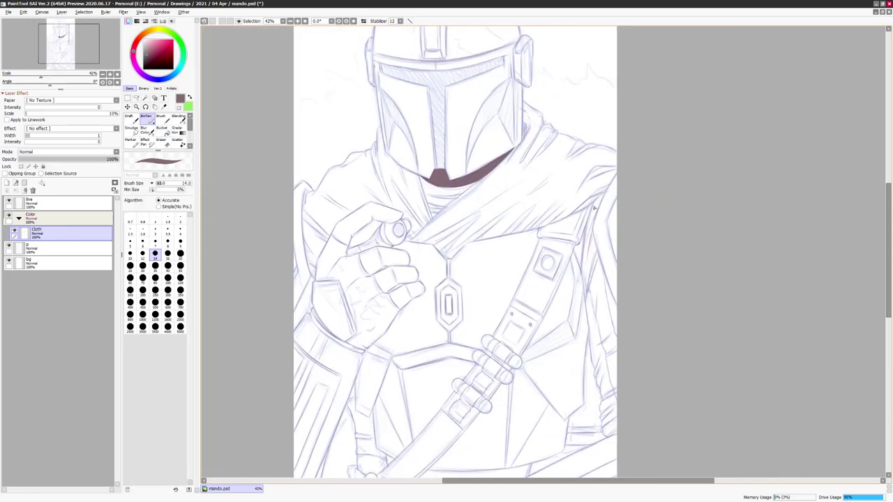
pyautogui.scroll(3, 593, 192)
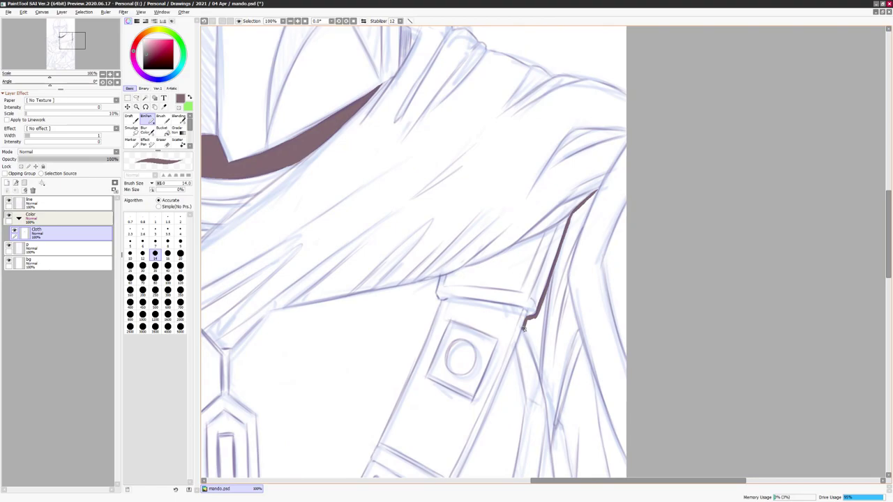
pyautogui.moveTo(523, 326); pyautogui.dragTo(467, 216)
pyautogui.moveTo(486, 267)
pyautogui.mouseDown()
pyautogui.moveTo(547, 203)
pyautogui.moveTo(618, 200)
pyautogui.mouseUp()
pyautogui.moveTo(528, 104); pyautogui.dragTo(532, 134)
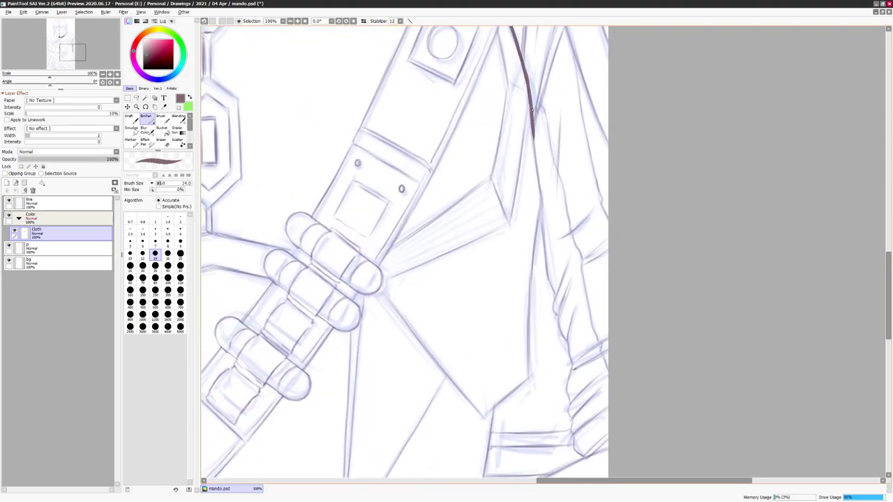
pyautogui.moveTo(541, 220); pyautogui.dragTo(536, 280)
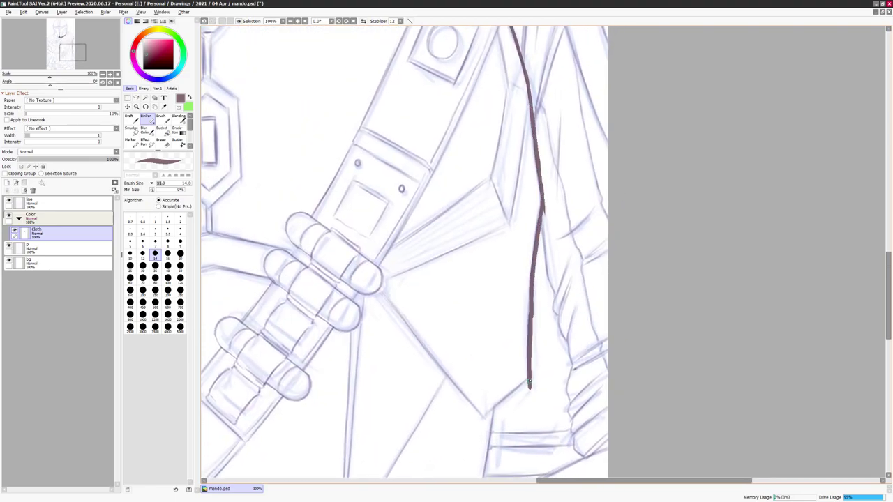
pyautogui.moveTo(529, 382); pyautogui.dragTo(564, 329)
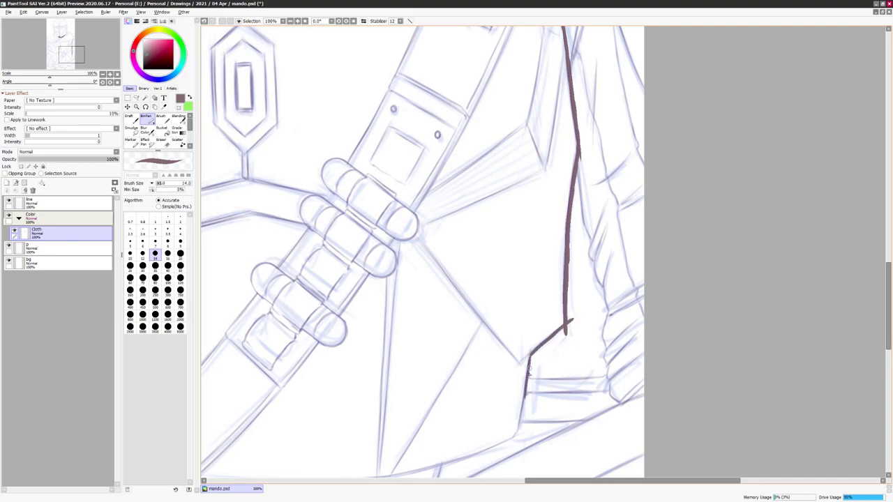
# - Extend the cloth outline around the waist, thigh armour and outer arm, closing the area and filling it with the same maroon
pyautogui.press('h')
pyautogui.press('h')
pyautogui.moveTo(524, 389); pyautogui.dragTo(566, 323)
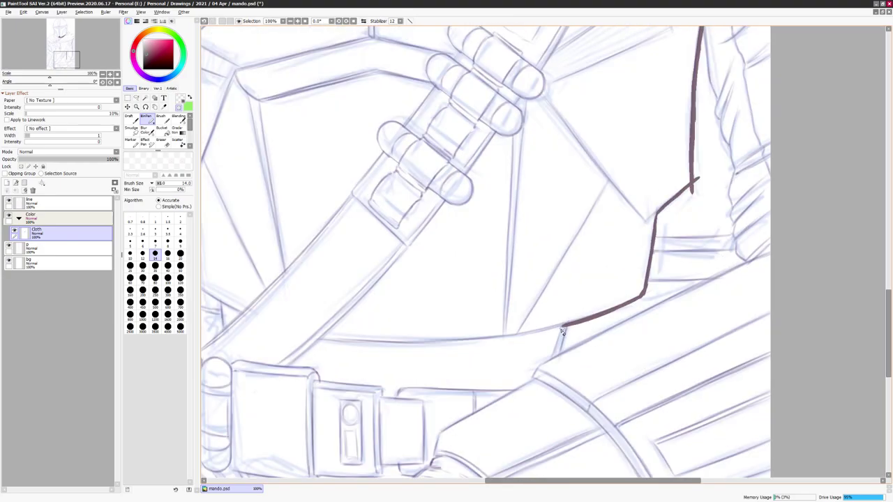
pyautogui.press('h')
pyautogui.scroll(2, 274, 326)
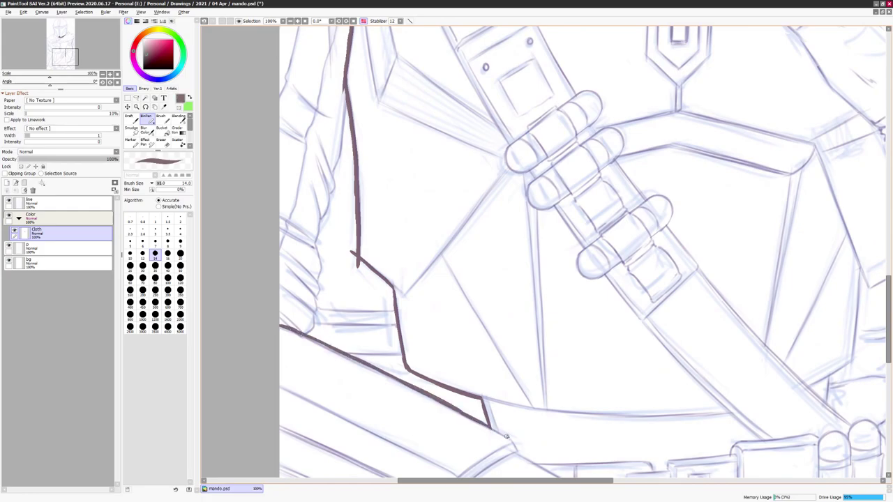
pyautogui.press('h')
pyautogui.scroll(-2, 503, 438)
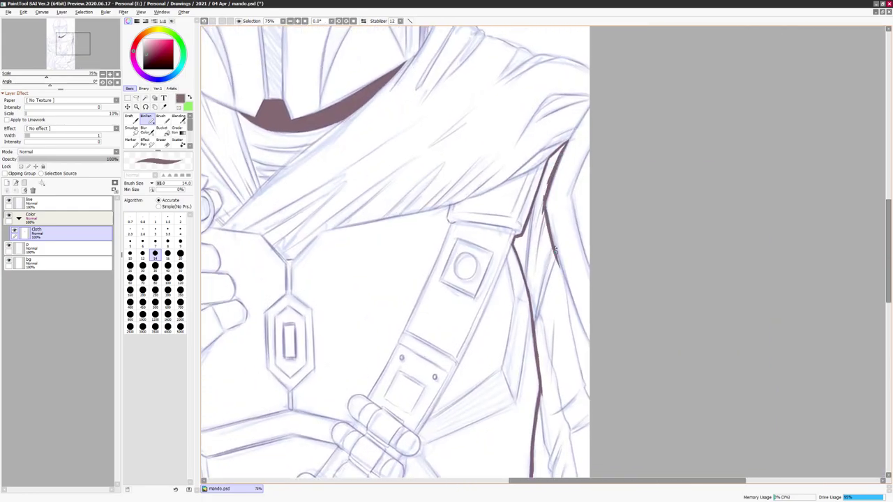
pyautogui.scroll(-3, 584, 247)
# - Set the BinPen's brush size to 8 for the cloth around the raised forearm and waist
pyautogui.scroll(4, 630, 261)
pyautogui.click(167, 242)
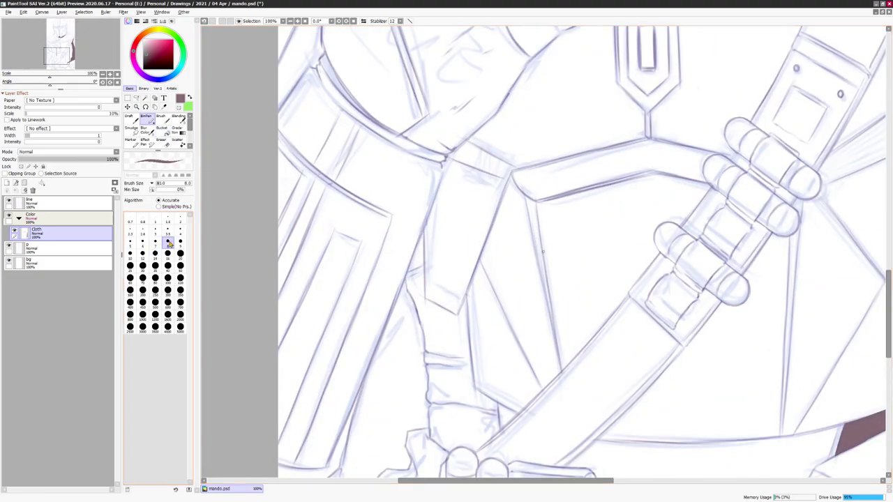
# - Outline the cloth area between the raised arm and the chest plate, and fill it with mauve on the Cloth layer
pyautogui.moveTo(414, 304); pyautogui.dragTo(423, 325)
pyautogui.moveTo(450, 333); pyautogui.dragTo(475, 301)
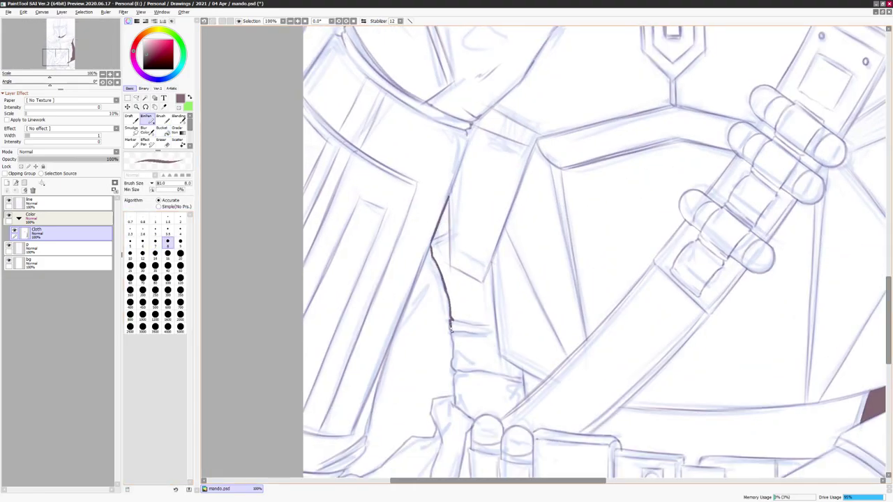
pyautogui.moveTo(453, 361); pyautogui.dragTo(453, 373)
pyautogui.moveTo(453, 373)
pyautogui.mouseDown()
pyautogui.moveTo(557, 338)
pyautogui.moveTo(518, 343)
pyautogui.moveTo(476, 327)
pyautogui.mouseUp()
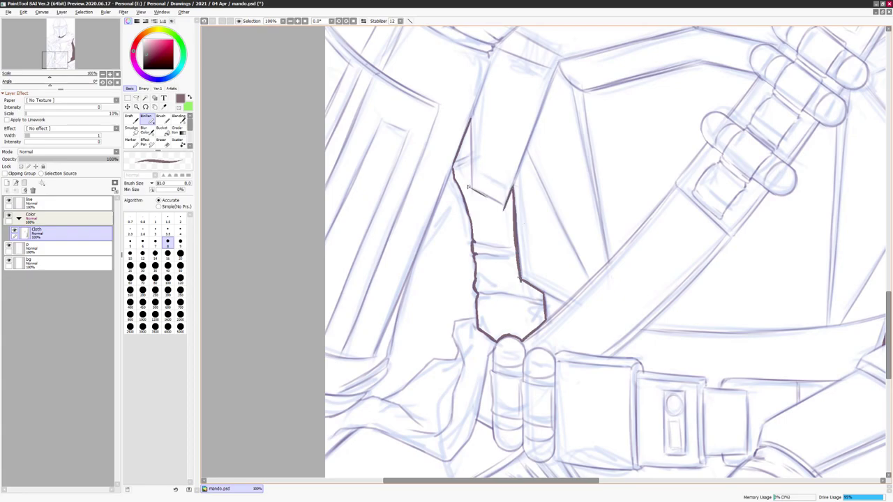
pyautogui.moveTo(687, 284); pyautogui.dragTo(656, 265)
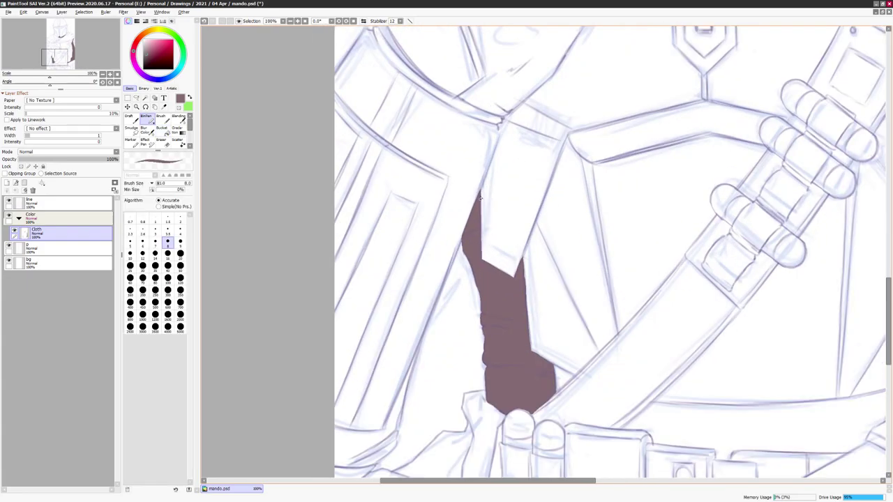
# - Outline the cloth area below the belt down to the canvas edge and fill it with mauve
pyautogui.scroll(-2, 655, 265)
pyautogui.scroll(1, 650, 273)
pyautogui.scroll(2, 650, 273)
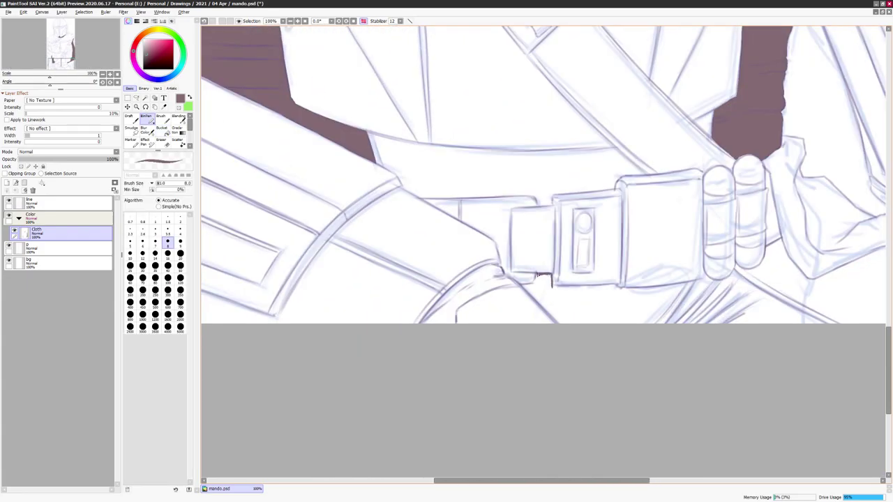
pyautogui.moveTo(553, 320); pyautogui.dragTo(431, 371)
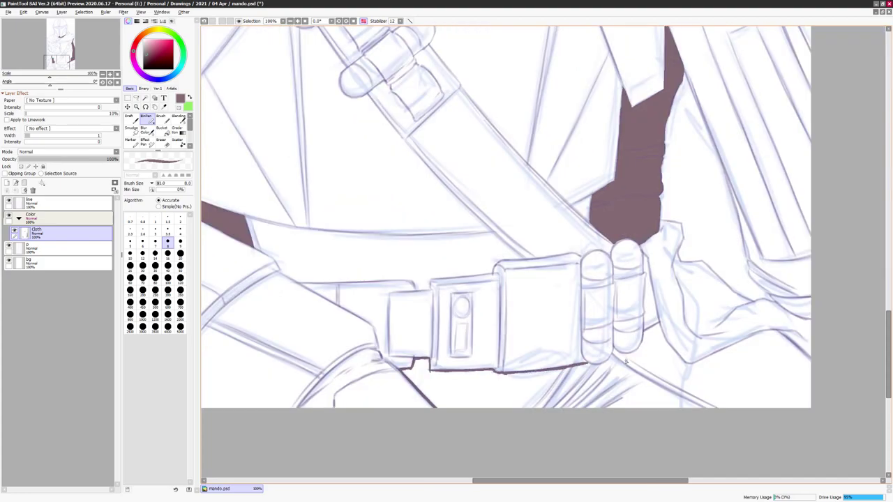
pyautogui.press('h')
pyautogui.press('h')
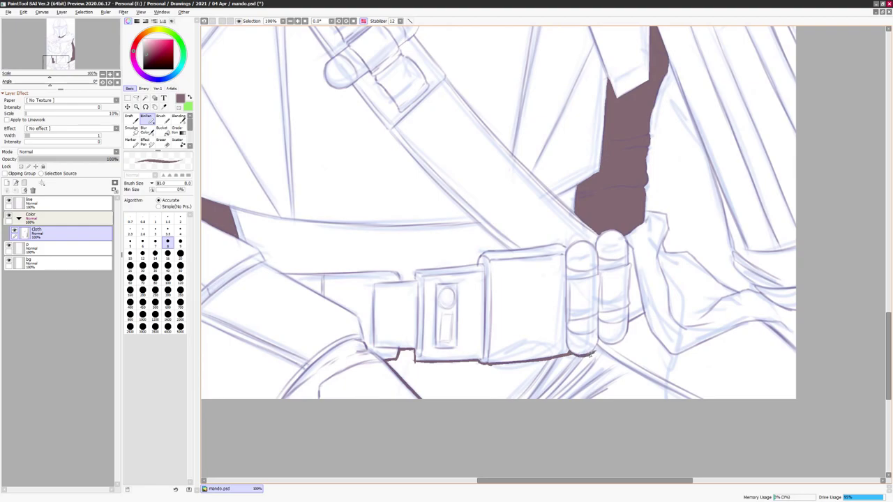
pyautogui.scroll(-4, 703, 404)
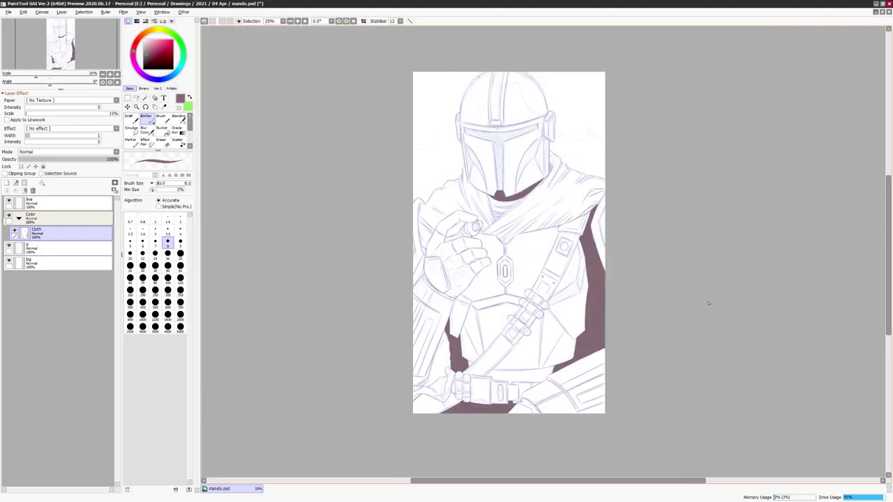
# - Choose a dark grey-green colour and add a new layer named Cape above the Cloth layer
pyautogui.scroll(1, 696, 315)
pyautogui.scroll(-1, 695, 315)
pyautogui.click(179, 67)
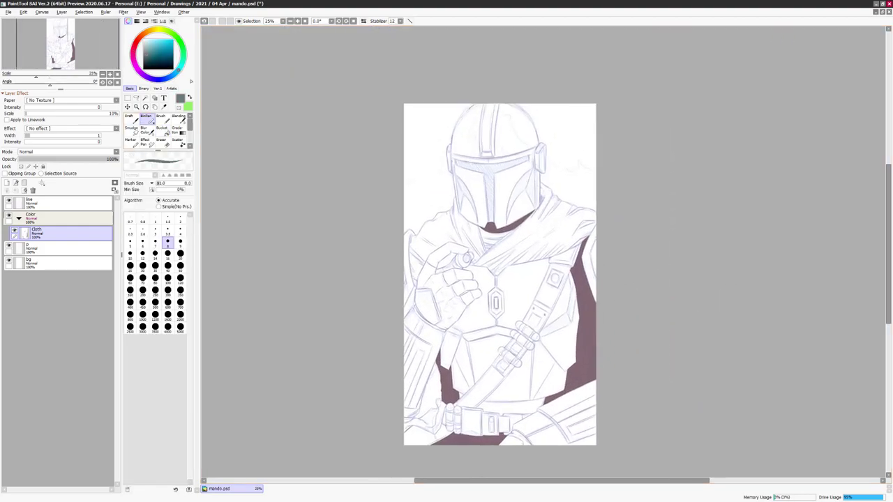
pyautogui.click(6, 182)
pyautogui.write('Cape')
pyautogui.press('Return')
# - Paint a broad dark green cape band under the helmet's chin, keeping the mauve cloth area excluded by a selection
pyautogui.scroll(4, 507, 146)
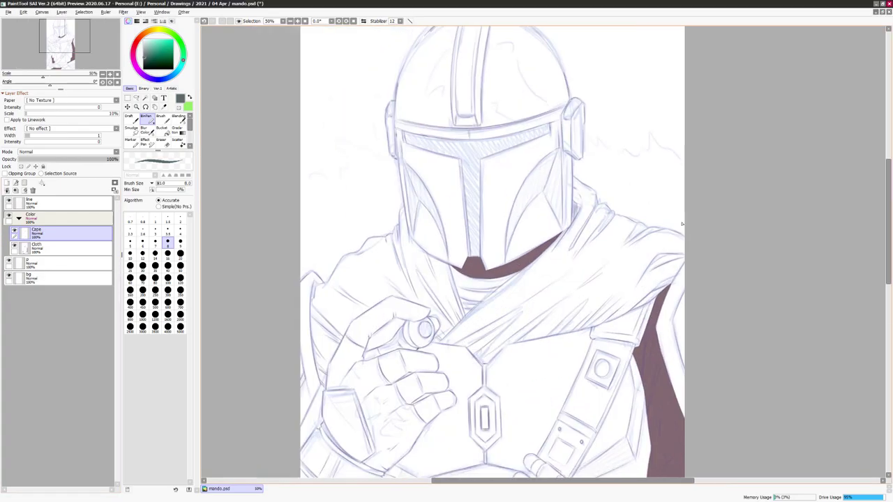
pyautogui.moveTo(505, 237); pyautogui.dragTo(763, 199)
pyautogui.click(450, 282)
pyautogui.moveTo(450, 282); pyautogui.dragTo(565, 371)
pyautogui.press(']')
pyautogui.moveTo(596, 300); pyautogui.dragTo(468, 300)
pyautogui.hotkey('ctrl', 'z')
pyautogui.moveTo(649, 293)
pyautogui.mouseDown()
pyautogui.moveTo(573, 319)
pyautogui.moveTo(436, 293)
pyautogui.mouseUp()
# - Set the brush size to 7 and outline the cape along the helmet's jaw and side edges
pyautogui.press('h')
pyautogui.moveTo(668, 255); pyautogui.dragTo(627, 283)
pyautogui.press('[')
pyautogui.moveTo(345, 251)
pyautogui.mouseDown()
pyautogui.moveTo(398, 307)
pyautogui.moveTo(426, 310)
pyautogui.mouseUp()
pyautogui.moveTo(370, 281); pyautogui.dragTo(410, 311)
pyautogui.moveTo(347, 254); pyautogui.dragTo(340, 194)
pyautogui.moveTo(339, 233); pyautogui.dragTo(329, 198)
pyautogui.press('h')
pyautogui.moveTo(549, 260)
pyautogui.mouseDown()
pyautogui.moveTo(420, 275)
pyautogui.moveTo(435, 284)
pyautogui.moveTo(390, 302)
pyautogui.moveTo(415, 302)
pyautogui.moveTo(445, 330)
pyautogui.mouseUp()
pyautogui.moveTo(445, 331)
pyautogui.mouseDown()
pyautogui.moveTo(380, 302)
pyautogui.moveTo(416, 316)
pyautogui.moveTo(449, 368)
pyautogui.mouseUp()
pyautogui.hotkey('ctrl', 'z')
# - Outline the cape's shoulder silhouette and outer edge on the raised-hand side in dark green
pyautogui.press('h')
pyautogui.moveTo(597, 315); pyautogui.dragTo(590, 339)
pyautogui.moveTo(677, 367); pyautogui.dragTo(583, 227)
pyautogui.moveTo(493, 237)
pyautogui.mouseDown()
pyautogui.moveTo(489, 297)
pyautogui.moveTo(508, 404)
pyautogui.mouseUp()
pyautogui.moveTo(508, 404)
pyautogui.mouseDown()
pyautogui.moveTo(475, 355)
pyautogui.moveTo(487, 368)
pyautogui.moveTo(475, 381)
pyautogui.mouseUp()
pyautogui.moveTo(538, 234)
pyautogui.mouseDown()
pyautogui.moveTo(480, 332)
pyautogui.moveTo(471, 375)
pyautogui.mouseUp()
# - Trace the cape's boundary along the raised hand's index finger and around the small knob it holds
pyautogui.press('h')
pyautogui.moveTo(479, 276); pyautogui.dragTo(549, 316)
pyautogui.press('h')
pyautogui.moveTo(459, 324); pyautogui.dragTo(532, 350)
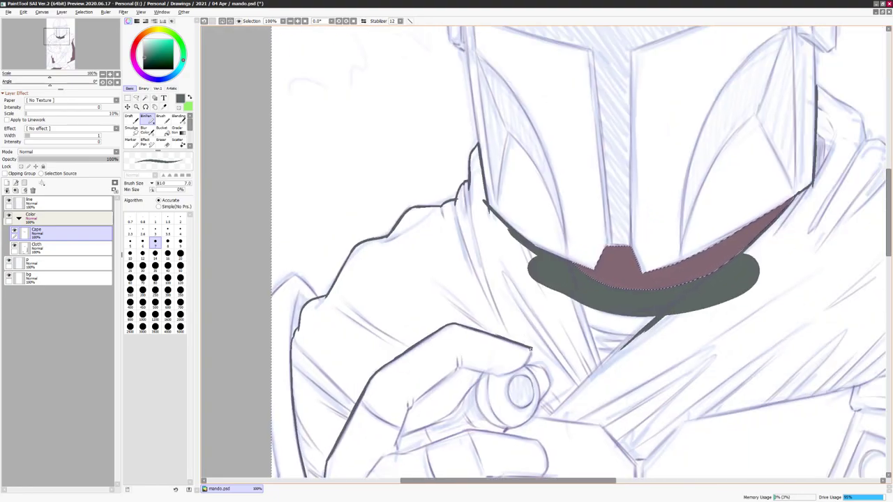
pyautogui.press('h')
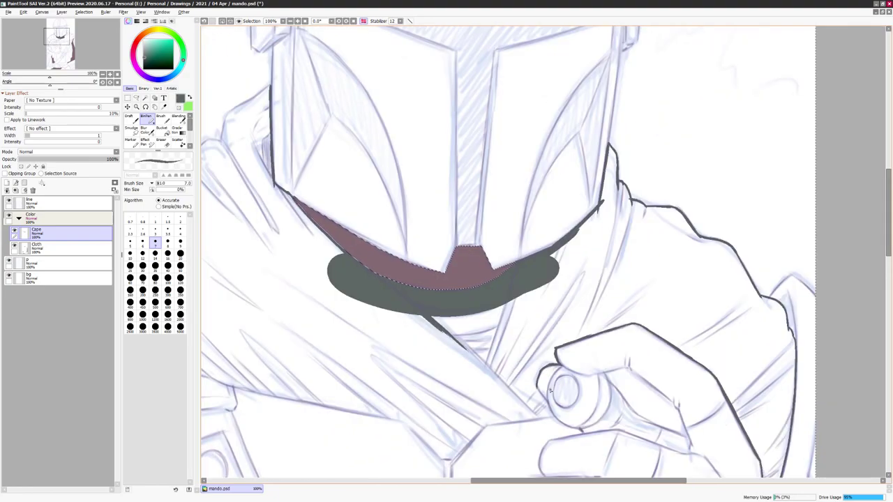
pyautogui.press('h')
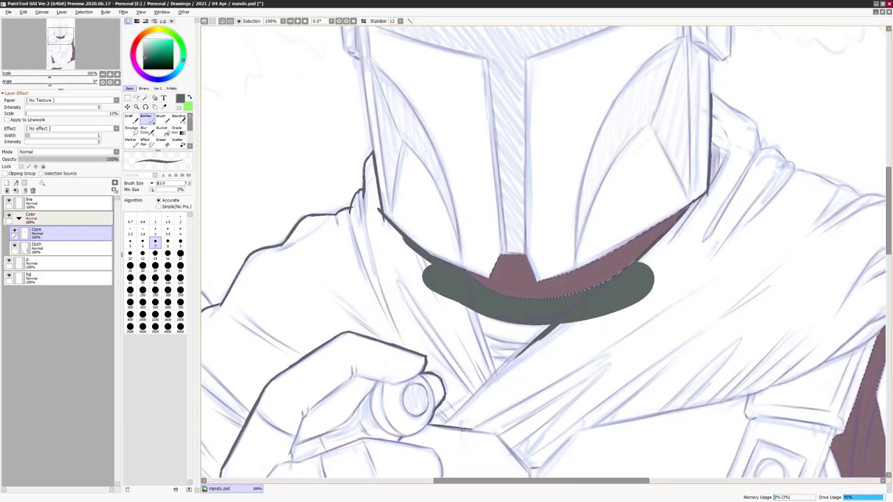
# - Outline the cape's lower edge from the held knob through the point above the pendant and across the chest plate
pyautogui.moveTo(475, 430); pyautogui.dragTo(457, 295)
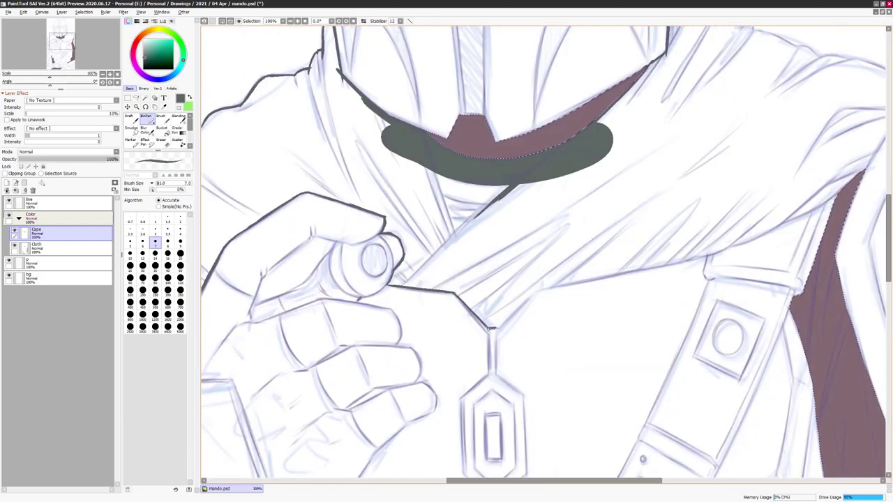
pyautogui.press('h')
pyautogui.moveTo(565, 307); pyautogui.dragTo(617, 256)
pyautogui.moveTo(568, 163); pyautogui.dragTo(542, 255)
pyautogui.moveTo(521, 325); pyautogui.dragTo(517, 353)
# - Outline the cape's far shoulder to close the shape, and fill the cape with dark green
pyautogui.press('Home')
pyautogui.scroll(3, 469, 284)
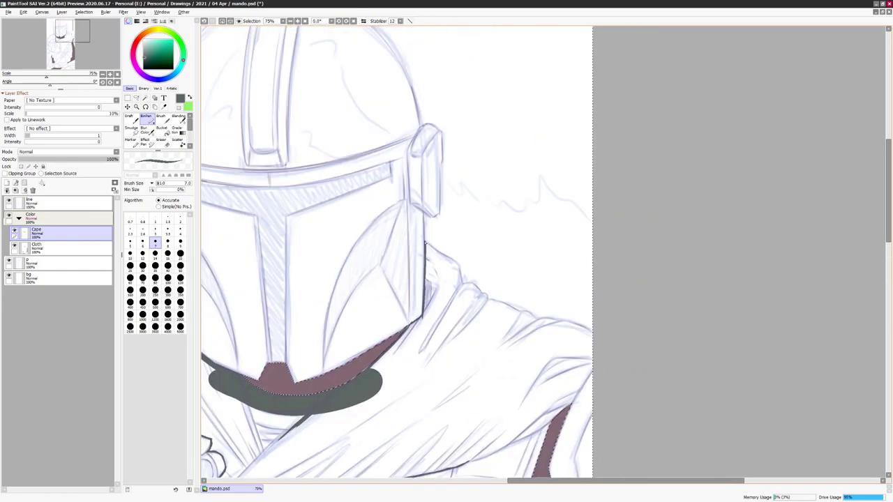
pyautogui.moveTo(463, 286)
pyautogui.mouseDown()
pyautogui.moveTo(564, 328)
pyautogui.moveTo(466, 341)
pyautogui.moveTo(705, 179)
pyautogui.moveTo(572, 295)
pyautogui.moveTo(683, 244)
pyautogui.moveTo(646, 212)
pyautogui.moveTo(485, 282)
pyautogui.mouseUp()
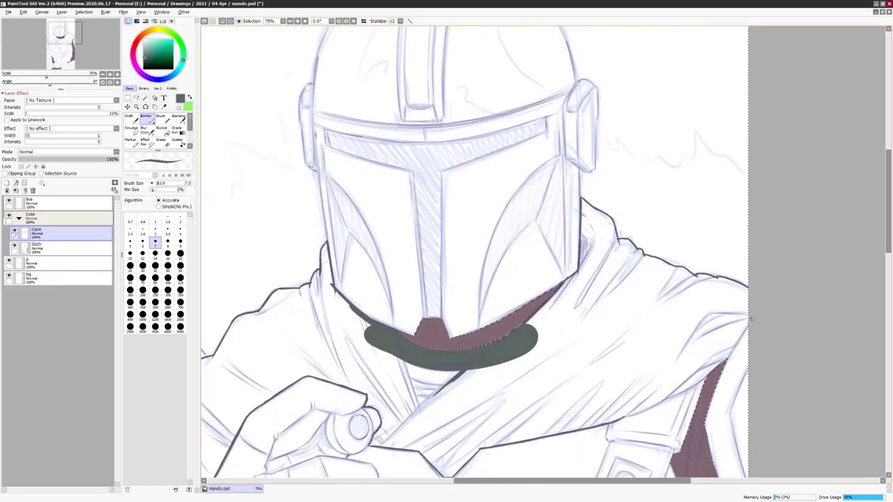
pyautogui.moveTo(558, 337); pyautogui.dragTo(823, 336)
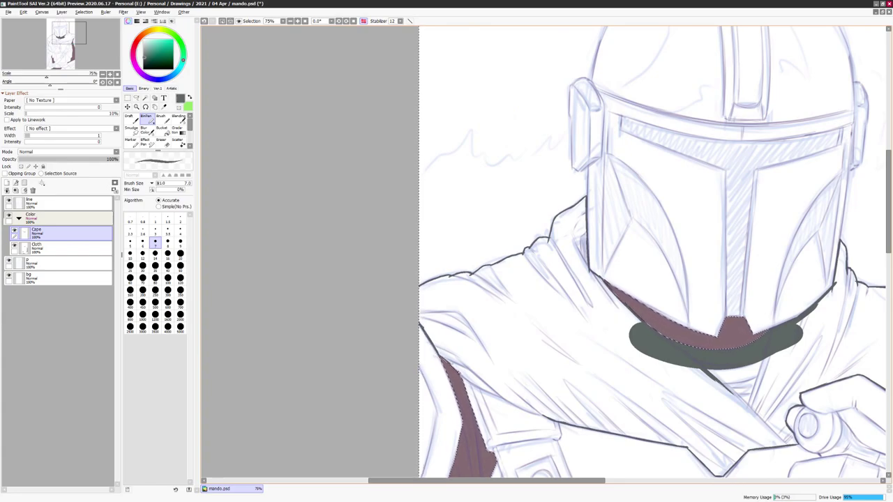
pyautogui.moveTo(459, 372); pyautogui.dragTo(413, 377)
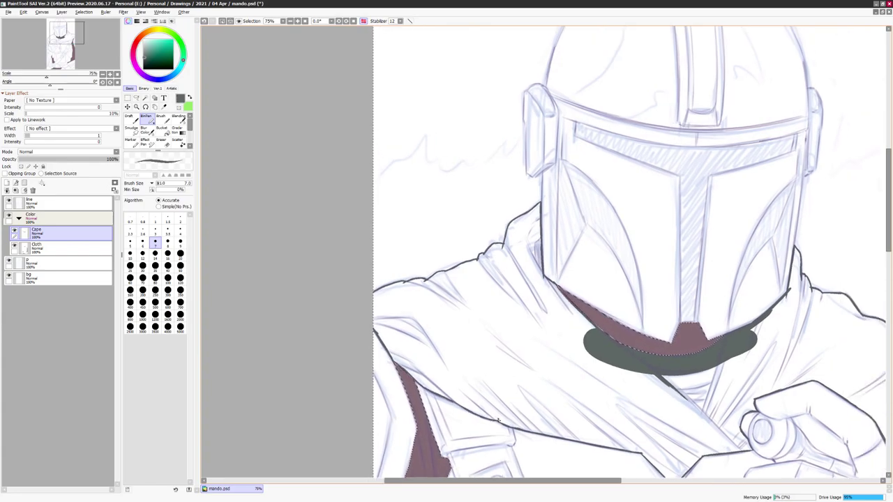
pyautogui.click(686, 402)
pyautogui.scroll(1, 793, 303)
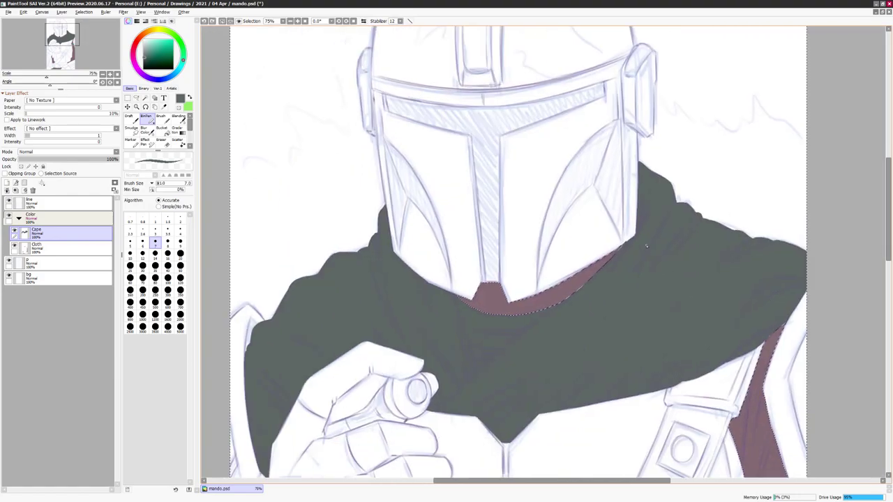
# - Outline the gap between the raised hand's finger and thumb and fill it with the cape colour
pyautogui.scroll(1, 681, 191)
pyautogui.scroll(1, 474, 274)
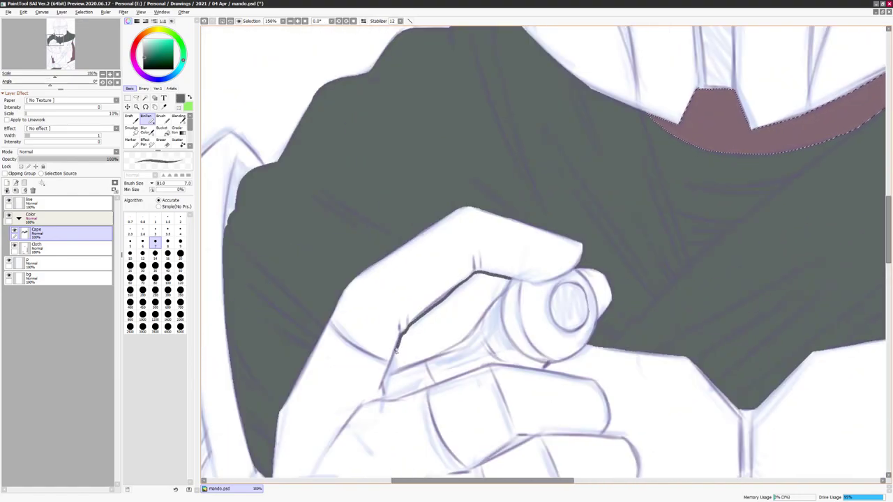
pyautogui.press('h')
pyautogui.moveTo(485, 322)
pyautogui.mouseDown()
pyautogui.moveTo(546, 386)
pyautogui.moveTo(607, 416)
pyautogui.mouseUp()
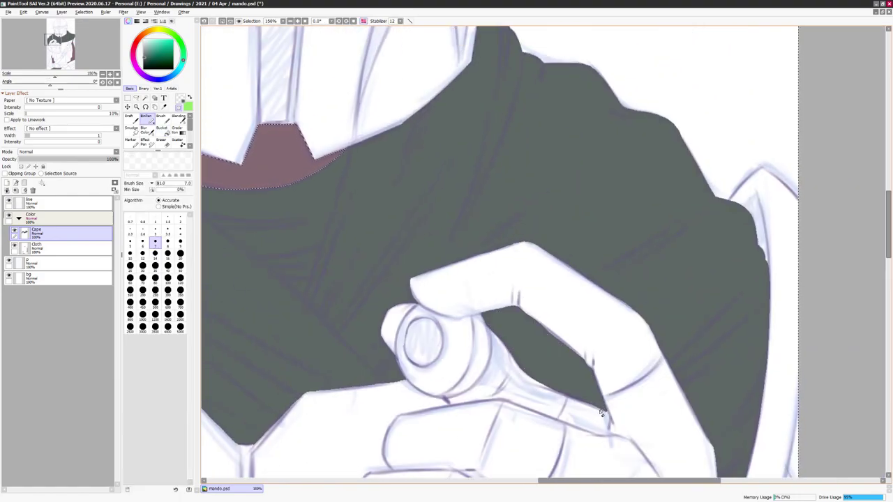
pyautogui.press('h')
pyautogui.scroll(-5, 607, 416)
# - Shift the hue of the line layer with a Hue/Saturation adjustment
pyautogui.click(59, 202)
pyautogui.hotkey('ctrl', 'u')
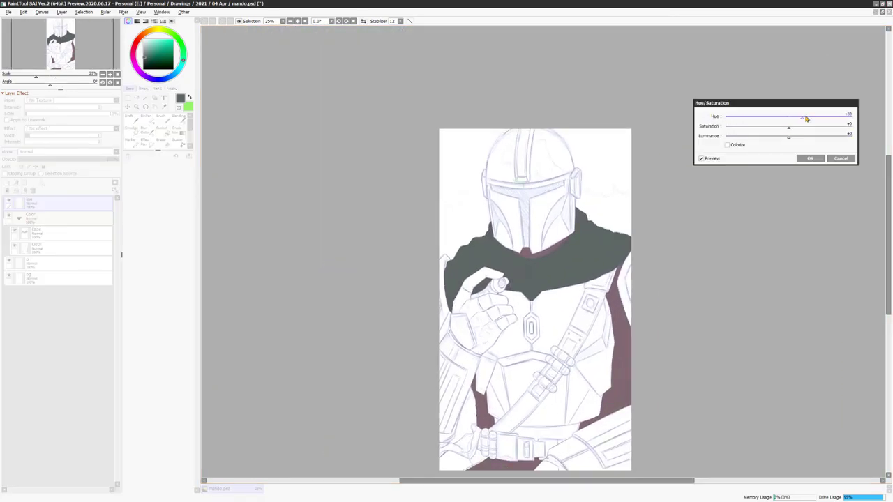
pyautogui.click(810, 159)
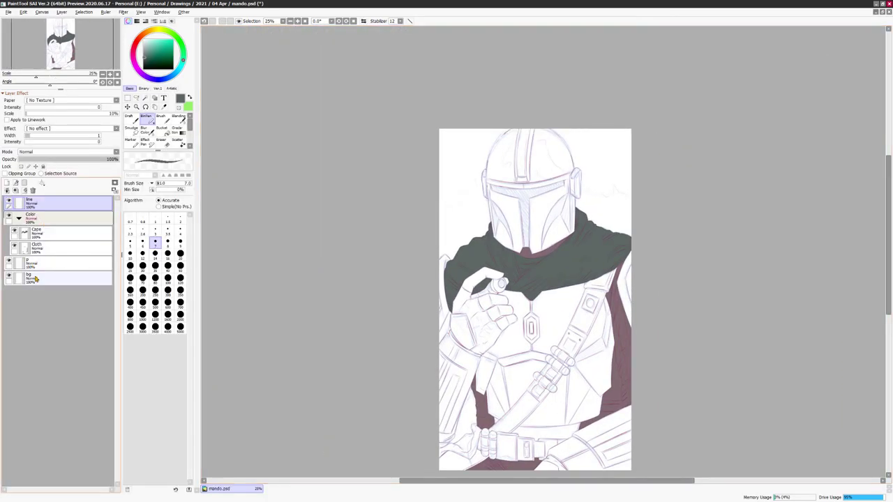
# - Place the p layer above the line layer in Multiply mode and shift its hue towards pink
pyautogui.click(42, 152)
pyautogui.click(34, 168)
pyautogui.hotkey('ctrl', 'u')
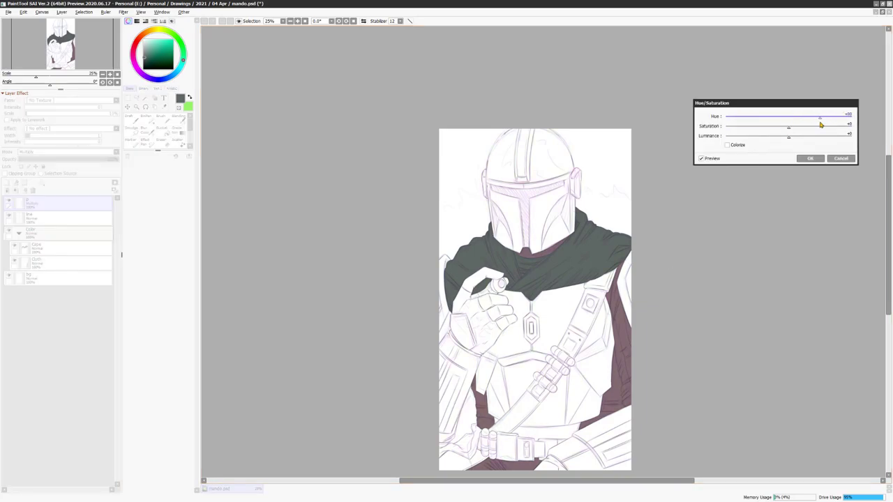
pyautogui.click(810, 159)
pyautogui.scroll(-1, 693, 225)
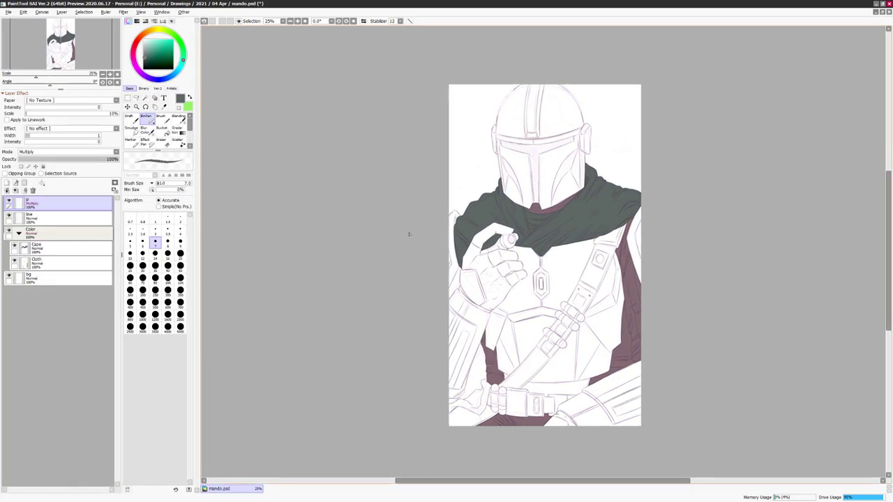
# - Add a new layer named Vest below the Cloth layer and choose a muted mauve colour
pyautogui.click(35, 249)
pyautogui.click(35, 265)
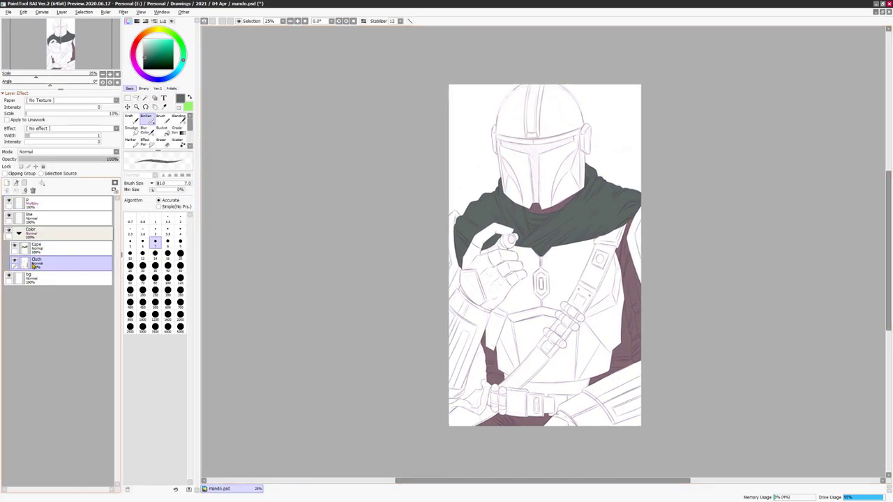
pyautogui.hotkey('ctrl', 'shift', 'n')
pyautogui.scroll(1, 418, 302)
pyautogui.click(140, 48)
# - Fill the small vest gap between the chest plate and diagonal strap, and shift its hue towards grey-green
pyautogui.scroll(3, 665, 274)
pyautogui.click(561, 362)
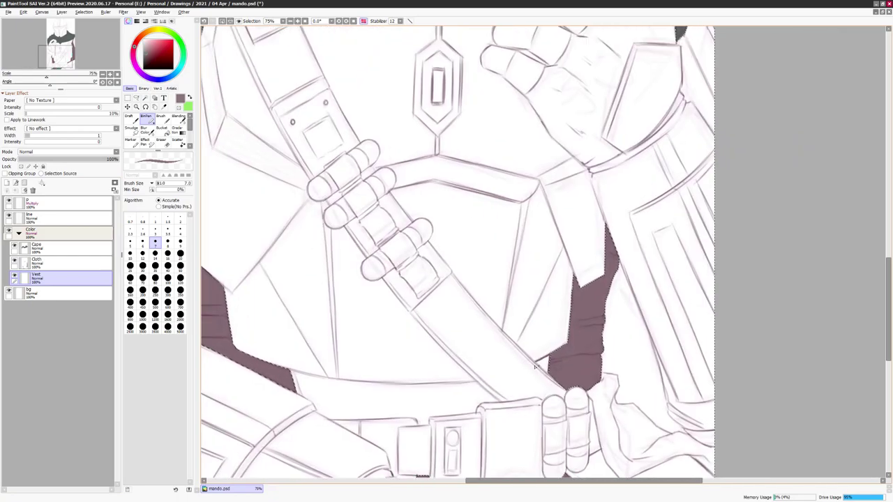
pyautogui.moveTo(561, 361); pyautogui.dragTo(701, 319)
pyautogui.hotkey('ctrl', 'u')
pyautogui.moveTo(788, 116); pyautogui.dragTo(836, 116)
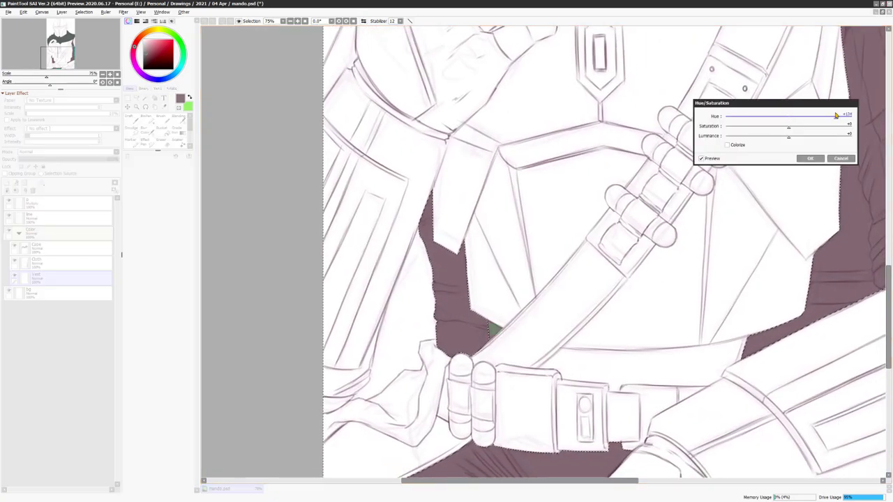
pyautogui.click(810, 158)
# - Outline the vest strip between the chest plate and the belt in grey and fill it
pyautogui.scroll(1, 530, 353)
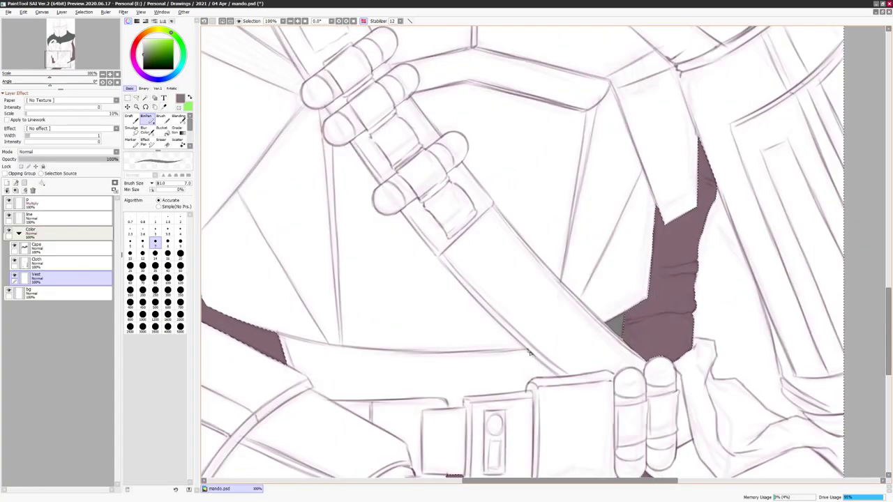
pyautogui.press('h')
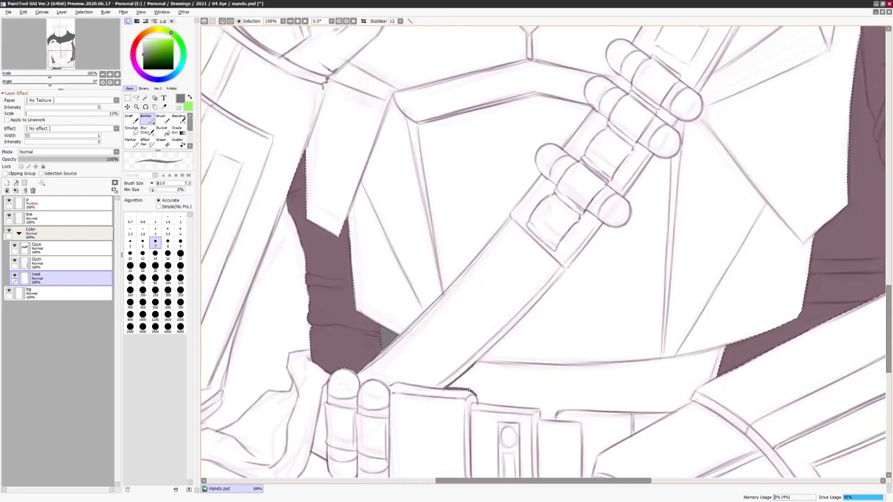
pyautogui.moveTo(438, 404); pyautogui.dragTo(513, 427)
pyautogui.press('h')
pyautogui.moveTo(403, 355)
pyautogui.mouseDown()
pyautogui.moveTo(436, 408)
pyautogui.moveTo(384, 423)
pyautogui.moveTo(512, 434)
pyautogui.mouseUp()
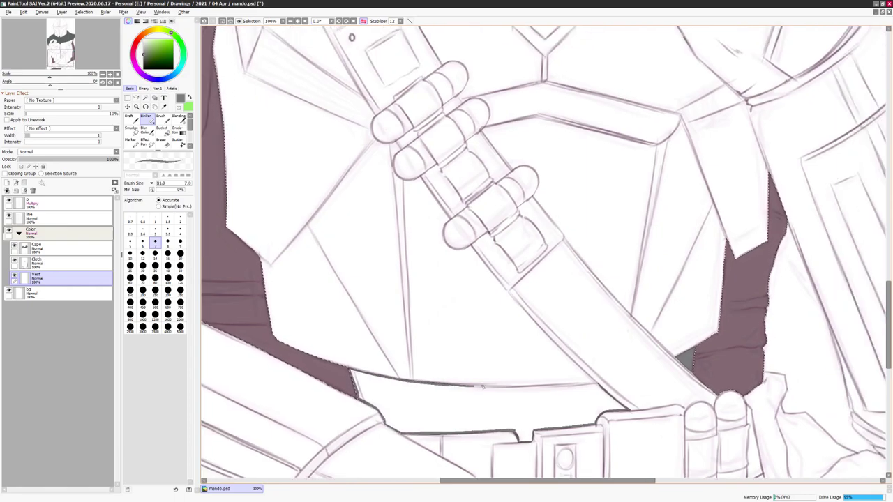
pyautogui.moveTo(439, 383); pyautogui.dragTo(398, 237)
pyautogui.press('Delete')
# - Recolour the Vest layer to blue-grey with a Hue/Saturation adjustment
pyautogui.scroll(2, 428, 332)
pyautogui.hotkey('ctrl', 'u')
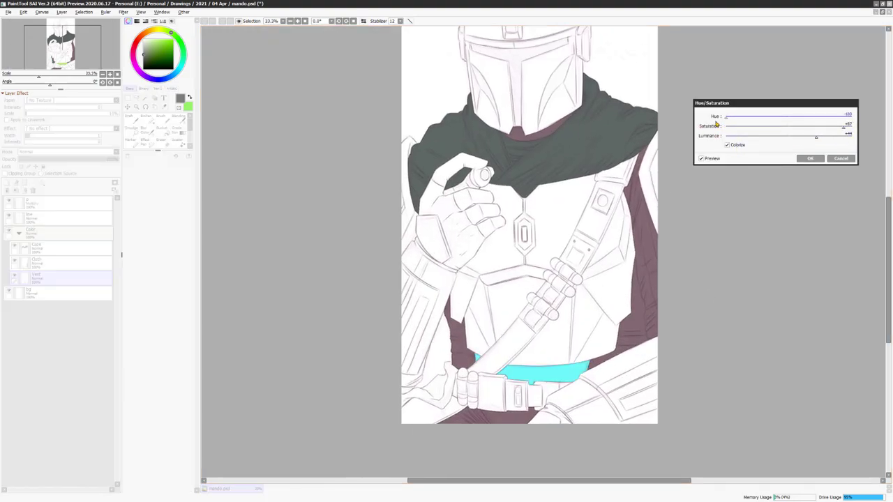
pyautogui.press('Escape')
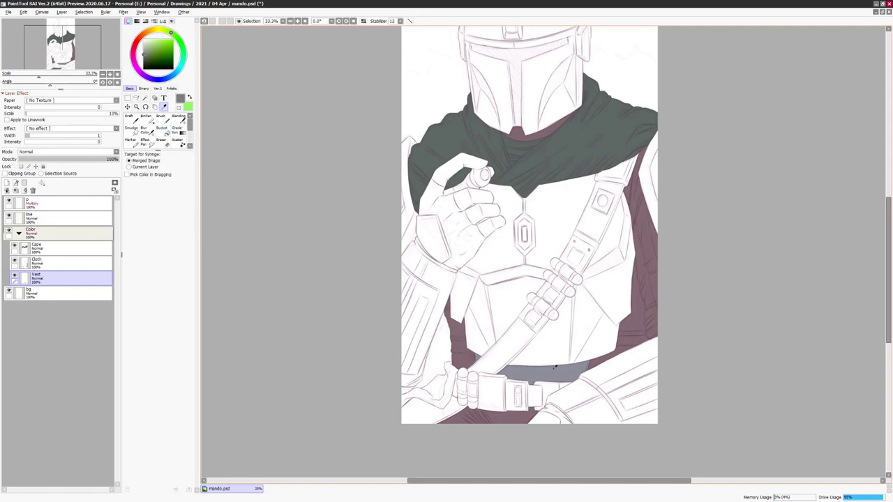
# - Outline the small vest area below the hanging sleeve cloth beside the belt capsules and fill it with blue-grey
pyautogui.scroll(2, 516, 376)
pyautogui.click(553, 382)
pyautogui.press('b')
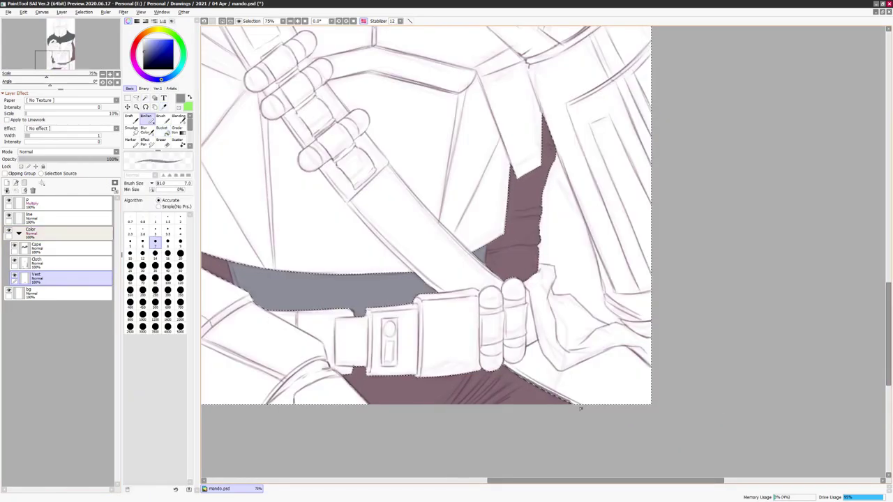
pyautogui.press('h')
pyautogui.press('h')
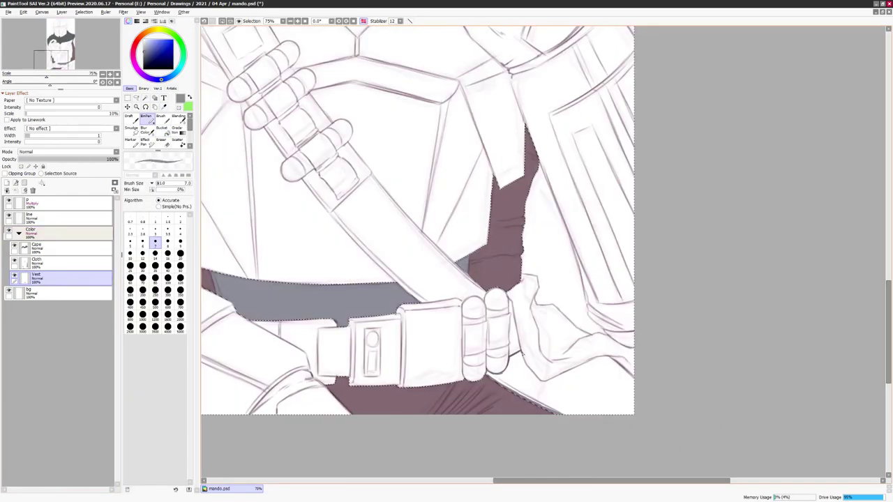
pyautogui.press('h')
pyautogui.press('h')
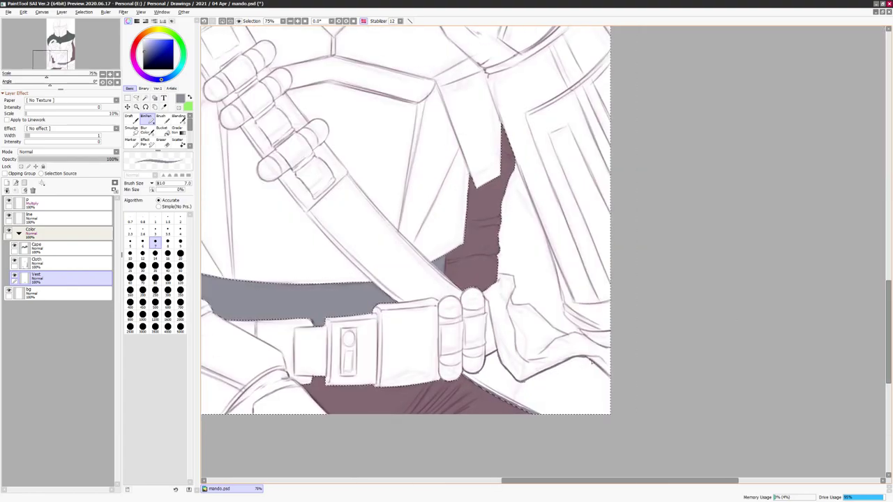
pyautogui.press('h')
pyautogui.press('g')
pyautogui.press('h')
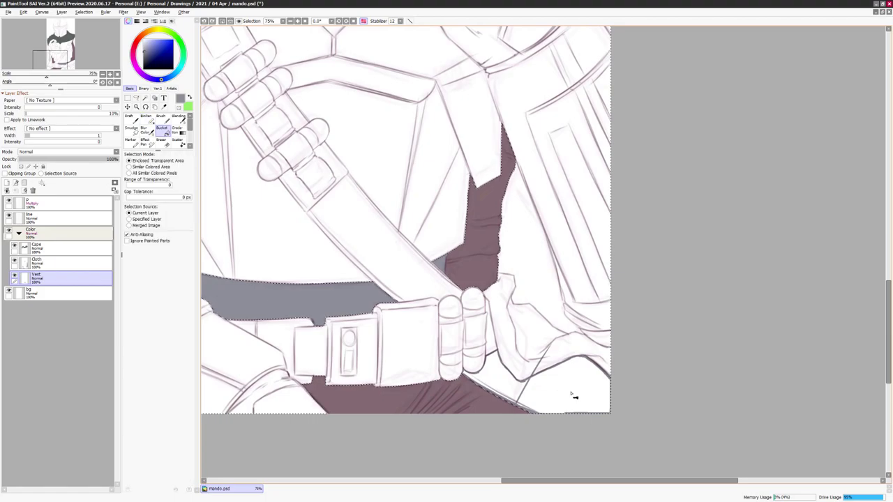
pyautogui.press('b')
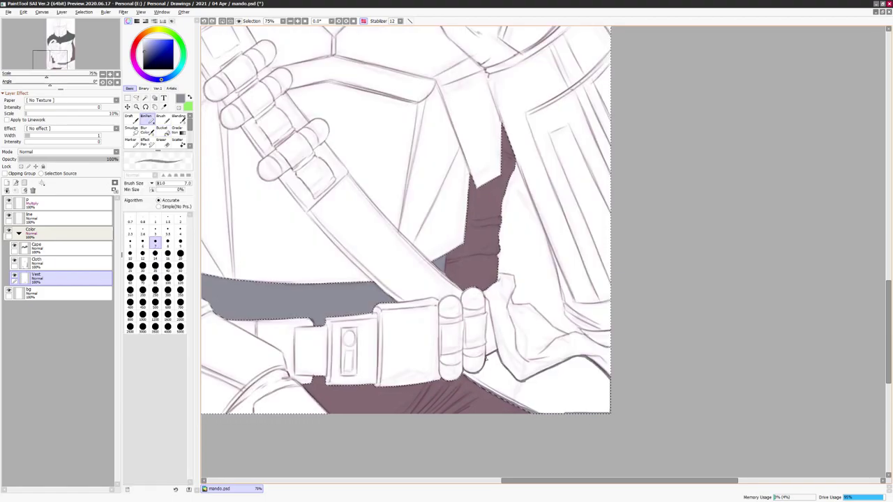
pyautogui.press('h')
pyautogui.press('g')
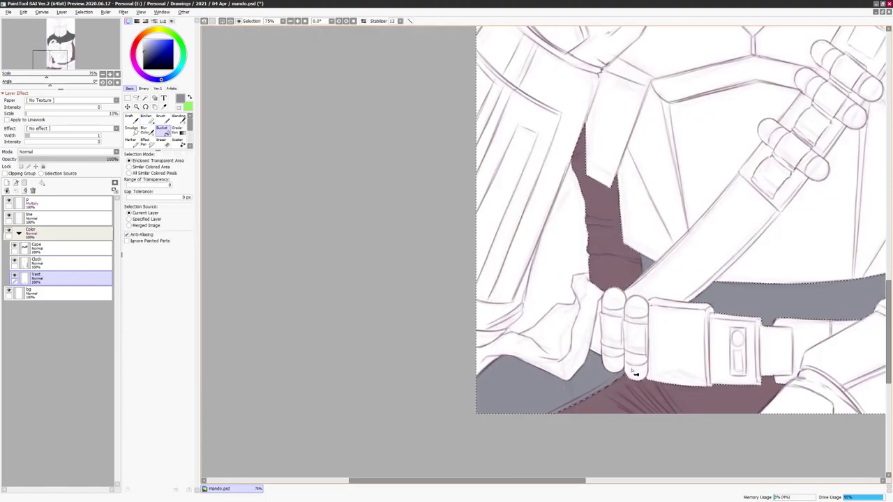
# - Recolour the Cape layer from green to a muted grey-purple with a Hue/Saturation adjustment
pyautogui.scroll(-4, 598, 323)
pyautogui.moveTo(588, 319); pyautogui.dragTo(569, 400)
pyautogui.moveTo(777, 303); pyautogui.dragTo(756, 327)
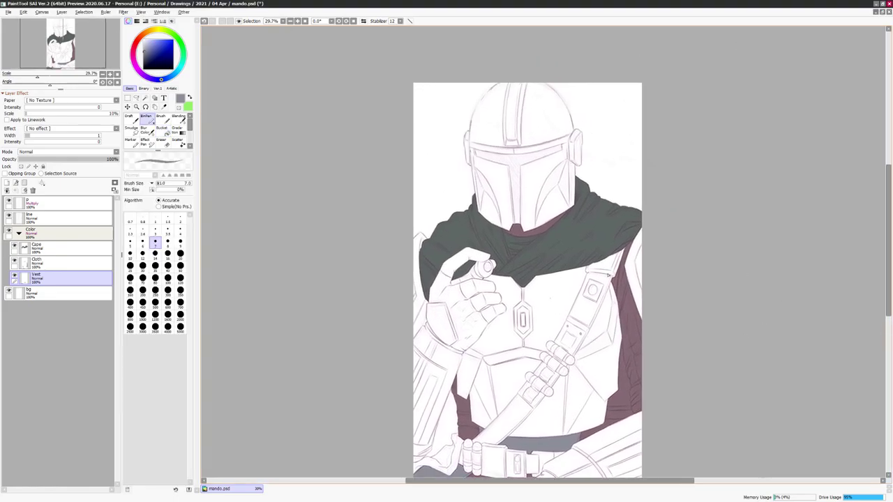
pyautogui.hotkey('ctrl', 'u')
pyautogui.moveTo(741, 131); pyautogui.dragTo(746, 128)
pyautogui.moveTo(788, 136); pyautogui.dragTo(799, 136)
pyautogui.moveTo(788, 118); pyautogui.dragTo(815, 118)
pyautogui.moveTo(736, 126); pyautogui.dragTo(795, 126)
pyautogui.moveTo(735, 118); pyautogui.dragTo(828, 118)
pyautogui.moveTo(799, 136); pyautogui.dragTo(837, 117)
pyautogui.click(810, 158)
# - Apply a Hue/Saturation adjustment to the Cloth layer
pyautogui.click(35, 261)
pyautogui.hotkey('ctrl', 'u')
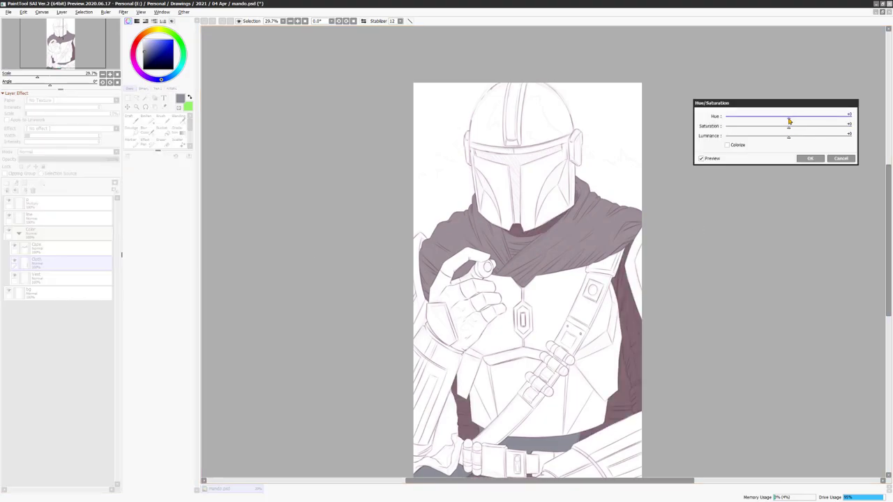
pyautogui.click(810, 159)
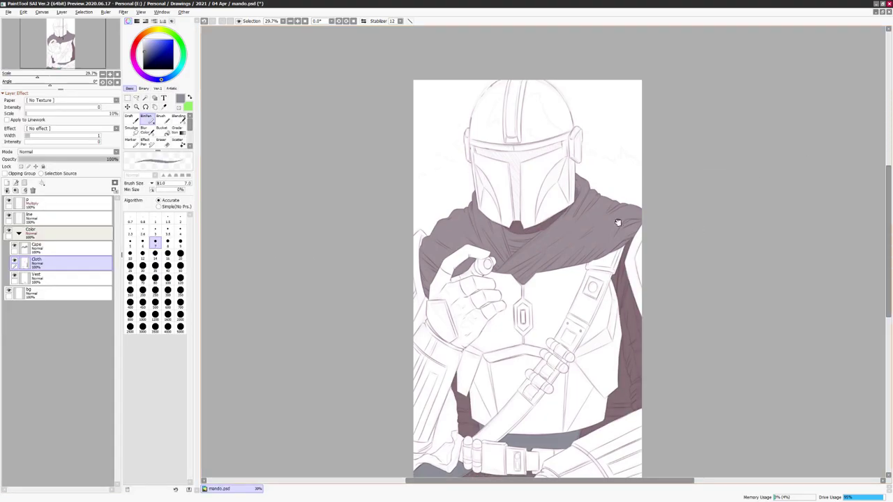
# - Add a new layer named Metal above the Cloth layer and choose a muted blue-violet colour
pyautogui.hotkey('ctrl', 'shift', 'n')
pyautogui.doubleClick(39, 274)
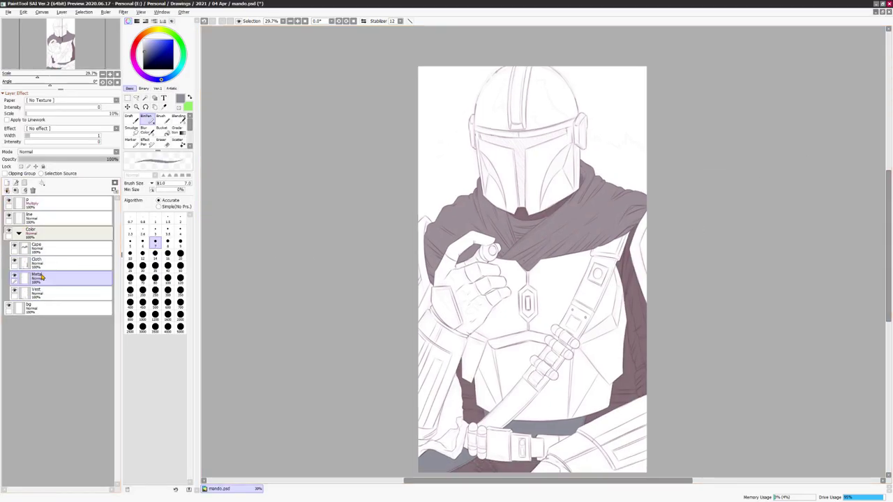
pyautogui.moveTo(39, 277); pyautogui.dragTo(38, 262)
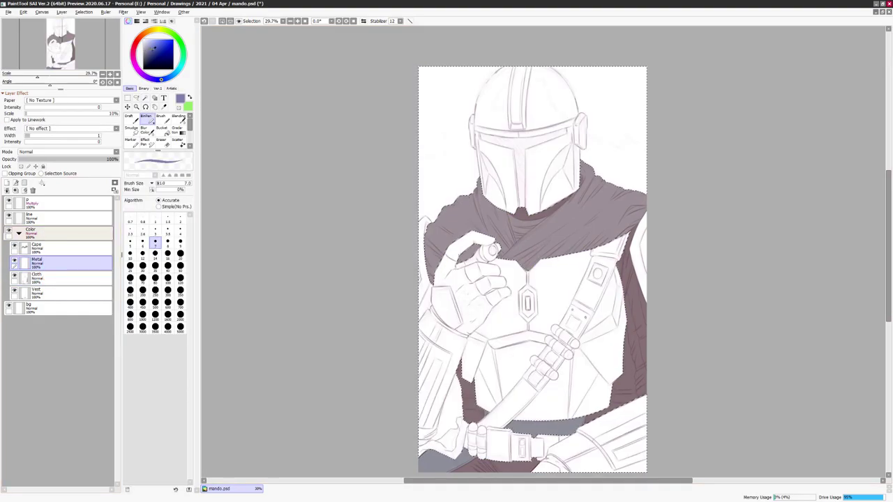
# - Select the unpainted areas, then outline and fill the armour pieces on both shoulders in blue-violet on the Metal layer
pyautogui.scroll(2, 645, 277)
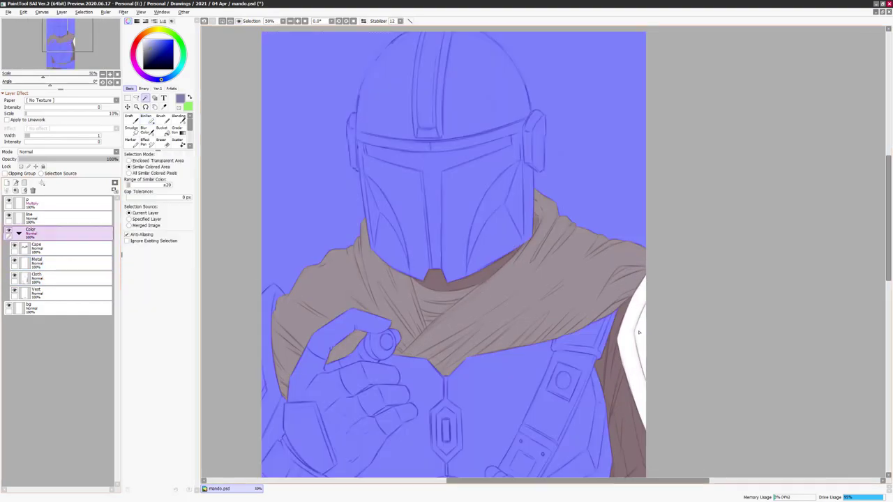
pyautogui.moveTo(645, 277); pyautogui.dragTo(677, 255)
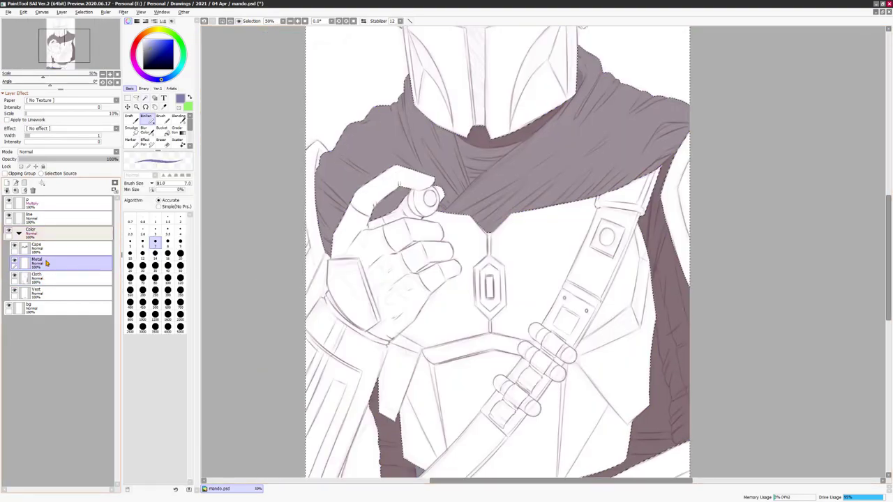
pyautogui.scroll(3, 676, 254)
pyautogui.click(167, 277)
pyautogui.moveTo(632, 209)
pyautogui.mouseDown()
pyautogui.moveTo(637, 384)
pyautogui.moveTo(649, 432)
pyautogui.mouseUp()
pyautogui.scroll(-3, 831, 313)
pyautogui.scroll(3, 830, 313)
pyautogui.moveTo(830, 314); pyautogui.dragTo(382, 303)
pyautogui.click(167, 242)
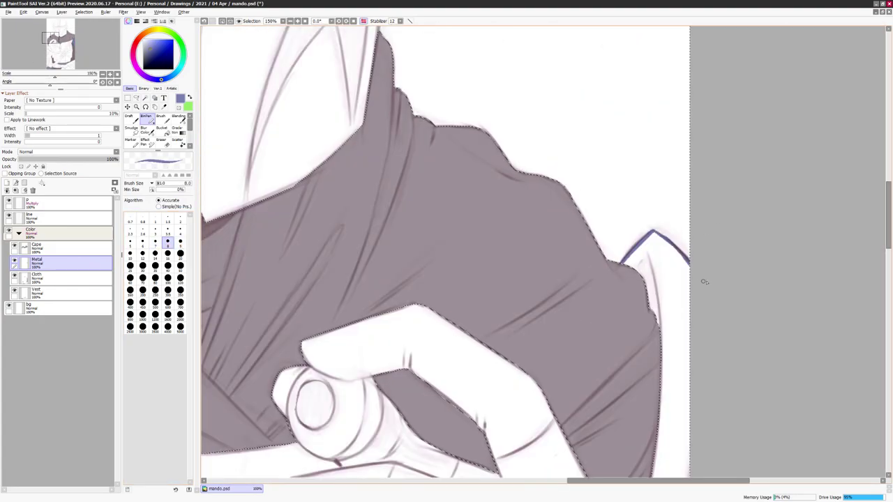
pyautogui.moveTo(630, 265); pyautogui.dragTo(655, 317)
pyautogui.scroll(-5, 707, 255)
pyautogui.scroll(-3, 723, 207)
pyautogui.scroll(2, 620, 238)
# - Outline and fill the cloth gap between the raised hand's cuff, forearm guard and shoulder armour in mauve on the Cloth layer
pyautogui.press('x')
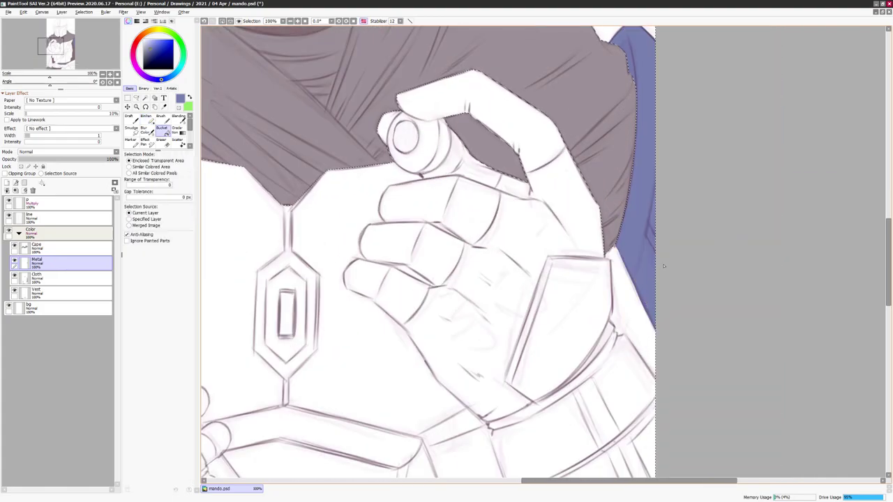
pyautogui.click(57, 277)
pyautogui.moveTo(265, 24); pyautogui.dragTo(343, 240)
pyautogui.click(342, 241)
pyautogui.press('n')
pyautogui.scroll(1, 573, 300)
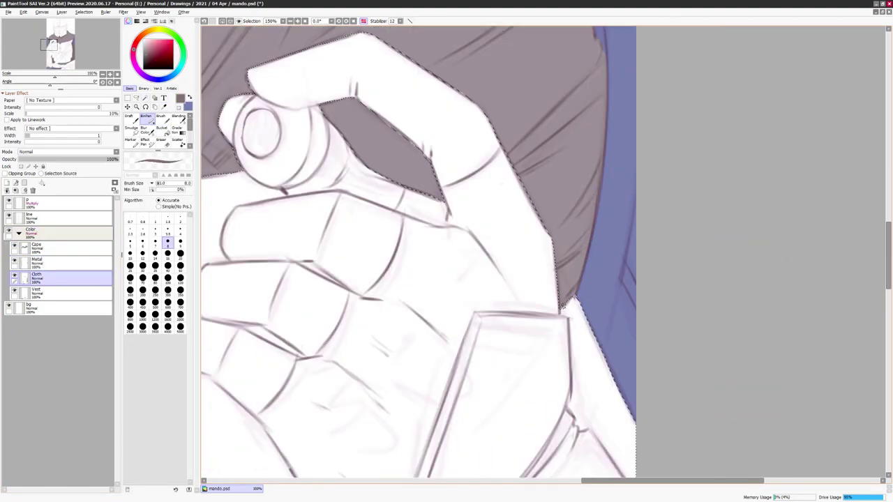
pyautogui.moveTo(571, 412); pyautogui.dragTo(593, 259)
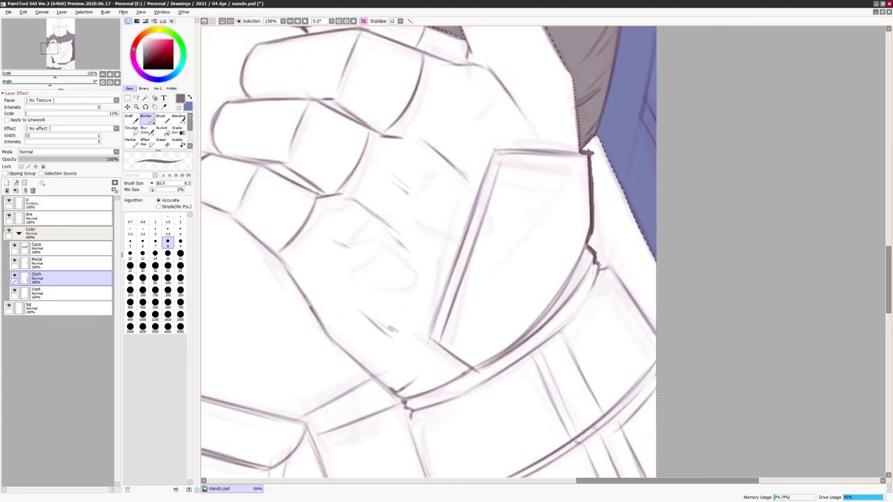
pyautogui.moveTo(646, 317); pyautogui.dragTo(658, 336)
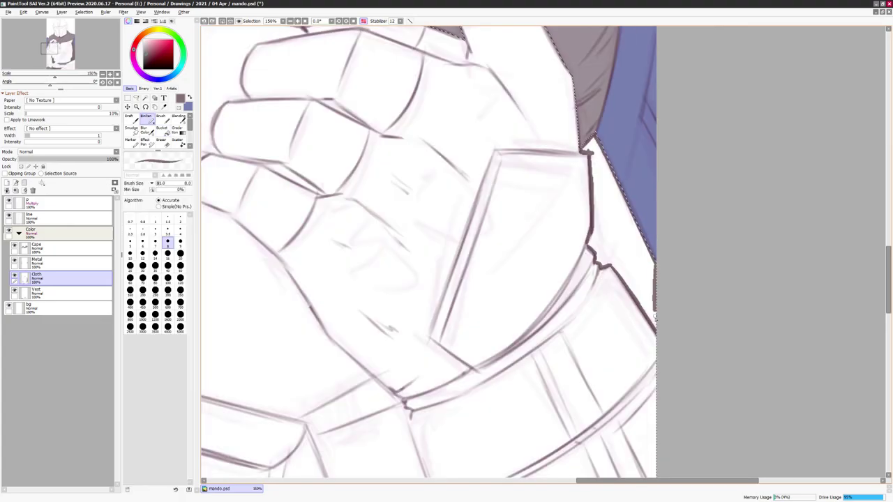
pyautogui.press('g')
pyautogui.click(637, 237)
pyautogui.hotkey('ctrl', 'z')
pyautogui.scroll(-3, 666, 261)
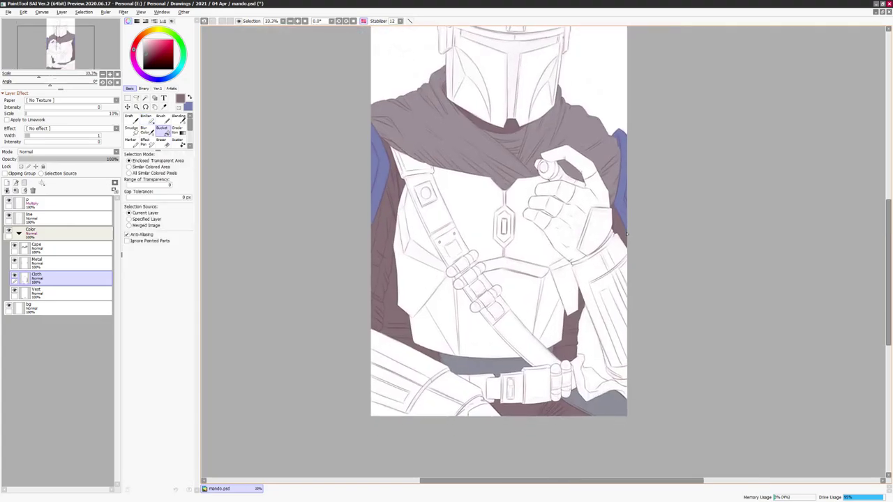
# - Select the remaining unpainted area and fill the small gaps between the raised hand's fingers in blue-violet on the Metal layer
pyautogui.press('h')
pyautogui.press('w')
pyautogui.click(530, 348)
pyautogui.click(36, 262)
pyautogui.press('n')
pyautogui.scroll(4, 453, 251)
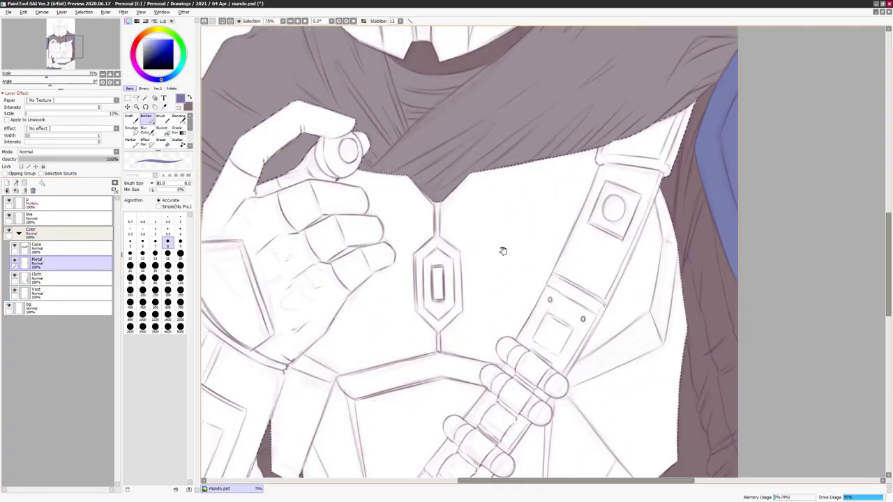
pyautogui.press('h')
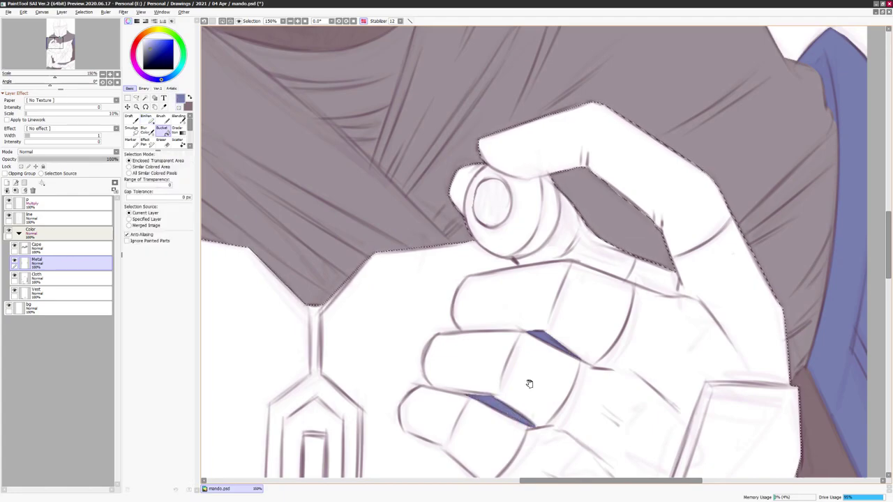
pyautogui.moveTo(540, 428); pyautogui.dragTo(533, 419)
pyautogui.press('h')
pyautogui.press('h')
pyautogui.scroll(1, 493, 397)
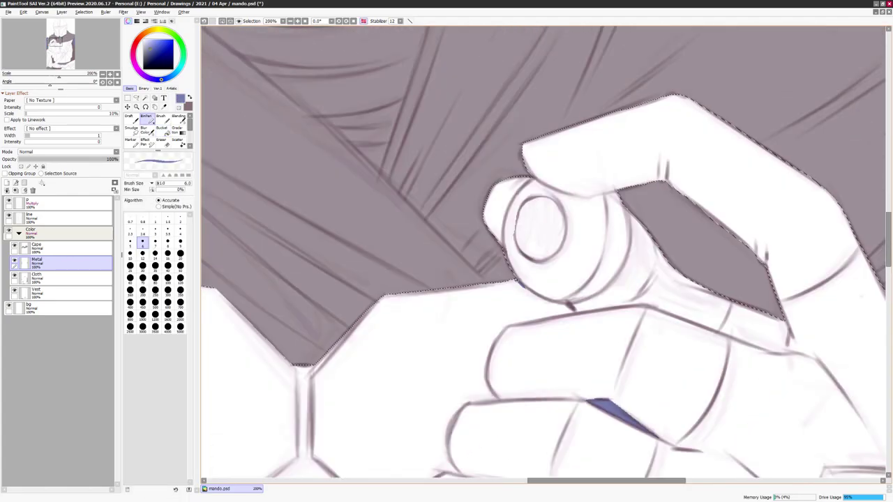
# - Outline the chest plate's border along the raised hand's fingers, palm and wrist, down around the side flap
pyautogui.press('h')
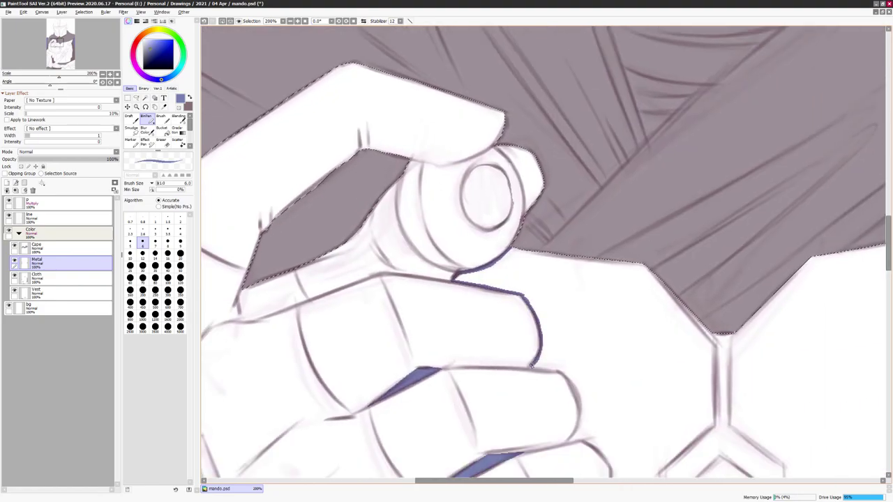
pyautogui.moveTo(625, 302); pyautogui.dragTo(625, 225)
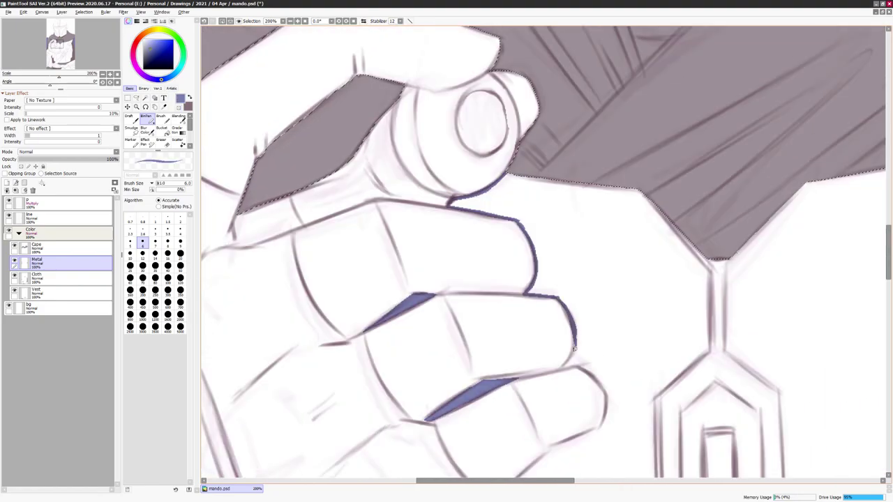
pyautogui.press('h')
pyautogui.moveTo(583, 424); pyautogui.dragTo(592, 315)
pyautogui.press('h')
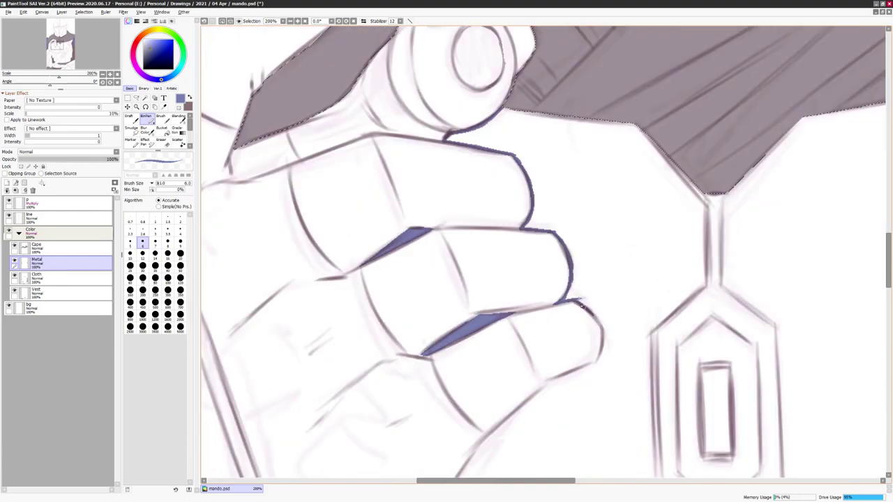
pyautogui.press('h')
pyautogui.moveTo(454, 384); pyautogui.dragTo(427, 339)
pyautogui.moveTo(495, 401); pyautogui.dragTo(468, 324)
pyautogui.moveTo(464, 317); pyautogui.dragTo(530, 395)
pyautogui.moveTo(530, 394); pyautogui.dragTo(448, 307)
pyautogui.press('h')
pyautogui.scroll(-3, 488, 352)
pyautogui.moveTo(521, 330)
pyautogui.mouseDown()
pyautogui.moveTo(567, 317)
pyautogui.moveTo(564, 243)
pyautogui.mouseUp()
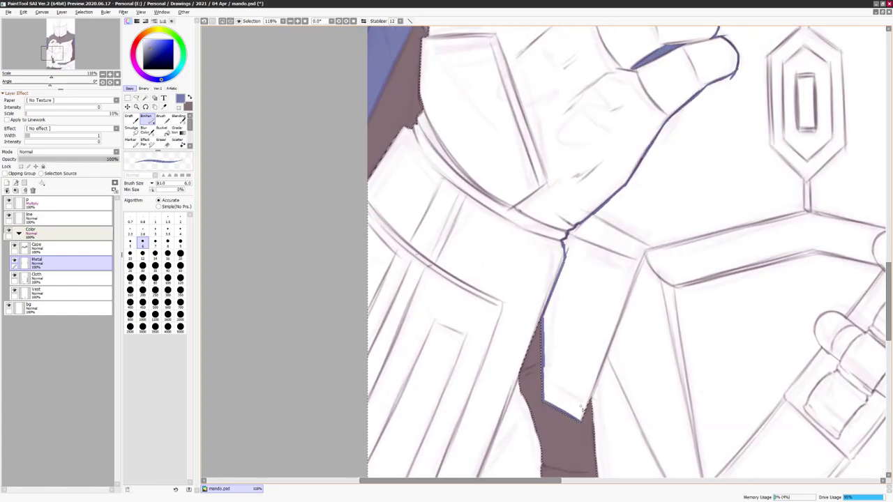
# - Outline the side flap's inner edge and trace the chest plate's lower side edge with a larger brush
pyautogui.moveTo(640, 259); pyautogui.dragTo(507, 77)
pyautogui.press(']')
pyautogui.press(']')
pyautogui.press(']')
pyautogui.press(']')
pyautogui.press(']')
pyautogui.moveTo(435, 270)
pyautogui.mouseDown()
pyautogui.moveTo(446, 390)
pyautogui.moveTo(488, 454)
pyautogui.mouseUp()
pyautogui.press('h')
pyautogui.moveTo(570, 374); pyautogui.dragTo(571, 325)
# - Outline the diagonal strap and its capsules along the hand-side chest plate with a smaller brush
pyautogui.press('[')
pyautogui.press('[')
pyautogui.press('[')
pyautogui.press('[')
pyautogui.press('[')
pyautogui.moveTo(359, 205); pyautogui.dragTo(383, 236)
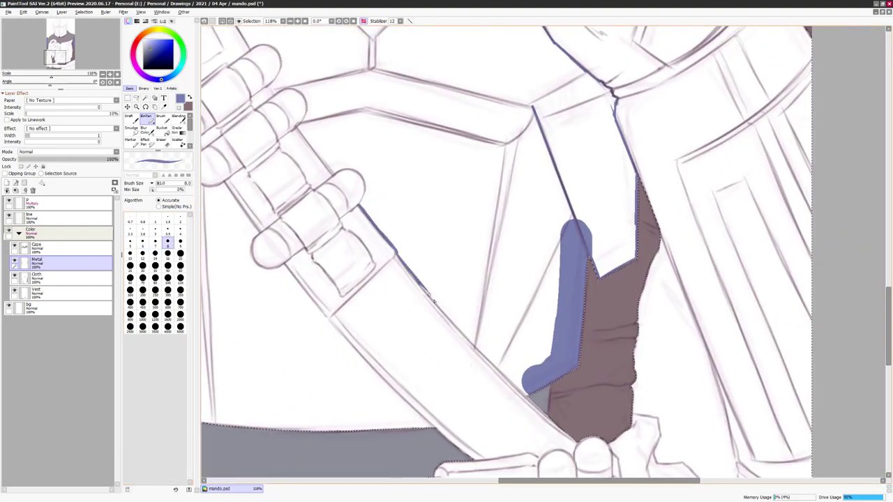
pyautogui.moveTo(407, 268); pyautogui.dragTo(489, 359)
pyautogui.moveTo(335, 176); pyautogui.dragTo(384, 305)
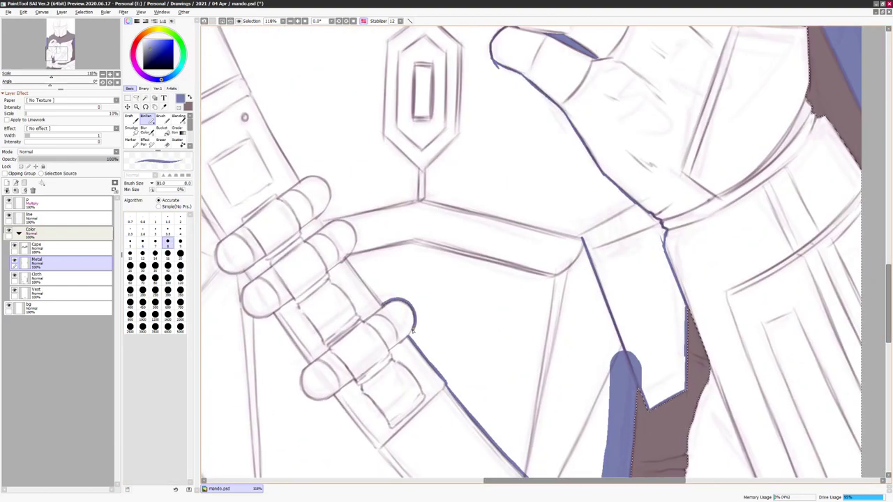
pyautogui.moveTo(352, 264)
pyautogui.mouseDown()
pyautogui.moveTo(306, 345)
pyautogui.moveTo(444, 322)
pyautogui.mouseUp()
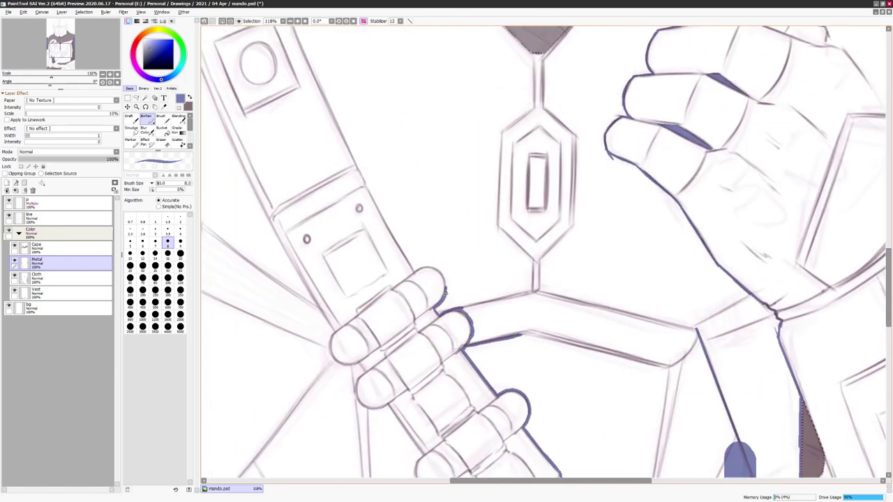
pyautogui.moveTo(441, 277); pyautogui.dragTo(487, 447)
pyautogui.moveTo(410, 316)
pyautogui.mouseDown()
pyautogui.moveTo(392, 318)
pyautogui.moveTo(348, 264)
pyautogui.mouseUp()
# - Trace the chest plate's upper edge beneath the cape with a size 16 brush and fill the hand-side chest plate in blue-violet
pyautogui.press(']')
pyautogui.press(']')
pyautogui.press(']')
pyautogui.press(']')
pyautogui.press(']')
pyautogui.moveTo(298, 116); pyautogui.dragTo(481, 155)
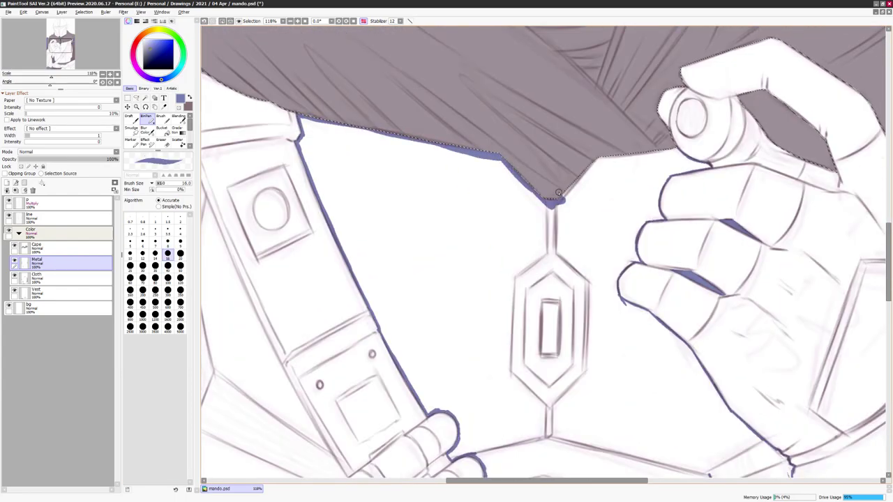
pyautogui.moveTo(557, 195); pyautogui.dragTo(529, 231)
pyautogui.scroll(-5, 647, 185)
pyautogui.moveTo(647, 184); pyautogui.dragTo(537, 293)
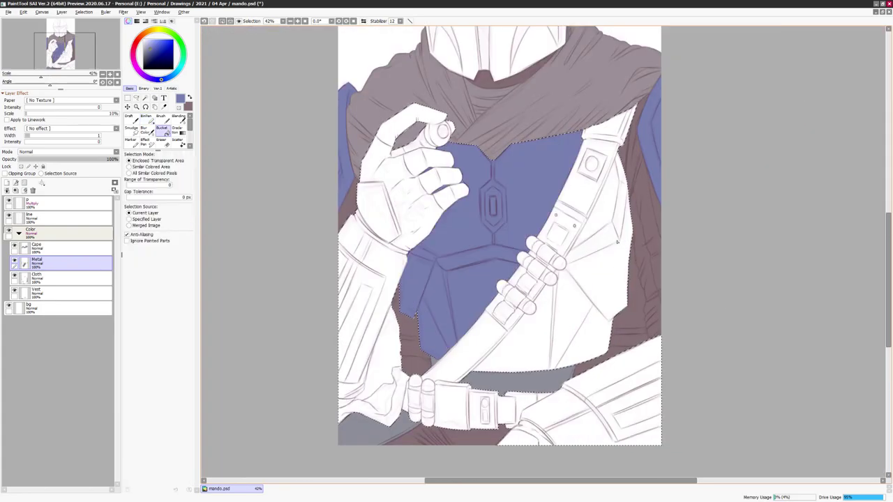
# - Outline the diagonal strap's outer edge from the cape down to the first capsule with a size 8 brush
pyautogui.press('[')
pyautogui.press('[')
pyautogui.press('[')
pyautogui.press('[')
pyautogui.press('[')
pyautogui.scroll(6, 506, 233)
pyautogui.moveTo(502, 217); pyautogui.dragTo(576, 399)
pyautogui.moveTo(574, 370); pyautogui.dragTo(530, 289)
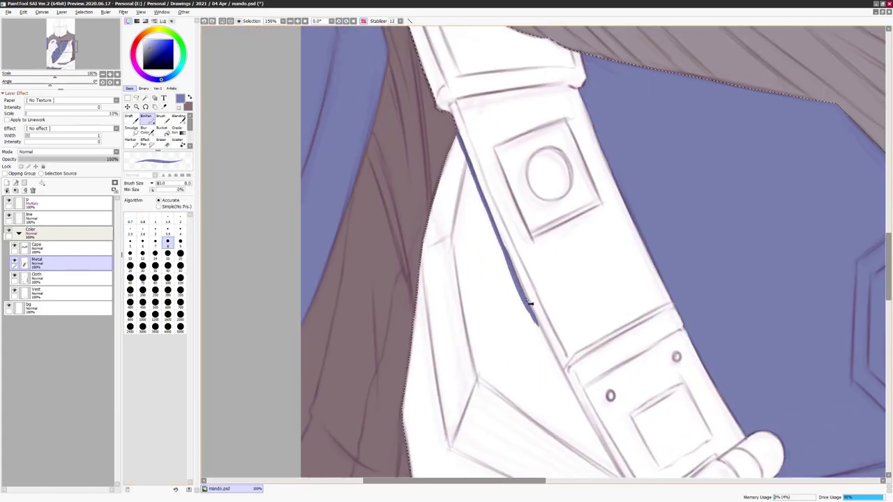
pyautogui.moveTo(539, 322); pyautogui.dragTo(562, 375)
pyautogui.moveTo(562, 375); pyautogui.dragTo(511, 290)
pyautogui.moveTo(550, 376); pyautogui.dragTo(556, 310)
pyautogui.moveTo(564, 327); pyautogui.dragTo(569, 336)
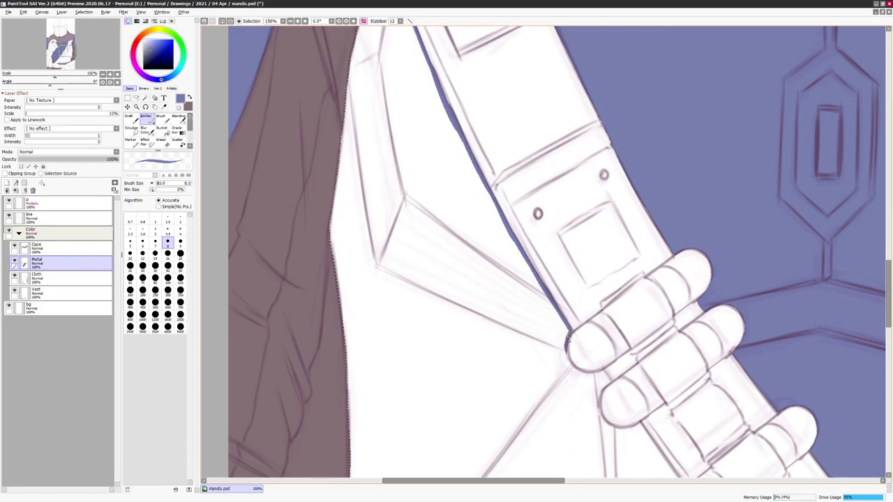
# - Continue the outline around the capsule ends and down the strap's lower edge towards the belt
pyautogui.moveTo(604, 372)
pyautogui.mouseDown()
pyautogui.moveTo(560, 362)
pyautogui.moveTo(574, 387)
pyautogui.moveTo(610, 396)
pyautogui.mouseUp()
pyautogui.press('h')
pyautogui.press('h')
pyautogui.moveTo(633, 428); pyautogui.dragTo(538, 331)
pyautogui.moveTo(555, 388); pyautogui.dragTo(583, 398)
pyautogui.moveTo(587, 389)
pyautogui.mouseDown()
pyautogui.moveTo(504, 304)
pyautogui.moveTo(556, 375)
pyautogui.mouseUp()
pyautogui.moveTo(555, 374); pyautogui.dragTo(432, 304)
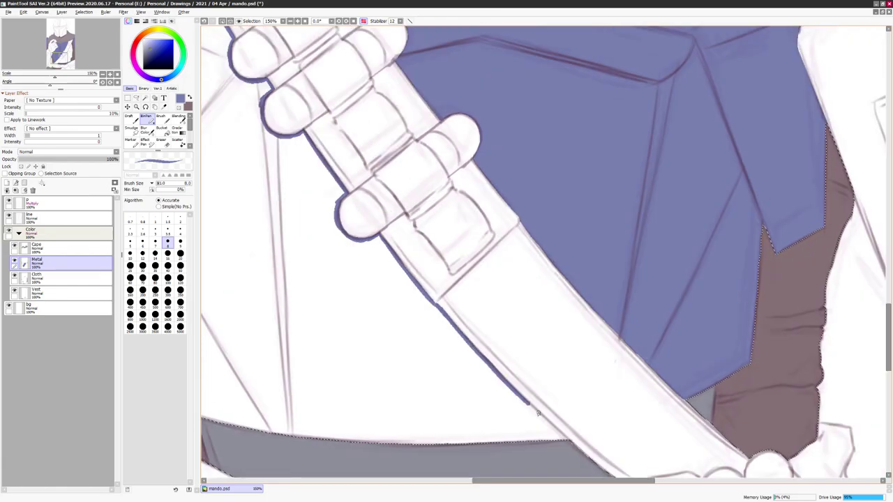
# - Trace the lower and side edges of the strap-side chest plate with a size 16 brush and fill it in blue-violet
pyautogui.press(']')
pyautogui.moveTo(369, 436); pyautogui.dragTo(628, 448)
pyautogui.moveTo(293, 390); pyautogui.dragTo(474, 404)
pyautogui.moveTo(244, 254)
pyautogui.mouseDown()
pyautogui.moveTo(264, 335)
pyautogui.moveTo(398, 434)
pyautogui.mouseUp()
pyautogui.moveTo(245, 104); pyautogui.dragTo(442, 269)
pyautogui.moveTo(279, 175)
pyautogui.mouseDown()
pyautogui.moveTo(391, 279)
pyautogui.moveTo(474, 336)
pyautogui.mouseUp()
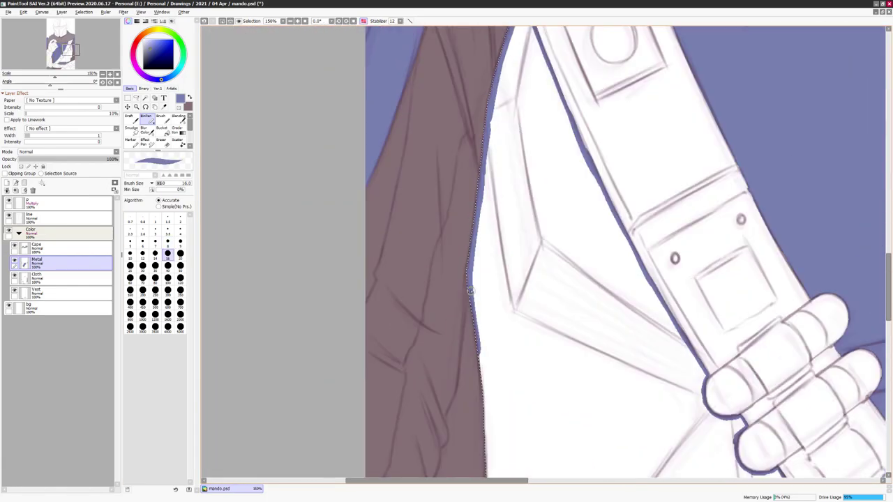
pyautogui.scroll(-4, 687, 312)
pyautogui.scroll(2, 670, 283)
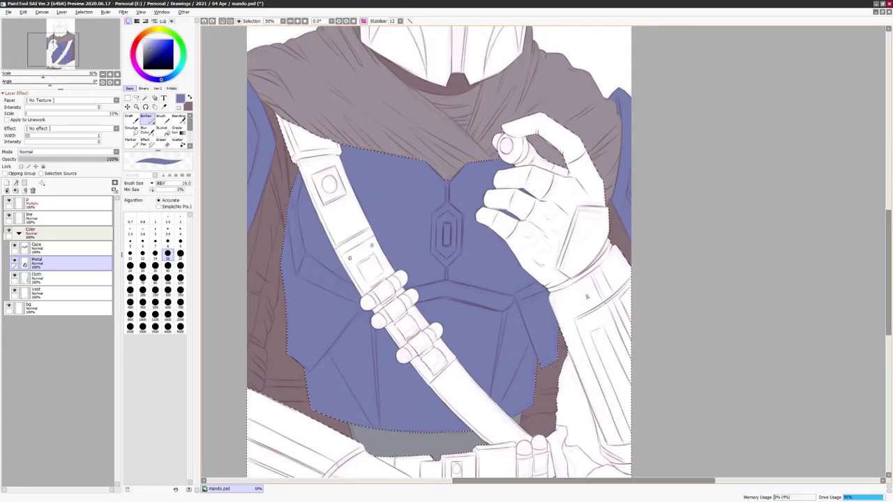
# - Outline the forearm guard of the raised arm on the Metal layer with the size 16 brush
pyautogui.scroll(1, 440, 277)
pyautogui.moveTo(499, 328)
pyautogui.mouseDown()
pyautogui.moveTo(629, 233)
pyautogui.moveTo(652, 164)
pyautogui.mouseUp()
pyautogui.moveTo(626, 245)
pyautogui.mouseDown()
pyautogui.moveTo(605, 307)
pyautogui.moveTo(528, 406)
pyautogui.mouseUp()
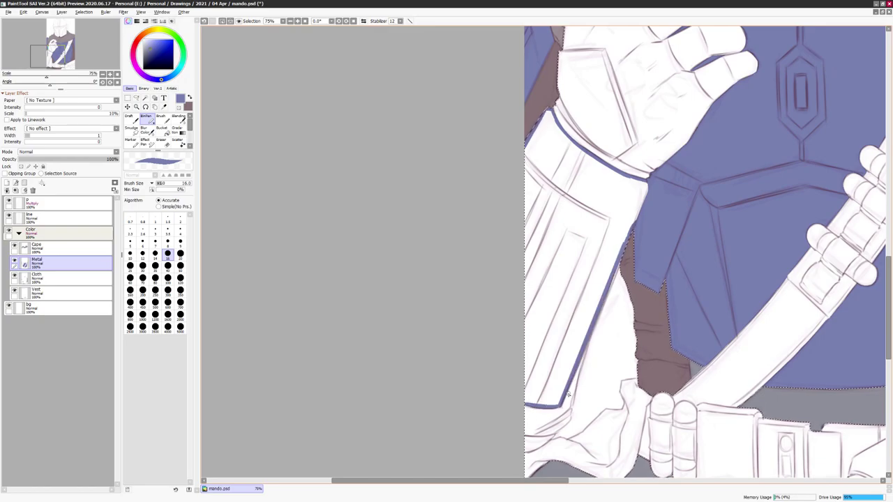
pyautogui.scroll(-2, 569, 395)
# - Outline the forearm guard of the lowered arm and fill both forearm guards in blue-violet
pyautogui.moveTo(418, 293); pyautogui.dragTo(578, 295)
pyautogui.scroll(1, 672, 281)
pyautogui.moveTo(672, 281); pyautogui.dragTo(672, 163)
pyautogui.moveTo(502, 312); pyautogui.dragTo(555, 346)
pyautogui.press('h')
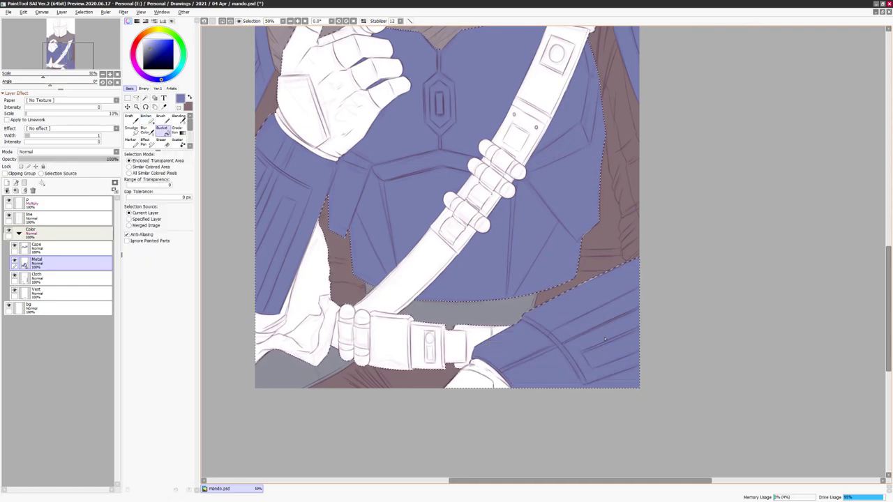
# - Outline the strap's square plate with a size 8 brush, fill it blue-violet, and erase its centre circle with a size 100 transparent brush
pyautogui.moveTo(661, 152); pyautogui.dragTo(685, 301)
pyautogui.press('h')
pyautogui.hotkey('ctrl', '+')
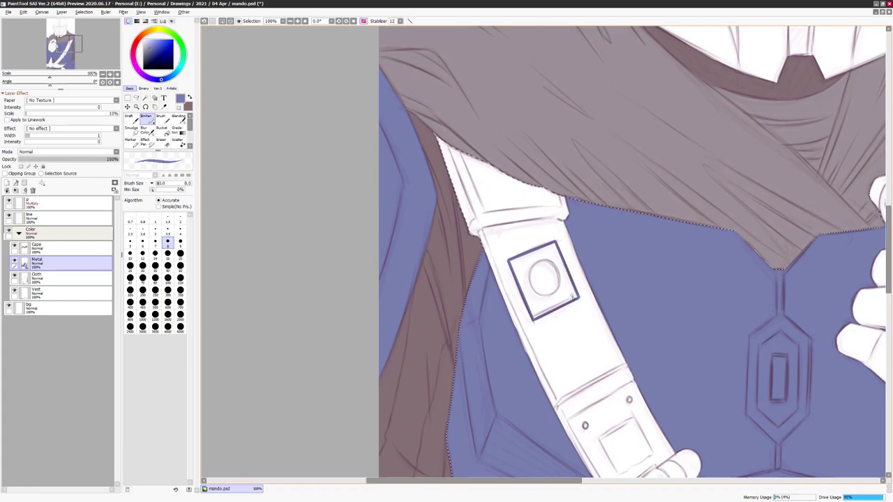
pyautogui.click(537, 276)
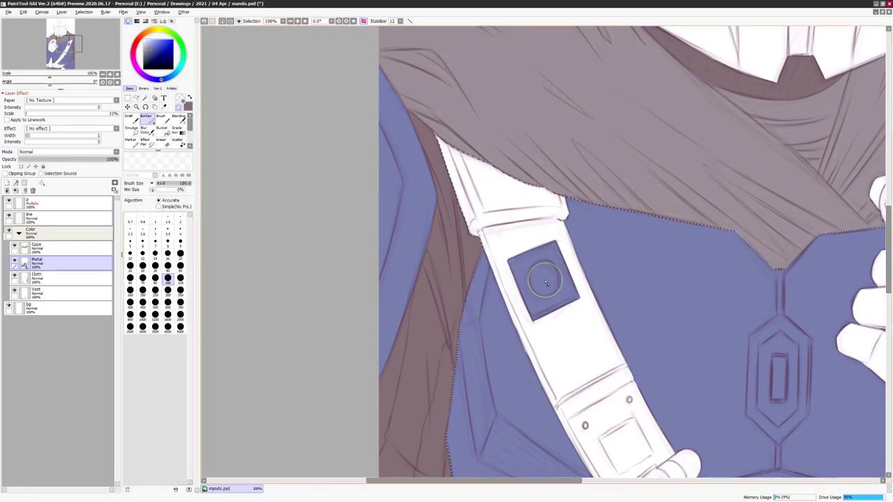
pyautogui.click(547, 282)
# - Lasso the square plate's circle on the line layer and deform it to match the erased hole
pyautogui.press('h')
pyautogui.press('h')
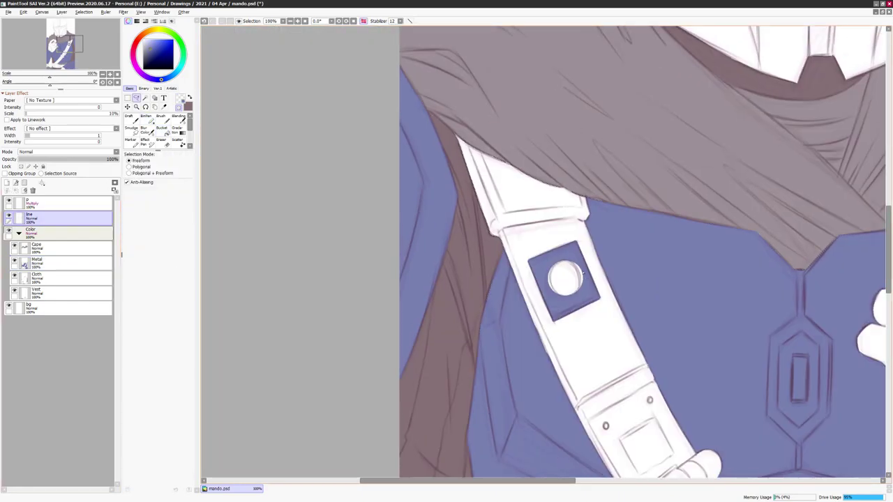
pyautogui.moveTo(583, 276); pyautogui.dragTo(584, 278)
pyautogui.hotkey('ctrl', 't')
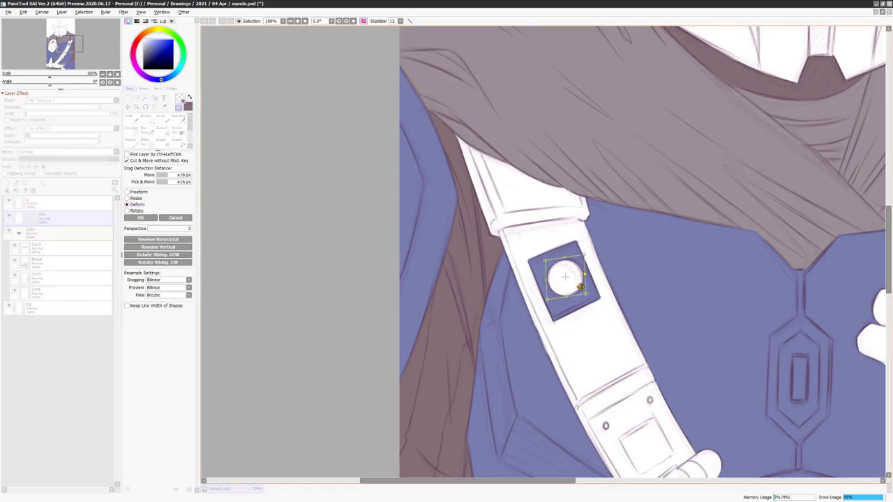
pyautogui.press('Return')
# - Outline the narrow upright rectangle on the belt buckle with a size 3.5 brush on the Metal layer and fill it blue-violet
pyautogui.scroll(-5, 586, 278)
pyautogui.scroll(-6, 488, 279)
pyautogui.scroll(5, 488, 279)
pyautogui.scroll(2, 532, 300)
pyautogui.moveTo(525, 309)
pyautogui.mouseDown()
pyautogui.moveTo(568, 310)
pyautogui.moveTo(527, 405)
pyautogui.mouseUp()
pyautogui.press('h')
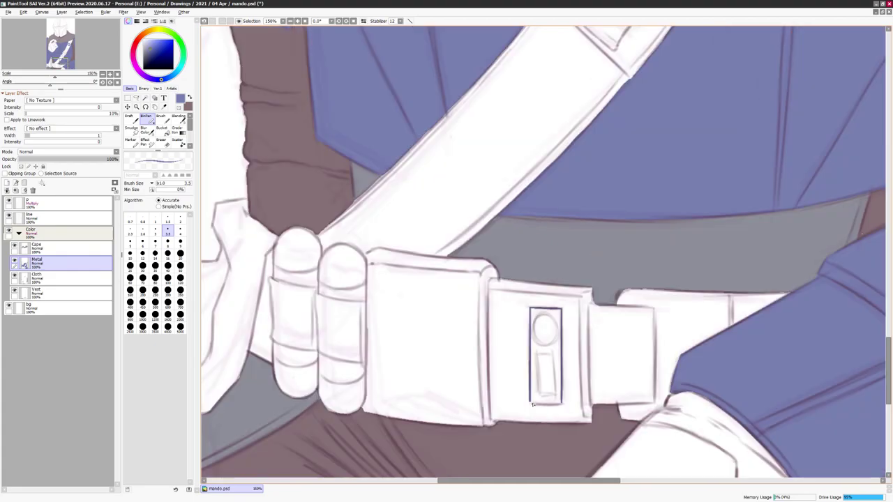
# - Outline both ends of the strap's uppermost capsule with a size 8 brush and fill them in blue-violet
pyautogui.scroll(-4, 551, 403)
pyautogui.scroll(4, 611, 232)
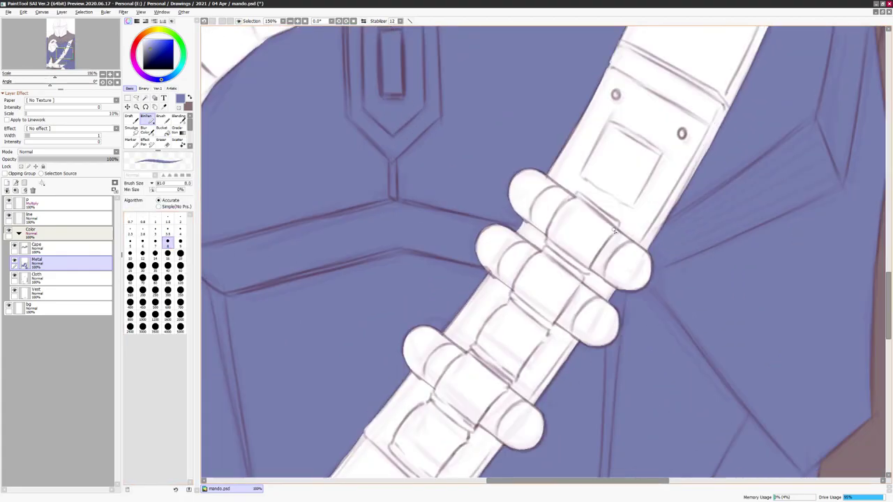
pyautogui.click(629, 257)
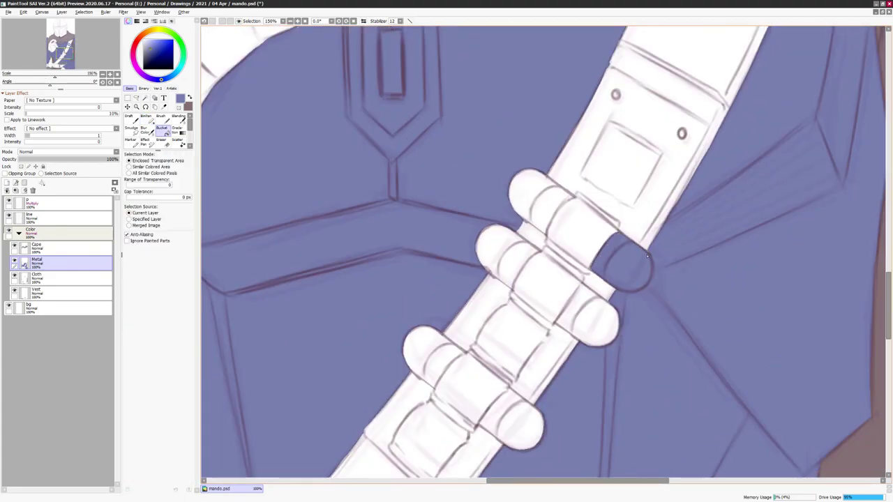
pyautogui.click(525, 221)
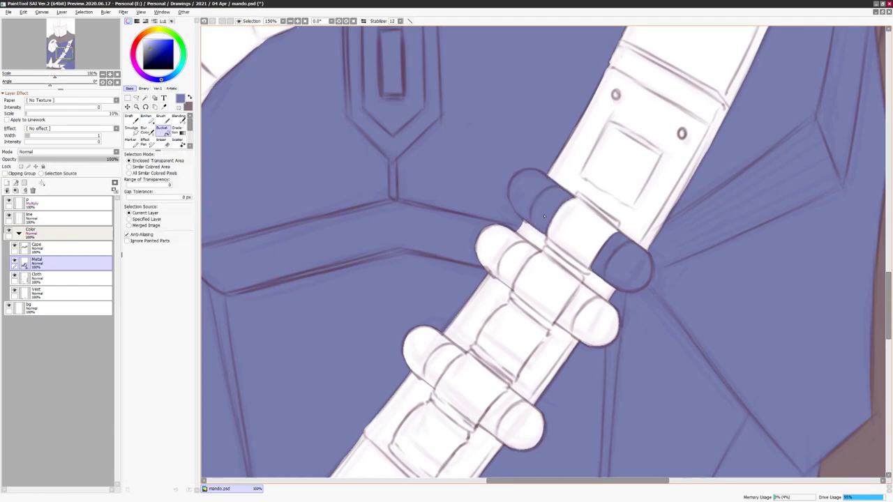
pyautogui.scroll(-1, 614, 188)
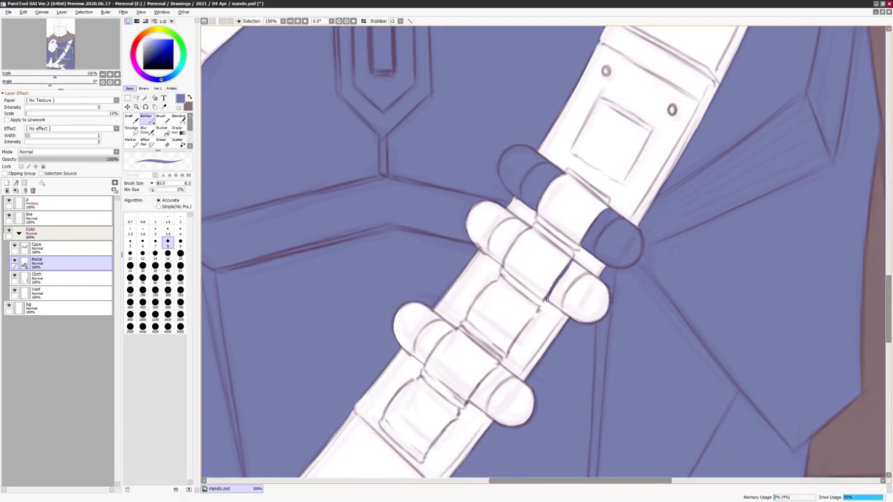
# - Outline and fill both ends of the strap's middle and lowest capsules in blue-violet
pyautogui.click(590, 291)
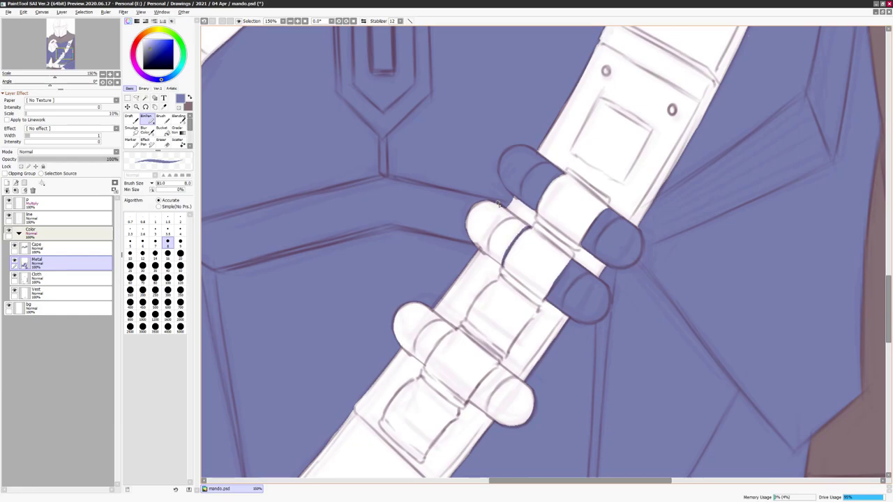
pyautogui.click(479, 249)
pyautogui.scroll(-2, 454, 261)
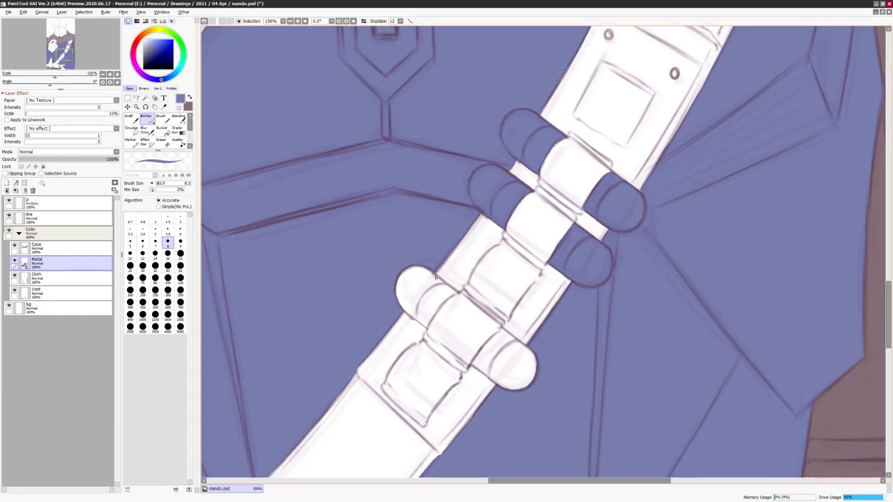
pyautogui.click(443, 302)
pyautogui.scroll(-1, 442, 301)
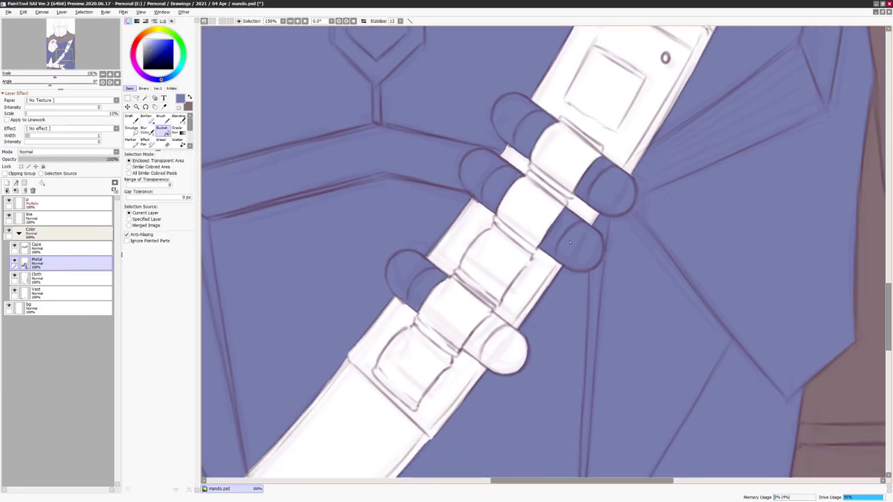
pyautogui.click(500, 365)
pyautogui.scroll(-3, 499, 365)
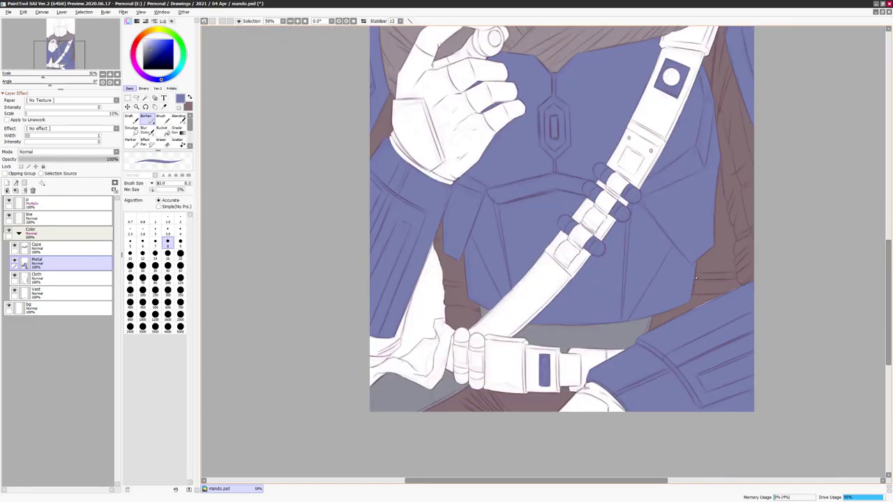
# - Outline the belt section between the buckle and the lowered forearm with the size 8 brush and fill it blue-violet
pyautogui.scroll(2, 695, 278)
pyautogui.click(539, 338)
pyautogui.press('b')
pyautogui.press('n')
pyautogui.moveTo(539, 341)
pyautogui.mouseDown()
pyautogui.moveTo(539, 407)
pyautogui.moveTo(563, 408)
pyautogui.mouseUp()
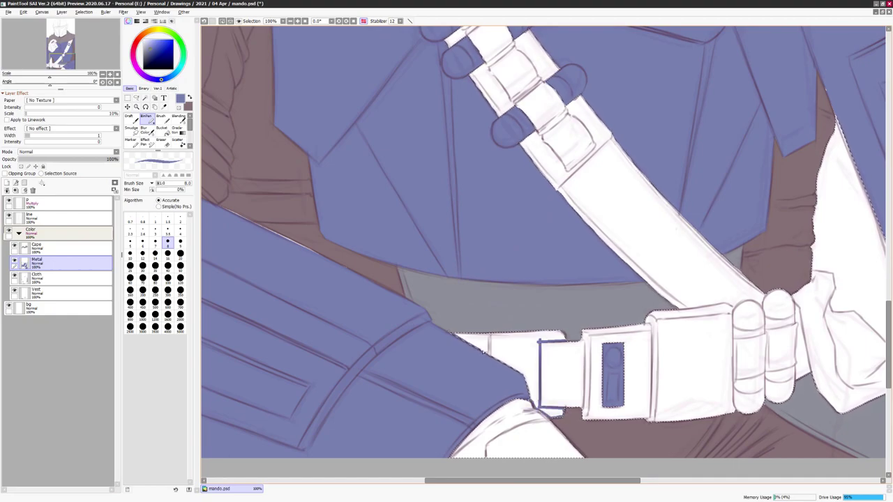
pyautogui.press('b')
pyautogui.click(520, 359)
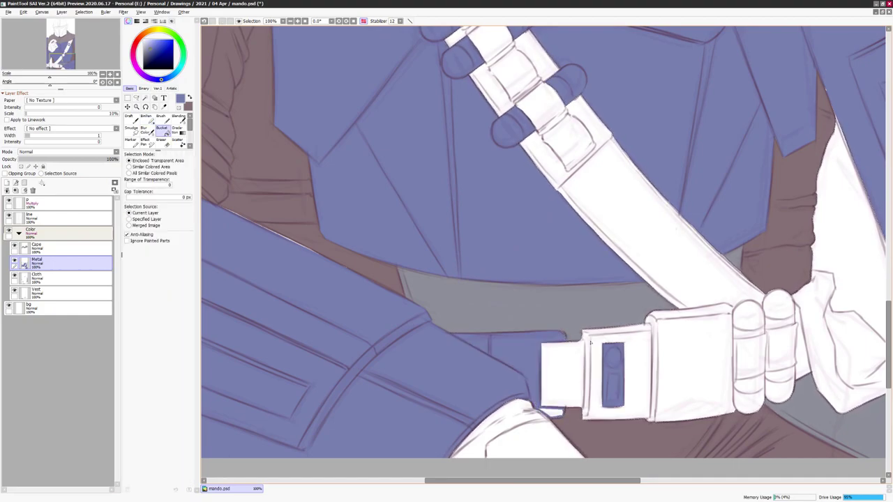
# - Outline the upper ends of the two belt capsules with the size 8 brush and fill them blue-violet
pyautogui.moveTo(590, 341); pyautogui.dragTo(402, 384)
pyautogui.scroll(1, 594, 275)
pyautogui.press('n')
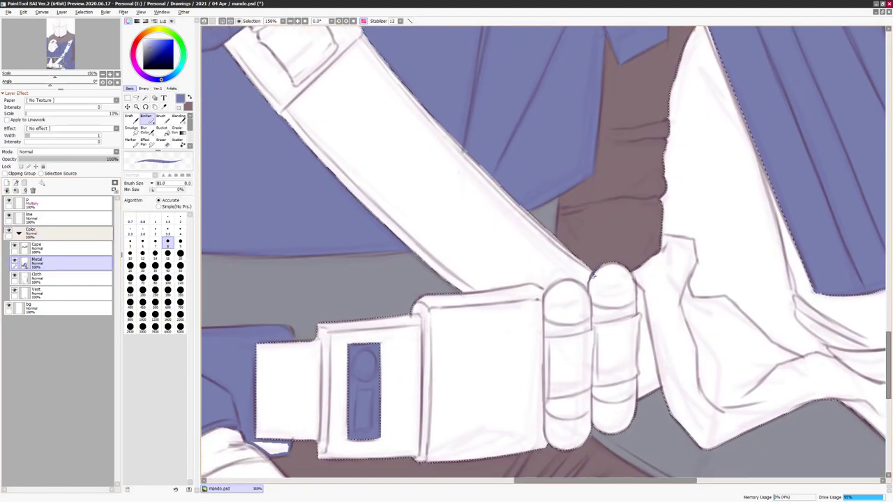
pyautogui.moveTo(544, 298)
pyautogui.mouseDown()
pyautogui.moveTo(562, 282)
pyautogui.moveTo(586, 292)
pyautogui.mouseUp()
pyautogui.moveTo(545, 335); pyautogui.dragTo(636, 316)
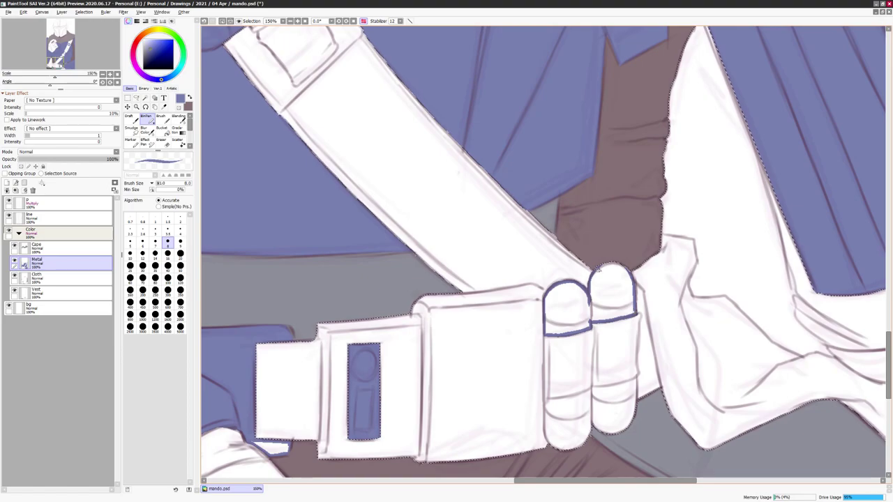
pyautogui.press('g')
pyautogui.click(567, 307)
pyautogui.click(611, 296)
# - Outline the lower ends of the two belt capsules, fill them blue-violet, and clear the selection
pyautogui.press('n')
pyautogui.press('h')
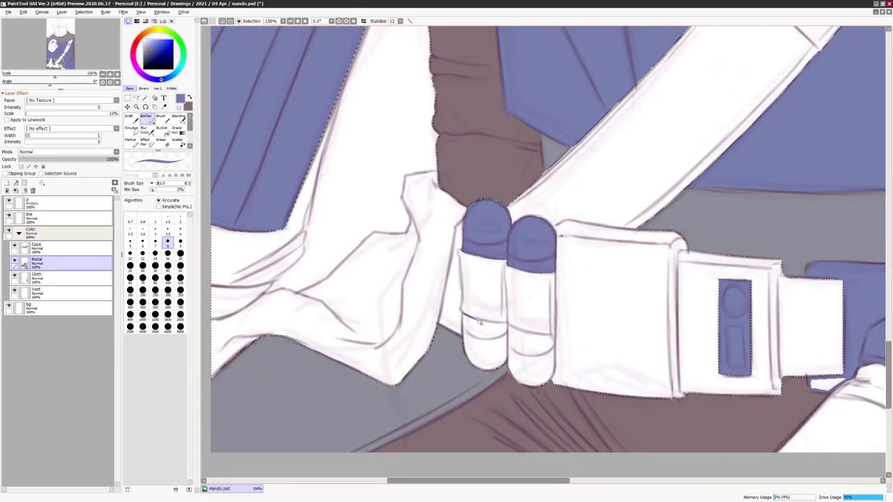
pyautogui.moveTo(507, 322)
pyautogui.mouseDown()
pyautogui.moveTo(552, 337)
pyautogui.moveTo(553, 373)
pyautogui.mouseUp()
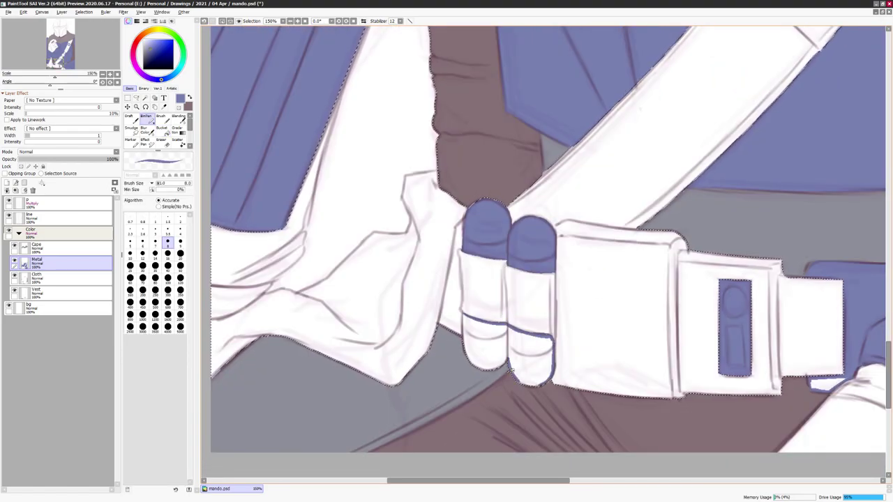
pyautogui.press('g')
pyautogui.click(483, 346)
pyautogui.click(530, 359)
pyautogui.hotkey('ctrl', 'd')
# - Outline the helmet's first ear piece on the Metal layer with a size 8 blue-violet brush
pyautogui.scroll(-1, 494, 209)
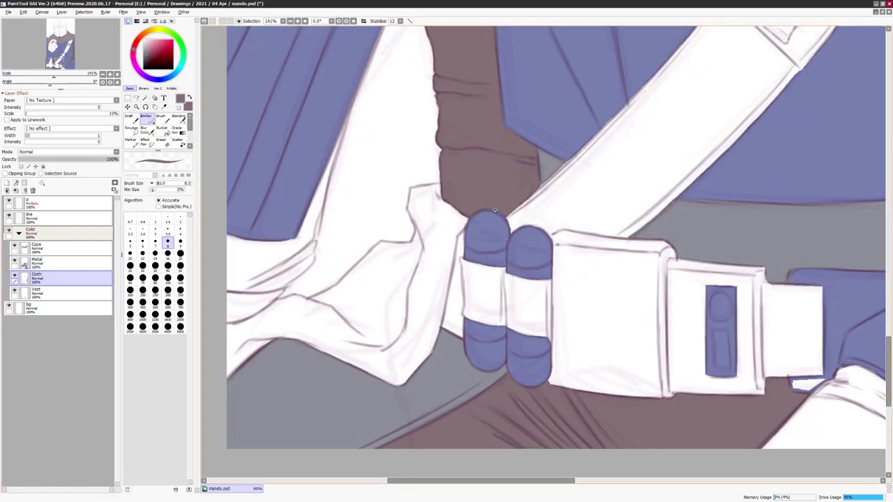
pyautogui.scroll(-5, 489, 389)
pyautogui.click(36, 262)
pyautogui.press('g')
pyautogui.scroll(3, 588, 292)
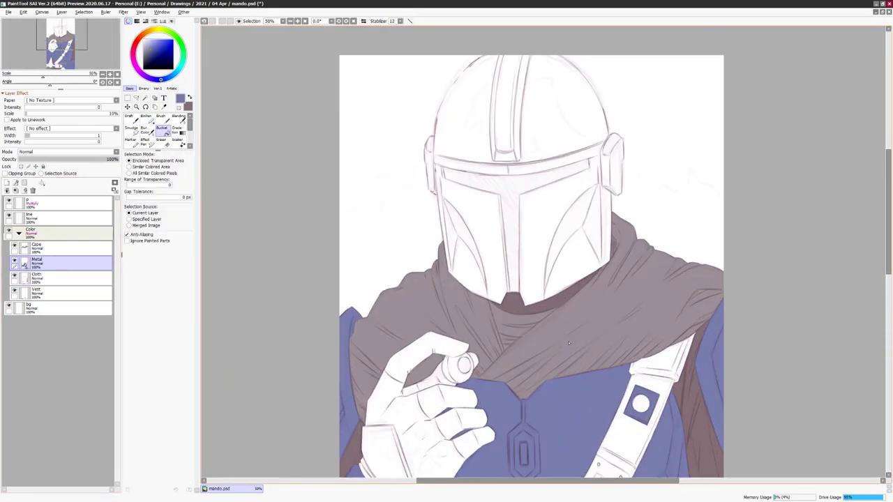
pyautogui.scroll(2, 425, 277)
pyautogui.press('n')
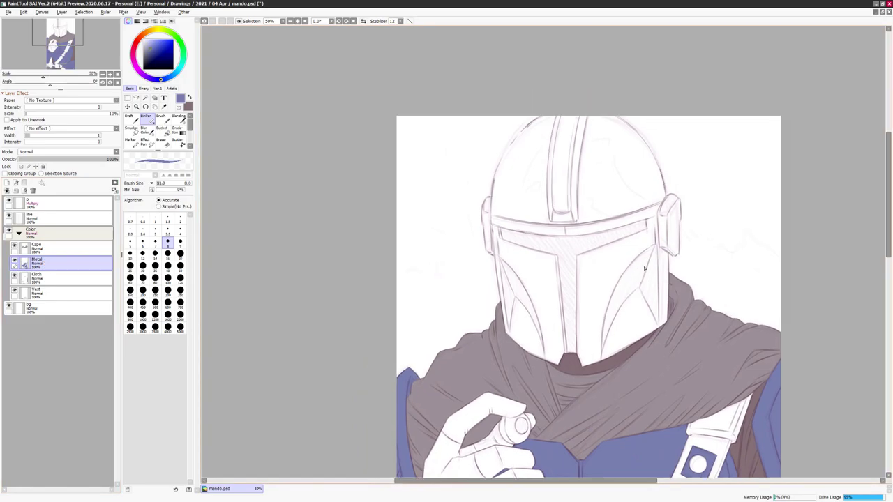
pyautogui.scroll(2, 570, 221)
pyautogui.moveTo(479, 230)
pyautogui.mouseDown()
pyautogui.moveTo(462, 231)
pyautogui.moveTo(452, 283)
pyautogui.mouseUp()
pyautogui.moveTo(482, 352); pyautogui.dragTo(480, 351)
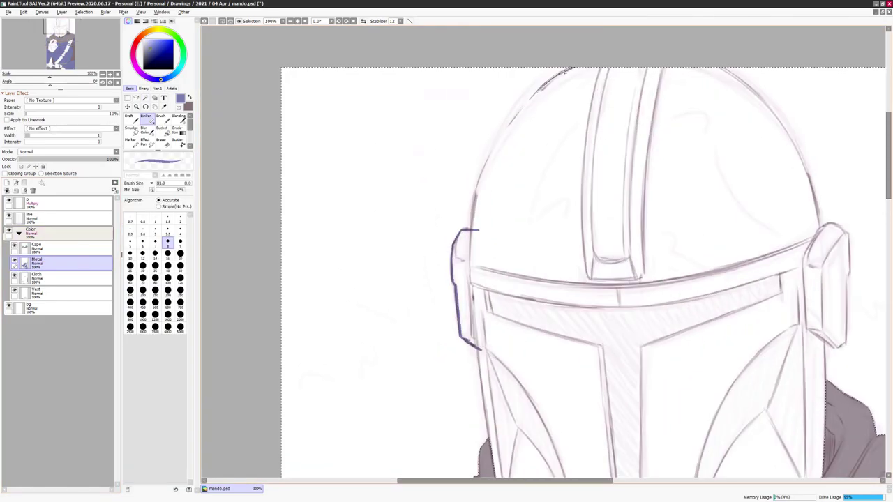
# - Outline both sides of the helmet's dome and the ear piece on the opposite side
pyautogui.scroll(-2, 475, 201)
pyautogui.scroll(2, 668, 156)
pyautogui.moveTo(516, 126); pyautogui.dragTo(559, 166)
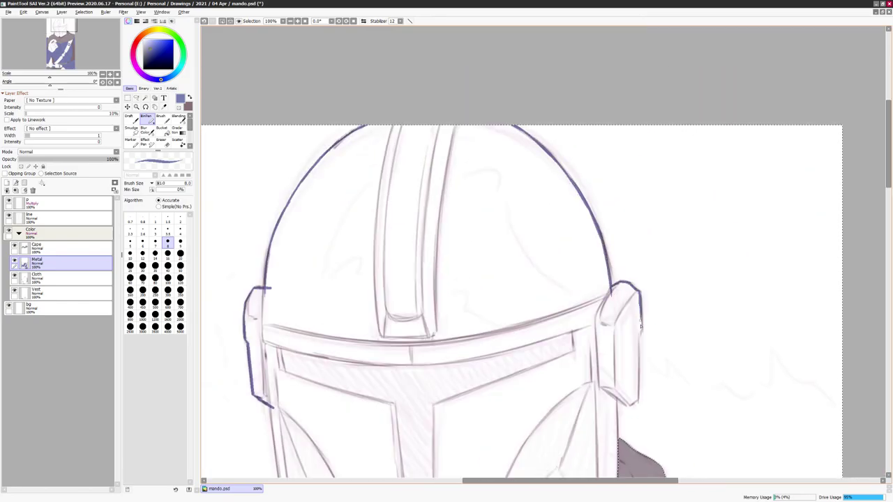
pyautogui.scroll(-2, 698, 243)
pyautogui.scroll(2, 515, 242)
pyautogui.press('[')
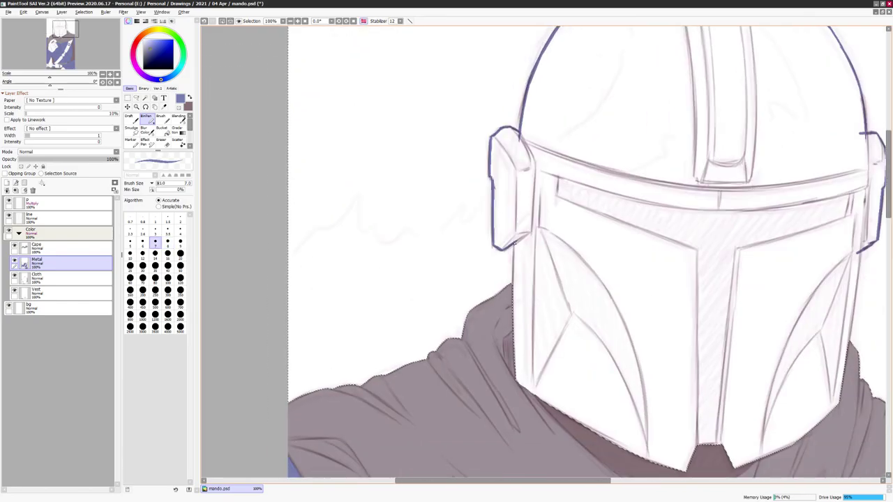
pyautogui.scroll(-2, 647, 297)
pyautogui.scroll(2, 535, 291)
# - Trace the helmet's sides and lower edge above the cape with a size 14 brush and fill the helmet blue-violet
pyautogui.press(']')
pyautogui.press(']')
pyautogui.press(']')
pyautogui.press(']')
pyautogui.press(']')
pyautogui.moveTo(408, 382)
pyautogui.mouseDown()
pyautogui.moveTo(598, 440)
pyautogui.moveTo(719, 401)
pyautogui.mouseUp()
pyautogui.moveTo(741, 251); pyautogui.dragTo(741, 307)
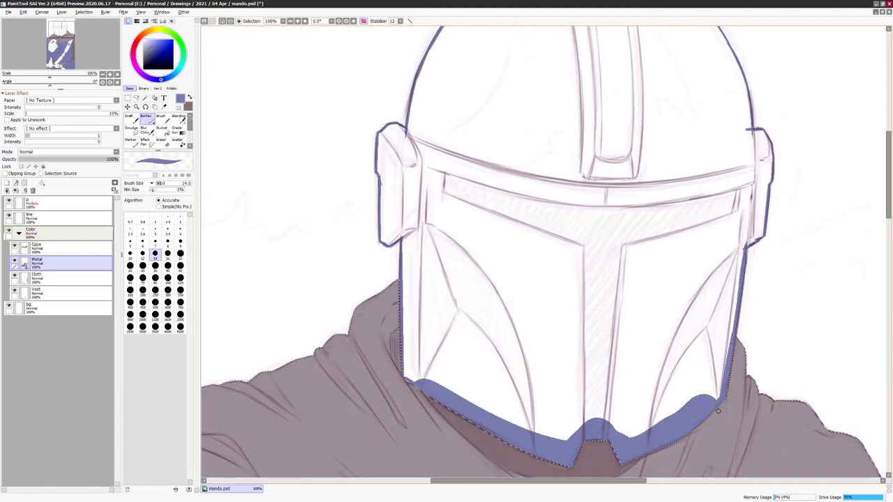
pyautogui.click(719, 406)
pyautogui.scroll(-3, 488, 279)
pyautogui.scroll(4, 538, 318)
# - Outline the armour plate on the raised glove with a size 8 brush on the Metal layer and fill it blue-violet
pyautogui.click(68, 234)
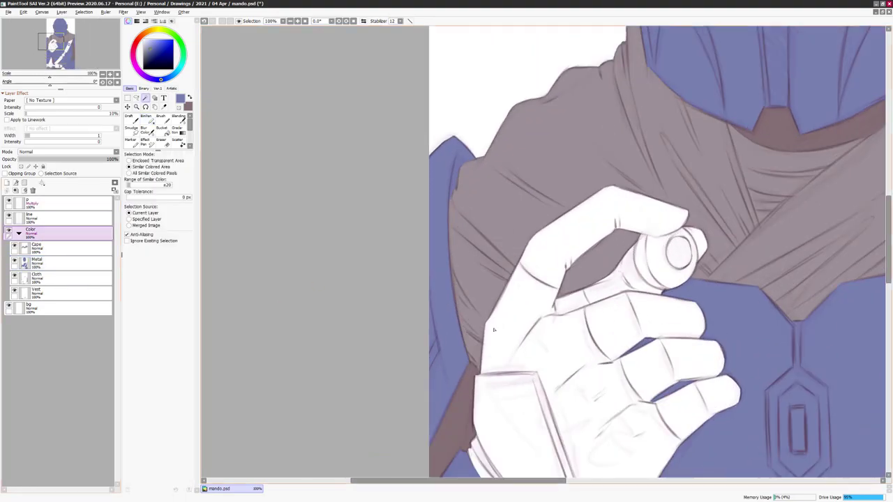
pyautogui.click(35, 261)
pyautogui.scroll(2, 663, 251)
pyautogui.moveTo(549, 411); pyautogui.dragTo(474, 379)
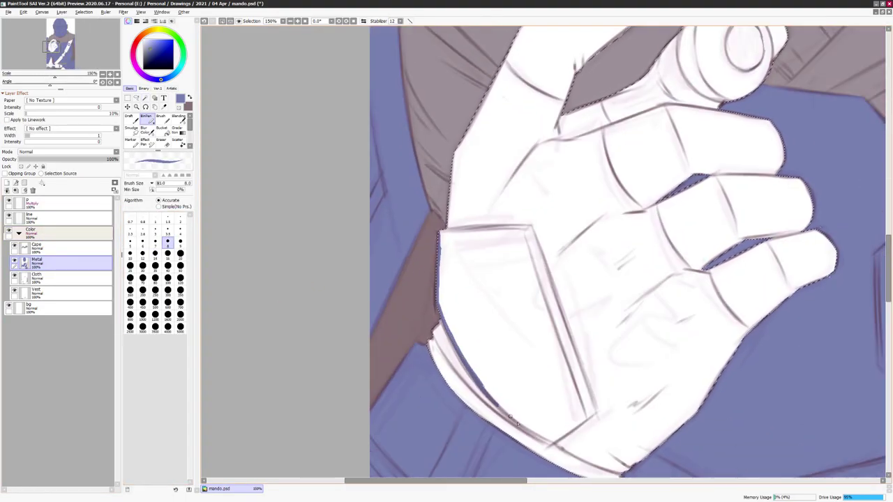
pyautogui.moveTo(438, 236)
pyautogui.mouseDown()
pyautogui.moveTo(431, 342)
pyautogui.moveTo(531, 226)
pyautogui.moveTo(592, 415)
pyautogui.mouseUp()
pyautogui.press('h')
pyautogui.moveTo(445, 403); pyautogui.dragTo(480, 429)
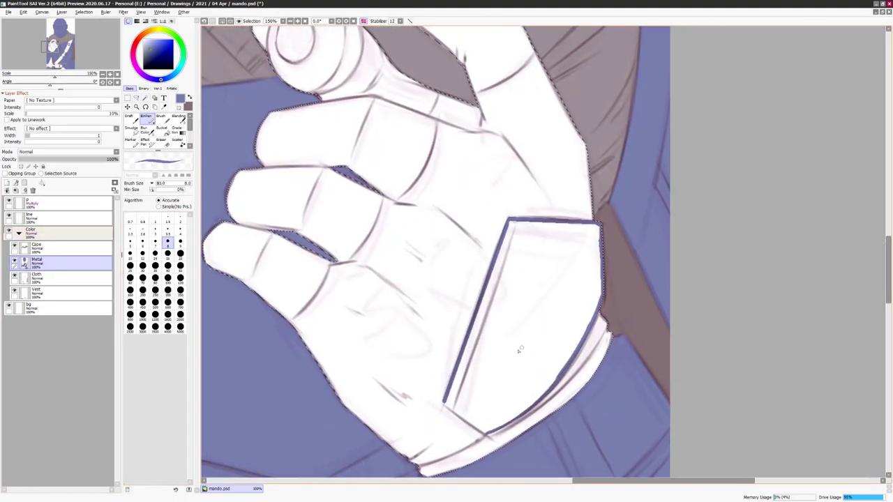
pyautogui.press('b')
pyautogui.click(534, 366)
pyautogui.scroll(-6, 569, 297)
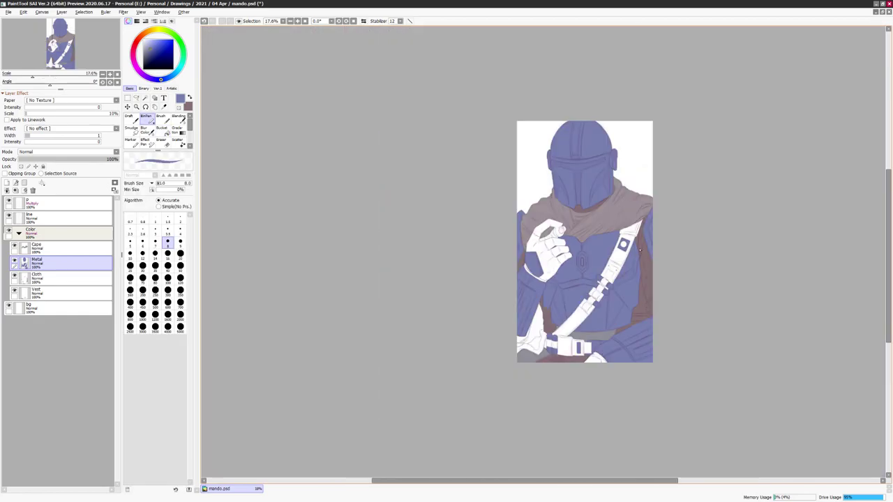
pyautogui.scroll(2, 640, 249)
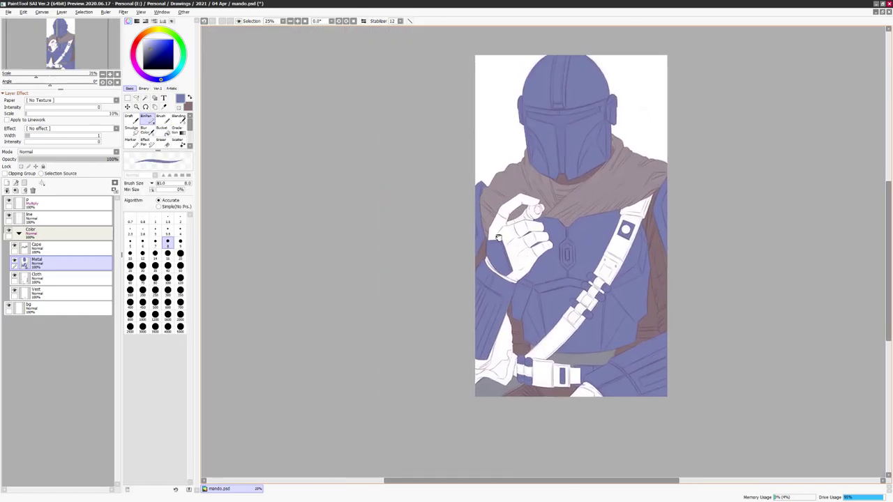
# - Recolour the metal to a pale grey-lavender with Hue/Saturation and add a new layer named Gloves1
pyautogui.hotkey('ctrl', 'shift', 'n')
pyautogui.hotkey('ctrl', 'u')
pyautogui.moveTo(788, 117); pyautogui.dragTo(767, 126)
pyautogui.click(809, 158)
pyautogui.doubleClick(37, 263)
pyautogui.write('Gloves')
pyautogui.press('Return')
# - Select the raised glove's area and trace the finger bases and the palm's lower edge in dark navy
pyautogui.scroll(2, 632, 269)
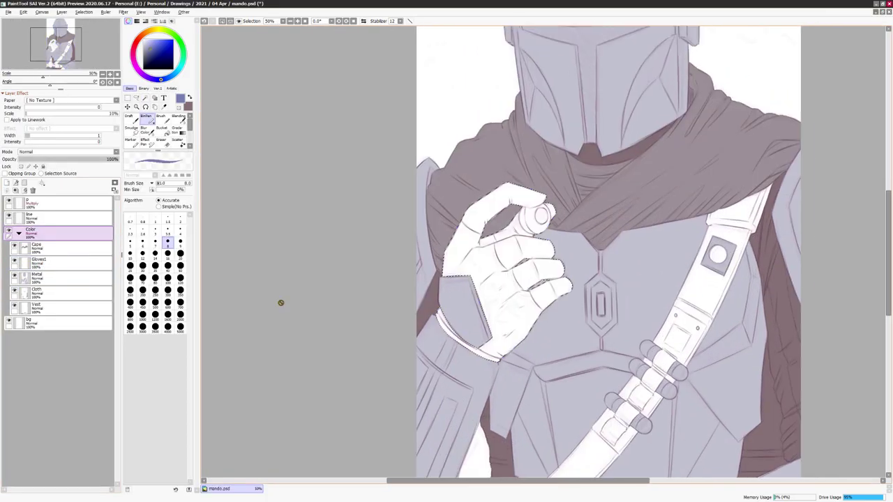
pyautogui.click(36, 277)
pyautogui.scroll(1, 551, 202)
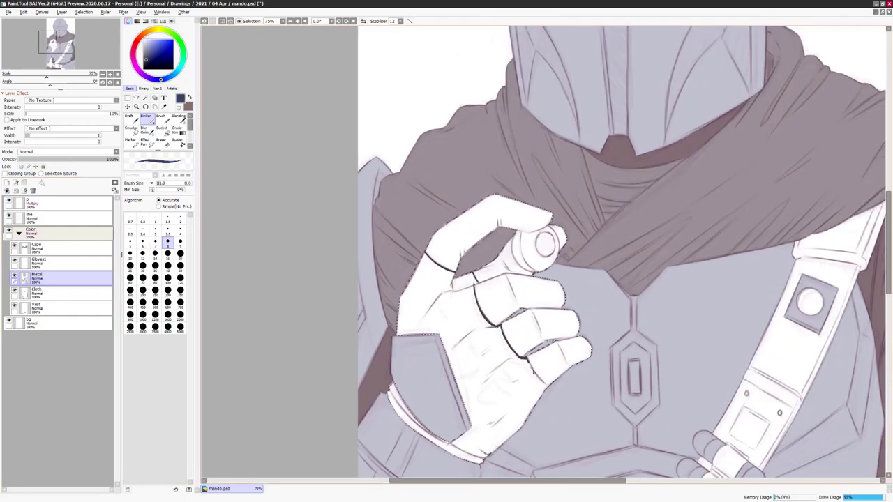
pyautogui.moveTo(598, 332); pyautogui.dragTo(619, 300)
pyautogui.moveTo(522, 413); pyautogui.dragTo(456, 403)
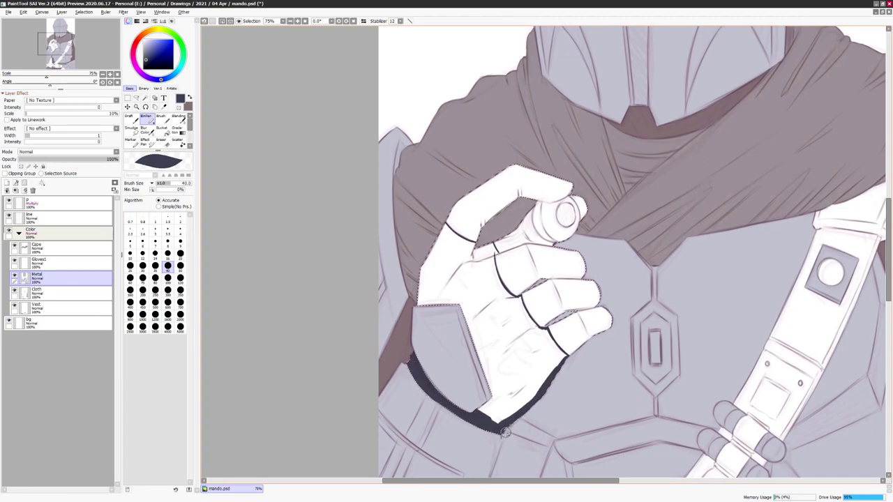
# - Trace around the glove's armour plate and along the palm's outer edge in dark navy with a size 16 brush
pyautogui.press('[')
pyautogui.press('[')
pyautogui.press('[')
pyautogui.press('[')
pyautogui.press('[')
pyautogui.press('h')
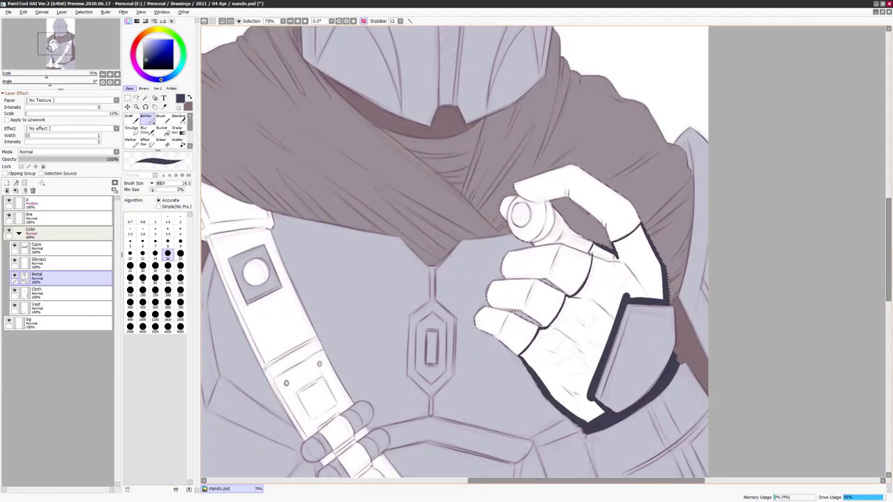
pyautogui.press('h')
# - Fill the raised glove's palm with dark navy and add a new layer named Gloves2
pyautogui.keyDown('ctrl'); pyautogui.click(51, 261); pyautogui.keyUp('ctrl')
pyautogui.click(50, 279)
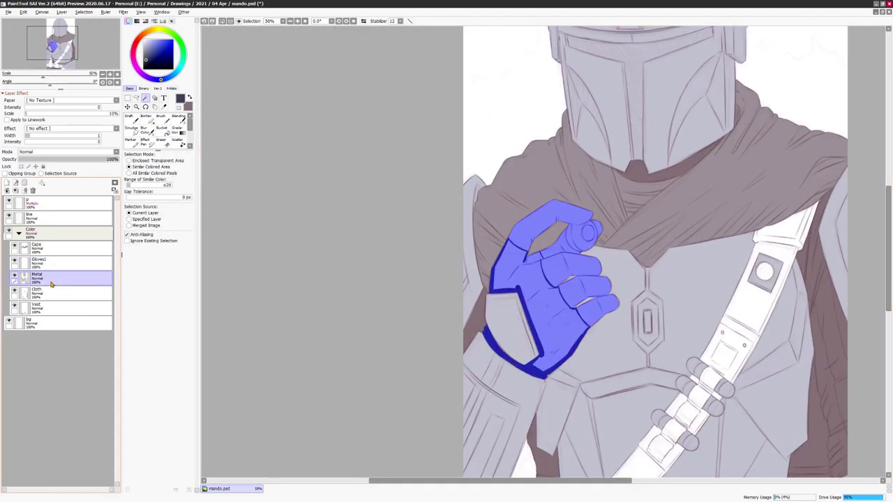
pyautogui.hotkey('ctrl', 'shift', 'n')
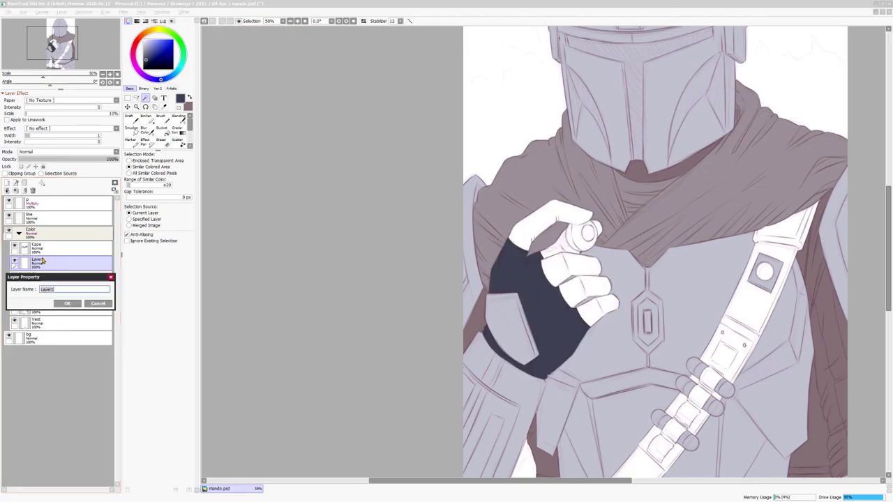
# - Outline the glove's fingers around the held knob in reddish brown with a size 14 brush on the Gloves2 layer
pyautogui.keyDown('ctrl'); pyautogui.click(51, 279); pyautogui.keyUp('ctrl')
pyautogui.press('x')
pyautogui.hotkey('ctrl', '+')
pyautogui.press('b')
pyautogui.hotkey('ctrl', '+')
pyautogui.moveTo(572, 276); pyautogui.dragTo(585, 307)
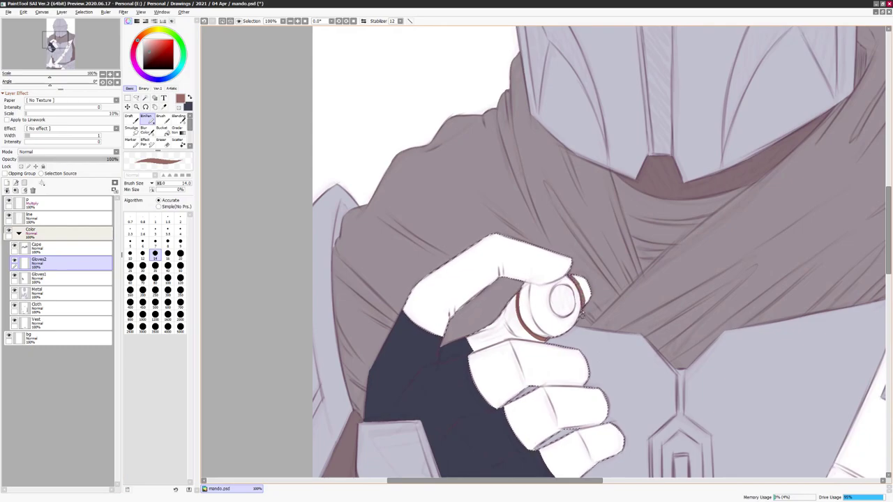
pyautogui.moveTo(570, 275); pyautogui.dragTo(519, 280)
pyautogui.moveTo(490, 238); pyautogui.dragTo(571, 263)
pyautogui.moveTo(500, 275)
pyautogui.mouseDown()
pyautogui.moveTo(414, 321)
pyautogui.moveTo(396, 243)
pyautogui.moveTo(482, 327)
pyautogui.moveTo(582, 405)
pyautogui.moveTo(590, 342)
pyautogui.mouseUp()
# - Fill the thumb and fingers of the raised glove with reddish brown and clear the selection
pyautogui.press('[')
pyautogui.press('[')
pyautogui.press('[')
pyautogui.press('[')
pyautogui.press('b')
pyautogui.click(519, 300)
pyautogui.click(482, 196)
pyautogui.press('n')
pyautogui.hotkey('ctrl', 'd')
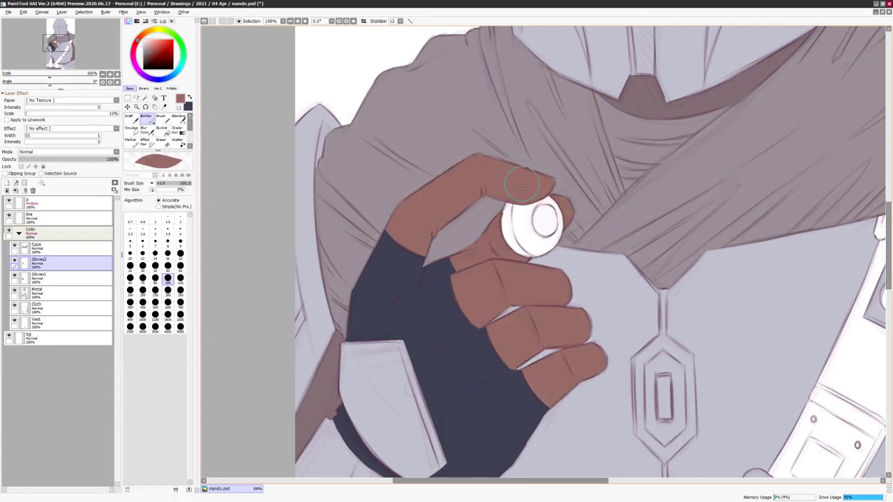
# - Adjust the glove colours with Hue/Saturation and recolour the cape to a dark slate grey
pyautogui.scroll(-5, 614, 199)
pyautogui.hotkey('ctrl', 'u')
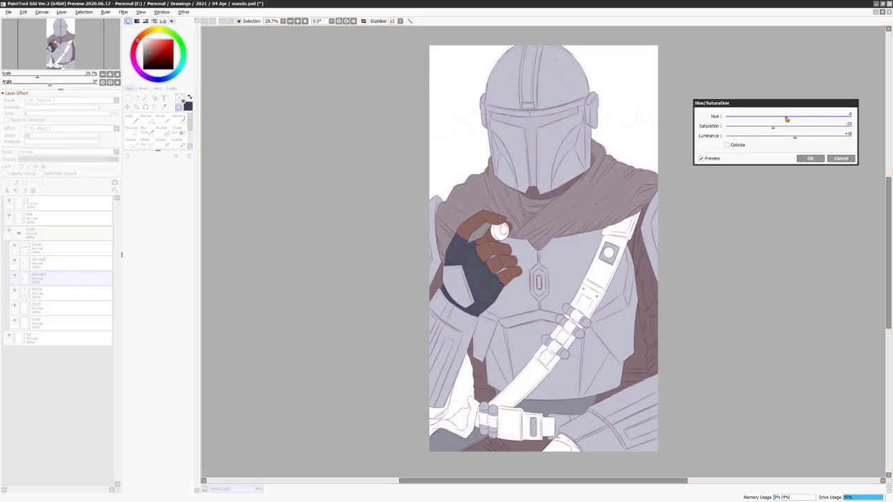
pyautogui.click(809, 159)
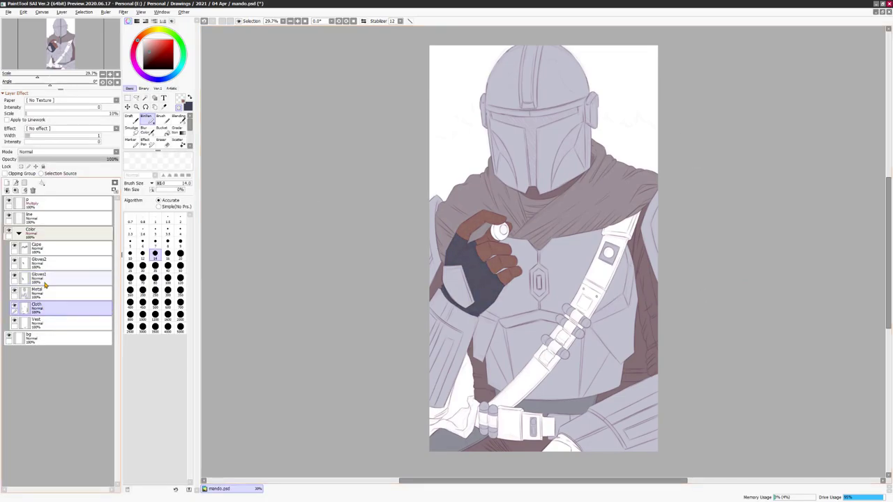
pyautogui.hotkey('ctrl', 'u')
pyautogui.moveTo(779, 136); pyautogui.dragTo(796, 126)
pyautogui.click(809, 159)
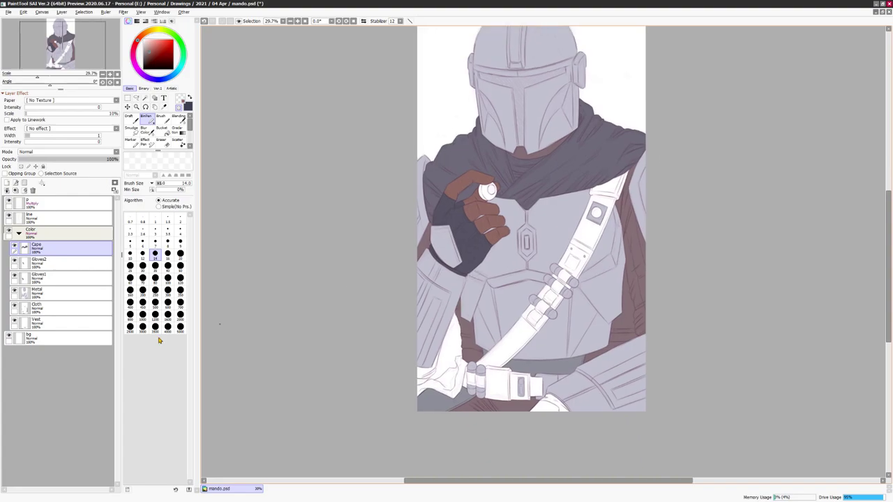
# - Add a new layer named Belts between the Gloves1 and Metal layers
pyautogui.click(7, 190)
pyautogui.doubleClick(49, 307)
pyautogui.write('Belts')
pyautogui.press('Return')
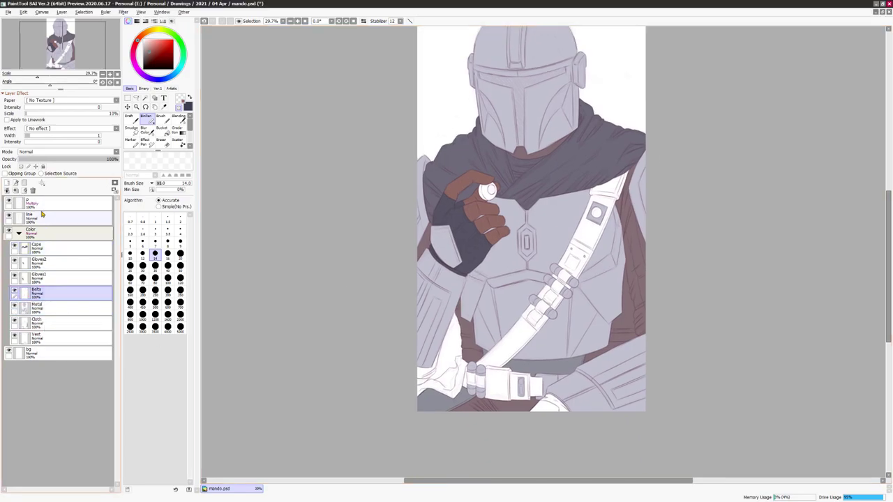
# - Select the second glove at the lower forearm, fill it dark on the Gloves1 layer and adjust that layer's Hue/Saturation
pyautogui.click(46, 236)
pyautogui.press('w')
pyautogui.click(592, 260)
pyautogui.hotkey('ctrl', 'd')
pyautogui.click(36, 276)
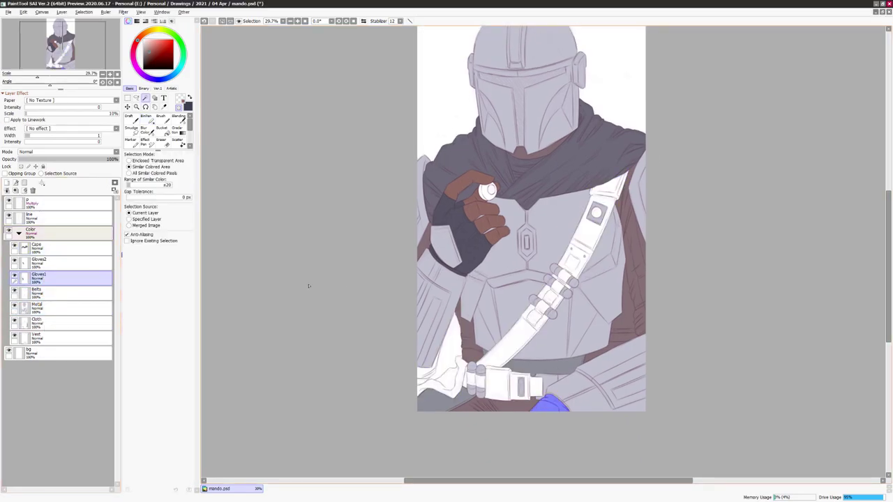
pyautogui.hotkey('ctrl', 'u')
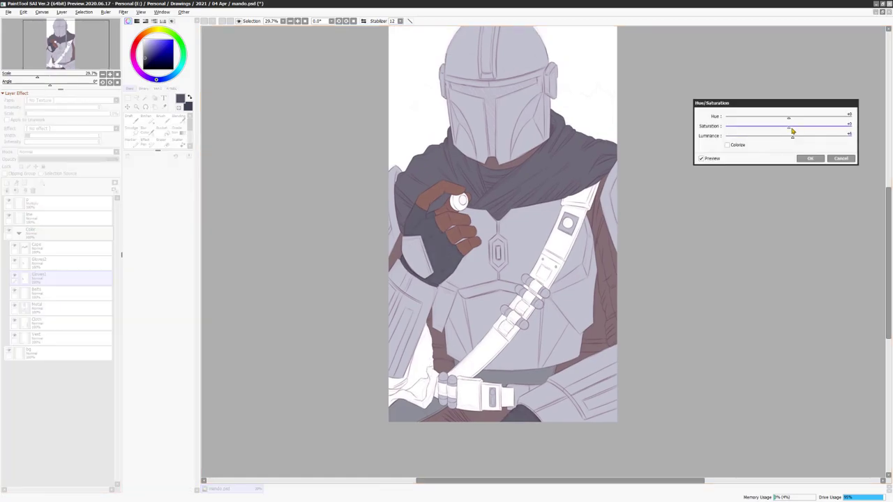
pyautogui.press('Return')
# - Select the unpainted belt and sleeve areas and fill the sleeve beneath the forearm armour brown on the Cloth layer
pyautogui.click(30, 233)
pyautogui.click(534, 286)
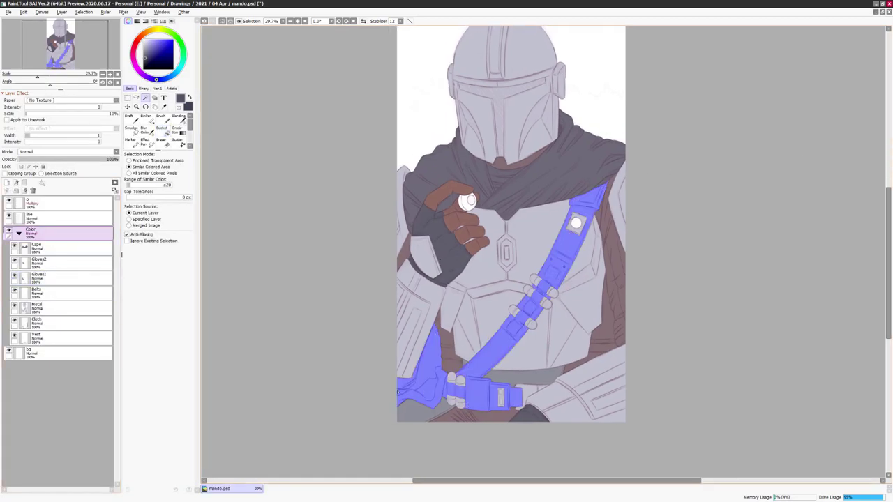
pyautogui.click(36, 322)
pyautogui.moveTo(668, 337); pyautogui.dragTo(731, 281)
pyautogui.press('h')
pyautogui.scroll(5, 732, 281)
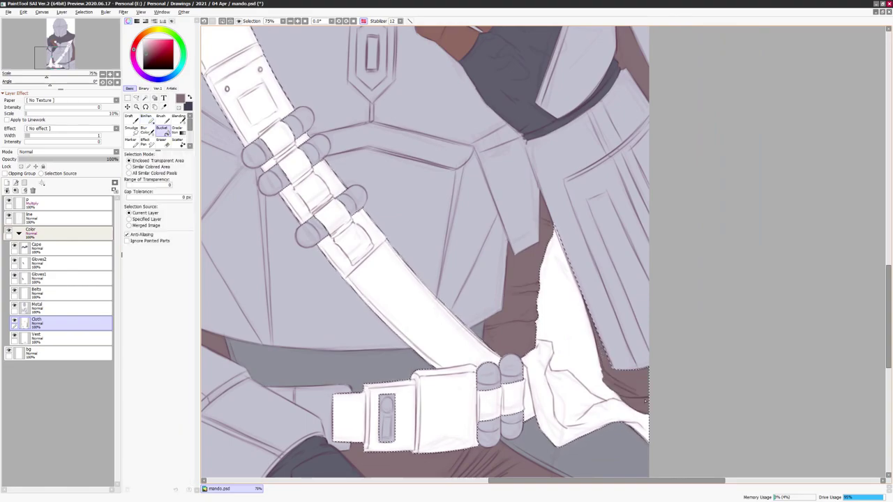
pyautogui.press('h')
pyautogui.scroll(-4, 571, 369)
# - Select the unpainted strap and waist belt areas and paint them taupe on the Belts layer with a size 100 brush
pyautogui.click(31, 233)
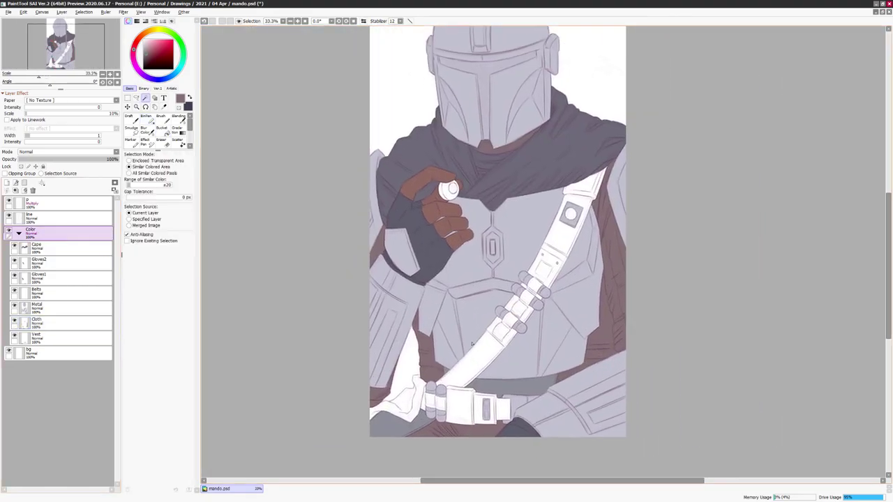
pyautogui.click(537, 279)
pyautogui.click(36, 293)
pyautogui.scroll(2, 752, 225)
pyautogui.moveTo(752, 225); pyautogui.dragTo(755, 308)
pyautogui.moveTo(663, 133); pyautogui.dragTo(585, 296)
pyautogui.moveTo(508, 399); pyautogui.dragTo(489, 446)
pyautogui.moveTo(488, 447); pyautogui.dragTo(514, 332)
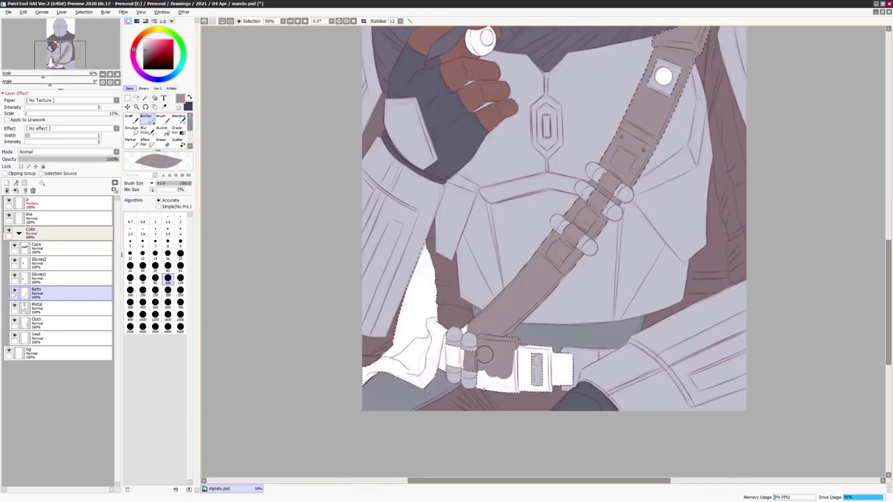
pyautogui.moveTo(601, 293); pyautogui.dragTo(584, 308)
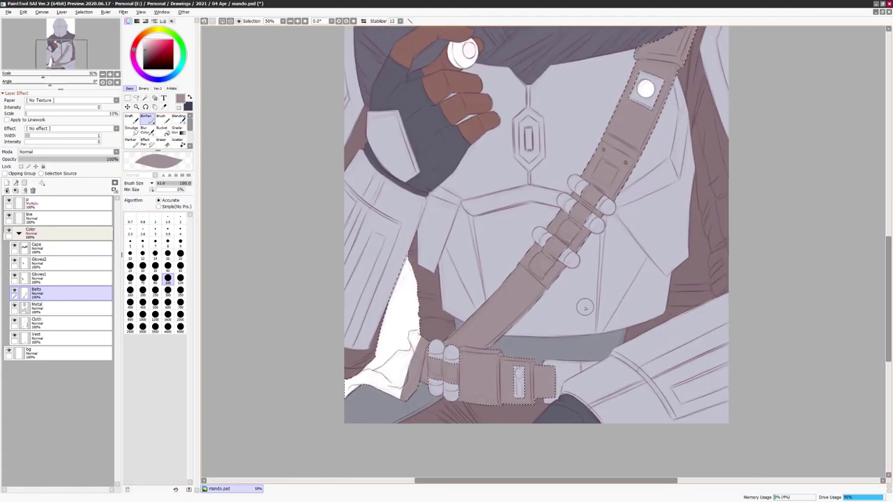
# - Outline the draped cloth beside the waist belt with a size 8 brush and fill it taupe on the Belts layer
pyautogui.press('n')
pyautogui.press('h')
pyautogui.scroll(1, 730, 325)
pyautogui.moveTo(730, 325); pyautogui.dragTo(519, 312)
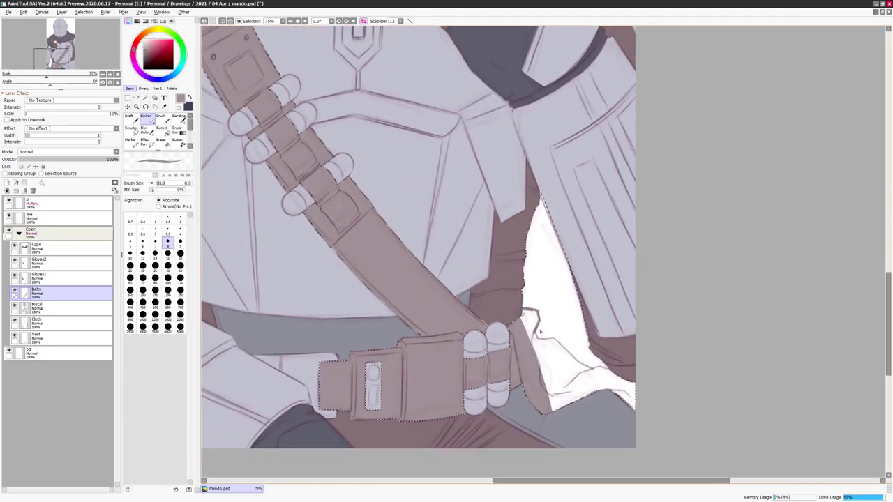
pyautogui.moveTo(563, 346)
pyautogui.mouseDown()
pyautogui.moveTo(611, 371)
pyautogui.moveTo(628, 394)
pyautogui.mouseUp()
pyautogui.moveTo(555, 398); pyautogui.dragTo(612, 386)
pyautogui.hotkey('ctrl', 'd')
pyautogui.press('h')
pyautogui.press('g')
pyautogui.scroll(-3, 654, 324)
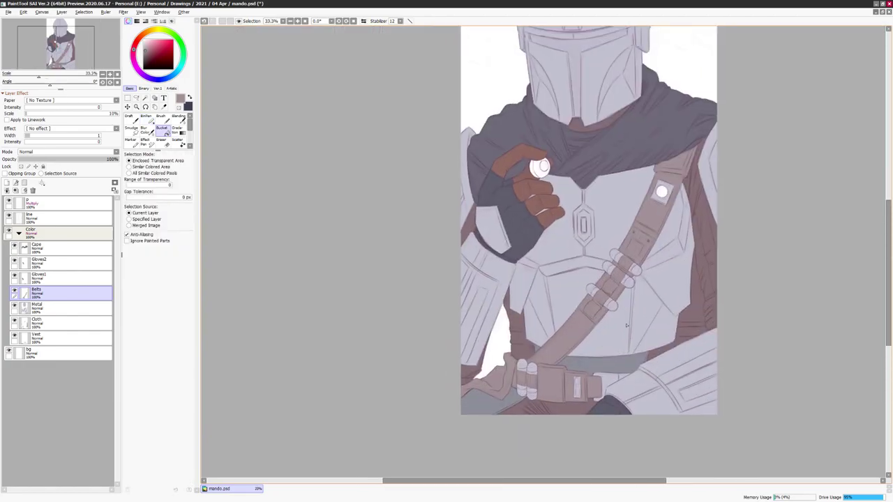
# - Adjust the colours of the Belts and Gloves2 layers with Hue/Saturation
pyautogui.hotkey('ctrl', 'u')
pyautogui.moveTo(774, 120); pyautogui.dragTo(781, 128)
pyautogui.press('Return')
pyautogui.click(70, 264)
pyautogui.hotkey('ctrl', 'u')
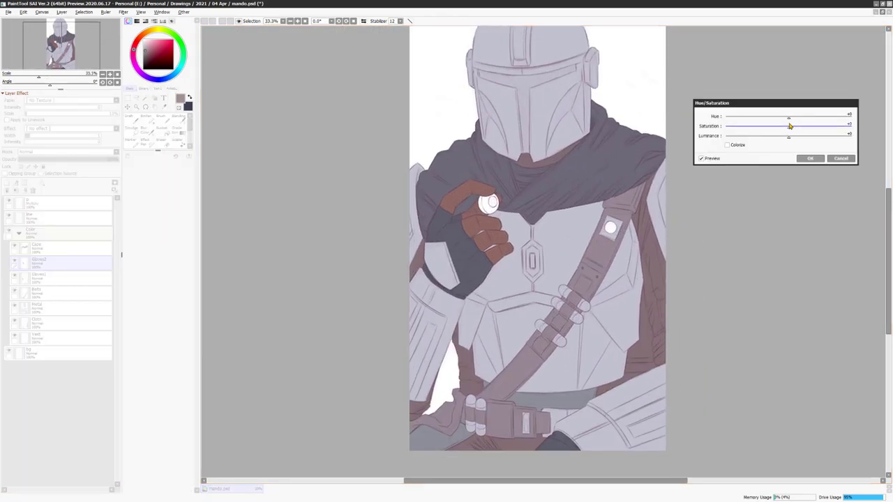
pyautogui.press('Return')
# - Fill the knob and the strap's round emblem on a new Misc layer and shift the emblem to warm beige
pyautogui.click(49, 237)
pyautogui.click(55, 261)
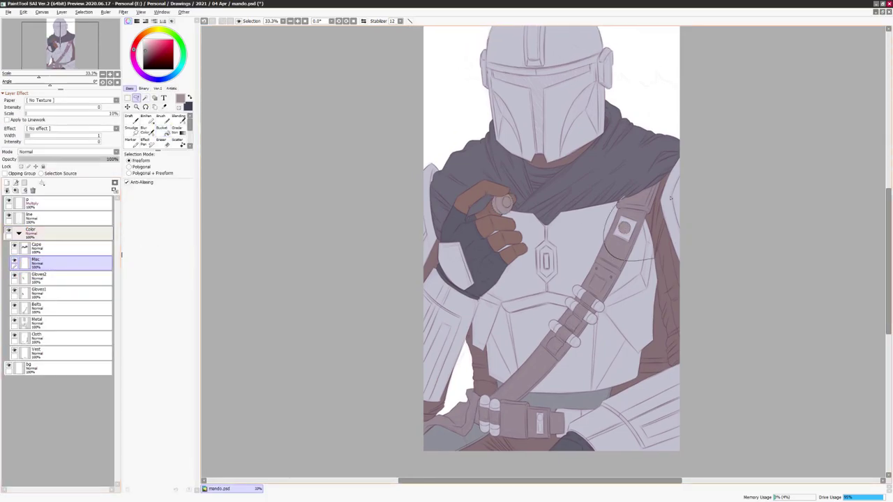
pyautogui.hotkey('ctrl', 'u')
pyautogui.moveTo(788, 135); pyautogui.dragTo(807, 136)
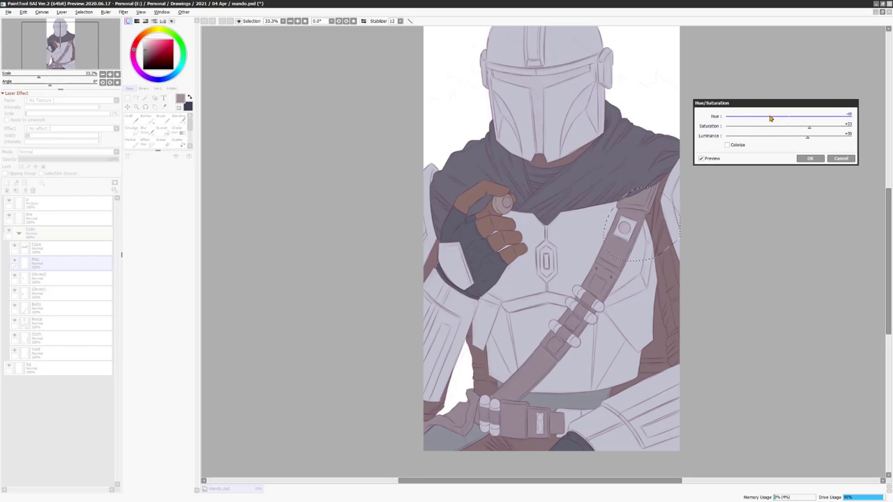
pyautogui.click(809, 158)
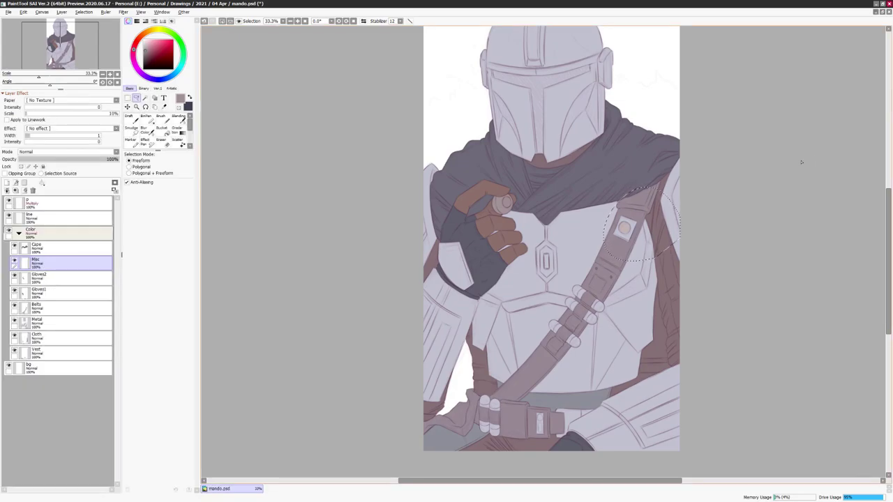
# - Select the held knob and recolour it grey-green with Hue/Saturation
pyautogui.hotkey('ctrl', 'u')
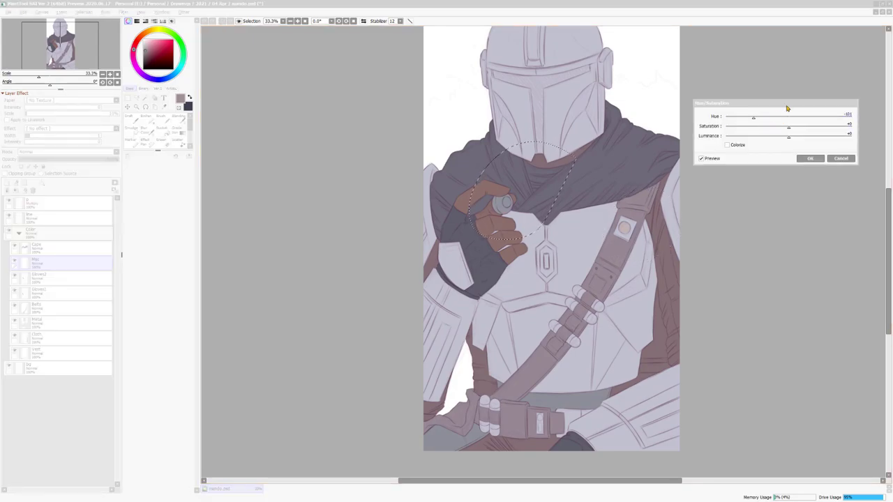
pyautogui.moveTo(753, 116); pyautogui.dragTo(848, 116)
pyautogui.moveTo(788, 126)
pyautogui.mouseDown()
pyautogui.moveTo(796, 128)
pyautogui.moveTo(779, 127)
pyautogui.mouseUp()
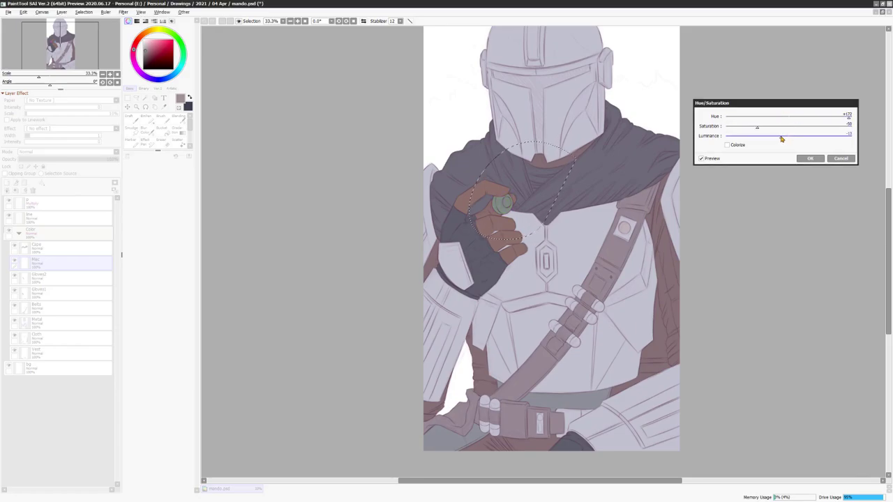
pyautogui.press('Return')
# - Outline the knob's inner circle in dark grey-green with a size 10 brush on the Misc layer
pyautogui.scroll(2, 554, 90)
pyautogui.moveTo(554, 90); pyautogui.dragTo(770, 118)
pyautogui.press('b')
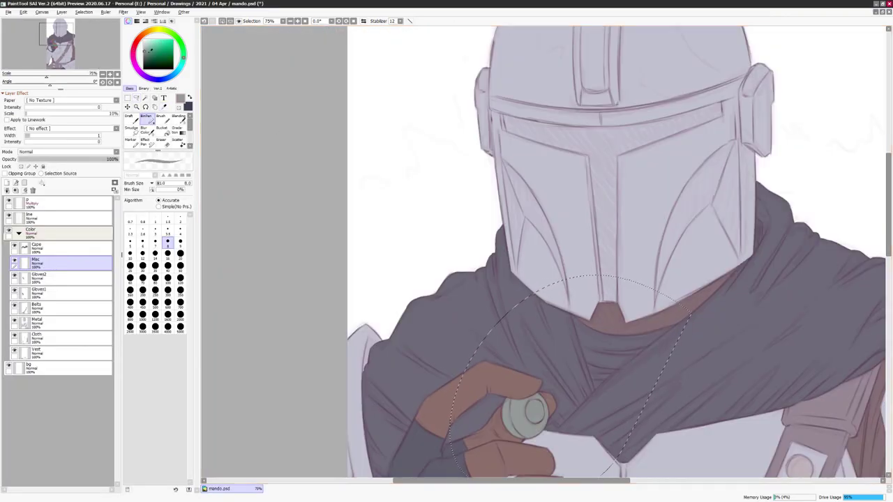
pyautogui.scroll(1, 543, 251)
pyautogui.click(155, 265)
pyautogui.click(130, 252)
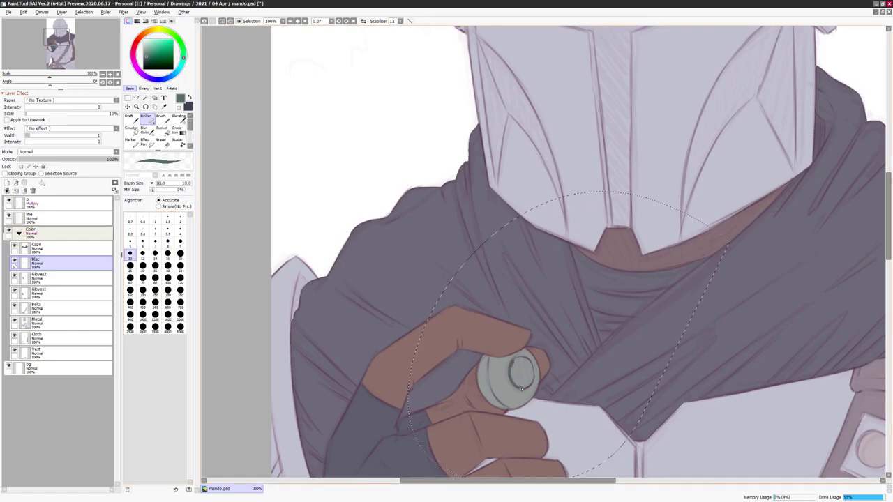
# - Adjust the colour and luminance of the held knob with Hue/Saturation
pyautogui.hotkey('ctrl', 'u')
pyautogui.scroll(-3, 529, 366)
pyautogui.moveTo(789, 136); pyautogui.dragTo(804, 137)
pyautogui.click(810, 158)
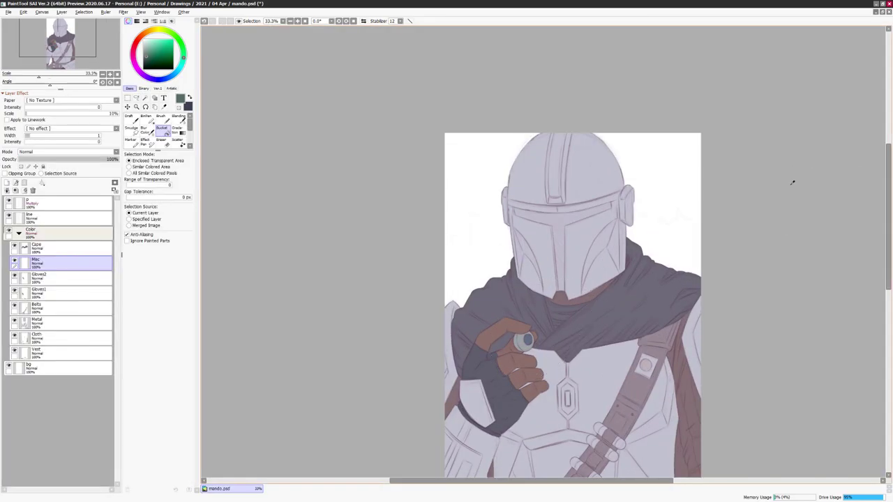
# - Fill the bg layer with a flat colour and shift it to olive yellow with Hue/Saturation
pyautogui.scroll(-1, 654, 147)
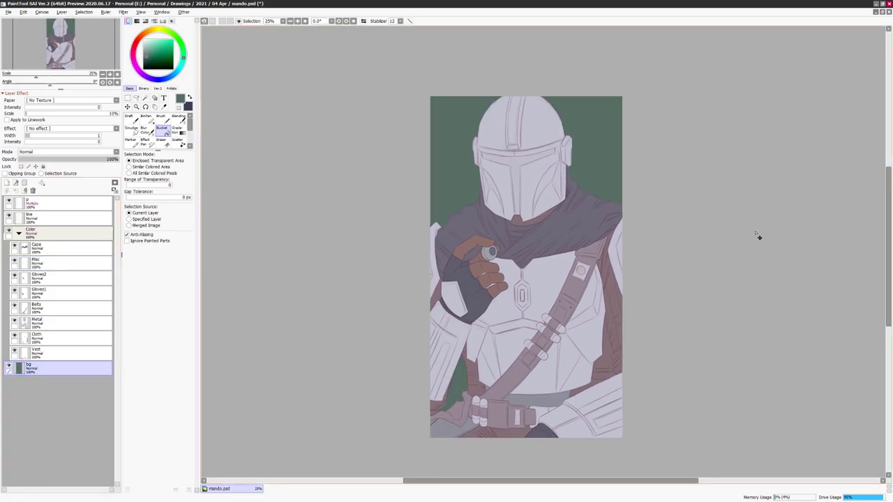
pyautogui.hotkey('ctrl', 'u')
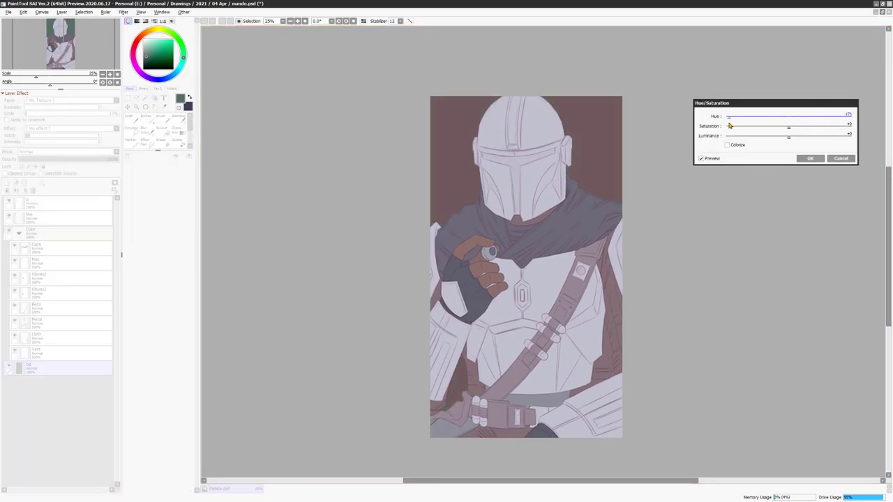
pyautogui.moveTo(729, 125); pyautogui.dragTo(767, 124)
pyautogui.click(810, 159)
# - Add a new layer named Visor directly above the Metal layer
pyautogui.scroll(2, 628, 188)
pyautogui.click(59, 264)
pyautogui.moveTo(467, 323); pyautogui.dragTo(458, 295)
pyautogui.click(7, 190)
pyautogui.doubleClick(60, 323)
pyautogui.write('Visor')
pyautogui.press('Return')
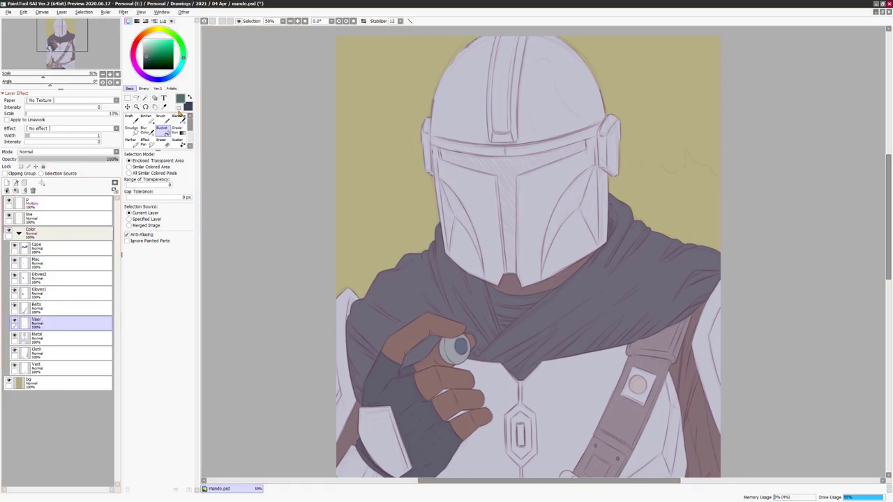
# - Outline the helmet's T-shaped visor in dark grey-green with a size 8 brush on the Visor layer
pyautogui.press('b')
pyautogui.scroll(2, 488, 312)
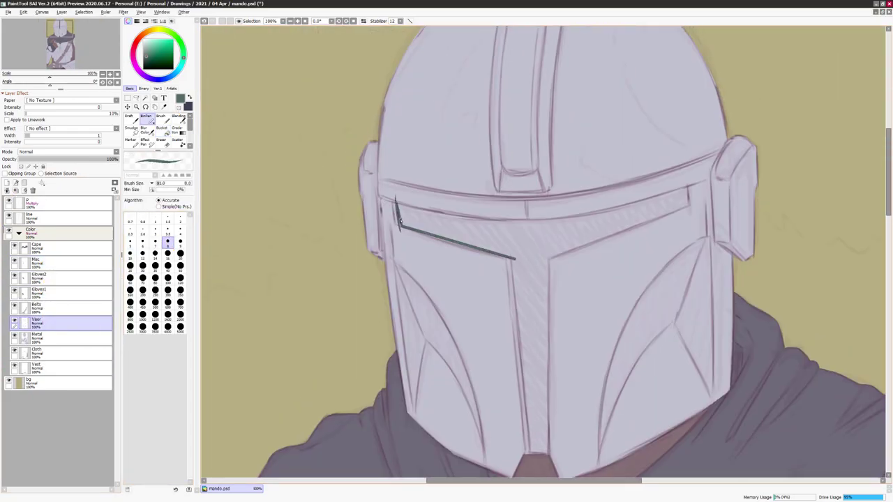
pyautogui.moveTo(402, 232)
pyautogui.mouseDown()
pyautogui.moveTo(332, 279)
pyautogui.moveTo(754, 330)
pyautogui.mouseUp()
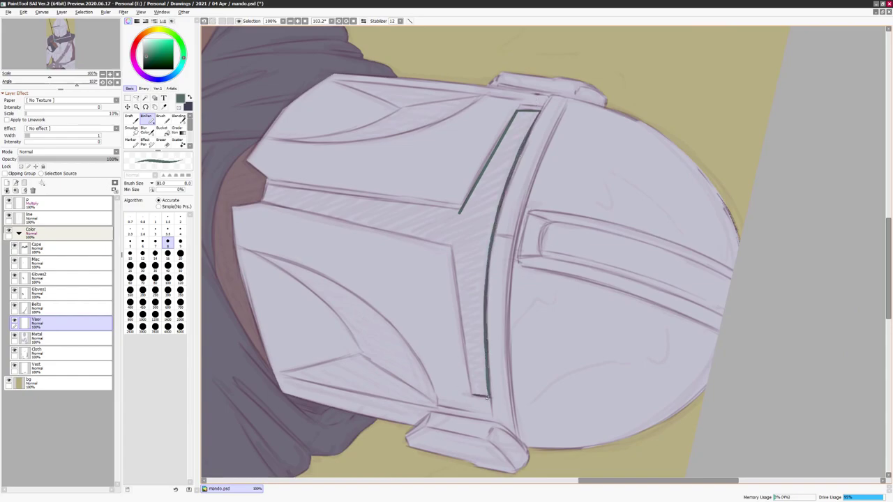
pyautogui.moveTo(560, 280); pyautogui.dragTo(513, 308)
pyautogui.click(513, 309)
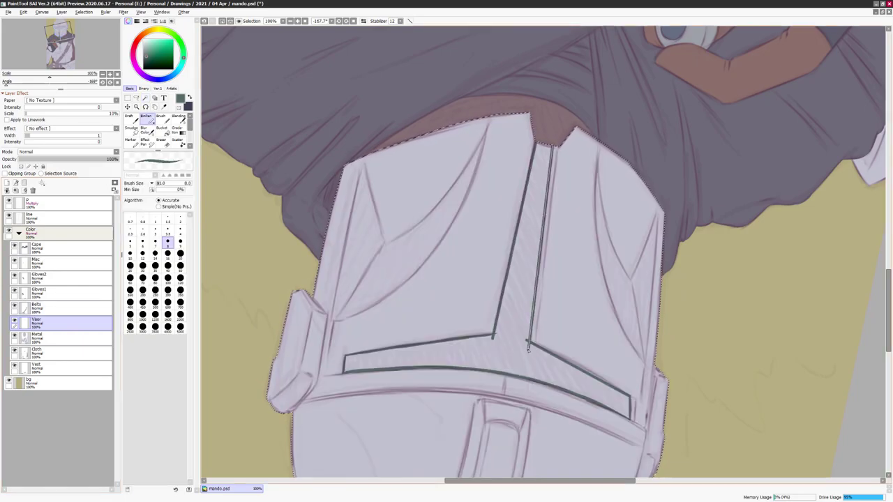
# - Fill the outlined visor and shift it to a dark blue-grey with Hue/Saturation
pyautogui.press('Home')
pyautogui.hotkey('ctrl', 'u')
pyautogui.moveTo(789, 116); pyautogui.dragTo(839, 119)
pyautogui.click(809, 157)
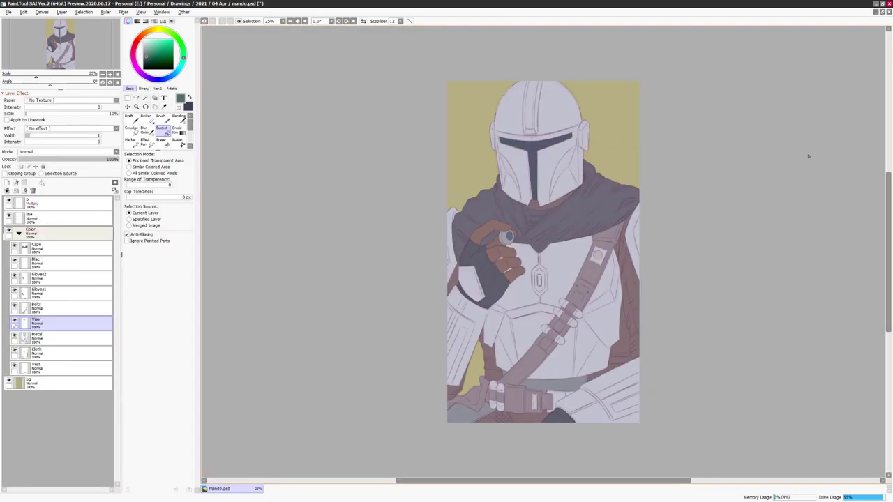
# - Tune the colour of the Metal layer's armour to a cool lavender grey with Hue/Saturation
pyautogui.moveTo(731, 108)
pyautogui.mouseDown()
pyautogui.moveTo(765, 160)
pyautogui.moveTo(642, 163)
pyautogui.mouseUp()
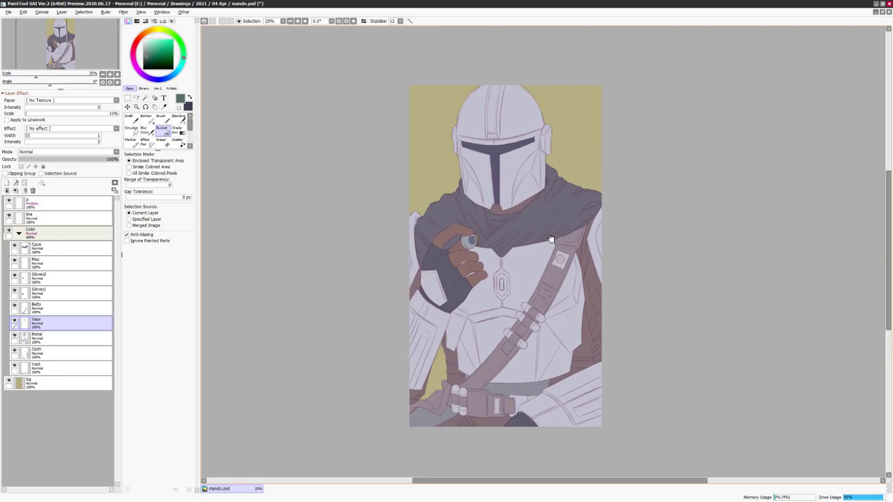
pyautogui.click(42, 337)
pyautogui.hotkey('ctrl', 'u')
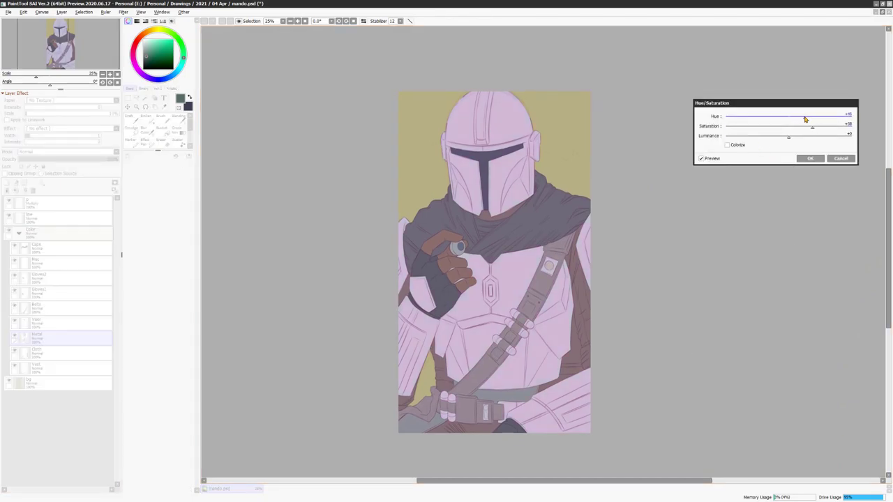
pyautogui.moveTo(788, 124); pyautogui.dragTo(806, 127)
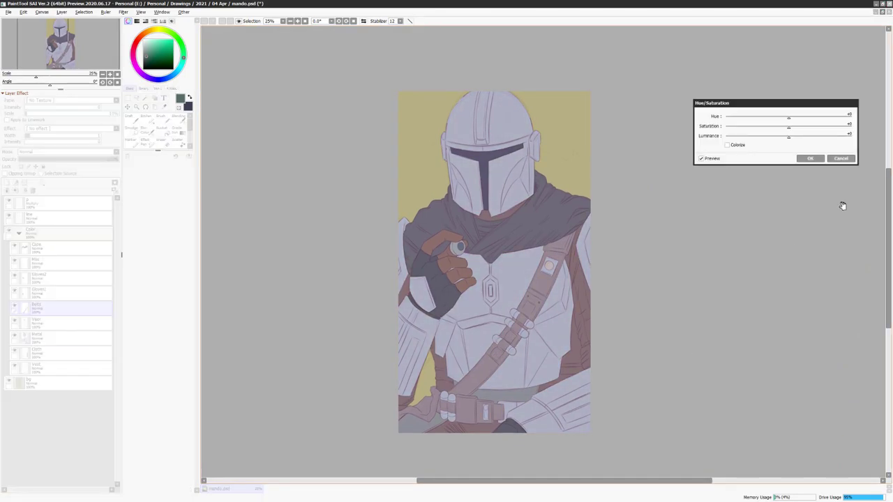
# - Shift the Belts layer to a warm brown and the Cloth layer to a muted dark red with Hue/Saturation
pyautogui.moveTo(788, 126); pyautogui.dragTo(804, 136)
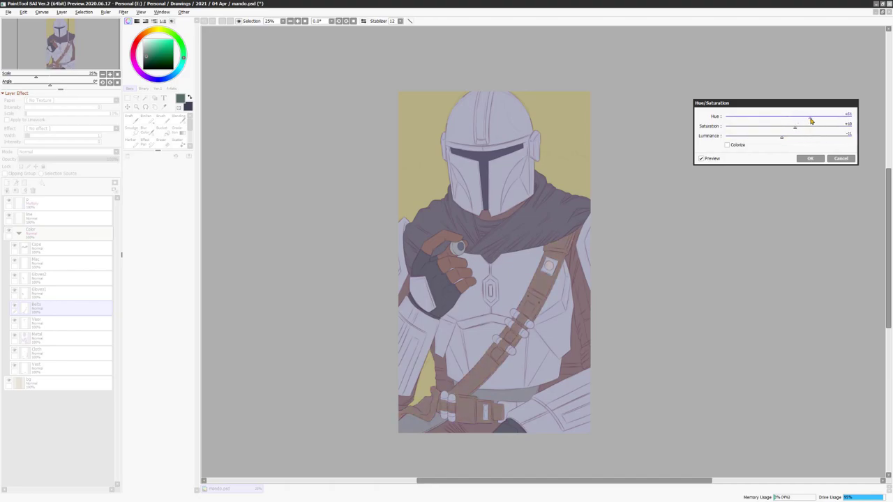
pyautogui.click(810, 158)
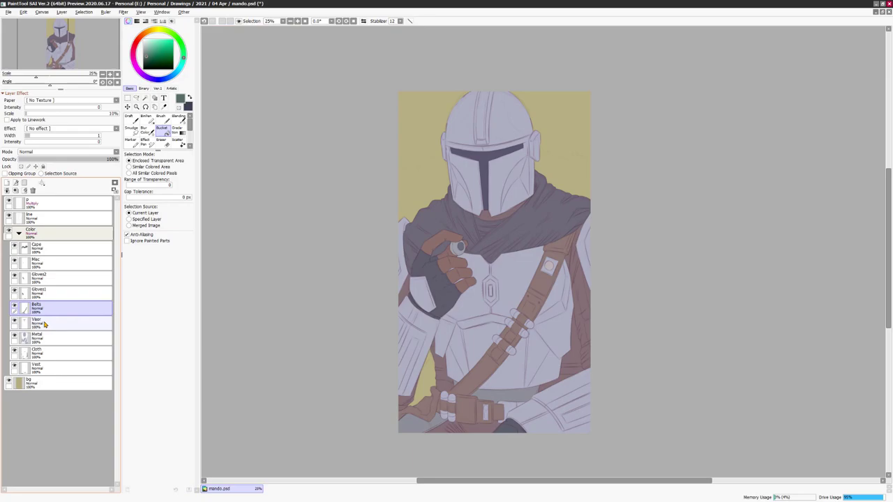
pyautogui.click(35, 349)
pyautogui.hotkey('ctrl', 'u')
pyautogui.moveTo(788, 126); pyautogui.dragTo(787, 145)
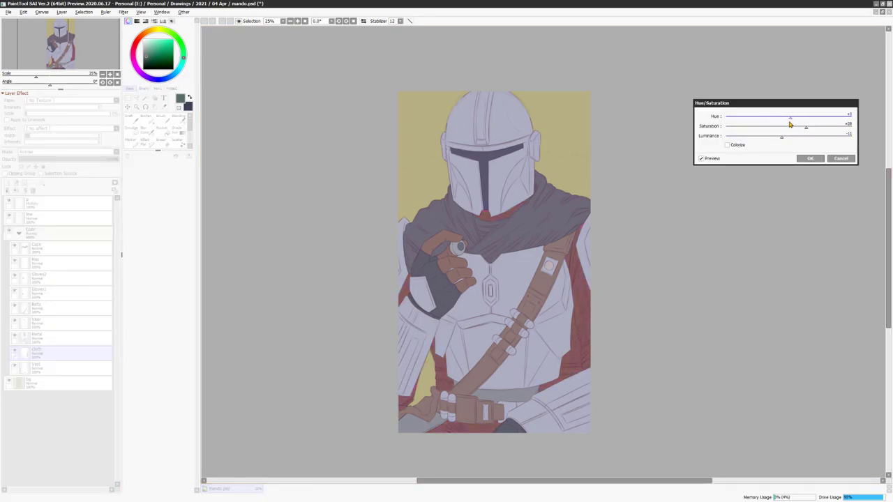
pyautogui.click(811, 159)
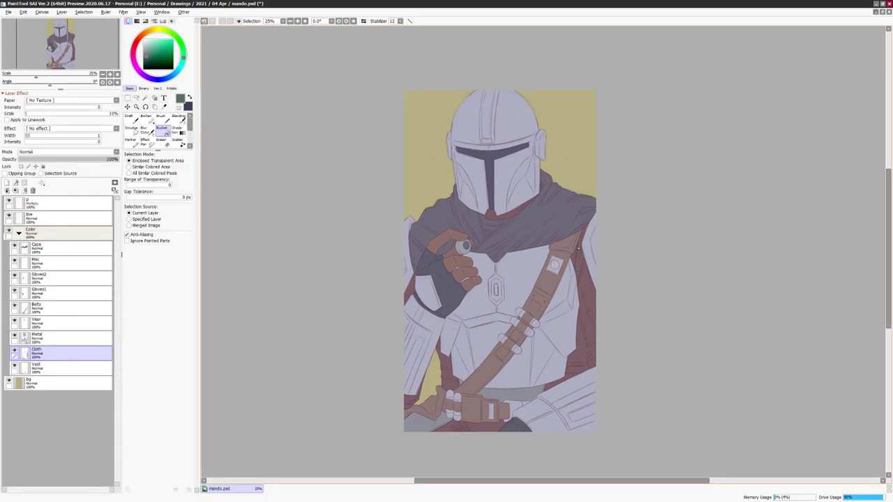
# - Add a new layer named dark at the top of the Color folder
pyautogui.click(7, 183)
pyautogui.doubleClick(35, 244)
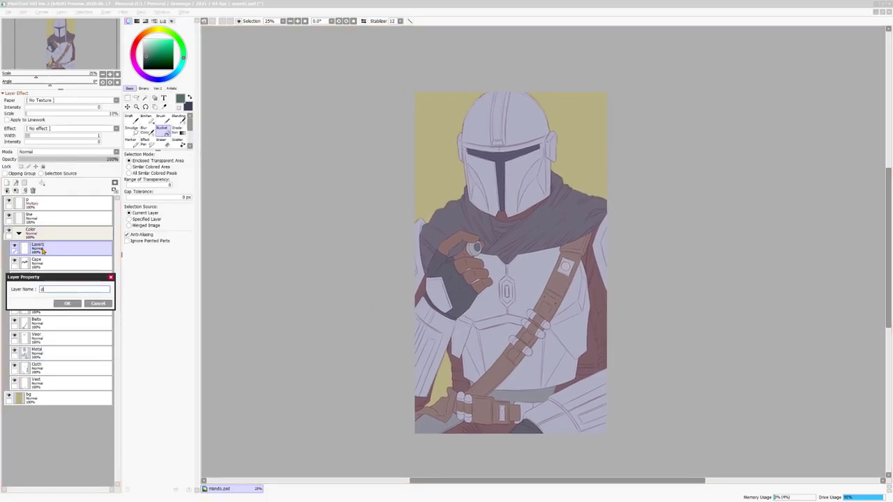
pyautogui.write('dark')
pyautogui.press('Return')
# - Select the character's silhouette from the Color folder by inverting a Magic Wand selection of the background, and make the dark layer active for painting
pyautogui.click(31, 230)
pyautogui.click(145, 98)
pyautogui.click(433, 139)
pyautogui.hotkey('ctrl', 'i')
pyautogui.scroll(1, 607, 165)
pyautogui.click(145, 117)
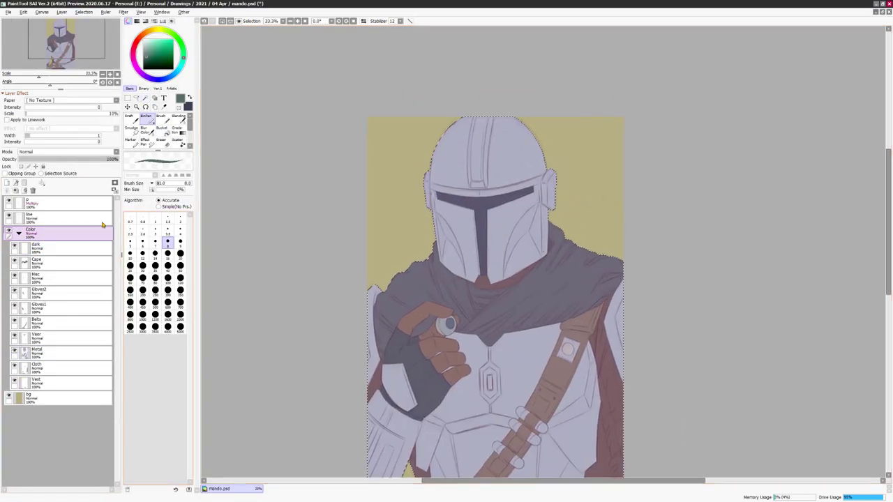
pyautogui.click(60, 246)
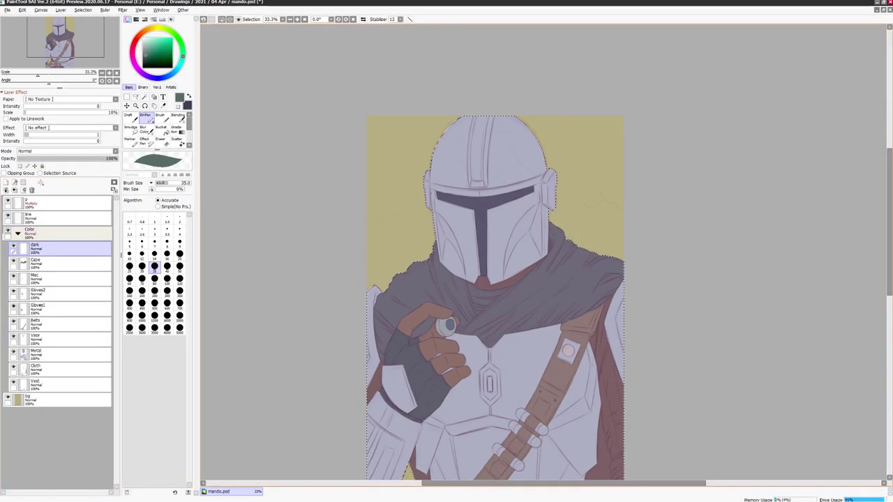
# - Paint dark green shadows on the helmet's crest, outer dome edge and ear piece, using brush sizes up to 100
pyautogui.moveTo(648, 100); pyautogui.dragTo(636, 234)
pyautogui.click(168, 278)
pyautogui.moveTo(420, 189)
pyautogui.mouseDown()
pyautogui.moveTo(498, 140)
pyautogui.moveTo(534, 188)
pyautogui.mouseUp()
pyautogui.moveTo(474, 147)
pyautogui.mouseDown()
pyautogui.moveTo(472, 206)
pyautogui.moveTo(489, 166)
pyautogui.moveTo(548, 206)
pyautogui.mouseUp()
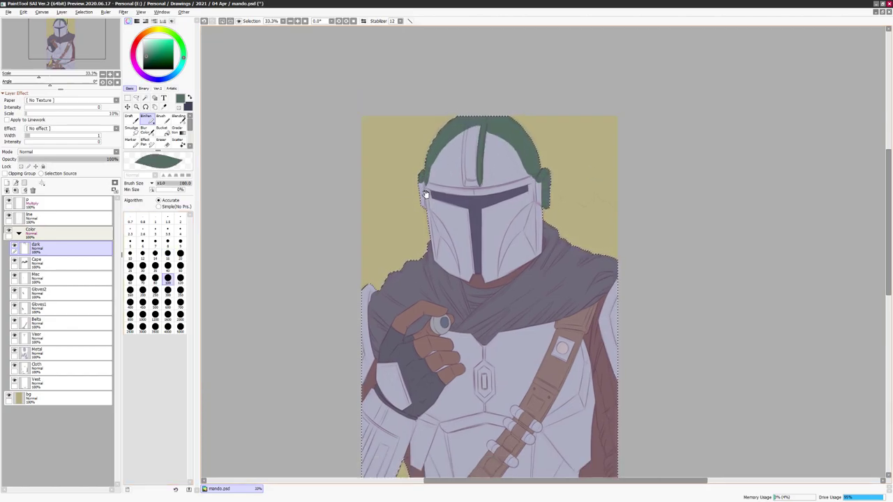
# - Paint dark green shadow over the shoulder and upper arm behind the raised glove with a size 40 brush
pyautogui.click(168, 265)
pyautogui.moveTo(666, 262)
pyautogui.mouseDown()
pyautogui.moveTo(643, 242)
pyautogui.moveTo(670, 221)
pyautogui.mouseUp()
pyautogui.moveTo(379, 209); pyautogui.dragTo(377, 221)
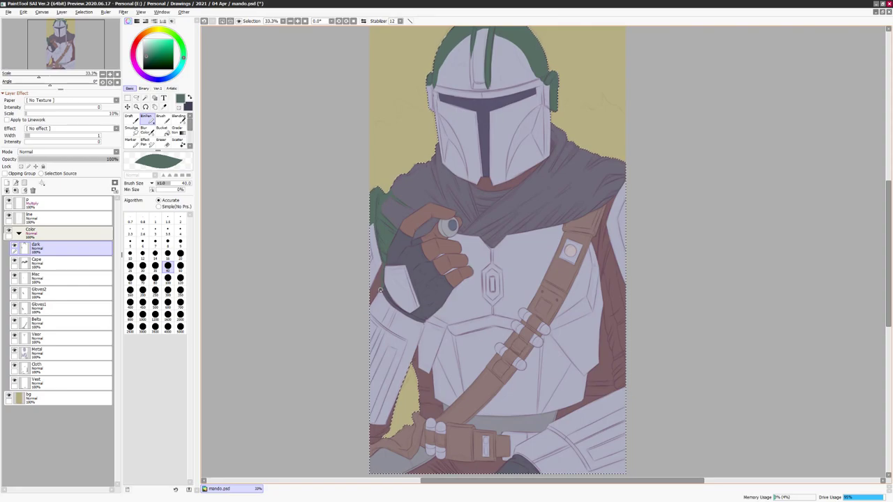
pyautogui.moveTo(380, 282)
pyautogui.mouseDown()
pyautogui.moveTo(374, 233)
pyautogui.moveTo(364, 282)
pyautogui.mouseUp()
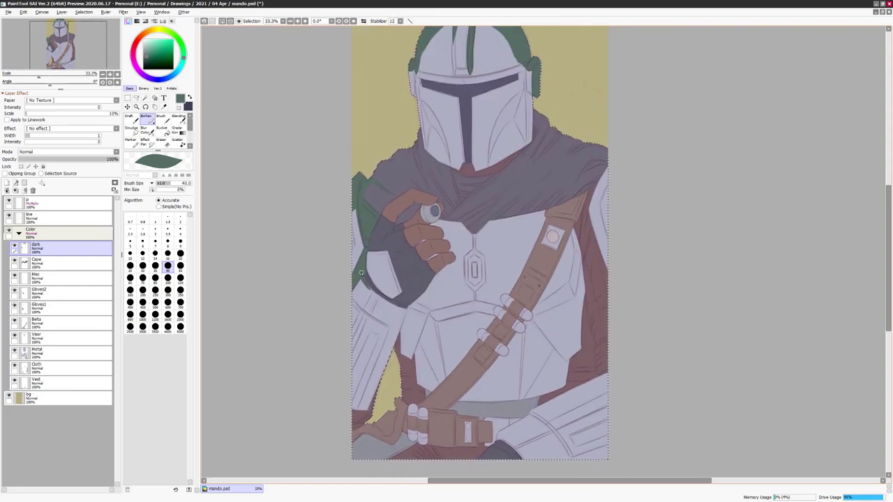
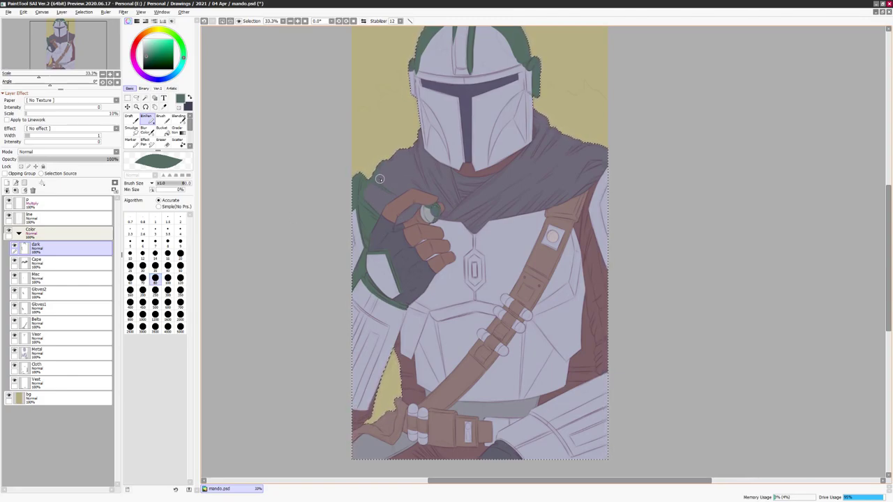
# - Paint dark green shadows around the glove's cuff, on the held knob and along the cape's folds over both shoulders
pyautogui.press(']')
pyautogui.press(']')
pyautogui.press(']')
pyautogui.press(']')
pyautogui.press(']')
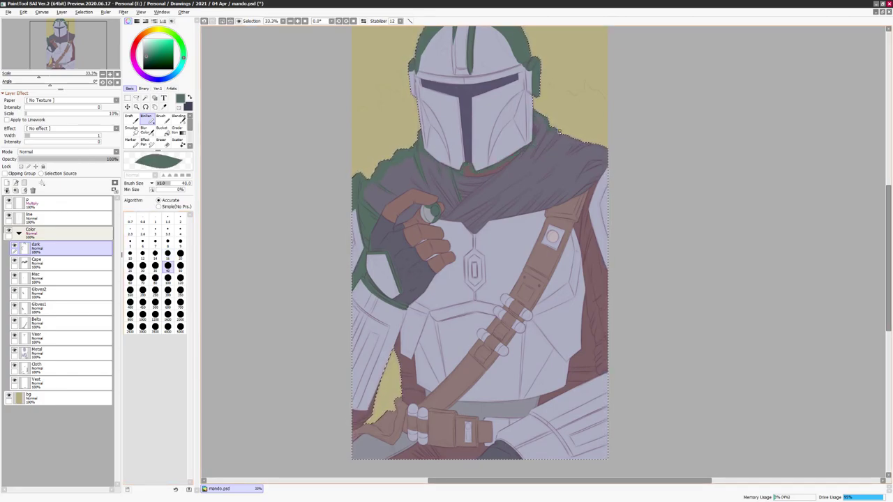
pyautogui.press('ctrl')
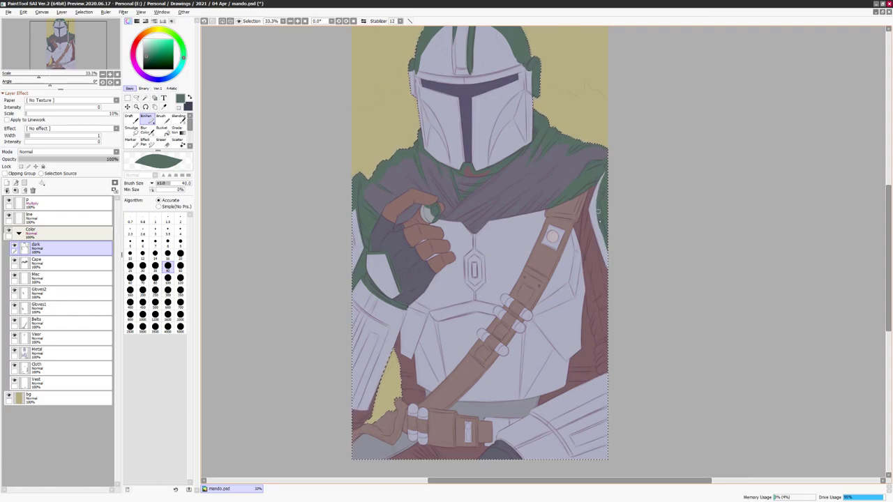
# - Paint the shadow along the raised glove's thumb and index finger around the held knob
pyautogui.moveTo(395, 219); pyautogui.dragTo(434, 230)
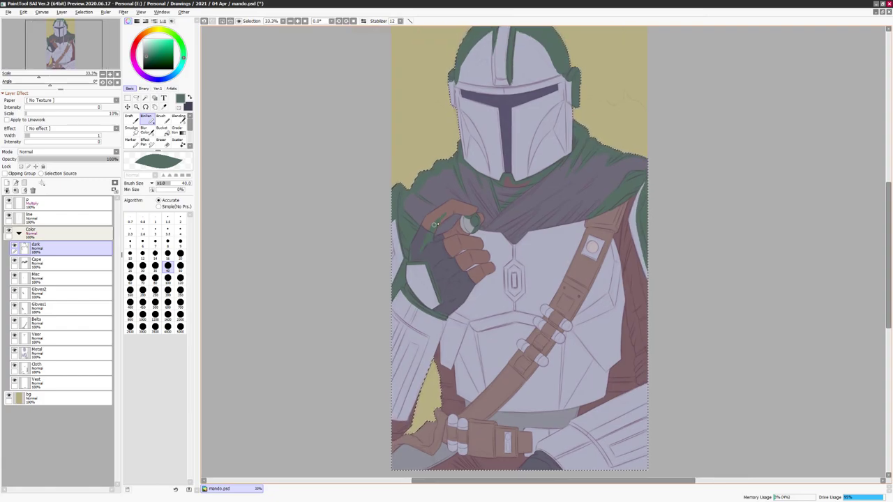
pyautogui.moveTo(434, 229); pyautogui.dragTo(503, 202)
pyautogui.scroll(3, 503, 203)
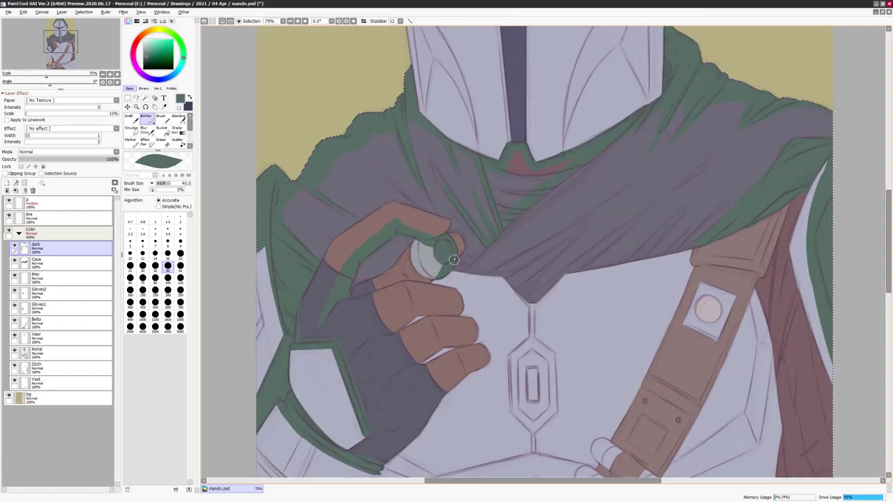
# - Paint shadow along the cape's lower edge and pointed tip with a size 16 brush, mirroring the view to check
pyautogui.press('h')
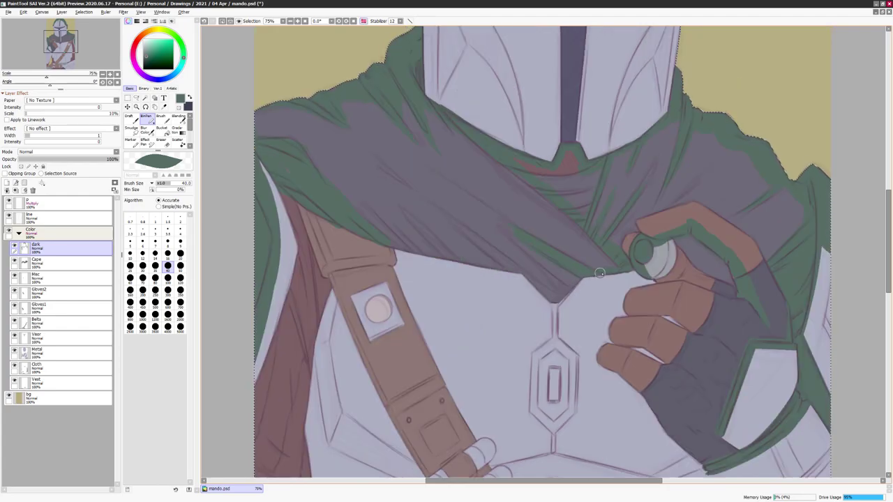
pyautogui.press('[')
pyautogui.press('[')
pyautogui.press('[')
pyautogui.press('[')
pyautogui.press('[')
pyautogui.press('h')
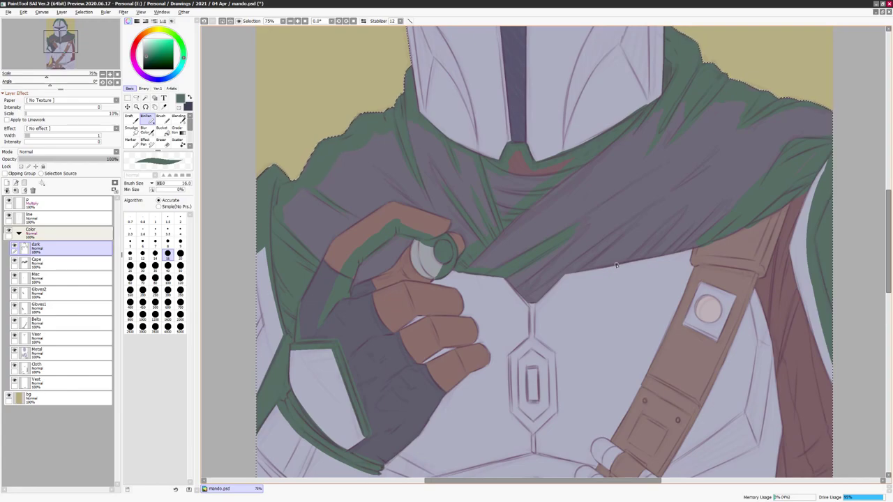
pyautogui.press('h')
pyautogui.press('h')
pyautogui.moveTo(538, 298); pyautogui.dragTo(577, 262)
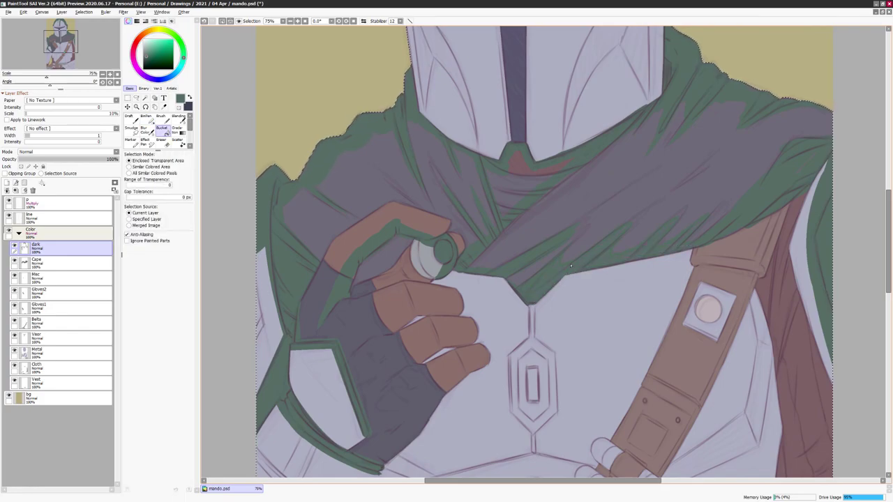
# - Fill in the shadow on the glove beneath the thumb and on the neck below the helmet
pyautogui.scroll(-3, 694, 232)
pyautogui.scroll(3, 545, 175)
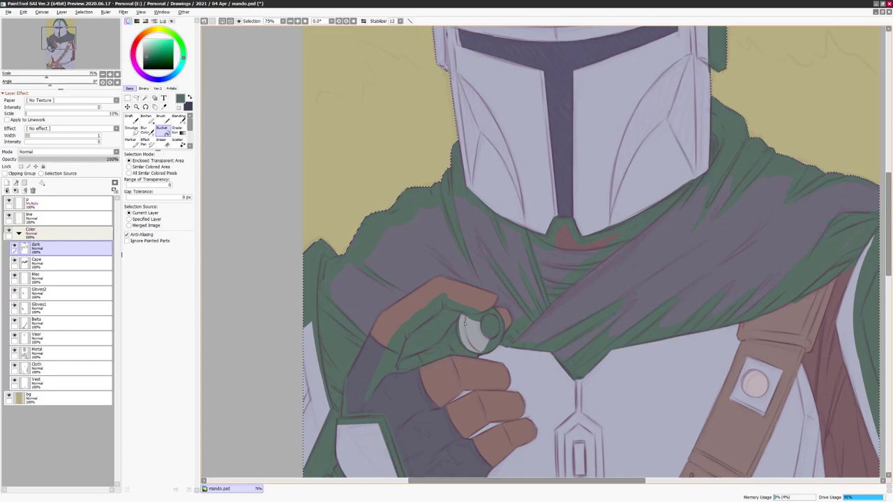
pyautogui.moveTo(588, 179); pyautogui.dragTo(492, 197)
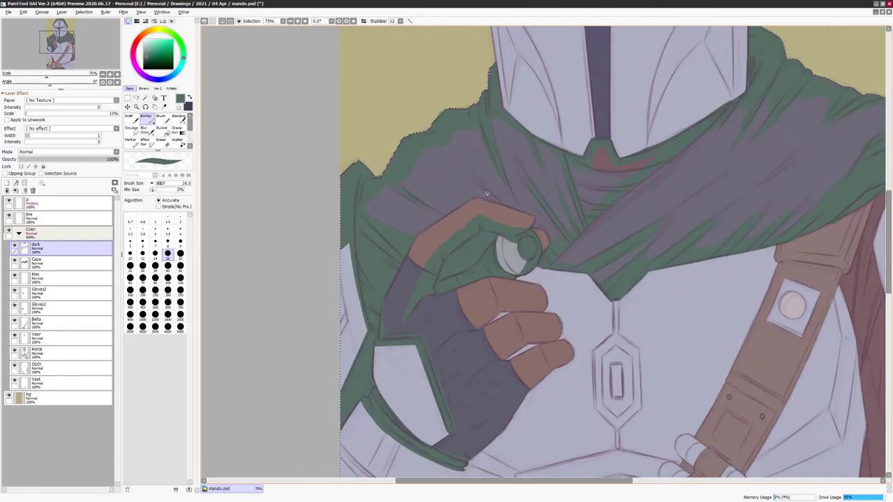
pyautogui.scroll(2, 683, 281)
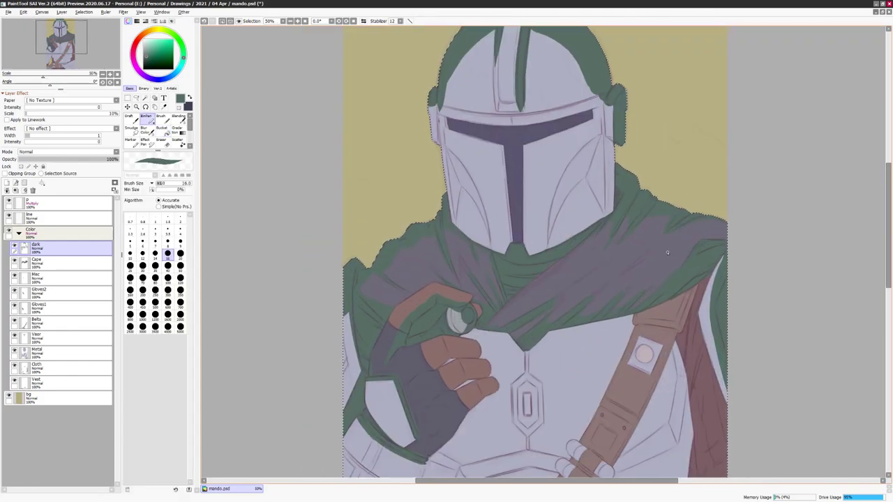
# - Refine the shadows on the helmet's ear pieces and sides, checking the shapes in a mirrored view
pyautogui.press('h')
pyautogui.press('h')
pyautogui.scroll(-2, 694, 295)
pyautogui.scroll(1, 693, 295)
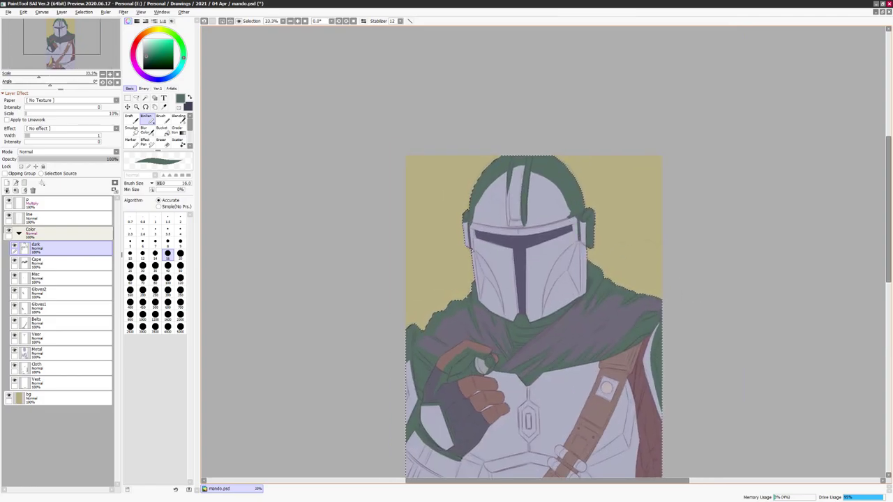
pyautogui.scroll(1, 577, 274)
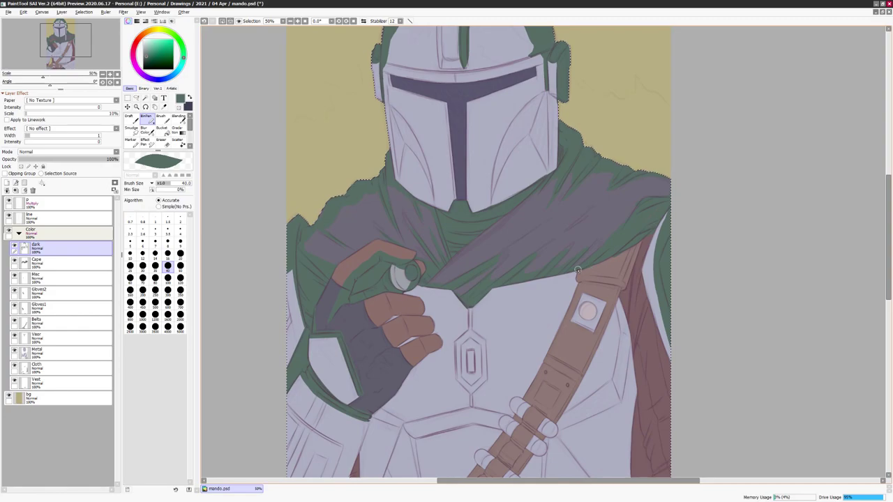
# - Paint the cape's cast shadow on the top of the chest strap and the adjoining cloth, using brush sizes 40 and 16
pyautogui.press(']')
pyautogui.press(']')
pyautogui.press(']')
pyautogui.press(']')
pyautogui.press(']')
pyautogui.press('[')
pyautogui.press('[')
pyautogui.press('[')
pyautogui.press('[')
pyautogui.press('[')
pyautogui.scroll(1, 633, 290)
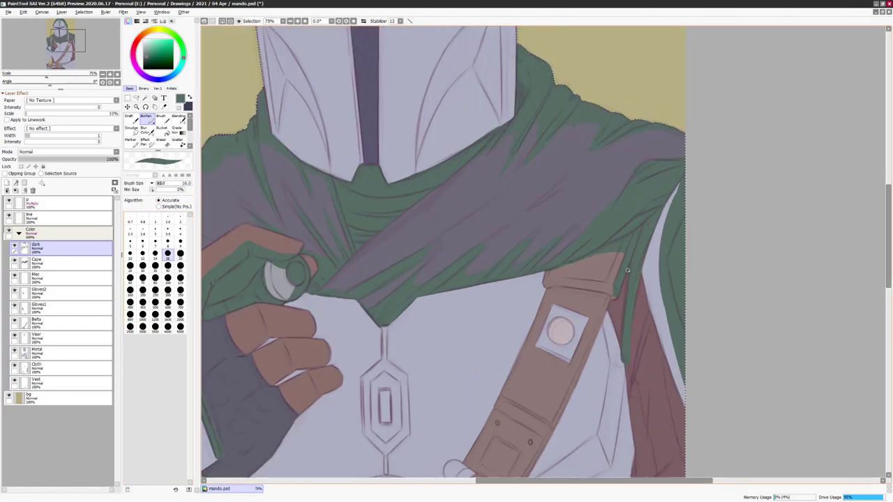
# - Extend the dark green shadow down the red cloth and sleeve edge beside the strap with a size 40 brush
pyautogui.moveTo(610, 312)
pyautogui.mouseDown()
pyautogui.moveTo(591, 164)
pyautogui.moveTo(570, 159)
pyautogui.mouseUp()
pyautogui.press(']')
pyautogui.press(']')
pyautogui.press(']')
pyautogui.press(']')
pyautogui.press(']')
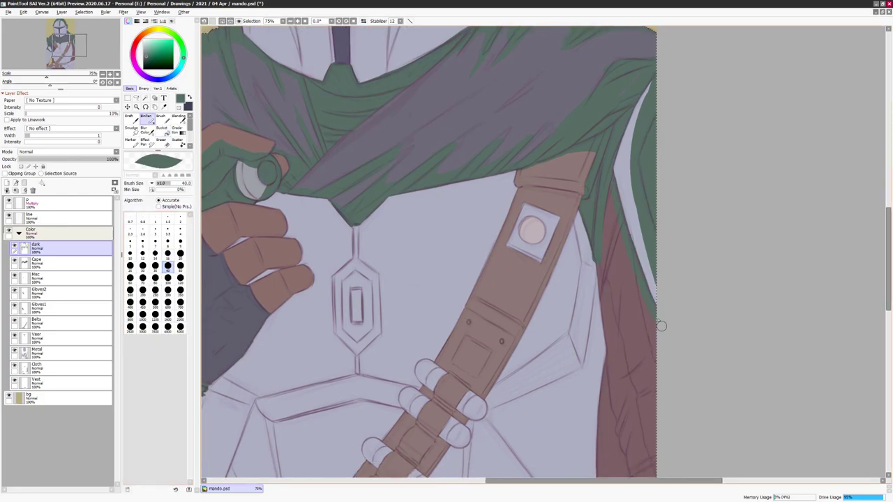
# - Paint a narrow shadow along the chest plate's side edge beside the strap
pyautogui.scroll(-2, 597, 227)
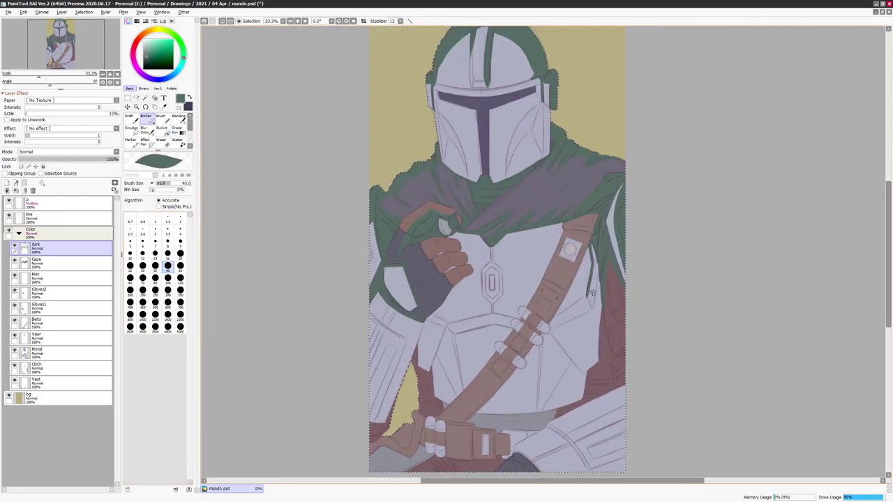
pyautogui.moveTo(598, 227); pyautogui.dragTo(744, 230)
pyautogui.press('h')
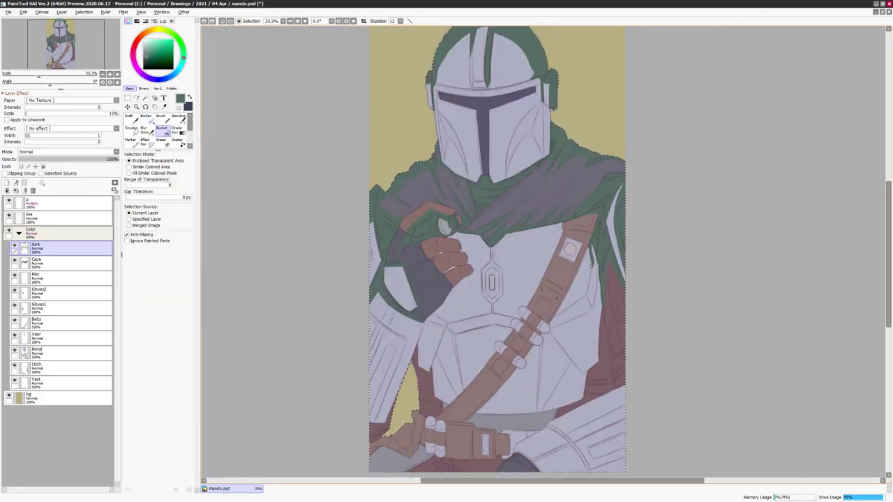
# - Paint shadows down the chest plate's centre seam and on the emblem's corners and inner frame with a size 16 brush
pyautogui.scroll(3, 519, 307)
pyautogui.press('[')
pyautogui.press('[')
pyautogui.press('[')
pyautogui.press('[')
pyautogui.press('[')
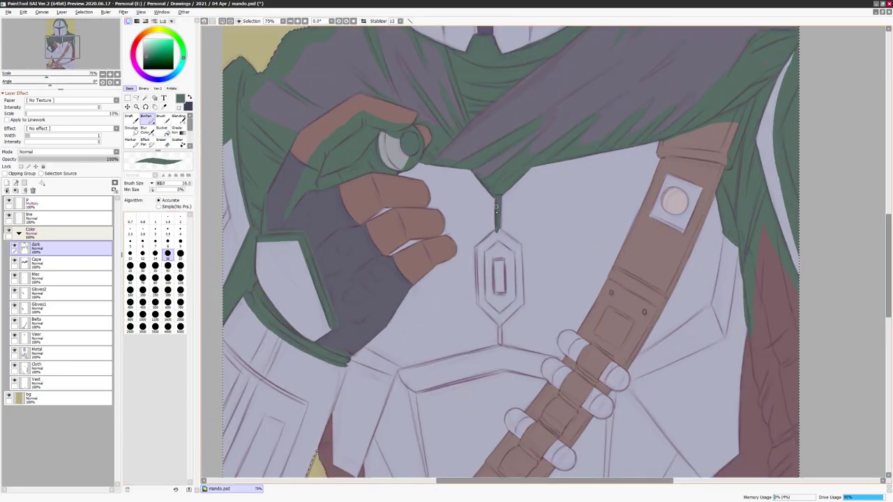
pyautogui.moveTo(475, 252); pyautogui.dragTo(516, 249)
pyautogui.moveTo(520, 303); pyautogui.dragTo(522, 305)
pyautogui.hotkey('ctrl', 'z')
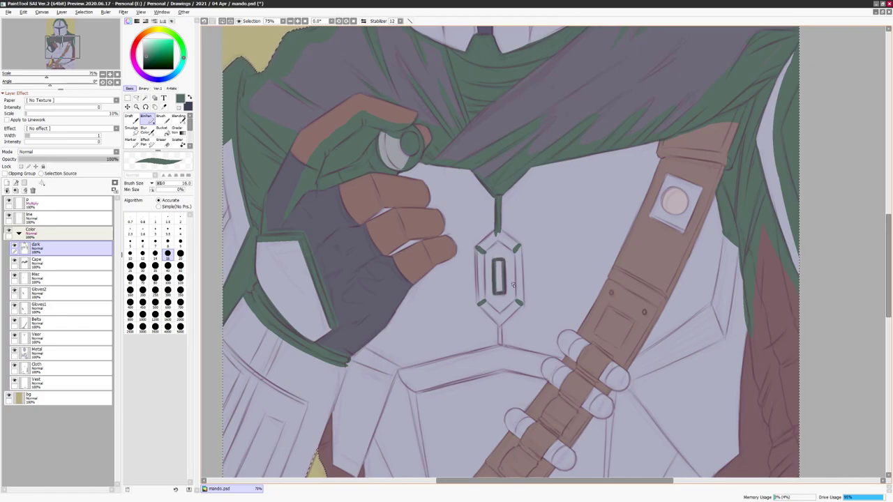
# - Fill the emblem's inner rectangle with dark green and paint the short seam below the emblem
pyautogui.press('g')
pyautogui.click(500, 277)
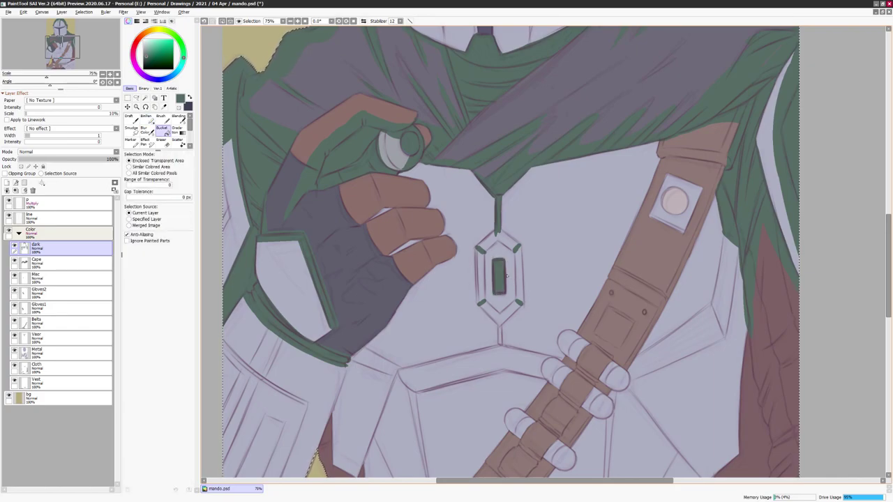
pyautogui.press('b')
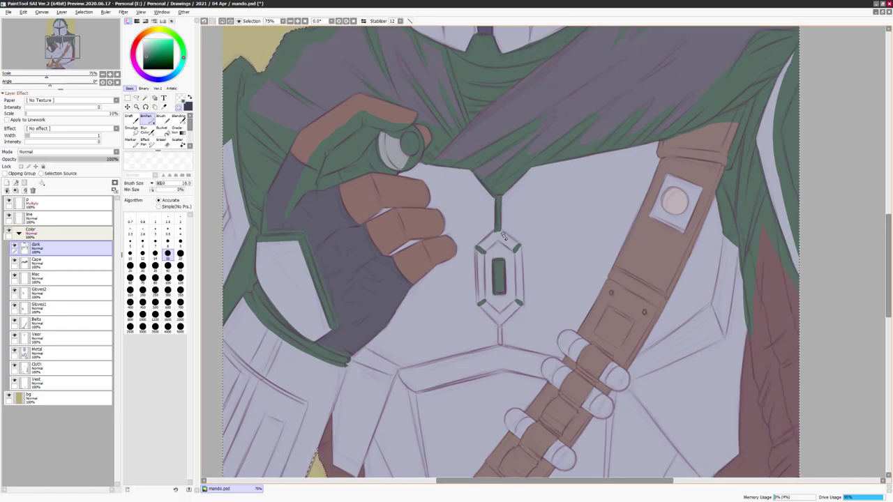
pyautogui.scroll(-1, 668, 197)
pyautogui.scroll(-1, 683, 238)
pyautogui.scroll(2, 683, 238)
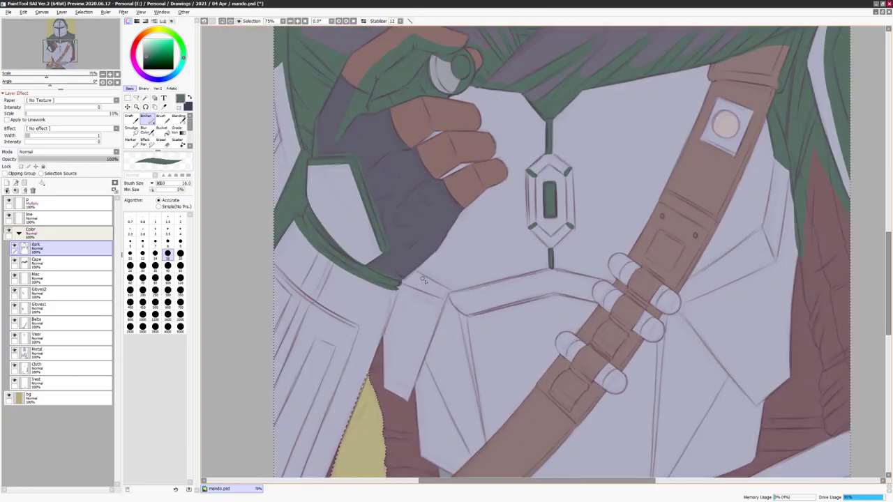
# - Outline the chest plate's side and lower edge in shadow and fill the adjoining cloth and waist with dark green
pyautogui.scroll(-1, 608, 239)
pyautogui.moveTo(596, 179)
pyautogui.mouseDown()
pyautogui.moveTo(589, 233)
pyautogui.moveTo(600, 310)
pyautogui.moveTo(579, 329)
pyautogui.moveTo(613, 316)
pyautogui.moveTo(436, 389)
pyautogui.mouseUp()
pyautogui.press('h')
pyautogui.press('h')
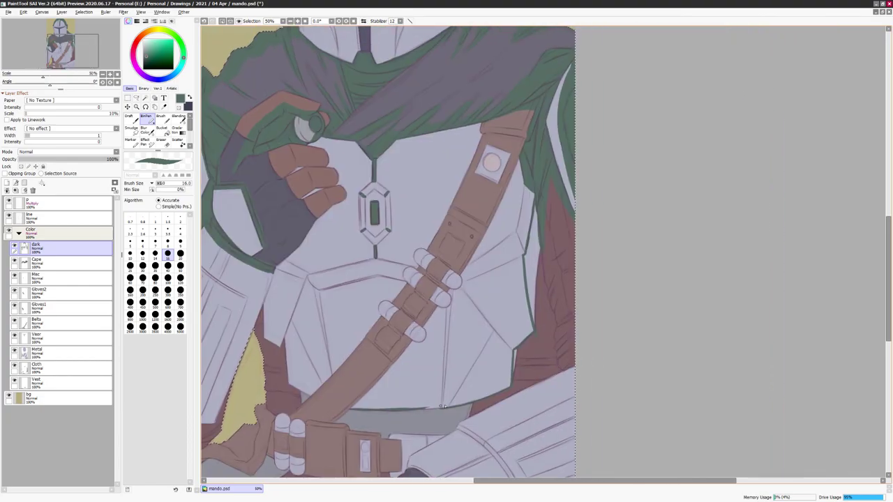
pyautogui.press('h')
pyautogui.moveTo(382, 409)
pyautogui.mouseDown()
pyautogui.moveTo(551, 345)
pyautogui.moveTo(518, 360)
pyautogui.mouseUp()
pyautogui.press('h')
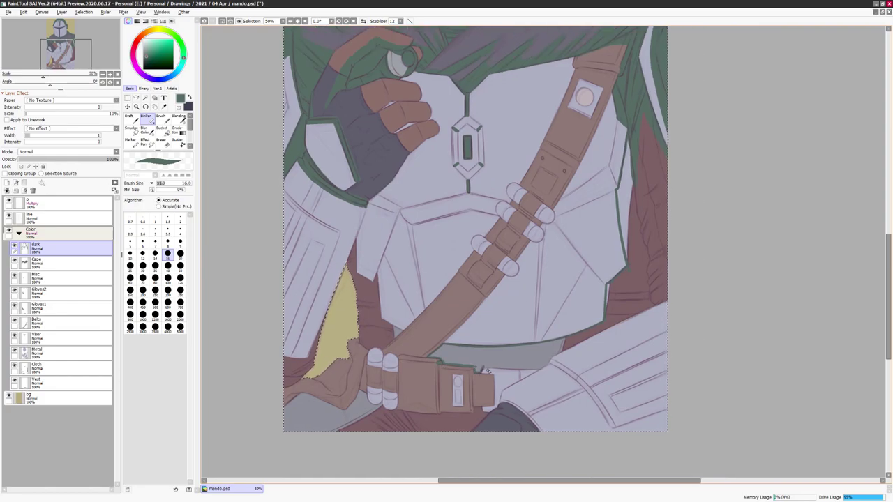
pyautogui.press('h')
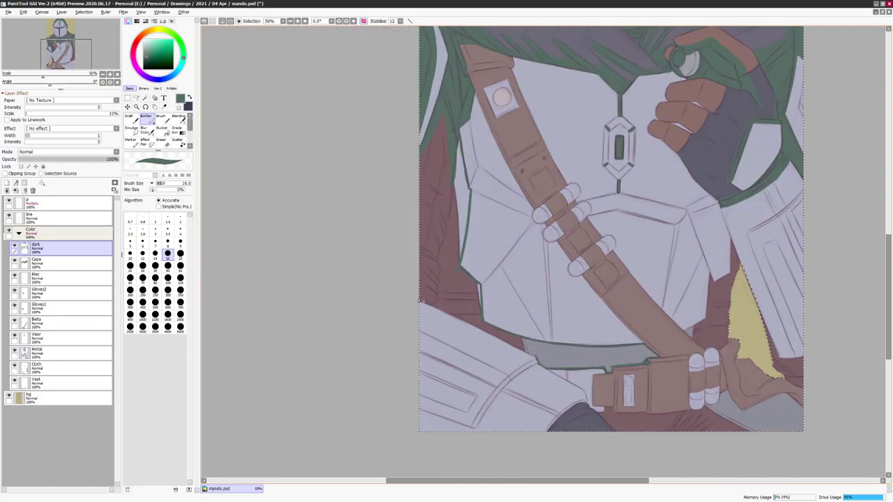
pyautogui.press('h')
# - Paint the shadow on the red cloth between the chest plate and the yellow gap, refining the strap corner at brush size 14
pyautogui.scroll(1, 364, 279)
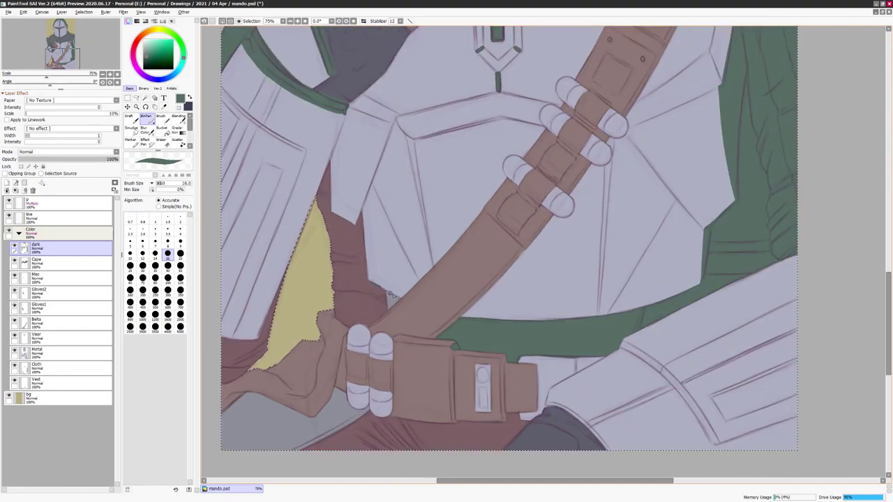
pyautogui.moveTo(364, 215); pyautogui.dragTo(429, 253)
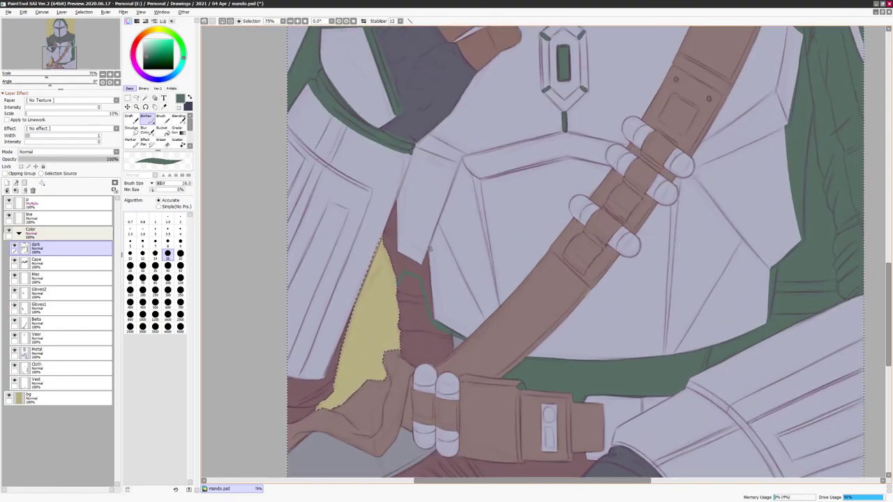
pyautogui.moveTo(395, 238); pyautogui.dragTo(412, 292)
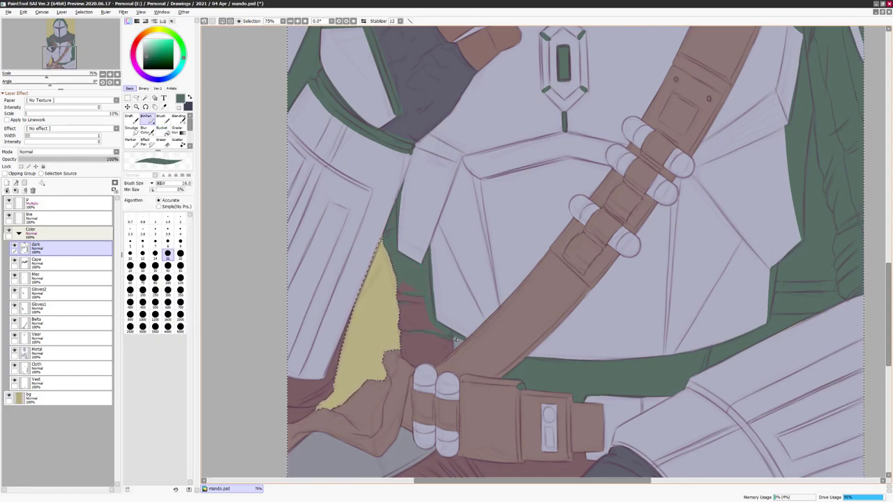
pyautogui.scroll(1, 497, 326)
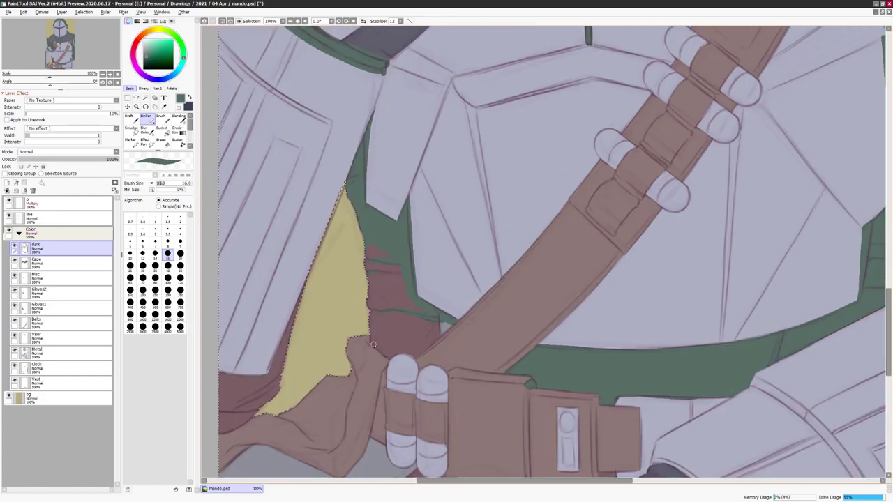
pyautogui.press('h')
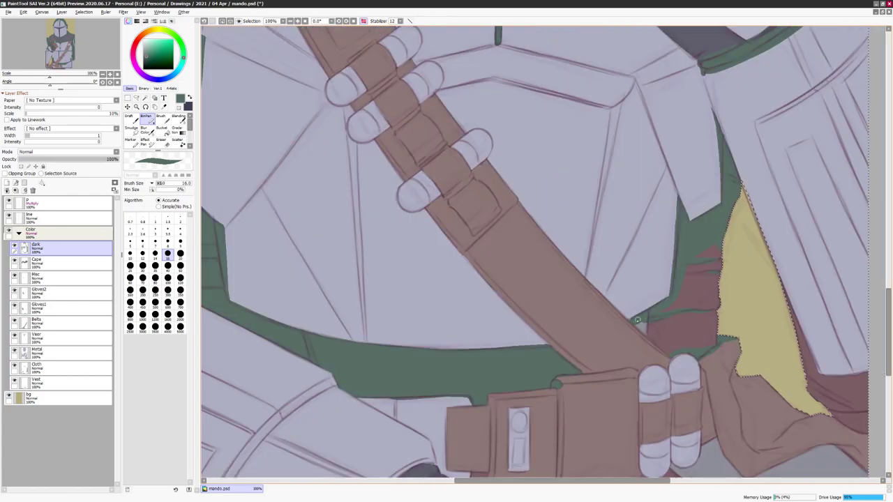
pyautogui.press('[')
pyautogui.press('h')
pyautogui.scroll(-3, 558, 348)
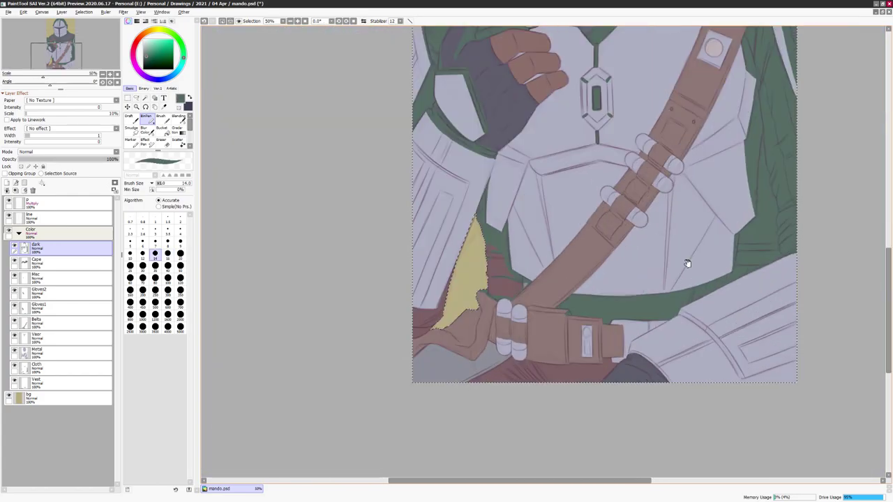
# - Paint shadow shapes on the folds of the brown cloth and the sleeve below the yellow gap
pyautogui.scroll(2, 497, 340)
pyautogui.moveTo(497, 340)
pyautogui.mouseDown()
pyautogui.moveTo(433, 336)
pyautogui.moveTo(462, 358)
pyautogui.mouseUp()
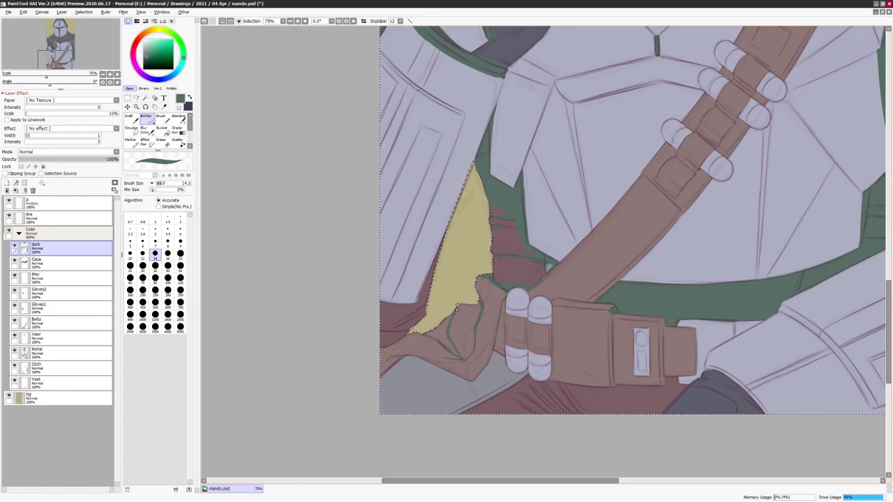
pyautogui.moveTo(454, 301); pyautogui.dragTo(452, 321)
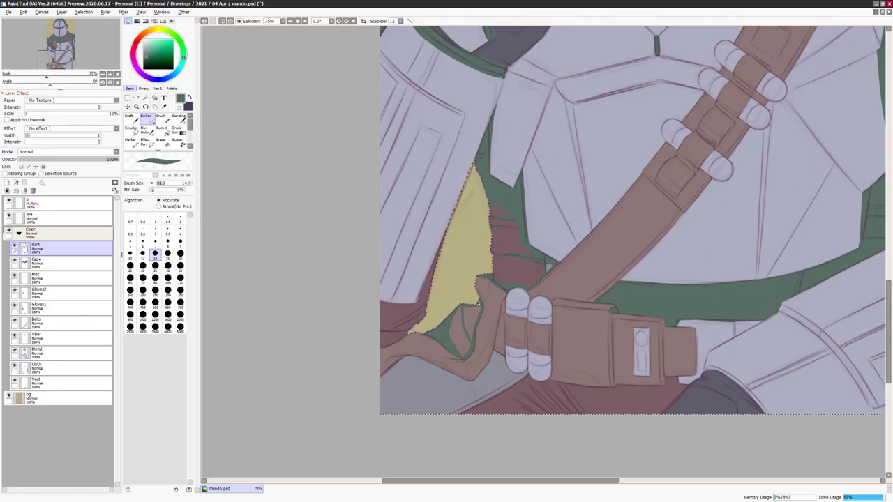
pyautogui.moveTo(391, 365)
pyautogui.mouseDown()
pyautogui.moveTo(471, 381)
pyautogui.moveTo(421, 331)
pyautogui.mouseUp()
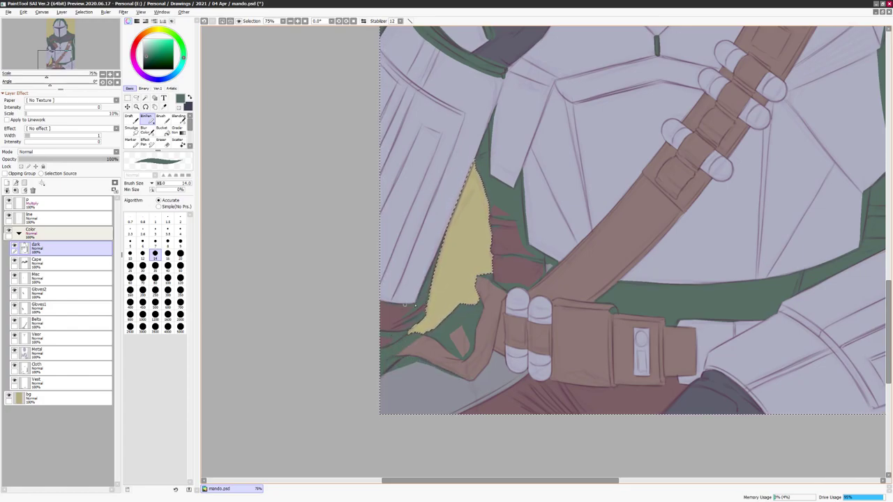
pyautogui.scroll(-3, 509, 261)
# - Paint the shadow beside the belt's cylinders and along the neighbouring brown and grey cloth, checking in a mirrored view
pyautogui.scroll(3, 510, 260)
pyautogui.press('h')
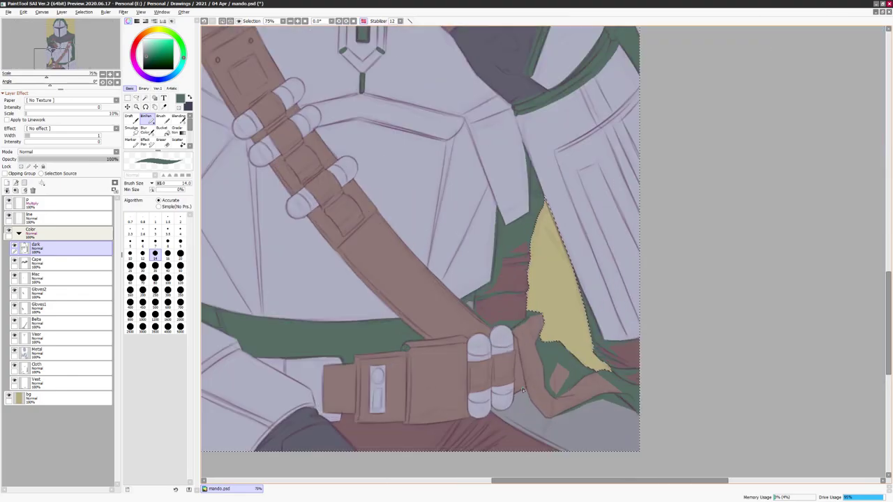
pyautogui.press('h')
pyautogui.moveTo(543, 354); pyautogui.dragTo(551, 398)
pyautogui.hscroll(3, 571, 398)
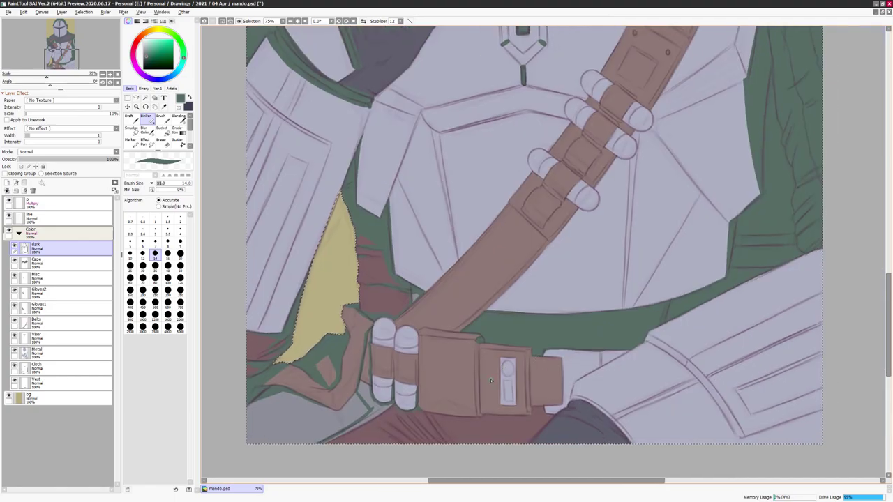
# - Shade the side edges of the belt pouches and cover the red cloth below the belt in dark green
pyautogui.moveTo(477, 348); pyautogui.dragTo(479, 408)
pyautogui.moveTo(547, 419); pyautogui.dragTo(385, 380)
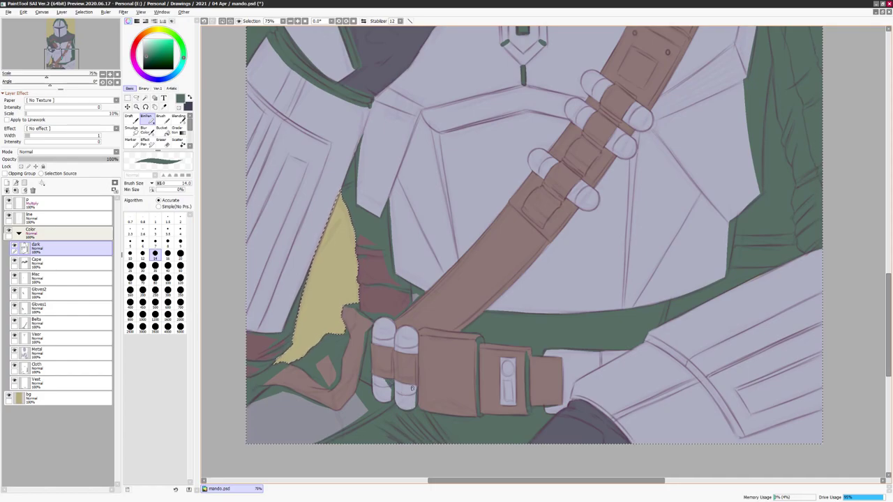
pyautogui.click(413, 296)
# - Paint the shadow along the forearm guard's lower edge and in its recessed slots
pyautogui.scroll(-2, 429, 285)
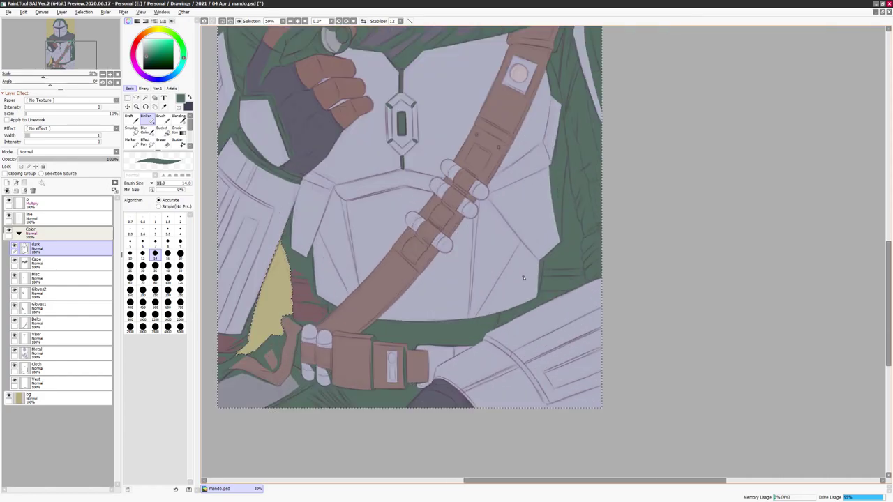
pyautogui.moveTo(546, 367); pyautogui.dragTo(614, 342)
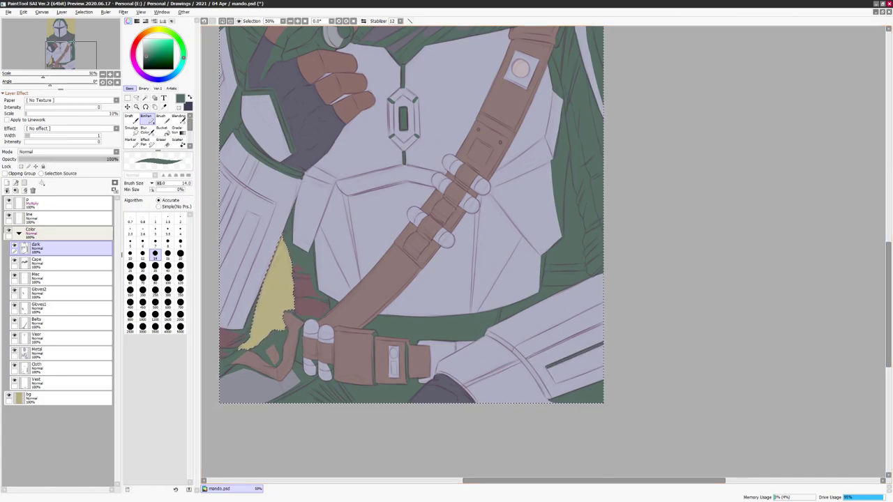
pyautogui.moveTo(628, 320)
pyautogui.mouseDown()
pyautogui.moveTo(620, 319)
pyautogui.moveTo(663, 261)
pyautogui.moveTo(679, 254)
pyautogui.mouseUp()
# - Refine the shadows along the helmet's centre crest using brush sizes 35 and 16, checking in a mirrored view
pyautogui.scroll(10, 509, 362)
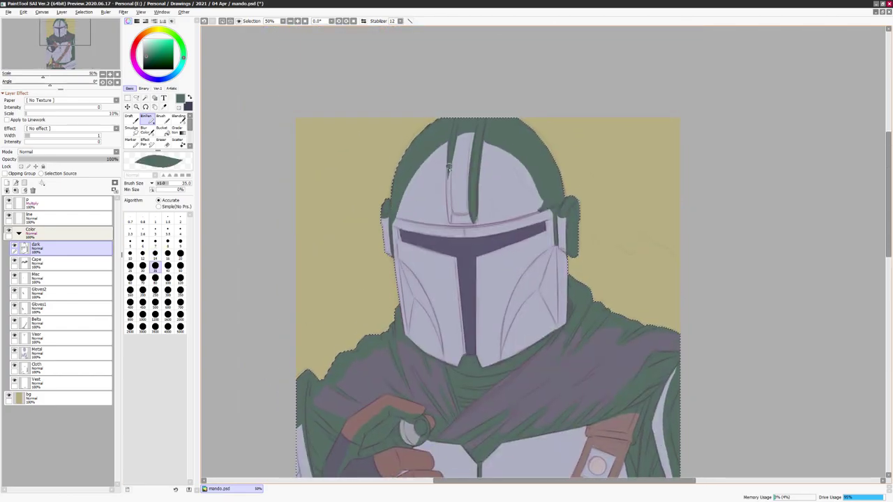
pyautogui.press('[')
pyautogui.press('[')
pyautogui.press('[')
pyautogui.press('[')
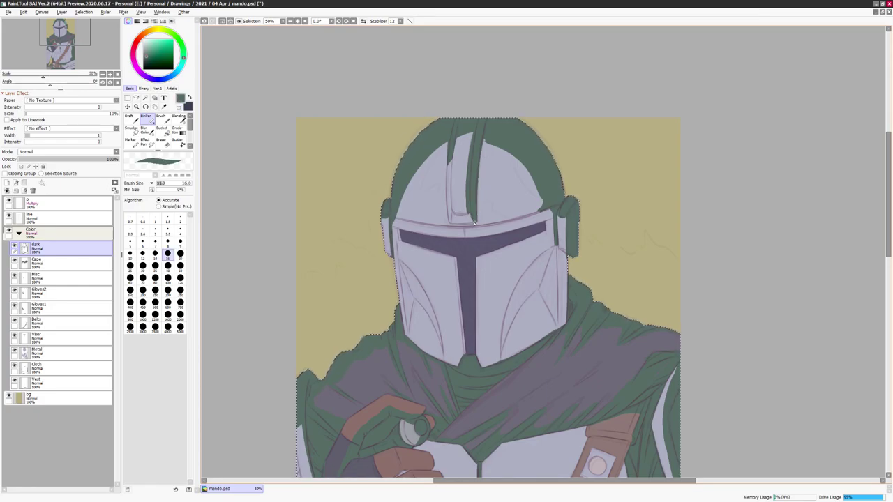
pyautogui.press(']')
pyautogui.press(']')
pyautogui.press(']')
pyautogui.press(']')
pyautogui.press('h')
pyautogui.press('h')
# - Rename the shadow layer dark2 and set its blending mode to Multiply
pyautogui.hotkey('ctrl', '-')
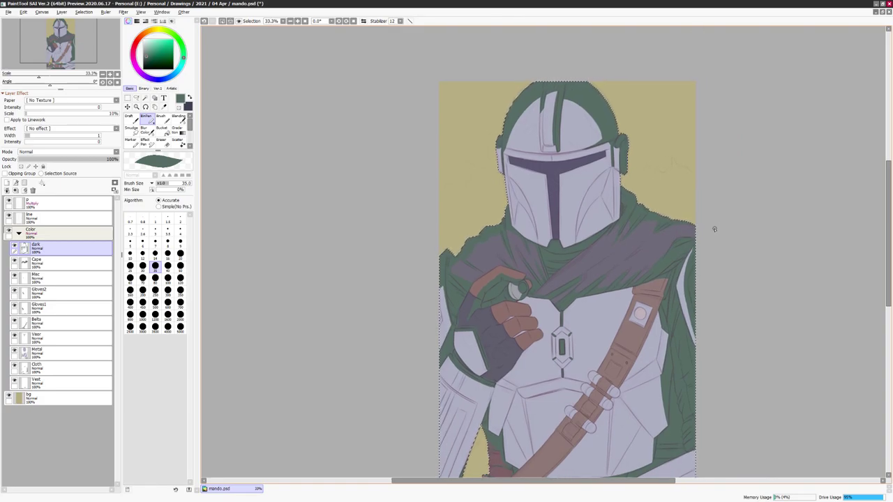
pyautogui.scroll(-5, 714, 228)
pyautogui.doubleClick(37, 246)
pyautogui.press('Return')
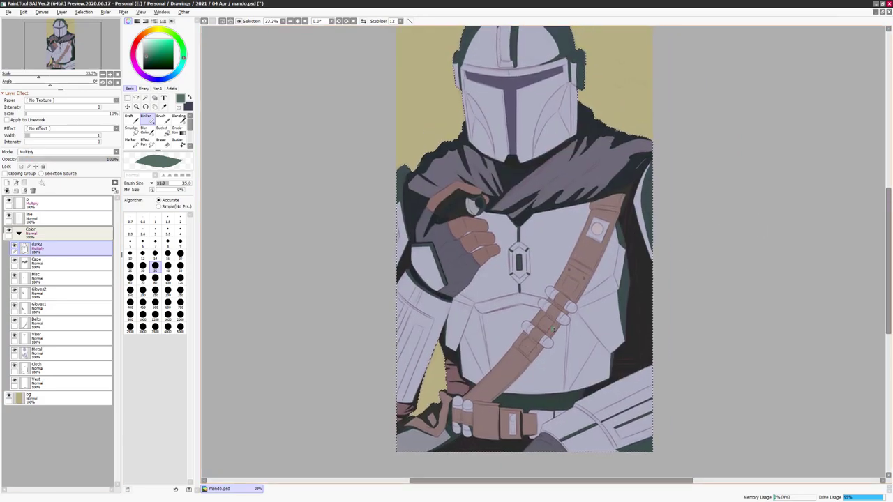
# - Recolour the dark2 layer to a warm red with Hue/Saturation, using hue -147 and saturation +47
pyautogui.hotkey('ctrl', 'u')
pyautogui.moveTo(829, 126); pyautogui.dragTo(830, 125)
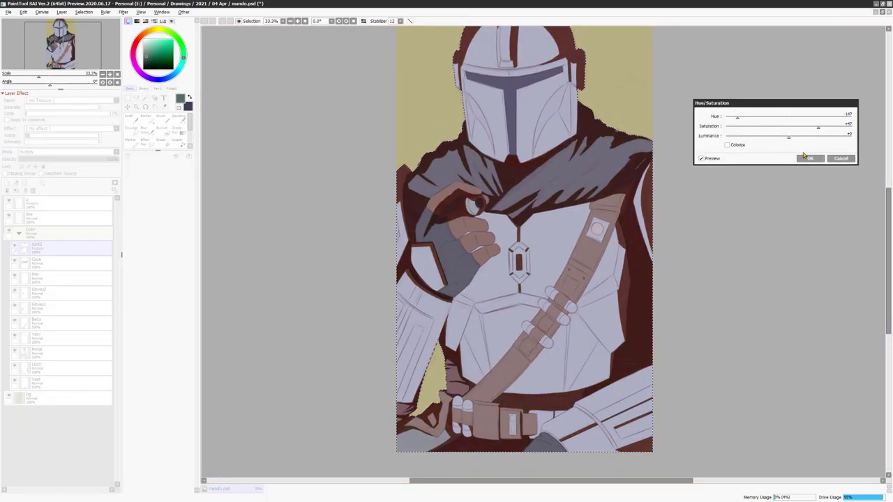
pyautogui.click(809, 158)
# - Soften the shadow edges of the cape's folds and shoulders with a size 40 Blending brush, checking in a mirrored view
pyautogui.press('h')
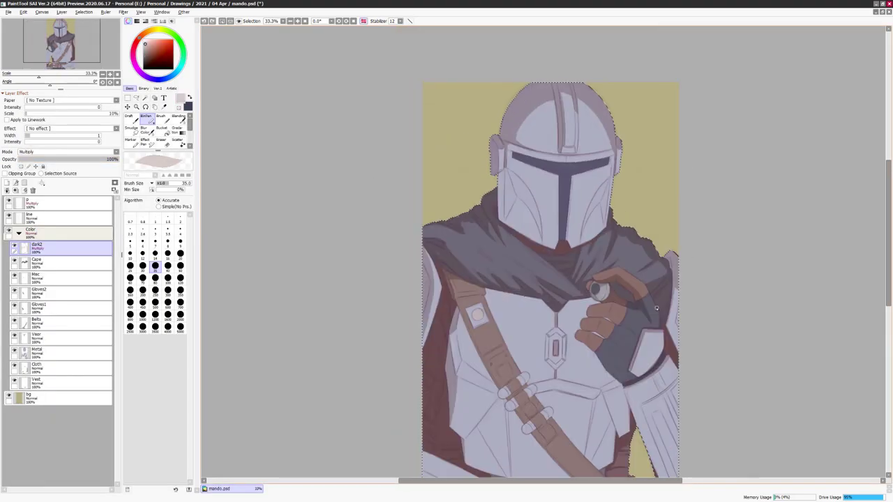
pyautogui.press('b')
pyautogui.scroll(1, 655, 308)
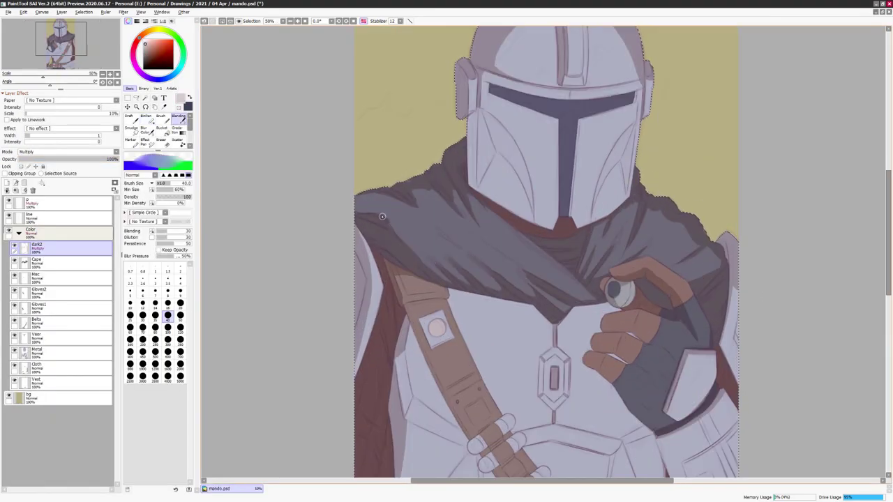
pyautogui.press('h')
pyautogui.moveTo(821, 200); pyautogui.dragTo(761, 201)
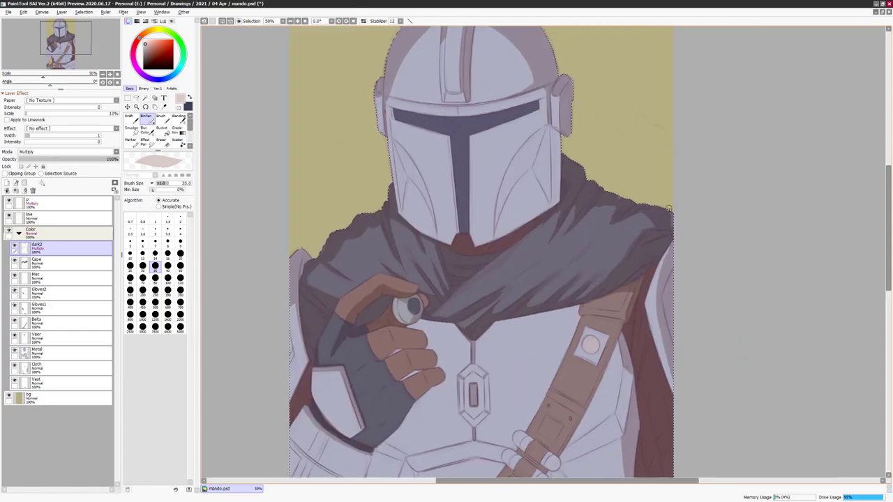
pyautogui.press('h')
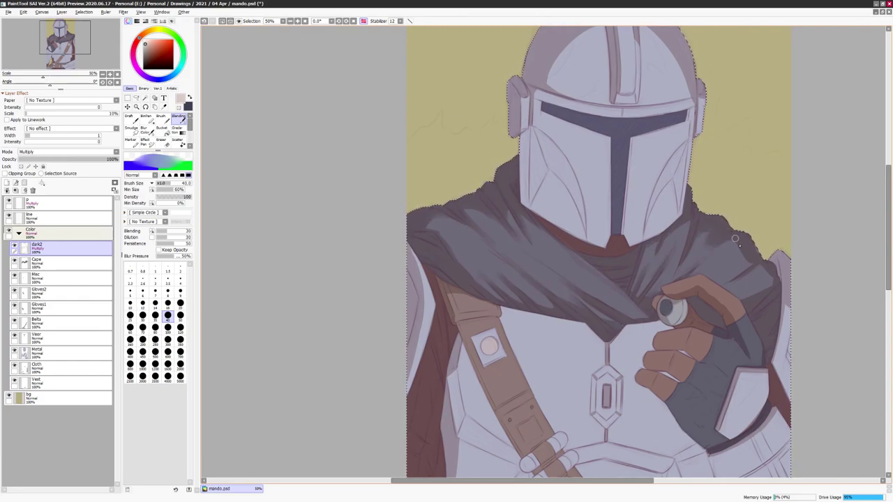
pyautogui.press('h')
pyautogui.moveTo(356, 265); pyautogui.dragTo(411, 230)
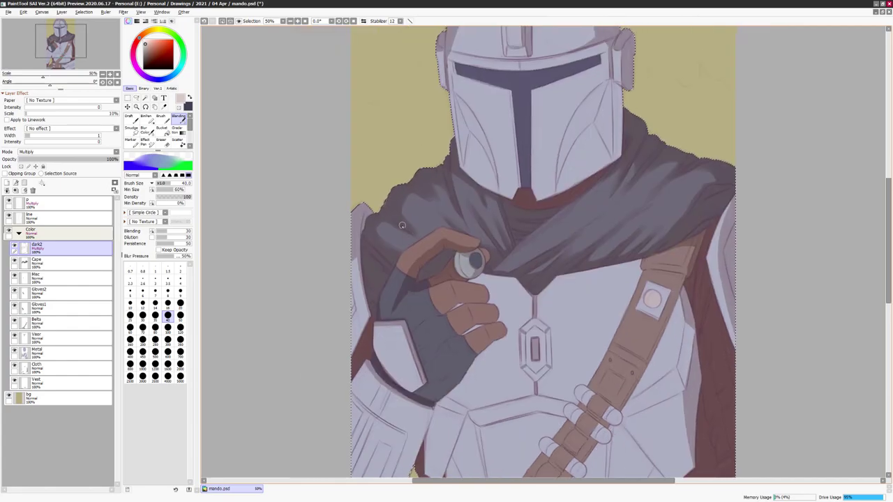
# - Blend the shadow edges on the raised glove, its fingers and the sleeve with the size 40 Blending brush
pyautogui.press('h')
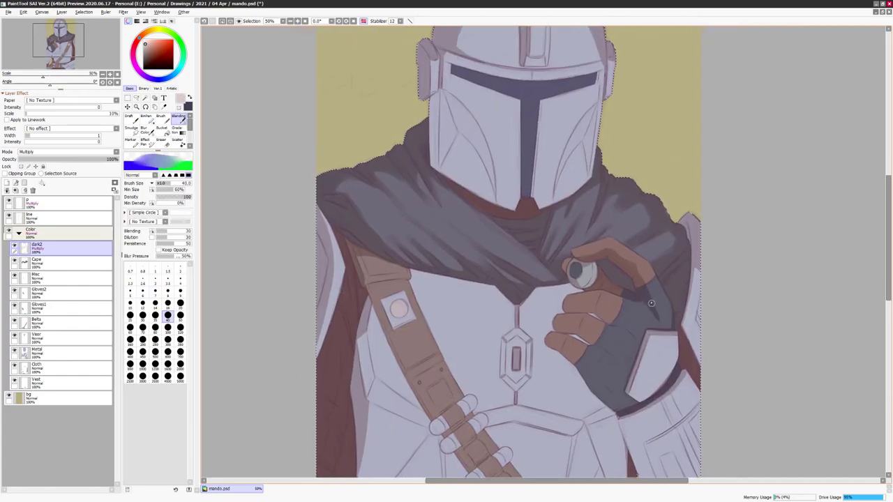
pyautogui.press('h')
pyautogui.moveTo(672, 325); pyautogui.dragTo(680, 312)
pyautogui.moveTo(461, 315); pyautogui.dragTo(436, 312)
pyautogui.moveTo(509, 305)
pyautogui.mouseDown()
pyautogui.moveTo(548, 315)
pyautogui.moveTo(546, 328)
pyautogui.mouseUp()
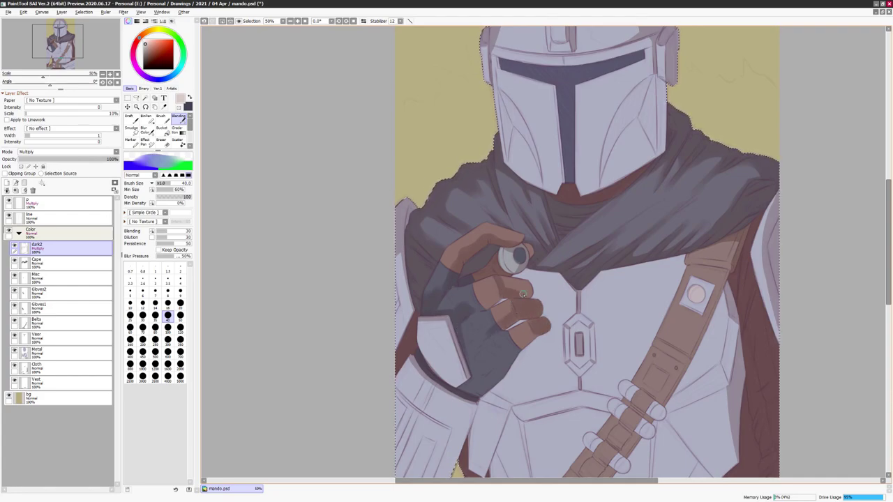
pyautogui.click(459, 286)
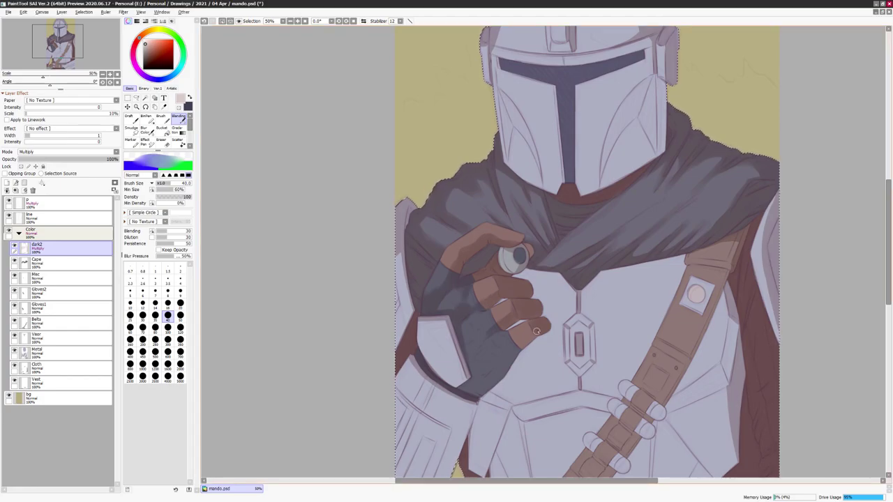
# - Blend the shadow edges along the chest strap and its pouches with a size 14 Blending brush, checking in a mirrored view
pyautogui.moveTo(517, 322)
pyautogui.mouseDown()
pyautogui.moveTo(461, 322)
pyautogui.moveTo(735, 207)
pyautogui.moveTo(580, 238)
pyautogui.moveTo(579, 217)
pyautogui.mouseUp()
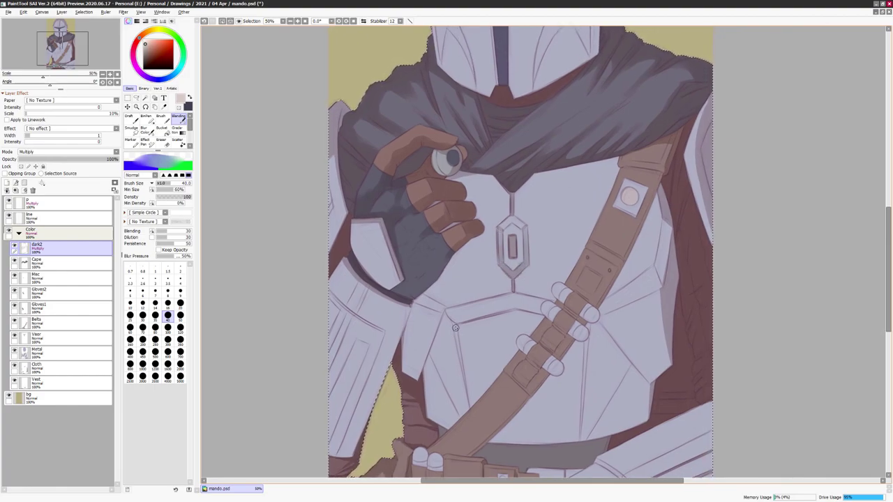
pyautogui.press('h')
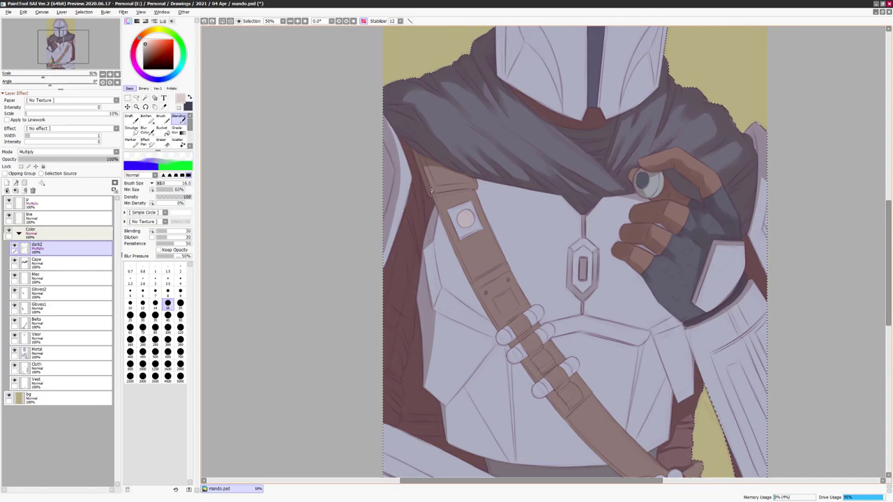
pyautogui.press('h')
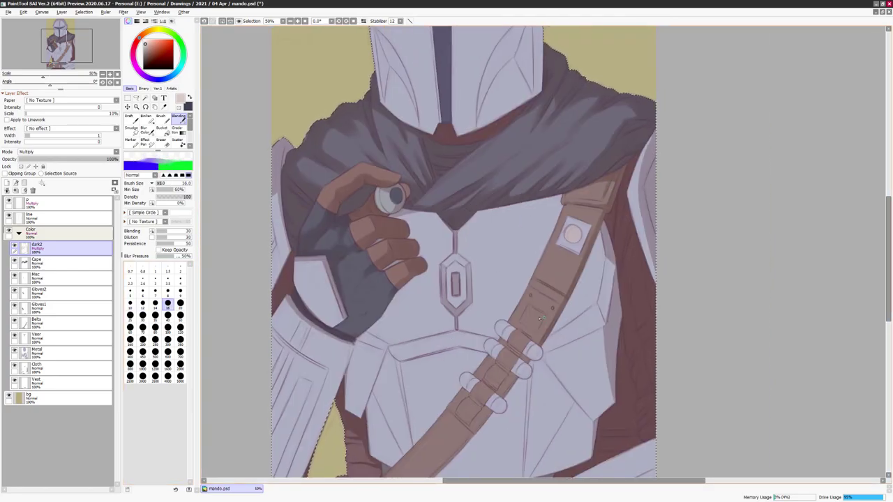
pyautogui.moveTo(518, 352)
pyautogui.mouseDown()
pyautogui.moveTo(530, 362)
pyautogui.moveTo(513, 350)
pyautogui.mouseUp()
pyautogui.press('[')
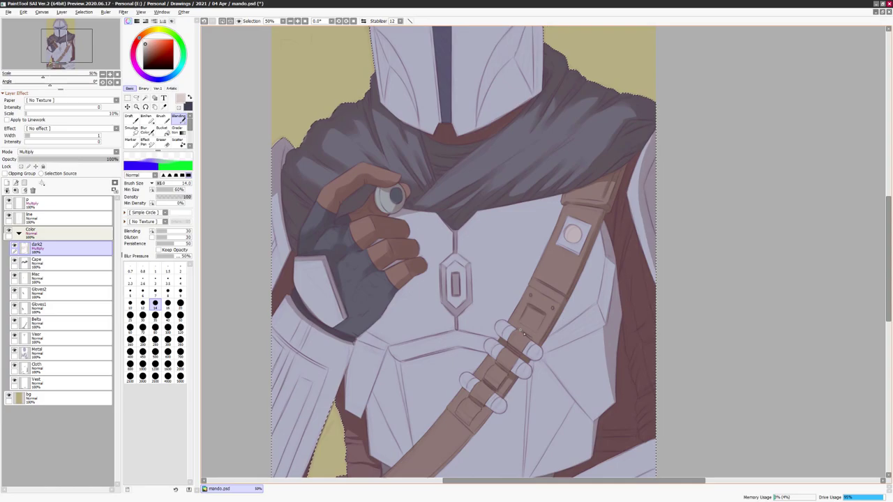
pyautogui.press('h')
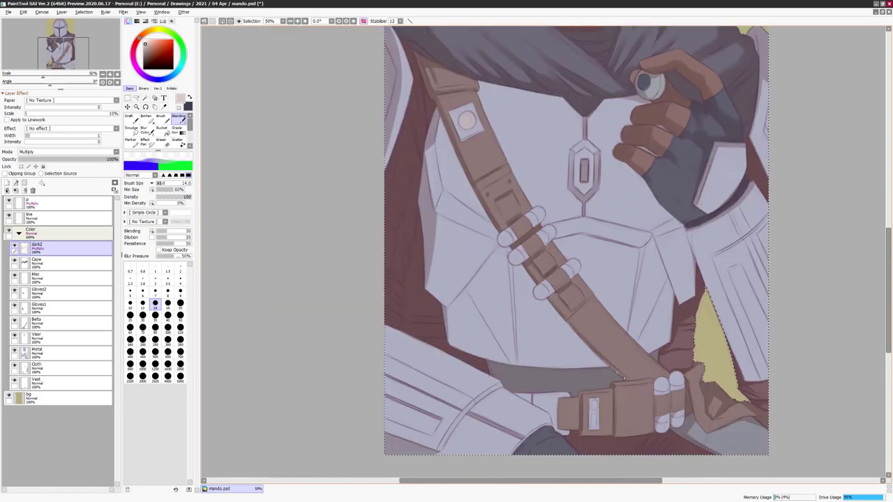
pyautogui.press('h')
# - Erase a lit patch from the shadow on the waistband below the chest plate and soften it with the size 40 Blending brush
pyautogui.scroll(-2, 524, 383)
pyautogui.scroll(1, 524, 382)
pyautogui.press('a')
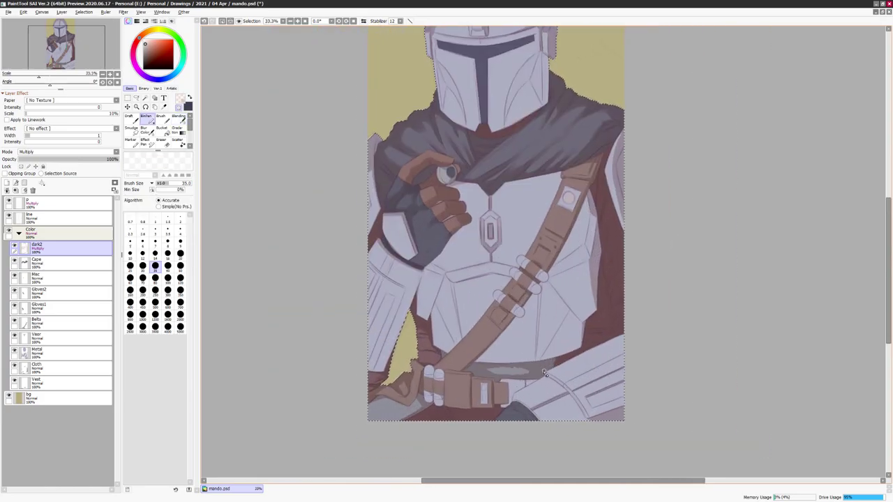
pyautogui.press('b')
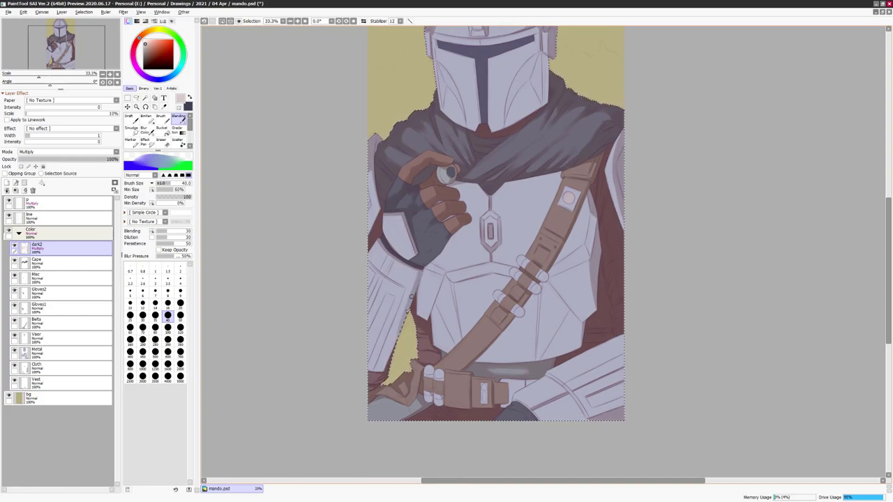
pyautogui.moveTo(711, 218); pyautogui.dragTo(696, 264)
pyautogui.moveTo(566, 247); pyautogui.dragTo(532, 320)
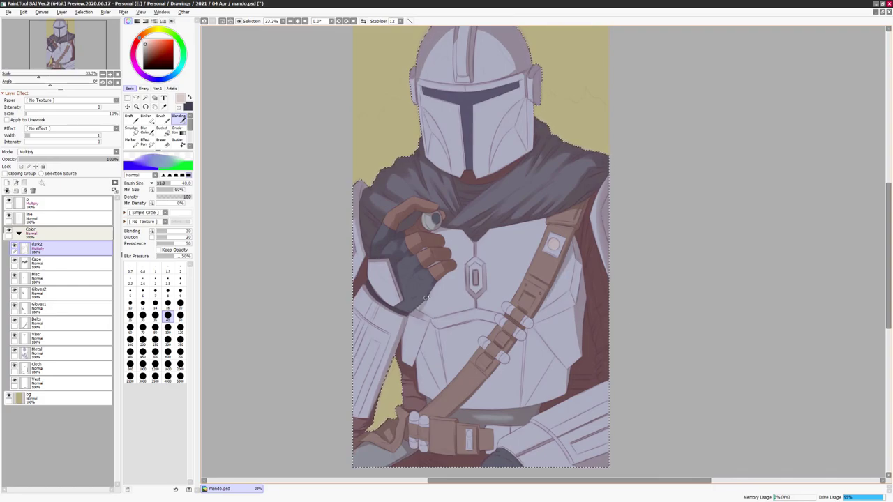
# - Add a new layer named light above dark2 and set its blending mode to Shine
pyautogui.scroll(1, 702, 297)
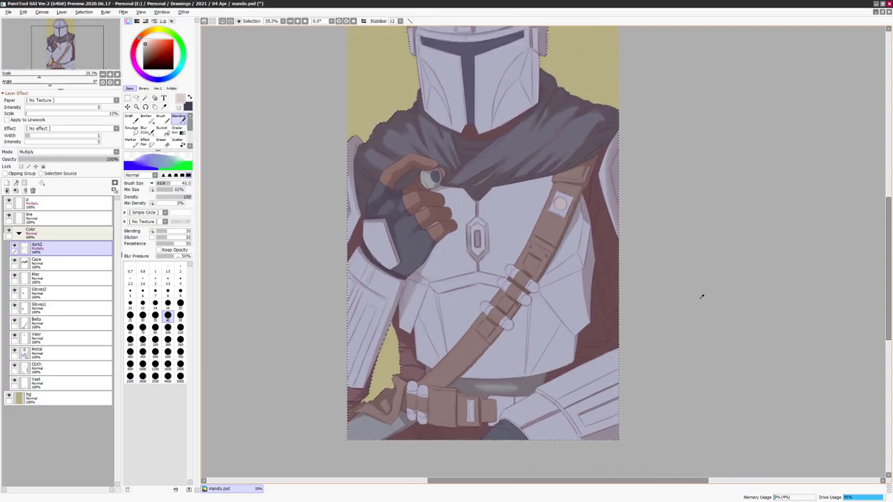
pyautogui.scroll(-2, 522, 390)
pyautogui.scroll(3, 488, 293)
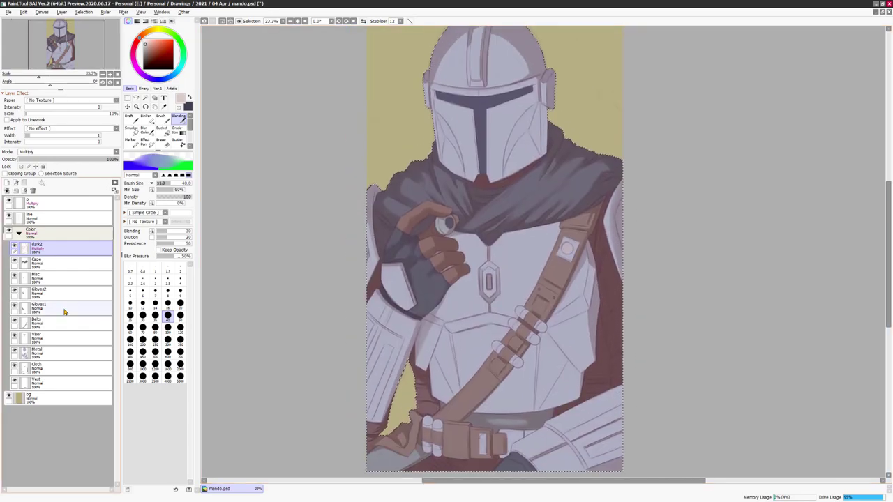
pyautogui.scroll(-3, 488, 293)
pyautogui.scroll(2, 488, 293)
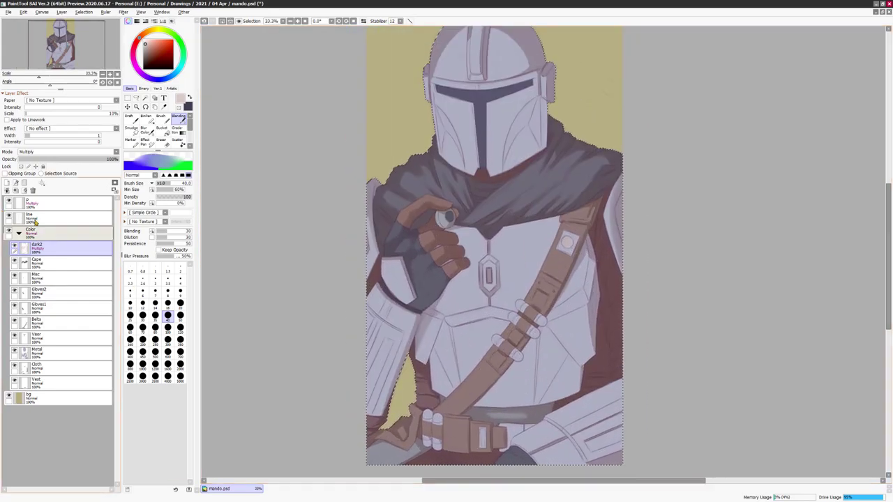
pyautogui.click(7, 182)
pyautogui.click(70, 152)
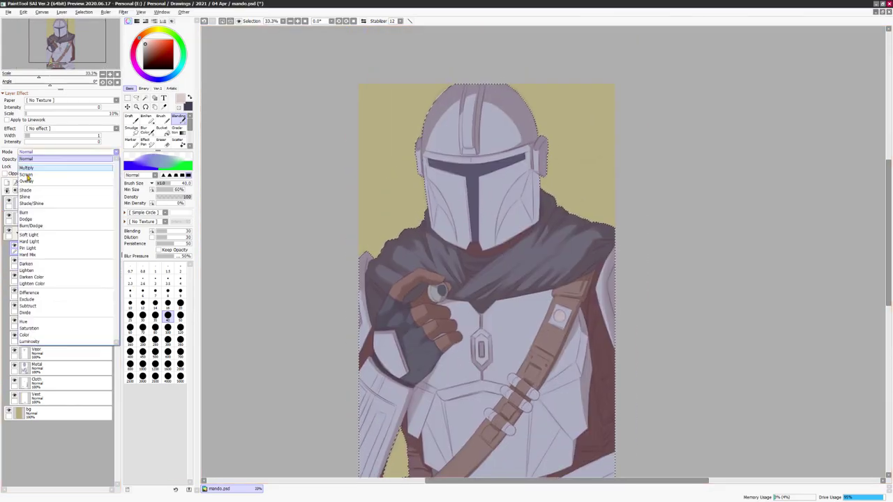
pyautogui.click(56, 210)
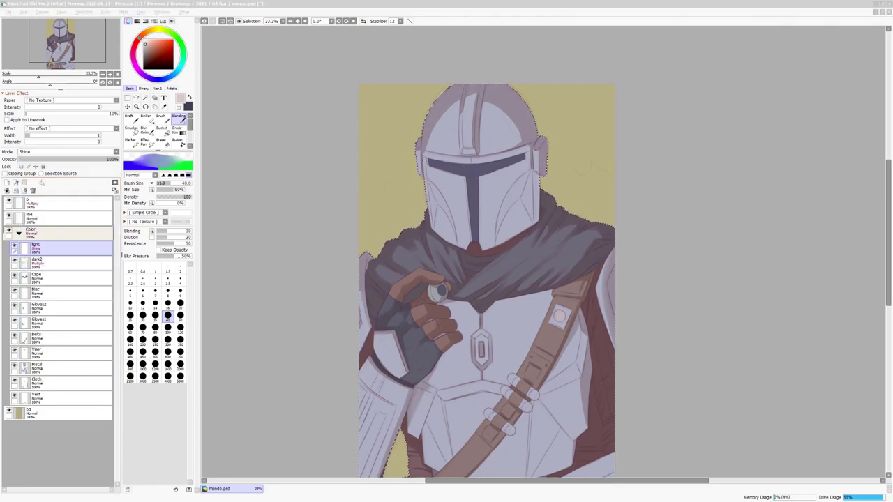
# - Outline and fill highlights on the helmet's two curved cheek panels with a size 8 BinPen
pyautogui.scroll(1, 604, 253)
pyautogui.press('b')
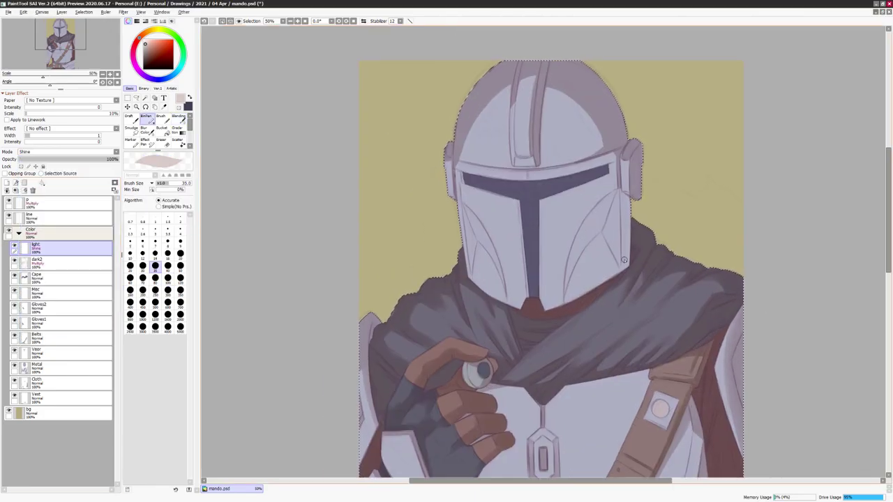
pyautogui.scroll(1, 484, 205)
pyautogui.press('[')
pyautogui.press('[')
pyautogui.press('[')
pyautogui.press('[')
pyautogui.press('[')
pyautogui.press('[')
pyautogui.press('[')
pyautogui.press('[')
pyautogui.press('[')
pyautogui.moveTo(452, 194); pyautogui.dragTo(480, 255)
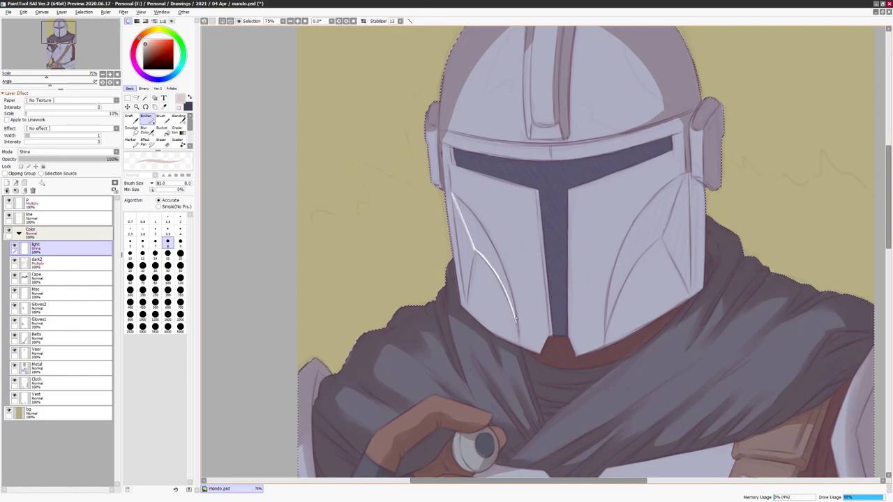
pyautogui.click(496, 259)
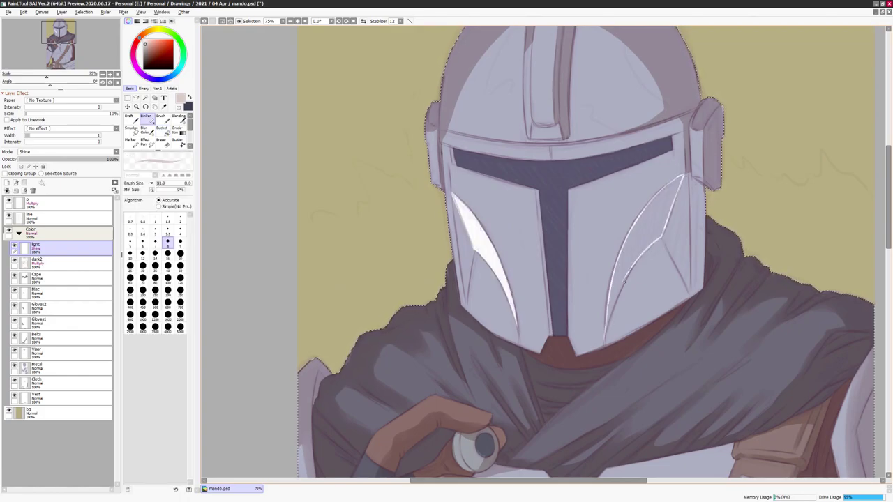
pyautogui.click(635, 245)
# - Highlight the lower end of the helmet's crest and the curved rim above the visor, working in a rotated view
pyautogui.scroll(-2, 605, 335)
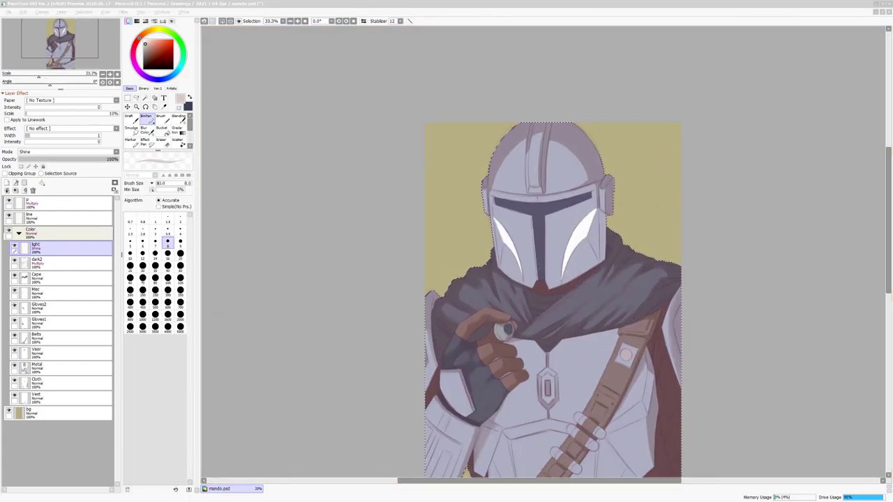
pyautogui.scroll(1, 783, 324)
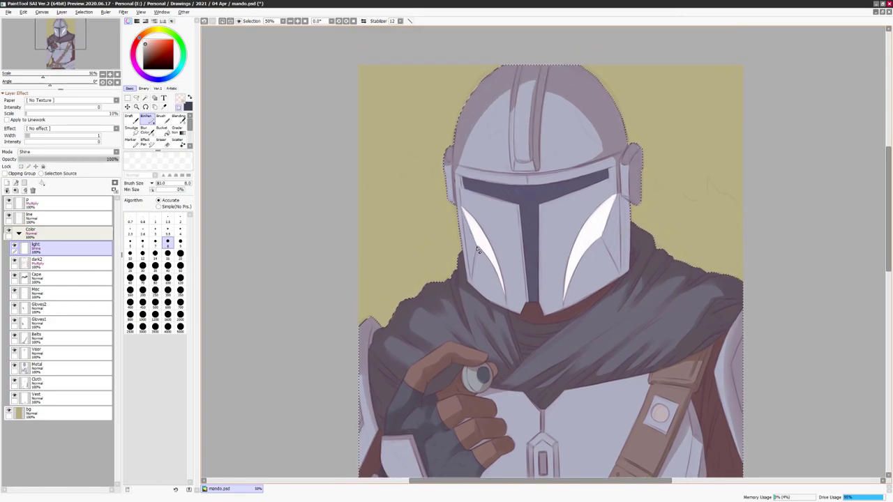
pyautogui.scroll(2, 531, 159)
pyautogui.press('b')
pyautogui.scroll(-2, 377, 277)
pyautogui.moveTo(430, 285); pyautogui.dragTo(588, 243)
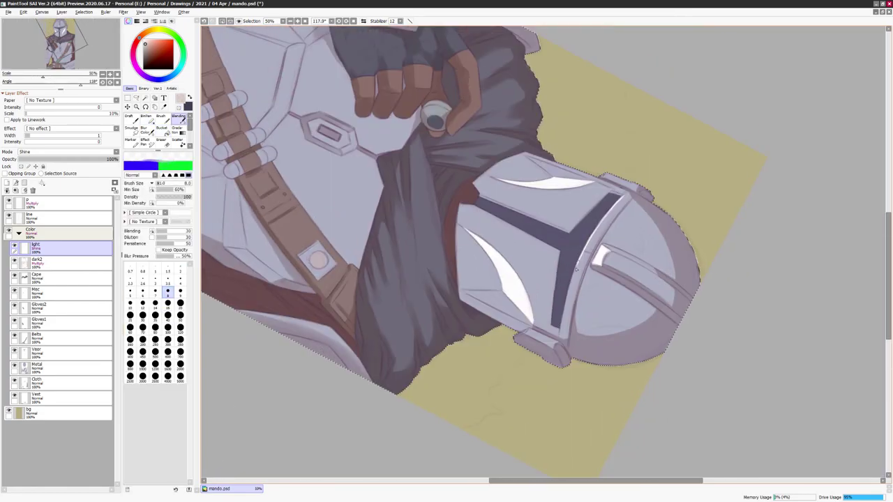
pyautogui.press('Delete')
pyautogui.scroll(-2, 560, 337)
pyautogui.scroll(1, 561, 338)
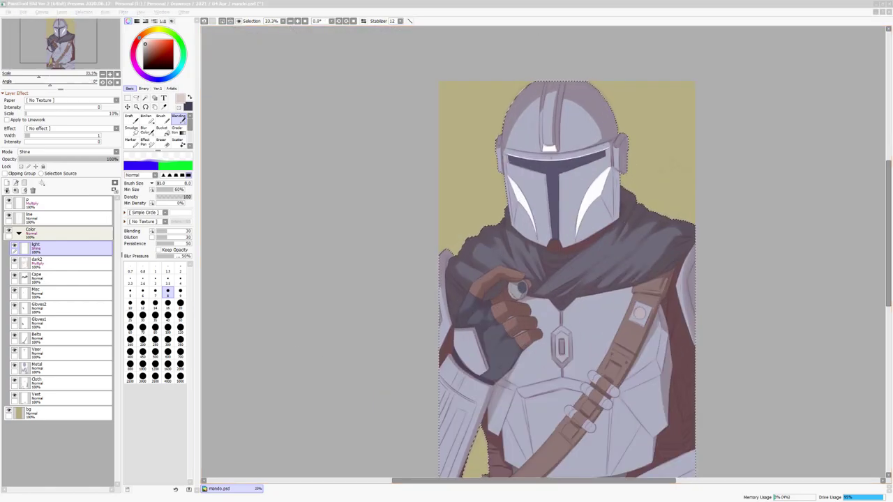
# - Draw thin highlights along the helmet's lower edges, the visor slit, the ear pieces and the crest at size 8
pyautogui.scroll(1, 678, 231)
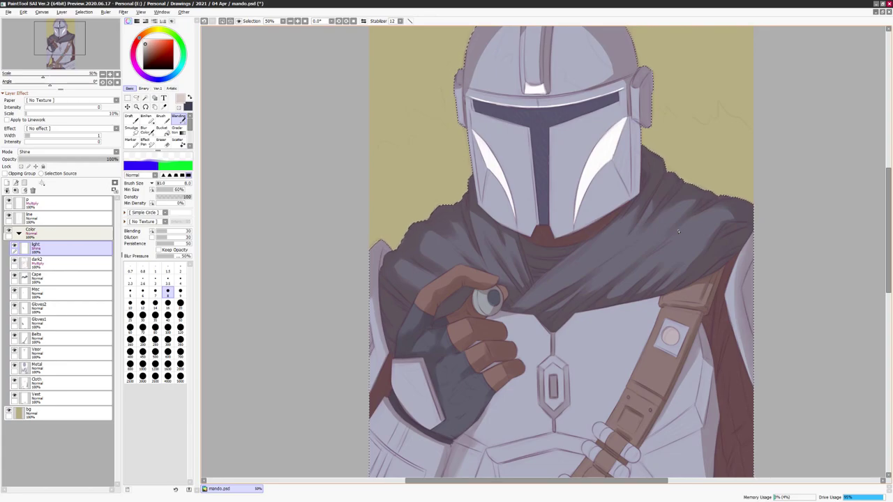
pyautogui.scroll(1, 678, 231)
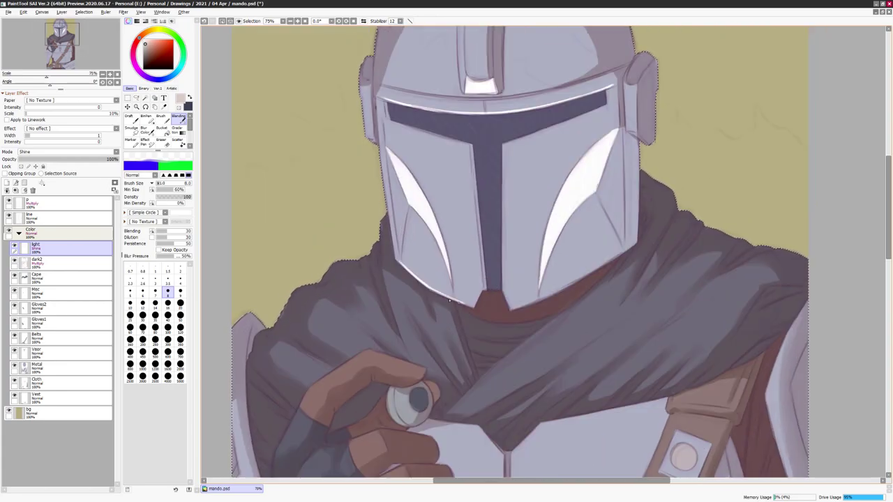
pyautogui.press('h')
pyautogui.press('h')
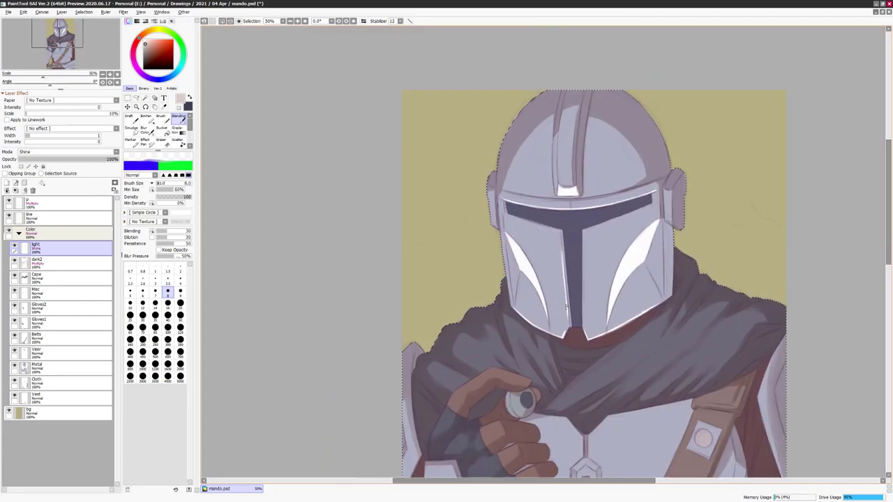
pyautogui.scroll(-2, 587, 323)
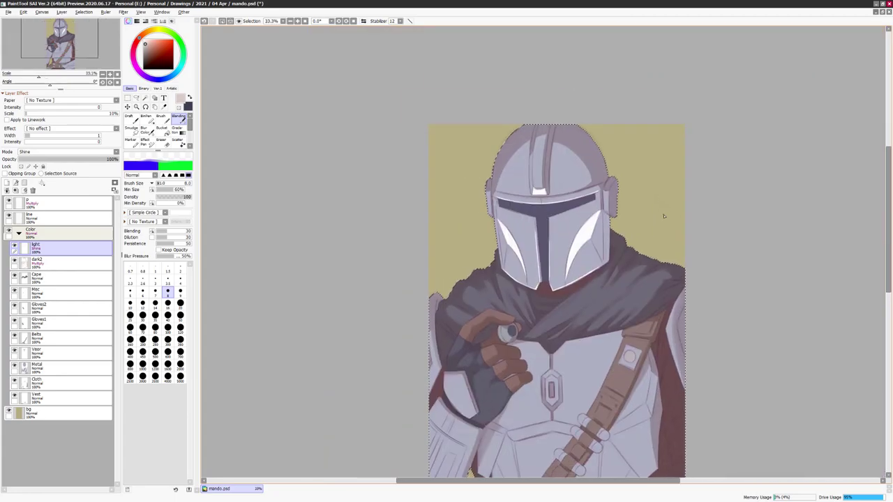
pyautogui.scroll(2, 577, 256)
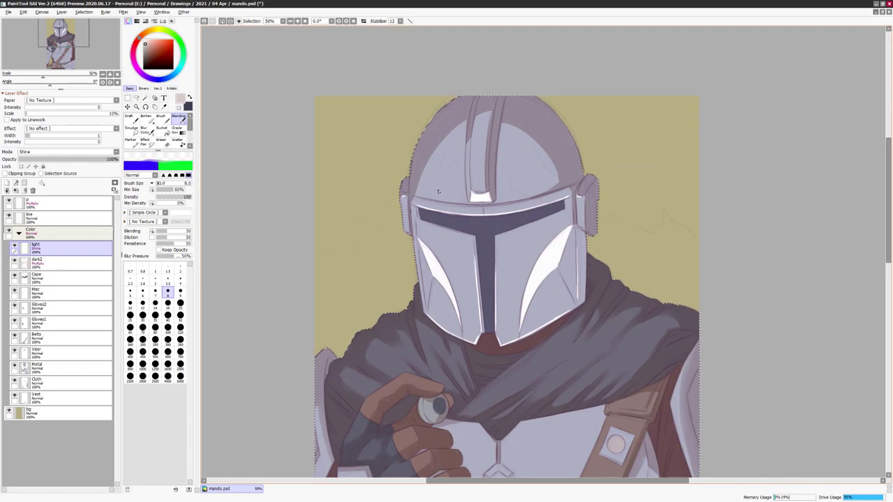
pyautogui.moveTo(436, 192); pyautogui.dragTo(461, 220)
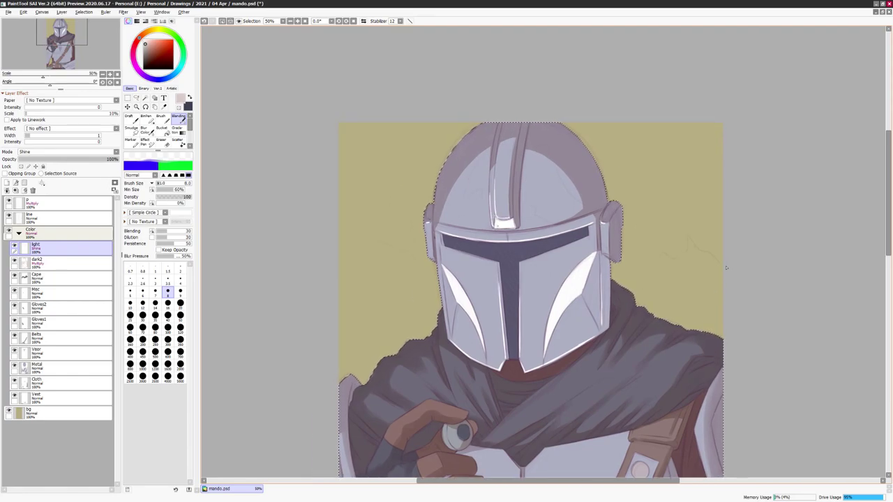
# - Add small glints to the metal cartridges on the chest strap at size 8
pyautogui.scroll(-5, 497, 225)
pyautogui.moveTo(537, 346)
pyautogui.mouseDown()
pyautogui.moveTo(521, 377)
pyautogui.moveTo(509, 334)
pyautogui.mouseUp()
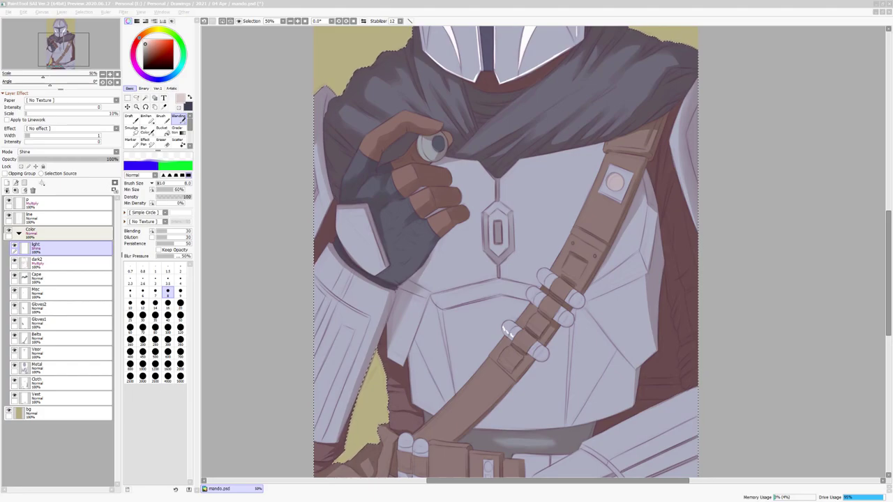
pyautogui.moveTo(528, 294)
pyautogui.mouseDown()
pyautogui.moveTo(540, 272)
pyautogui.moveTo(566, 320)
pyautogui.mouseUp()
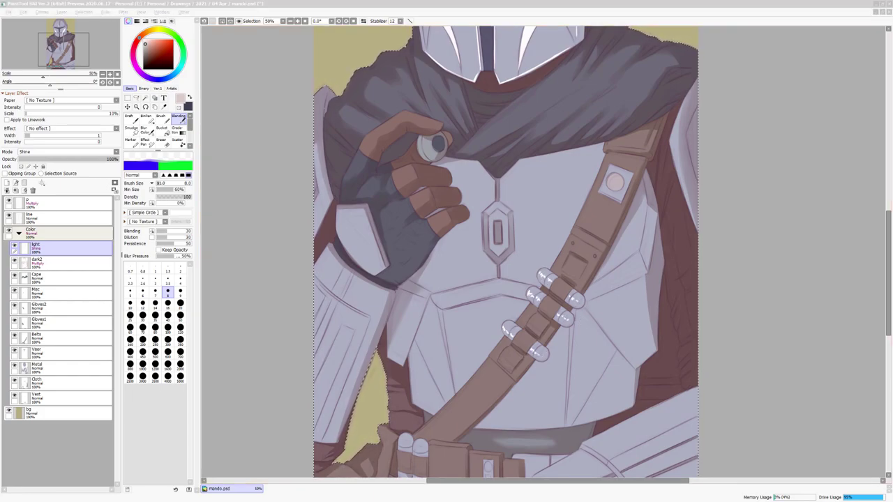
# - Highlight the top of the chest emblem and outline and fill the band across the middle of the chest plate
pyautogui.moveTo(491, 211)
pyautogui.mouseDown()
pyautogui.moveTo(517, 229)
pyautogui.moveTo(523, 207)
pyautogui.mouseUp()
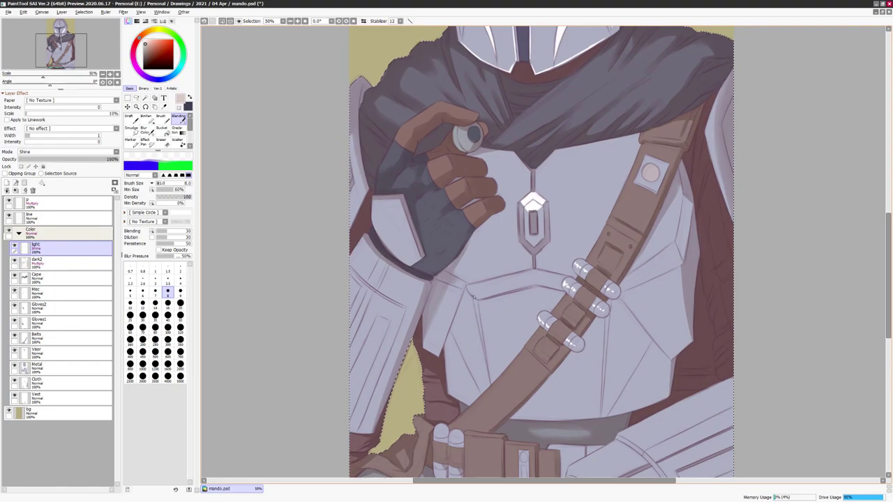
pyautogui.press('b')
pyautogui.moveTo(468, 300); pyautogui.dragTo(537, 287)
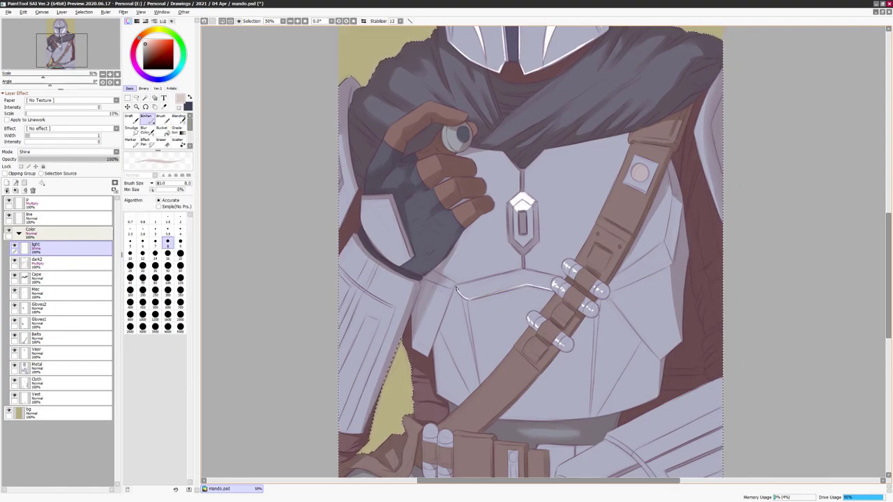
pyautogui.press('n')
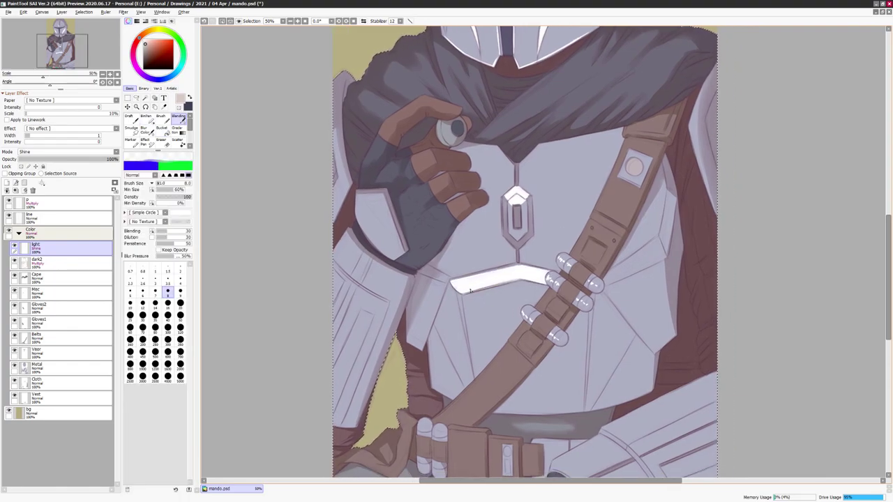
# - Draw thin highlights along the panel edges on both sides of the lower chest plate, checking in a mirrored view
pyautogui.scroll(-1, 469, 291)
pyautogui.press('h')
pyautogui.press('h')
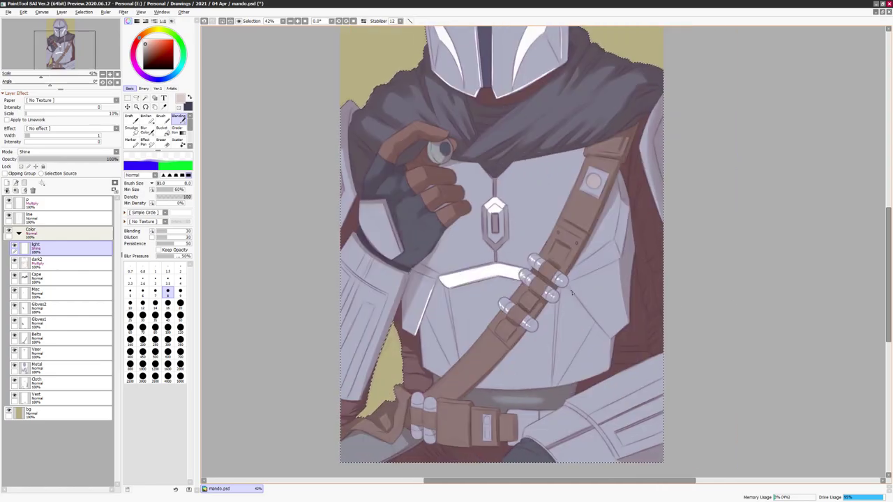
pyautogui.moveTo(609, 338)
pyautogui.mouseDown()
pyautogui.moveTo(574, 291)
pyautogui.moveTo(554, 376)
pyautogui.mouseUp()
pyautogui.scroll(2, 450, 312)
pyautogui.scroll(-2, 711, 302)
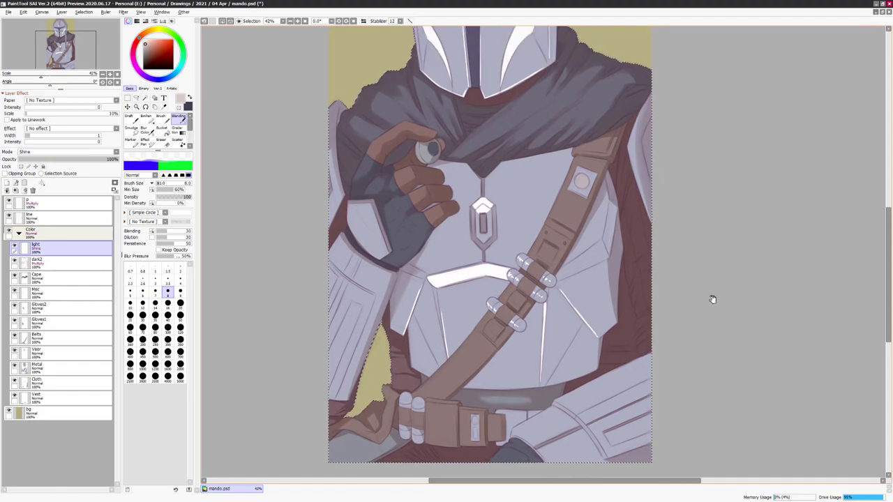
# - Fill a highlight on the chest plate's band beyond the strap and edge the plate's lower rim with light
pyautogui.scroll(1, 489, 243)
pyautogui.press('h')
pyautogui.moveTo(514, 261)
pyautogui.mouseDown()
pyautogui.moveTo(488, 242)
pyautogui.moveTo(517, 260)
pyautogui.mouseUp()
pyautogui.scroll(-5, 517, 261)
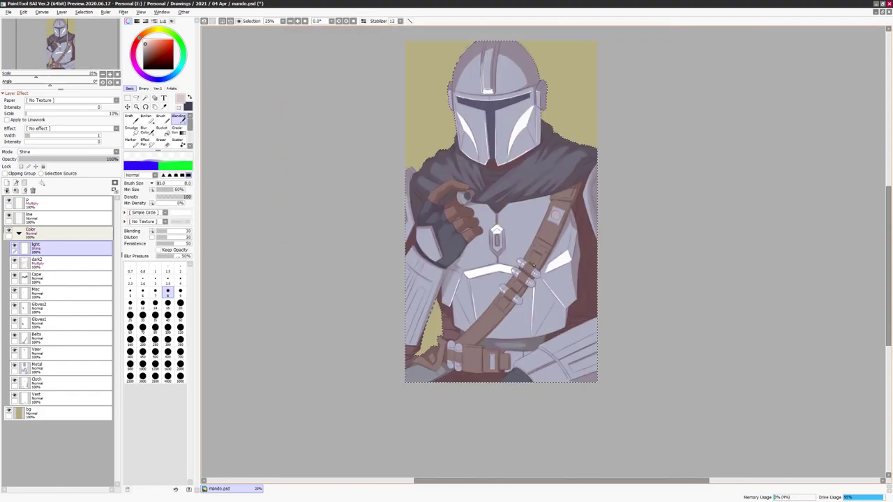
pyautogui.scroll(5, 454, 370)
pyautogui.press('h')
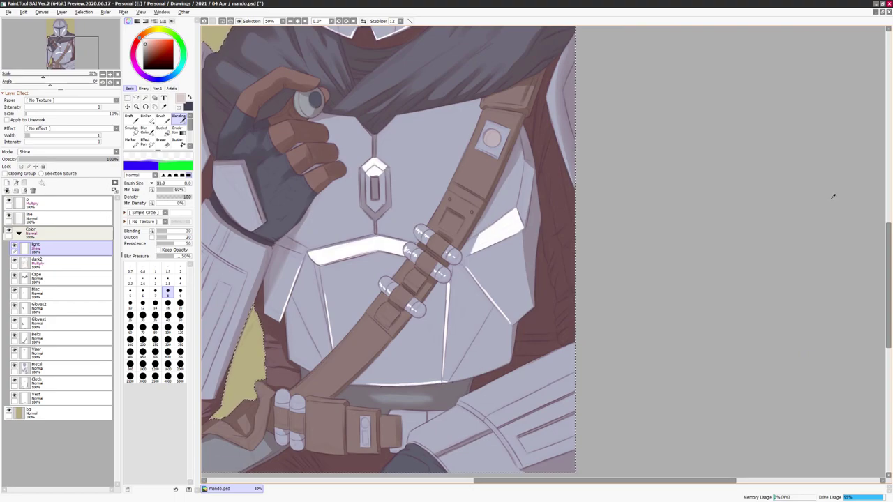
# - Edge the raised hand's back plate and both forearm guards with thin highlights, and add small glints to the metal cartridges on the belt
pyautogui.scroll(-5, 452, 379)
pyautogui.scroll(5, 647, 232)
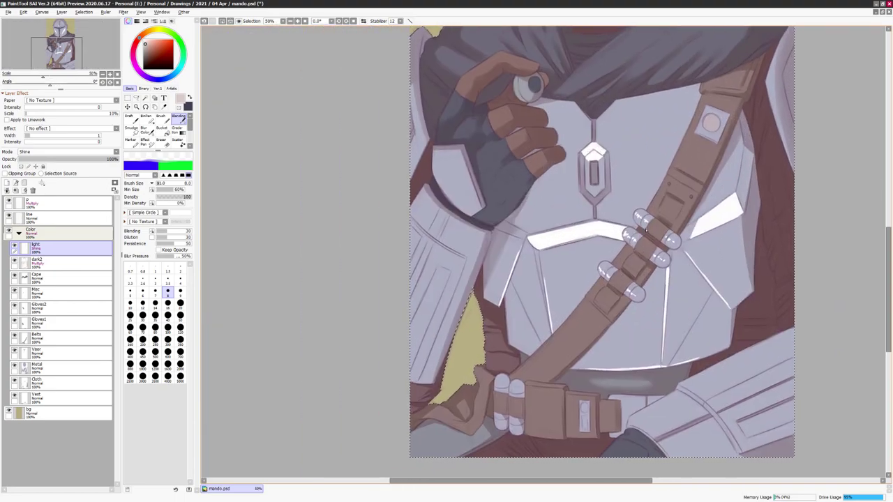
pyautogui.press('h')
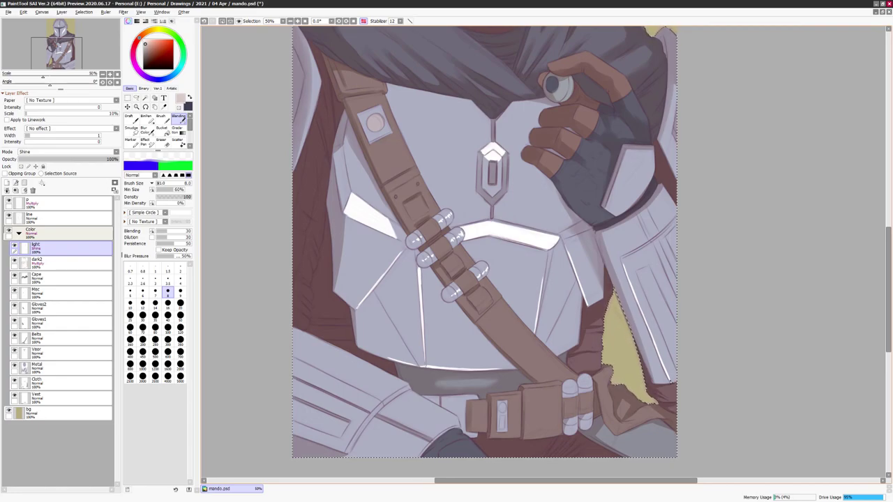
pyautogui.press('h')
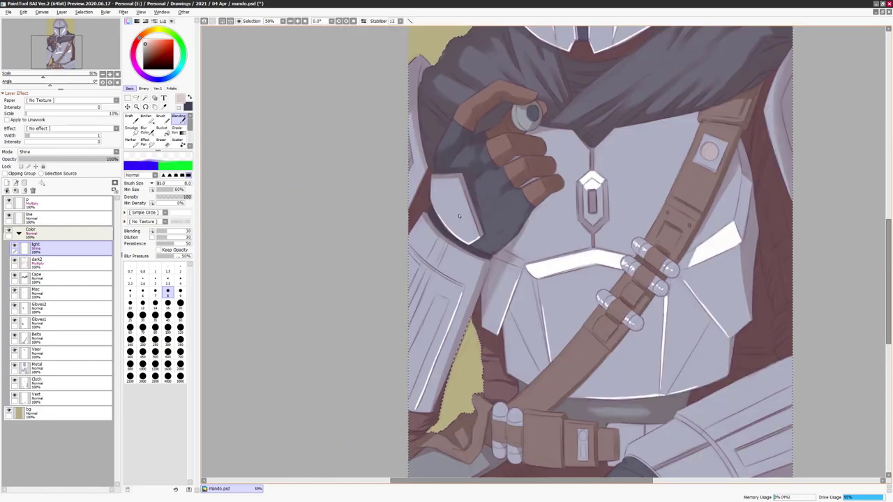
pyautogui.scroll(3, 475, 233)
pyautogui.scroll(-2, 422, 240)
pyautogui.scroll(1, 422, 239)
pyautogui.moveTo(565, 387); pyautogui.dragTo(584, 402)
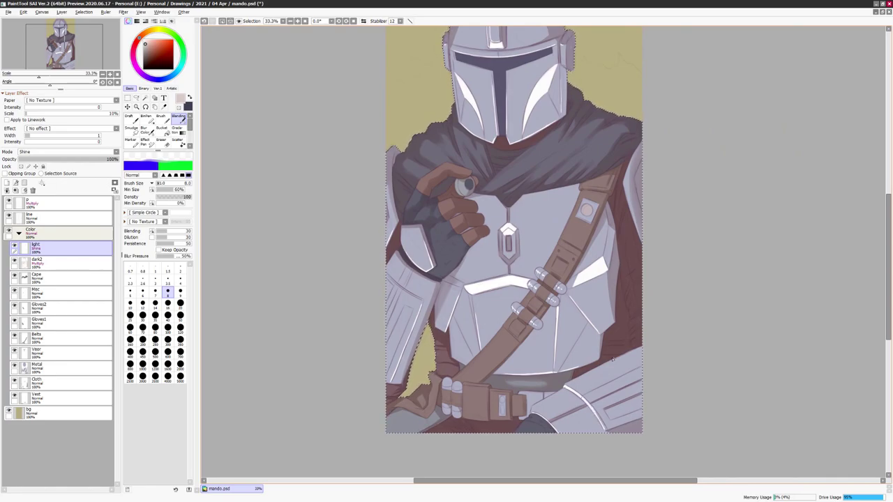
pyautogui.scroll(1, 496, 403)
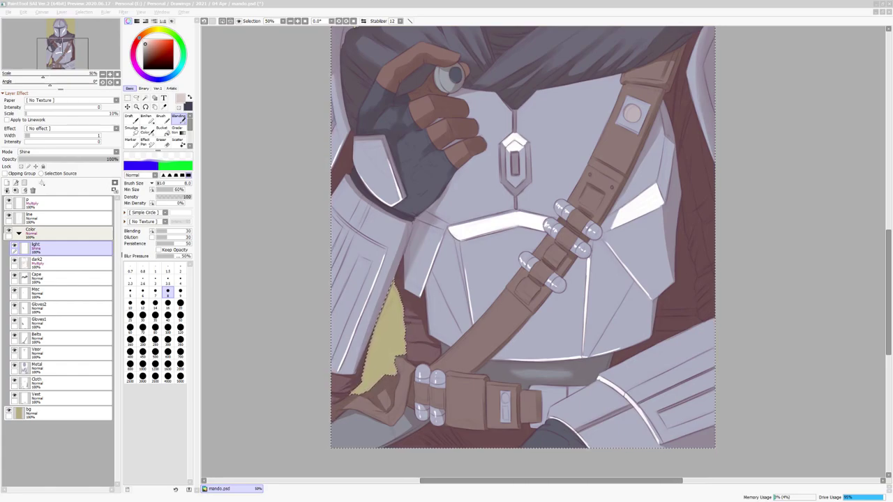
# - Draw thin highlights above the chest plate's middle band and at the centre seam below the cape, checking in a mirrored view
pyautogui.scroll(3, 518, 279)
pyautogui.press('h')
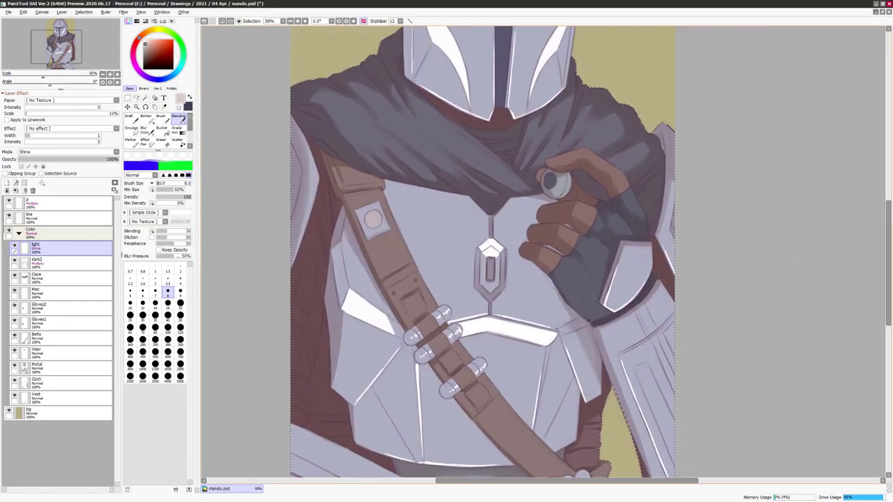
pyautogui.press('h')
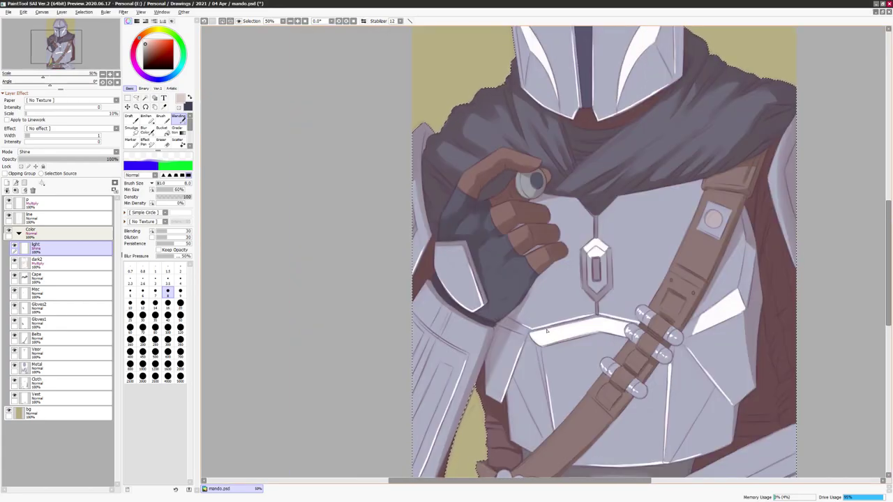
pyautogui.scroll(-2, 547, 330)
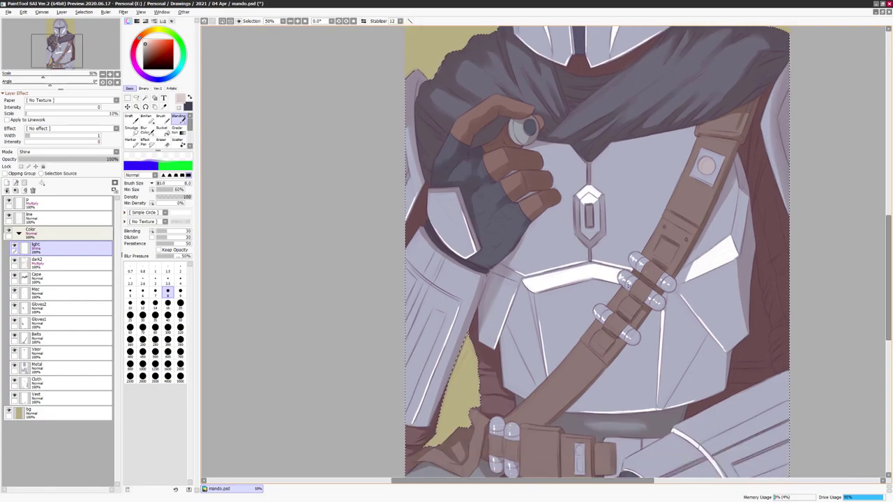
pyautogui.scroll(-4, 612, 221)
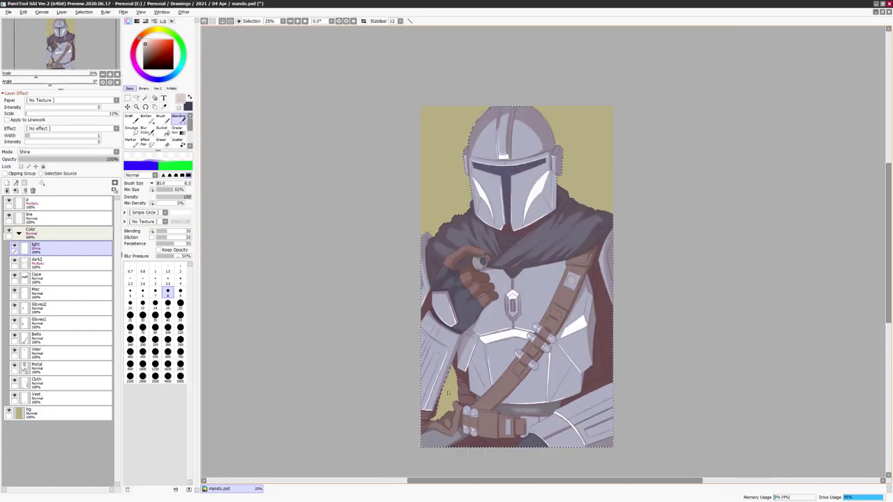
pyautogui.scroll(4, 612, 221)
pyautogui.press('h')
pyautogui.press('h')
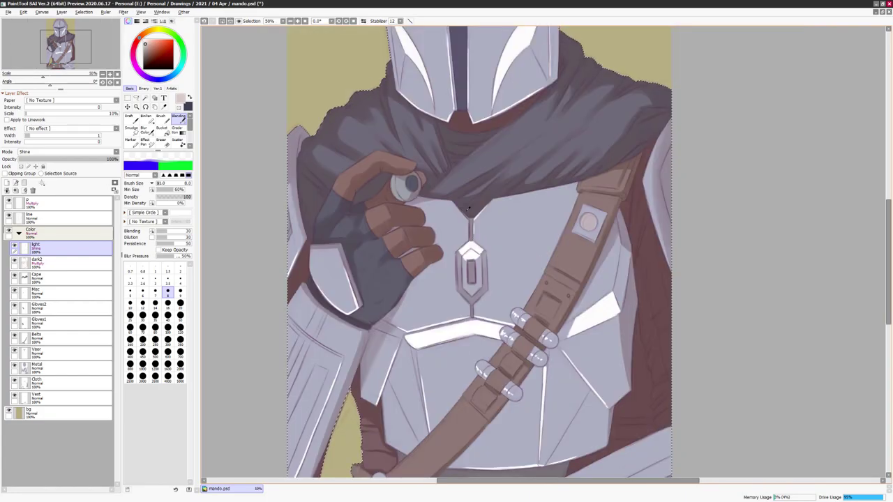
# - Paint broad highlights on the back of the glove at size 40 and brighten the held metal knob at size 16
pyautogui.hscroll(-3, 613, 221)
pyautogui.moveTo(488, 276); pyautogui.dragTo(458, 313)
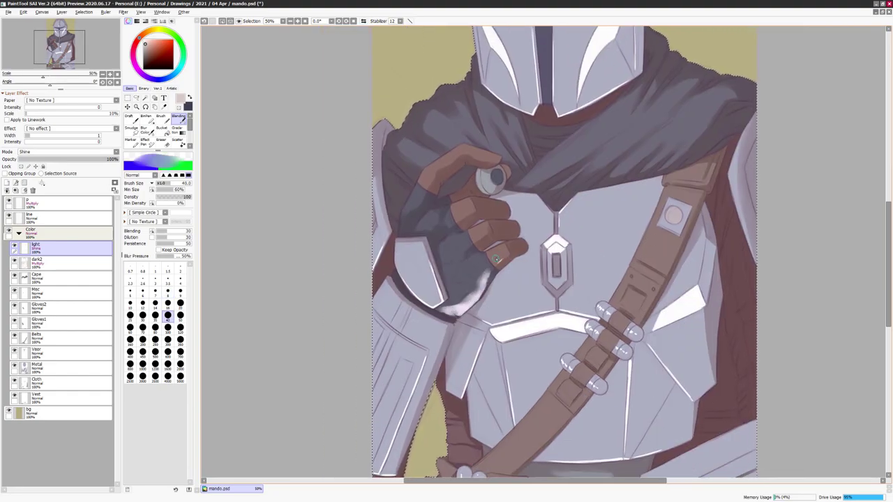
pyautogui.moveTo(481, 276)
pyautogui.mouseDown()
pyautogui.moveTo(490, 266)
pyautogui.moveTo(463, 303)
pyautogui.mouseUp()
pyautogui.moveTo(467, 248)
pyautogui.mouseDown()
pyautogui.moveTo(445, 257)
pyautogui.moveTo(466, 246)
pyautogui.mouseUp()
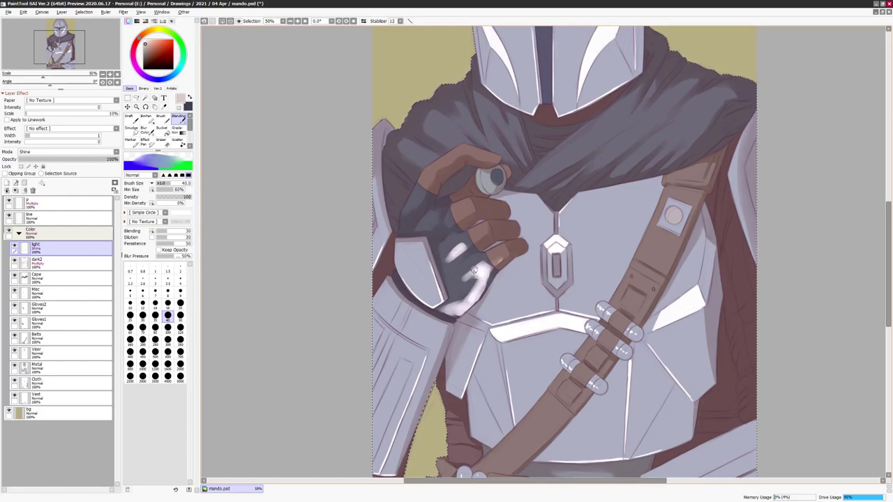
pyautogui.press('[')
pyautogui.press('[')
pyautogui.press('[')
pyautogui.press('[')
pyautogui.press('[')
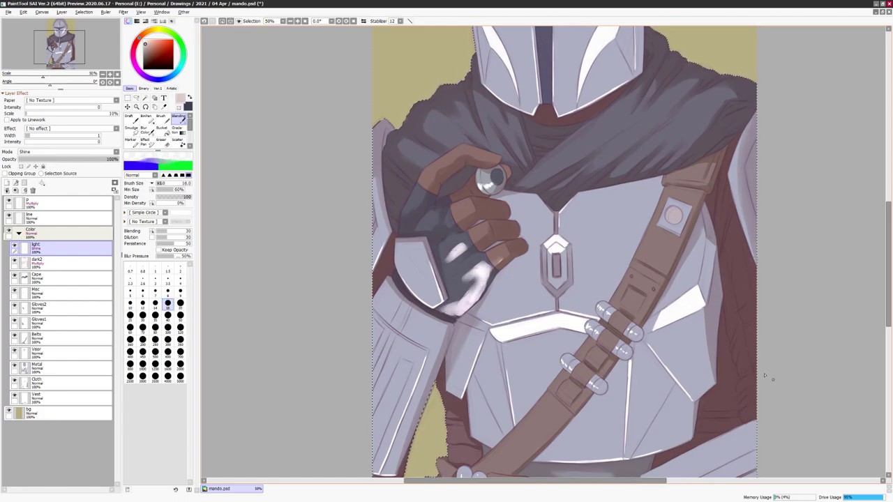
# - Add size 16 highlights to the strap's leather loops, the belt pouch's lower edge and the rim of the leather holster
pyautogui.moveTo(579, 236); pyautogui.dragTo(538, 132)
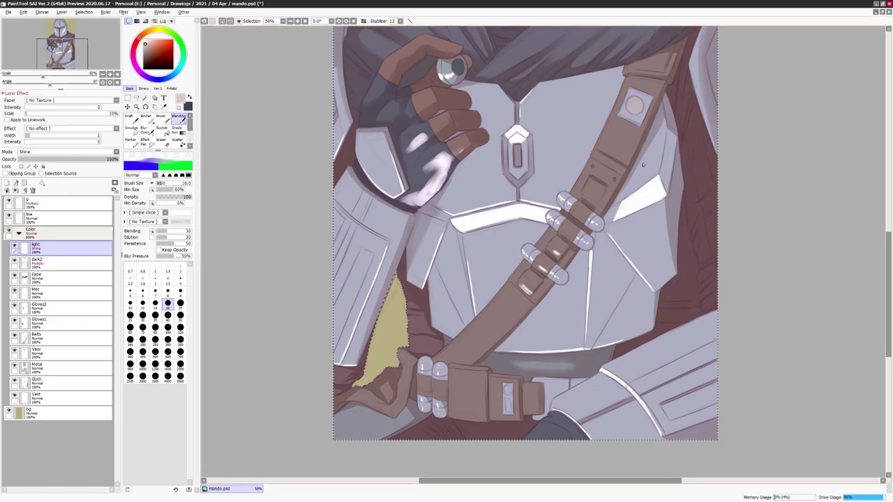
pyautogui.moveTo(561, 255); pyautogui.dragTo(561, 234)
pyautogui.moveTo(452, 398); pyautogui.dragTo(519, 398)
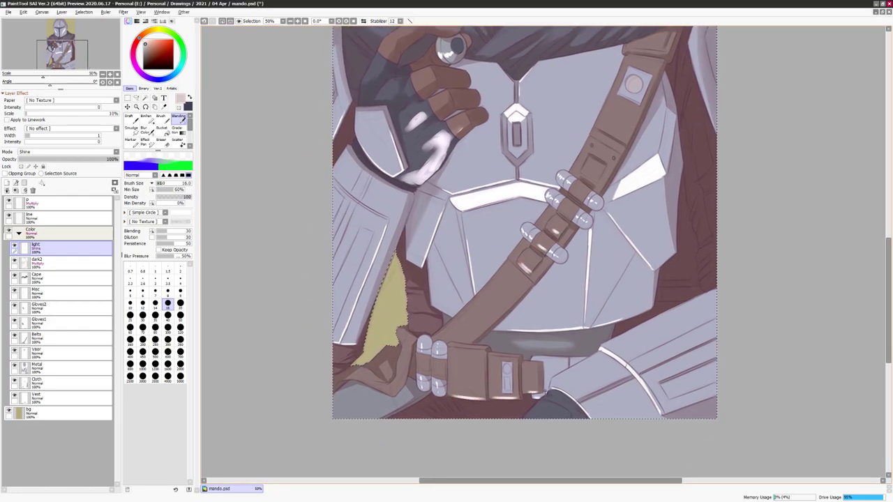
pyautogui.moveTo(357, 381); pyautogui.dragTo(393, 386)
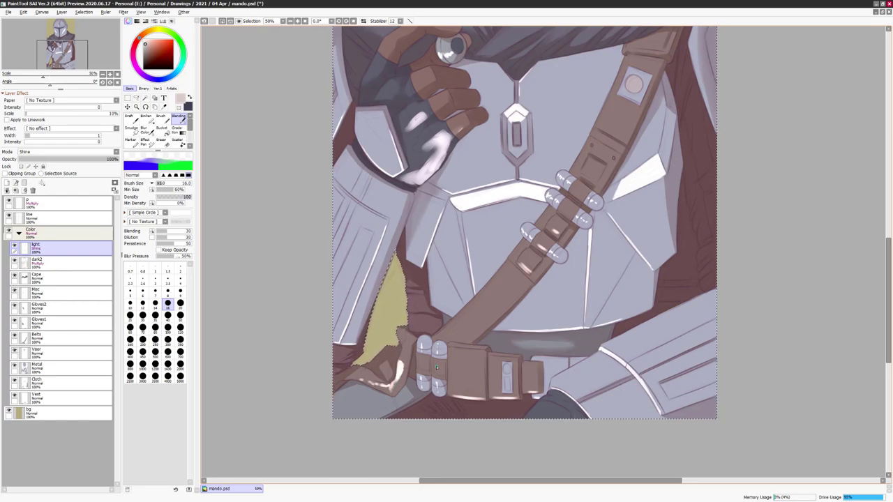
pyautogui.moveTo(409, 343); pyautogui.dragTo(401, 376)
pyautogui.moveTo(413, 336); pyautogui.dragTo(405, 346)
# - Soften the glove highlights with the Blur tool at size 40, checking the figure in a mirrored view
pyautogui.scroll(-1, 433, 330)
pyautogui.press('Insert')
pyautogui.press('b')
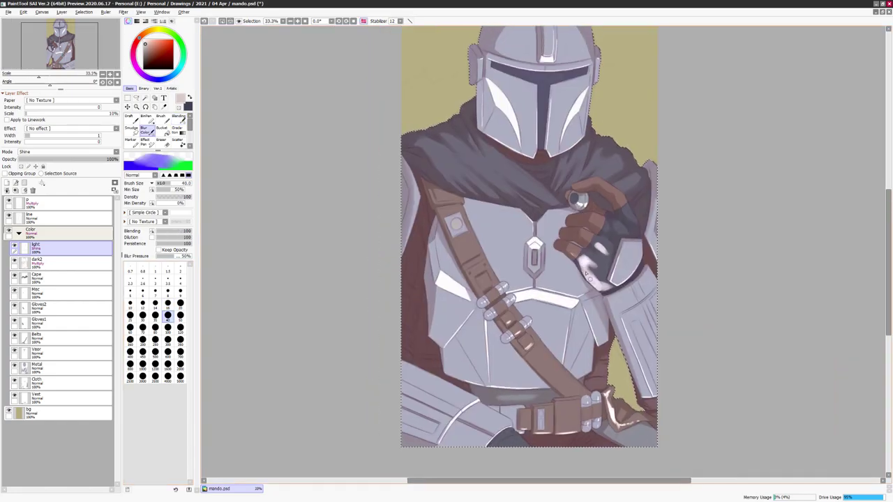
pyautogui.press('Insert')
pyautogui.scroll(1, 530, 237)
pyautogui.press('Insert')
pyautogui.scroll(-2, 663, 299)
pyautogui.press('Insert')
# - Tone down the glove and leather highlights with a Hue/Saturation adjustment
pyautogui.hotkey('ctrl', 'u')
pyautogui.moveTo(802, 137); pyautogui.dragTo(779, 123)
pyautogui.click(809, 158)
# - Add a Normal layer named dark directly below dark2 and save the drawing
pyautogui.click(63, 262)
pyautogui.hotkey('ctrl', 'v')
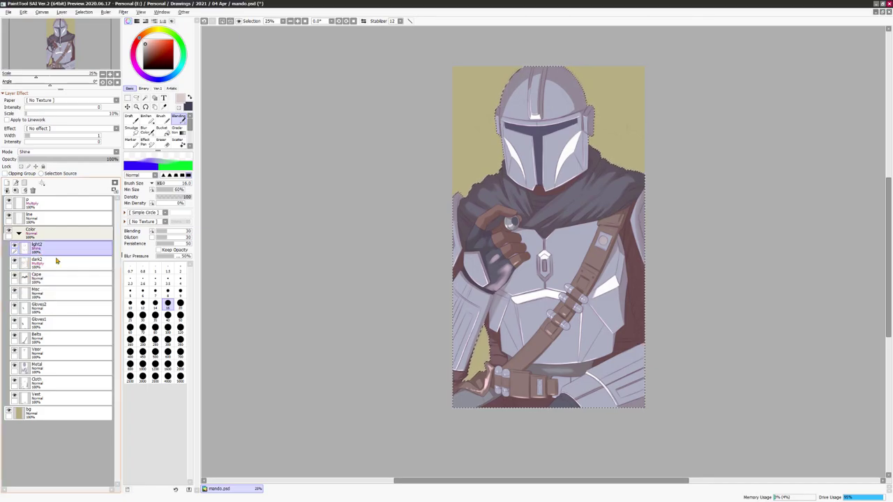
pyautogui.hotkey('ctrl', 's')
# - Pick a blue-grey painting colour for the dark layer and clear the selection around the character
pyautogui.scroll(1, 728, 303)
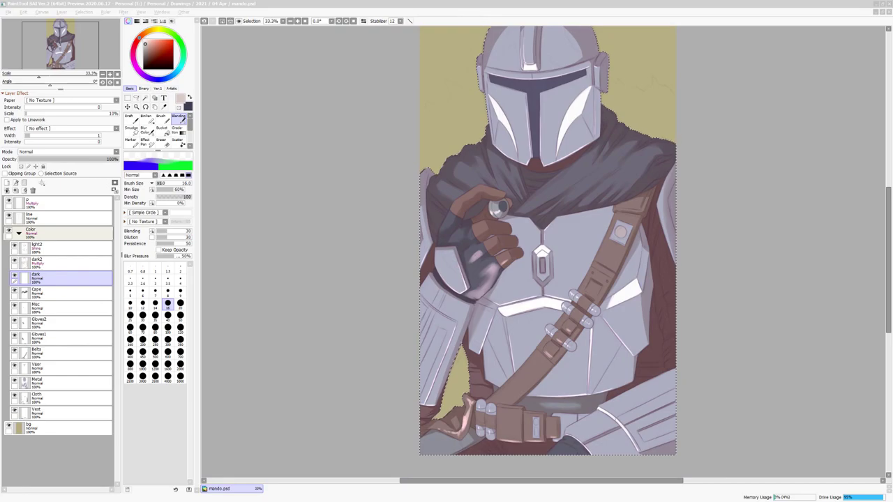
pyautogui.scroll(2, 548, 241)
pyautogui.scroll(-1, 495, 258)
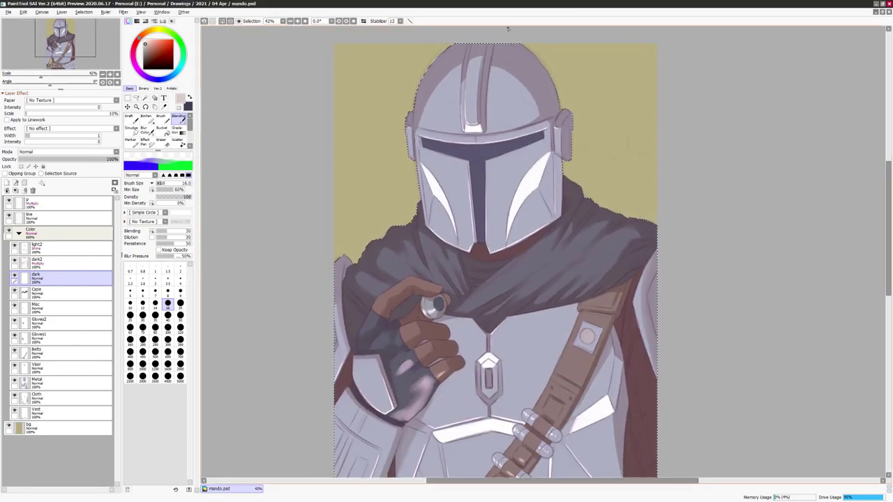
pyautogui.scroll(-1, 633, 235)
pyautogui.click(145, 118)
pyautogui.scroll(2, 632, 236)
pyautogui.click(179, 117)
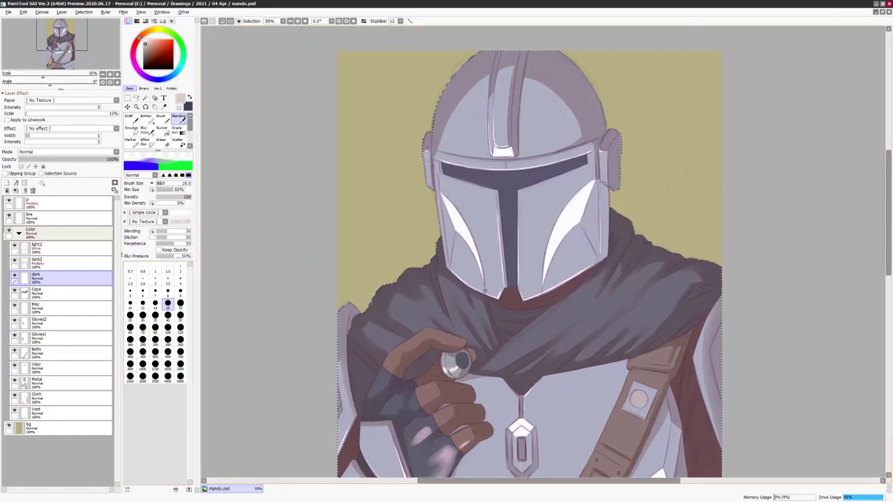
pyautogui.scroll(2, 723, 363)
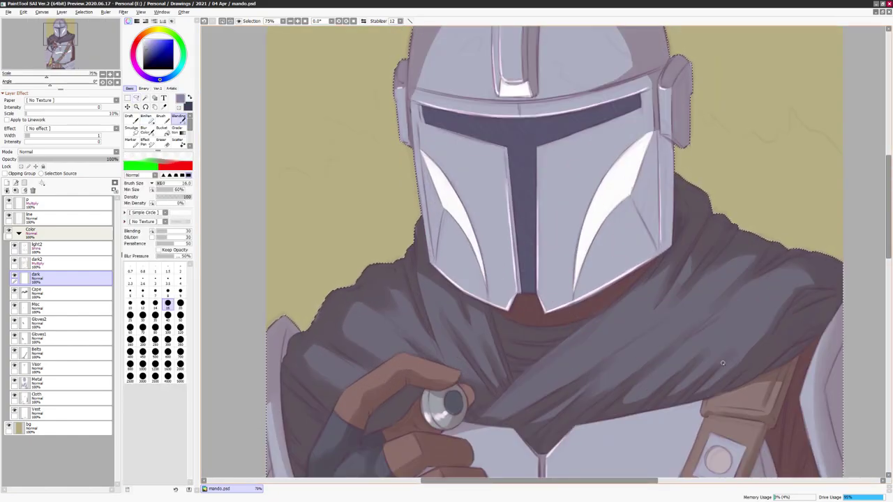
pyautogui.hotkey('ctrl', 'd')
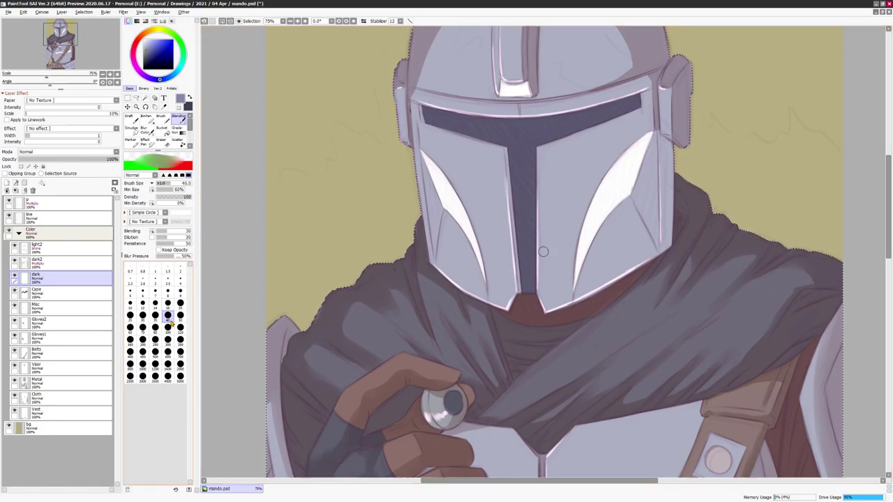
# - Lasso the helmet's lower left cheek panel, shade it on the dark layer at size 250 and adjust its colour with Hue/Saturation
pyautogui.press('l')
pyautogui.moveTo(486, 281); pyautogui.dragTo(441, 278)
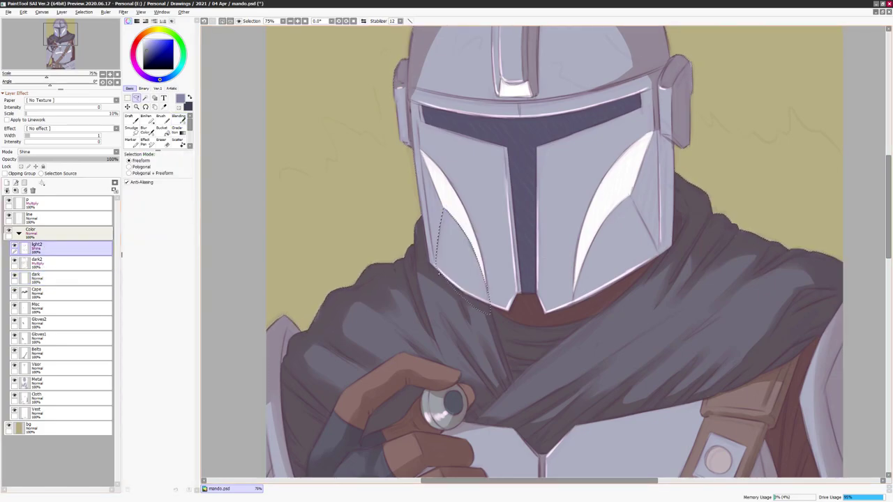
pyautogui.press('b')
pyautogui.moveTo(439, 210); pyautogui.dragTo(523, 300)
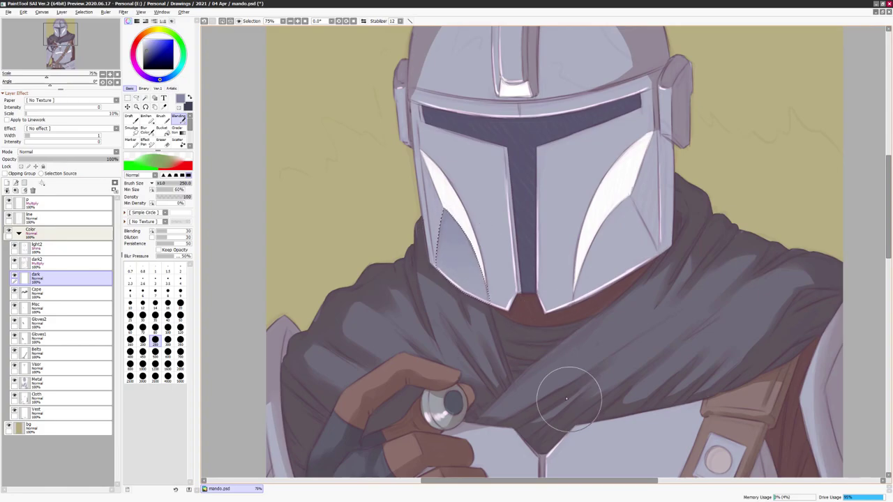
pyautogui.scroll(-3, 479, 259)
pyautogui.scroll(1, 634, 300)
pyautogui.hotkey('ctrl', 'u')
pyautogui.moveTo(789, 136); pyautogui.dragTo(771, 140)
pyautogui.press('Return')
# - Lasso the helmet's lower right cheek panel beneath the white highlight and shade it with the same blue-grey
pyautogui.press('l')
pyautogui.keyDown('ctrl'); pyautogui.click(37, 382); pyautogui.keyUp('ctrl')
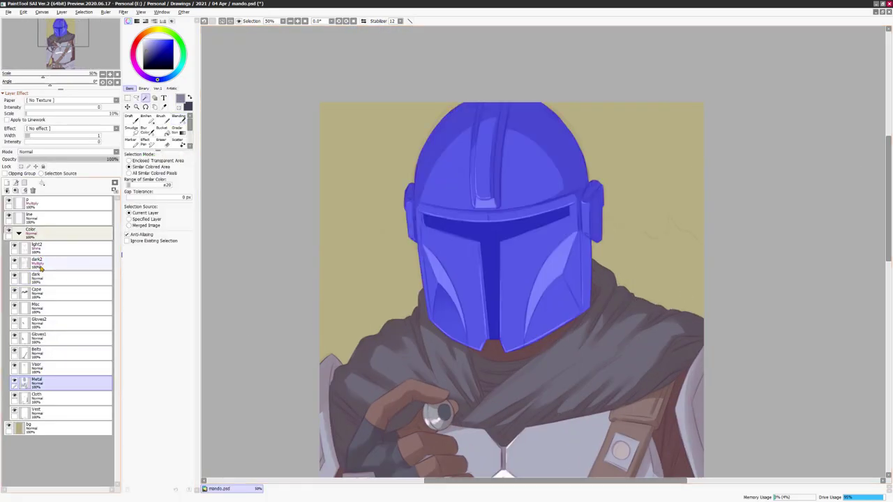
pyautogui.click(37, 247)
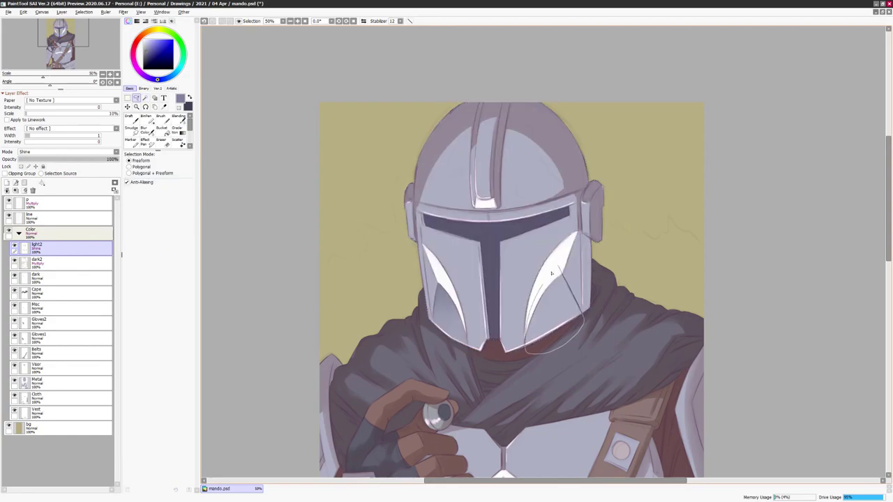
pyautogui.moveTo(530, 315); pyautogui.dragTo(531, 311)
pyautogui.click(36, 277)
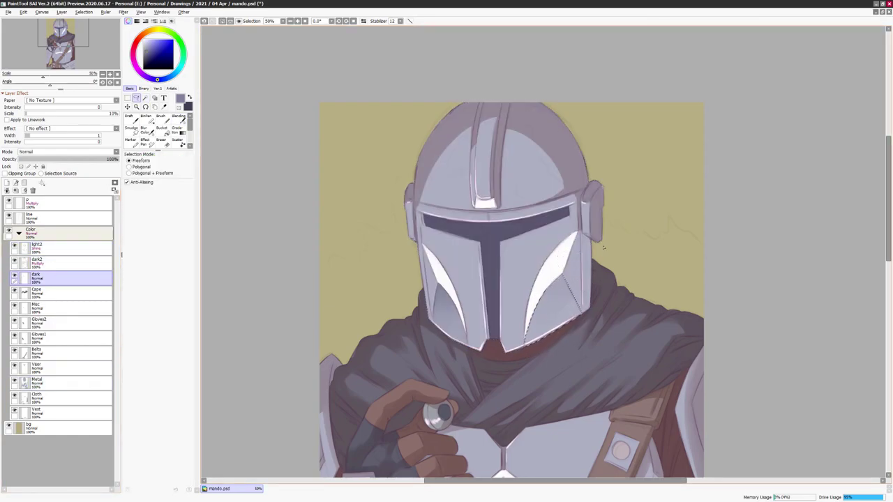
pyautogui.press('b')
pyautogui.click(42, 263)
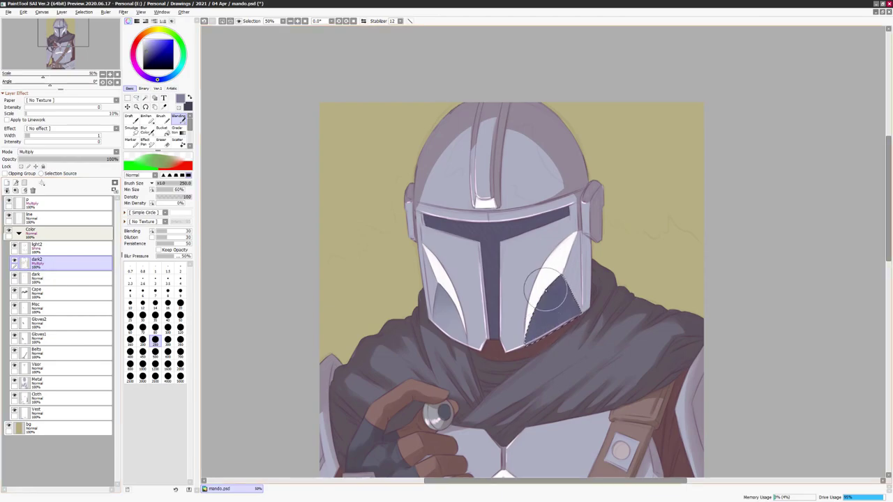
pyautogui.scroll(-2, 709, 258)
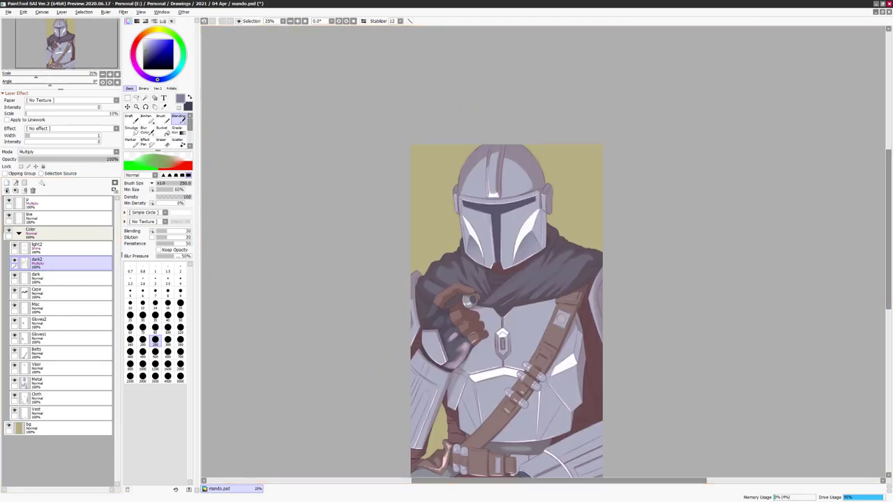
pyautogui.scroll(2, 663, 226)
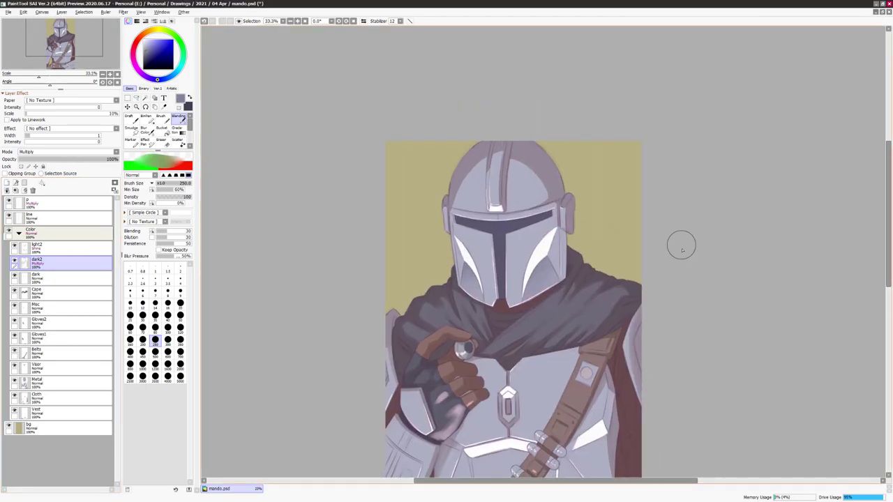
# - Select the helmet's metal and shade both sides of the dome blue-grey on a new layer below dark2 at size 100
pyautogui.moveTo(711, 249); pyautogui.dragTo(701, 278)
pyautogui.click(47, 253)
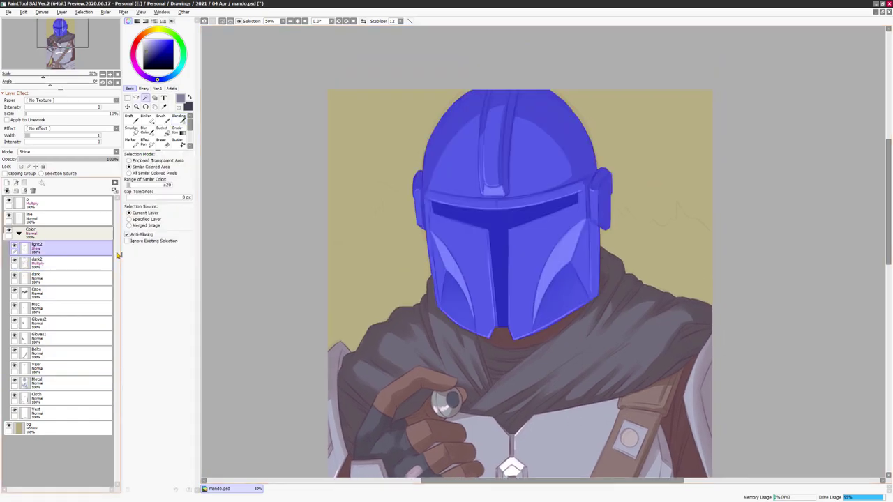
pyautogui.press('b')
pyautogui.hotkey('ctrl', 'shift', 'n')
pyautogui.moveTo(487, 89)
pyautogui.mouseDown()
pyautogui.moveTo(463, 168)
pyautogui.moveTo(443, 171)
pyautogui.moveTo(452, 109)
pyautogui.moveTo(465, 166)
pyautogui.moveTo(460, 192)
pyautogui.mouseUp()
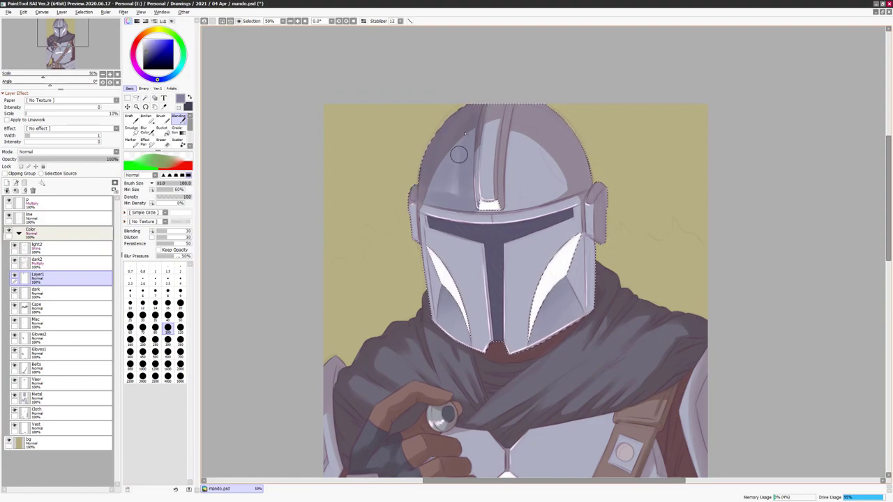
pyautogui.moveTo(589, 174)
pyautogui.mouseDown()
pyautogui.moveTo(500, 183)
pyautogui.moveTo(511, 156)
pyautogui.moveTo(563, 131)
pyautogui.moveTo(568, 181)
pyautogui.mouseUp()
# - Brush with transparent colour to bring back soft light areas on the helmet's central ridge and both sides of the dome
pyautogui.moveTo(481, 176)
pyautogui.mouseDown()
pyautogui.moveTo(495, 124)
pyautogui.moveTo(496, 180)
pyautogui.mouseUp()
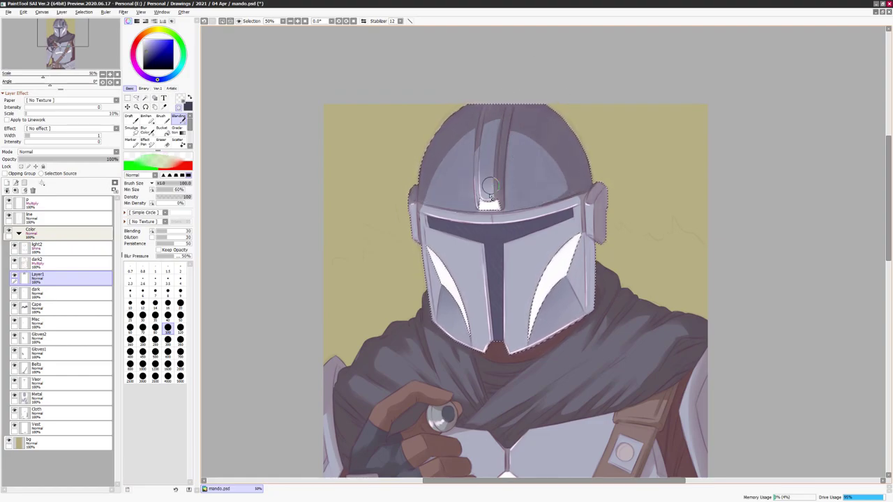
pyautogui.moveTo(465, 131); pyautogui.dragTo(457, 167)
pyautogui.moveTo(522, 170)
pyautogui.mouseDown()
pyautogui.moveTo(527, 157)
pyautogui.moveTo(536, 183)
pyautogui.mouseUp()
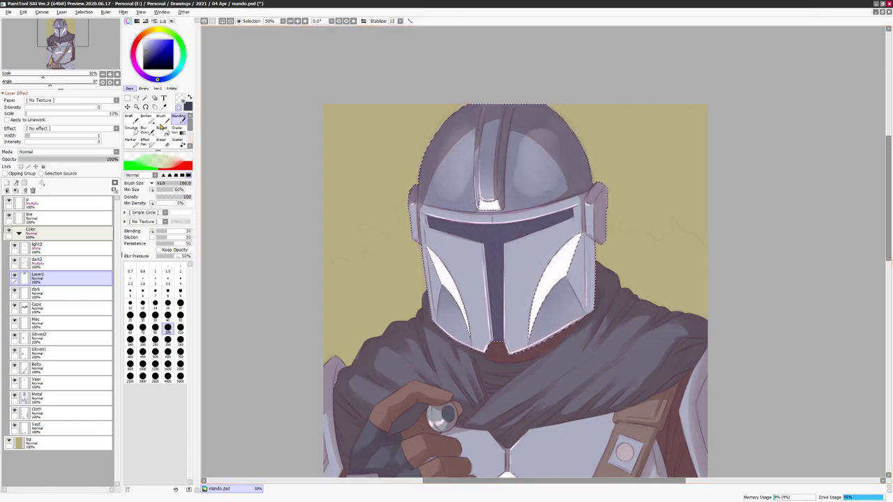
# - Blend the shading on the helmet's dome and ridge, and move the Visor layer above light2 in the Color group
pyautogui.press('b')
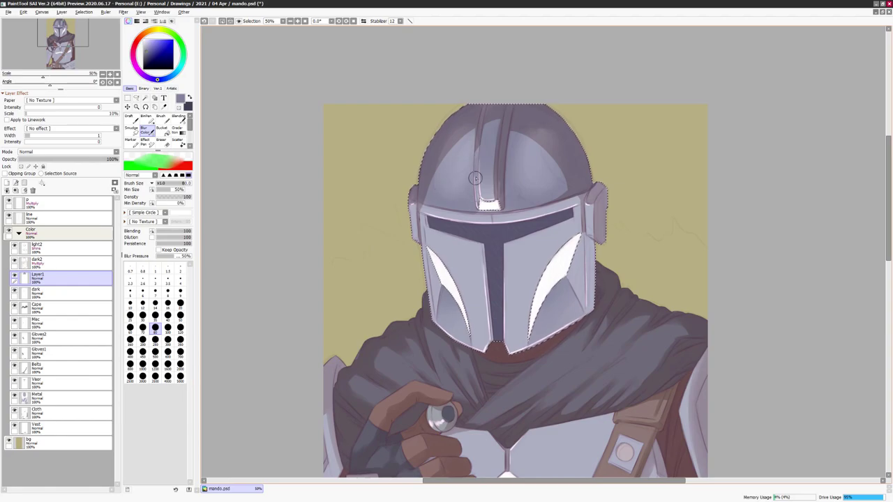
pyautogui.press('n')
pyautogui.scroll(3, 523, 146)
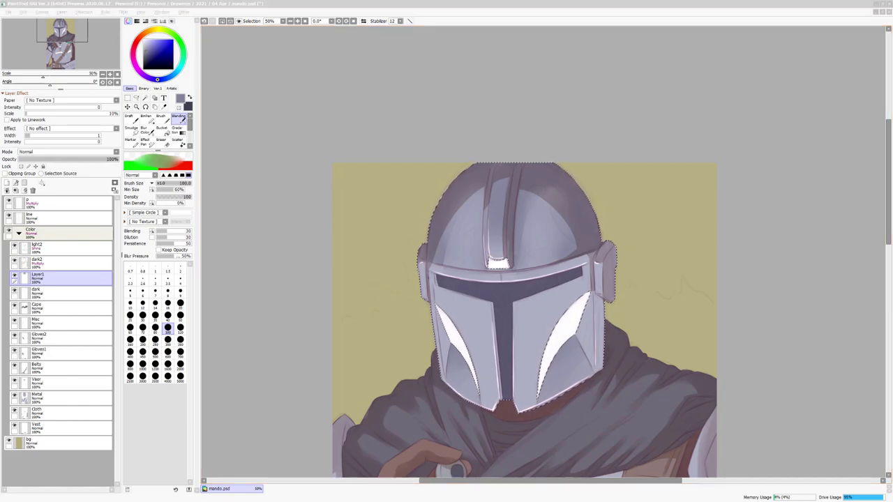
pyautogui.click(524, 50)
pyautogui.moveTo(531, 299)
pyautogui.mouseDown()
pyautogui.moveTo(493, 276)
pyautogui.moveTo(543, 251)
pyautogui.mouseUp()
pyautogui.moveTo(42, 382); pyautogui.dragTo(42, 245)
# - Shade the helmet's cheek panels beside the visor on Layer1 at size 100 and smooth them with Blur at size 120
pyautogui.click(168, 328)
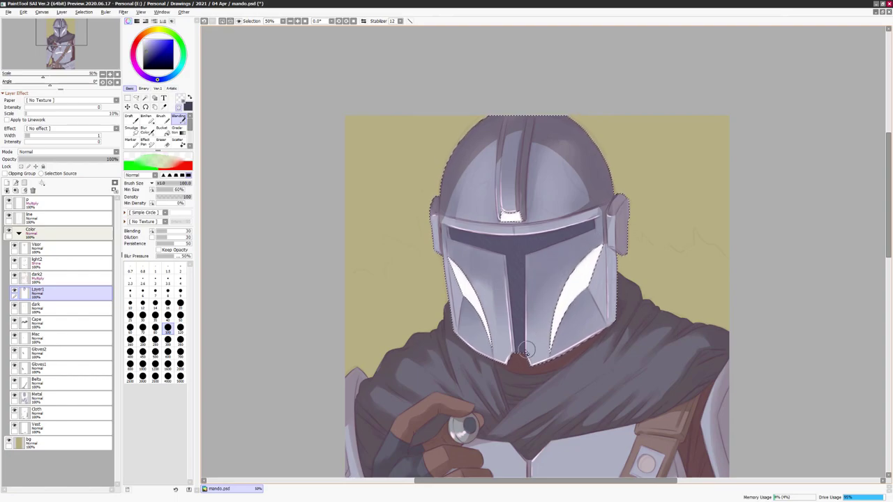
pyautogui.press('b')
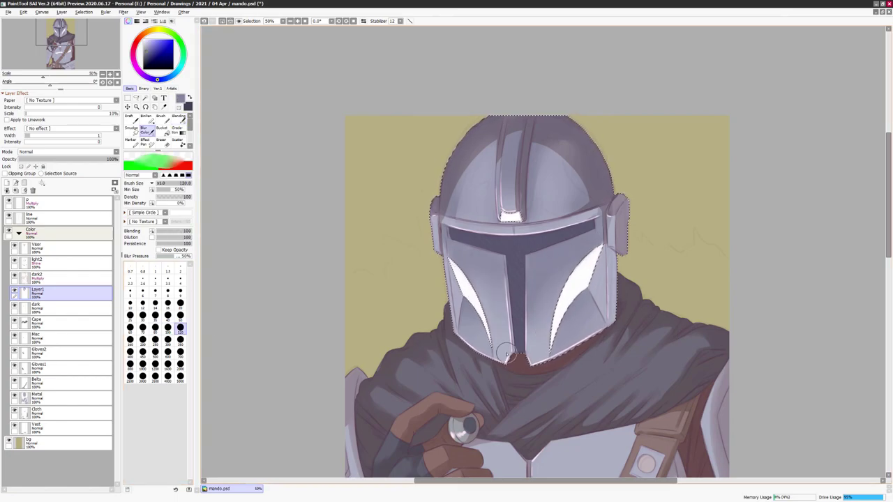
pyautogui.scroll(-1, 633, 221)
pyautogui.scroll(-1, 633, 221)
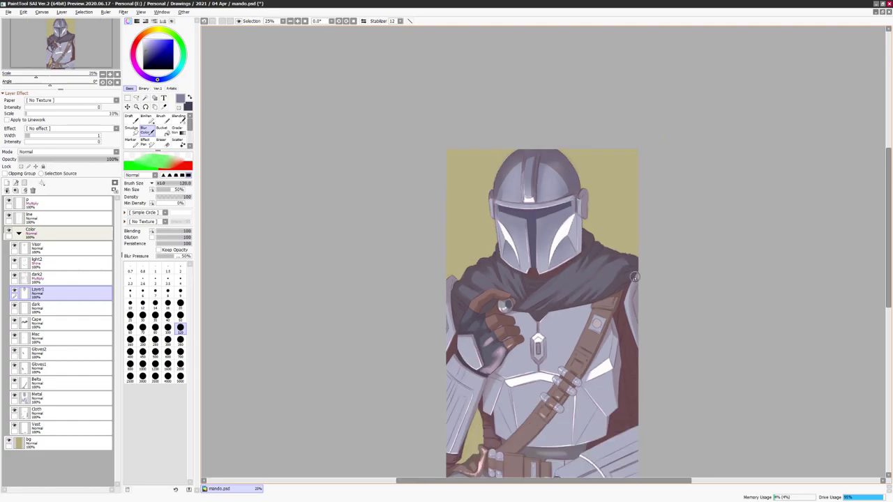
# - Shade the helmet's right ear piece on Layer1 with the Blending brush at size 40
pyautogui.scroll(1, 632, 220)
pyautogui.moveTo(649, 305); pyautogui.dragTo(612, 242)
pyautogui.moveTo(702, 160); pyautogui.dragTo(726, 293)
pyautogui.scroll(1, 580, 242)
pyautogui.press('n')
pyautogui.press('b')
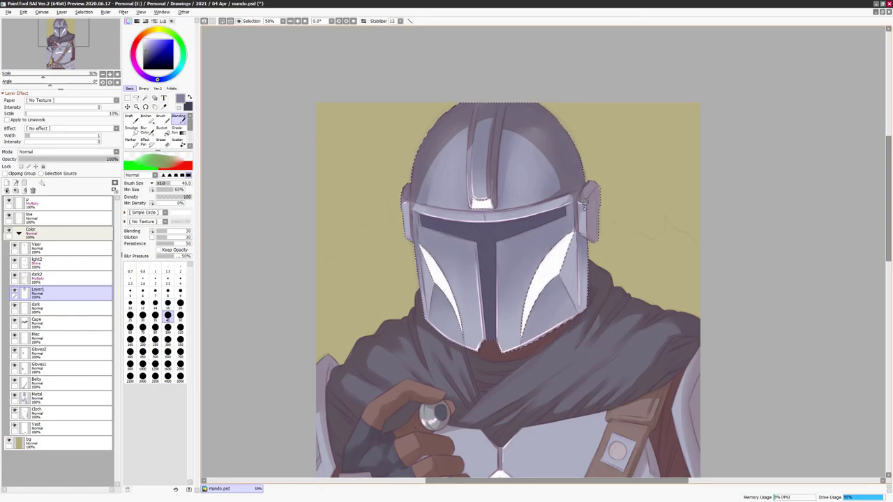
# - Select the metal plate on each shoulder and shade it blue-grey on a cleared Layer1 at size 40
pyautogui.scroll(-1, 590, 193)
pyautogui.moveTo(590, 193); pyautogui.dragTo(590, 105)
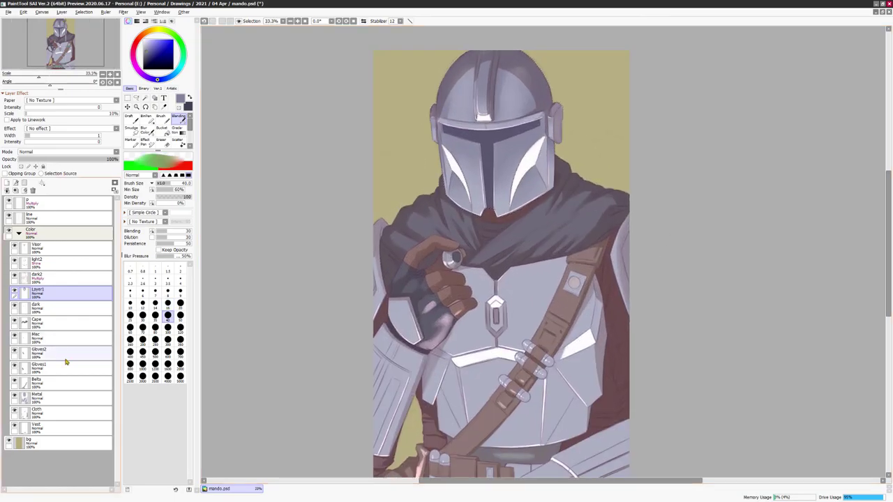
pyautogui.moveTo(634, 230)
pyautogui.mouseDown()
pyautogui.moveTo(684, 335)
pyautogui.moveTo(630, 263)
pyautogui.mouseUp()
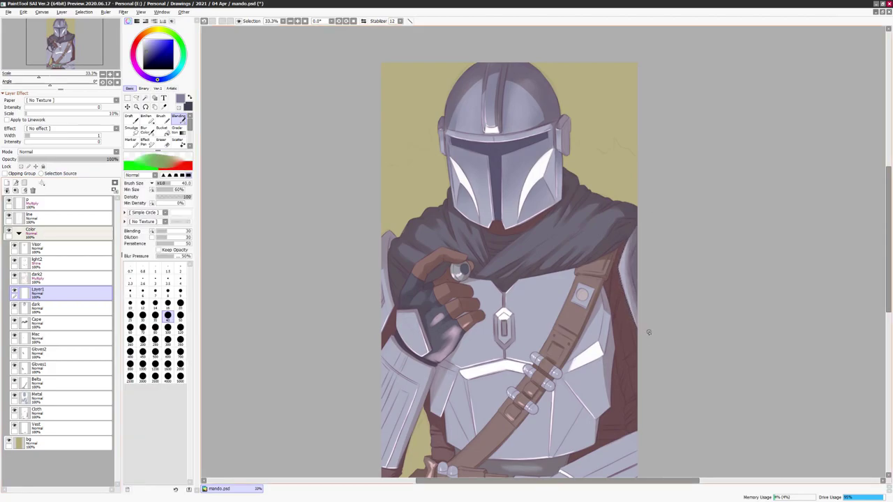
pyautogui.scroll(-1, 649, 334)
pyautogui.scroll(1, 666, 363)
pyautogui.moveTo(620, 290); pyautogui.dragTo(662, 293)
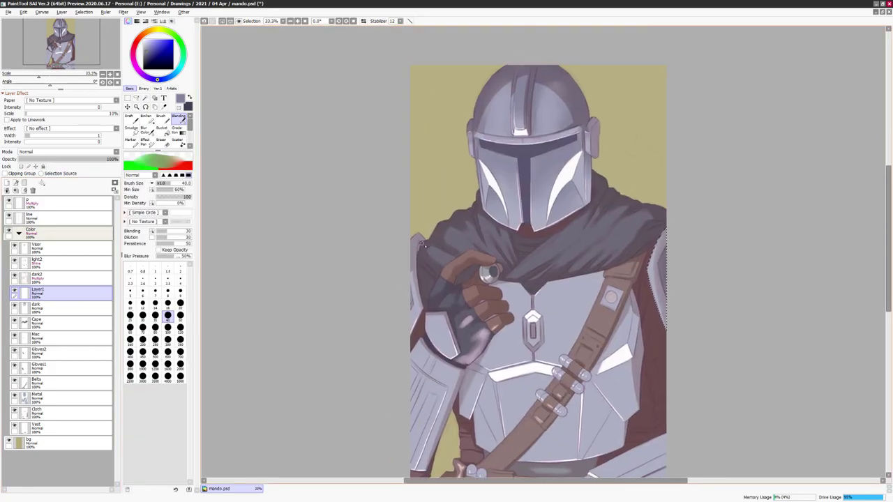
pyautogui.scroll(1, 663, 293)
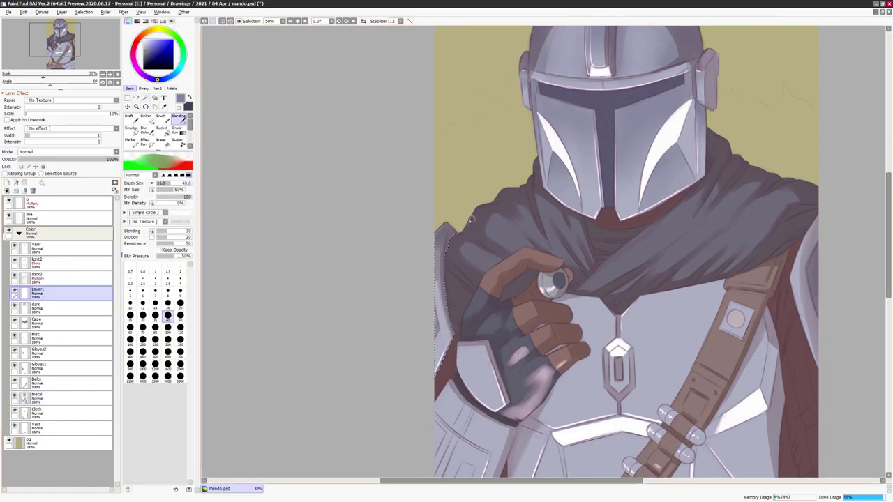
pyautogui.moveTo(475, 216); pyautogui.dragTo(446, 98)
pyautogui.scroll(-2, 446, 98)
pyautogui.scroll(1, 531, 265)
# - Select the chest armour and shade its right side beside the shoulder strap on Layer1 at size 80
pyautogui.moveTo(530, 265)
pyautogui.mouseDown()
pyautogui.moveTo(578, 328)
pyautogui.moveTo(572, 366)
pyautogui.mouseUp()
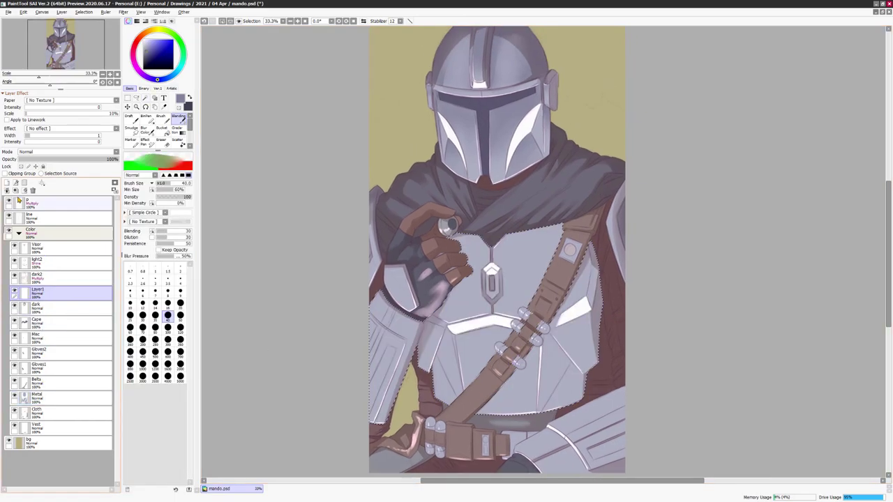
pyautogui.press('Up')
pyautogui.press('Up')
pyautogui.press('Up')
pyautogui.press('Up')
pyautogui.press('Up')
pyautogui.press('Up')
pyautogui.press('Up')
pyautogui.press('b')
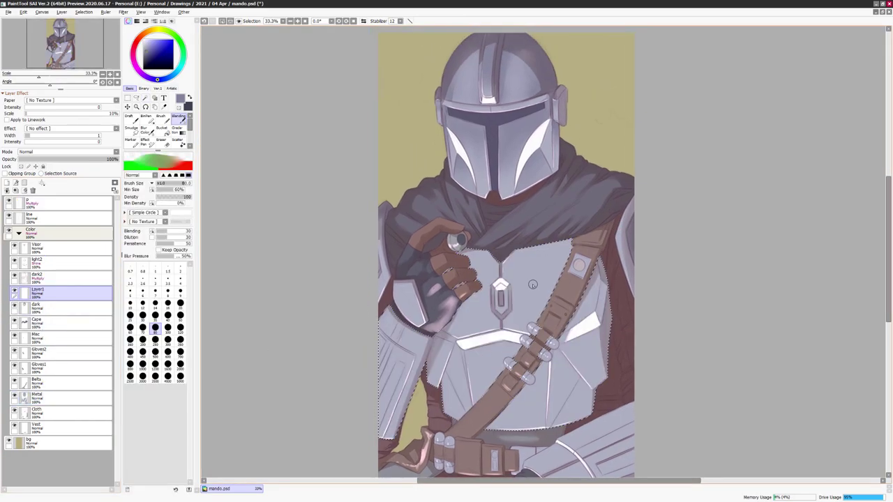
pyautogui.scroll(1, 411, 301)
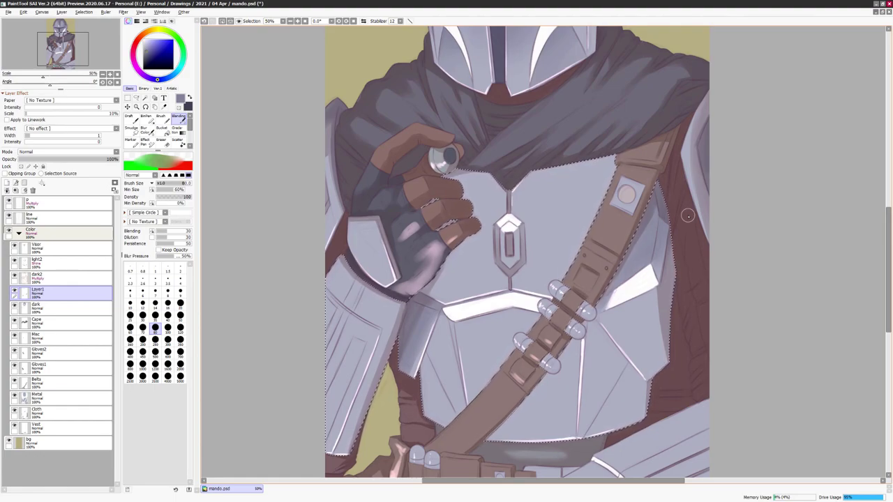
# - Enlarge the Blending brush to 300 and lay soft blue-grey shading across the upper chest plate
pyautogui.press(']')
pyautogui.press(']')
pyautogui.press(']')
pyautogui.press(']')
pyautogui.press(']')
pyautogui.press(']')
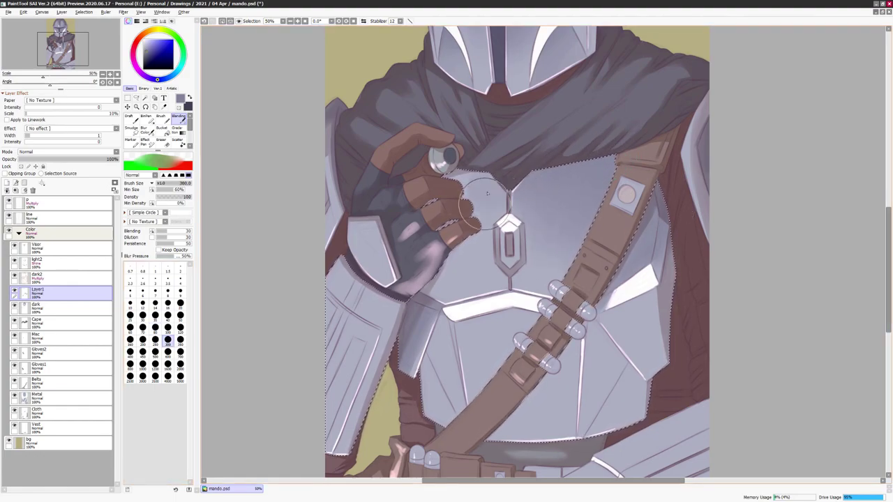
pyautogui.scroll(2, 531, 217)
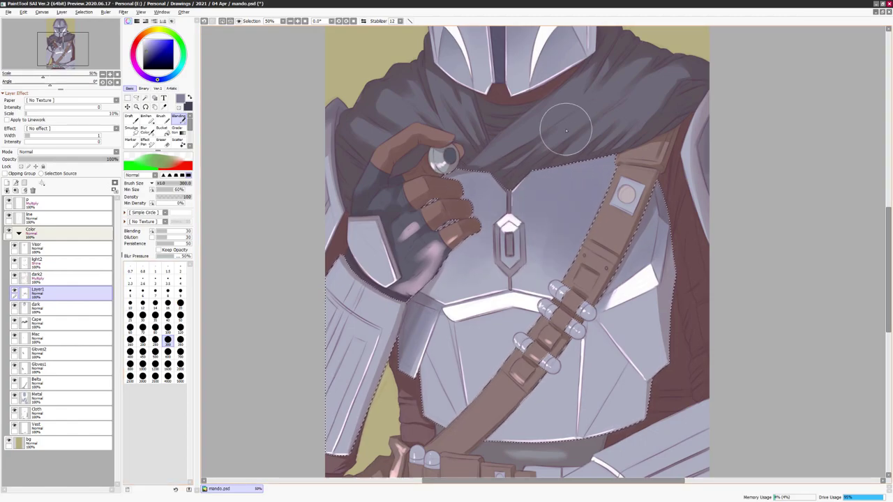
# - Shade the left arm armour and side plate at size 300 and the lower chest plate at size 120
pyautogui.press('b')
pyautogui.press('-')
pyautogui.press('+')
pyautogui.press('n')
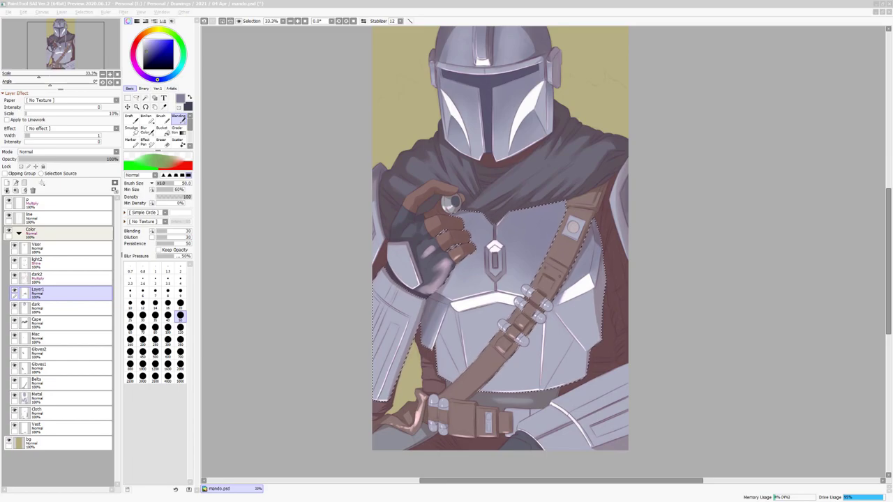
pyautogui.click(168, 339)
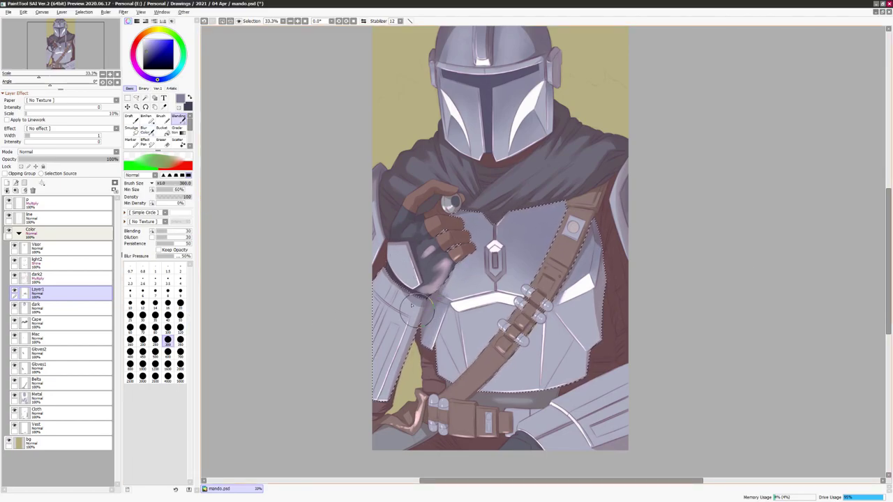
pyautogui.press('[')
pyautogui.press('[')
pyautogui.press('[')
pyautogui.press('[')
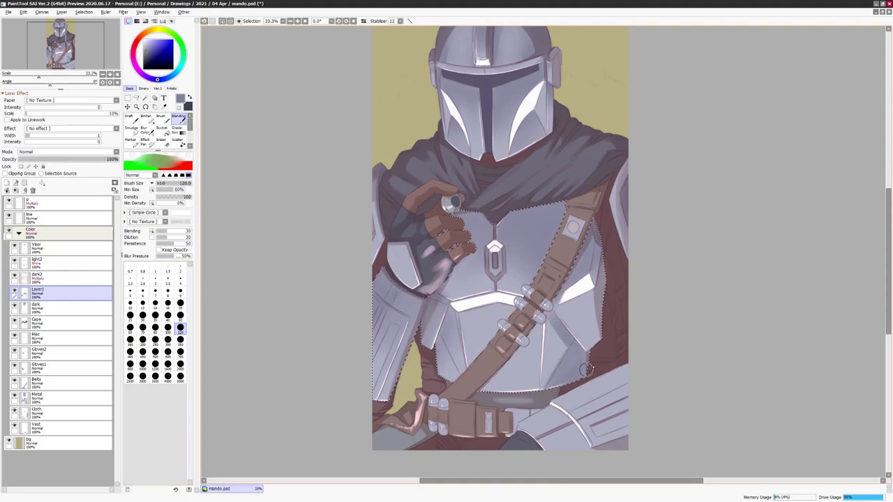
# - Deepen the shading along the chest plate's lower right facets at size 120 and clear the selection
pyautogui.press('u')
pyautogui.press('b')
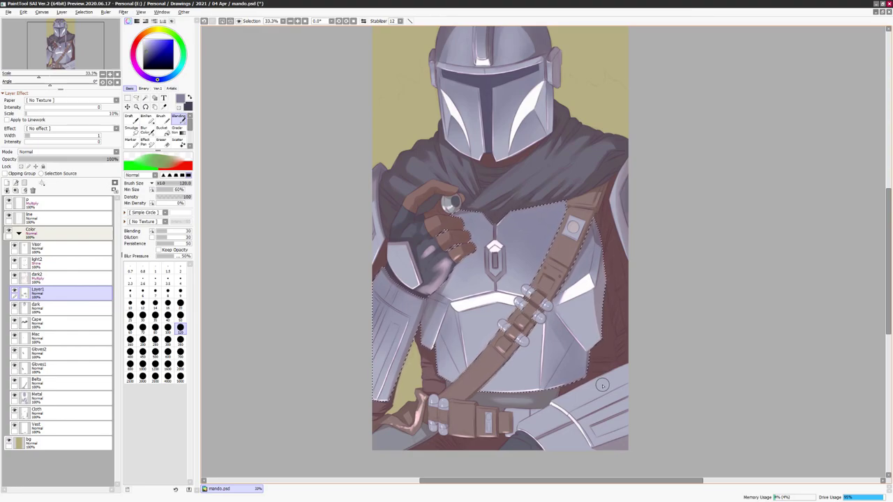
pyautogui.moveTo(603, 385); pyautogui.dragTo(633, 390)
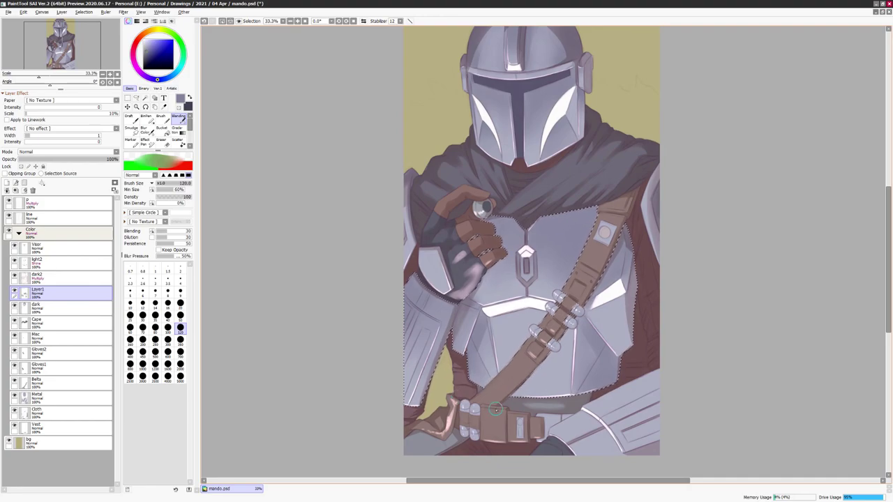
pyautogui.scroll(-2, 657, 426)
pyautogui.scroll(2, 624, 349)
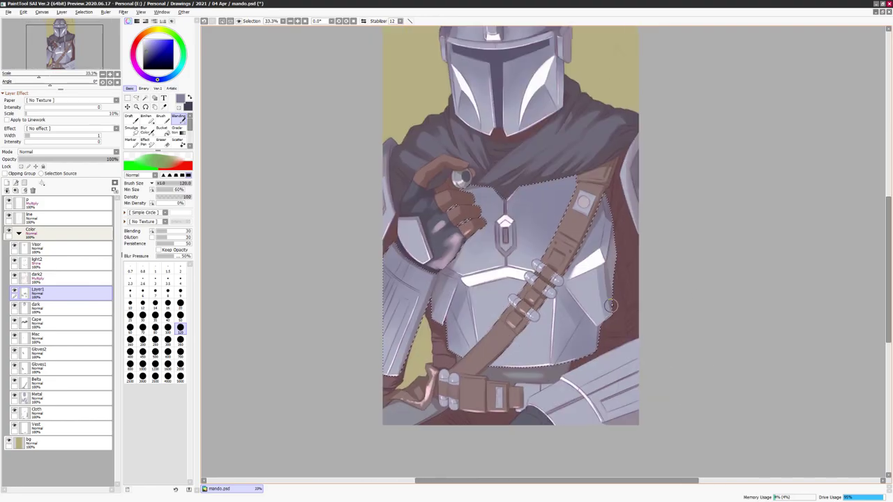
pyautogui.hotkey('ctrl', 'd')
pyautogui.press('b')
pyautogui.scroll(-1, 641, 323)
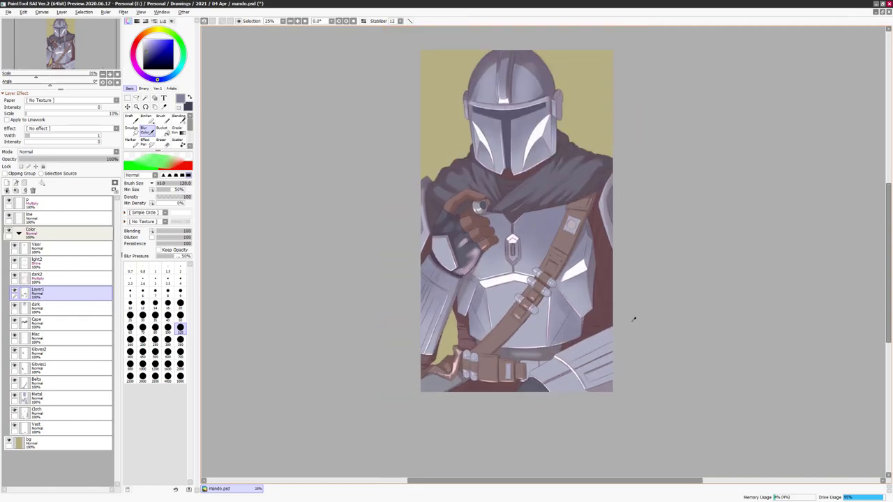
# - Select the right and left shoulder plates in turn and shade them on the dark layer at size 120
pyautogui.click(35, 306)
pyautogui.press('w')
pyautogui.click(599, 210)
pyautogui.press('v')
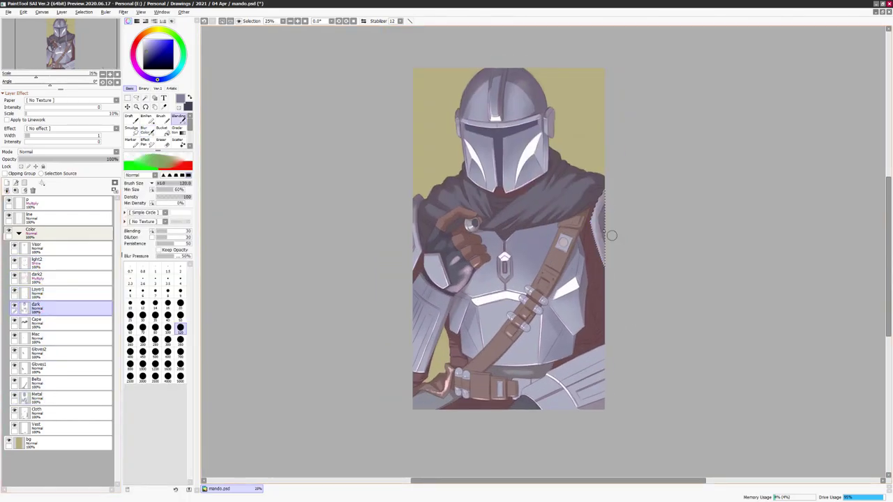
pyautogui.hotkey('ctrl', 'd')
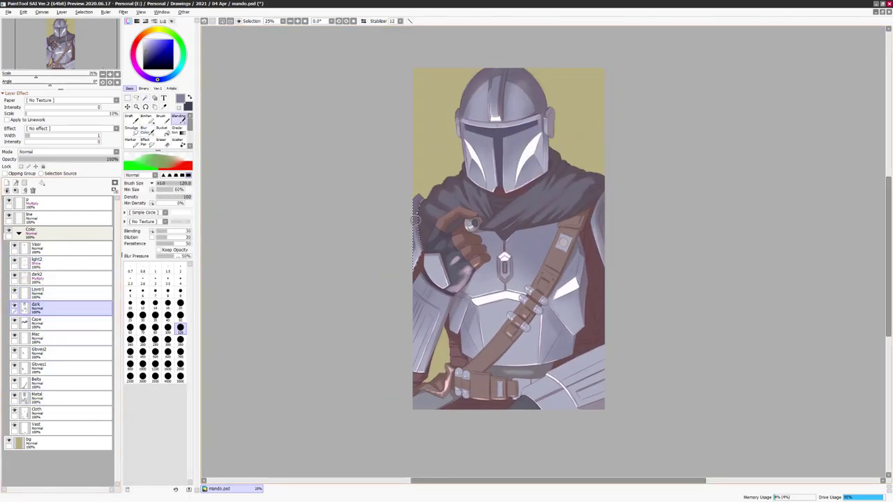
# - Select and shade the raised glove's metal plate and the figure's lower right armour on Layer1, and smooth with Blur at size 250
pyautogui.keyDown('ctrl'); pyautogui.click(426, 307); pyautogui.keyUp('ctrl')
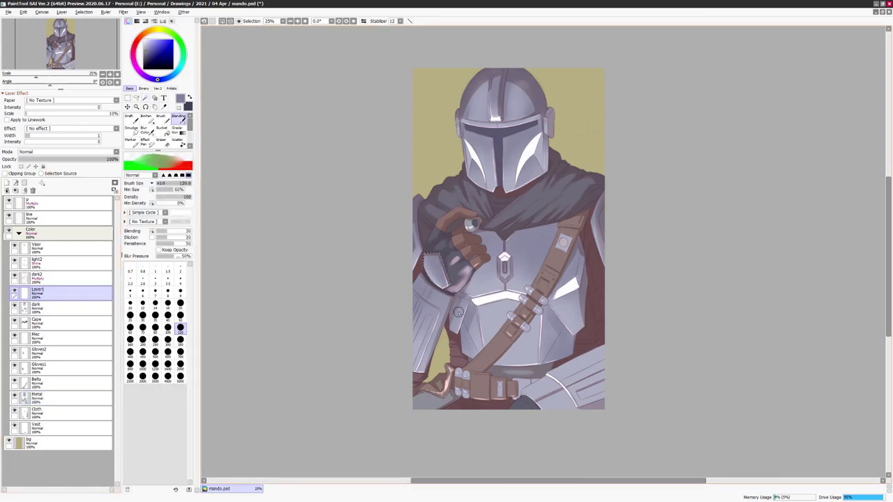
pyautogui.scroll(-1, 459, 312)
pyautogui.scroll(1, 584, 269)
pyautogui.press('w')
pyautogui.press('b')
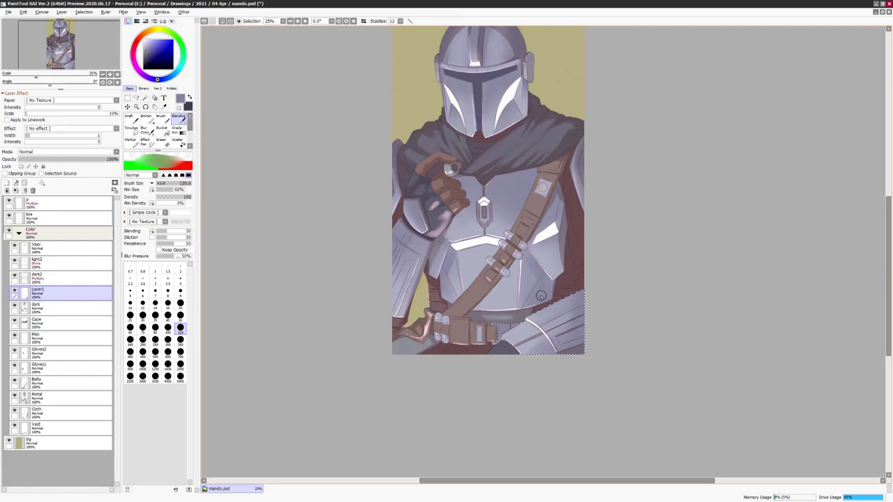
pyautogui.press('r')
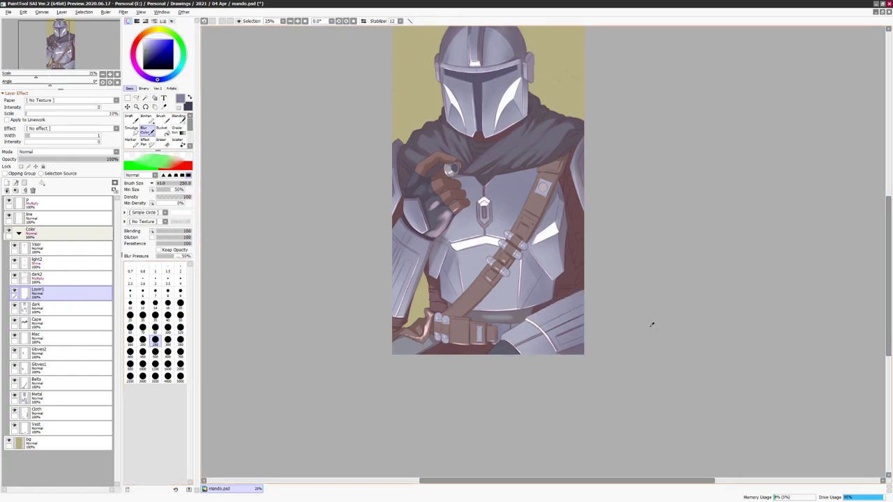
# - Select the Cloth layer's red-brown fabric and shade it blue-grey on Layer1 with the Blending brush at size 120
pyautogui.scroll(-1, 659, 259)
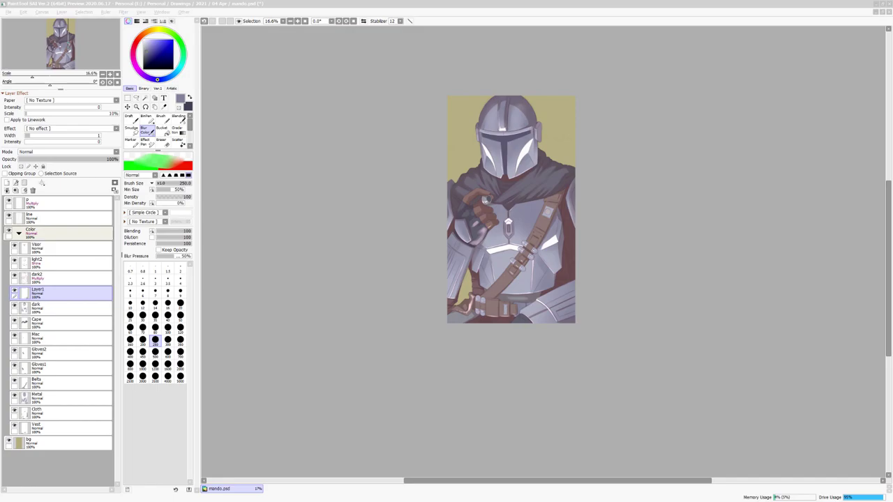
pyautogui.scroll(1, 536, 60)
pyautogui.press('w')
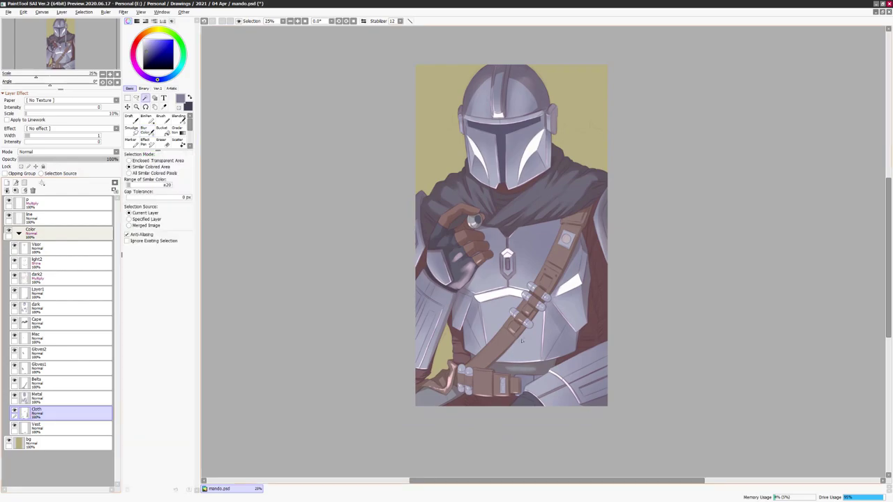
pyautogui.click(480, 405)
pyautogui.press('b')
pyautogui.click(62, 291)
pyautogui.scroll(1, 613, 290)
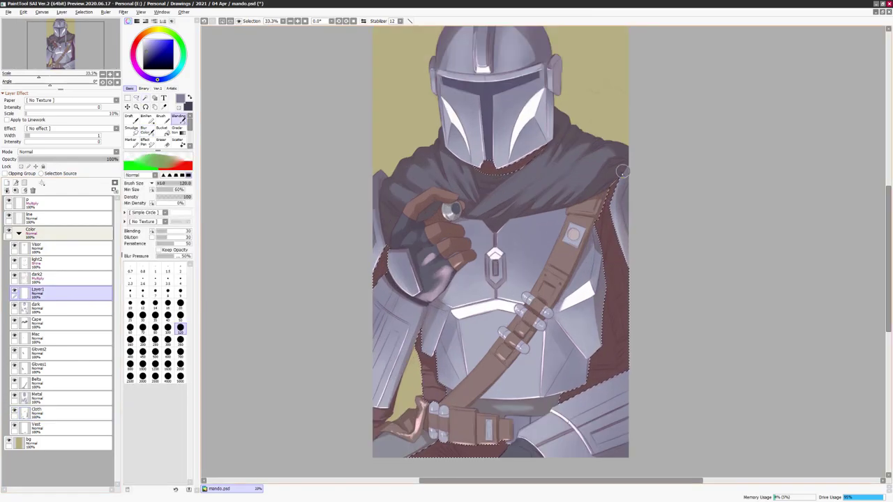
pyautogui.moveTo(612, 290)
pyautogui.mouseDown()
pyautogui.moveTo(627, 313)
pyautogui.moveTo(652, 288)
pyautogui.moveTo(625, 364)
pyautogui.moveTo(596, 283)
pyautogui.moveTo(601, 352)
pyautogui.mouseUp()
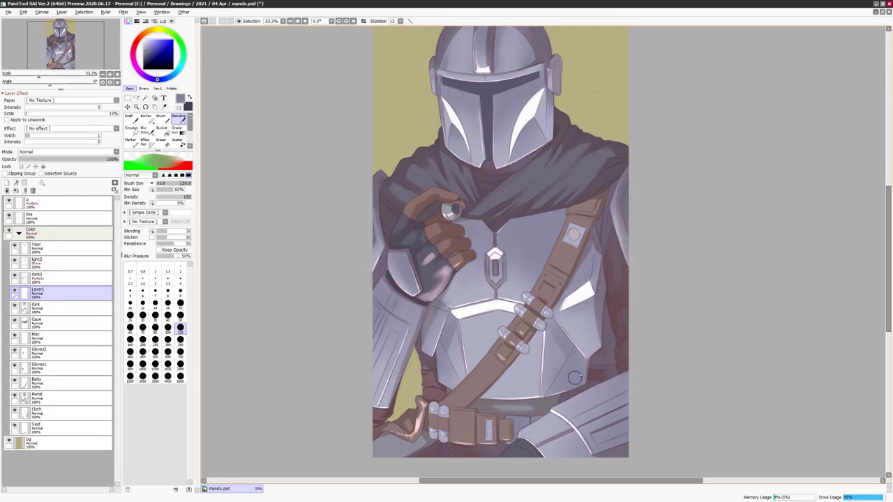
# - Shift the cloth shading to a warm red with Hue/Saturation, using hue about +79, saturation about +65 and lowered luminance
pyautogui.hotkey('ctrl', 'u')
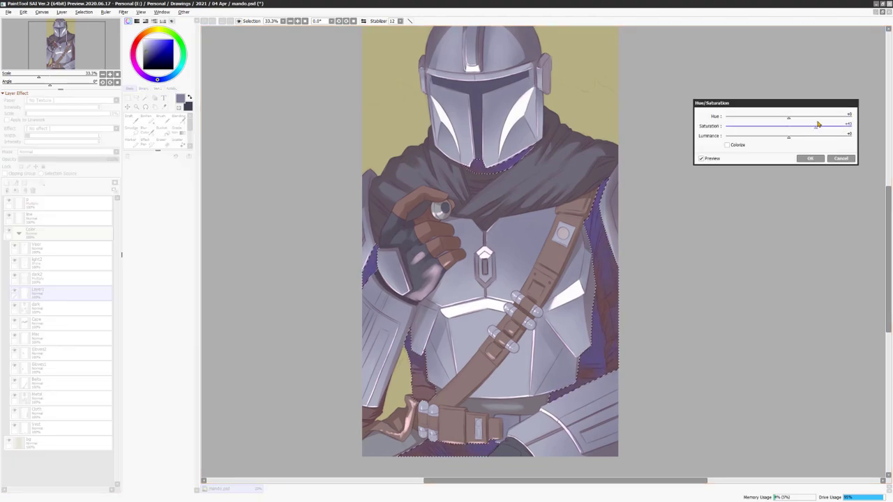
pyautogui.moveTo(788, 131); pyautogui.dragTo(737, 136)
pyautogui.click(759, 116)
pyautogui.moveTo(844, 126); pyautogui.dragTo(813, 126)
pyautogui.moveTo(737, 137); pyautogui.dragTo(795, 119)
pyautogui.click(828, 126)
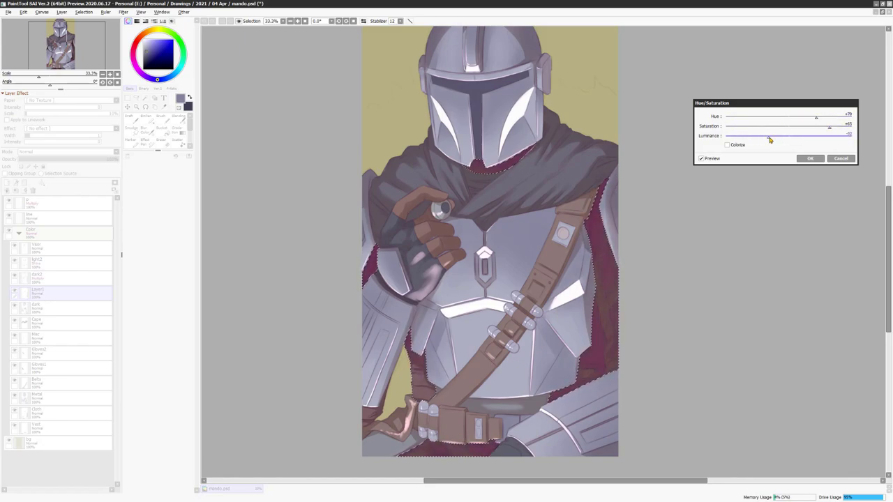
pyautogui.click(809, 158)
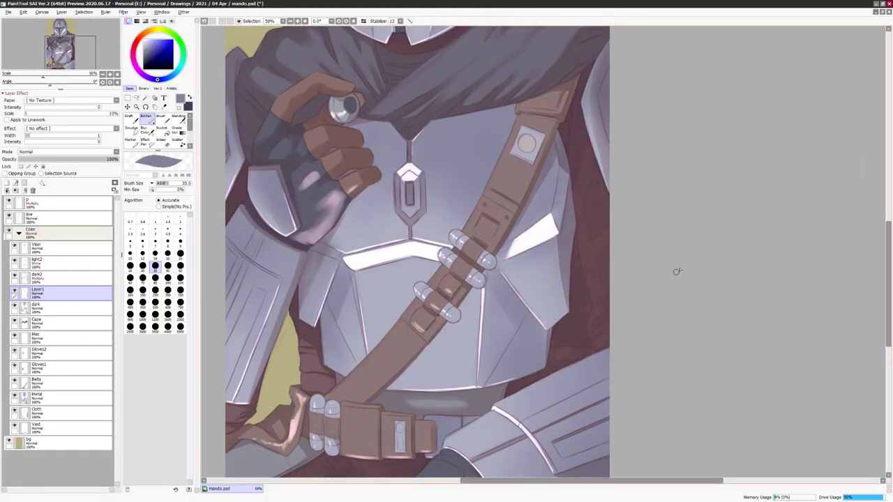
pyautogui.scroll(-3, 651, 292)
pyautogui.scroll(1, 628, 293)
pyautogui.moveTo(553, 321); pyautogui.dragTo(581, 321)
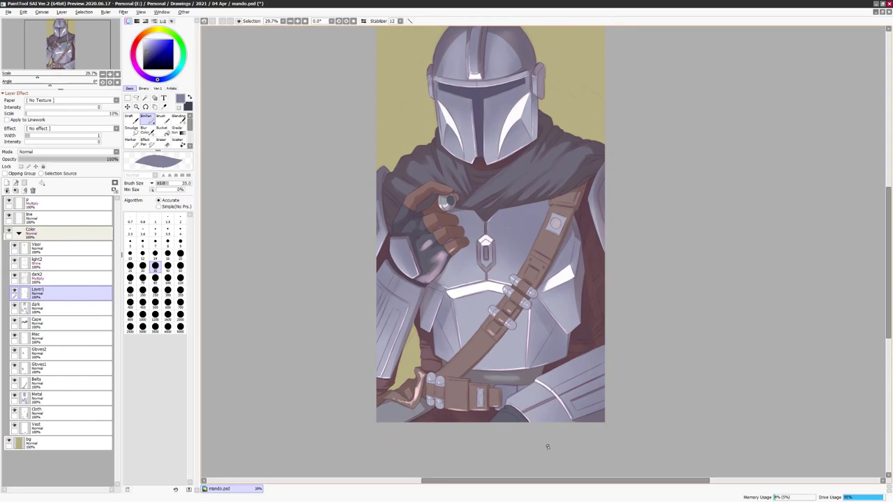
# - Combine the soft shading on Layer1 with the dark layer and rename the resulting layer darkSoft
pyautogui.moveTo(548, 447)
pyautogui.mouseDown()
pyautogui.moveTo(721, 241)
pyautogui.moveTo(705, 288)
pyautogui.moveTo(733, 248)
pyautogui.moveTo(716, 245)
pyautogui.mouseUp()
pyautogui.moveTo(630, 303); pyautogui.dragTo(630, 292)
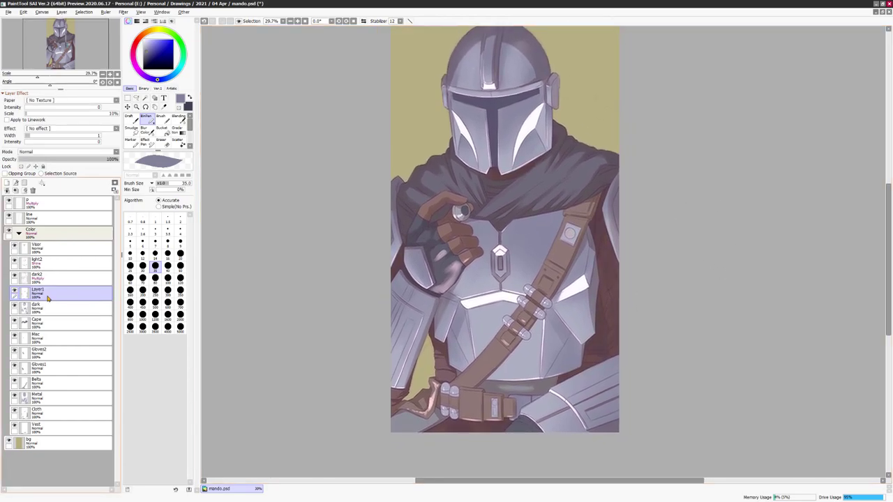
pyautogui.doubleClick(42, 289)
pyautogui.write('darkSoft')
pyautogui.press('Return')
# - Add a new layer directly above dark2 and name it lightSoft
pyautogui.click(48, 279)
pyautogui.hotkey('ctrl', 'shift', 'n')
pyautogui.doubleClick(38, 277)
pyautogui.write('lightSoft')
pyautogui.press('Return')
# - Select the Metal layer's armour areas by inverting its empty-area selection, and set up lightSoft in Shine mode for the Blending brush
pyautogui.click(145, 97)
pyautogui.click(84, 11)
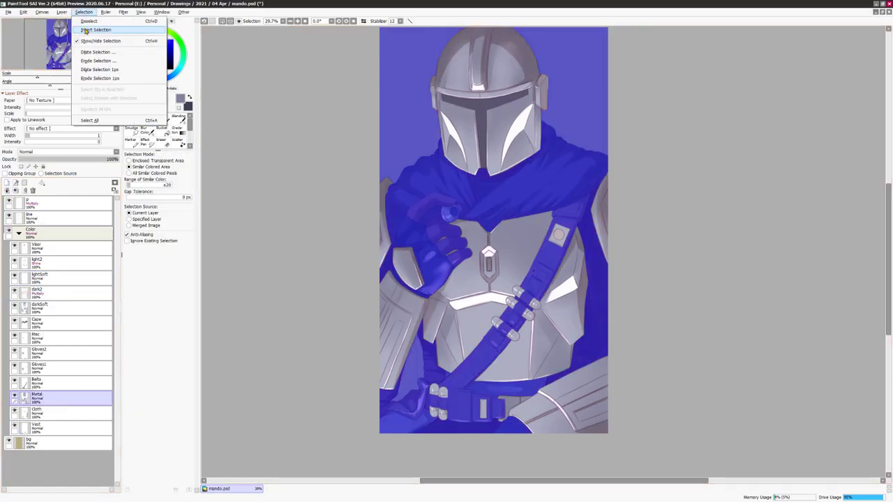
pyautogui.click(136, 24)
pyautogui.click(178, 117)
pyautogui.moveTo(480, 174); pyautogui.dragTo(496, 307)
pyautogui.scroll(1, 480, 307)
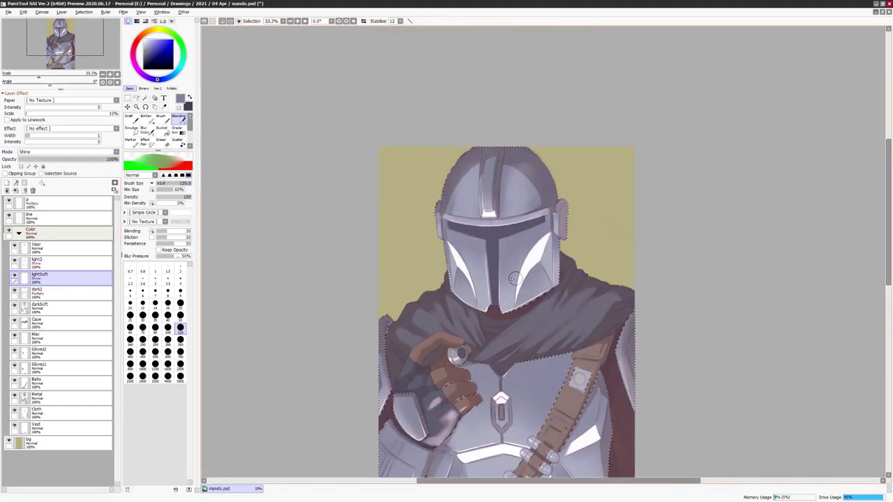
# - Paint soft highlights on the helmet's face plates with Blending at sizes 100 and 40, and smooth them with Blur at size 50
pyautogui.press(']')
pyautogui.press(']')
pyautogui.press(']')
pyautogui.press(']')
pyautogui.press(']')
pyautogui.press(']')
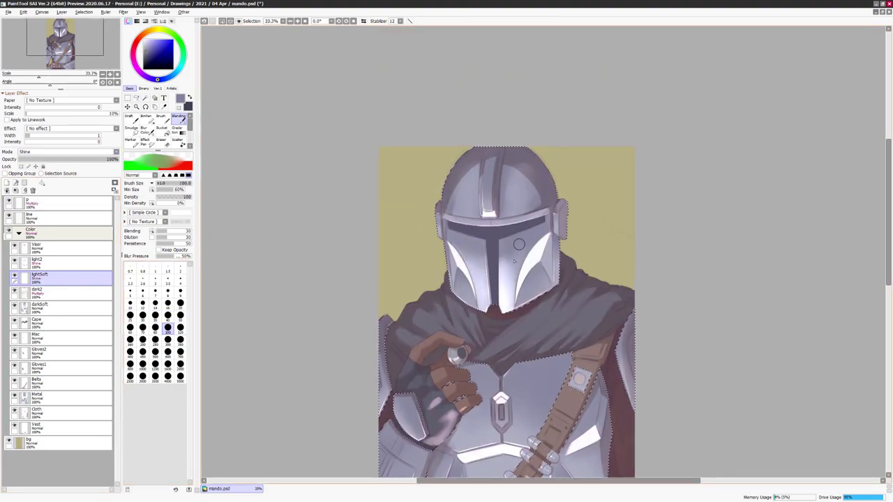
pyautogui.press('[')
pyautogui.press('[')
pyautogui.press('[')
pyautogui.press('[')
pyautogui.press('[')
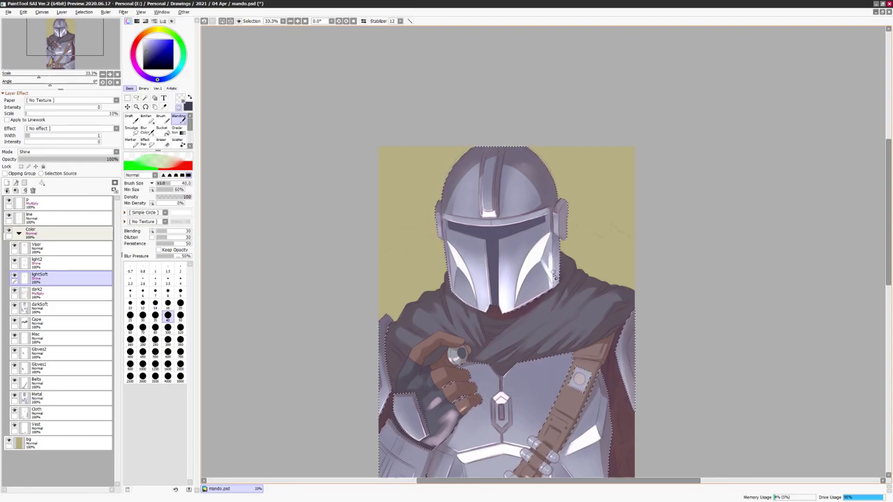
pyautogui.press('r')
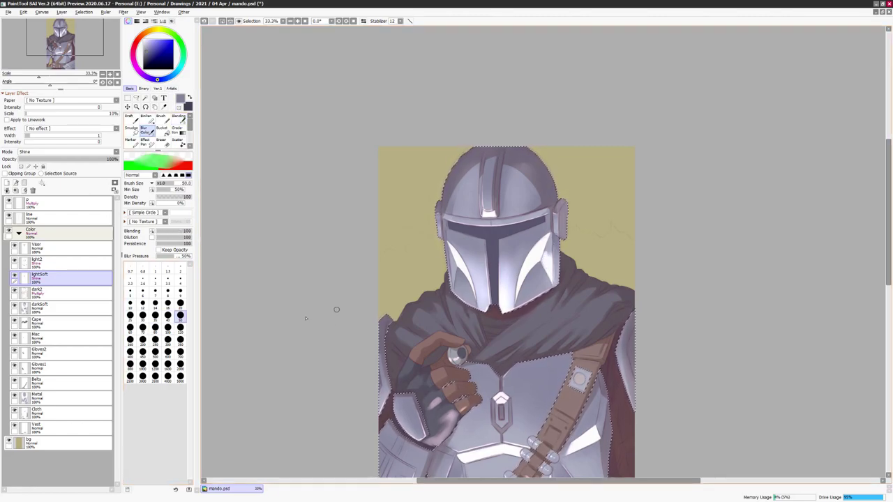
pyautogui.press('n')
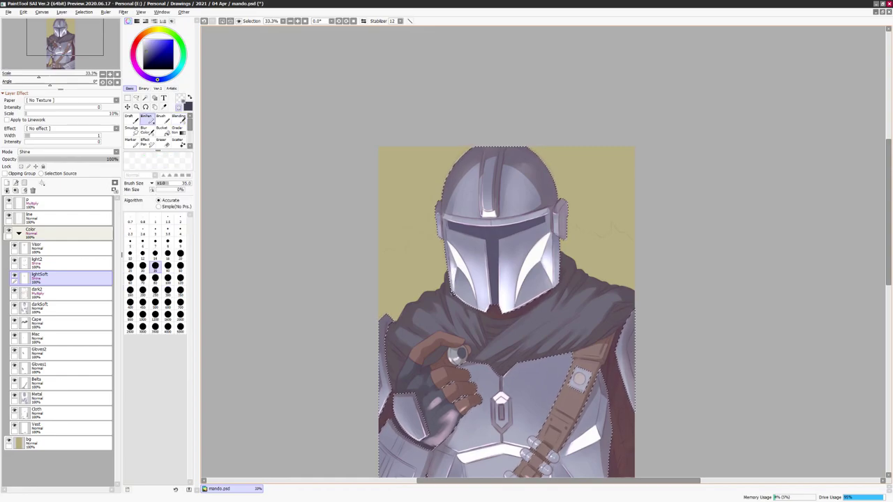
# - Highlight the helmet's dome and brow with Blending at size 80, and soften them with Blur at sizes 100 and 50
pyautogui.press('g')
pyautogui.scroll(2, 725, 359)
pyautogui.moveTo(499, 239)
pyautogui.mouseDown()
pyautogui.moveTo(495, 266)
pyautogui.moveTo(505, 238)
pyautogui.mouseUp()
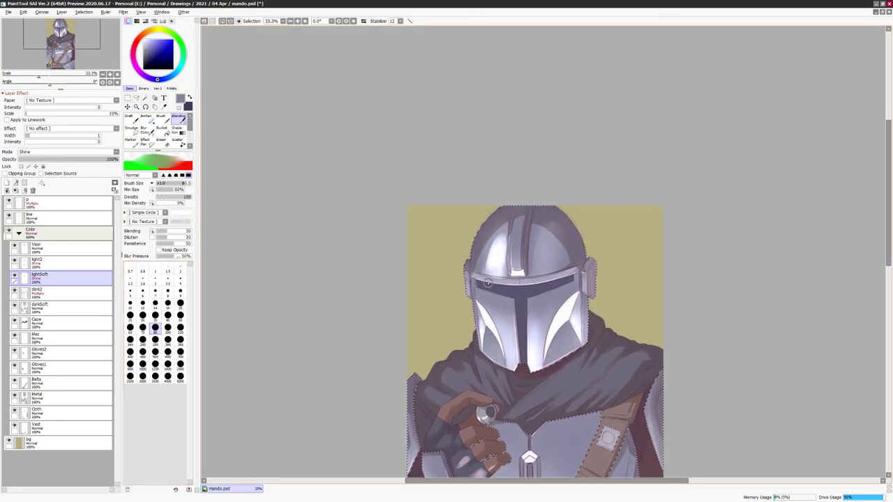
pyautogui.press('f')
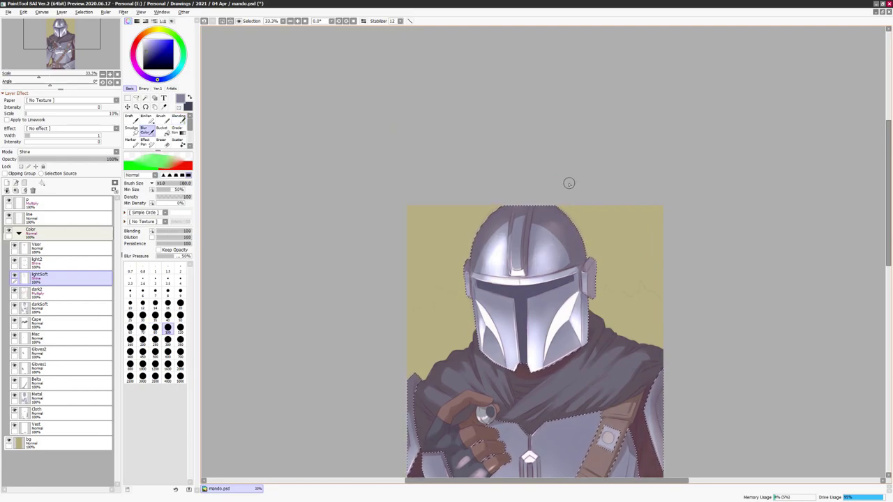
pyautogui.scroll(-1, 697, 309)
pyautogui.press('[')
pyautogui.press('[')
pyautogui.press('[')
pyautogui.press('[')
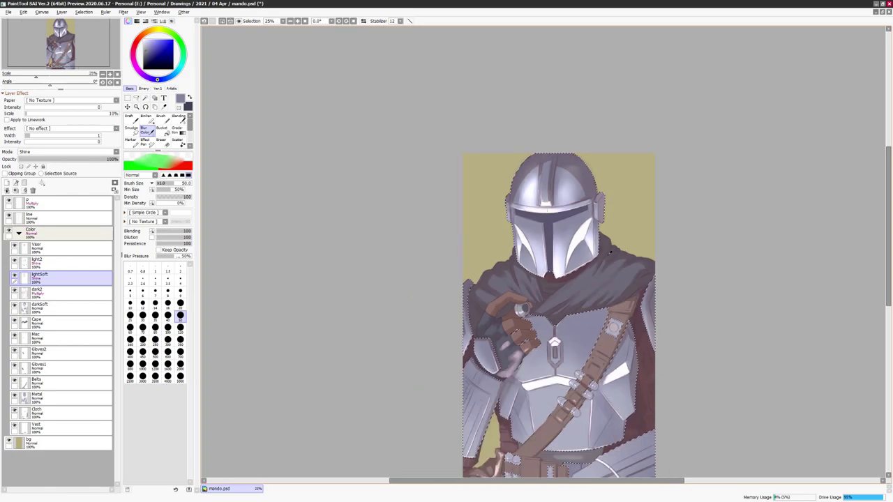
# - Paint highlights across the breastplate and forearm armour with Blending at size 100, and smooth them with Blur at size 250
pyautogui.scroll(1, 574, 35)
pyautogui.press('b')
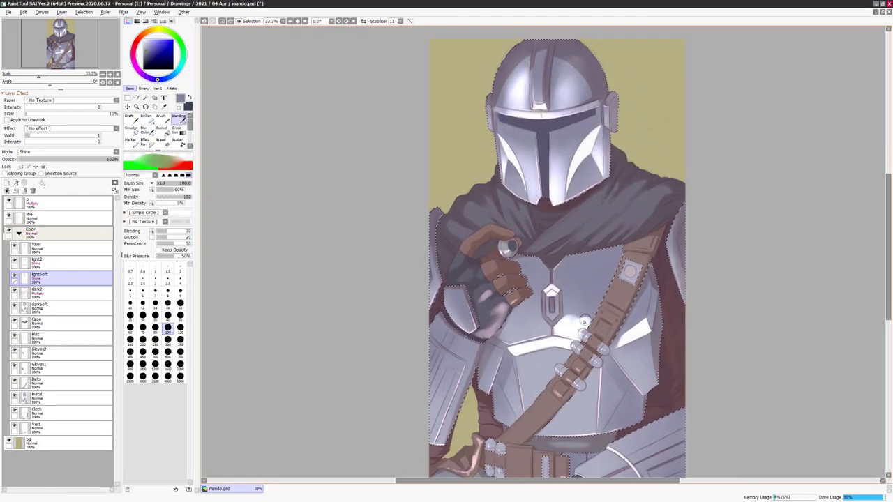
pyautogui.press('b')
pyautogui.scroll(-2, 588, 287)
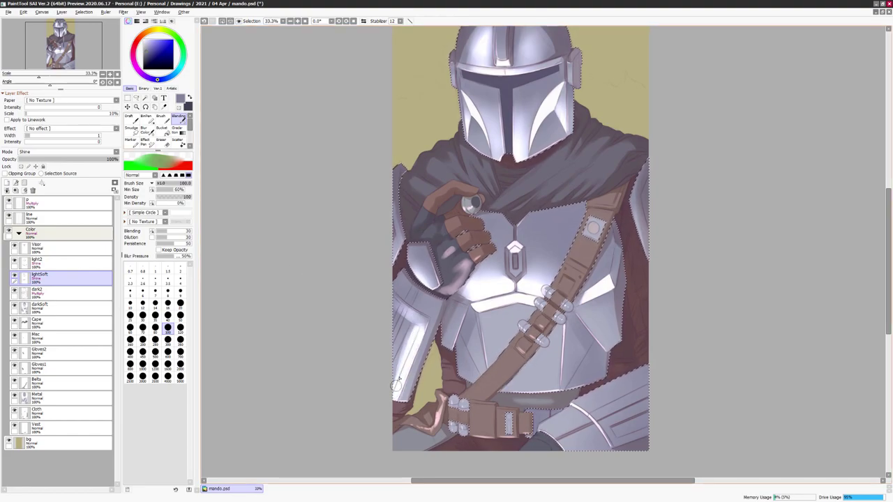
pyautogui.moveTo(419, 319)
pyautogui.mouseDown()
pyautogui.moveTo(410, 326)
pyautogui.moveTo(419, 339)
pyautogui.mouseUp()
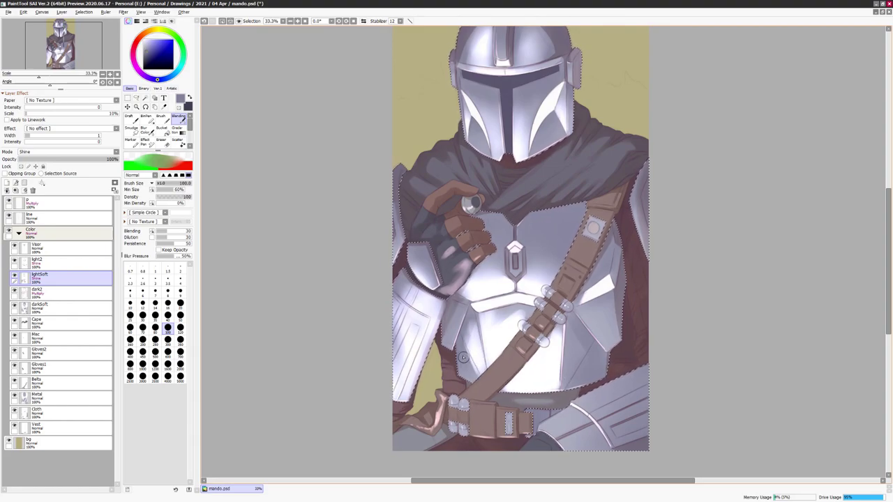
pyautogui.press('b')
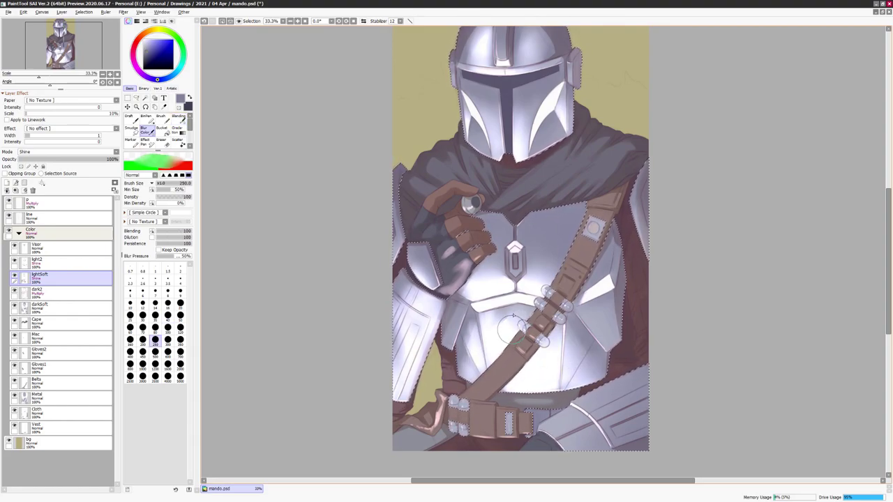
pyautogui.press('n')
pyautogui.press('b')
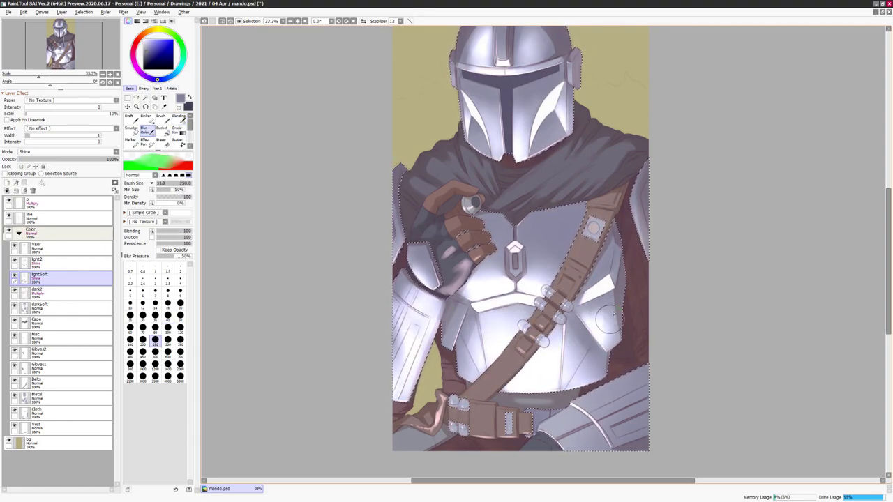
# - Highlight the thigh armour and shoulder plates with Blending at size 100, smoothing the thigh with Blur at size 250
pyautogui.press('n')
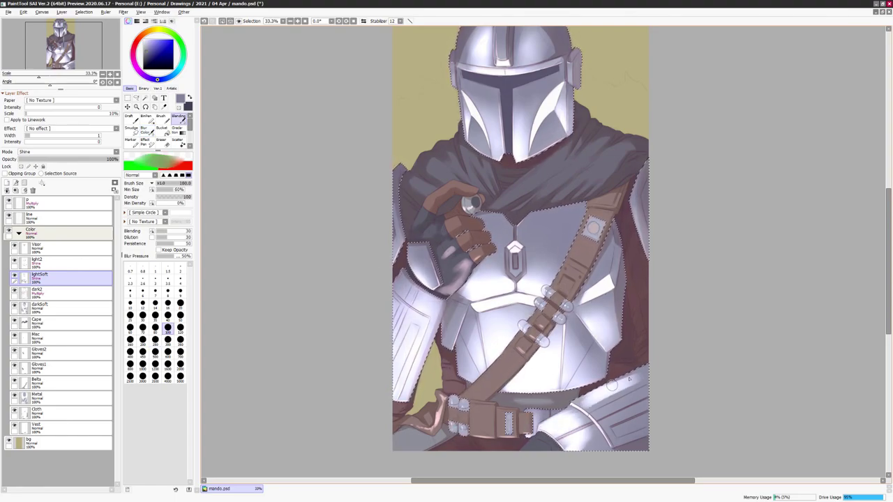
pyautogui.press('b')
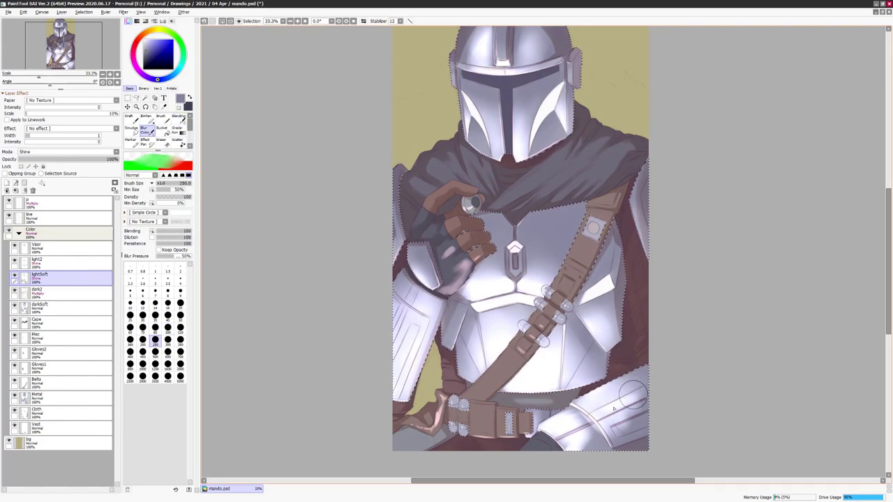
pyautogui.moveTo(606, 420); pyautogui.dragTo(715, 359)
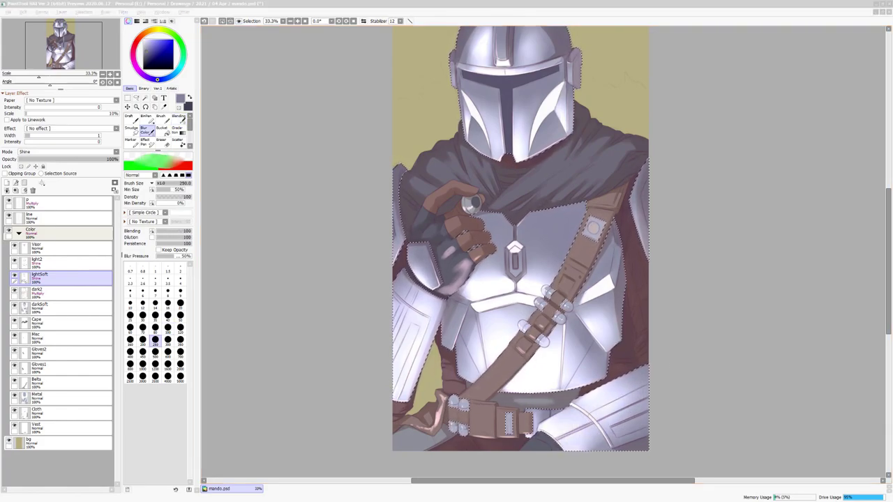
pyautogui.click(728, 315)
pyautogui.moveTo(728, 314); pyautogui.dragTo(711, 326)
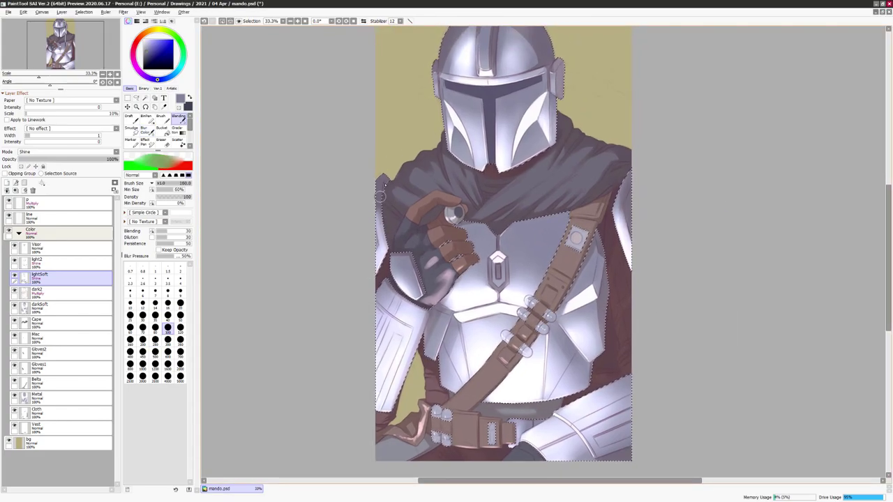
# - Colorize the lightSoft highlights to a subdued blue-grey with Hue/Saturation, and adjust the light2 highlights with the same filter
pyautogui.scroll(-3, 575, 293)
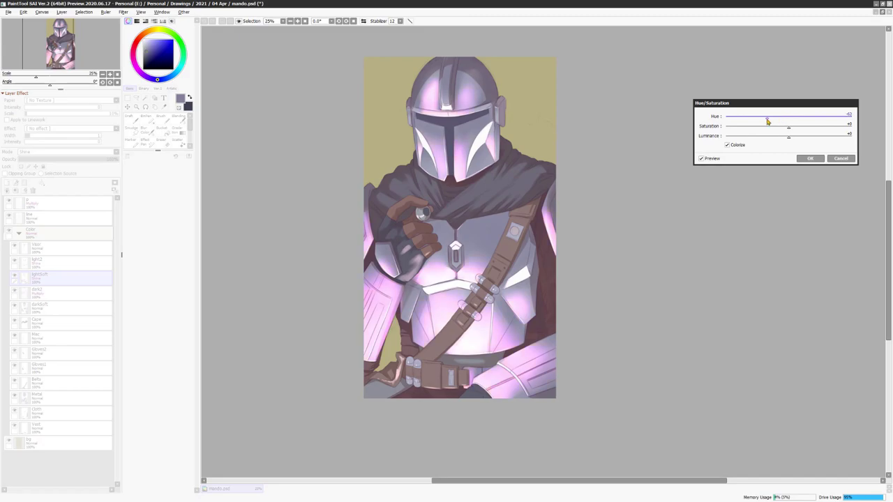
pyautogui.moveTo(768, 120); pyautogui.dragTo(751, 127)
pyautogui.click(810, 159)
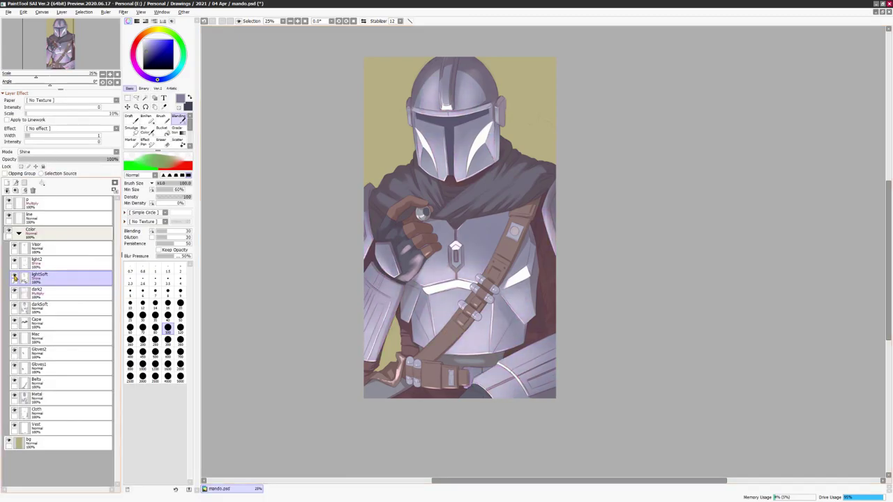
pyautogui.click(62, 263)
pyautogui.hotkey('ctrl', 'u')
pyautogui.moveTo(788, 136); pyautogui.dragTo(763, 119)
pyautogui.click(810, 158)
# - Select the Cape layer's painted shape, add a Shine layer above lightSoft, and mirror the canvas view
pyautogui.keyDown('ctrl'); pyautogui.click(63, 322); pyautogui.keyUp('ctrl')
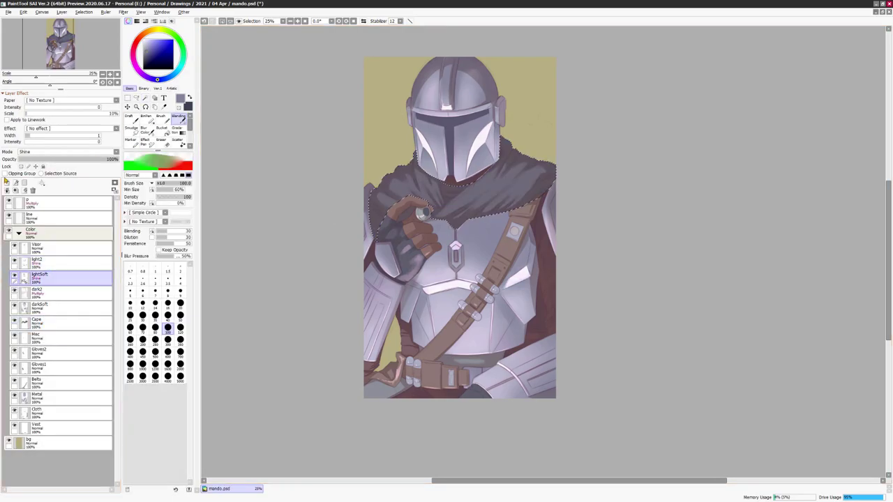
pyautogui.hotkey('ctrl', 'shift', 'n')
pyautogui.press('h')
pyautogui.scroll(1, 660, 146)
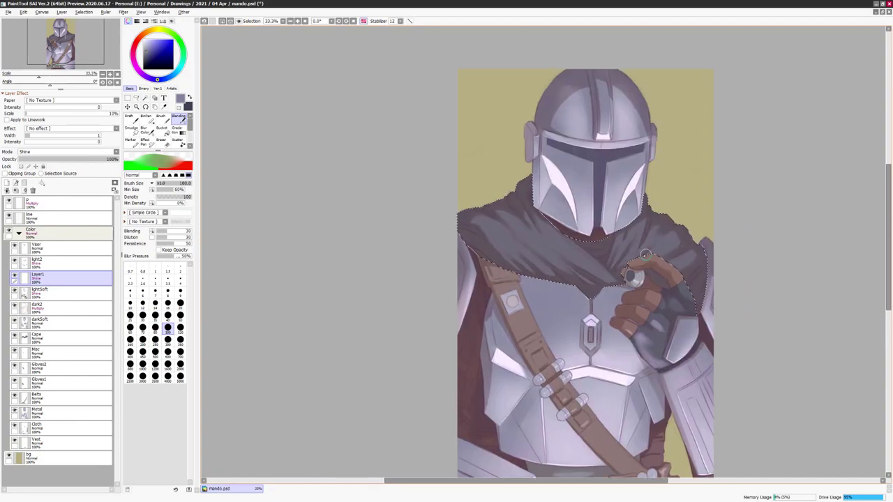
# - Paint streaked highlights along the cape's folds on Layer1 with Blending at sizes 80 and 35
pyautogui.press(']')
pyautogui.press(']')
pyautogui.press(']')
pyautogui.press(']')
pyautogui.moveTo(512, 265)
pyautogui.mouseDown()
pyautogui.moveTo(534, 253)
pyautogui.moveTo(576, 274)
pyautogui.moveTo(616, 259)
pyautogui.moveTo(591, 291)
pyautogui.mouseUp()
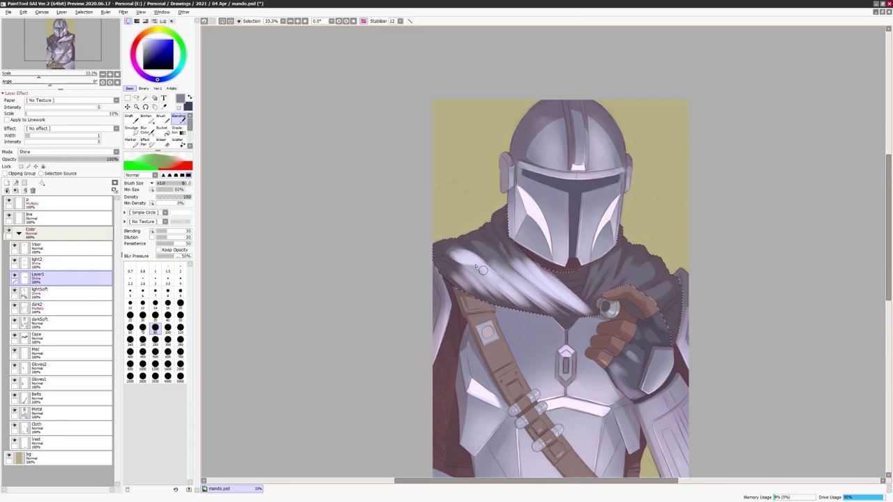
pyautogui.press('[')
pyautogui.press('[')
pyautogui.press('[')
pyautogui.press('[')
pyautogui.press('[')
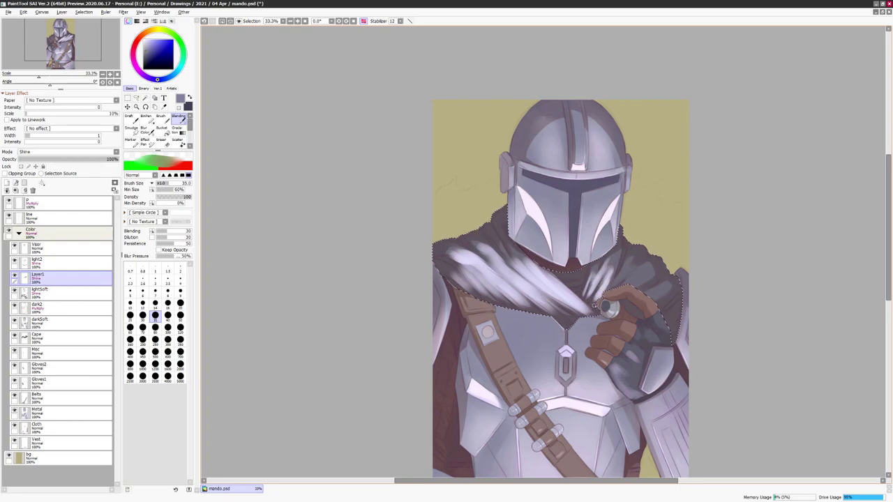
pyautogui.press('h')
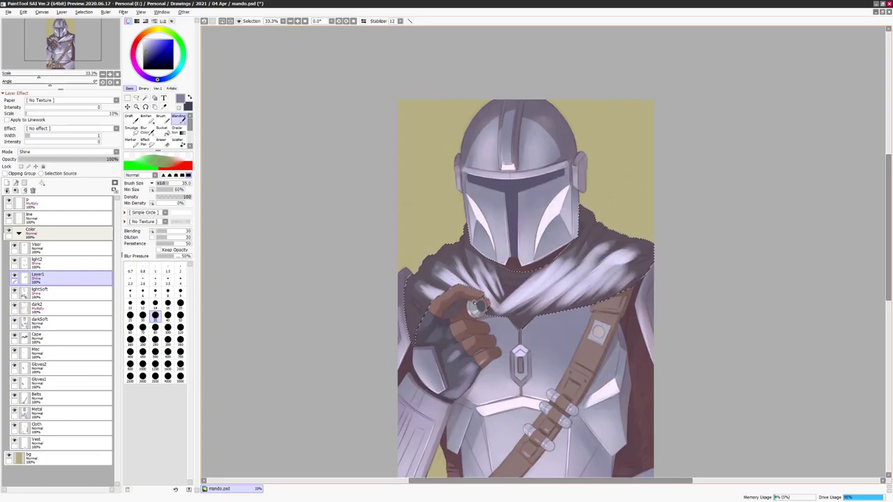
# - Smooth the cape's fold highlights with Blur at size 80, checking them in the mirrored view
pyautogui.press('b')
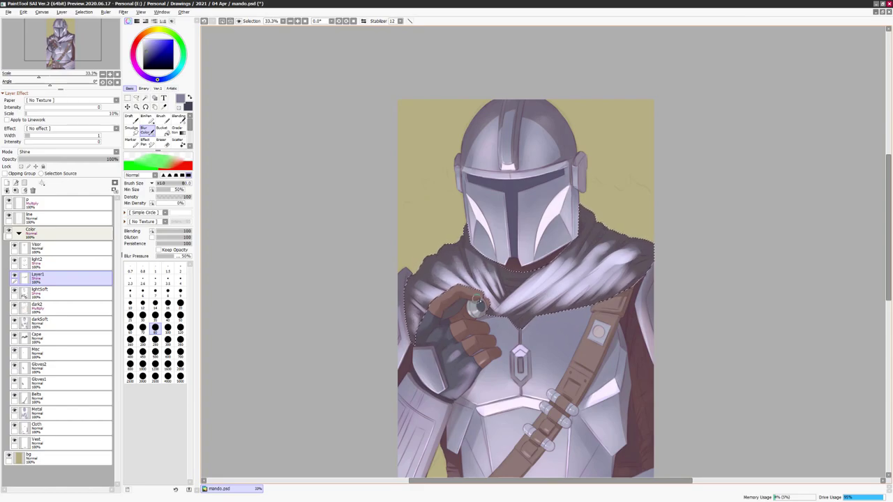
pyautogui.press('h')
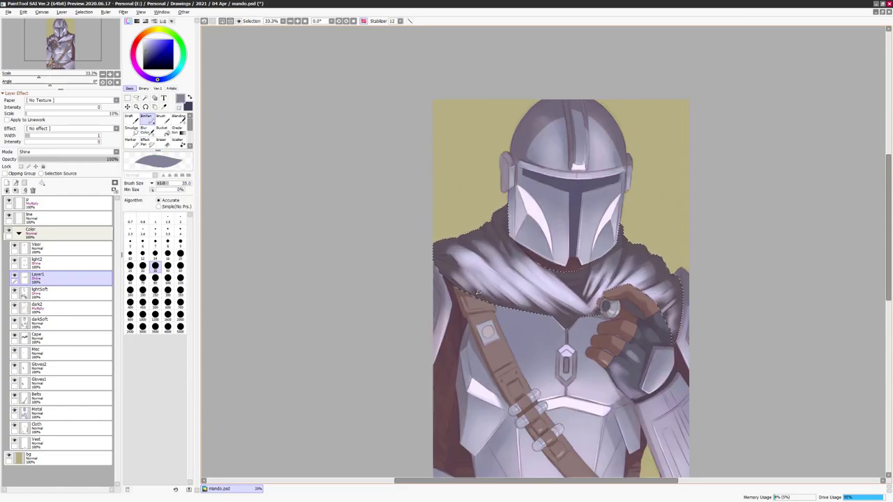
pyautogui.moveTo(464, 253); pyautogui.dragTo(524, 282)
pyautogui.scroll(-1, 524, 282)
pyautogui.press('h')
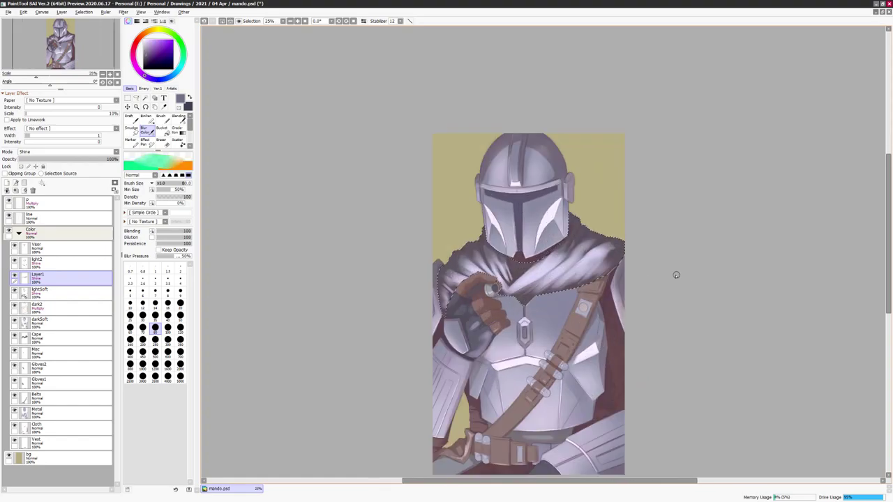
# - Shift the cape highlights to a muted warm grey-brown with Hue/Saturation, and clear the selection
pyautogui.hotkey('ctrl', 'u')
pyautogui.moveTo(788, 136); pyautogui.dragTo(721, 140)
pyautogui.moveTo(802, 118); pyautogui.dragTo(850, 127)
pyautogui.moveTo(732, 127)
pyautogui.mouseDown()
pyautogui.moveTo(762, 127)
pyautogui.moveTo(737, 137)
pyautogui.mouseUp()
pyautogui.hotkey('ctrl', 'd')
pyautogui.scroll(-2, 804, 154)
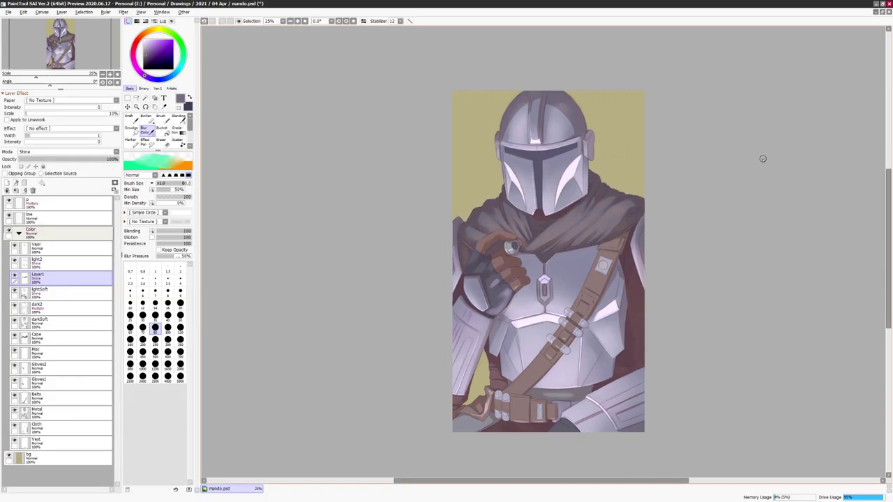
# - Darken the Visor layer to near black by lowering its luminance with Hue/Saturation
pyautogui.scroll(2, 548, 287)
pyautogui.scroll(-2, 547, 287)
pyautogui.hotkey('ctrl', 'u')
pyautogui.click(757, 139)
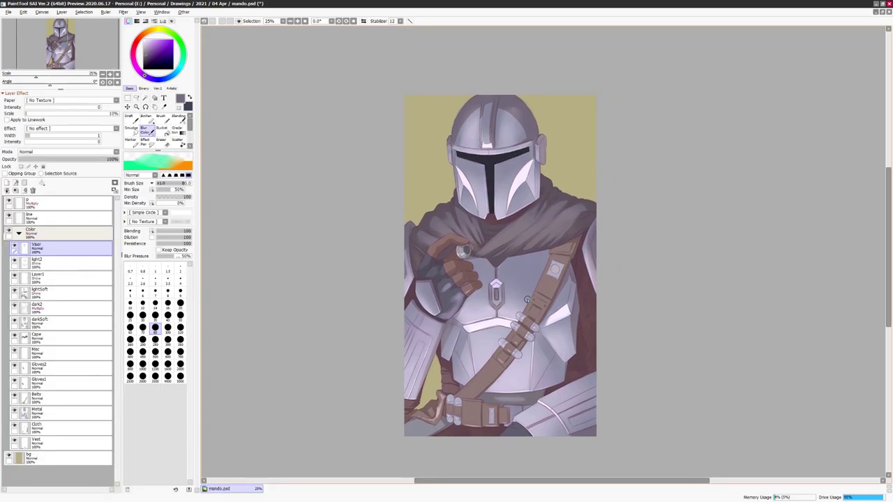
# - Select the Belts layer's straps by inverting its empty-area selection, and return to Layer1 with the Blending brush at size 250
pyautogui.click(41, 397)
pyautogui.click(83, 12)
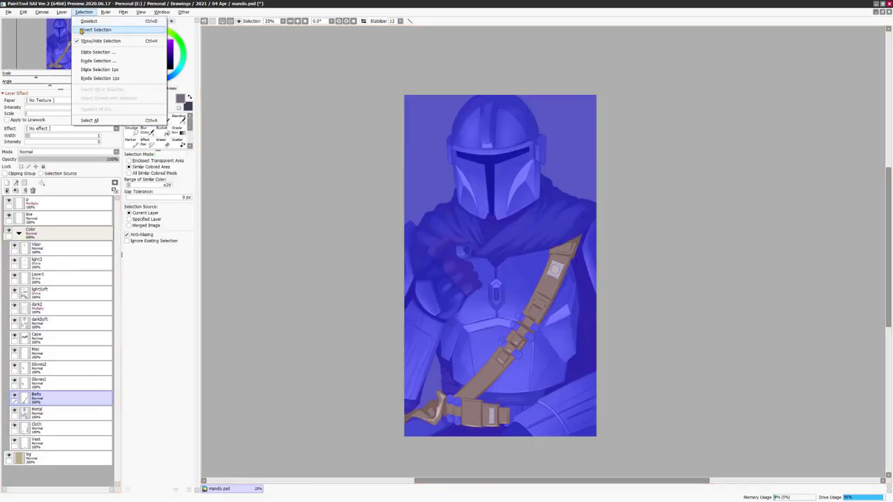
pyautogui.click(105, 39)
pyautogui.click(38, 278)
pyautogui.click(179, 119)
pyautogui.scroll(1, 583, 258)
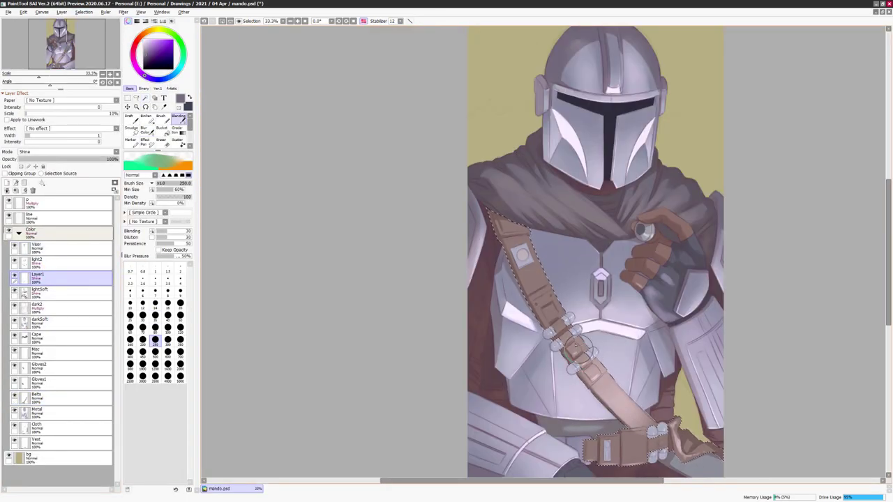
# - Paint soft highlights along the chest strap and waist belt with Blending down to size 100, and smooth with Blur at size 250
pyautogui.moveTo(697, 447); pyautogui.dragTo(593, 408)
pyautogui.press('[')
pyautogui.press('[')
pyautogui.press('[')
pyautogui.press('[')
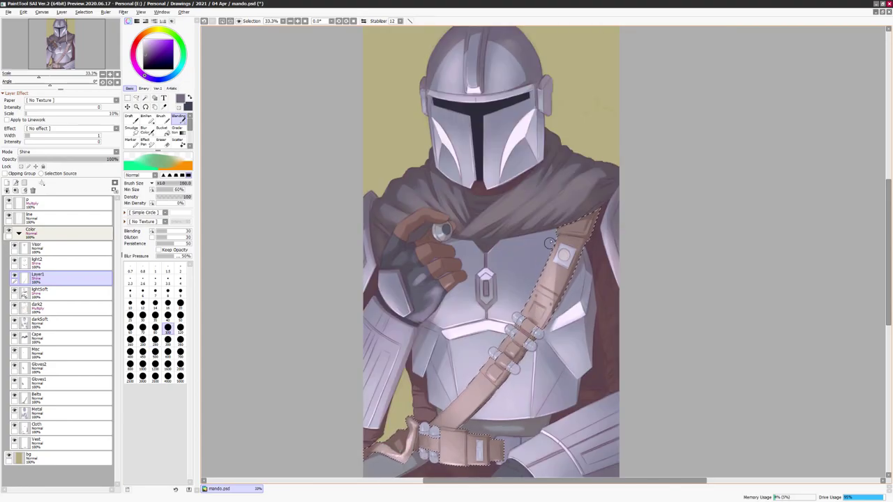
pyautogui.press('b')
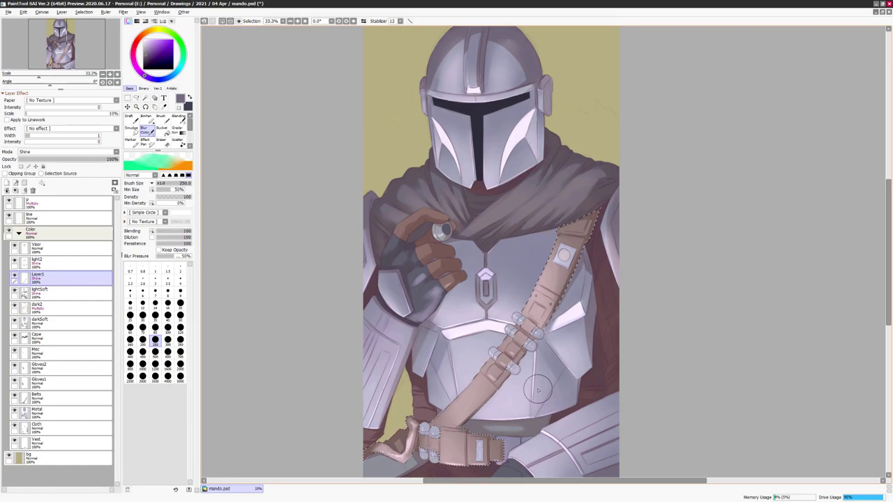
# - Paint a highlight at the top of the chest strap with Blending at size 100, and warm the belt highlights to tan-orange with Hue/Saturation
pyautogui.press('n')
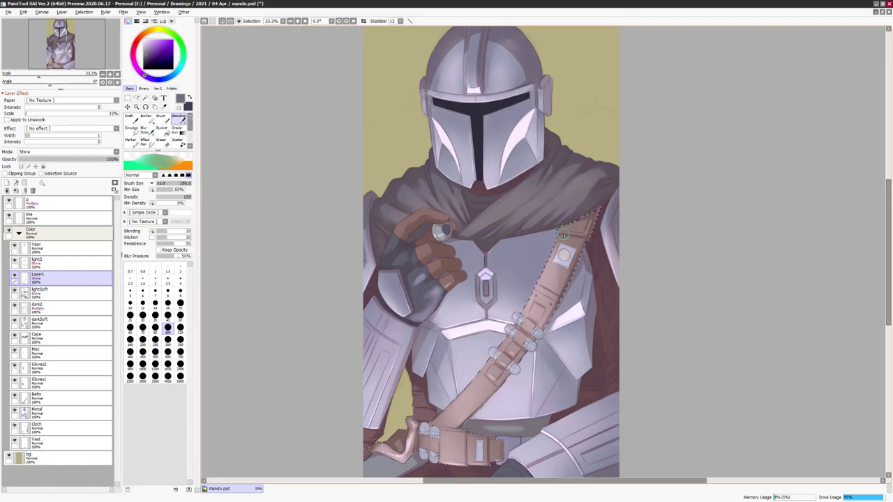
pyautogui.press('h')
pyautogui.press('h')
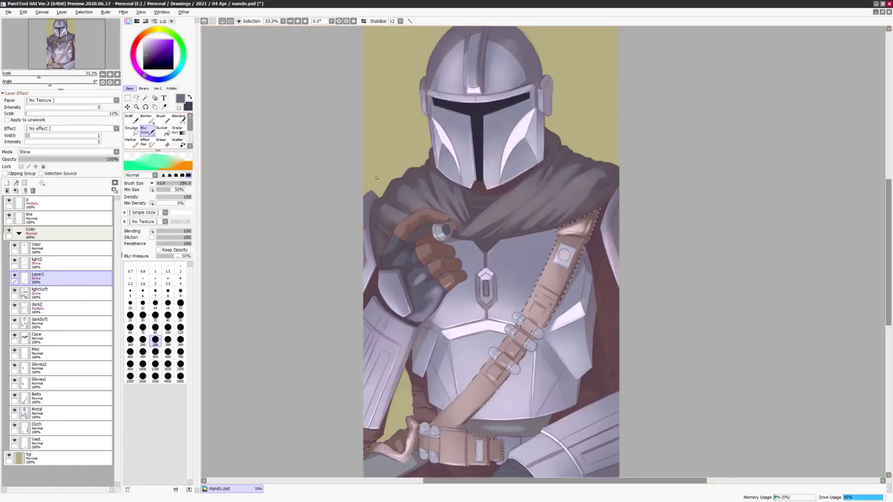
pyautogui.hotkey('ctrl', 'u')
pyautogui.moveTo(804, 121); pyautogui.dragTo(816, 119)
pyautogui.press('Return')
# - Refine the highlight along the lower chest strap using Blending at size 40 with the transparent colour, checking it in mirrored view
pyautogui.press('h')
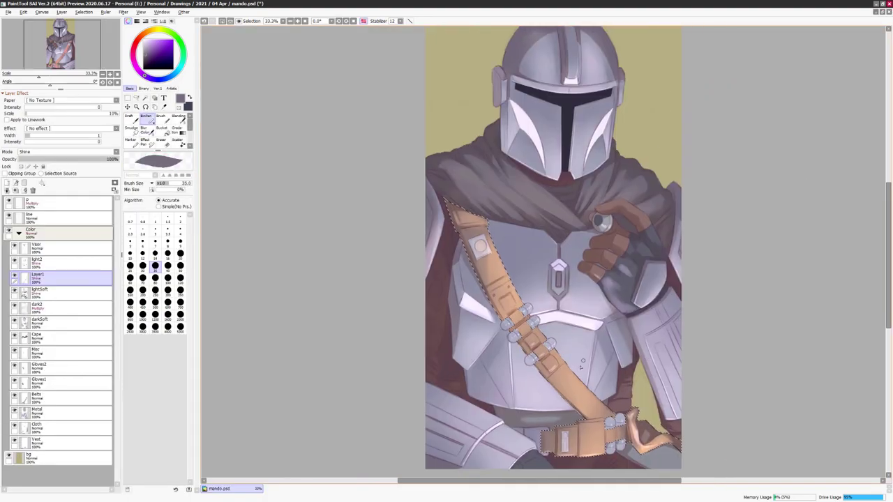
pyautogui.moveTo(545, 370); pyautogui.dragTo(565, 402)
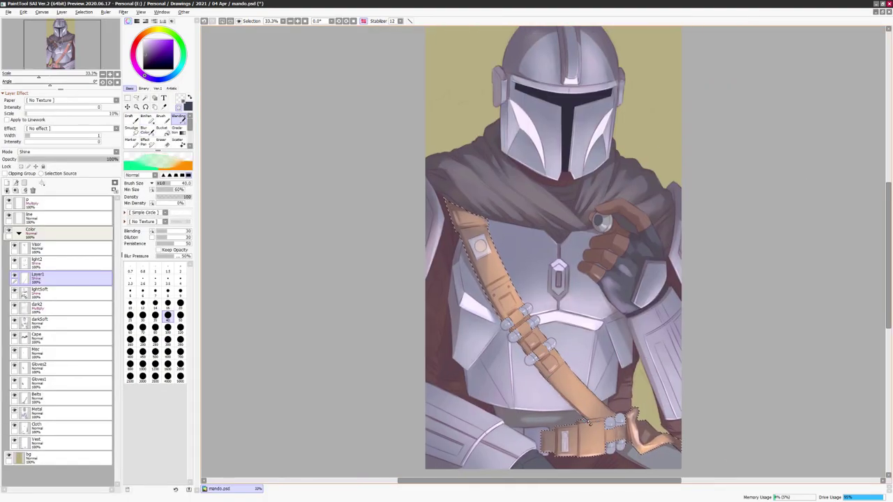
pyautogui.press('h')
# - Tone the strap and belt highlights down to a dark reddish brown with repeated Hue/Saturation adjustments
pyautogui.hotkey('ctrl', 'u')
pyautogui.moveTo(802, 129); pyautogui.dragTo(770, 118)
pyautogui.click(802, 159)
pyautogui.hotkey('ctrl', 'u')
pyautogui.click(803, 159)
pyautogui.hotkey('ctrl', 'u')
pyautogui.click(803, 159)
# - Set the Blur brush to size 70 for the belt highlights, and merge Layer1 down into the lightSoft layer
pyautogui.press('b')
pyautogui.press(']')
pyautogui.press(']')
pyautogui.press(']')
pyautogui.hotkey('ctrl', 'e')
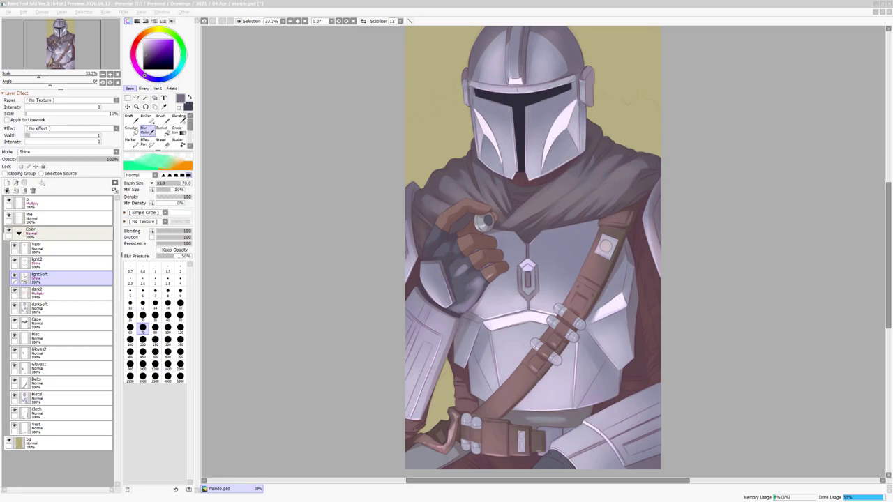
pyautogui.click(651, 133)
pyautogui.scroll(-2, 651, 133)
pyautogui.scroll(1, 709, 127)
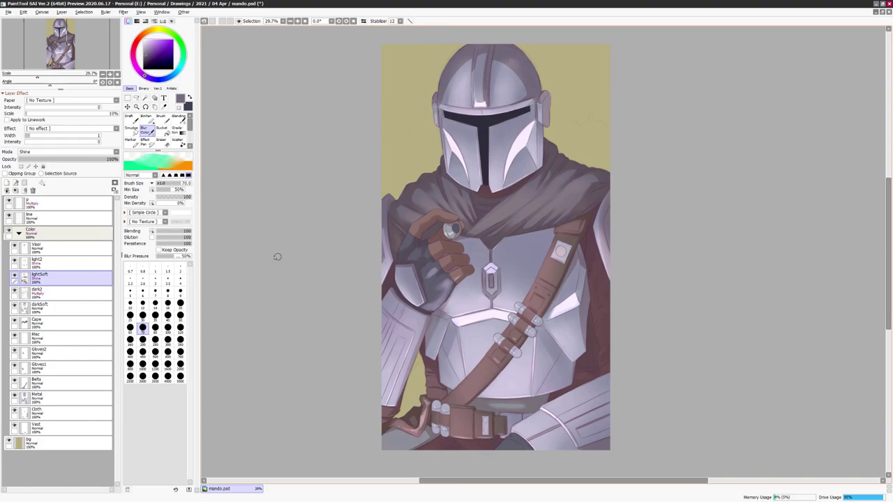
pyautogui.click(56, 231)
pyautogui.hotkey('ctrl', 'u')
pyautogui.moveTo(788, 136)
pyautogui.mouseDown()
pyautogui.moveTo(771, 136)
pyautogui.moveTo(788, 127)
pyautogui.mouseUp()
pyautogui.moveTo(770, 137)
pyautogui.mouseDown()
pyautogui.moveTo(788, 136)
pyautogui.moveTo(733, 141)
pyautogui.moveTo(829, 126)
pyautogui.moveTo(758, 124)
pyautogui.mouseUp()
pyautogui.press('Escape')
# - Adjust the light2 layer's colour with Hue/Saturation, toning down the strong cyan tint of the armour highlights
pyautogui.click(35, 261)
pyautogui.hotkey('ctrl', 'u')
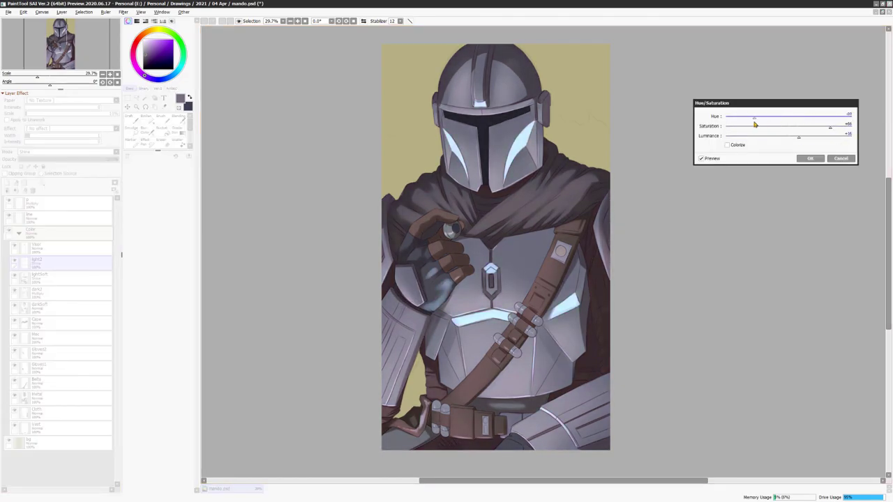
pyautogui.moveTo(820, 128); pyautogui.dragTo(805, 127)
pyautogui.click(810, 158)
# - Raise the saturation of the lightSoft layer to +27 with Hue/Saturation
pyautogui.click(35, 275)
pyautogui.hotkey('ctrl', 'u')
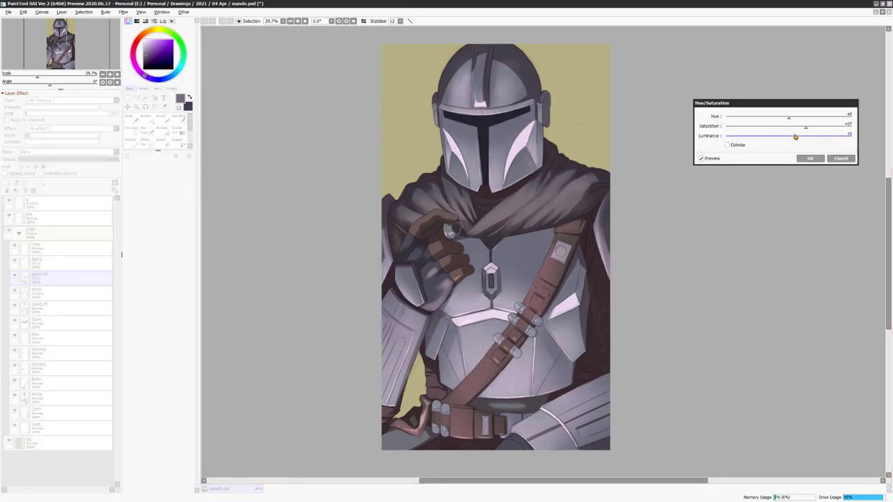
pyautogui.click(810, 159)
# - Adjust the hue and saturation of the dark2 shadow layer with Hue/Saturation
pyautogui.click(35, 290)
pyautogui.hotkey('ctrl', 'u')
pyautogui.click(727, 145)
pyautogui.moveTo(788, 116); pyautogui.dragTo(761, 127)
pyautogui.moveTo(761, 127); pyautogui.dragTo(736, 131)
pyautogui.click(809, 159)
# - Shift the darkSoft layer's hue and adjust its saturation with Hue/Saturation
pyautogui.click(35, 305)
pyautogui.hotkey('ctrl', 'u')
pyautogui.click(792, 120)
pyautogui.moveTo(792, 119); pyautogui.dragTo(760, 129)
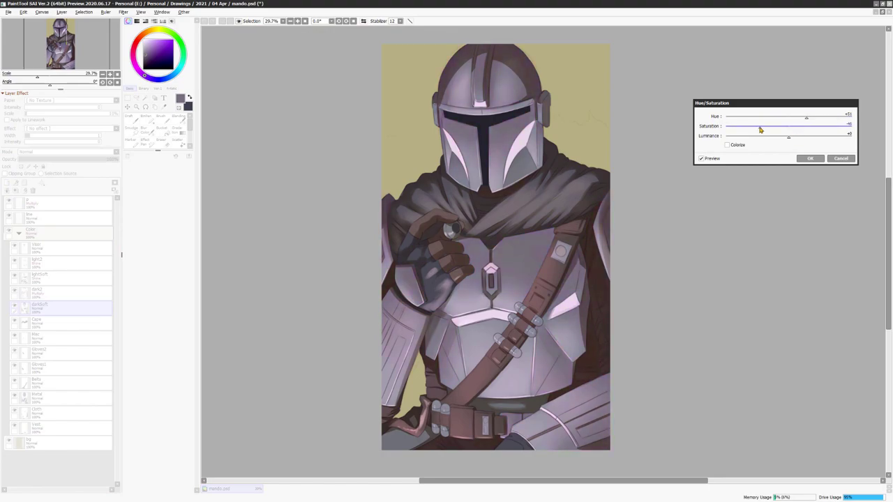
pyautogui.click(810, 158)
# - Adjust the saturation of the Cape layer with Hue/Saturation and check the result on the mirrored canvas
pyautogui.scroll(1, 669, 269)
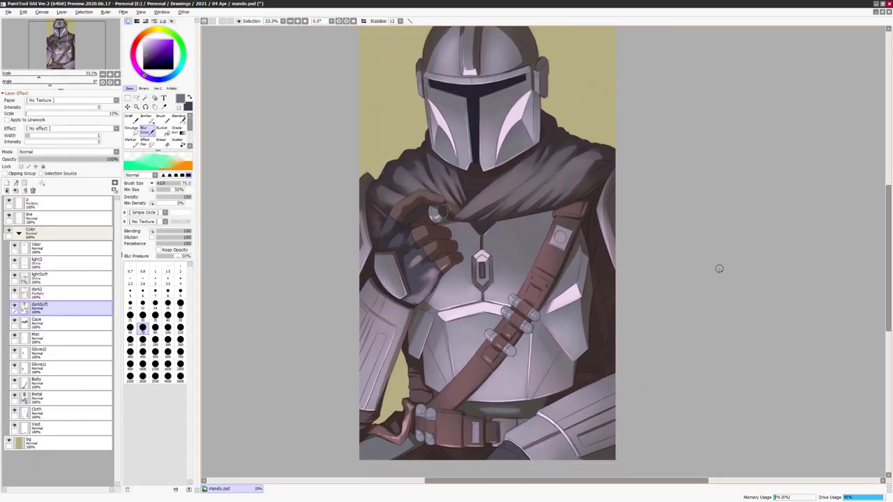
pyautogui.scroll(-1, 719, 269)
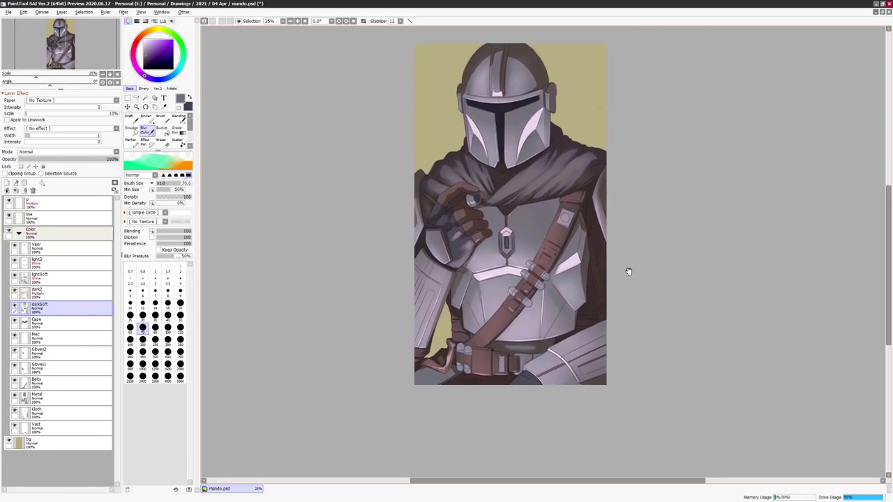
pyautogui.scroll(1, 489, 279)
pyautogui.click(42, 322)
pyautogui.hotkey('ctrl', 'u')
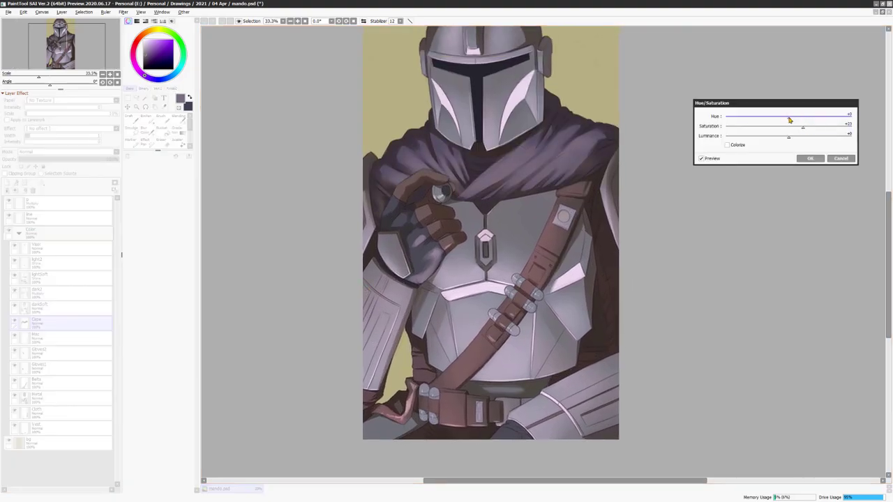
pyautogui.moveTo(782, 126); pyautogui.dragTo(784, 128)
pyautogui.press('Return')
pyautogui.scroll(-1, 656, 225)
pyautogui.press('h')
pyautogui.press('h')
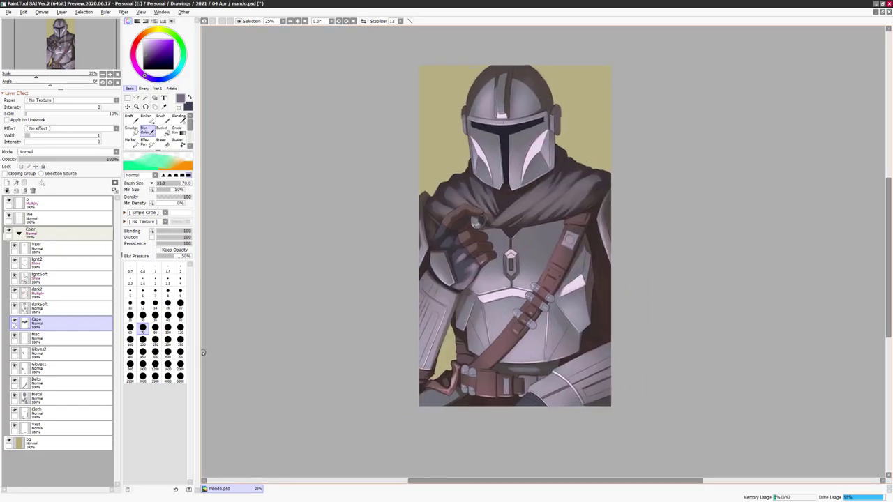
# - Hide the p layer and darken the bg layer to solid black with Hue/Saturation
pyautogui.scroll(3, 488, 279)
pyautogui.click(60, 203)
pyautogui.scroll(-3, 558, 279)
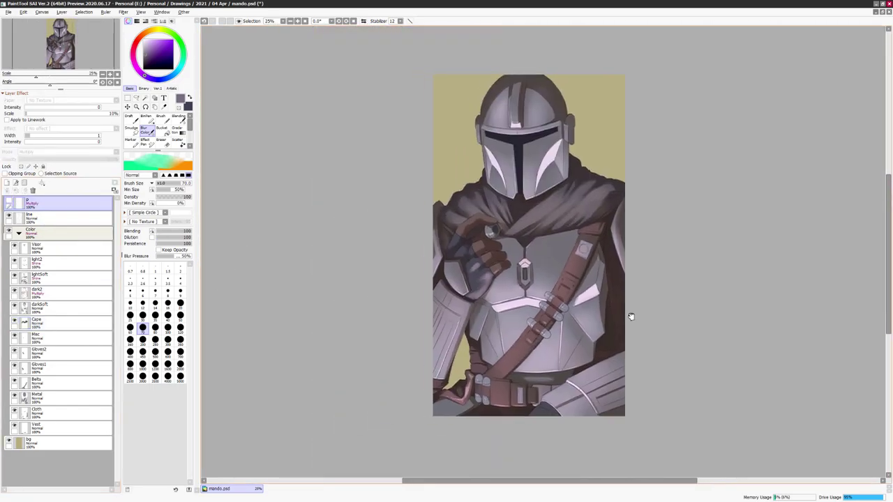
pyautogui.click(59, 443)
pyautogui.hotkey('ctrl', 'u')
pyautogui.moveTo(788, 114); pyautogui.dragTo(837, 114)
pyautogui.moveTo(788, 133); pyautogui.dragTo(705, 134)
pyautogui.press('Return')
pyautogui.scroll(1, 701, 222)
pyautogui.click(40, 293)
pyautogui.hotkey('ctrl', 'u')
pyautogui.press('Escape')
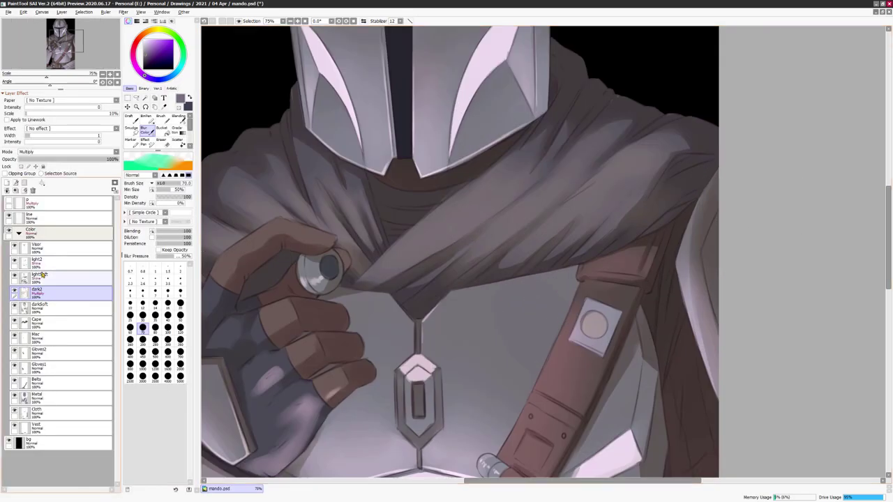
pyautogui.hotkey('ctrl', 'u')
pyautogui.press('Escape')
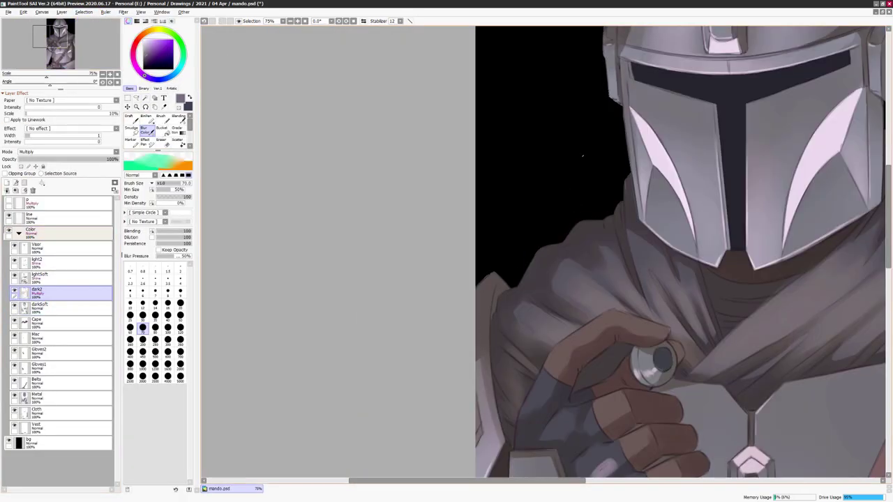
# - Create a new layer named darkDetail in the Color folder and place it directly above dark2
pyautogui.scroll(-3, 676, 275)
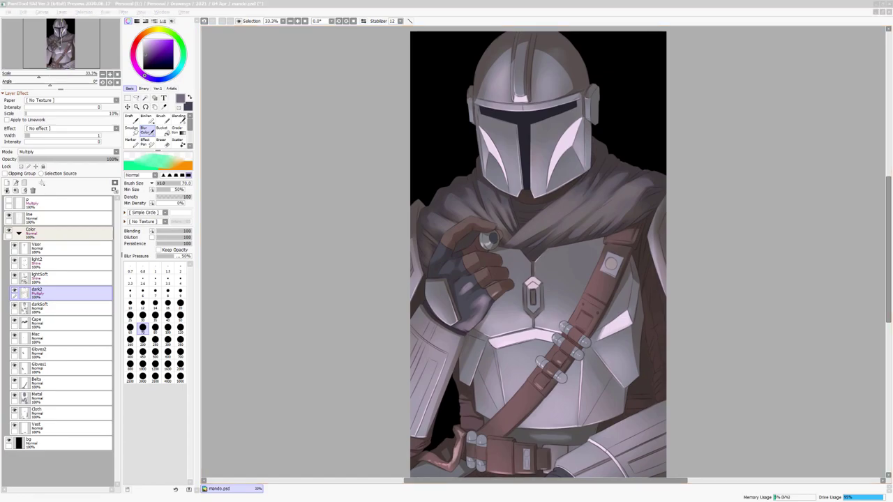
pyautogui.moveTo(697, 279); pyautogui.dragTo(656, 277)
pyautogui.click(47, 304)
pyautogui.click(7, 190)
pyautogui.doubleClick(47, 304)
pyautogui.write('darkDetail')
pyautogui.press('Return')
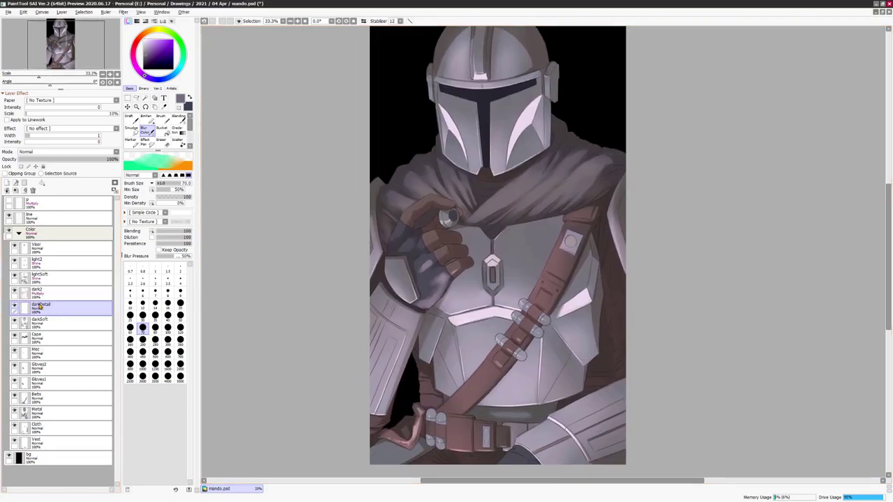
pyautogui.moveTo(42, 304); pyautogui.dragTo(41, 289)
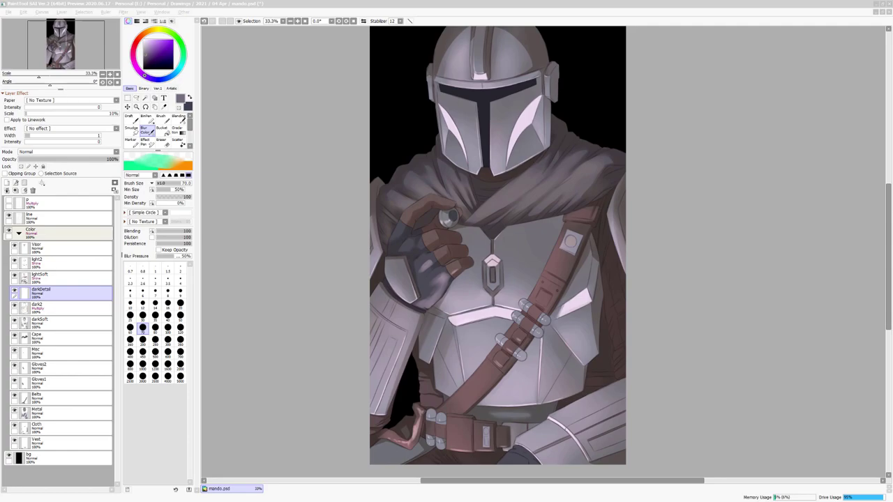
# - Raise the saturation of the lightSoft layer to about +56 with Hue/Saturation
pyautogui.hotkey('alt', 'Tab')
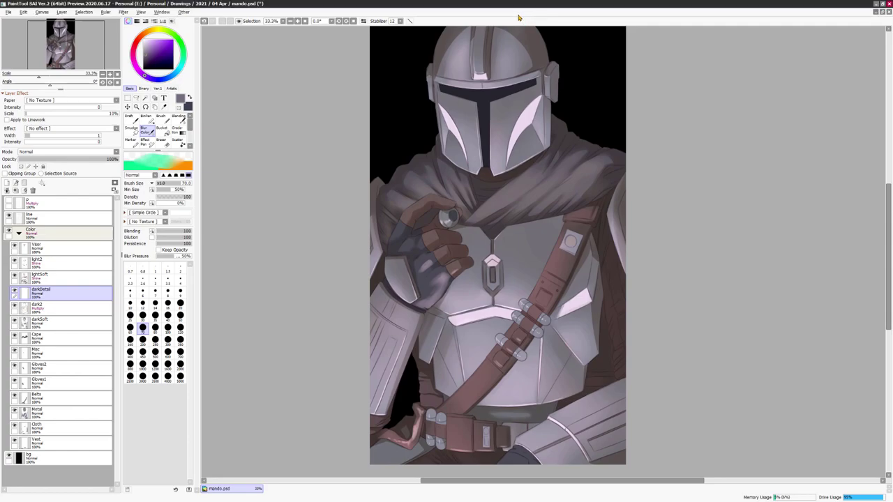
pyautogui.moveTo(683, 118); pyautogui.dragTo(695, 136)
pyautogui.click(38, 262)
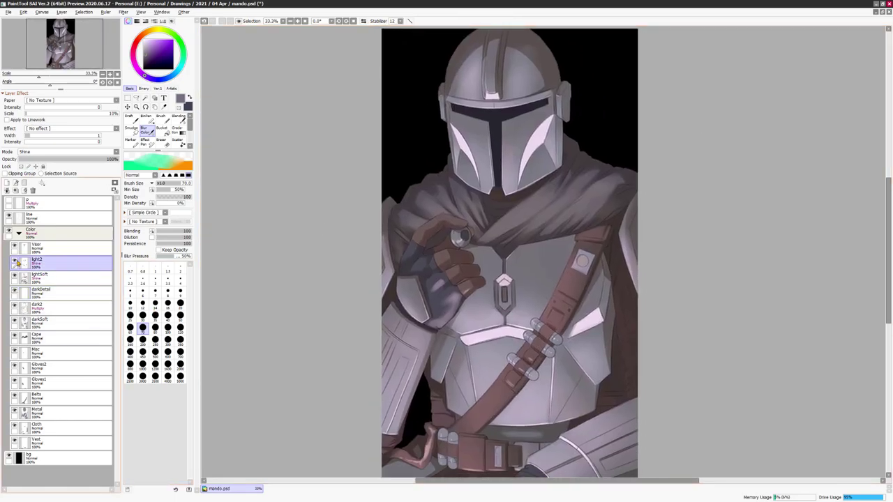
pyautogui.hotkey('ctrl', 'u')
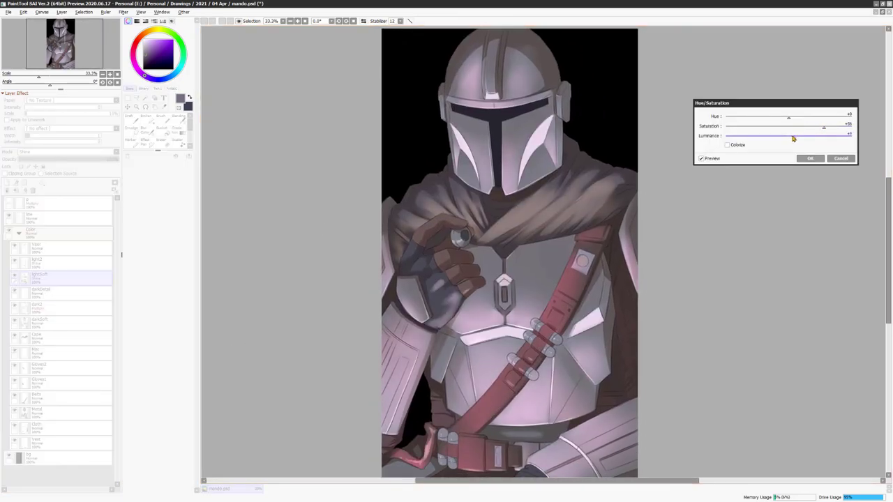
pyautogui.press('Escape')
# - Lower the luminance of the lightSoft layer to about -79 inside the cape's selected area
pyautogui.click(50, 281)
pyautogui.hotkey('ctrl', 'u')
pyautogui.moveTo(753, 143); pyautogui.dragTo(737, 144)
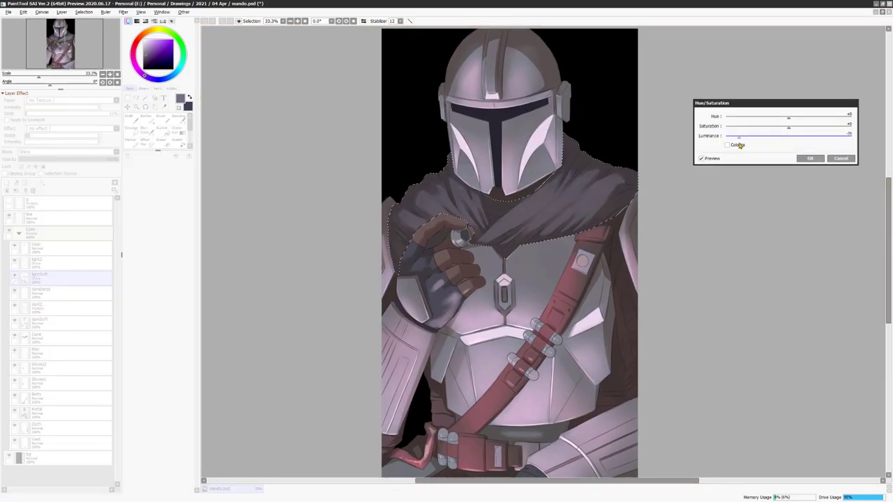
pyautogui.press('Return')
pyautogui.press('-')
pyautogui.press('a')
pyautogui.hotkey('ctrl', 'u')
pyautogui.press('Escape')
# - Select the cape's area with the Magic Wand, using the Cape layer as its source
pyautogui.scroll(2, 731, 210)
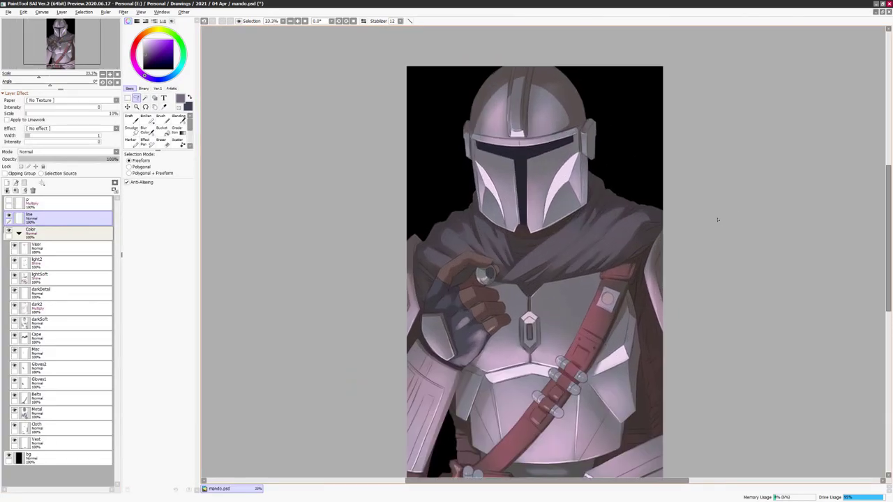
pyautogui.click(63, 218)
pyautogui.click(53, 289)
pyautogui.press('w')
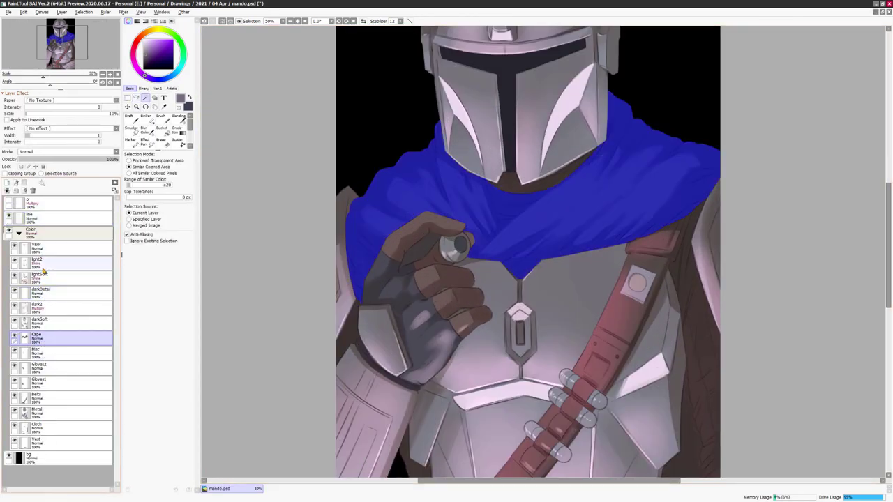
# - Paint bright green fold shadows on the darkDetail layer, on the cape beside the helmet, with the size 16 Blending brush
pyautogui.press('b')
pyautogui.scroll(1, 458, 189)
pyautogui.press('x')
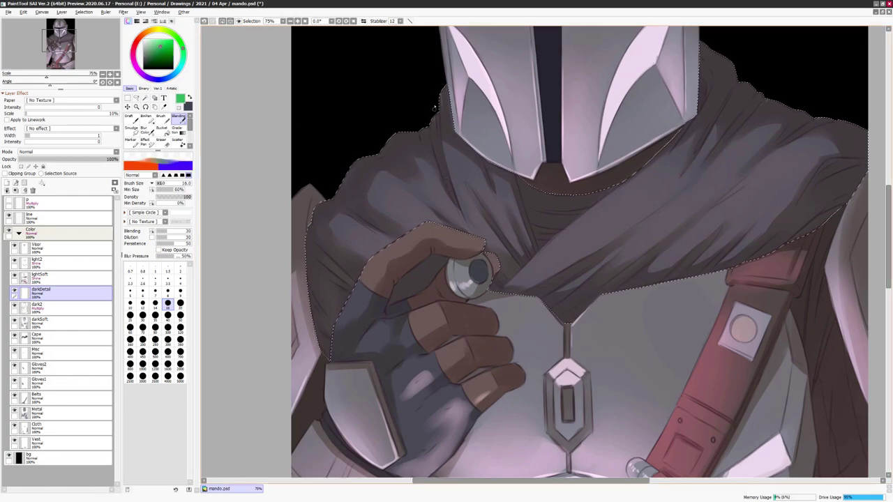
pyautogui.moveTo(492, 193); pyautogui.dragTo(497, 204)
pyautogui.moveTo(519, 264)
pyautogui.mouseDown()
pyautogui.moveTo(496, 210)
pyautogui.moveTo(528, 262)
pyautogui.moveTo(516, 180)
pyautogui.mouseUp()
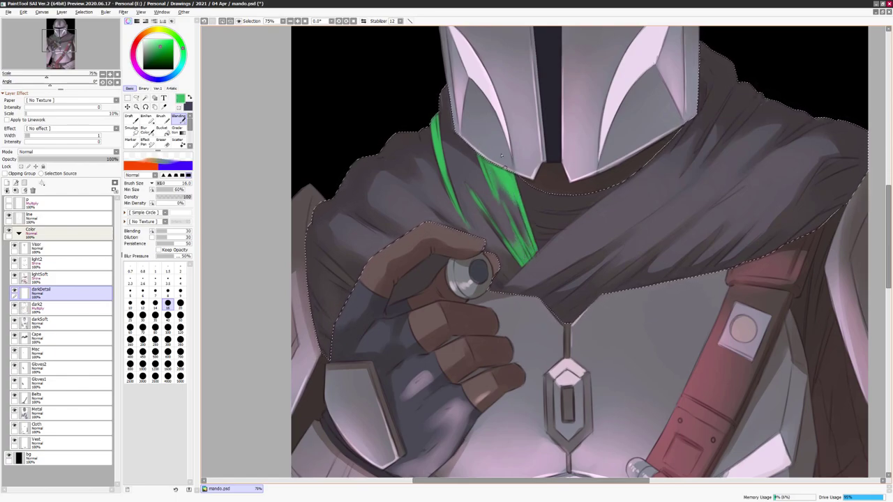
# - Vary the Blending brush size and extend the green fold shadows from the helmet's edge down to the raised hand
pyautogui.press(']')
pyautogui.press(']')
pyautogui.press(']')
pyautogui.press(']')
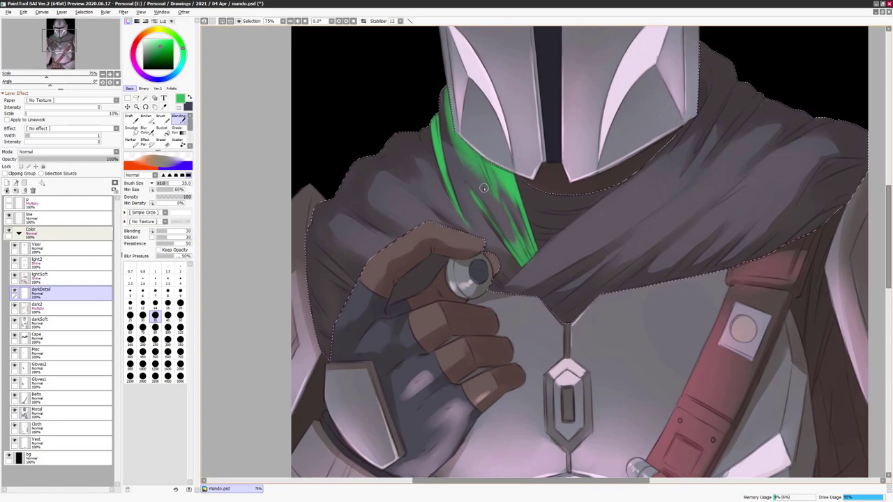
pyautogui.press('[')
pyautogui.press('[')
pyautogui.press('[')
pyautogui.press('[')
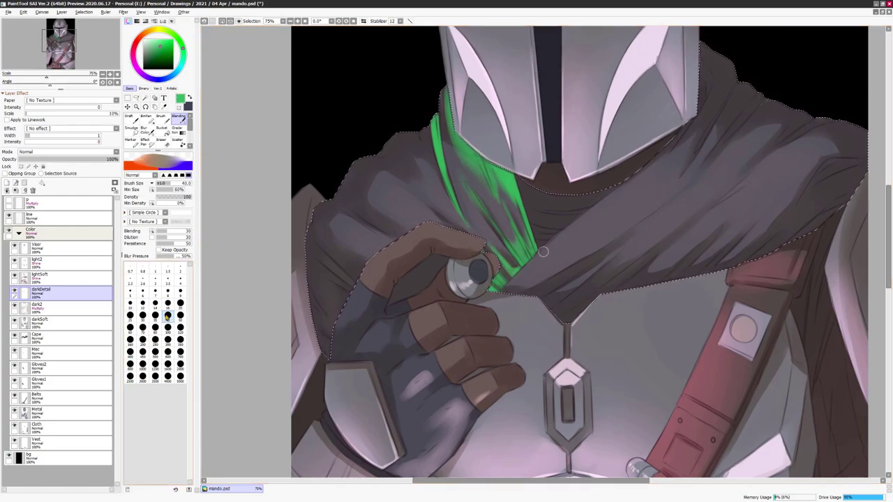
# - Paint thin green shadow strokes at size 14 along the cape's shoulder edge and the neck fold below the helmet
pyautogui.moveTo(447, 167)
pyautogui.mouseDown()
pyautogui.moveTo(415, 131)
pyautogui.moveTo(431, 132)
pyautogui.mouseUp()
pyautogui.press('[')
pyautogui.moveTo(396, 167); pyautogui.dragTo(380, 150)
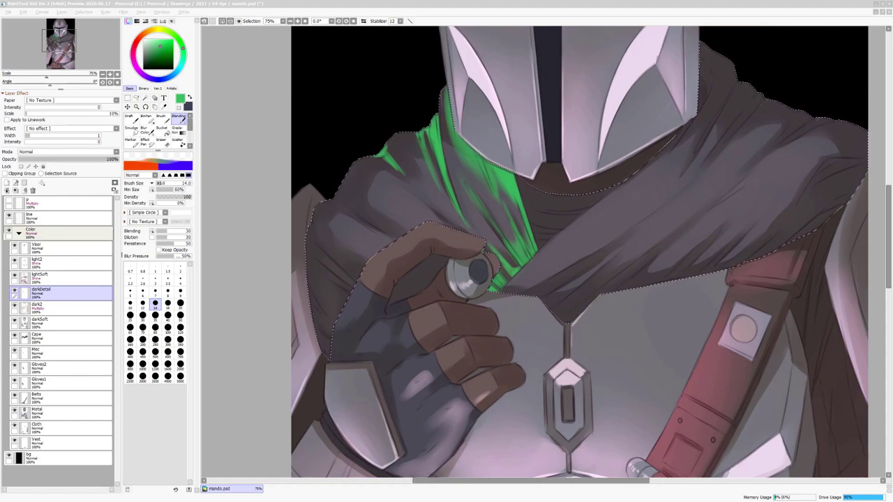
pyautogui.moveTo(558, 251)
pyautogui.mouseDown()
pyautogui.moveTo(550, 252)
pyautogui.moveTo(511, 376)
pyautogui.mouseUp()
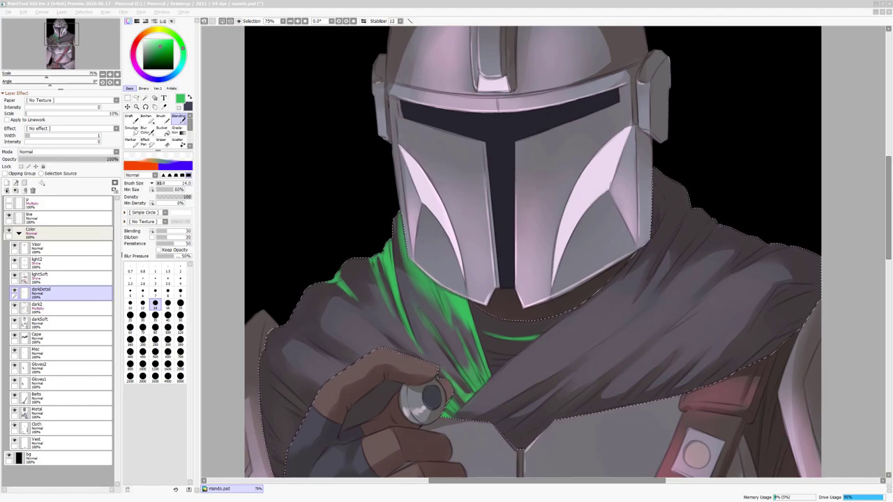
# - Soften the green fold shadows beside the helmet with the Blur brush at size 40
pyautogui.press('b')
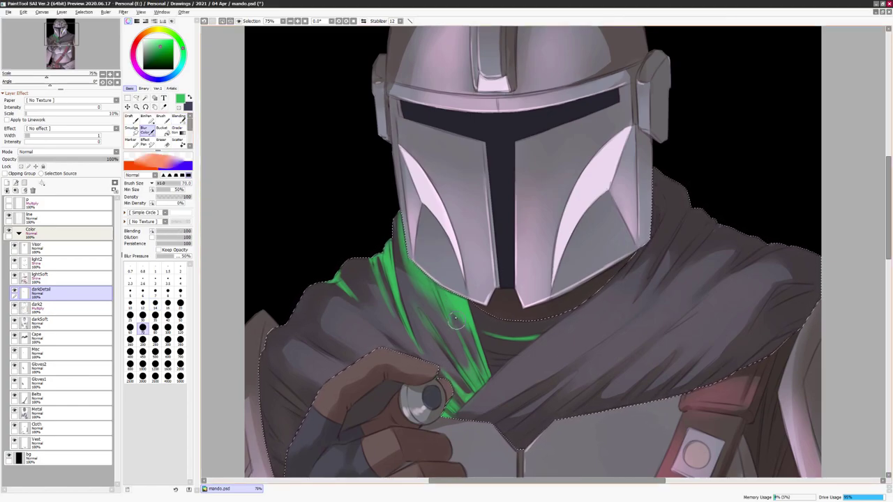
pyautogui.press('[')
pyautogui.press('[')
pyautogui.press('[')
pyautogui.press('[')
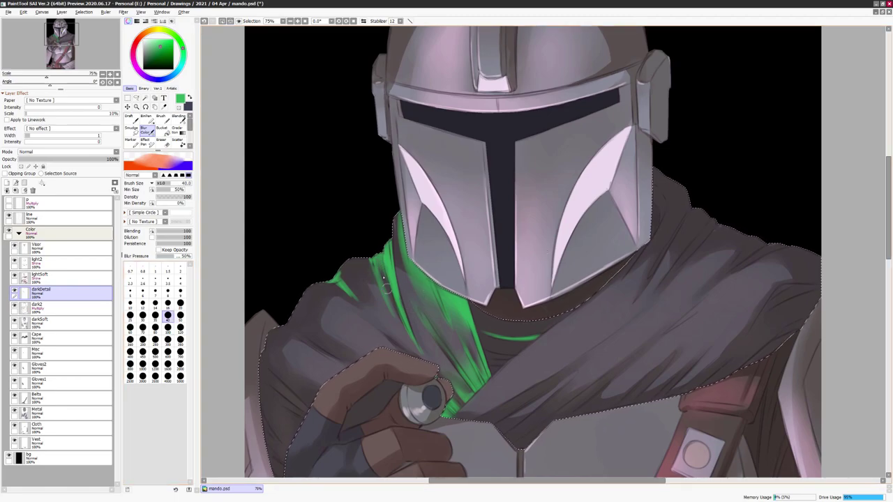
pyautogui.moveTo(562, 309); pyautogui.dragTo(618, 298)
# - Broaden the green shadows below the helmet and over the shoulder with the Blending brush at size 40
pyautogui.press('n')
pyautogui.moveTo(481, 307); pyautogui.dragTo(484, 303)
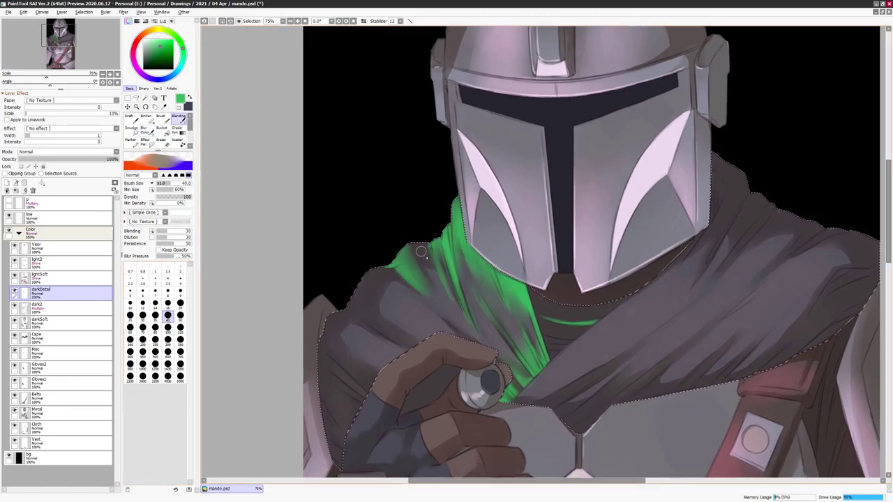
pyautogui.moveTo(595, 225); pyautogui.dragTo(623, 165)
pyautogui.moveTo(478, 237)
pyautogui.mouseDown()
pyautogui.moveTo(471, 259)
pyautogui.moveTo(496, 280)
pyautogui.mouseUp()
# - Paint finer green fold shadows across the shoulder above the raised hand at sizes 20 and 14, and blur their edges
pyautogui.press('[')
pyautogui.press('[')
pyautogui.press('[')
pyautogui.moveTo(434, 286); pyautogui.dragTo(384, 258)
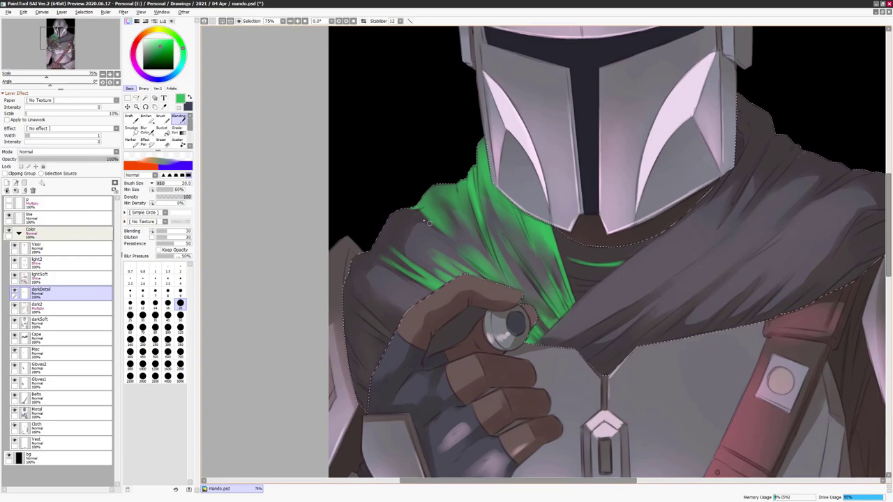
pyautogui.moveTo(377, 245); pyautogui.dragTo(392, 204)
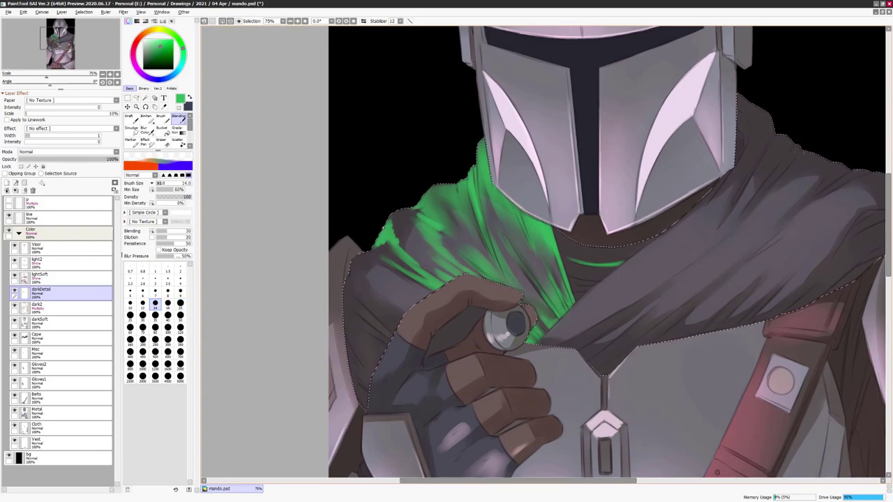
pyautogui.press('b')
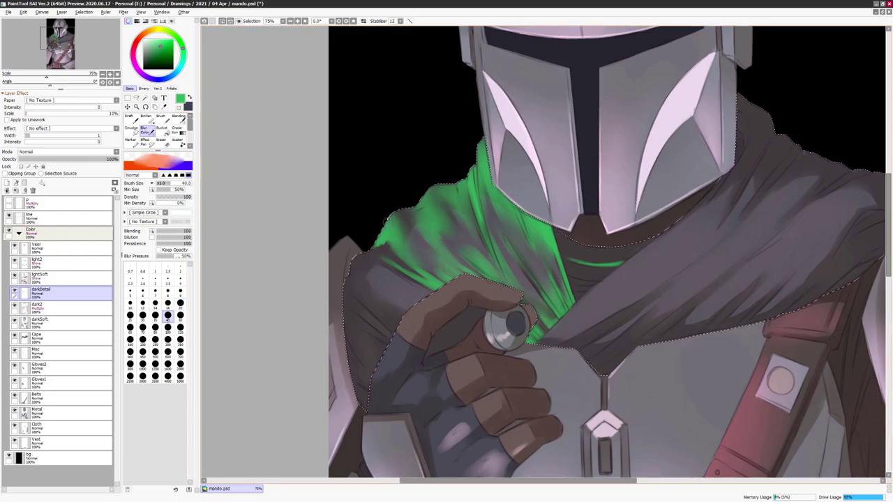
# - Paint green fold shadows on the cape over the upper arm with the size 16 Blending brush and blur them
pyautogui.press('n')
pyautogui.press('[')
pyautogui.moveTo(353, 289); pyautogui.dragTo(398, 324)
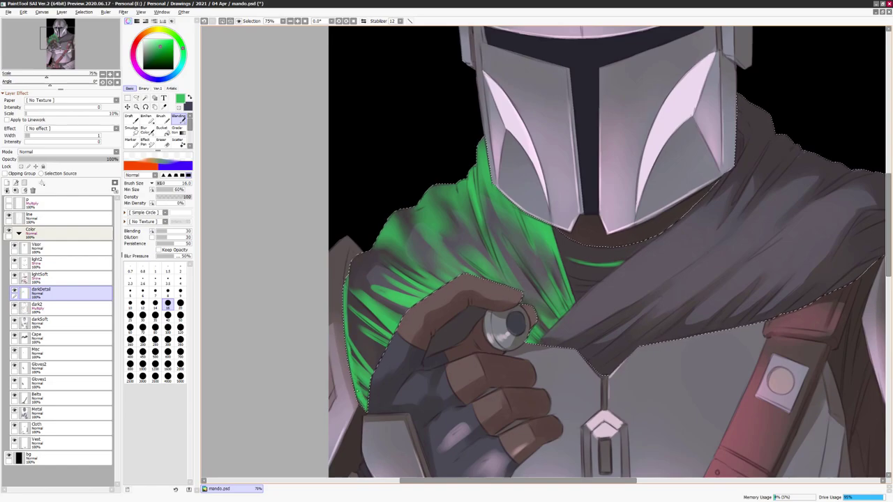
pyautogui.press('b')
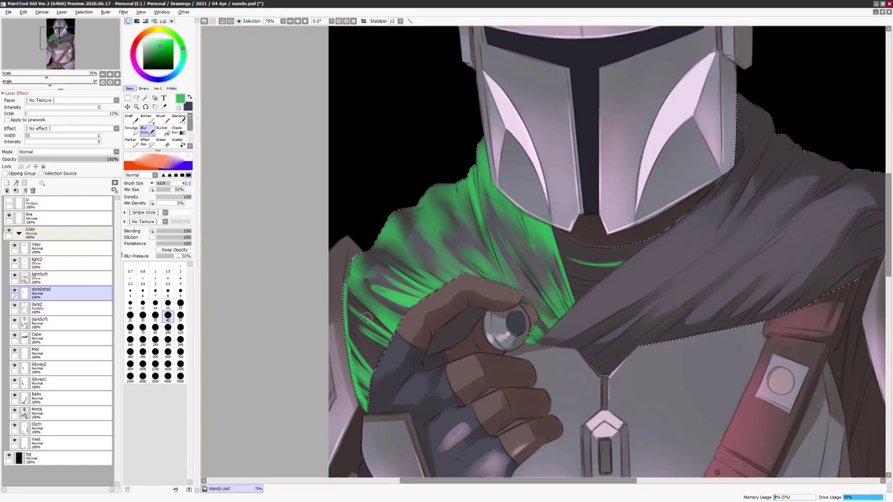
pyautogui.moveTo(384, 351); pyautogui.dragTo(350, 325)
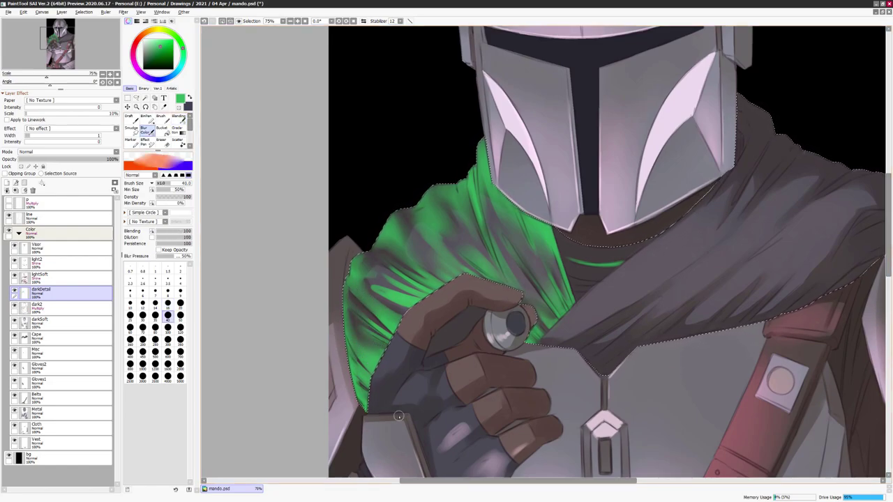
pyautogui.scroll(-3, 364, 277)
pyautogui.hotkey('ctrl', 'u')
pyautogui.moveTo(788, 116); pyautogui.dragTo(760, 141)
pyautogui.press('Escape')
# - Set the darkDetail layer to Multiply and turn its green cape shadows into a muted dark tone with Hue/Saturation
pyautogui.moveTo(41, 293); pyautogui.dragTo(45, 317)
pyautogui.scroll(1, 558, 321)
pyautogui.hotkey('ctrl', 'u')
pyautogui.moveTo(805, 117); pyautogui.dragTo(729, 129)
pyautogui.moveTo(788, 137); pyautogui.dragTo(814, 137)
pyautogui.moveTo(765, 117); pyautogui.dragTo(737, 117)
pyautogui.click(810, 159)
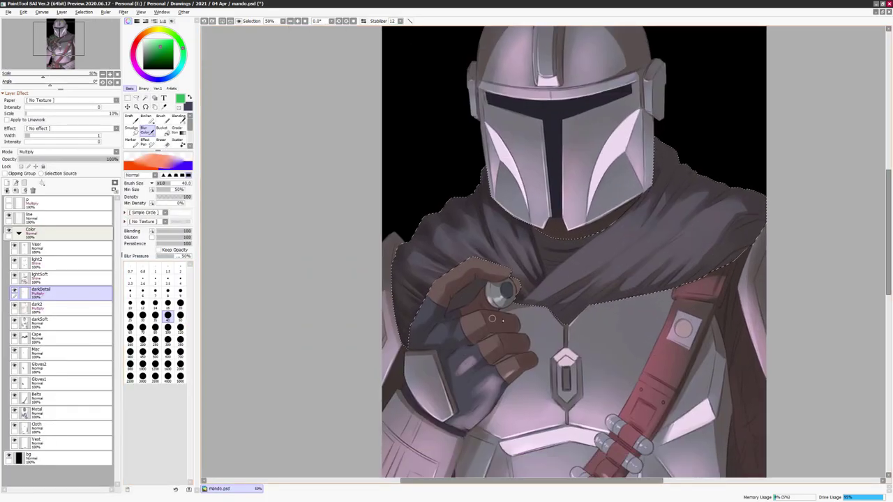
# - Paint the first pale grey folds on the cape beside the helmet on the darkDetail layer with the Blending brush
pyautogui.scroll(-1, 621, 300)
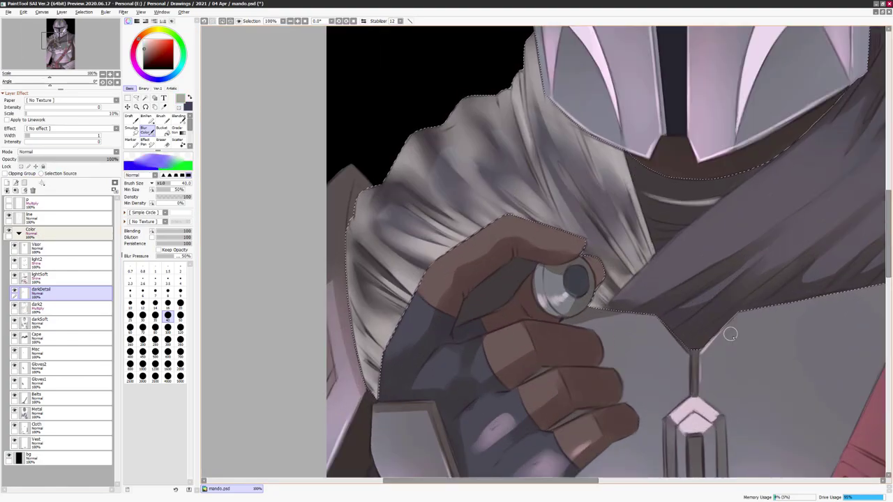
pyautogui.scroll(-3, 446, 279)
pyautogui.scroll(3, 572, 226)
pyautogui.press('e')
pyautogui.moveTo(572, 225); pyautogui.dragTo(578, 233)
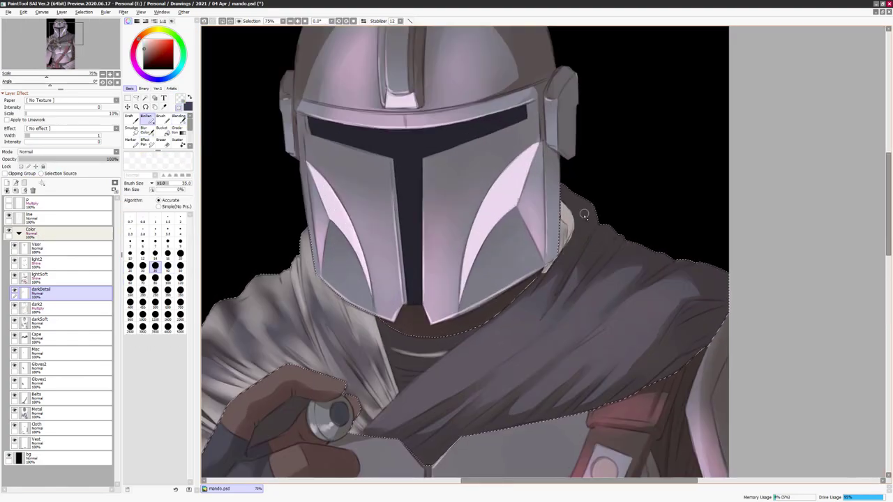
pyautogui.press('b')
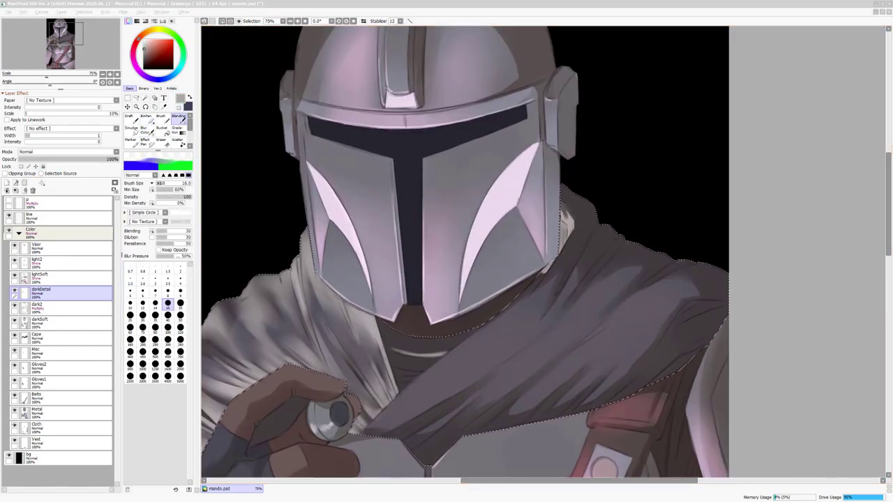
pyautogui.press('h')
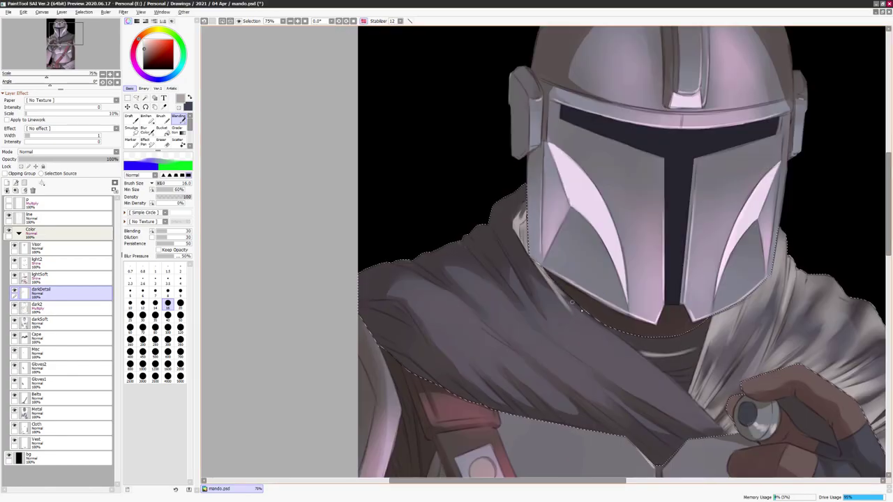
pyautogui.press('h')
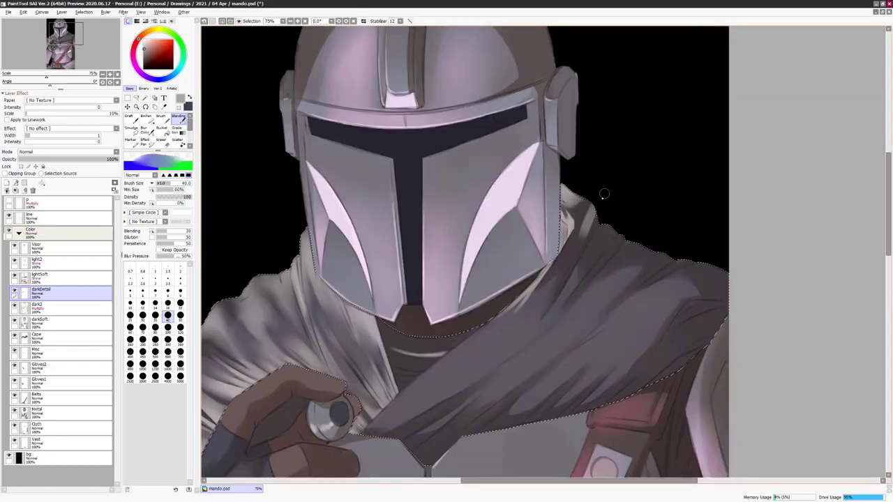
# - Extend the pale grey folds along the cape's collar below the helmet's edge with the Blending brush at sizes 16 and 35
pyautogui.press('h')
pyautogui.press('h')
pyautogui.press('h')
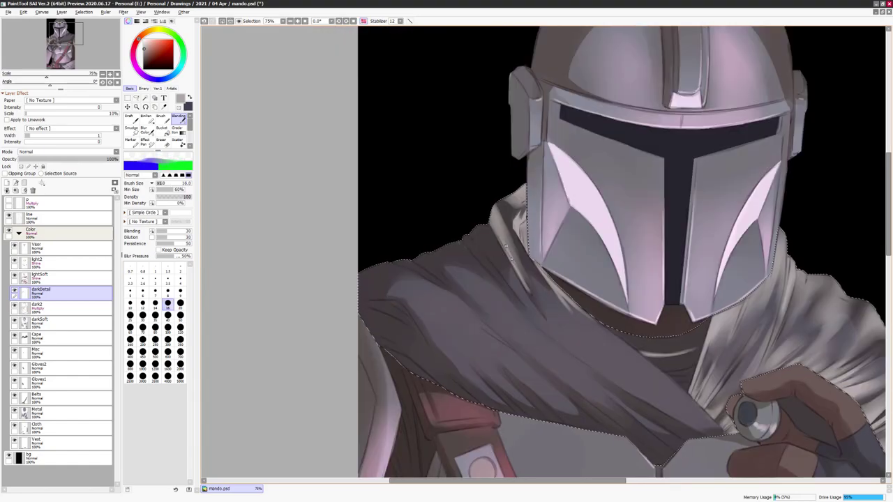
pyautogui.press(']')
pyautogui.press(']')
pyautogui.press(']')
pyautogui.press(']')
pyautogui.press('h')
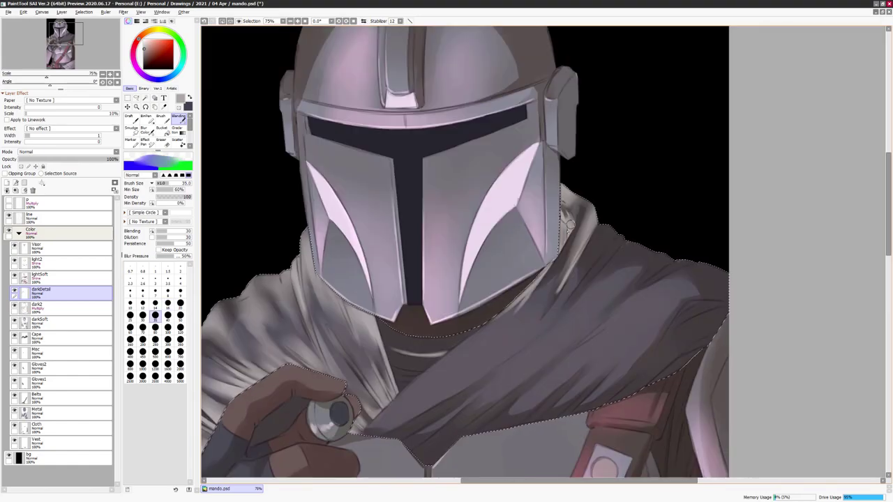
pyautogui.press('h')
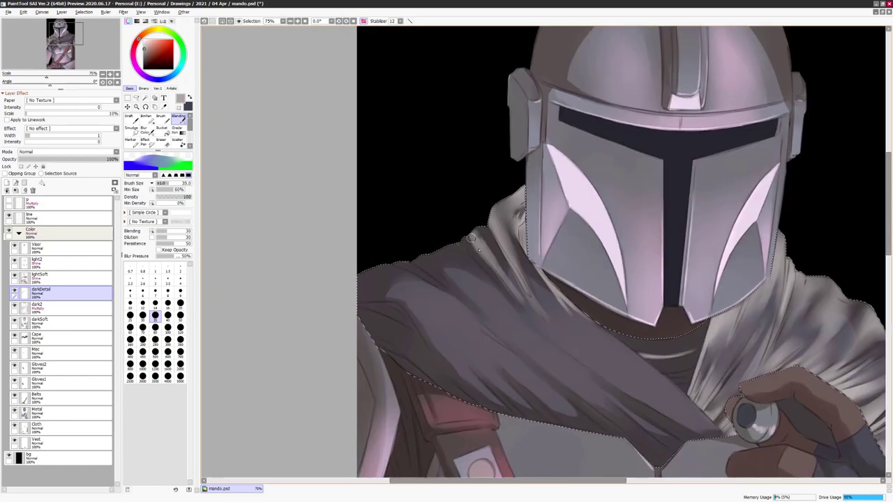
# - Paint pale grey folds across the cape's shoulder and down the drape over the chest at sizes up to 35
pyautogui.press('[')
pyautogui.press('[')
pyautogui.press('[')
pyautogui.press('[')
pyautogui.press('[')
pyautogui.press(']')
pyautogui.press(']')
pyautogui.press(']')
pyautogui.press(']')
pyautogui.press(']')
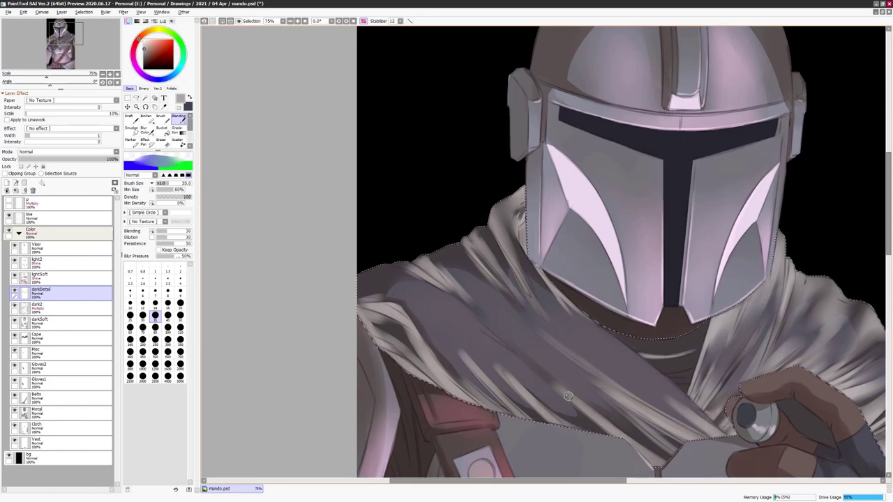
pyautogui.press(']')
# - Fill the remaining dark areas of the cape's drape with finer grey folds at Blending brush sizes 35 and 16
pyautogui.click(154, 315)
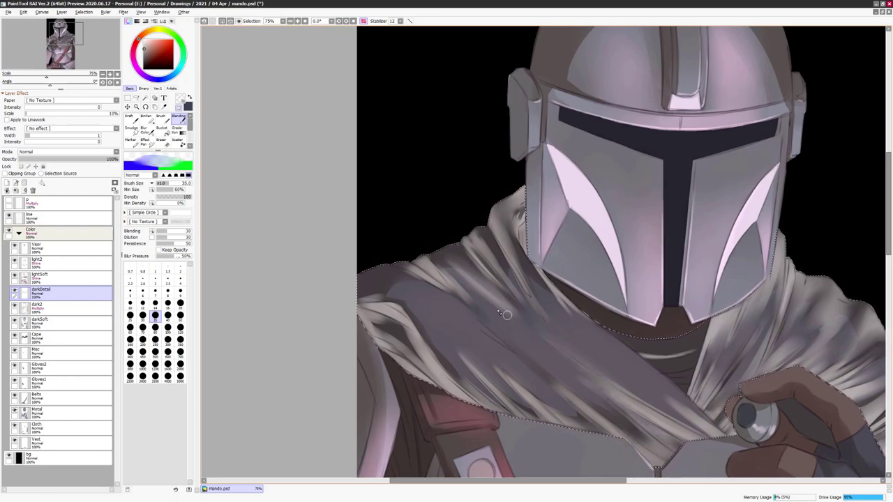
pyautogui.moveTo(377, 284)
pyautogui.mouseDown()
pyautogui.moveTo(355, 281)
pyautogui.moveTo(406, 294)
pyautogui.moveTo(419, 278)
pyautogui.moveTo(470, 289)
pyautogui.moveTo(418, 339)
pyautogui.mouseUp()
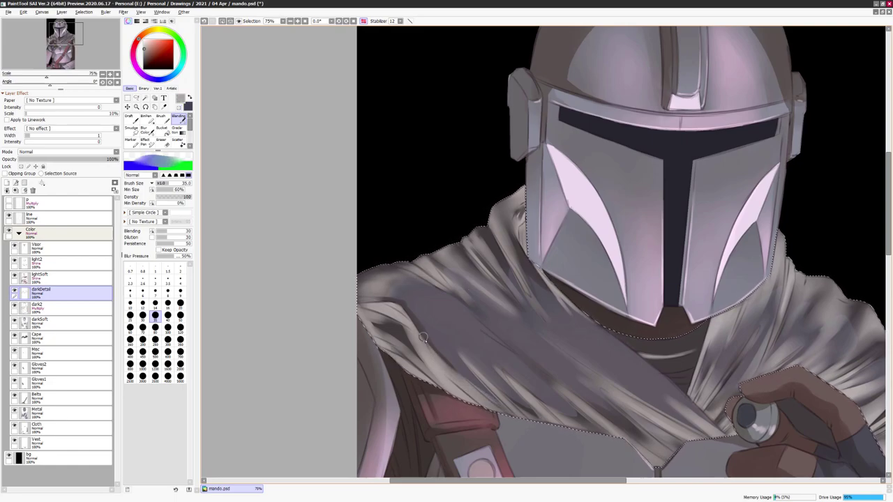
pyautogui.press('[')
pyautogui.press('[')
pyautogui.press('[')
pyautogui.press('[')
pyautogui.moveTo(392, 322)
pyautogui.mouseDown()
pyautogui.moveTo(425, 300)
pyautogui.moveTo(558, 355)
pyautogui.moveTo(543, 315)
pyautogui.mouseUp()
pyautogui.moveTo(634, 371); pyautogui.dragTo(652, 394)
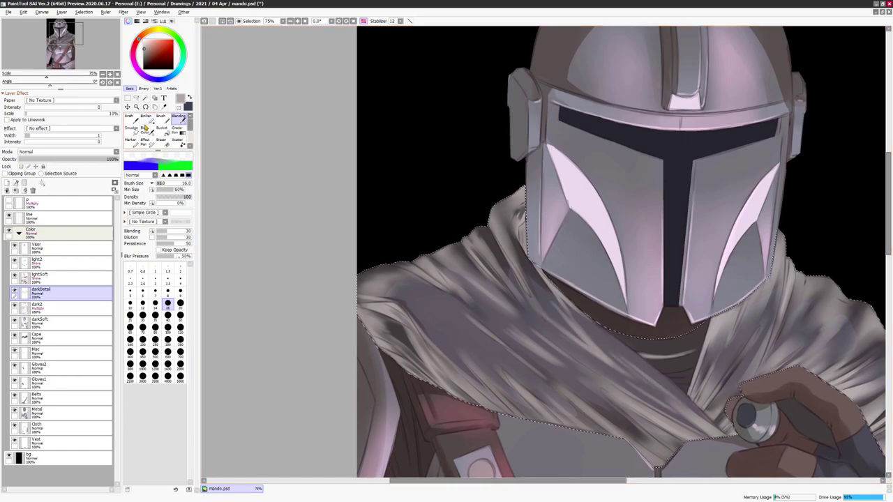
# - Soften the grey cape folds with the size 40 Blur brush and set the darkDetail layer to Multiply
pyautogui.press('b')
pyautogui.scroll(-4, 628, 328)
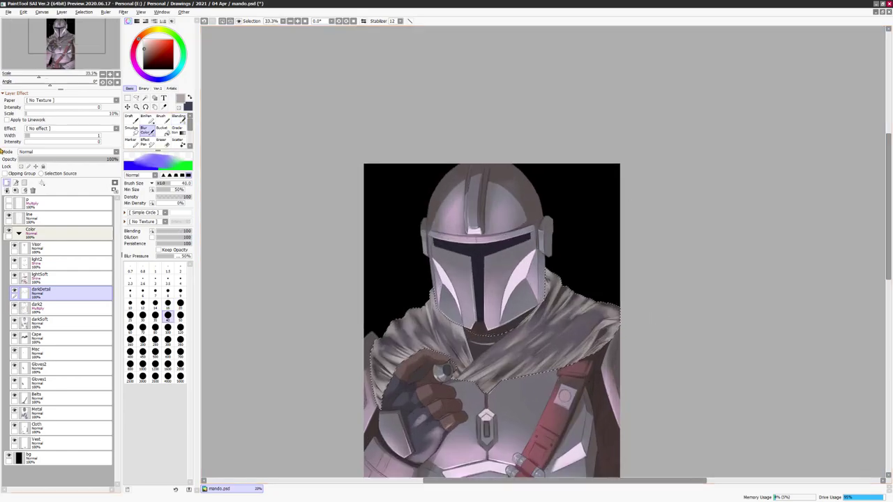
pyautogui.scroll(1, 520, 196)
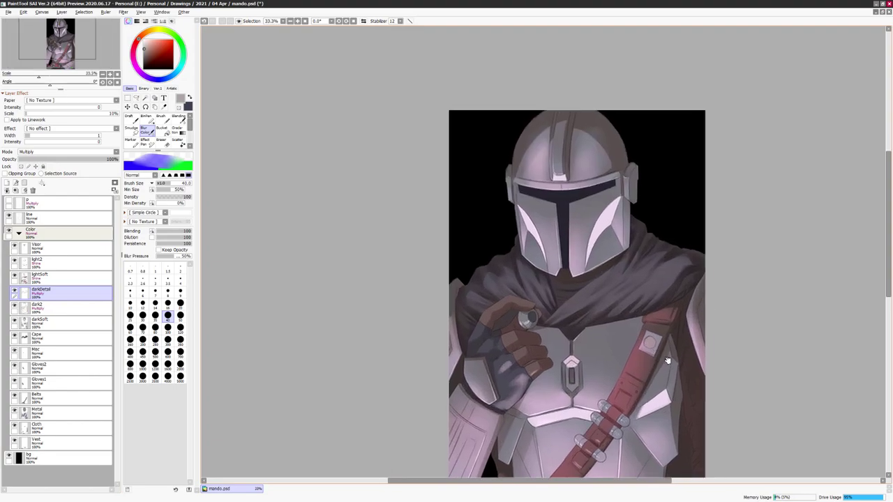
# - Add a Multiply layer above darkDetail and select the metal armour areas from the Metal layer
pyautogui.click(7, 189)
pyautogui.press('w')
pyautogui.click(520, 245)
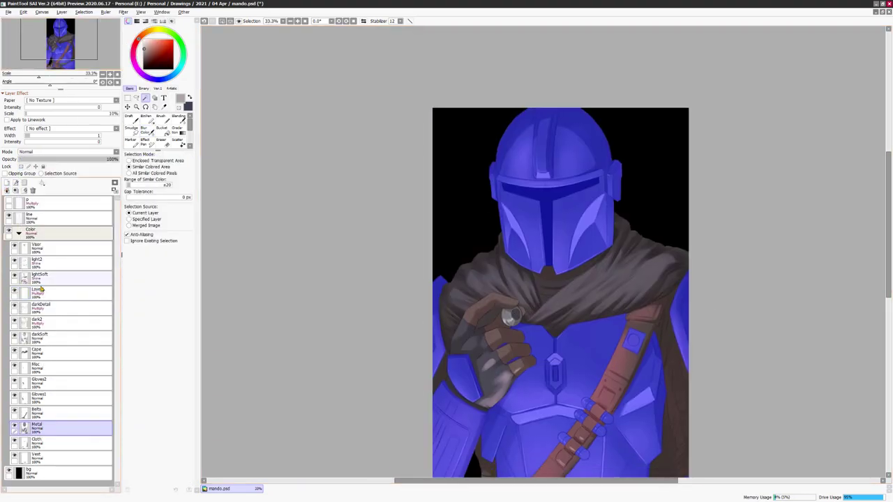
# - Paint grey texture on one of the helmet's cheek plates with the Blots&Noise brush and blur it at size 80
pyautogui.press('n')
pyautogui.scroll(3, 552, 169)
pyautogui.press('b')
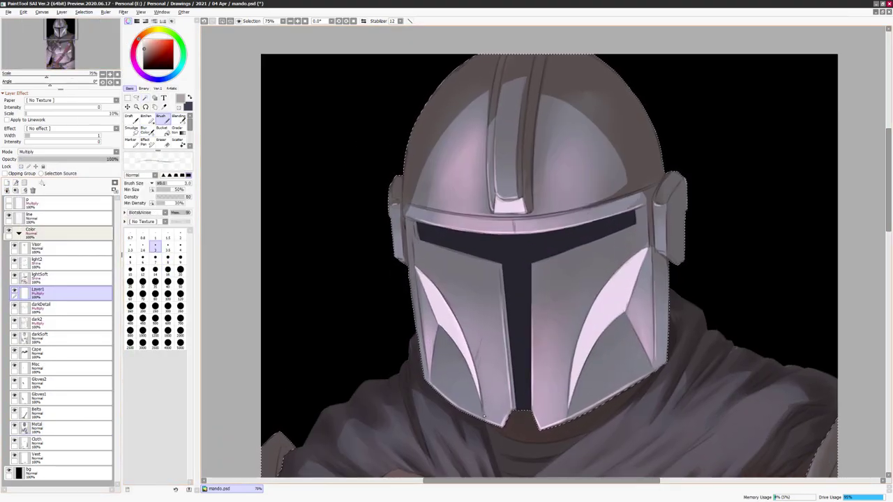
pyautogui.moveTo(561, 375); pyautogui.dragTo(571, 340)
pyautogui.moveTo(615, 300); pyautogui.dragTo(599, 330)
pyautogui.moveTo(570, 387)
pyautogui.mouseDown()
pyautogui.moveTo(562, 338)
pyautogui.moveTo(595, 294)
pyautogui.moveTo(574, 268)
pyautogui.moveTo(584, 260)
pyautogui.moveTo(591, 271)
pyautogui.moveTo(586, 242)
pyautogui.moveTo(605, 227)
pyautogui.moveTo(655, 236)
pyautogui.moveTo(658, 287)
pyautogui.moveTo(634, 314)
pyautogui.moveTo(646, 311)
pyautogui.moveTo(670, 270)
pyautogui.moveTo(546, 282)
pyautogui.moveTo(649, 323)
pyautogui.moveTo(593, 364)
pyautogui.moveTo(632, 284)
pyautogui.moveTo(655, 307)
pyautogui.moveTo(651, 250)
pyautogui.moveTo(655, 301)
pyautogui.moveTo(566, 230)
pyautogui.moveTo(557, 359)
pyautogui.moveTo(560, 254)
pyautogui.moveTo(565, 290)
pyautogui.moveTo(594, 219)
pyautogui.mouseUp()
pyautogui.press('b')
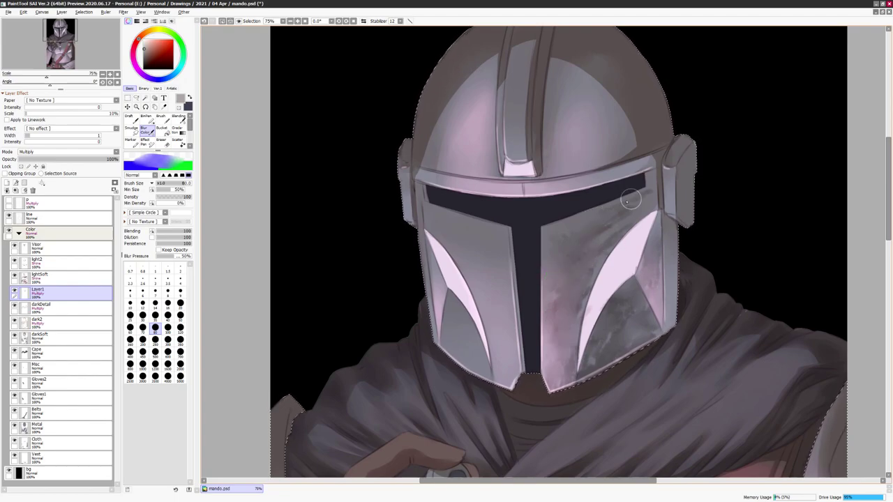
# - Paint size 40 blotchy texture on the helmet's other cheek plate and pale markings, and soften it with the Blur brush
pyautogui.scroll(-1, 777, 370)
pyautogui.press('b')
pyautogui.moveTo(461, 342)
pyautogui.mouseDown()
pyautogui.moveTo(516, 320)
pyautogui.moveTo(493, 287)
pyautogui.moveTo(479, 230)
pyautogui.moveTo(520, 379)
pyautogui.moveTo(459, 203)
pyautogui.moveTo(431, 239)
pyautogui.moveTo(493, 319)
pyautogui.moveTo(592, 288)
pyautogui.moveTo(630, 222)
pyautogui.moveTo(592, 367)
pyautogui.mouseUp()
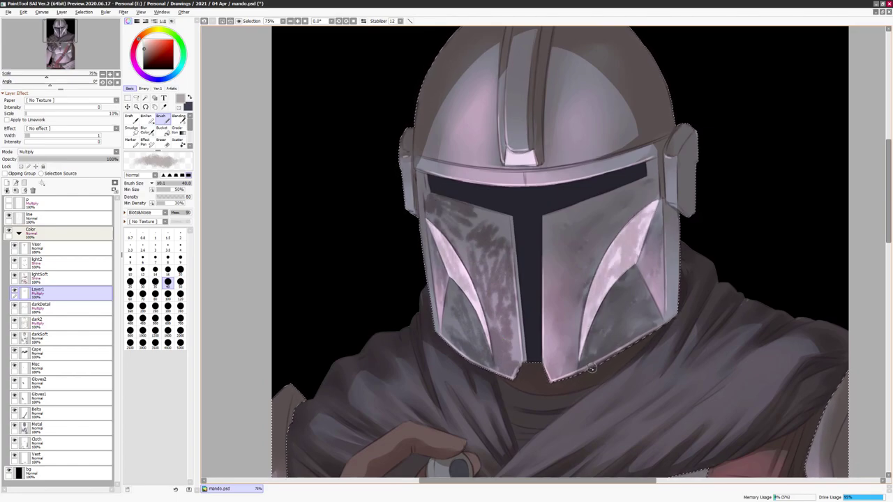
pyautogui.press('v')
pyautogui.moveTo(435, 206)
pyautogui.mouseDown()
pyautogui.moveTo(464, 216)
pyautogui.moveTo(513, 348)
pyautogui.moveTo(431, 202)
pyautogui.mouseUp()
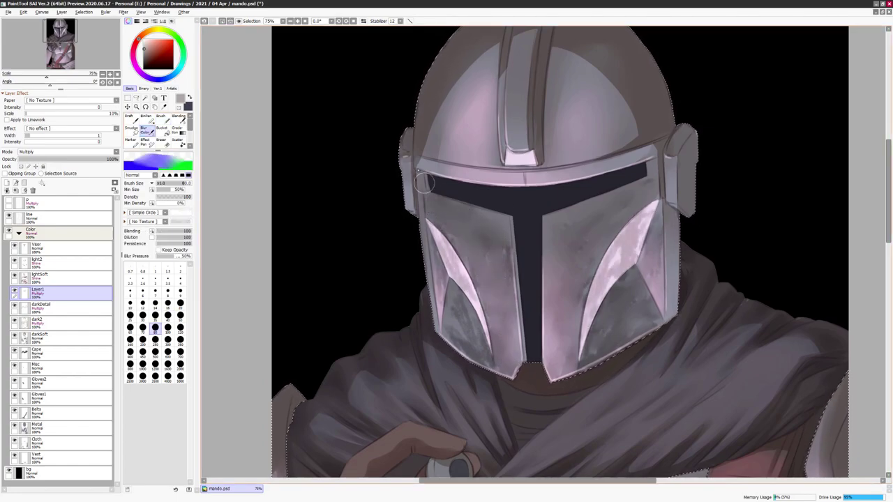
pyautogui.scroll(-2, 532, 305)
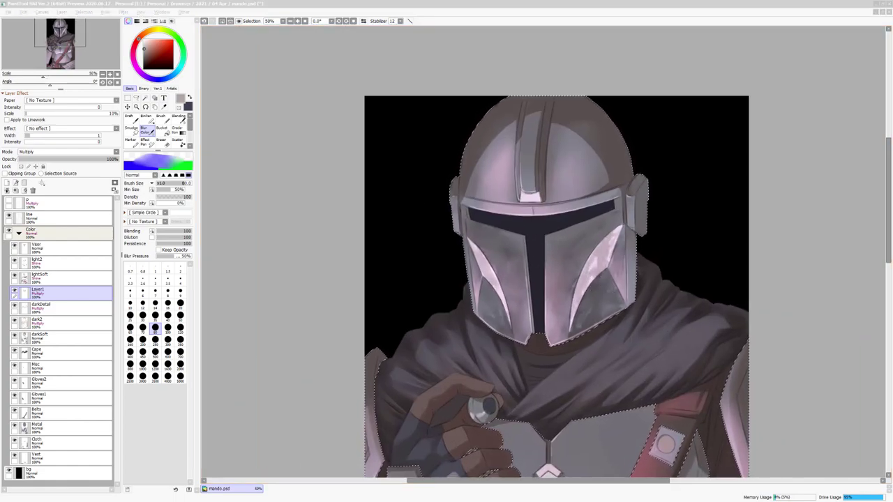
# - Paint blotchy texture over the helmet's dome and brow and soften it with the size 80 Blur brush
pyautogui.click(161, 117)
pyautogui.moveTo(600, 183)
pyautogui.mouseDown()
pyautogui.moveTo(565, 241)
pyautogui.moveTo(555, 225)
pyautogui.mouseUp()
pyautogui.moveTo(566, 182); pyautogui.dragTo(516, 148)
pyautogui.moveTo(524, 193); pyautogui.dragTo(518, 147)
pyautogui.moveTo(550, 247)
pyautogui.mouseDown()
pyautogui.moveTo(516, 210)
pyautogui.moveTo(510, 177)
pyautogui.mouseUp()
pyautogui.moveTo(484, 226); pyautogui.dragTo(481, 204)
pyautogui.press('v')
pyautogui.moveTo(481, 154)
pyautogui.mouseDown()
pyautogui.moveTo(435, 247)
pyautogui.moveTo(495, 272)
pyautogui.moveTo(516, 251)
pyautogui.moveTo(536, 195)
pyautogui.moveTo(522, 168)
pyautogui.moveTo(531, 178)
pyautogui.moveTo(538, 162)
pyautogui.moveTo(555, 193)
pyautogui.mouseUp()
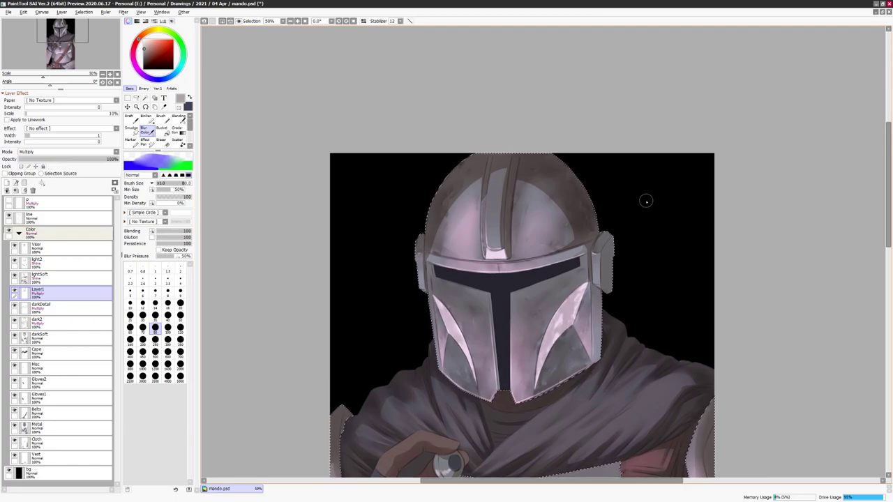
# - Hatch grey texture over the breastplate and its side plates with the size 40 Blots&Noise brush
pyautogui.scroll(-1, 703, 193)
pyautogui.scroll(-3, 703, 133)
pyautogui.press('b')
pyautogui.moveTo(553, 261)
pyautogui.mouseDown()
pyautogui.moveTo(533, 274)
pyautogui.moveTo(548, 257)
pyautogui.moveTo(555, 299)
pyautogui.moveTo(574, 264)
pyautogui.moveTo(565, 287)
pyautogui.moveTo(532, 268)
pyautogui.mouseUp()
pyautogui.moveTo(492, 307)
pyautogui.mouseDown()
pyautogui.moveTo(470, 342)
pyautogui.moveTo(494, 333)
pyautogui.mouseUp()
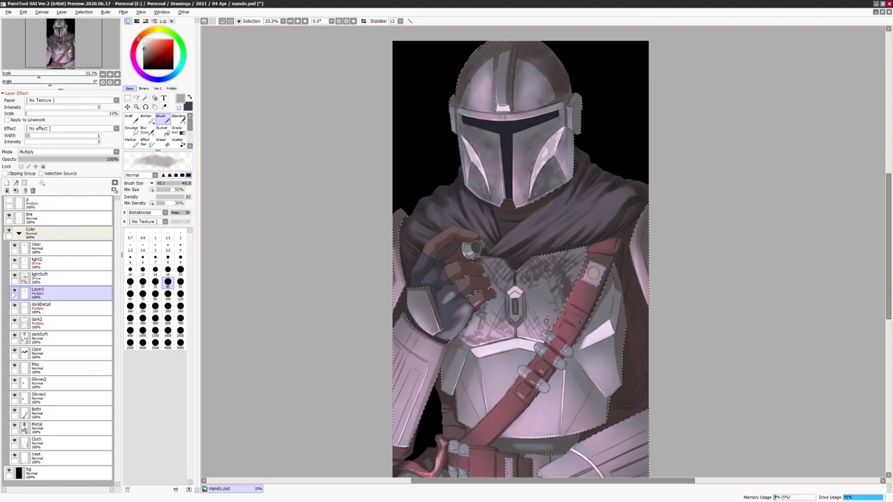
pyautogui.moveTo(621, 349); pyautogui.dragTo(608, 333)
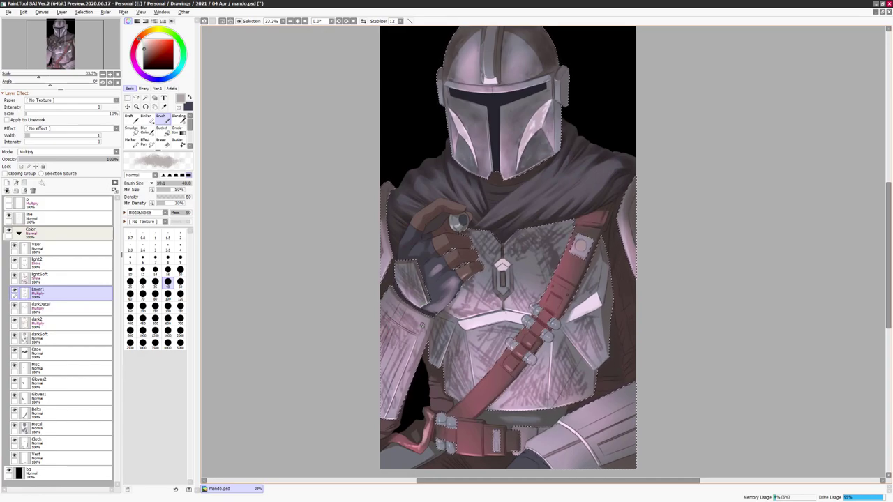
# - Rename the darkDetail layer to darkTexture
pyautogui.doubleClick(63, 305)
pyautogui.click(62, 305)
pyautogui.hotkey('ctrl', 'shift', 'n')
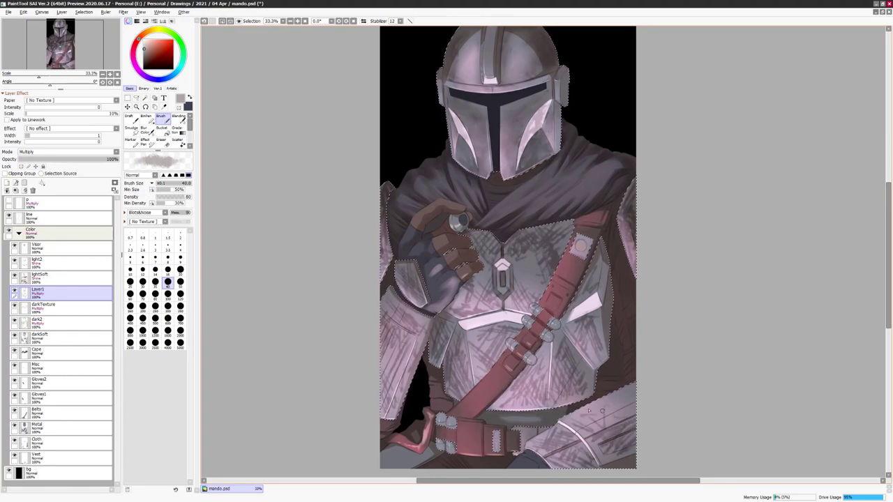
# - Soften the hatched texture on the breastplate, arm and thigh armour with the size 80 Blur brush
pyautogui.press('v')
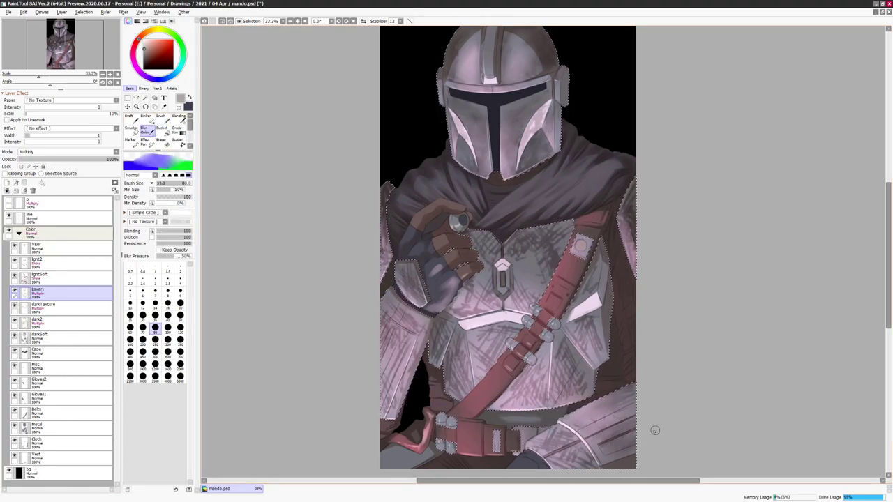
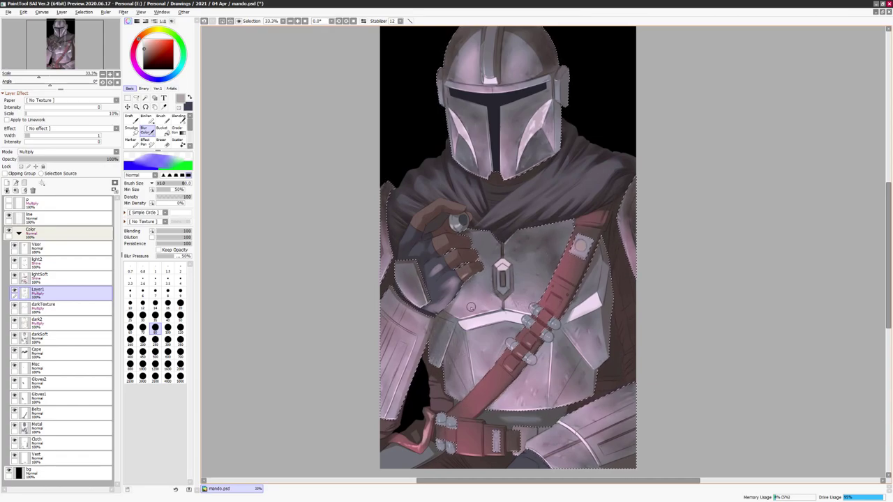
pyautogui.scroll(1, 637, 323)
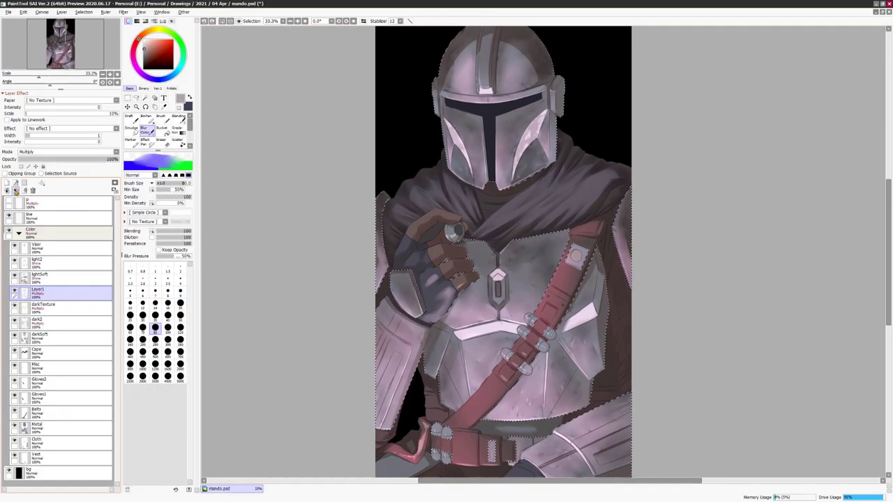
# - Merge the armour texture layer down into darkTexture and clear the selection
pyautogui.click(740, 145)
pyautogui.moveTo(789, 117); pyautogui.dragTo(807, 137)
pyautogui.click(811, 159)
pyautogui.hotkey('ctrl', 'd')
pyautogui.scroll(-1, 715, 197)
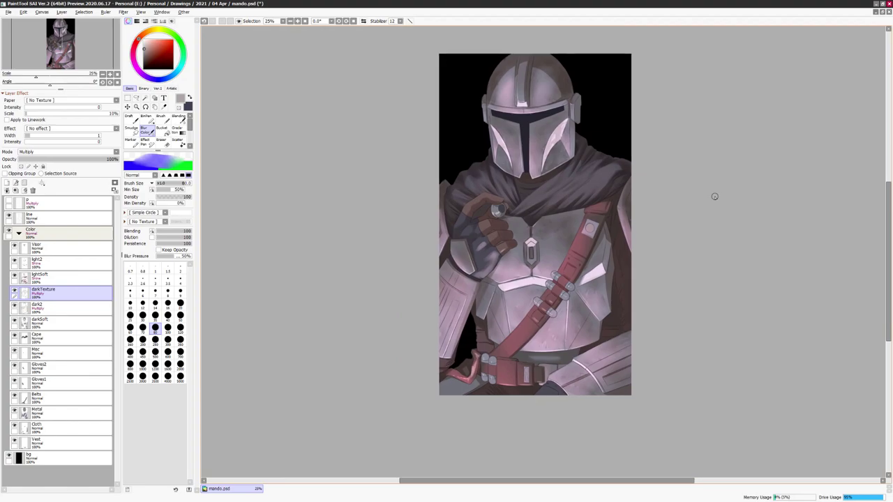
# - Select the belt areas from the Belts layer and mute their red tint on the lightSoft layer with Hue/Saturation
pyautogui.scroll(1, 714, 196)
pyautogui.click(42, 394)
pyautogui.click(42, 292)
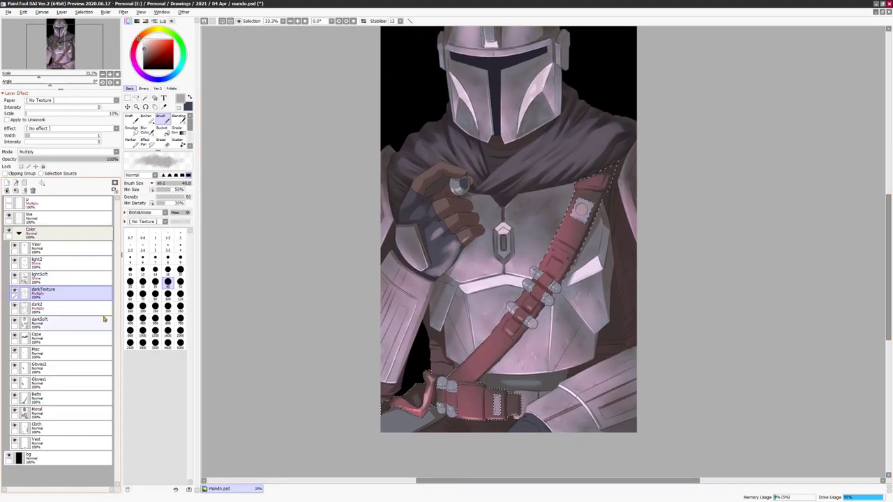
pyautogui.hotkey('ctrl', '+')
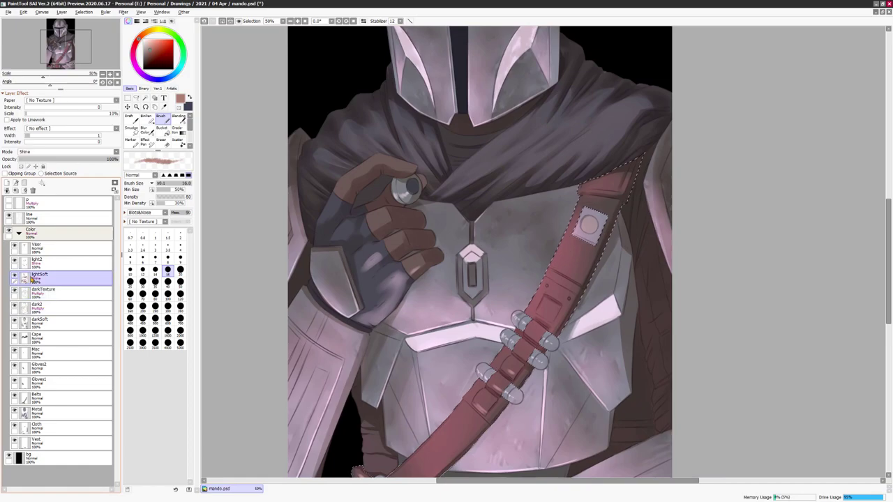
pyautogui.hotkey('ctrl', 'u')
pyautogui.press('Return')
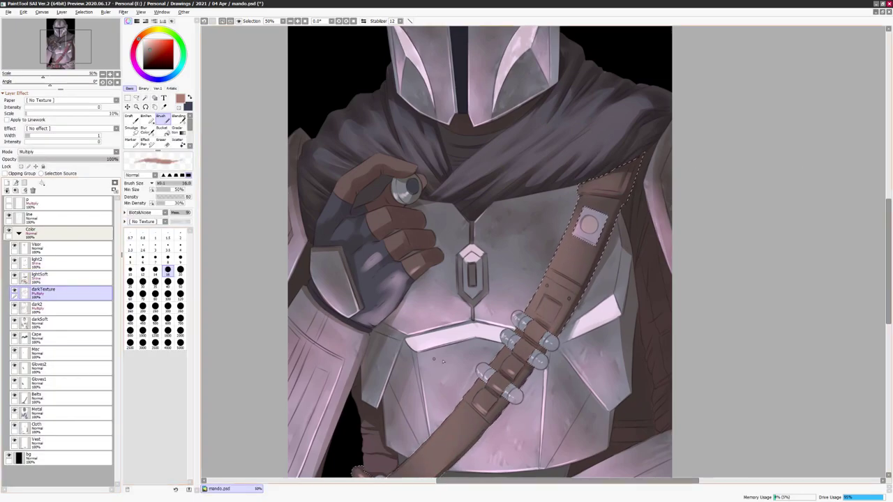
# - Paint reddish-brown blotchy texture on the waist belt pouches on darkTexture with the Blots&Noise brush at sizes 80 to 300
pyautogui.moveTo(241, 329); pyautogui.dragTo(294, 215)
pyautogui.click(167, 292)
pyautogui.click(155, 293)
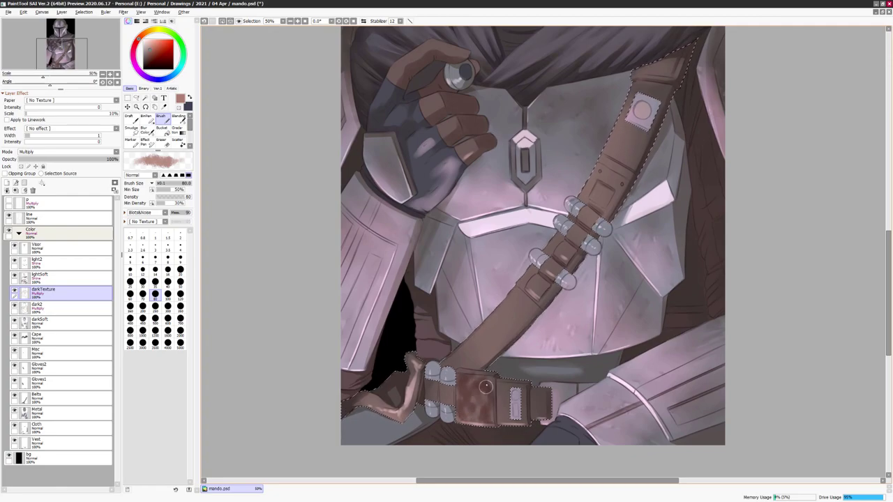
pyautogui.press(']')
pyautogui.press(']')
pyautogui.press(']')
pyautogui.press(']')
pyautogui.press(']')
pyautogui.press(']')
pyautogui.moveTo(481, 412); pyautogui.dragTo(480, 376)
pyautogui.keyDown('alt'); pyautogui.click(513, 403); pyautogui.keyUp('alt')
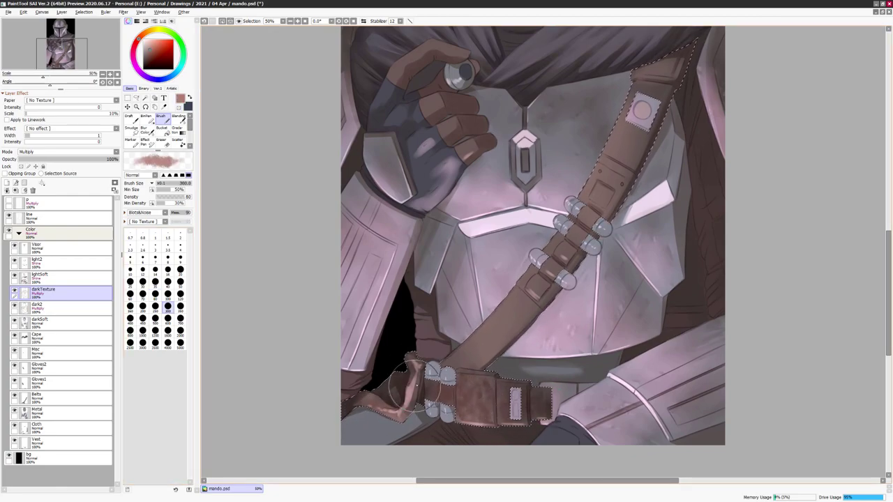
# - Continue the size 300 reddish-brown texture along the diagonal chest strap
pyautogui.scroll(3, 533, 281)
pyautogui.hscroll(3, 533, 281)
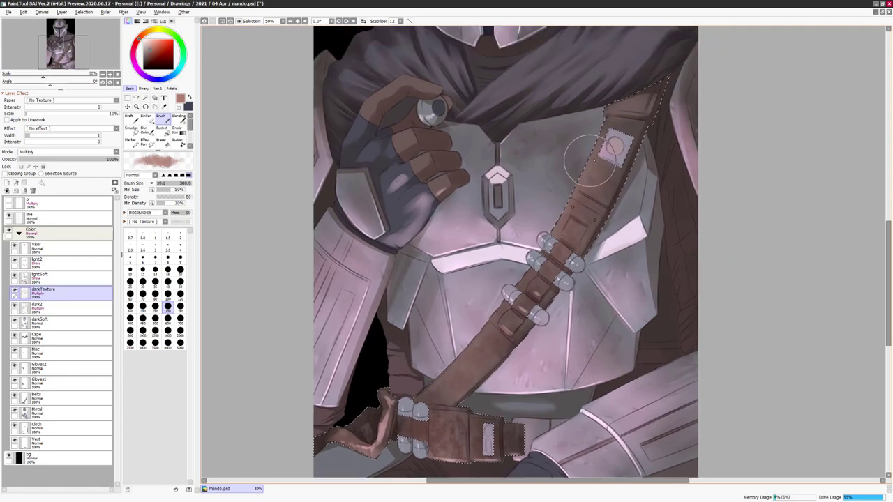
pyautogui.hscroll(2, 562, 233)
pyautogui.hscroll(-4, 562, 234)
pyautogui.scroll(-2, 561, 234)
pyautogui.hotkey('ctrl', 'u')
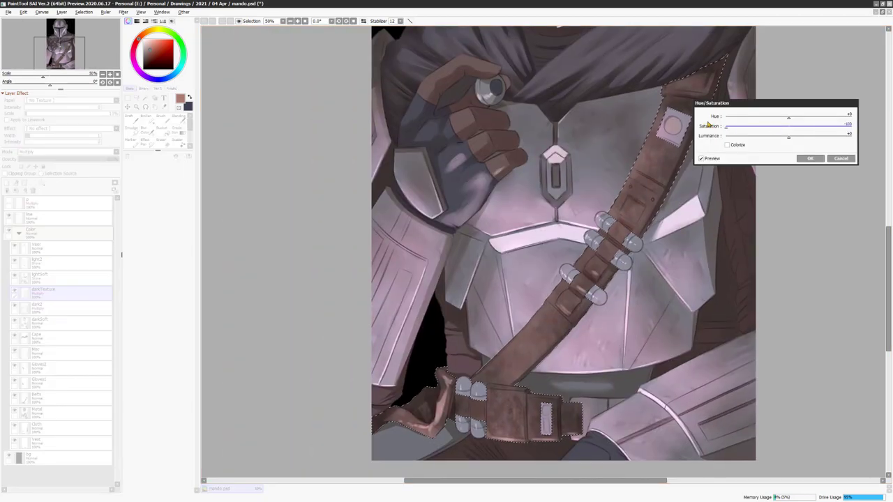
pyautogui.press('Escape')
pyautogui.scroll(-3, 806, 159)
pyautogui.scroll(1, 522, 130)
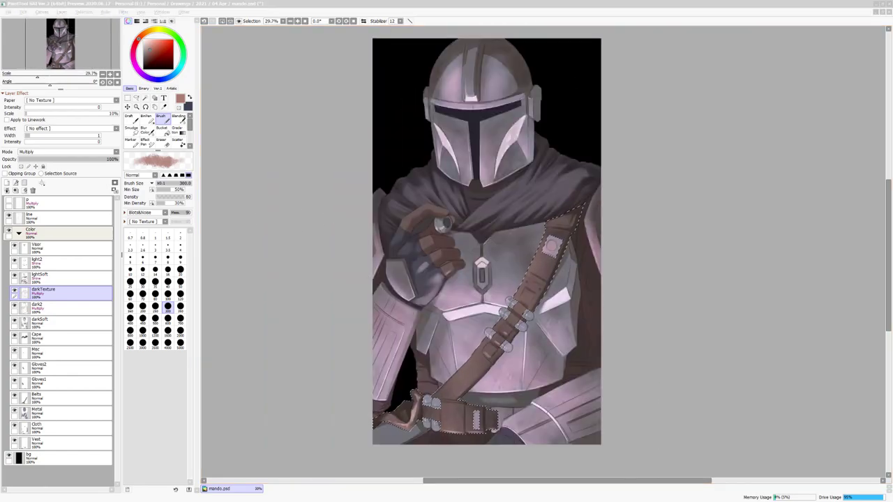
pyautogui.hscroll(-3, 664, 269)
pyautogui.scroll(-2, 663, 269)
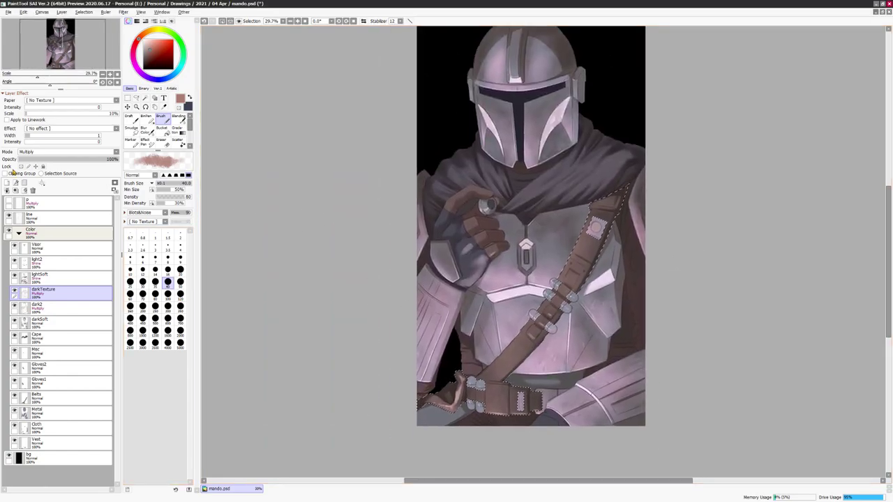
# - Add a Multiply layer above darkTexture and paint reddish-brown texture on the waist belt with the size 40 Blots&Noise brush, softened with Blur
pyautogui.click(42, 151)
pyautogui.click(27, 168)
pyautogui.scroll(2, 555, 342)
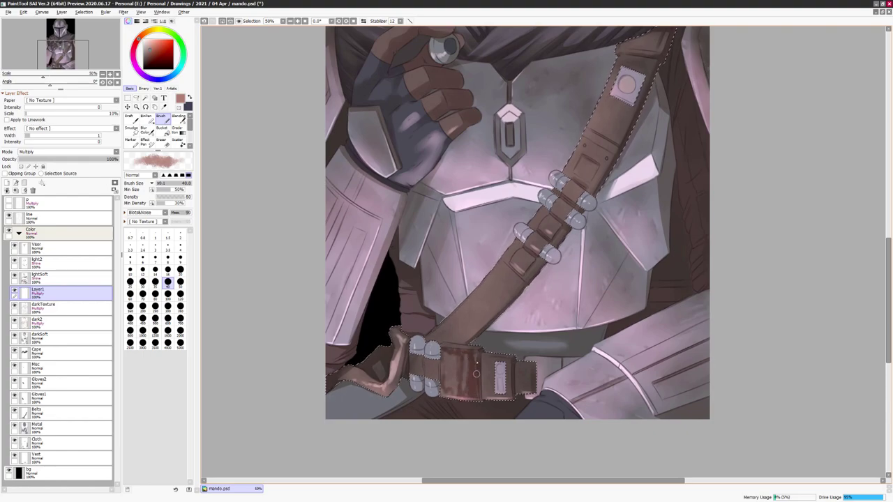
pyautogui.press('r')
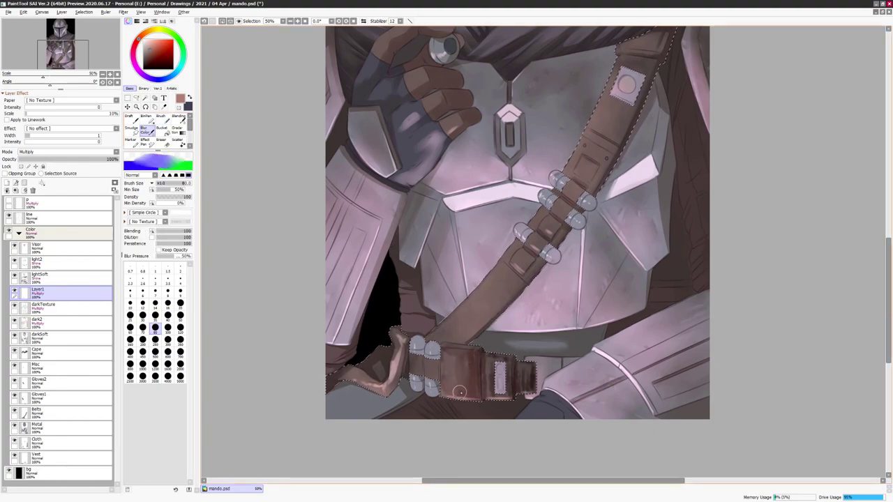
pyautogui.press('b')
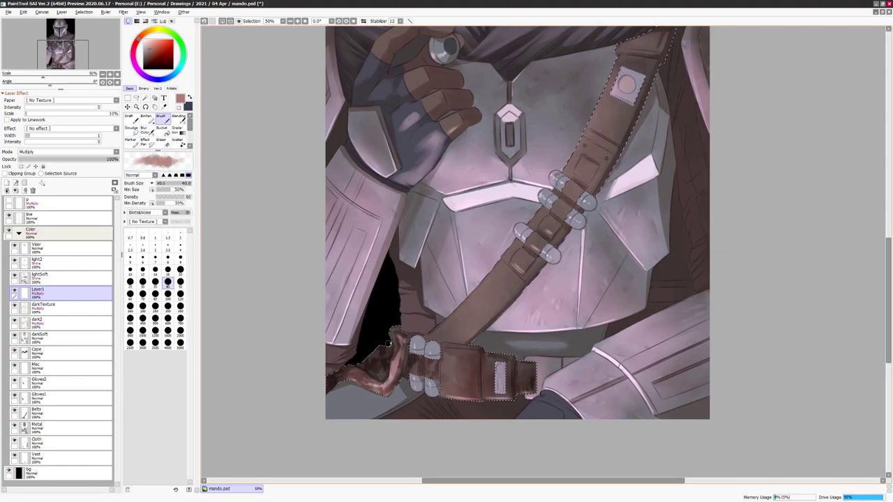
pyautogui.press('r')
# - Extend the reddish-brown Blots&Noise texture at size 40 up the diagonal chest strap and soften it with Blur
pyautogui.press('b')
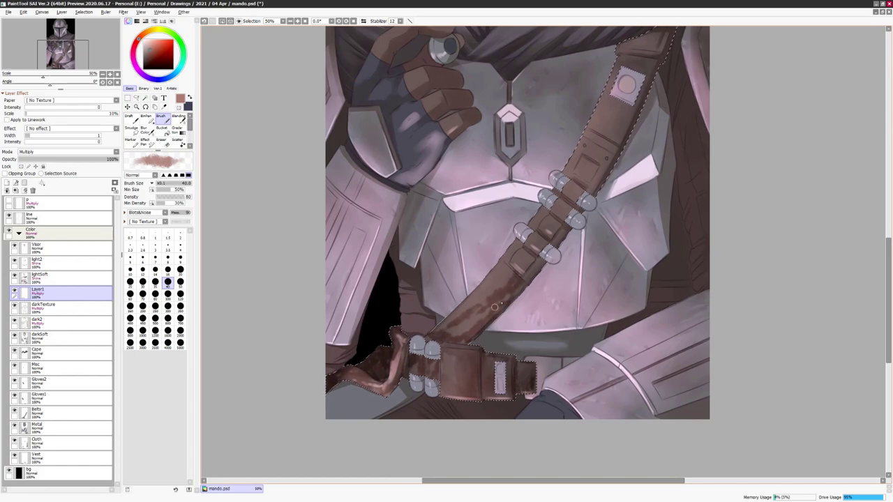
pyautogui.press('r')
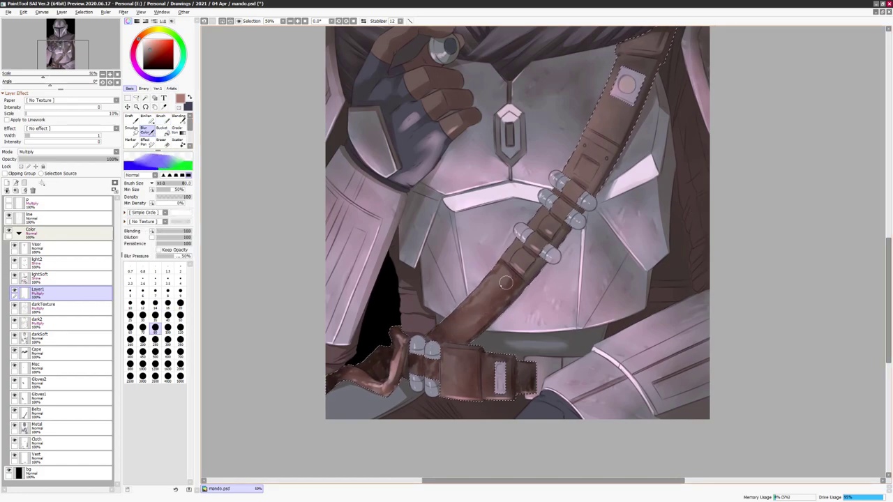
pyautogui.press('b')
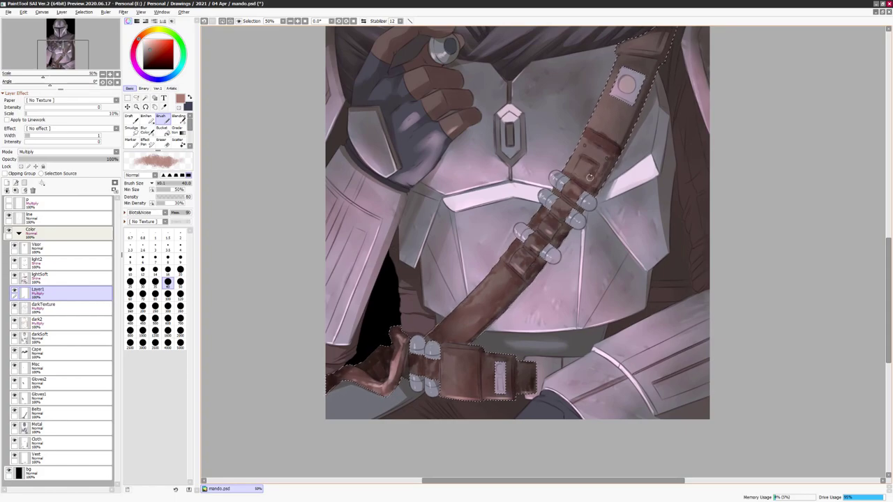
pyautogui.scroll(2, 594, 176)
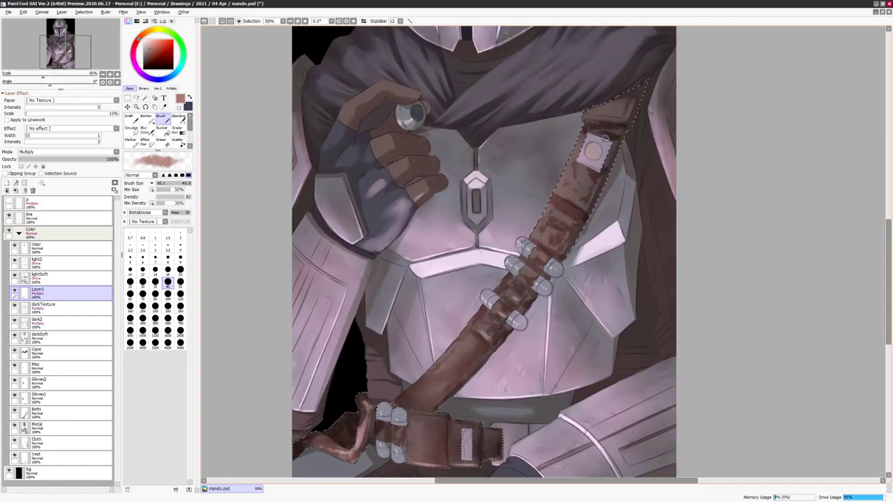
pyautogui.press('r')
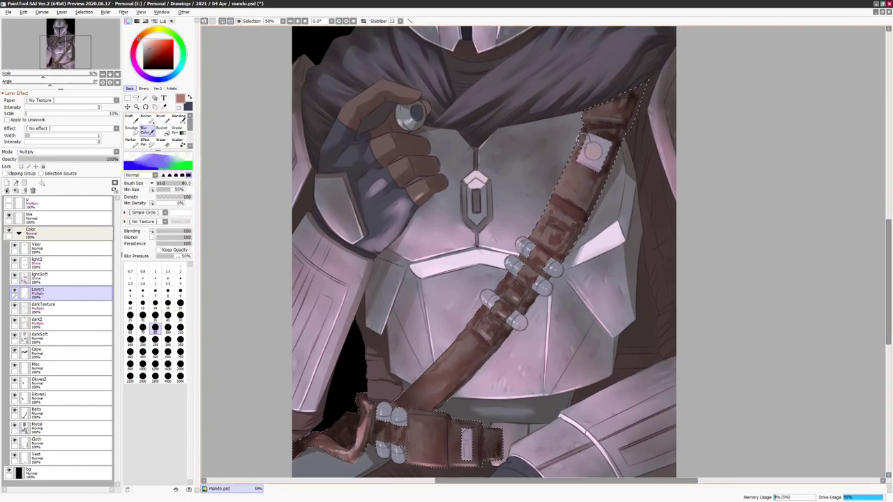
# - Reduce the saturation of the new belt texture layer with Hue/Saturation
pyautogui.scroll(-2, 406, 329)
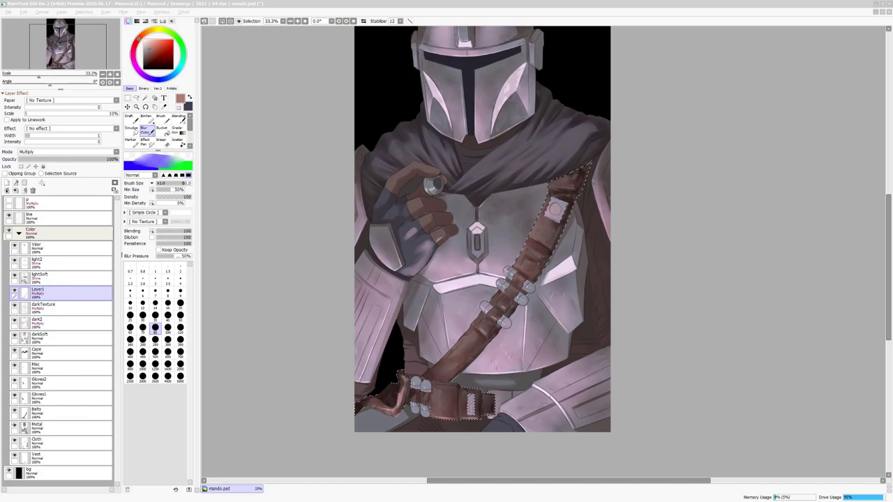
pyautogui.scroll(-2, 638, 319)
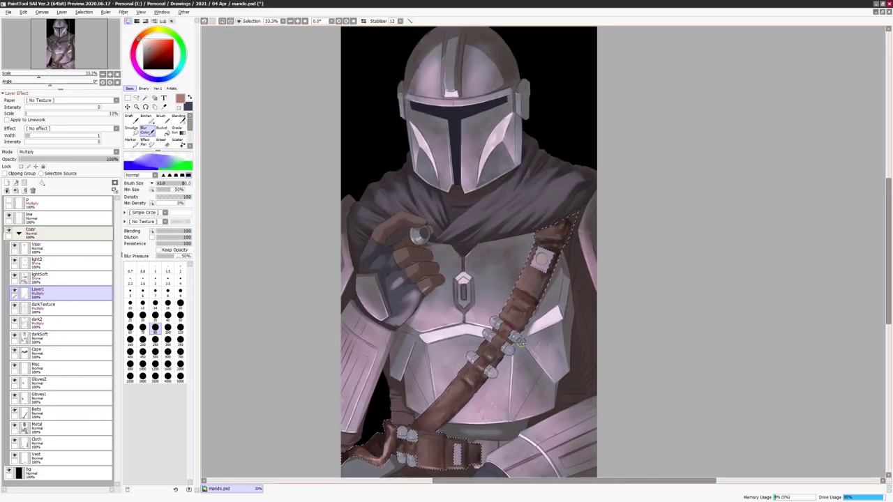
pyautogui.hotkey('ctrl', 'u')
pyautogui.moveTo(802, 127); pyautogui.dragTo(746, 127)
pyautogui.moveTo(808, 136); pyautogui.dragTo(789, 127)
pyautogui.click(810, 158)
# - Shift the Belts layer's base colour towards a deeper red with Hue/Saturation
pyautogui.click(36, 411)
pyautogui.hotkey('ctrl', 'u')
pyautogui.click(810, 158)
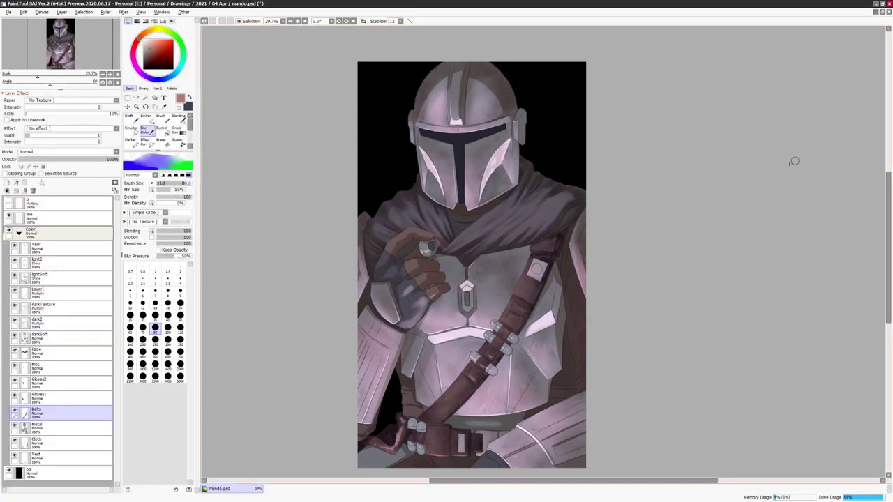
# - Merge the belt texture layer into darkTexture, then shift the hue of the selected belt shading with Hue/Saturation and clear the selection
pyautogui.click(42, 293)
pyautogui.click(16, 190)
pyautogui.keyDown('ctrl'); pyautogui.click(36, 395); pyautogui.keyUp('ctrl')
pyautogui.click(39, 321)
pyautogui.hotkey('ctrl', 'u')
pyautogui.moveTo(797, 116)
pyautogui.mouseDown()
pyautogui.moveTo(767, 116)
pyautogui.moveTo(788, 116)
pyautogui.mouseUp()
pyautogui.click(809, 158)
pyautogui.hotkey('ctrl', 'd')
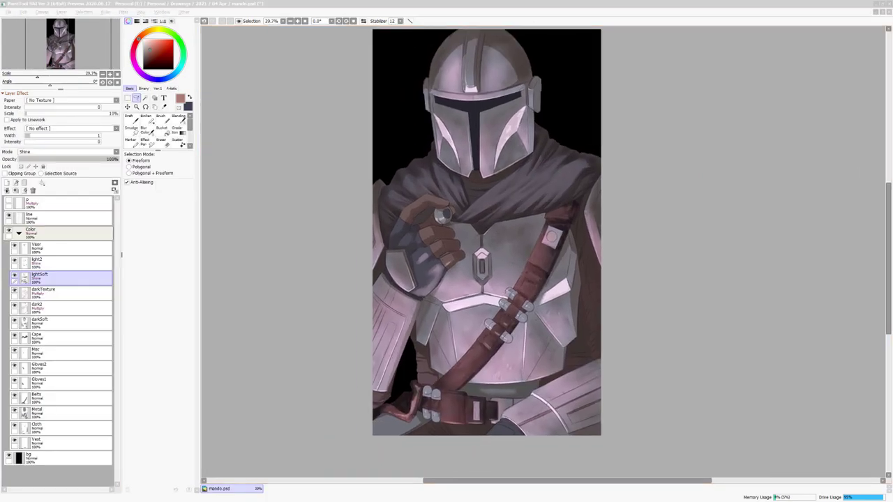
# - Select the vest areas by selecting the empty area of the Vest layer and inverting the selection
pyautogui.scroll(-1, 574, 189)
pyautogui.click(37, 440)
pyautogui.click(83, 12)
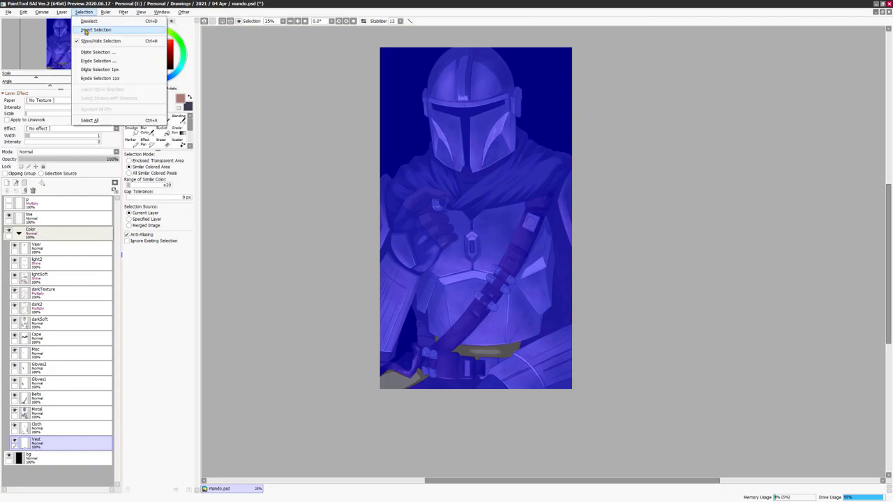
pyautogui.click(84, 29)
# - Paint and soften blotchy dark texture inside the selected vest areas on darkTexture
pyautogui.scroll(1, 355, 295)
pyautogui.click(41, 291)
pyautogui.click(178, 119)
pyautogui.click(168, 315)
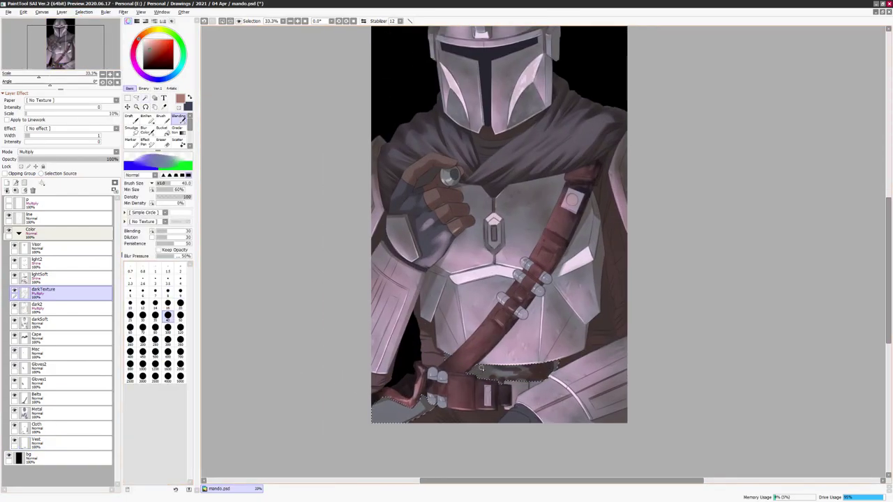
pyautogui.press('b')
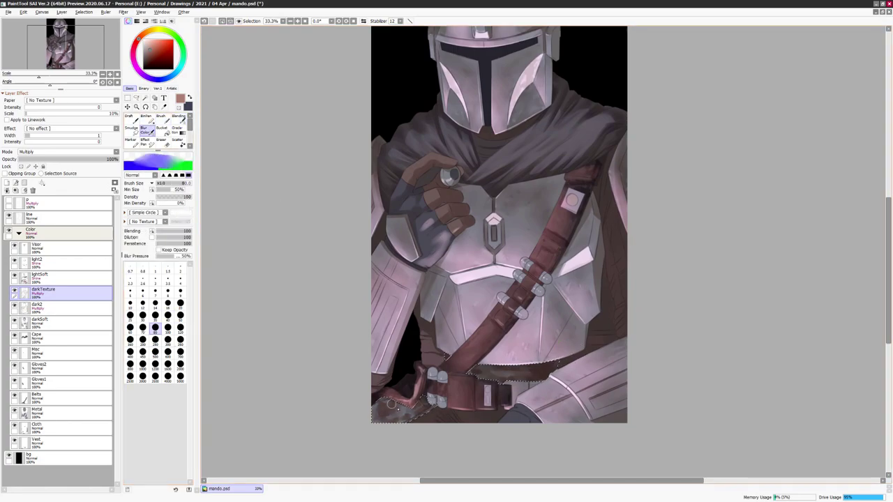
# - Shift the hue and lower the saturation of the vest texture with Hue/Saturation
pyautogui.hotkey('ctrl', 'u')
pyautogui.moveTo(756, 124); pyautogui.dragTo(696, 127)
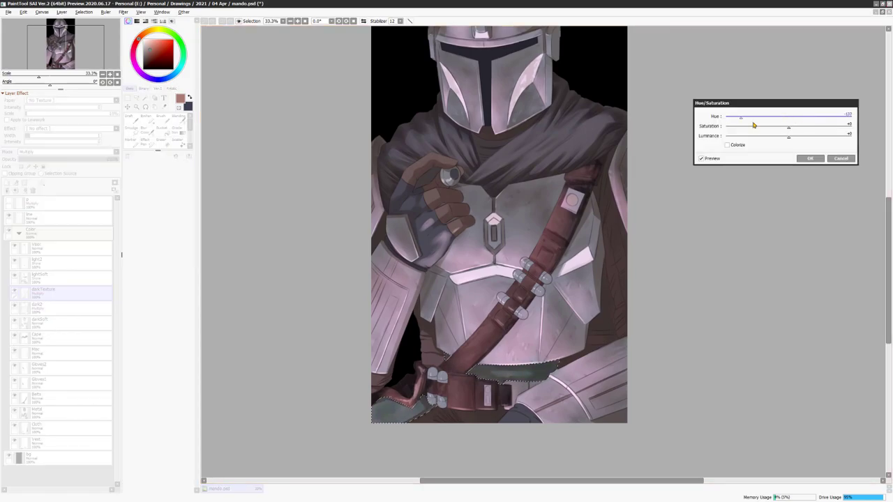
pyautogui.click(810, 158)
# - Adjust the Vest layer's base colour with Hue/Saturation to saturation +26 and luminance -21
pyautogui.click(16, 308)
pyautogui.scroll(2, 542, 251)
pyautogui.scroll(-1, 542, 252)
pyautogui.moveTo(783, 136); pyautogui.dragTo(774, 141)
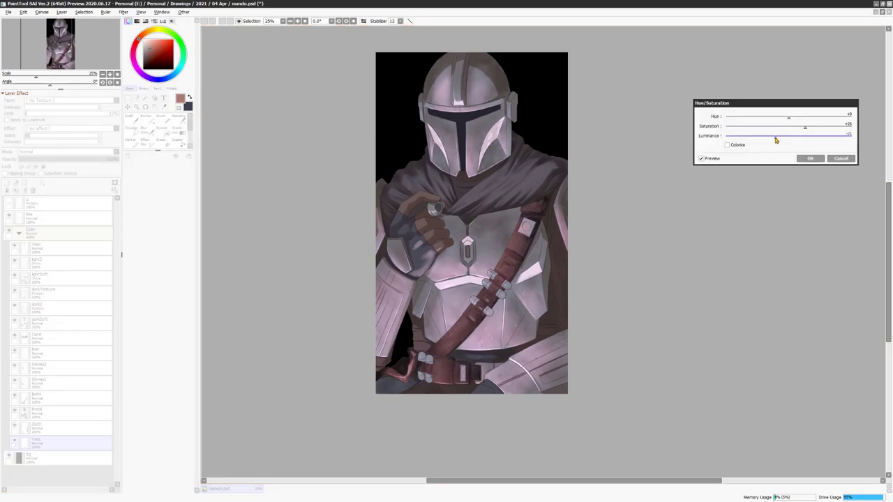
pyautogui.click(809, 159)
# - Add a Multiply layer above darkTexture and paint grey blotchy texture across the selected cape with the Blots&Noise brush at size 250
pyautogui.scroll(1, 572, 301)
pyautogui.click(52, 305)
pyautogui.click(574, 343)
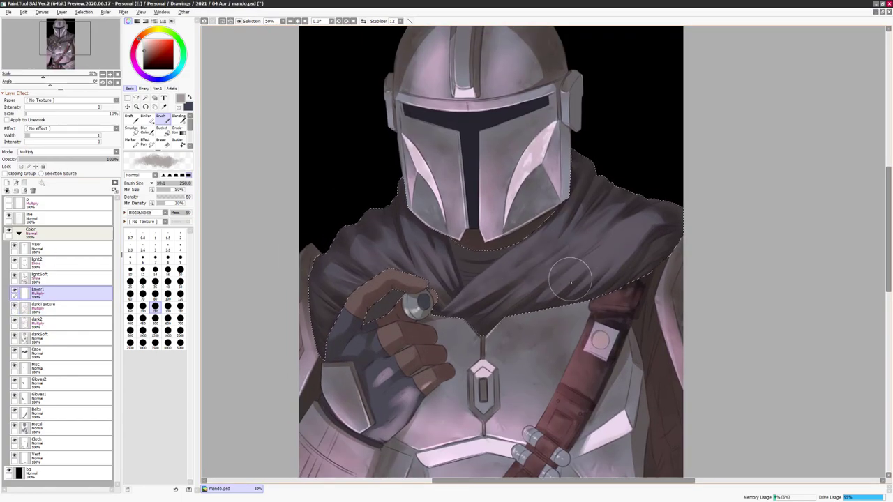
pyautogui.moveTo(570, 281); pyautogui.dragTo(596, 224)
pyautogui.moveTo(565, 289)
pyautogui.mouseDown()
pyautogui.moveTo(452, 312)
pyautogui.moveTo(662, 209)
pyautogui.moveTo(432, 251)
pyautogui.mouseUp()
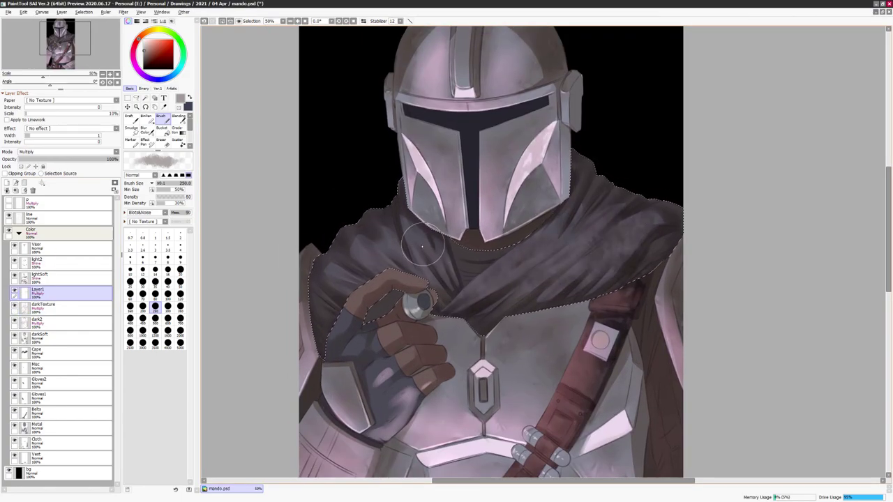
pyautogui.moveTo(332, 268); pyautogui.dragTo(307, 276)
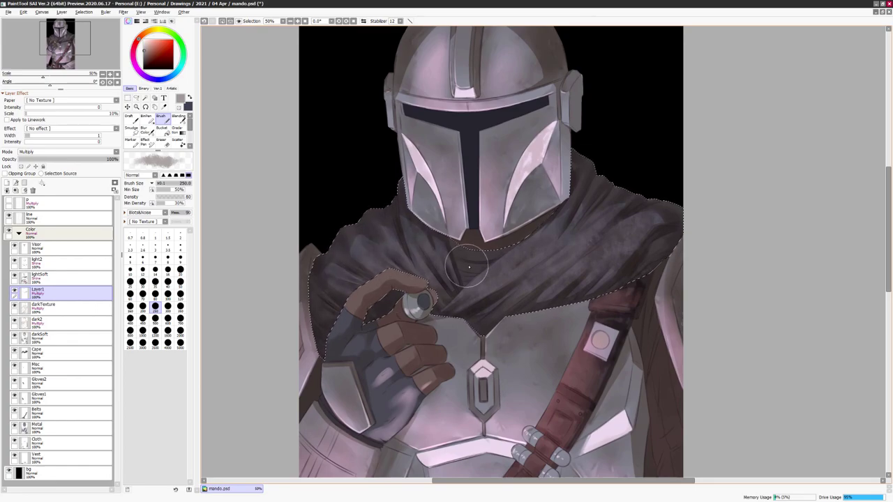
# - Adjust the cape texture's tone with Hue/Saturation
pyautogui.scroll(-2, 744, 151)
pyautogui.scroll(2, 692, 207)
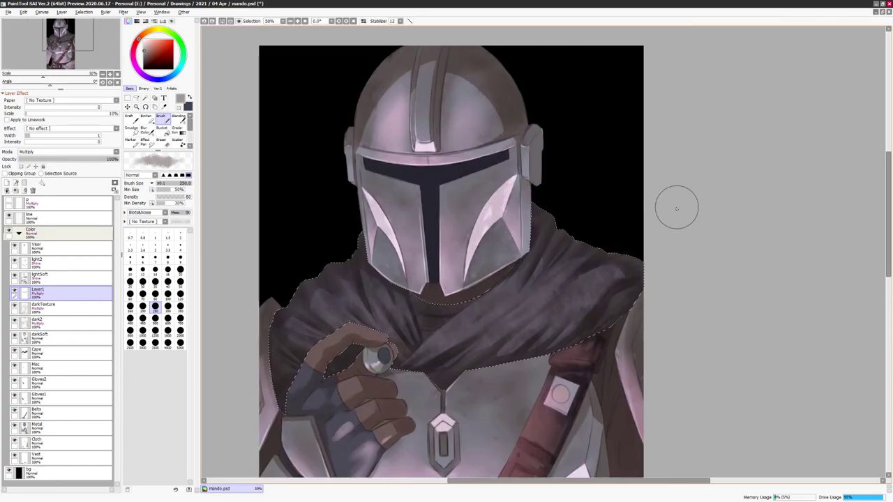
pyautogui.hotkey('ctrl', 'u')
pyautogui.click(810, 159)
# - Blend the cape texture into the folds around the neck with the Blending brush at size 40
pyautogui.scroll(-1, 641, 260)
pyautogui.scroll(1, 543, 295)
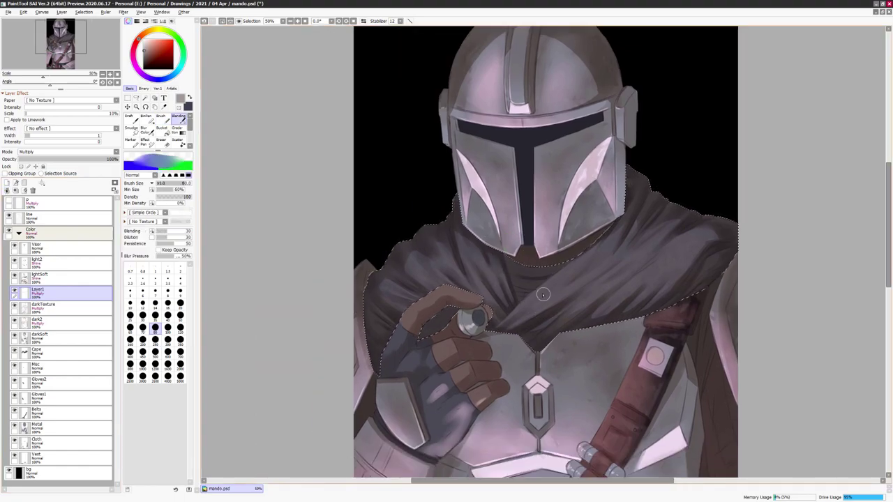
pyautogui.scroll(2, 544, 295)
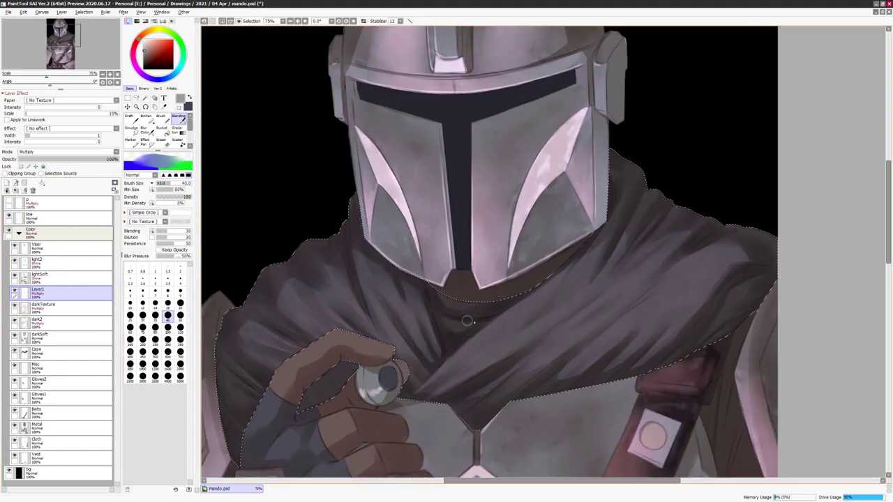
pyautogui.scroll(-2, 488, 314)
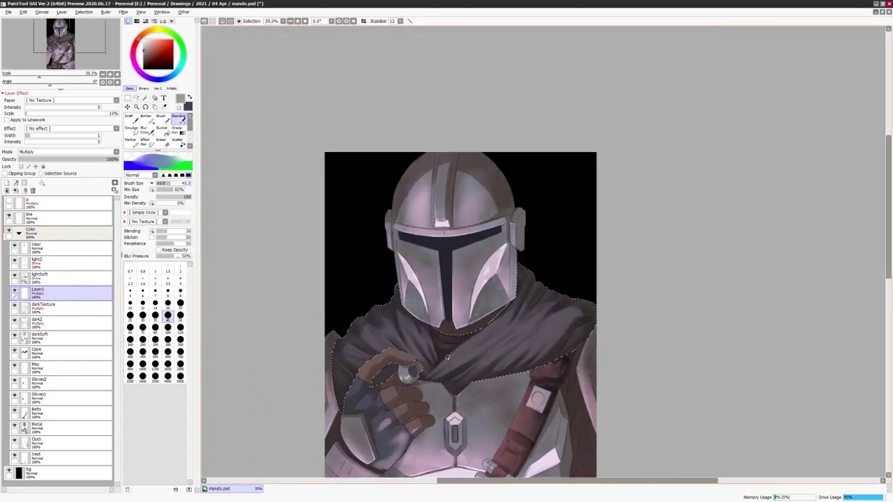
pyautogui.scroll(-2, 430, 317)
# - Readjust the cape texture with Hue/Saturation and merge its layer down into darkTexture
pyautogui.hotkey('ctrl', 'u')
pyautogui.click(803, 159)
pyautogui.click(15, 190)
# - Draw a vertical gradient behind the figure on a new layer above bg, replacing the first attempt
pyautogui.scroll(-3, 689, 217)
pyautogui.hotkey('ctrl', 'z')
pyautogui.moveTo(425, 52)
pyautogui.mouseDown()
pyautogui.moveTo(429, 195)
pyautogui.moveTo(443, 224)
pyautogui.mouseUp()
# - Tint the background gradient dark red with Hue/Saturation and merge it down into bg
pyautogui.hotkey('ctrl', 'u')
pyautogui.moveTo(727, 127); pyautogui.dragTo(849, 125)
pyautogui.moveTo(788, 116); pyautogui.dragTo(837, 118)
pyautogui.click(810, 158)
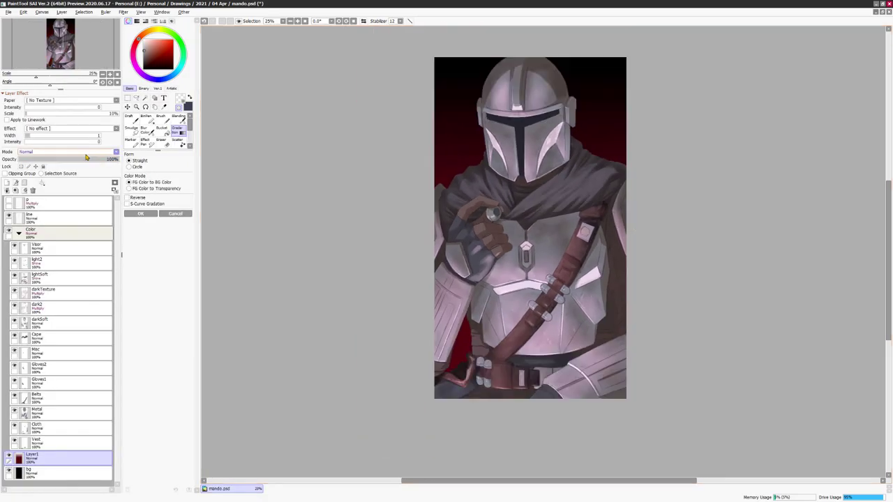
pyautogui.scroll(3, 499, 230)
pyautogui.scroll(-2, 500, 230)
# - Create a new layer above the line layer and name it line2
pyautogui.click(31, 217)
pyautogui.hotkey('ctrl', 'shift', 'n')
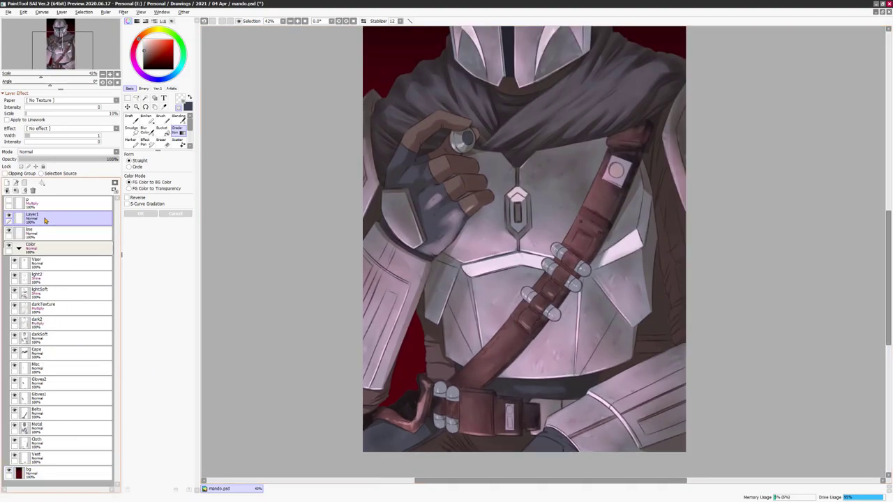
pyautogui.press('-')
pyautogui.doubleClick(32, 217)
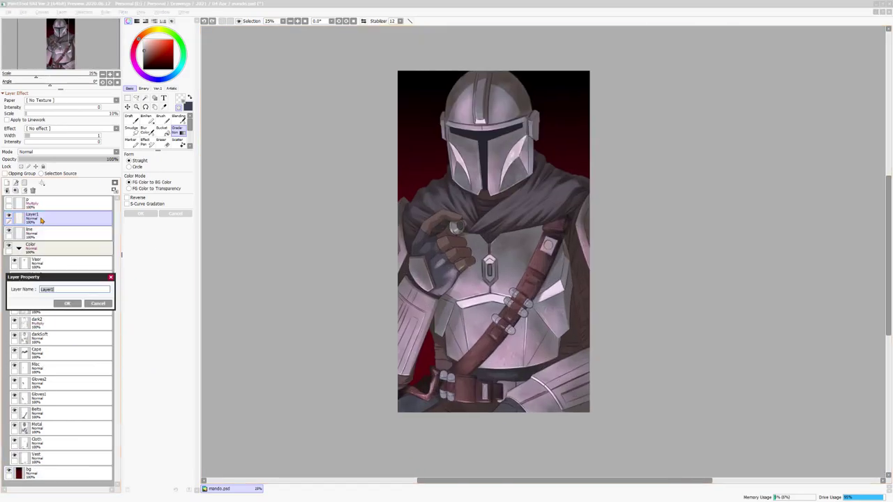
pyautogui.write('line2')
pyautogui.press('Return')
# - Colorize the line and line2 layers with Hue/Saturation at hue -28, saturation +100 and reduced luminance, and save the drawing
pyautogui.scroll(3, 488, 300)
pyautogui.scroll(-3, 531, 335)
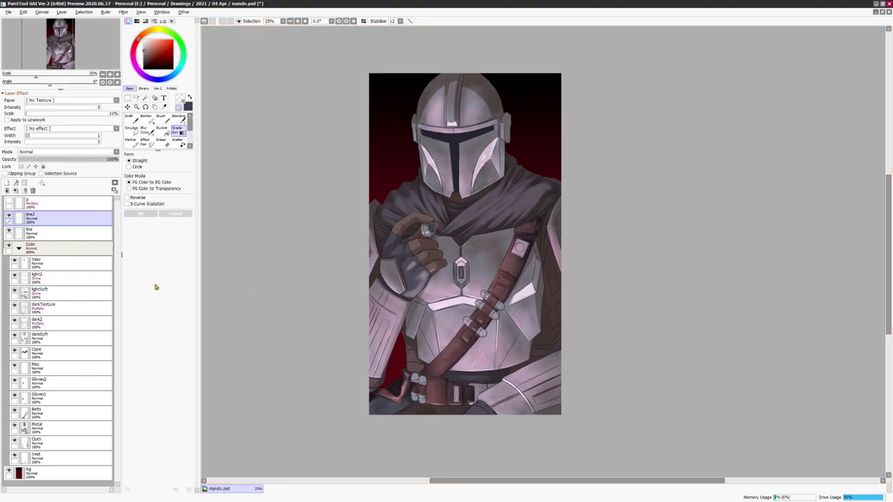
pyautogui.hotkey('ctrl', 'u')
pyautogui.click(776, 137)
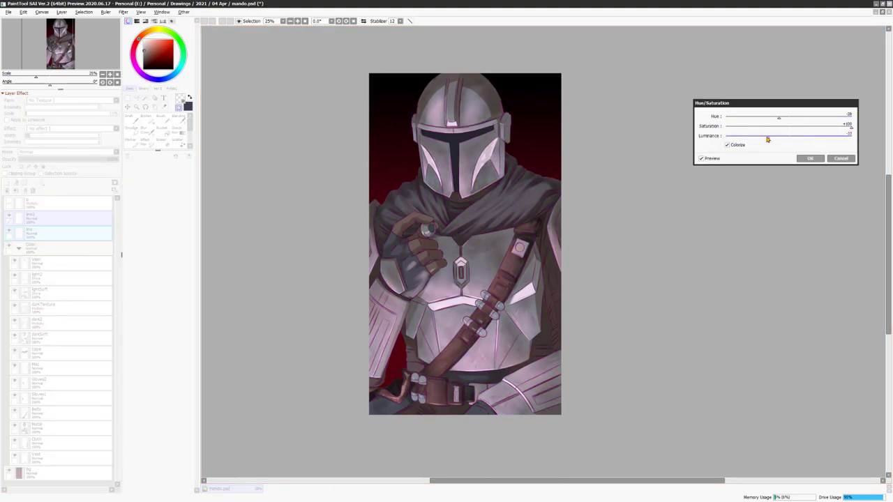
pyautogui.click(807, 159)
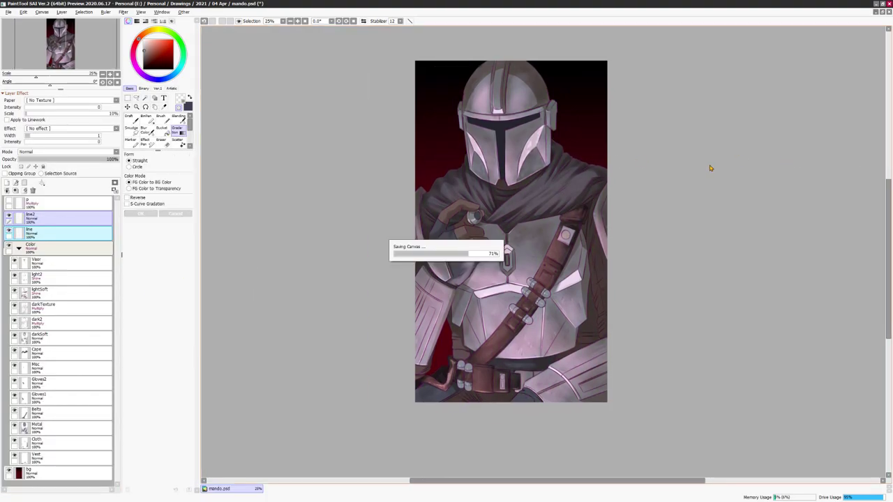
# - Select the brown cloth areas around the armour and activate the Blending brush on the darkTexture layer
pyautogui.scroll(1, 651, 200)
pyautogui.scroll(3, 651, 200)
pyautogui.scroll(-3, 489, 244)
pyautogui.click(35, 441)
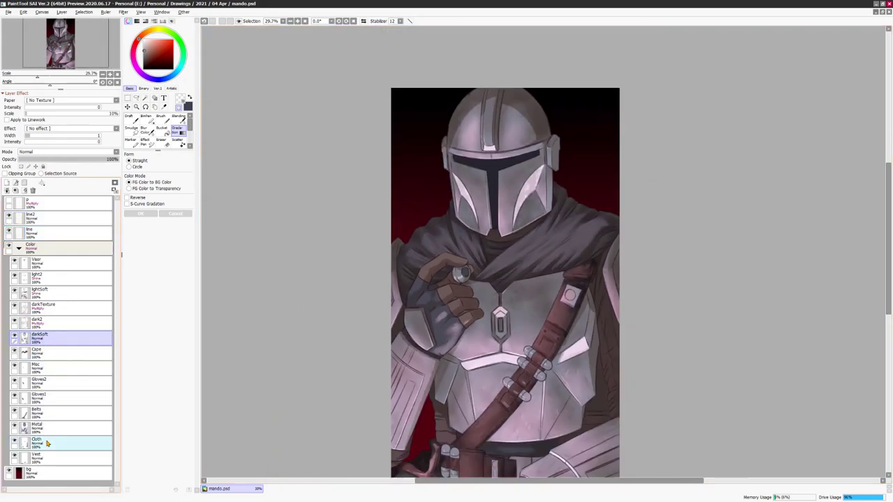
pyautogui.click(145, 97)
pyautogui.click(412, 253)
pyautogui.scroll(-1, 412, 253)
pyautogui.click(42, 322)
pyautogui.click(42, 308)
pyautogui.click(178, 119)
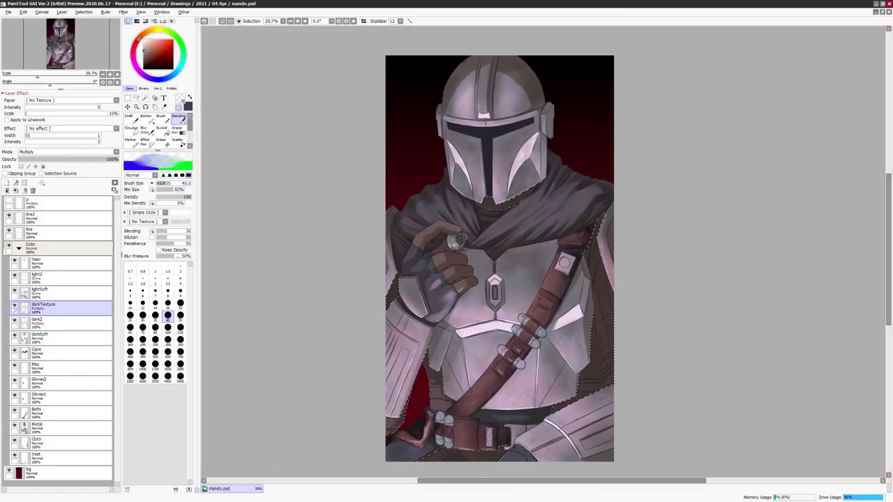
# - Paint dark fold texture over the brown cloth between the chest plate and the cape with the Blending brush on darkTexture
pyautogui.scroll(1, 596, 326)
pyautogui.scroll(1, 596, 326)
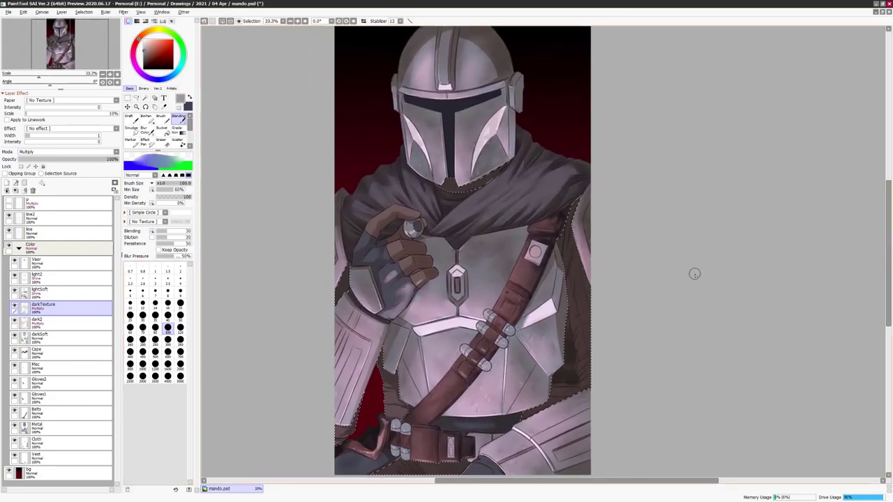
pyautogui.scroll(2, 697, 267)
pyautogui.press(']')
pyautogui.press(']')
pyautogui.press(']')
pyautogui.press(']')
pyautogui.press(']')
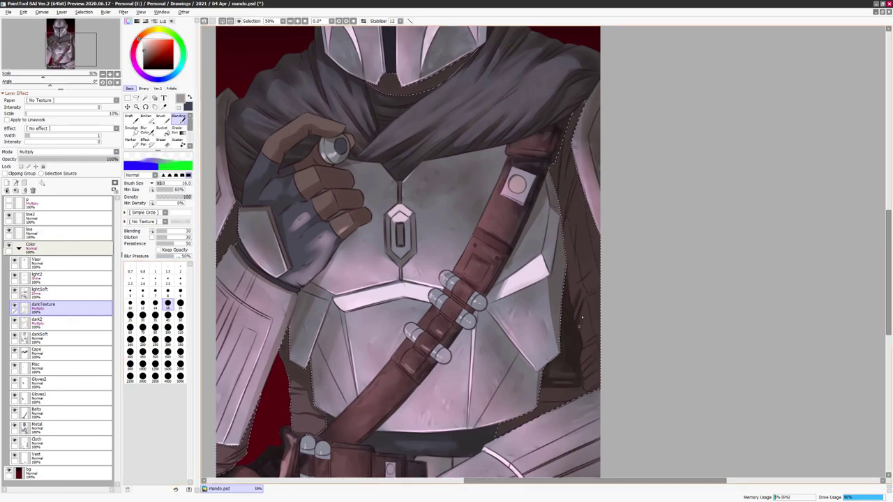
pyautogui.press('[')
pyautogui.moveTo(577, 377); pyautogui.dragTo(595, 362)
pyautogui.moveTo(549, 411)
pyautogui.mouseDown()
pyautogui.moveTo(598, 335)
pyautogui.moveTo(599, 268)
pyautogui.mouseUp()
pyautogui.moveTo(574, 213)
pyautogui.mouseDown()
pyautogui.moveTo(571, 237)
pyautogui.moveTo(574, 143)
pyautogui.mouseUp()
pyautogui.moveTo(553, 203); pyautogui.dragTo(569, 164)
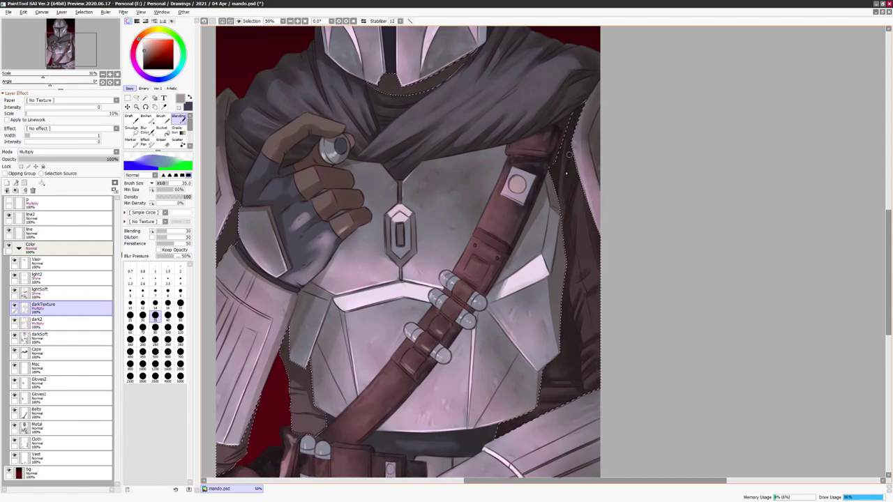
pyautogui.moveTo(591, 308)
pyautogui.mouseDown()
pyautogui.moveTo(599, 256)
pyautogui.moveTo(601, 335)
pyautogui.moveTo(601, 182)
pyautogui.moveTo(603, 335)
pyautogui.moveTo(598, 167)
pyautogui.mouseUp()
pyautogui.scroll(-3, 600, 167)
pyautogui.scroll(3, 349, 183)
# - Paint dark folds on the brown cloth beside the waist under the chest plate and below the belt on darkTexture
pyautogui.moveTo(349, 237); pyautogui.dragTo(408, 171)
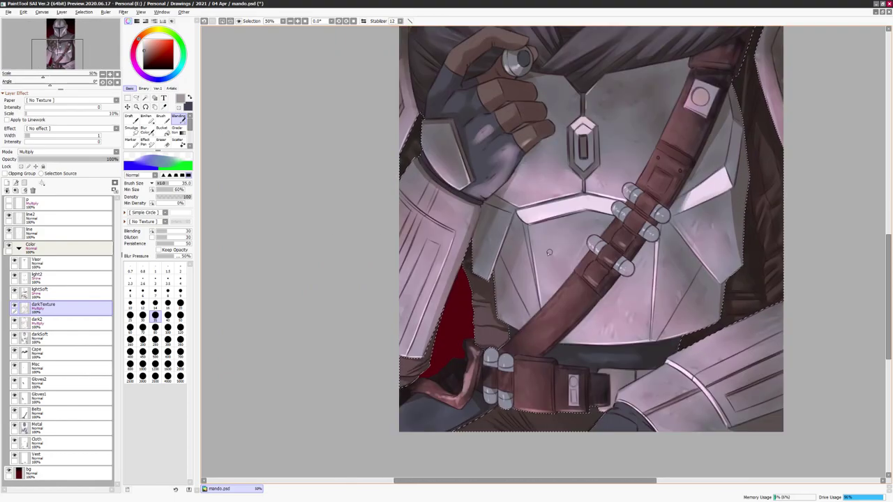
pyautogui.moveTo(475, 288)
pyautogui.mouseDown()
pyautogui.moveTo(513, 328)
pyautogui.moveTo(500, 334)
pyautogui.moveTo(511, 342)
pyautogui.moveTo(478, 347)
pyautogui.mouseUp()
pyautogui.moveTo(495, 304); pyautogui.dragTo(508, 333)
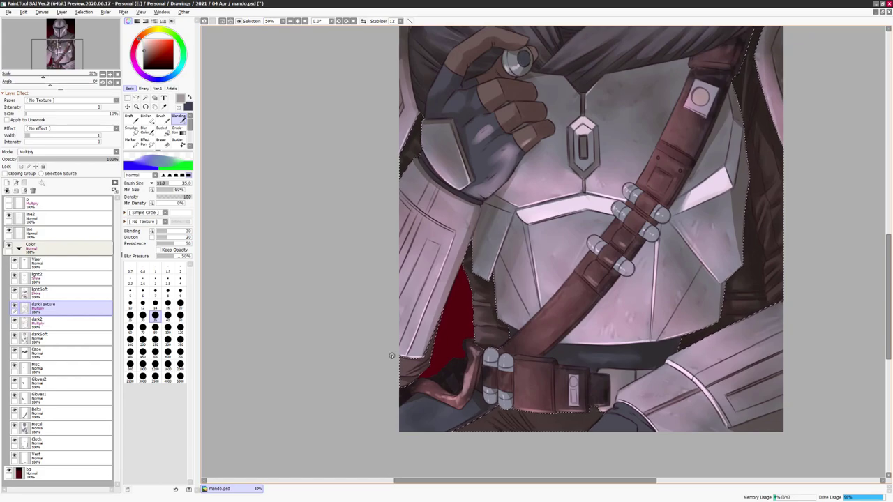
pyautogui.press('[')
pyautogui.press('[')
pyautogui.press('[')
pyautogui.moveTo(499, 422)
pyautogui.mouseDown()
pyautogui.moveTo(512, 442)
pyautogui.moveTo(489, 411)
pyautogui.moveTo(544, 419)
pyautogui.mouseUp()
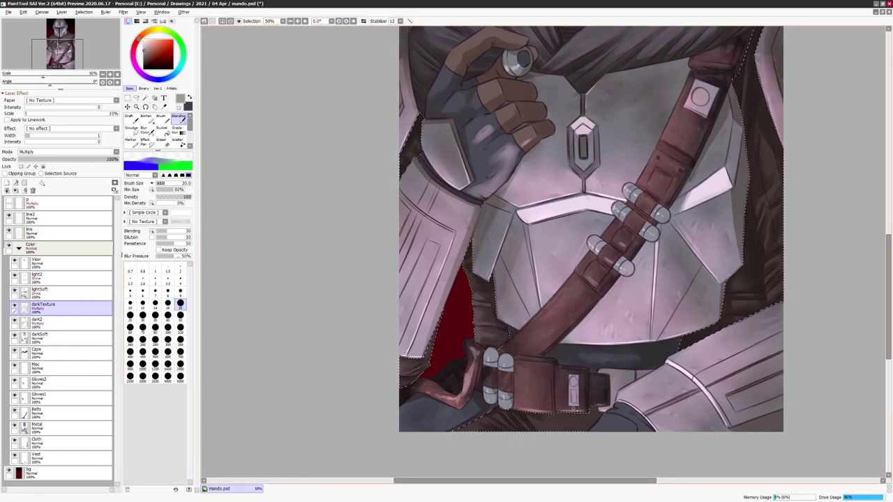
# - Texture the brown cloth at the neck below the helmet with the Blending brush at size 40
pyautogui.press(']')
pyautogui.press(']')
pyautogui.press(']')
pyautogui.press(']')
pyautogui.scroll(-3, 688, 353)
pyautogui.hotkey('ctrl', 'u')
pyautogui.press('Escape')
pyautogui.scroll(3, 758, 325)
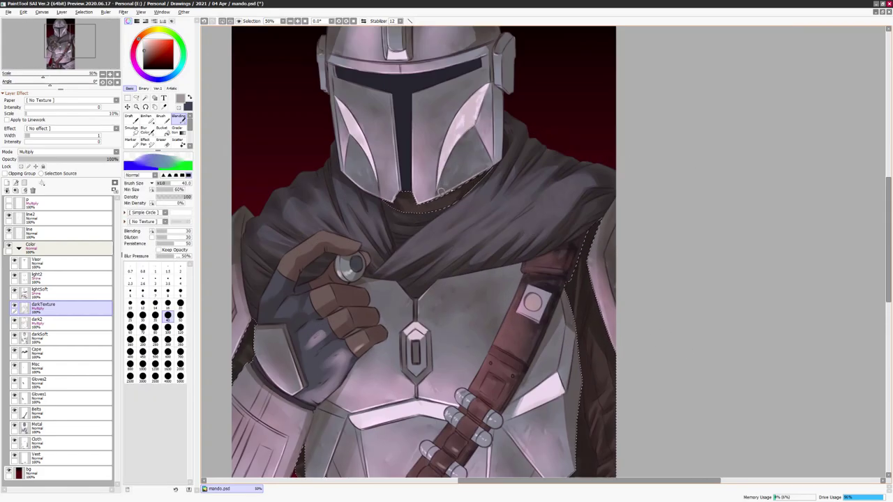
# - Adjust the darkTexture colour inside the selection with Hue/Saturation, using saturation +67 and luminance -7, and deselect the cloth area
pyautogui.scroll(-3, 454, 192)
pyautogui.scroll(1, 767, 274)
pyautogui.hotkey('ctrl', 'u')
pyautogui.moveTo(802, 116); pyautogui.dragTo(790, 118)
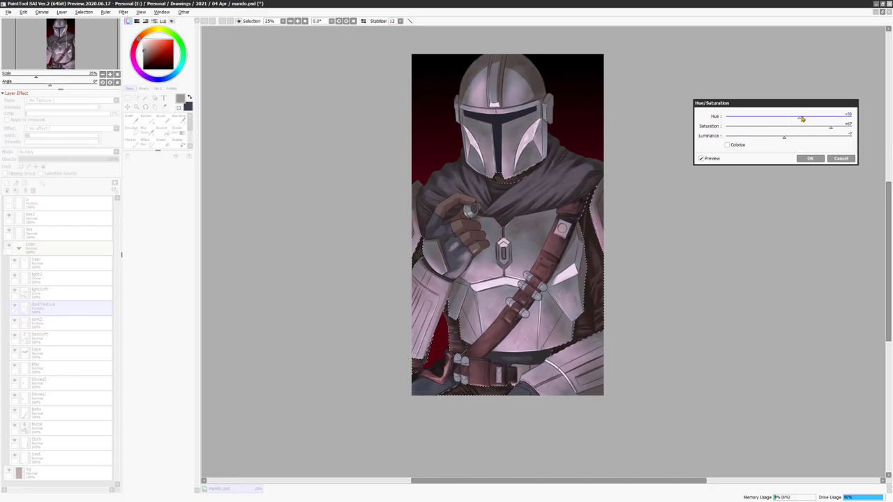
pyautogui.click(810, 159)
pyautogui.hotkey('ctrl', 'd')
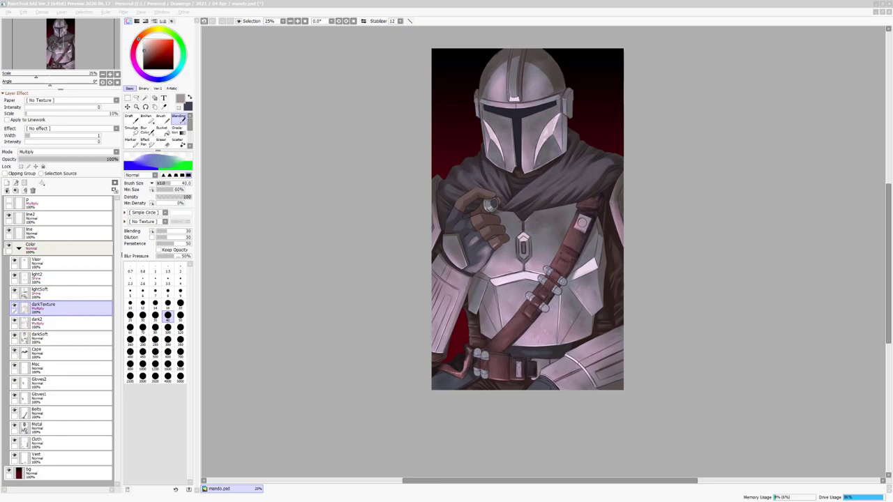
# - Select the dark blue glove area and create a new Multiply layer above darkTexture
pyautogui.click(70, 395)
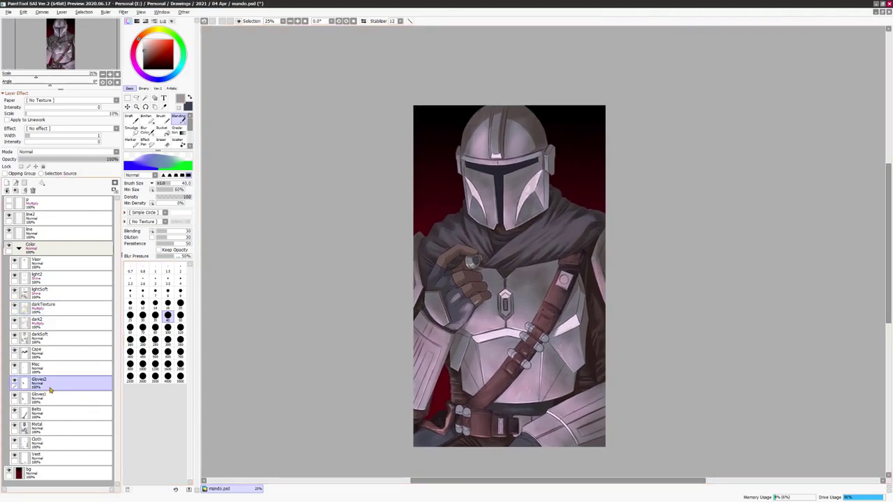
pyautogui.press('w')
pyautogui.hotkey('ctrl', 'i')
pyautogui.hotkey('ctrl', '+')
pyautogui.hotkey('ctrl', 'shift', 'n')
pyautogui.press('b')
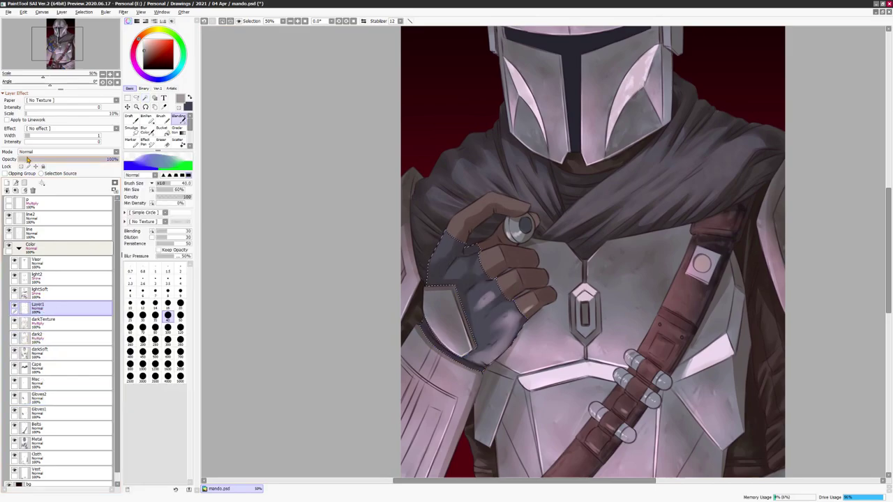
# - Try shading the blue glove on the new Multiply layer with the Blending brush
pyautogui.press('[')
pyautogui.press('[')
pyautogui.press('[')
pyautogui.press('[')
pyautogui.press('[')
pyautogui.press(']')
pyautogui.press(']')
pyautogui.press(']')
pyautogui.press(']')
pyautogui.press(']')
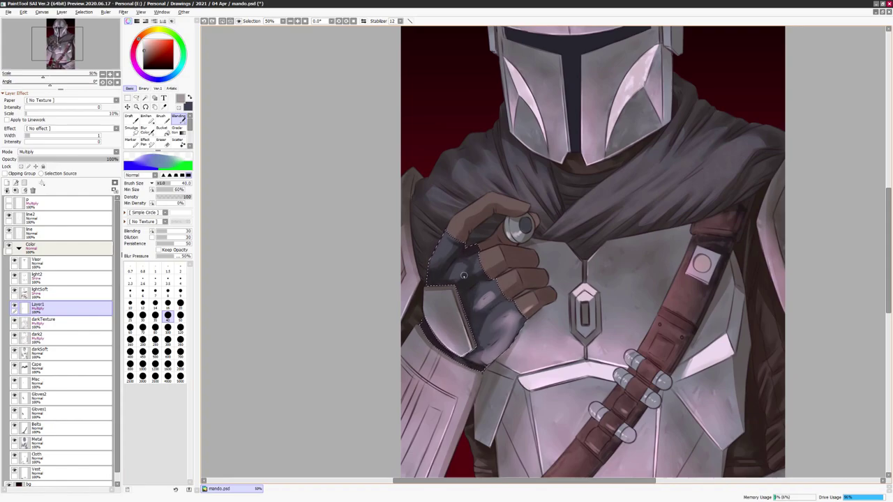
pyautogui.scroll(-3, 663, 201)
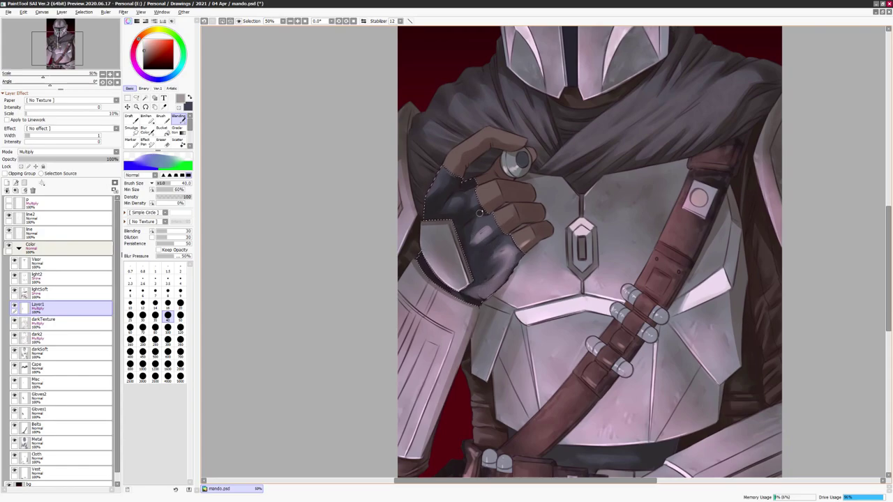
# - Try a rough Brush texture on the blue glove with light2 hidden, and undo the strokes
pyautogui.moveTo(538, 209); pyautogui.dragTo(503, 223)
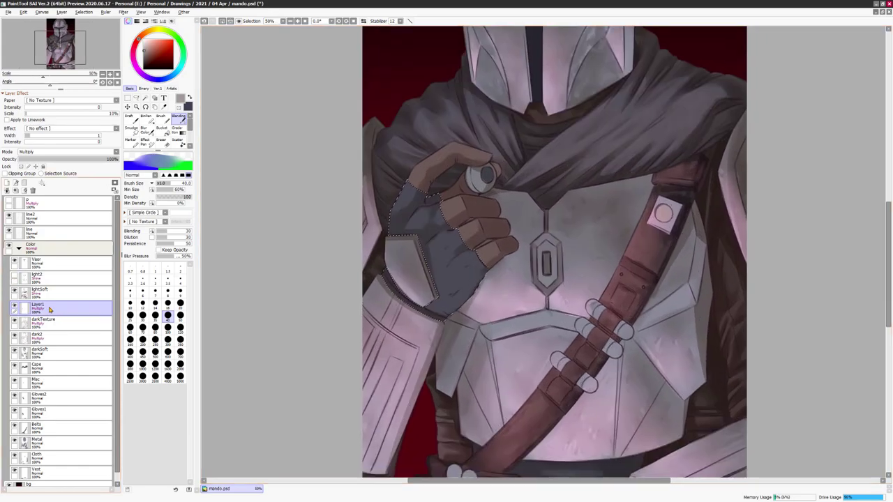
pyautogui.press('b')
pyautogui.moveTo(450, 299); pyautogui.dragTo(472, 283)
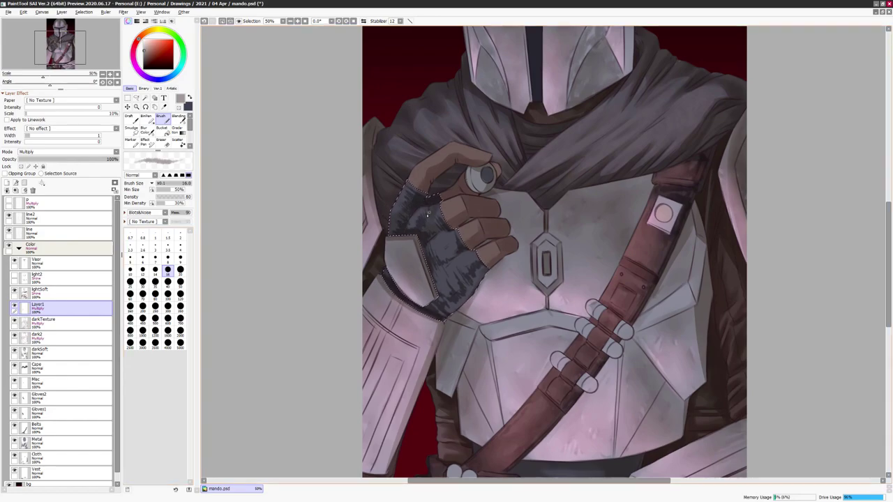
pyautogui.hotkey('ctrl', 'z')
pyautogui.hotkey('ctrl', 'z')
pyautogui.hotkey('ctrl', 'z')
pyautogui.hotkey('ctrl', 'z')
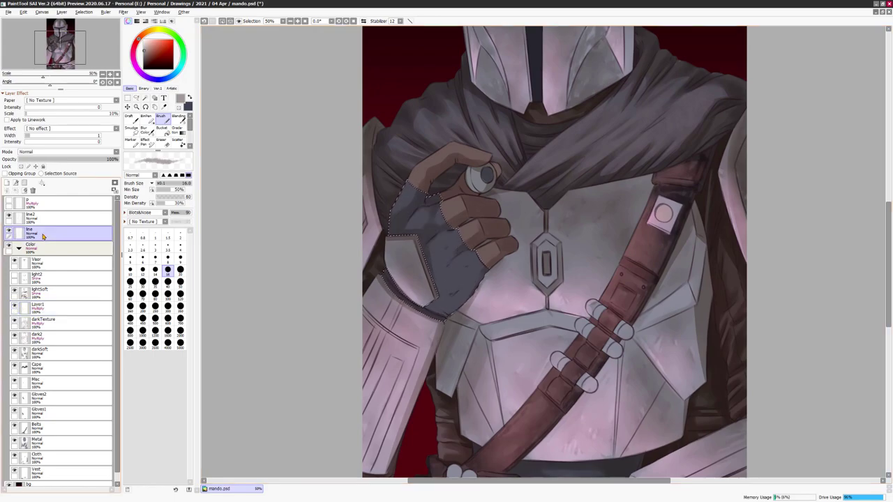
# - Merge line2 into the line layer and erase the old blue glove shading on dark2
pyautogui.press('e')
pyautogui.scroll(2, 453, 299)
pyautogui.click(20, 320)
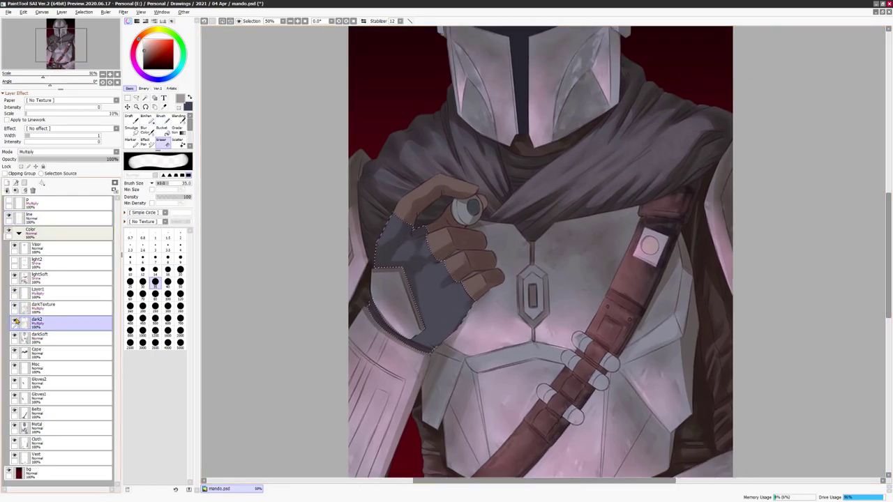
pyautogui.scroll(-5, 607, 114)
pyautogui.scroll(5, 608, 114)
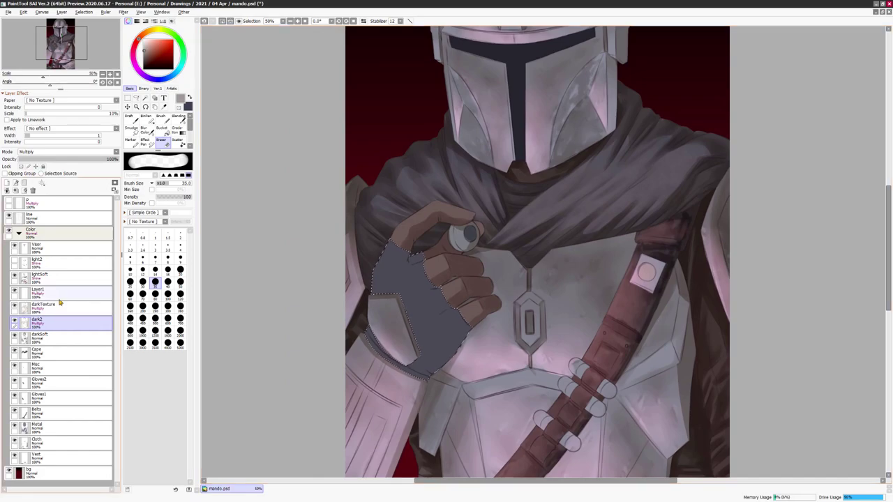
# - Paint dark blue hatched fabric texture over the glove on Layer1 with the Brush
pyautogui.click(38, 291)
pyautogui.press('b')
pyautogui.scroll(1, 453, 320)
pyautogui.press(']')
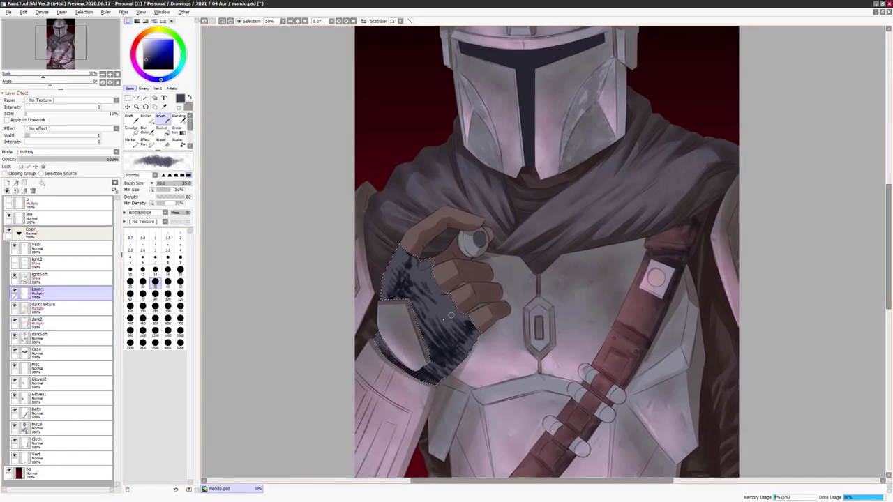
pyautogui.moveTo(416, 376); pyautogui.dragTo(436, 300)
pyautogui.click(426, 263)
# - Soften the glove texture with Blur Color, lighten parts with a transparent Brush, and texture the lower glove on Layer1
pyautogui.press('b')
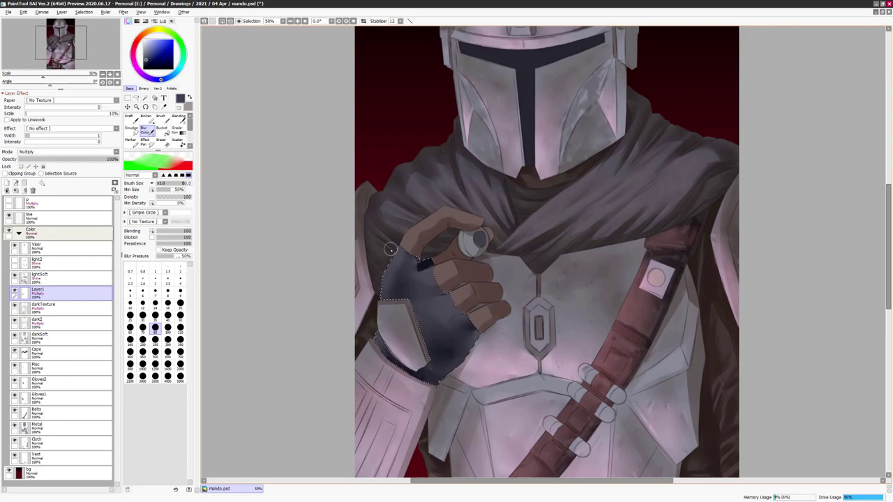
pyautogui.press('b')
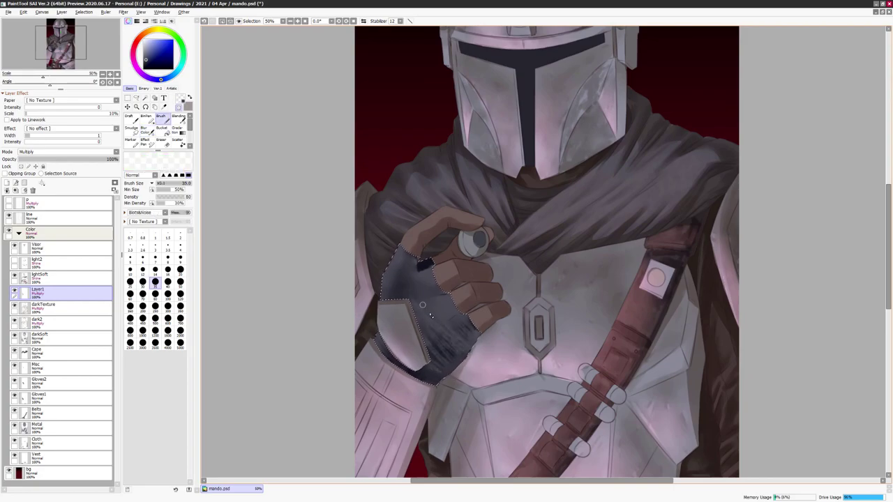
pyautogui.press('b')
pyautogui.moveTo(450, 325); pyautogui.dragTo(456, 316)
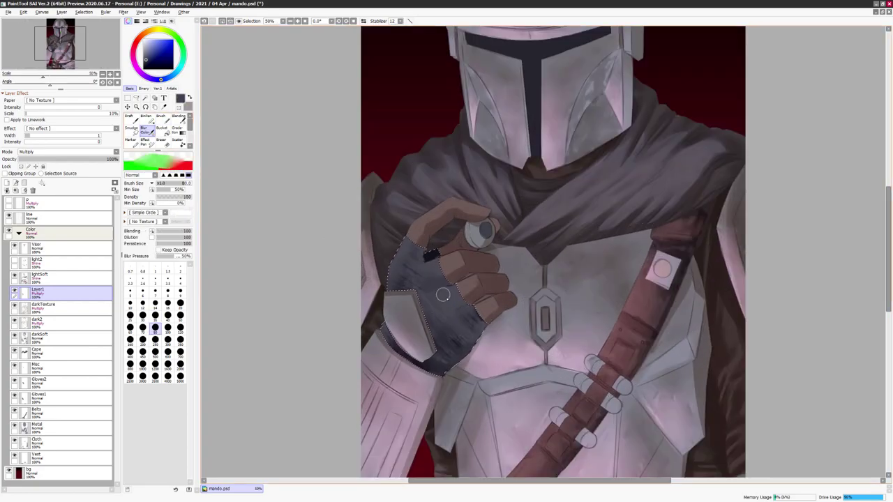
pyautogui.scroll(-5, 488, 293)
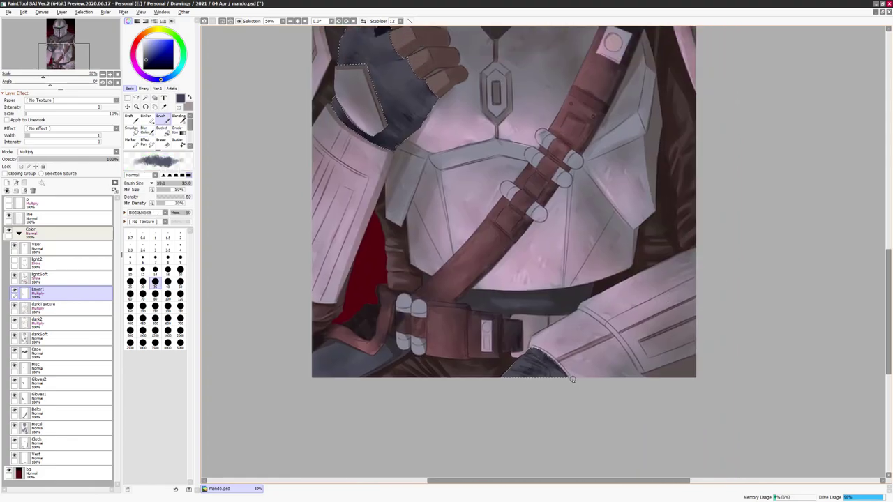
pyautogui.scroll(-1, 566, 380)
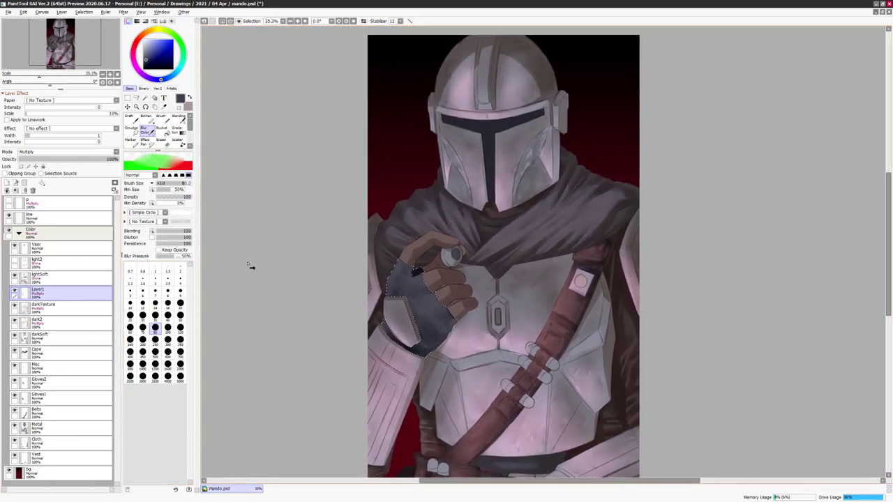
# - Darken the blue gloves with Hue/Saturation at luminance -27
pyautogui.hotkey('ctrl', 'u')
pyautogui.press('Escape')
pyautogui.moveTo(716, 273); pyautogui.dragTo(649, 213)
pyautogui.click(38, 395)
pyautogui.hotkey('ctrl', 'u')
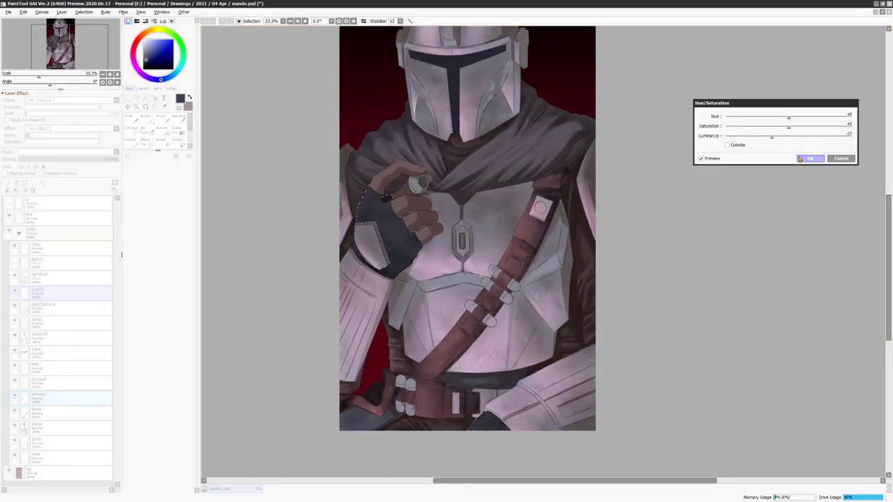
pyautogui.press('Return')
# - Shift the brown fingers on the Gloves2 layer to a more saturated orange-brown with Hue/Saturation
pyautogui.moveTo(645, 258); pyautogui.dragTo(654, 288)
pyautogui.click(39, 380)
pyautogui.hotkey('ctrl', 'u')
pyautogui.moveTo(790, 132); pyautogui.dragTo(803, 136)
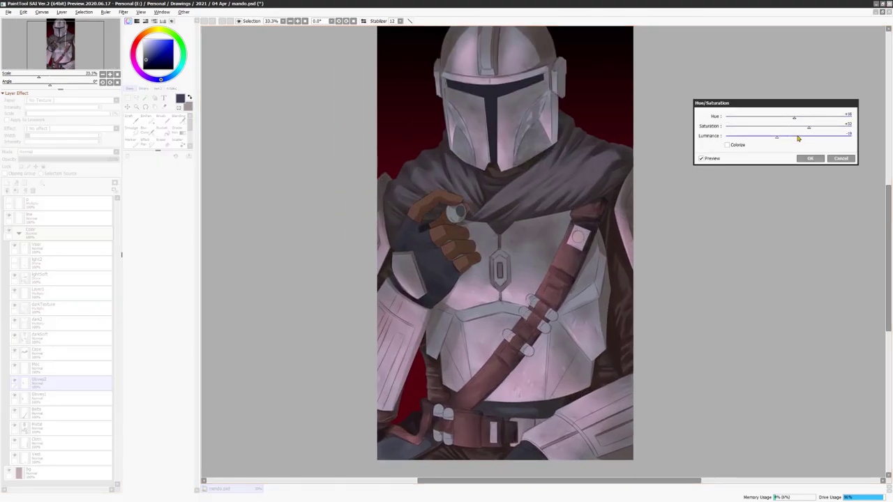
pyautogui.press('Return')
# - Block in hard-edged shadows on the brown glove fingers with the BinPen on the dark2 layer
pyautogui.scroll(1, 594, 280)
pyautogui.scroll(-1, 594, 280)
pyautogui.click(38, 321)
pyautogui.click(179, 118)
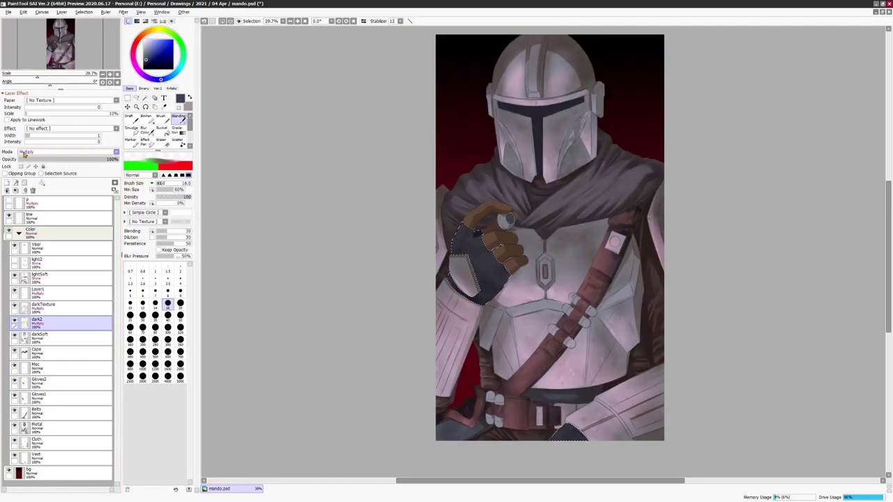
pyautogui.scroll(1, 525, 158)
pyautogui.click(146, 117)
pyautogui.moveTo(506, 491)
pyautogui.mouseDown()
pyautogui.moveTo(495, 275)
pyautogui.moveTo(533, 282)
pyautogui.mouseUp()
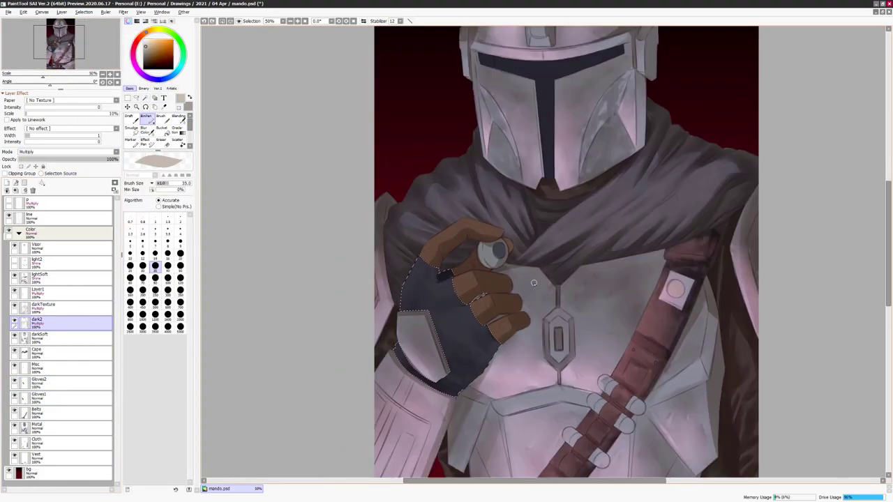
pyautogui.scroll(-1, 618, 228)
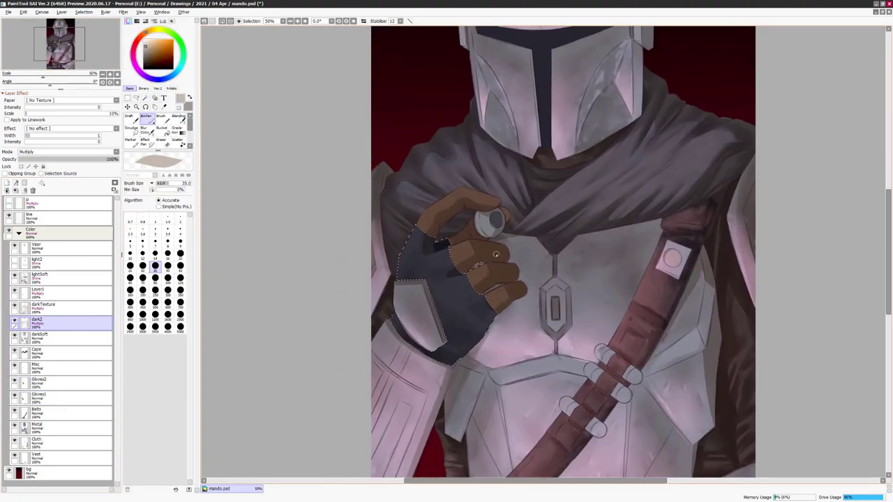
pyautogui.scroll(-1, 480, 265)
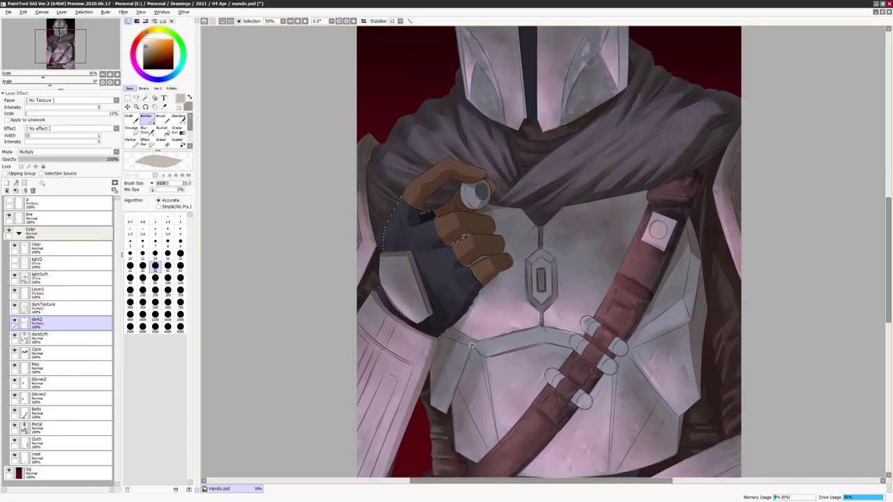
# - Soften the finger shadows on dark2 with the Blending brush, checking them in the mirrored view
pyautogui.press('b')
pyautogui.press('h')
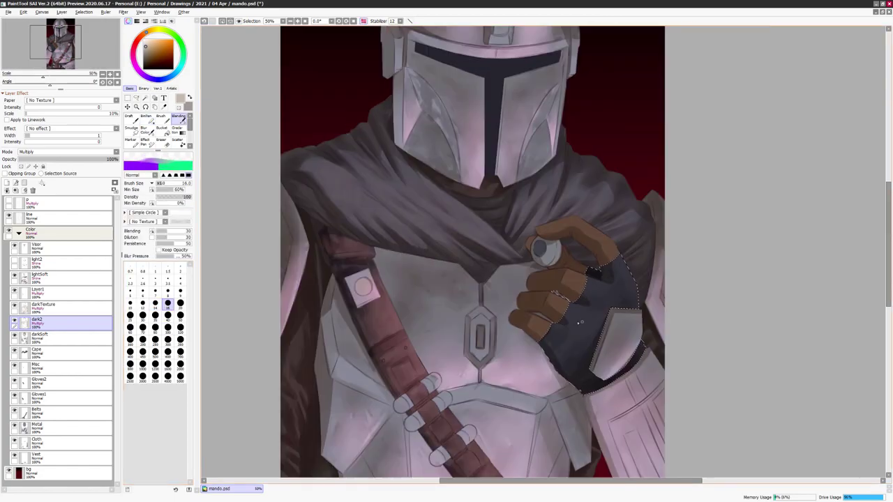
pyautogui.press('h')
pyautogui.press('pagedown')
pyautogui.press('pagedown')
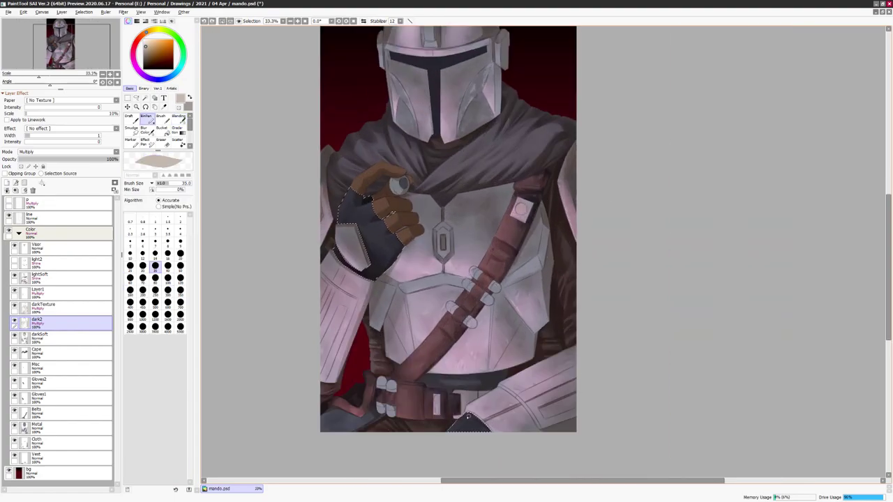
# - Paint rough light highlight strokes across the dark glove of the raised hand on the light2 layer with the textured Brush
pyautogui.press('pagedown')
pyautogui.press('pageup')
pyautogui.press('pageup')
pyautogui.press('pageup')
pyautogui.press('l')
pyautogui.press('pagedown')
pyautogui.press('pagedown')
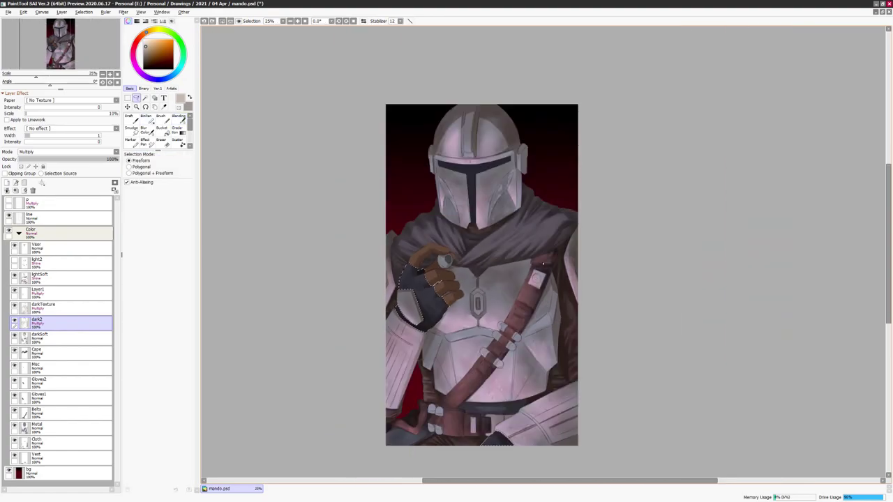
pyautogui.click(39, 262)
pyautogui.press('b')
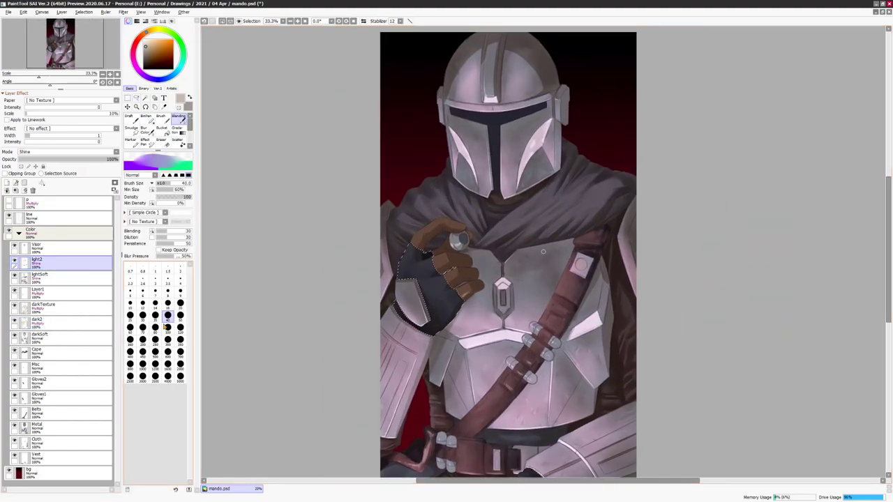
pyautogui.press('pageup')
pyautogui.moveTo(505, 286); pyautogui.dragTo(551, 300)
pyautogui.press('[')
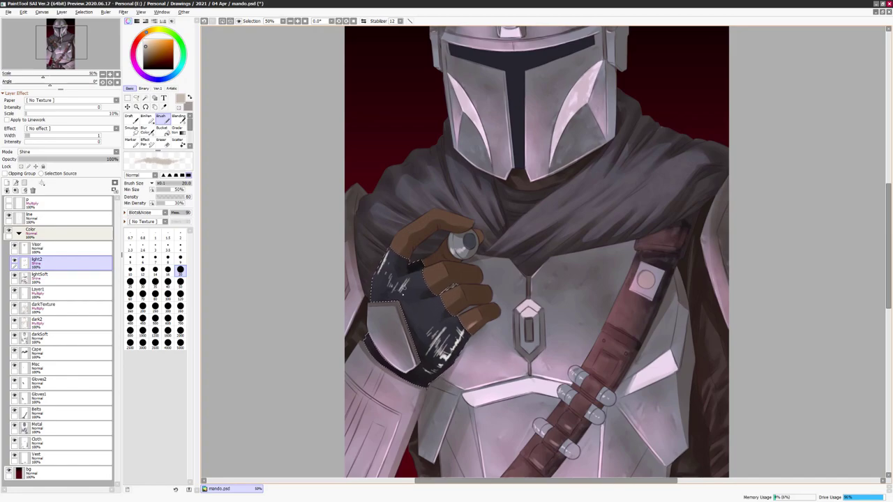
# - Blur the raised glove's highlights, and add matching blended highlights to the lower glove near the bottom edge of the canvas
pyautogui.click(146, 129)
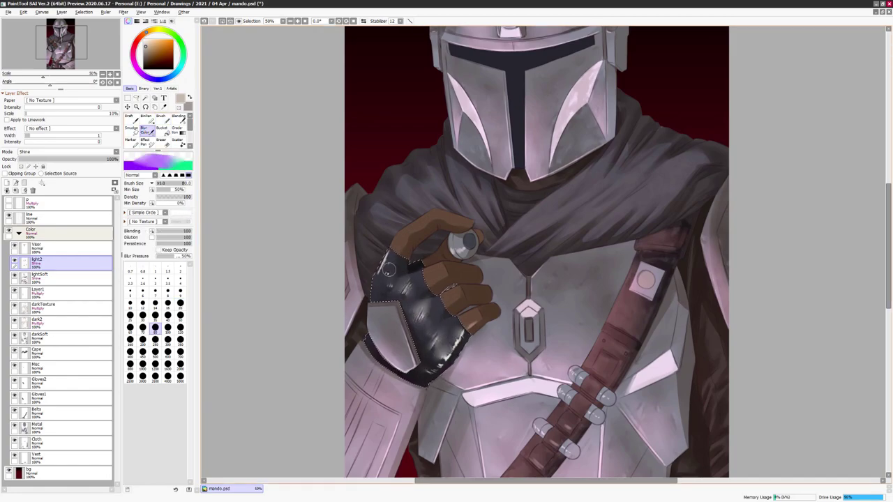
pyautogui.press('b')
pyautogui.scroll(-5, 477, 195)
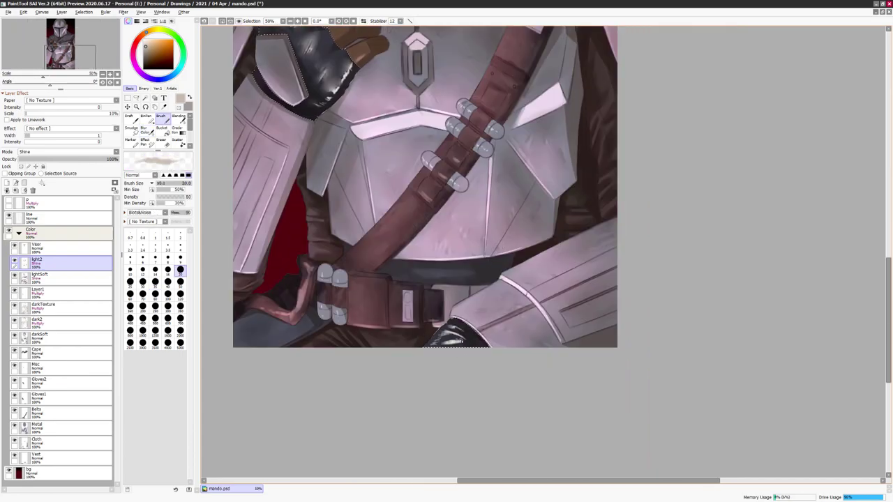
pyautogui.press('v')
pyautogui.click(167, 315)
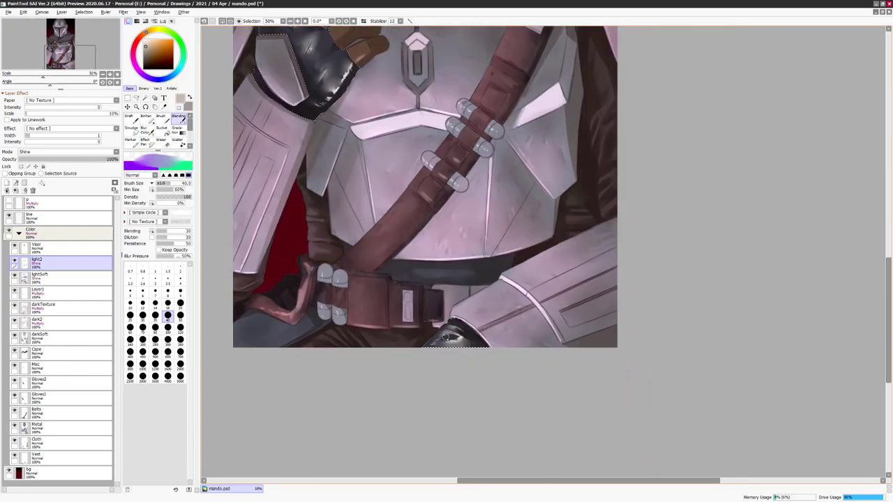
# - Colorize and darken the glove highlights on light2 with Hue/Saturation, using hue -67 and luminance -64
pyautogui.press('-')
pyautogui.hotkey('ctrl', 'u')
pyautogui.moveTo(788, 129); pyautogui.dragTo(764, 117)
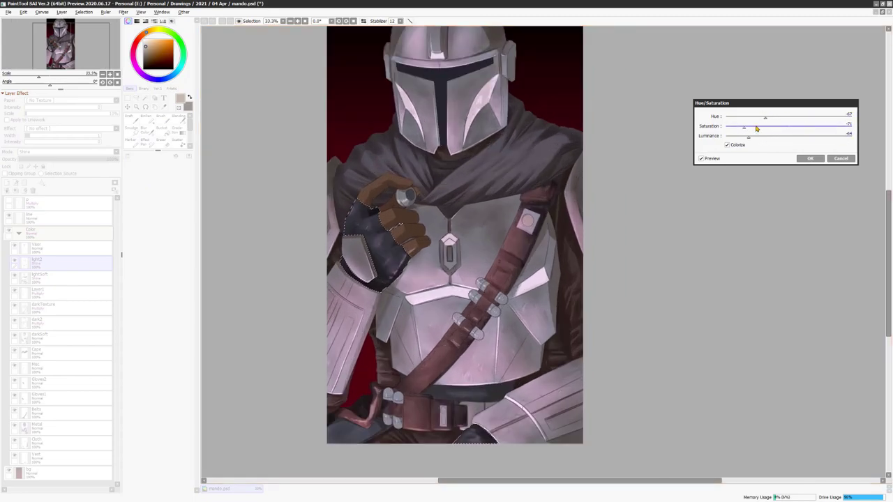
pyautogui.click(808, 157)
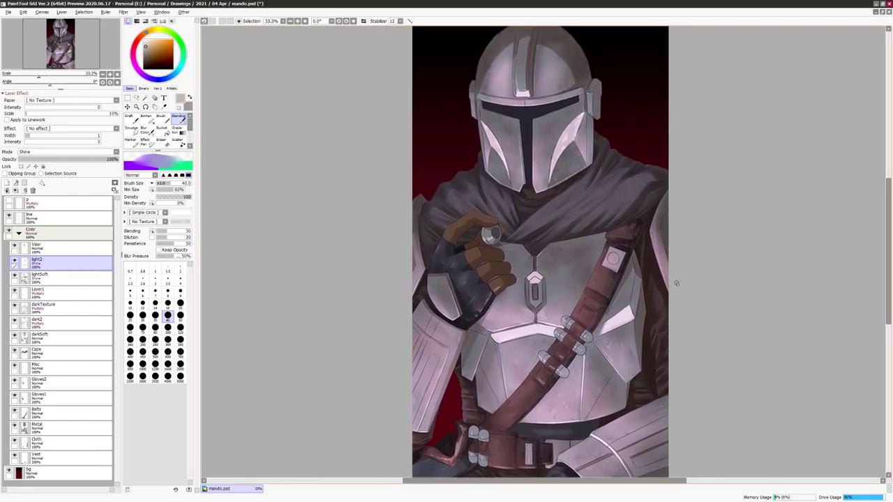
# - Select the brown glove fingers from the Gloves2 layer and merge Layer1 down into darkTexture
pyautogui.click(45, 414)
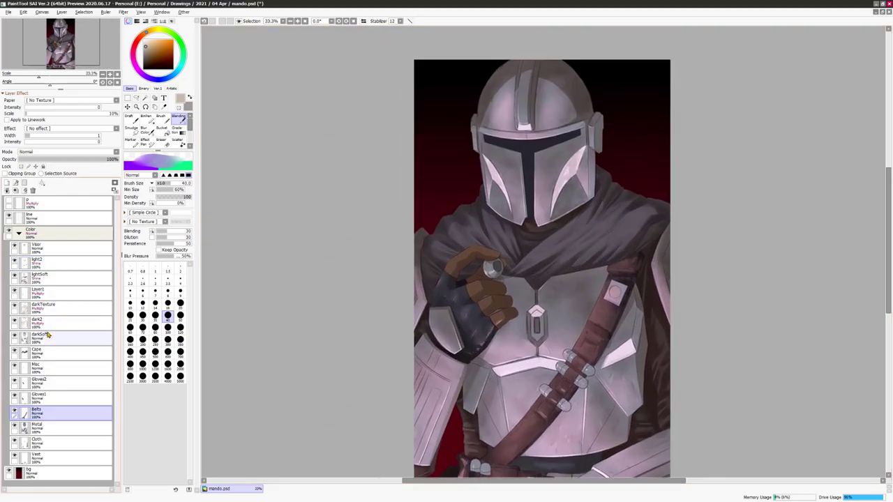
pyautogui.press('w')
pyautogui.click(41, 381)
pyautogui.click(84, 12)
pyautogui.click(88, 32)
pyautogui.click(42, 292)
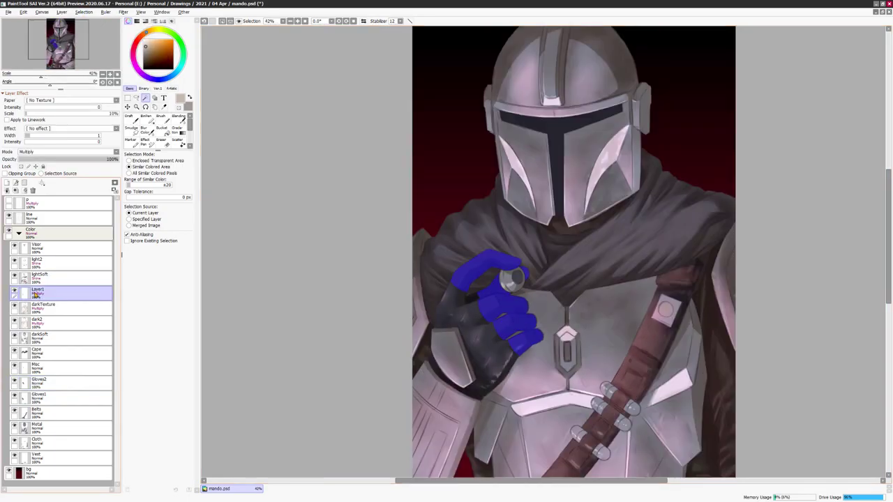
pyautogui.press('l')
pyautogui.hotkey('ctrl', 'e')
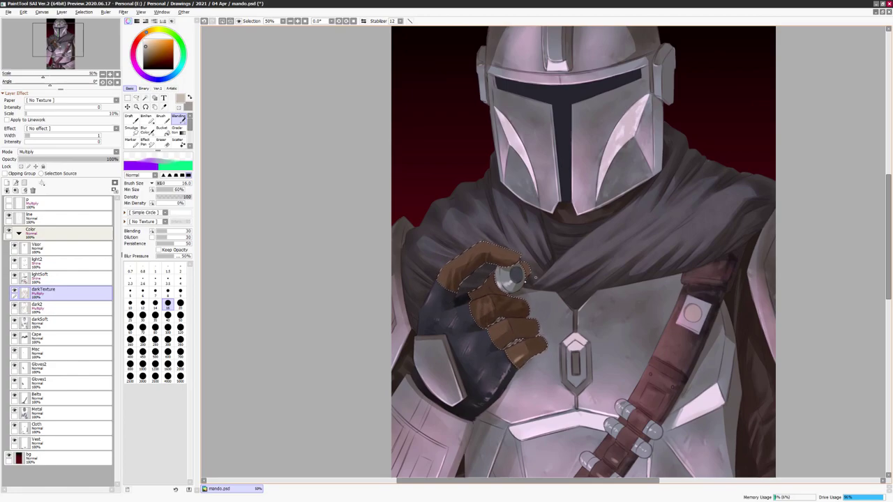
# - Brush textured shadows onto the brown fingers on darkTexture and soften them with the Blur and Blending tools
pyautogui.press('b')
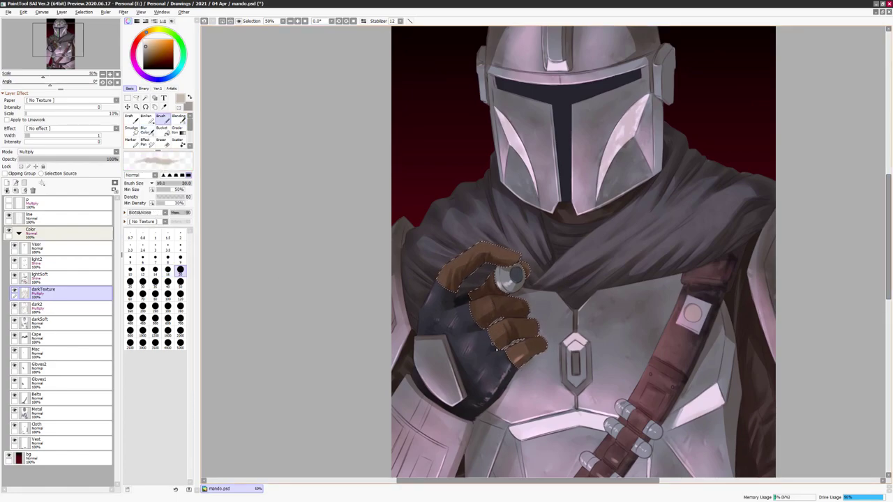
pyautogui.press('u')
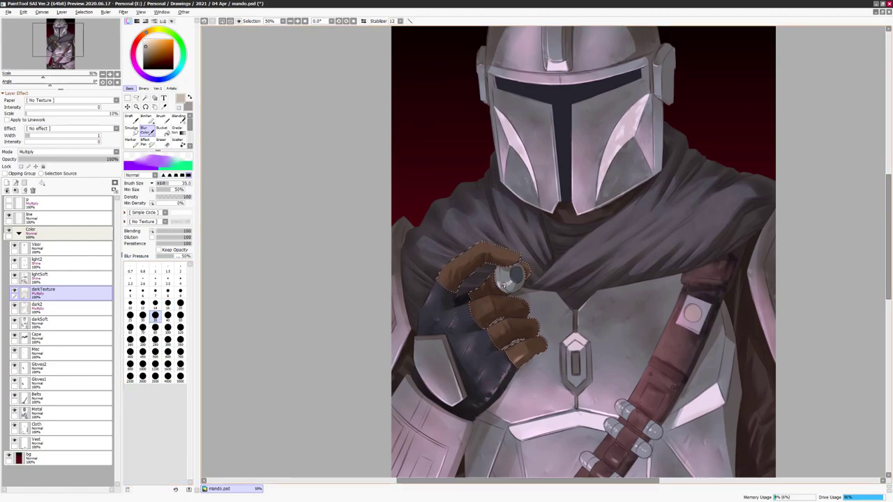
pyautogui.press('n')
pyautogui.scroll(-2, 586, 293)
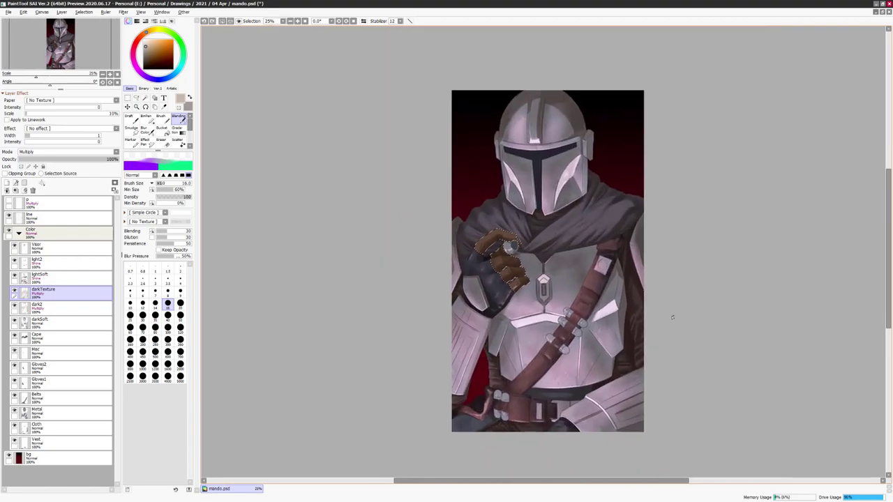
pyautogui.scroll(2, 688, 344)
# - Shift the Gloves2 fingers to a redder brown with Hue/Saturation and add more shadow texture to them on darkTexture
pyautogui.hotkey('ctrl', 'u')
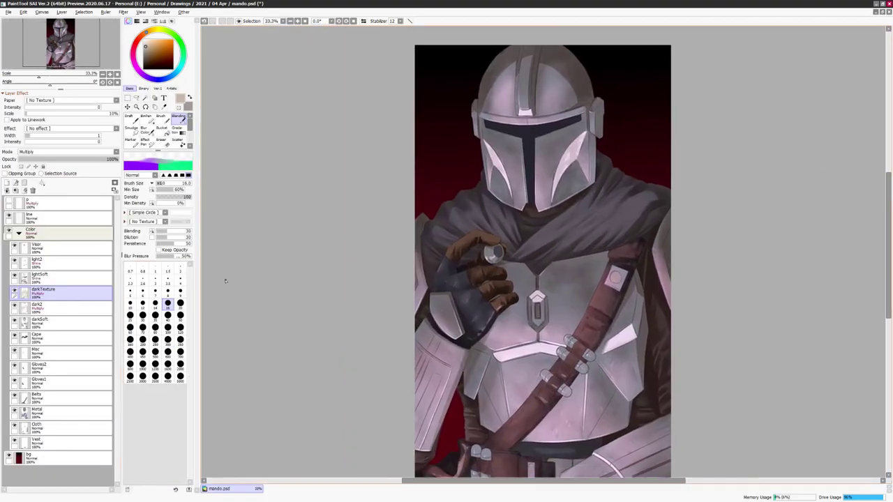
pyautogui.hotkey('ctrl', 'u')
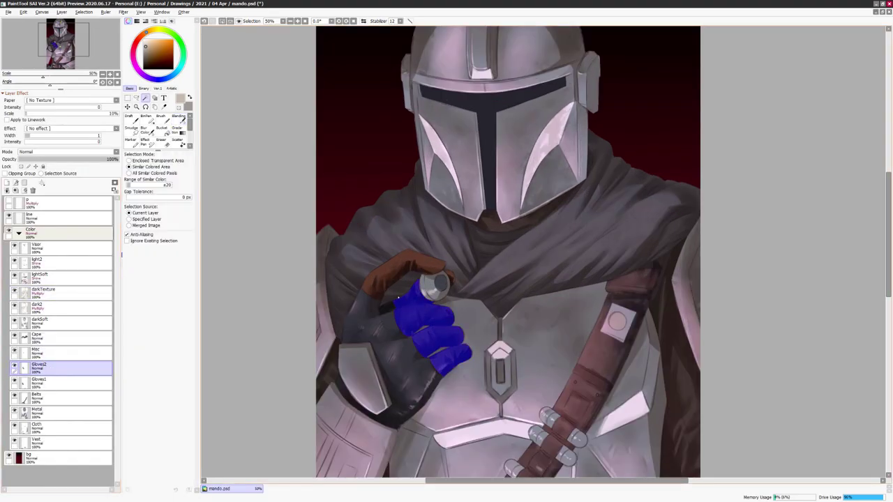
pyautogui.click(43, 291)
pyautogui.press('b')
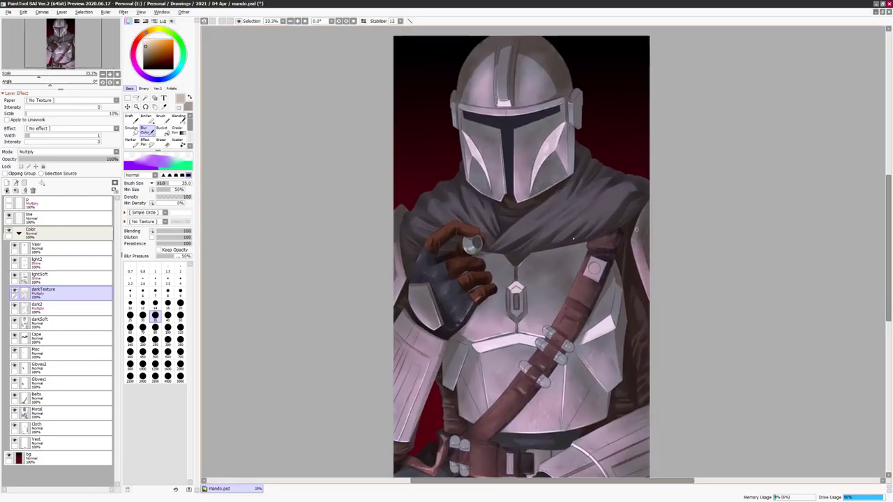
# - Darken the blue glove areas on the Gloves1 layer with Hue/Saturation at luminance -37
pyautogui.hotkey('ctrl', 'u')
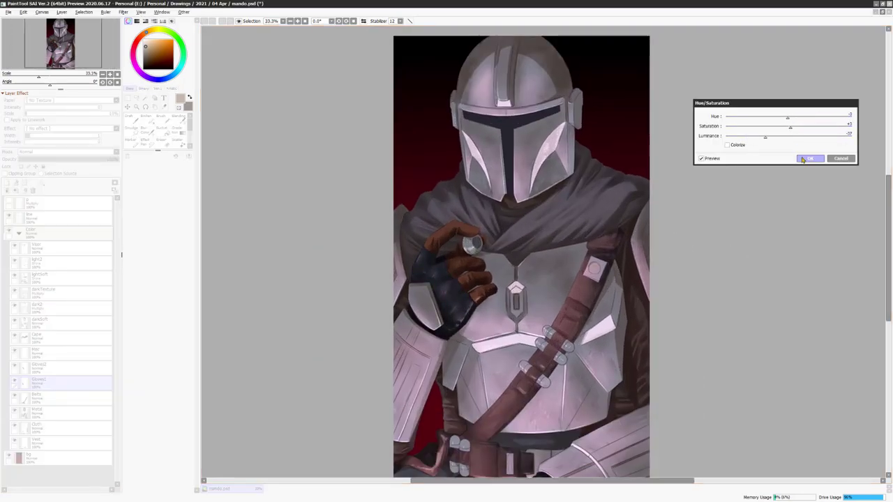
pyautogui.click(810, 159)
pyautogui.scroll(-1, 309, 349)
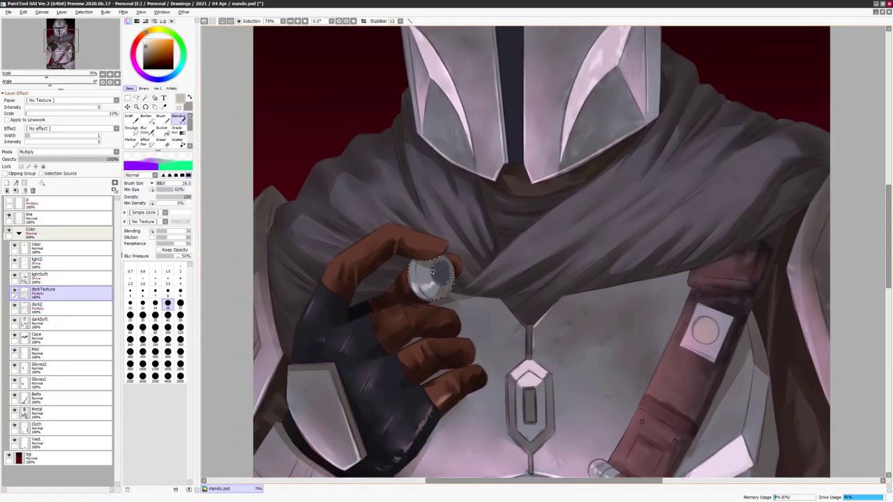
# - Shade the metal knob held between the fingers, darkening its round centre and texturing its rim on the dark layers
pyautogui.press('b')
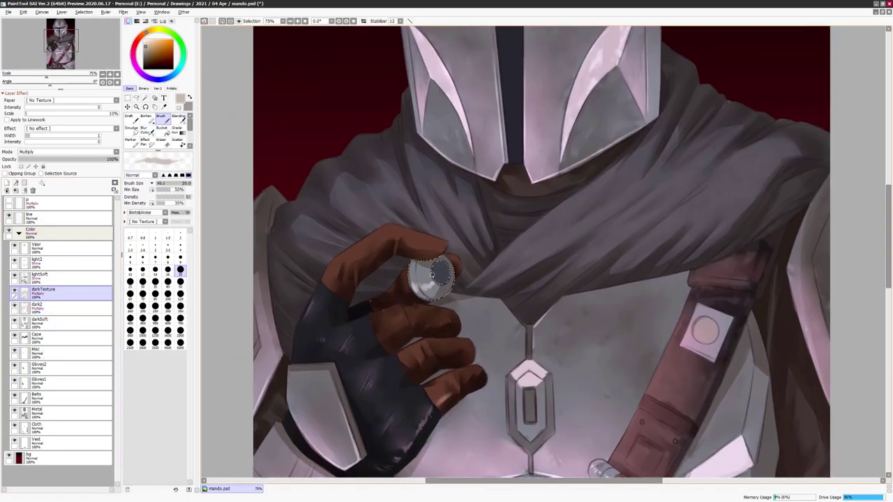
pyautogui.hotkey('ctrl', 'u')
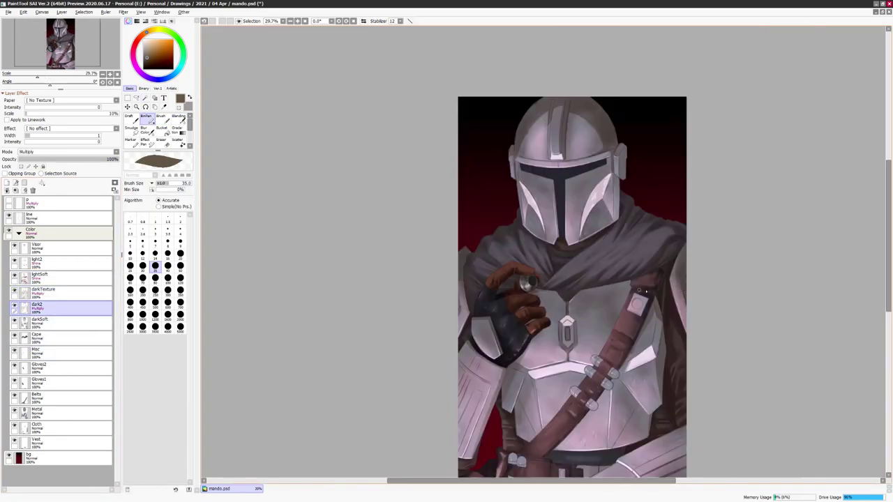
pyautogui.scroll(5, 530, 279)
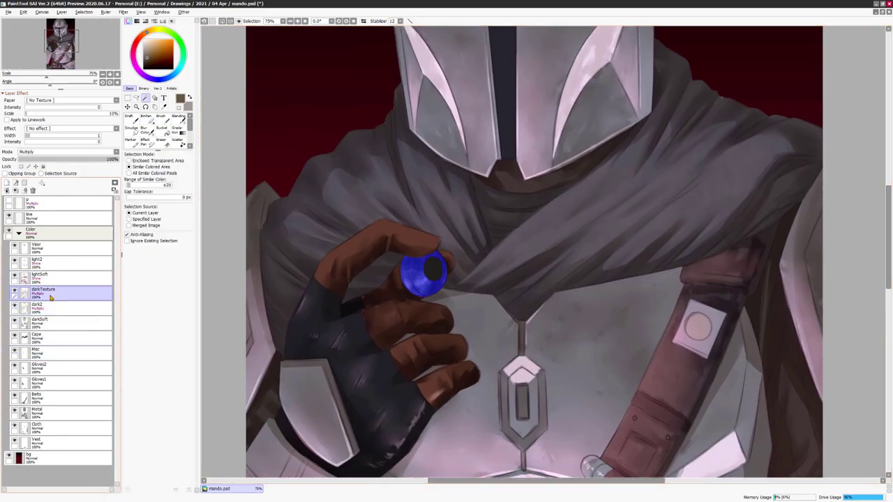
pyautogui.press('b')
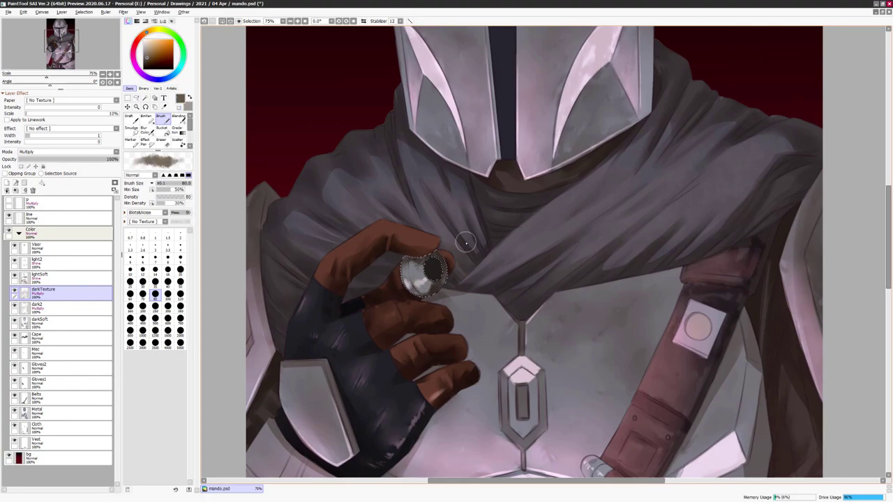
# - Cut the cloth patch beneath the belt onto its own layer below Cloth and clip a dark blue-grey fill to it
pyautogui.scroll(-5, 466, 242)
pyautogui.scroll(1, 602, 227)
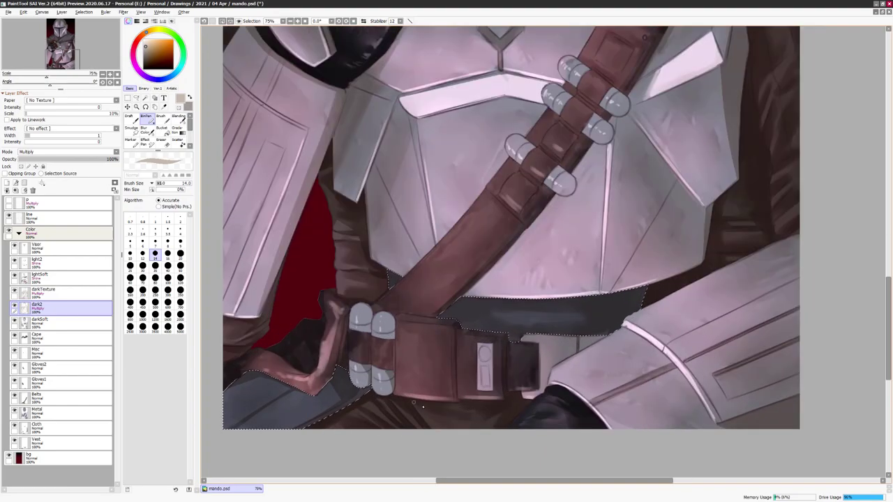
pyautogui.click(42, 383)
pyautogui.click(42, 367)
pyautogui.click(42, 427)
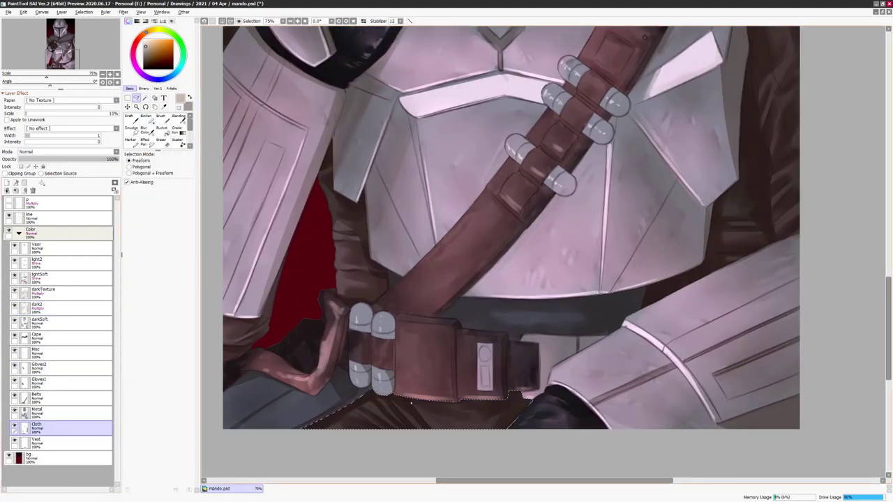
pyautogui.hotkey('ctrl', 'x')
pyautogui.hotkey('ctrl', 'v')
pyautogui.moveTo(42, 457); pyautogui.dragTo(45, 422)
pyautogui.click(157, 79)
pyautogui.click(162, 128)
pyautogui.click(42, 441)
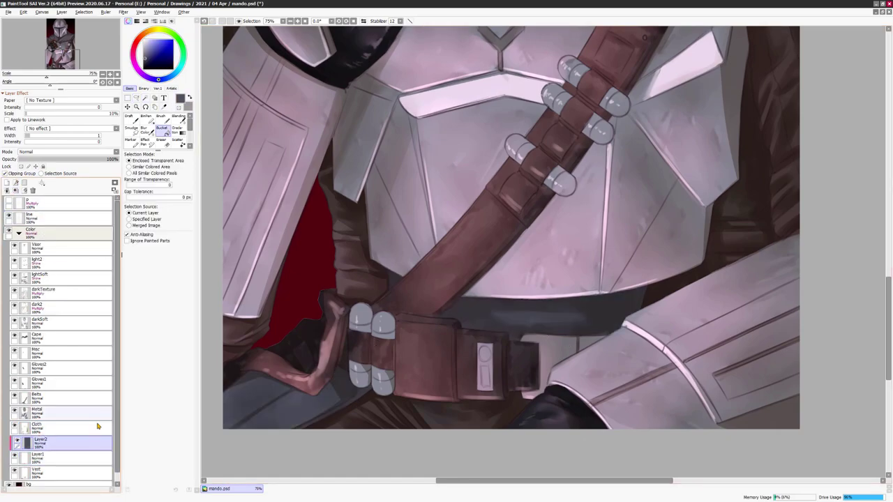
# - Try a light grey Bucket fill of the patch beneath the belt on Layer1 above darkTexture, and delete that layer
pyautogui.scroll(-2, 504, 368)
pyautogui.click(41, 290)
pyautogui.moveTo(42, 291)
pyautogui.mouseDown()
pyautogui.moveTo(43, 217)
pyautogui.moveTo(42, 298)
pyautogui.mouseUp()
pyautogui.click(41, 439)
pyautogui.click(161, 128)
pyautogui.click(473, 407)
pyautogui.hotkey('ctrl', 'z')
pyautogui.moveTo(42, 439); pyautogui.dragTo(42, 290)
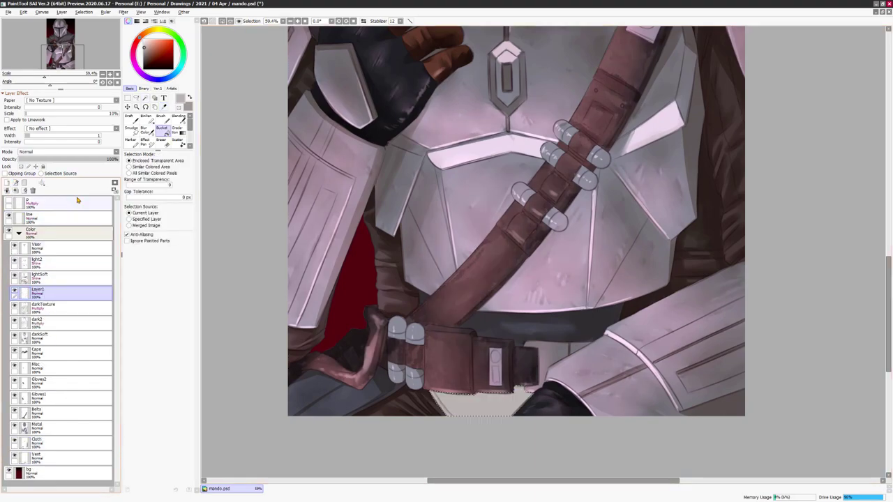
pyautogui.hotkey('ctrl', 'd')
pyautogui.moveTo(454, 403); pyautogui.dragTo(447, 407)
pyautogui.click(32, 189)
# - Switch to the dark2 layer and sample a light beige for shading the selected area beneath the belt
pyautogui.click(42, 277)
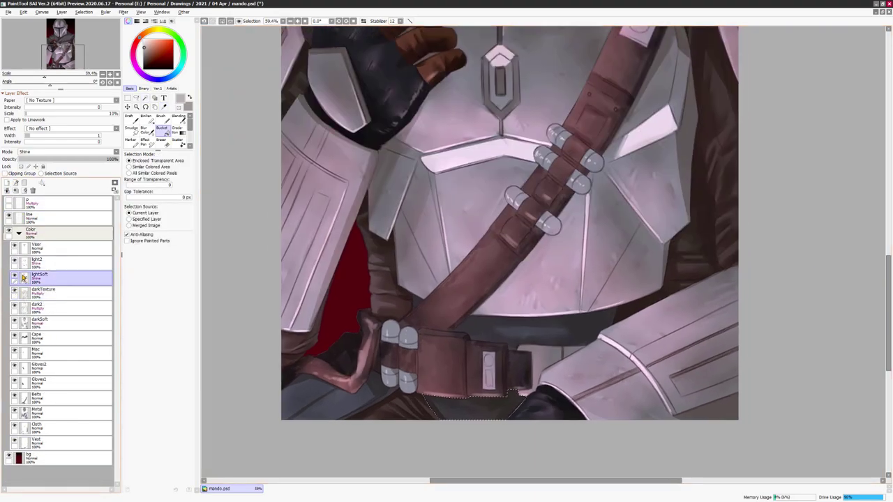
pyautogui.click(42, 264)
pyautogui.click(42, 308)
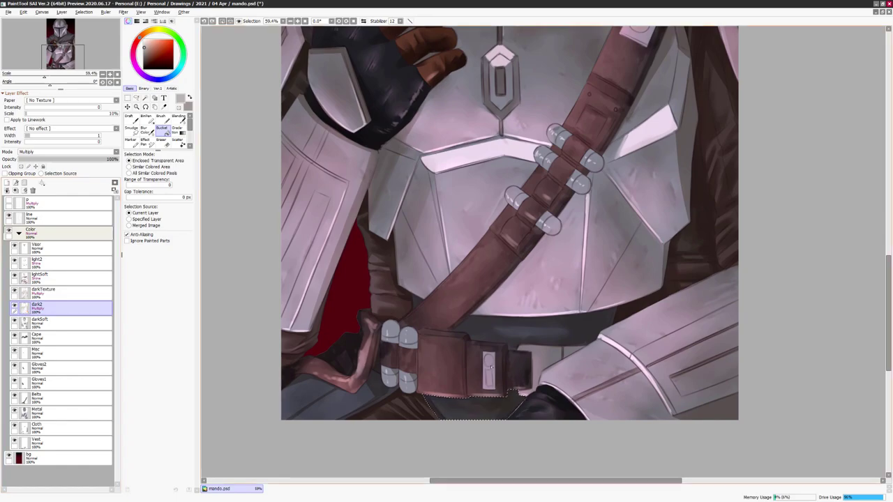
pyautogui.press('alt')
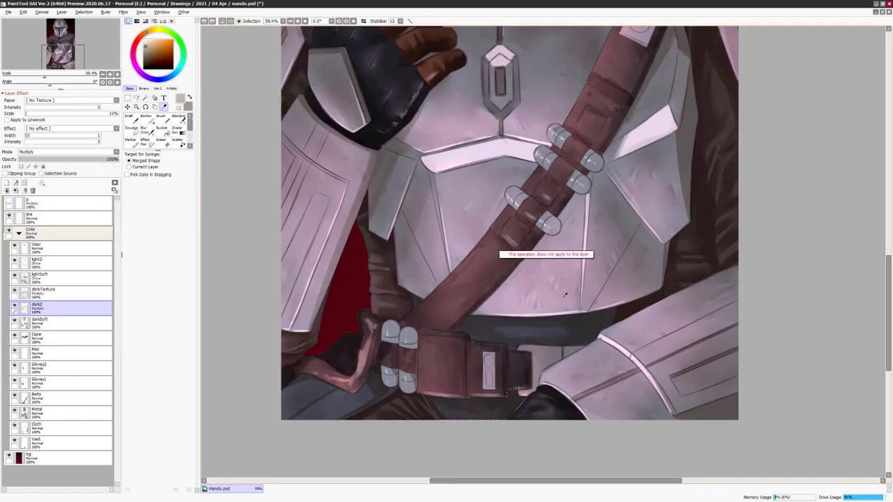
# - Colorize the Metal layer to a muted warm grey with Hue/Saturation at hue +24, saturation -86 and luminance -25
pyautogui.scroll(-3, 621, 354)
pyautogui.scroll(-1, 625, 340)
pyautogui.hotkey('ctrl', 'u')
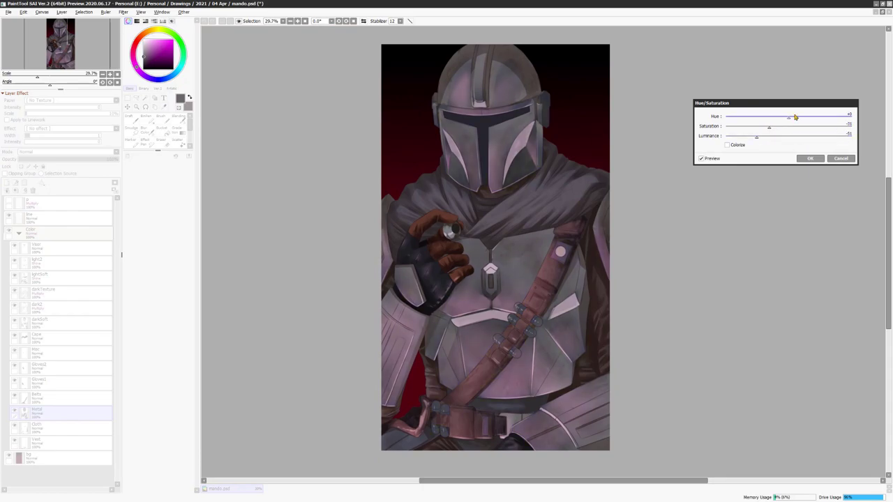
pyautogui.click(730, 146)
pyautogui.moveTo(789, 126); pyautogui.dragTo(772, 137)
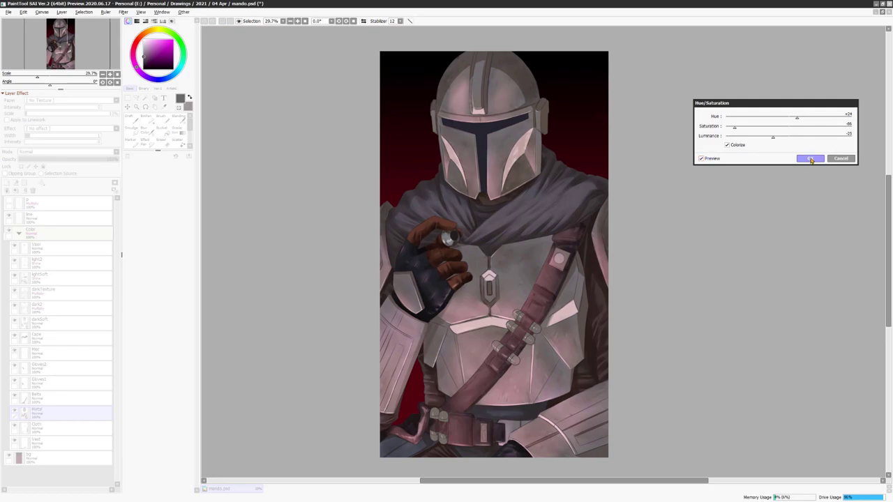
pyautogui.click(809, 159)
# - Darken the soft shadows on the darkSoft layer by lowering their luminance in Hue/Saturation, and clear the selection
pyautogui.click(42, 321)
pyautogui.hotkey('ctrl', 'u')
pyautogui.moveTo(788, 136); pyautogui.dragTo(765, 136)
pyautogui.click(810, 159)
pyautogui.hotkey('ctrl', 'd')
pyautogui.press('-')
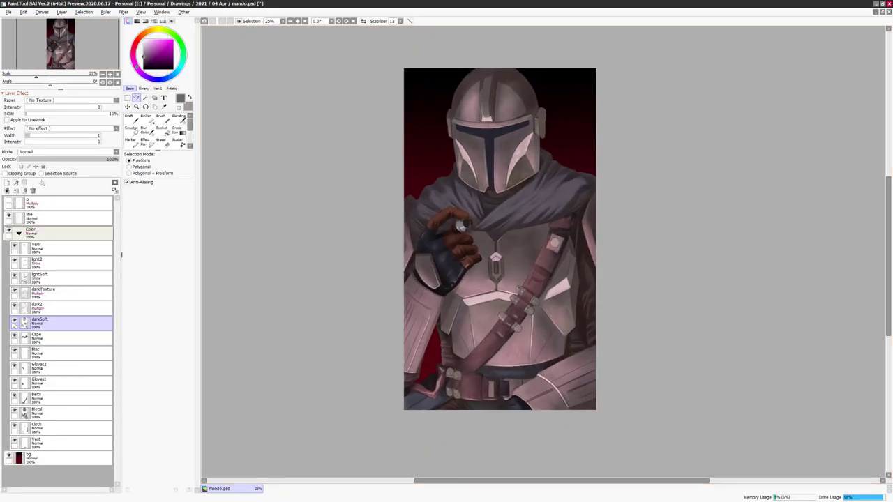
# - Shift the armour highlights on light2 to a warmer, more saturated tone with Hue/Saturation, and clear the selection
pyautogui.click(38, 262)
pyautogui.hotkey('ctrl', 'u')
pyautogui.moveTo(789, 127); pyautogui.dragTo(837, 127)
pyautogui.moveTo(788, 117); pyautogui.dragTo(765, 135)
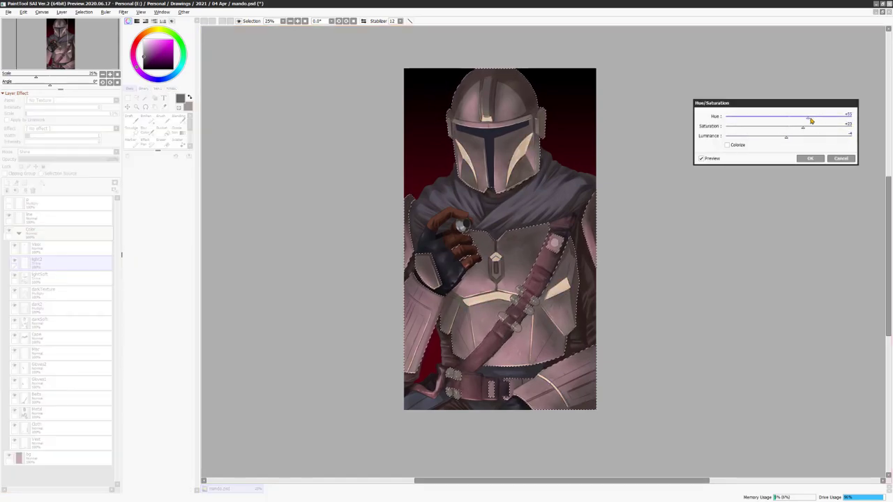
pyautogui.click(810, 158)
pyautogui.hotkey('ctrl', 'd')
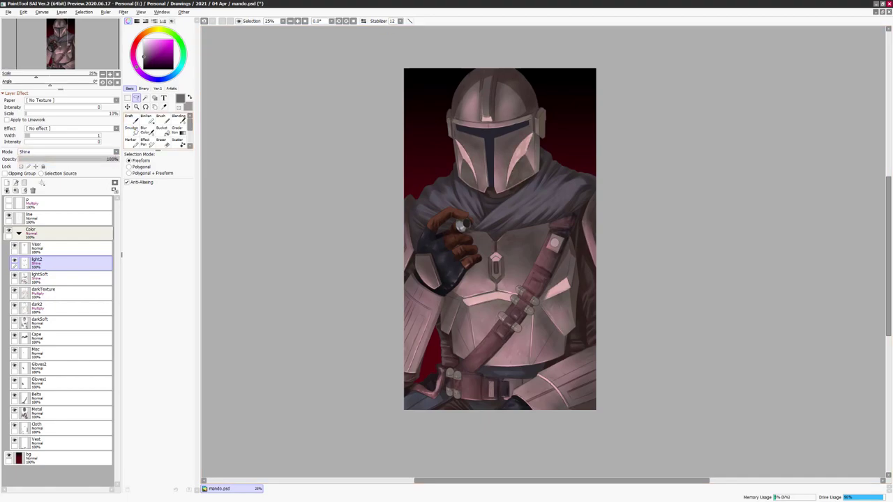
# - Add a Shine layer above lightSoft, select the metal armour areas, and choose a light pink-purple painting colour
pyautogui.hotkey('ctrl', '+')
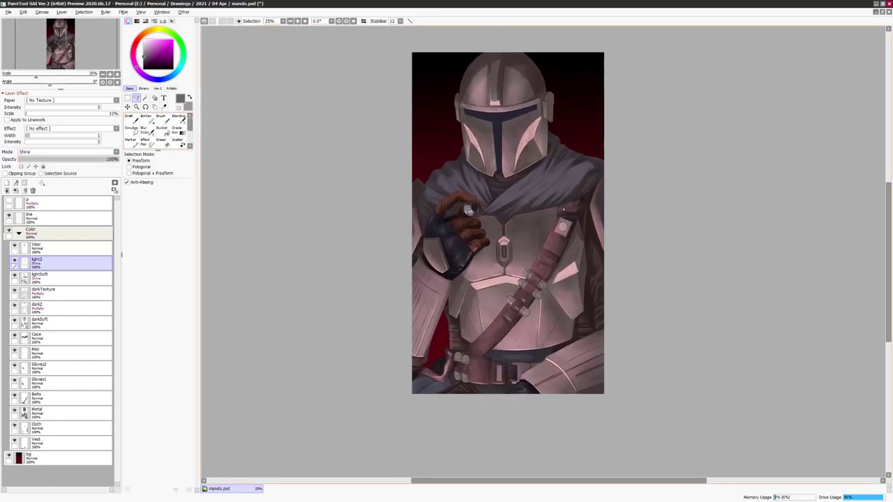
pyautogui.click(14, 278)
pyautogui.click(7, 189)
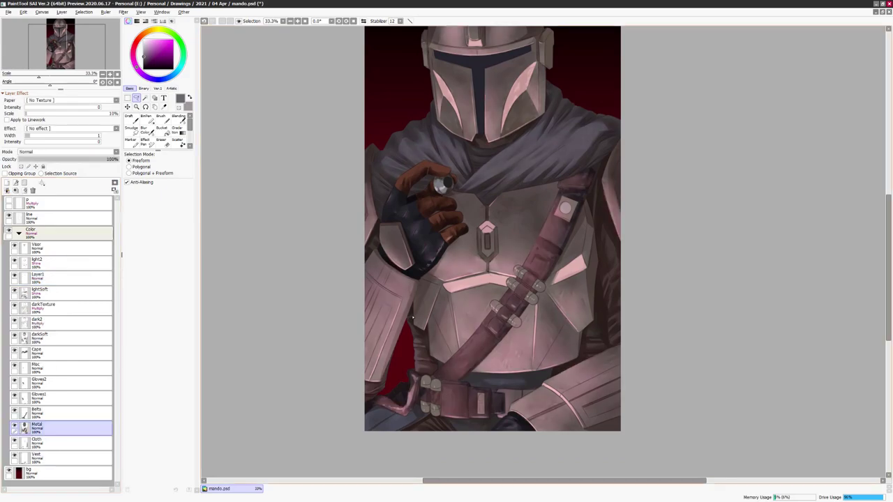
pyautogui.click(146, 118)
pyautogui.click(167, 278)
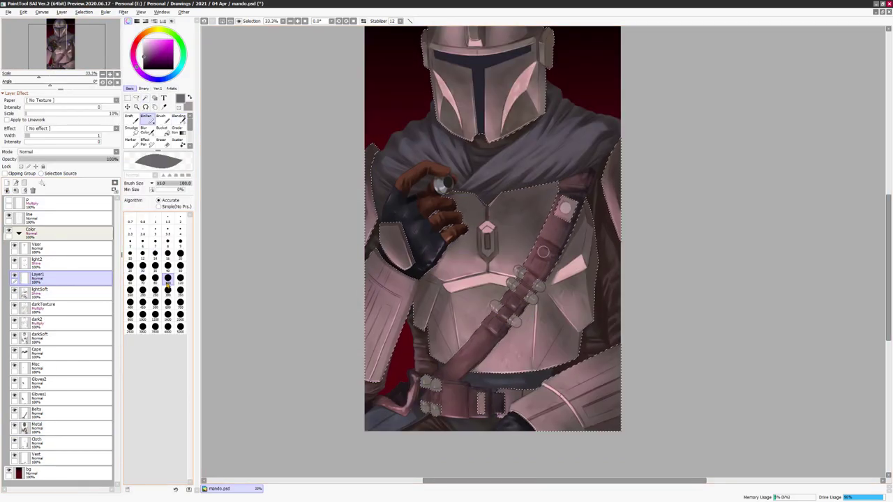
pyautogui.click(69, 151)
pyautogui.click(41, 183)
# - Paint and blend bright tapered highlights on the lower panels of the chest plate, either side of the strap
pyautogui.moveTo(454, 348); pyautogui.dragTo(442, 312)
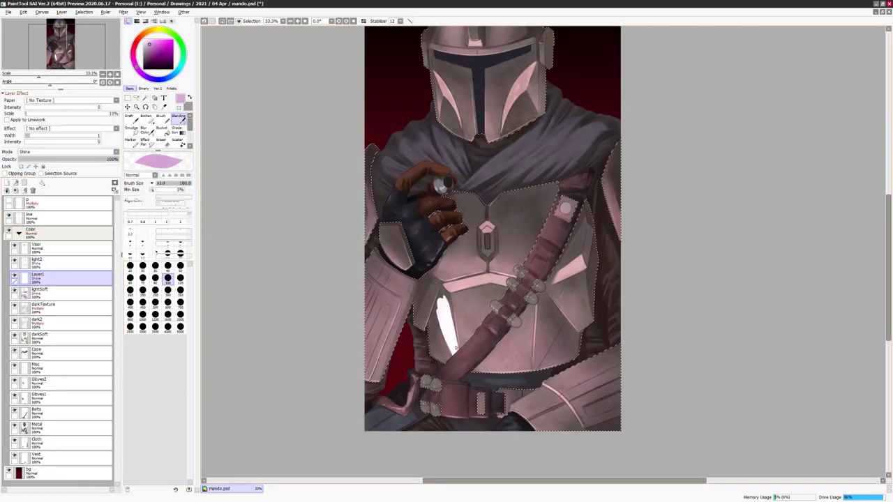
pyautogui.press('b')
pyautogui.moveTo(459, 358); pyautogui.dragTo(442, 299)
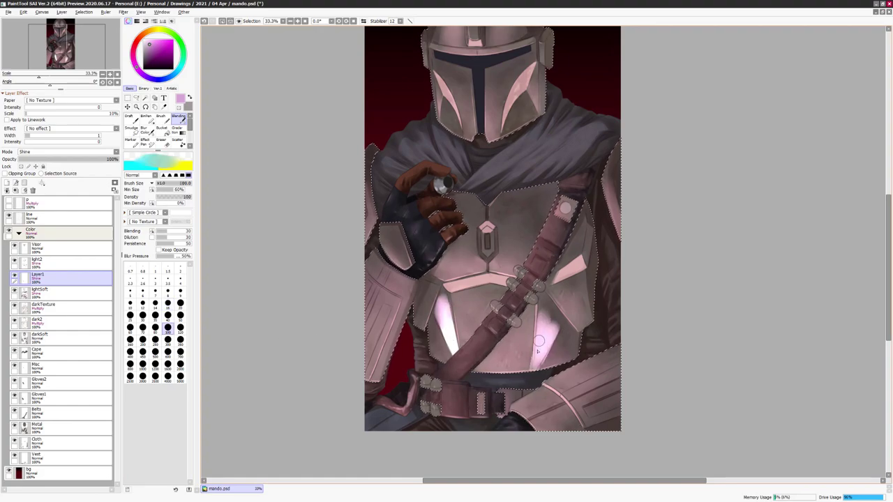
pyautogui.moveTo(455, 362); pyautogui.dragTo(446, 379)
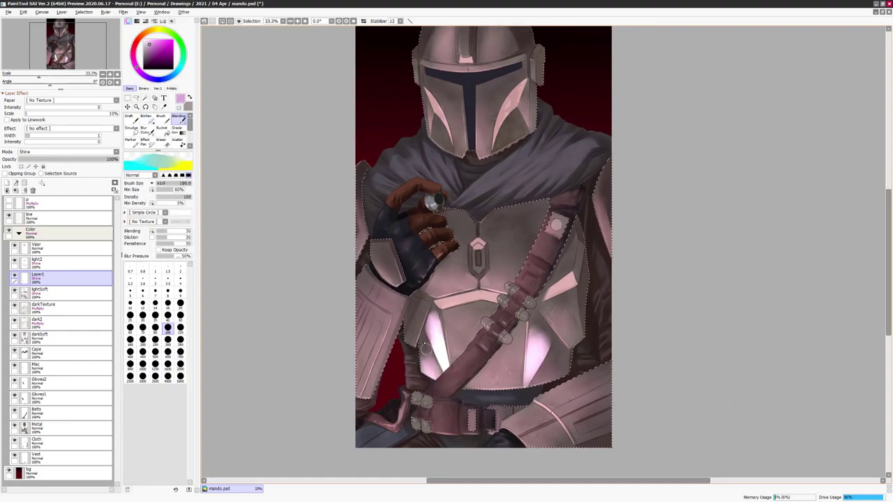
# - Extend the blended Shine highlights across the chest plate's side panels, lower edge and raised horizontal band
pyautogui.press(']')
pyautogui.press(']')
pyautogui.press(']')
pyautogui.press(']')
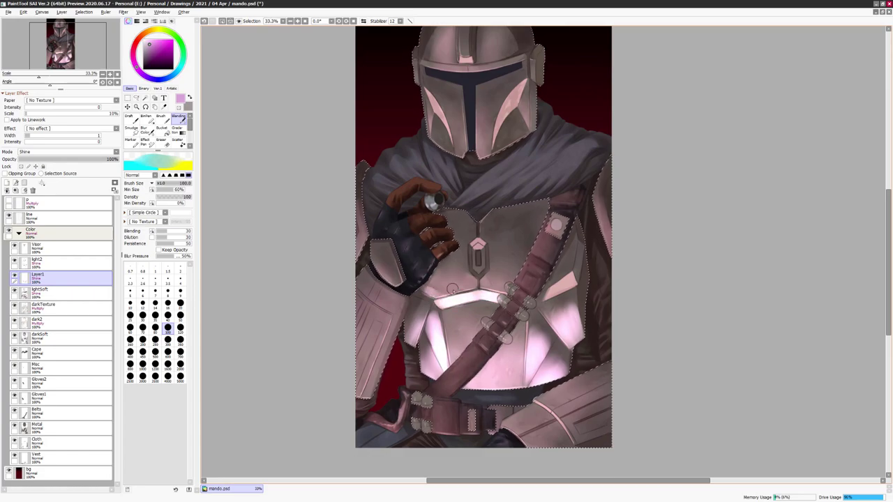
pyautogui.press(']')
pyautogui.press(']')
pyautogui.press(']')
pyautogui.press(']')
pyautogui.press(']')
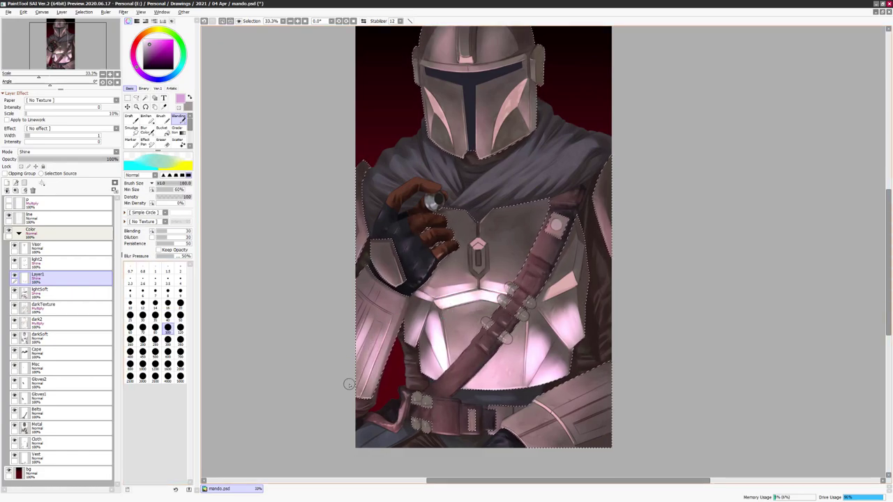
# - Paint and soften glossy highlights on both forearm guards and the glove's metal plate with the Blending and Blur brushes
pyautogui.press('b')
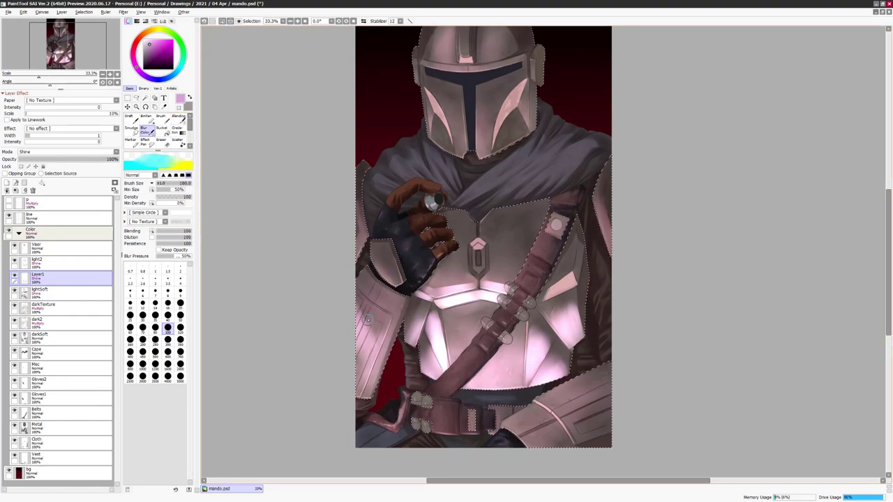
pyautogui.press('b')
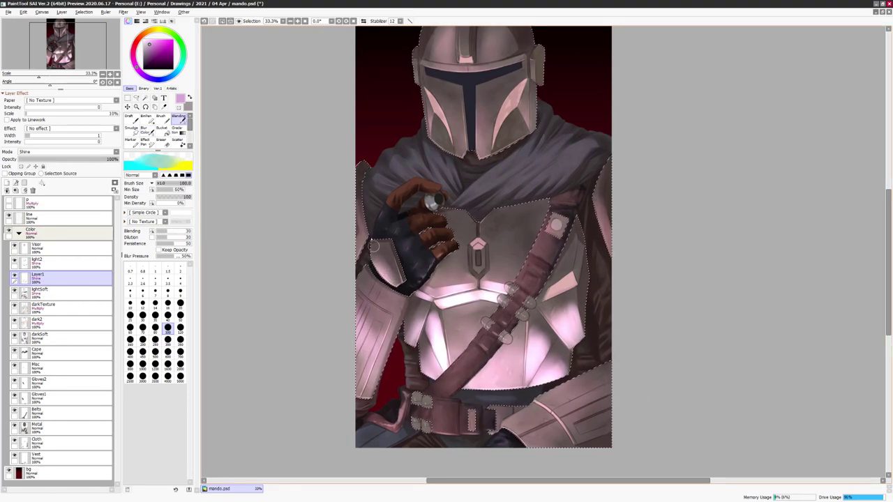
pyautogui.press('b')
pyautogui.scroll(-1, 409, 298)
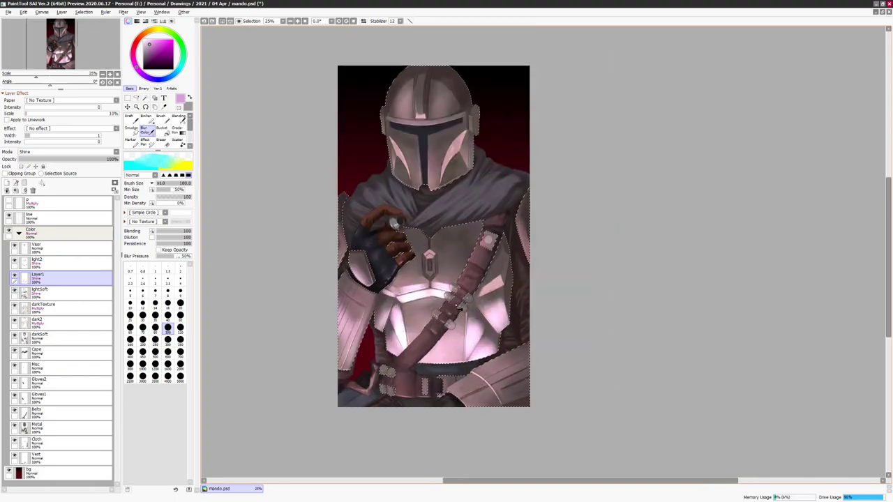
pyautogui.press('b')
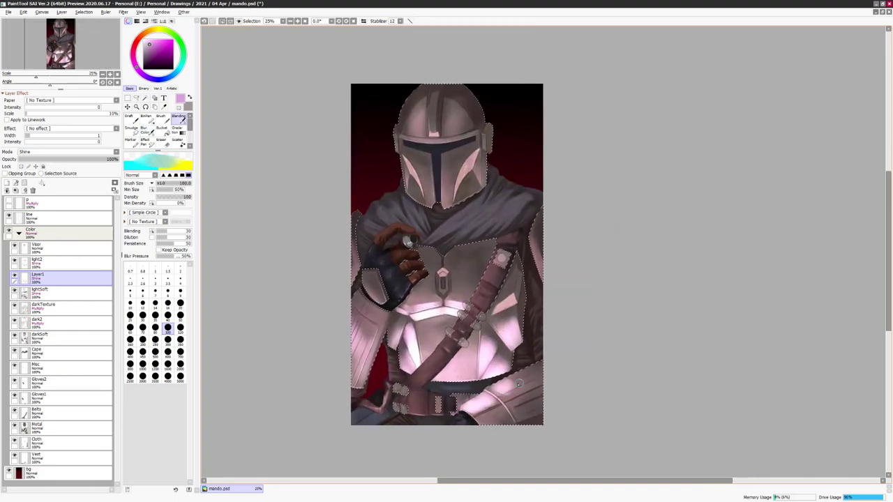
pyautogui.press('b')
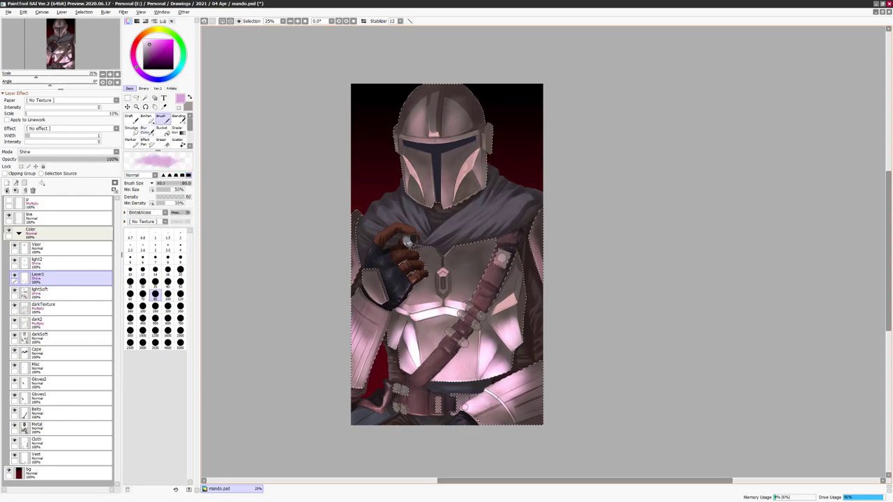
# - Paint and blend small highlights on the waist belt's metal plate and its rounded metal cartridges
pyautogui.press('b')
pyautogui.scroll(1, 542, 190)
pyautogui.press('b')
pyautogui.scroll(1, 395, 405)
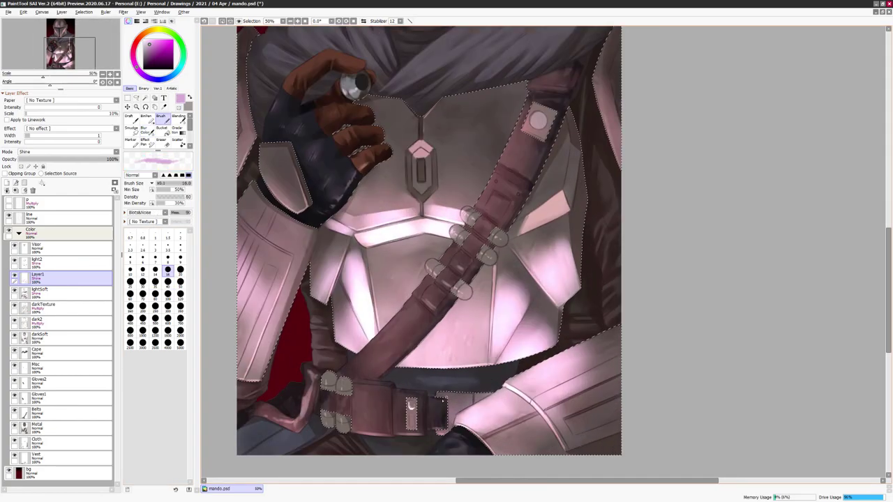
pyautogui.click(167, 303)
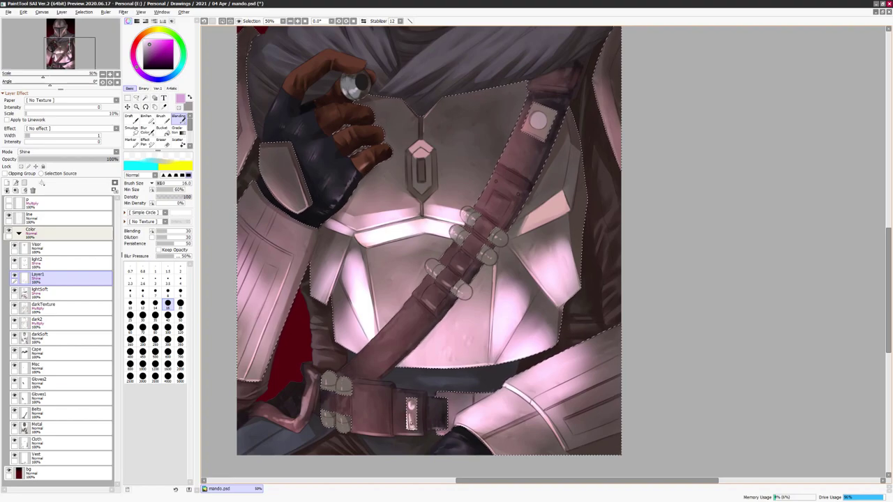
pyautogui.press(']')
pyautogui.press(']')
pyautogui.press(']')
pyautogui.press(']')
pyautogui.press(']')
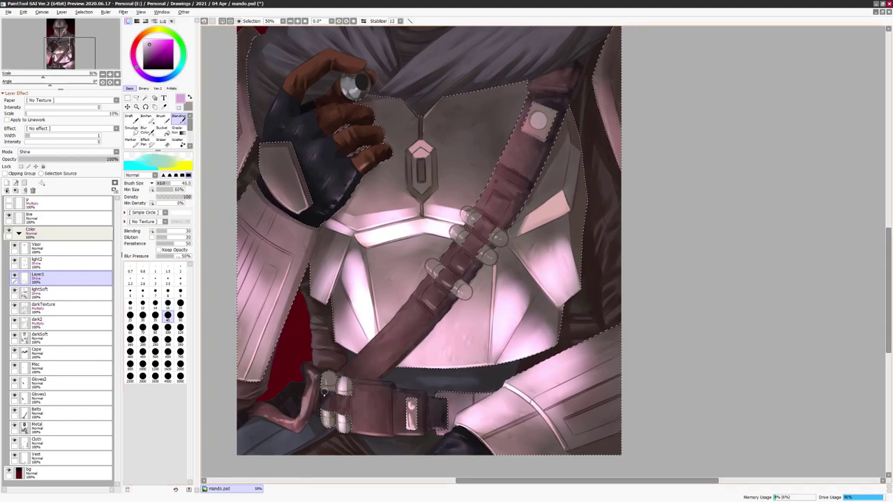
pyautogui.moveTo(348, 354); pyautogui.dragTo(350, 429)
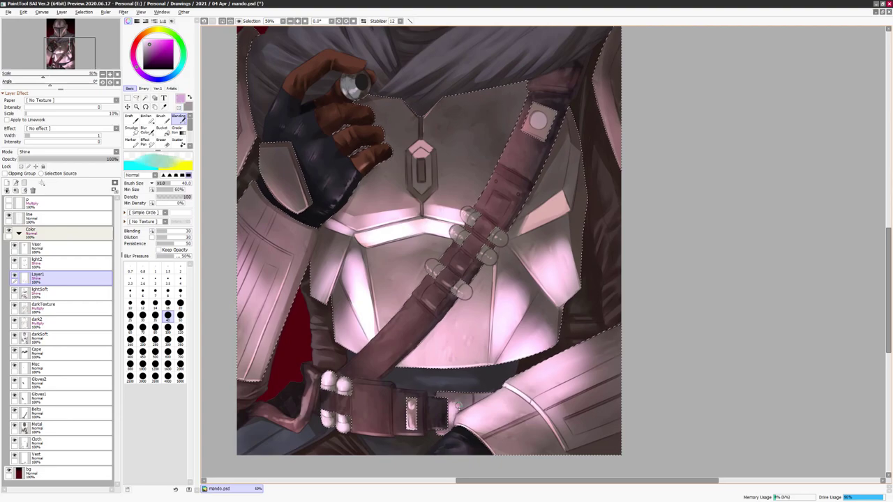
# - Recolour the new armour highlights to a warm pink with colorized Hue/Saturation, and merge their layer into lightSoft
pyautogui.scroll(-5, 405, 290)
pyautogui.scroll(5, 544, 290)
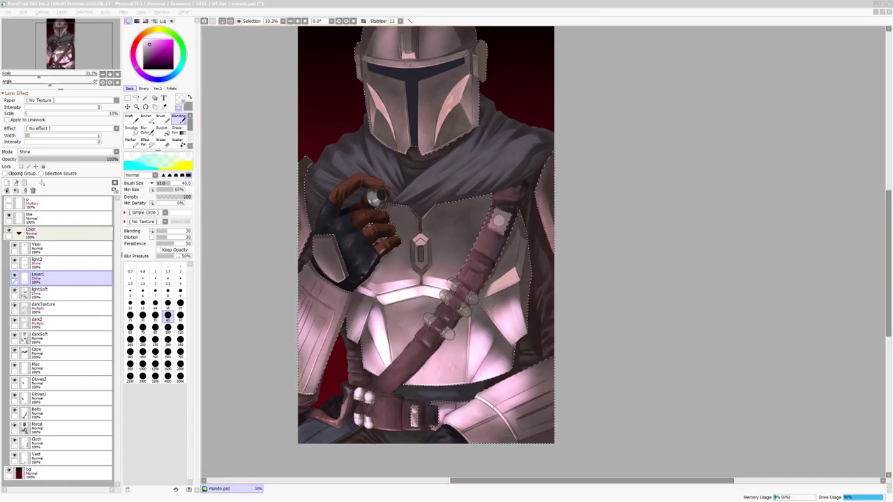
pyautogui.scroll(-2, 726, 187)
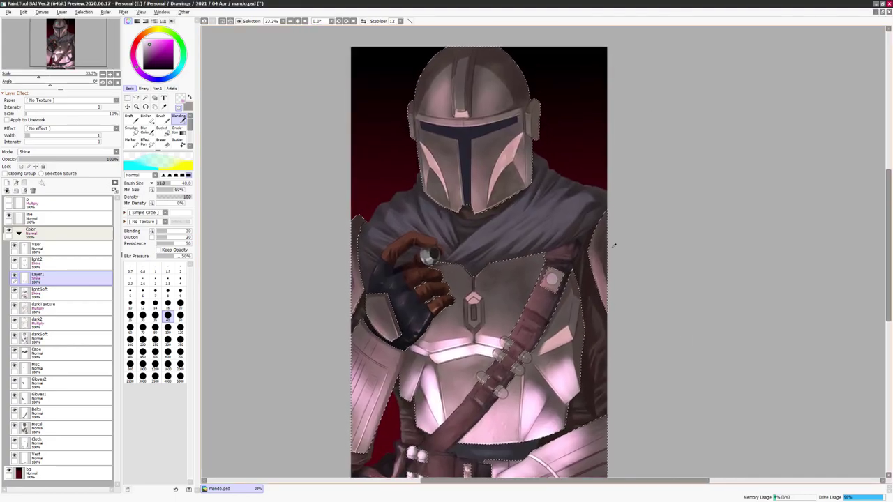
pyautogui.hotkey('ctrl', 'u')
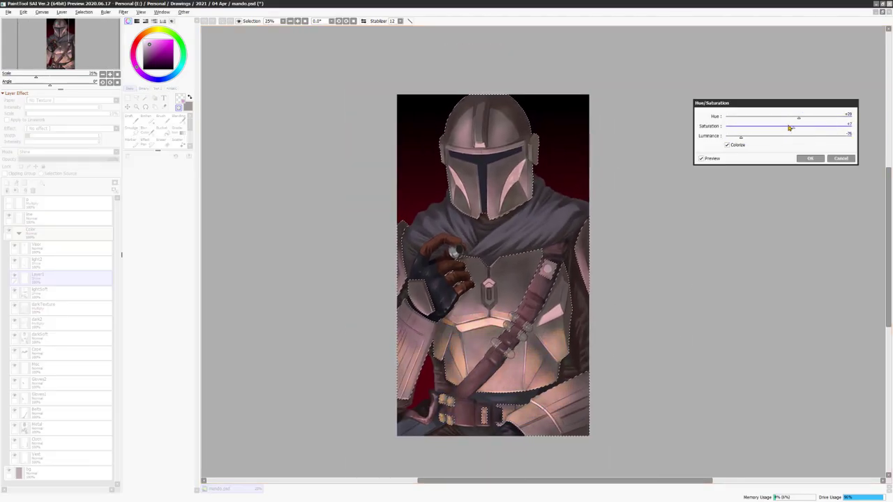
pyautogui.press('Return')
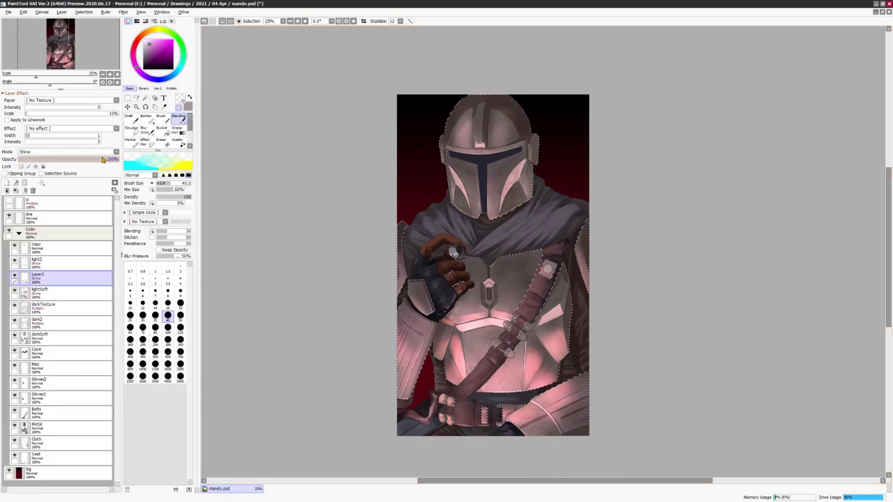
pyautogui.click(15, 190)
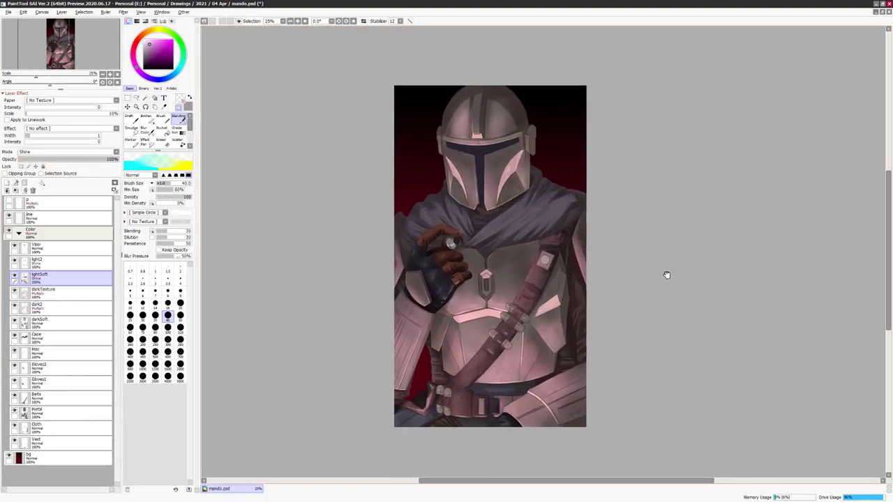
# - Create a Multiply layer named Mult at the top of the Color group, filling the figure's silhouette with light pink-purple
pyautogui.click(31, 233)
pyautogui.click(145, 97)
pyautogui.click(577, 163)
pyautogui.click(84, 12)
pyautogui.click(98, 40)
pyautogui.click(8, 182)
pyautogui.click(502, 279)
pyautogui.click(70, 152)
pyautogui.click(31, 169)
# - Shift the Mult layer's colour with Hue/Saturation at hue +63
pyautogui.hotkey('ctrl', 'u')
pyautogui.moveTo(788, 117); pyautogui.dragTo(795, 117)
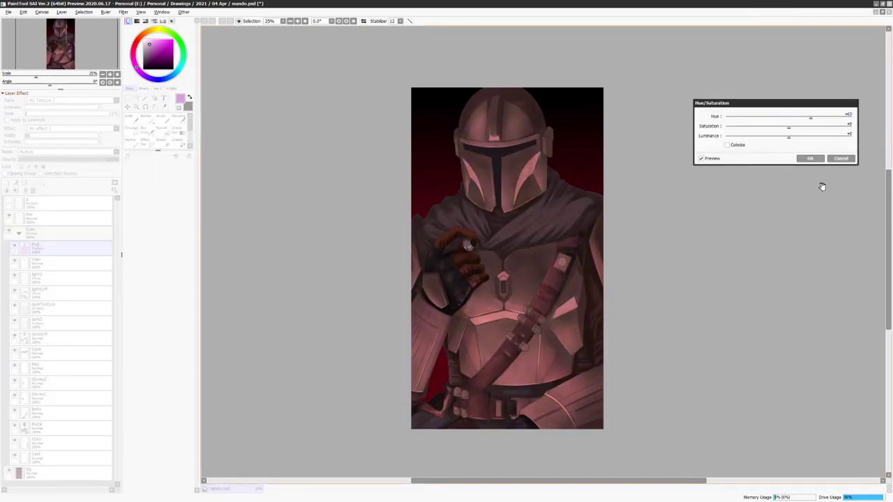
pyautogui.click(810, 158)
# - Clear the selection and add a new layer directly above the line layer
pyautogui.scroll(3, 451, 259)
pyautogui.scroll(2, 272, 349)
pyautogui.click(38, 220)
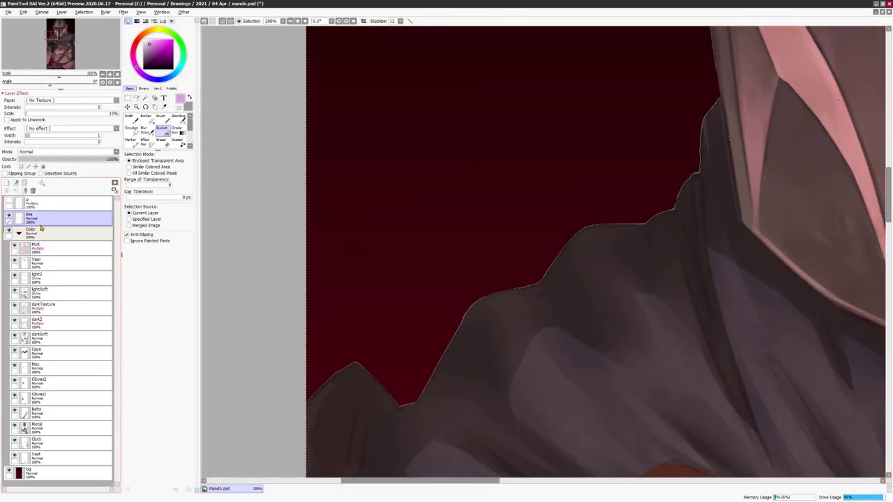
pyautogui.scroll(-4, 495, 342)
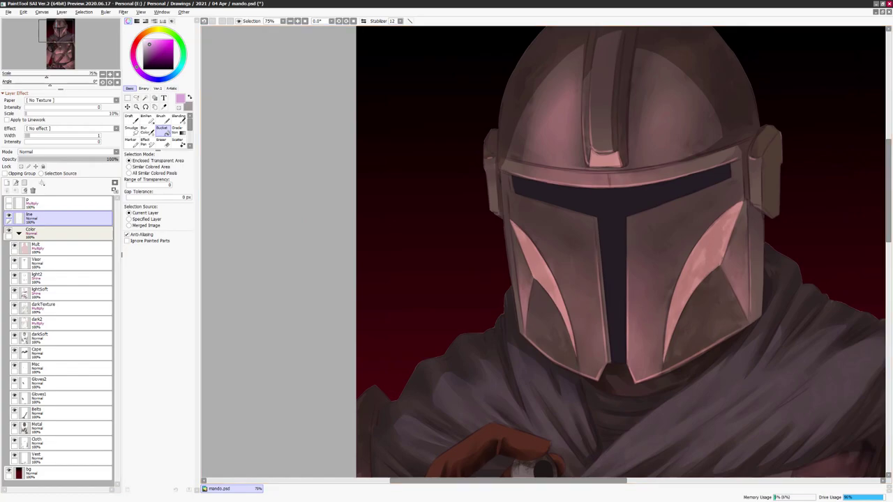
pyautogui.scroll(-2, 483, 309)
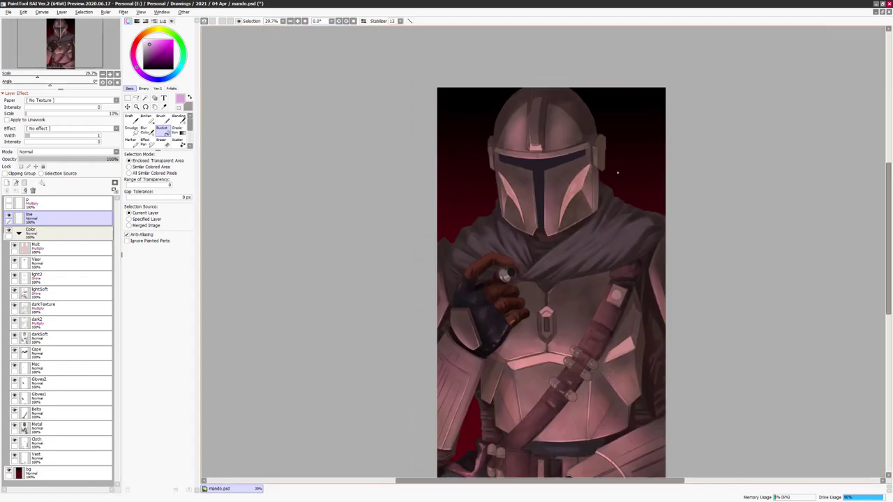
pyautogui.scroll(1, 483, 309)
pyautogui.scroll(2, 483, 309)
pyautogui.hotkey('ctrl', 'shift', 'n')
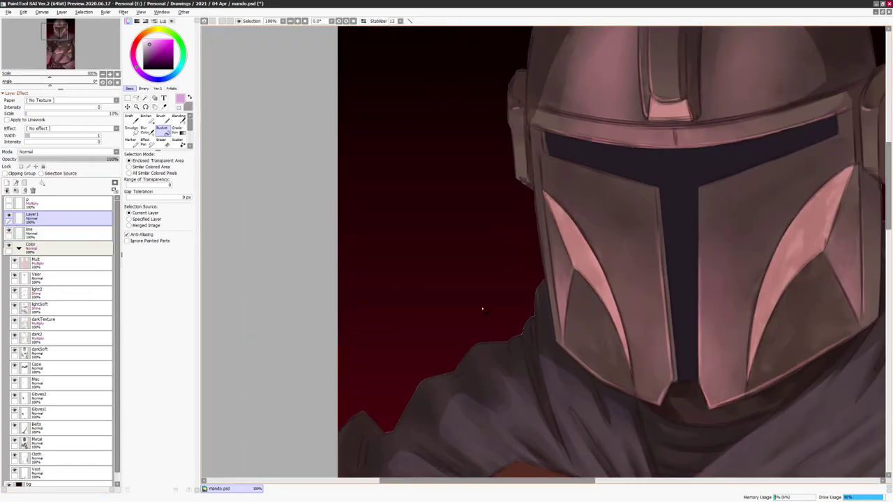
pyautogui.hotkey('ctrl', 'u')
pyautogui.press('Escape')
pyautogui.scroll(2, 593, 296)
pyautogui.scroll(-5, 593, 295)
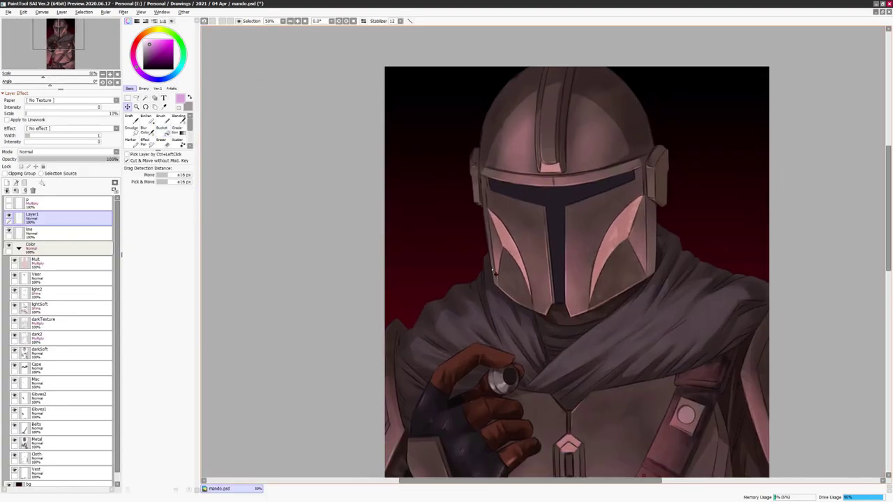
# - Collapse the Color group and rename the new layer above line as line2
pyautogui.click(19, 247)
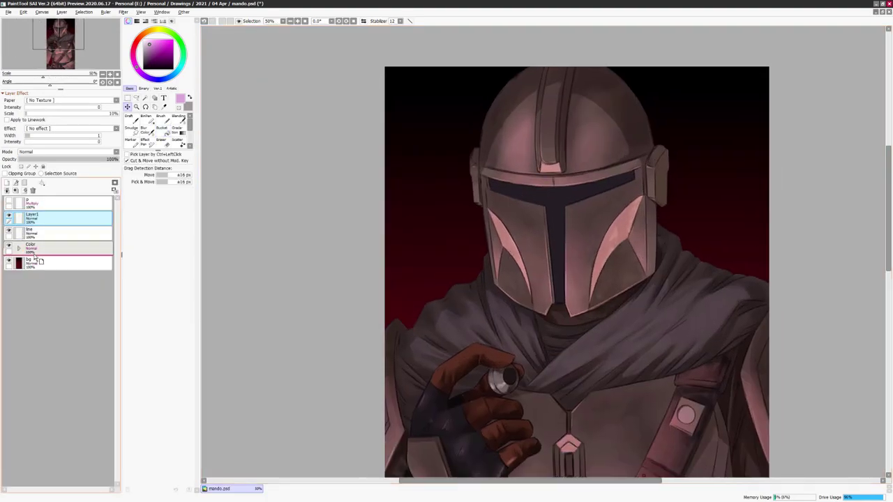
pyautogui.scroll(3, 494, 272)
pyautogui.scroll(-4, 502, 307)
pyautogui.scroll(1, 510, 342)
pyautogui.scroll(1, 510, 342)
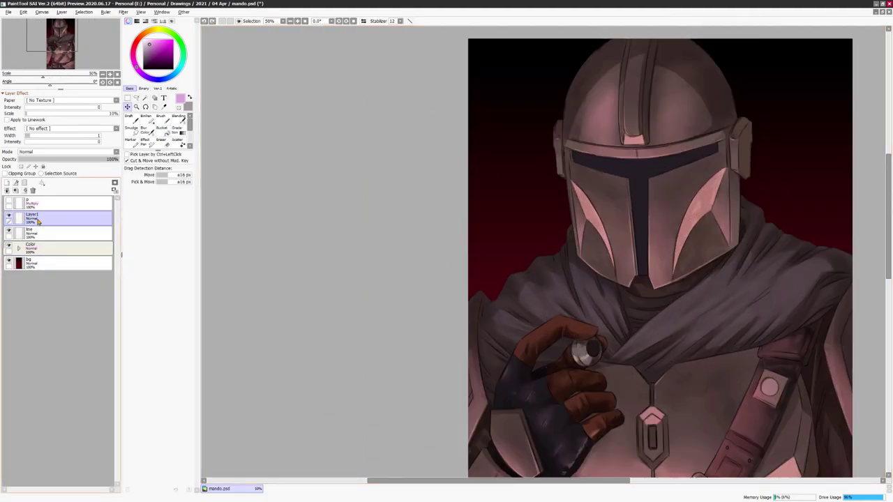
pyautogui.scroll(-2, 510, 341)
pyautogui.scroll(1, 510, 342)
# - Select the background around the figure from the Color group and expand the selection slightly over the figure's edge
pyautogui.click(56, 249)
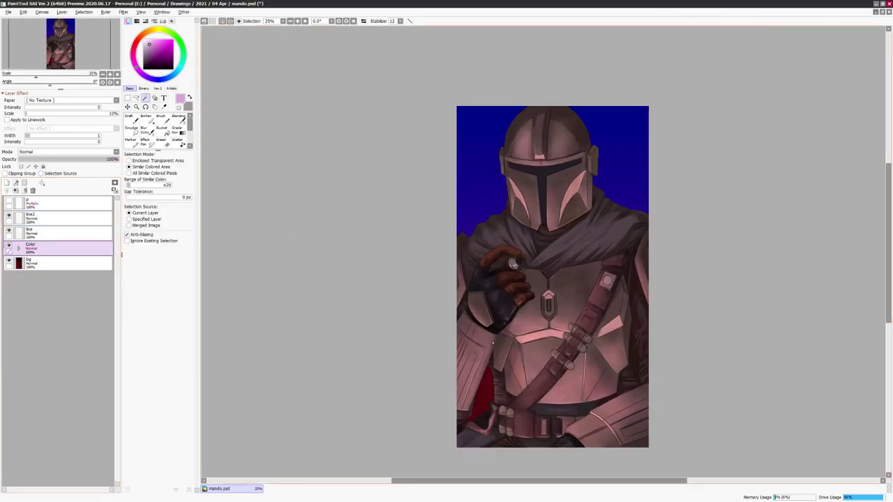
pyautogui.click(55, 218)
pyautogui.scroll(3, 476, 296)
pyautogui.scroll(-2, 477, 296)
pyautogui.scroll(9, 370, 231)
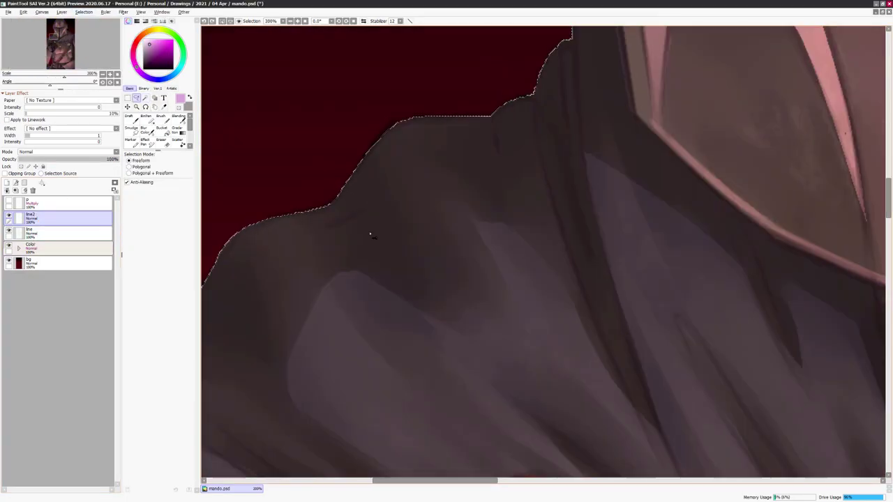
pyautogui.click(84, 12)
pyautogui.click(91, 54)
pyautogui.press('Return')
pyautogui.click(84, 12)
pyautogui.press('Escape')
# - Add a new layer above bg and fill the selected background area with light pink-purple
pyautogui.click(56, 277)
pyautogui.hotkey('ctrl', 'shift', 'n')
pyautogui.click(417, 417)
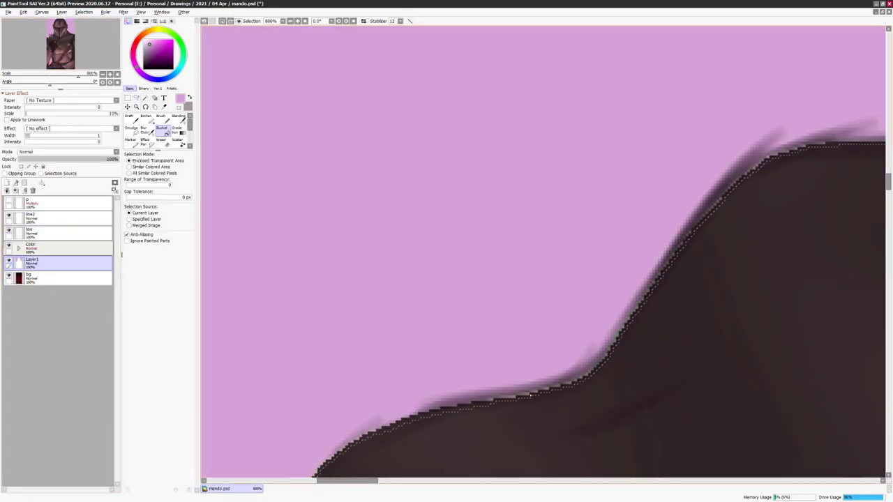
pyautogui.scroll(-2, 464, 360)
# - Select the backdrop around the figure from the Color group, including the gap beneath the raised arm
pyautogui.click(55, 249)
pyautogui.click(145, 99)
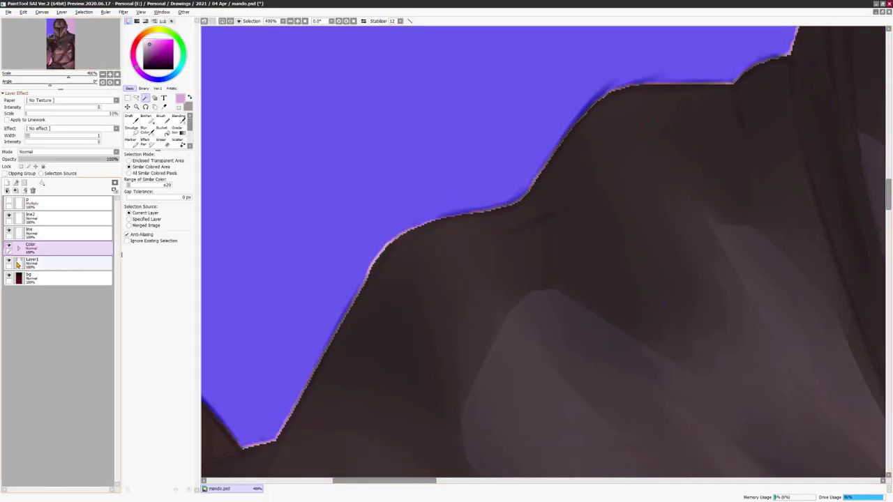
pyautogui.scroll(-6, 544, 251)
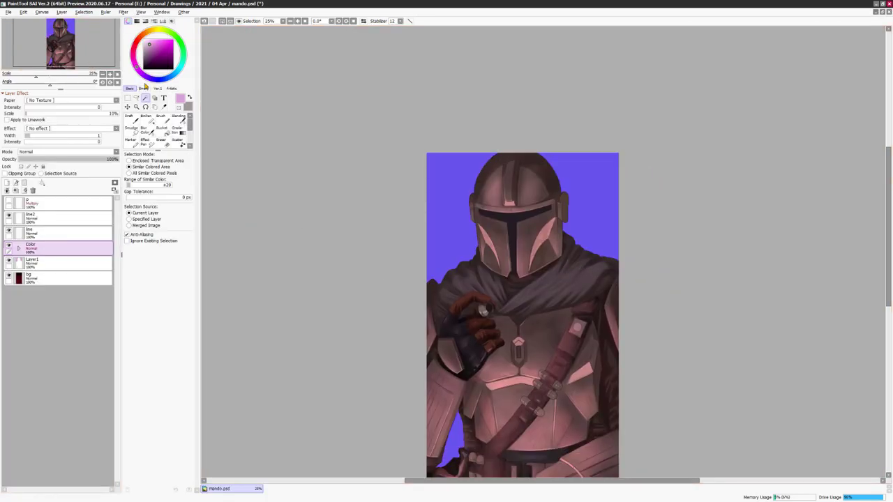
# - Clear the pink-purple backdrop fill from Layer1, keeping only the rim along the figure, and move the layer above the Color group
pyautogui.click(56, 261)
pyautogui.scroll(4, 525, 122)
pyautogui.hotkey('ctrl', 'u')
pyautogui.press('Return')
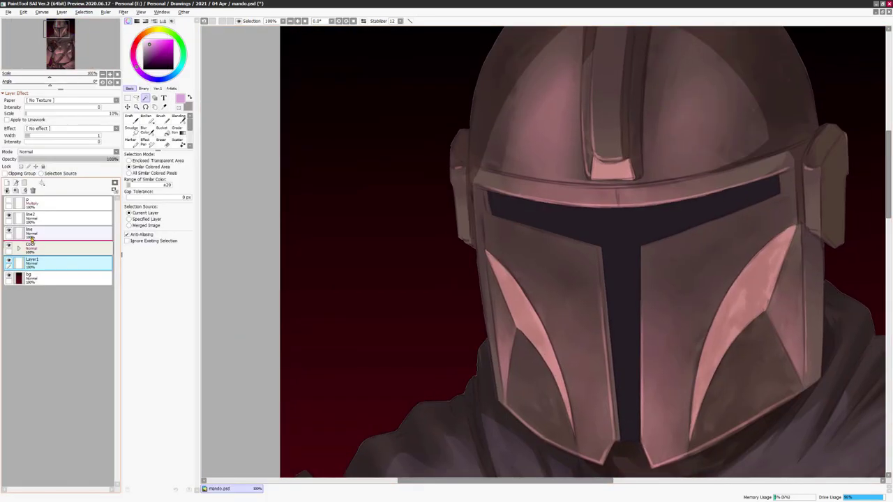
pyautogui.scroll(-2, 548, 303)
pyautogui.scroll(1, 548, 303)
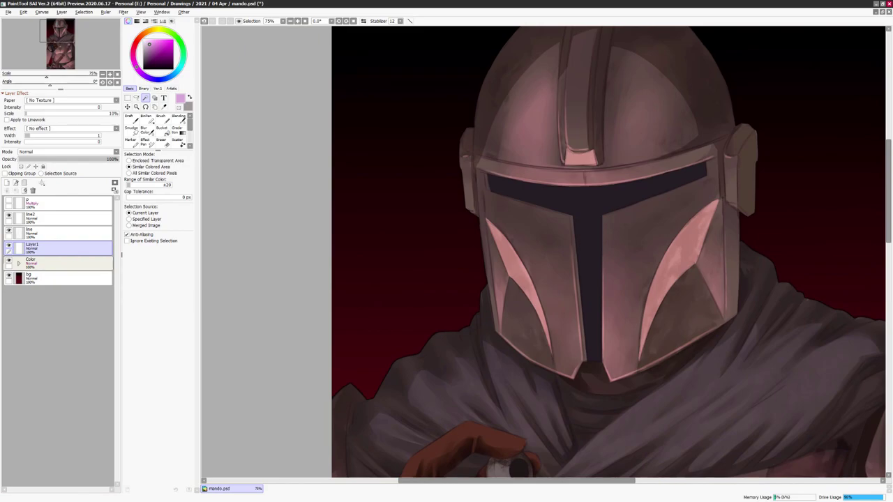
# - Adjust the hue, saturation and luminance of the rim layer above the Color group and rename it horizon
pyautogui.hotkey('ctrl', 'u')
pyautogui.moveTo(788, 117); pyautogui.dragTo(754, 116)
pyautogui.moveTo(837, 126); pyautogui.dragTo(807, 137)
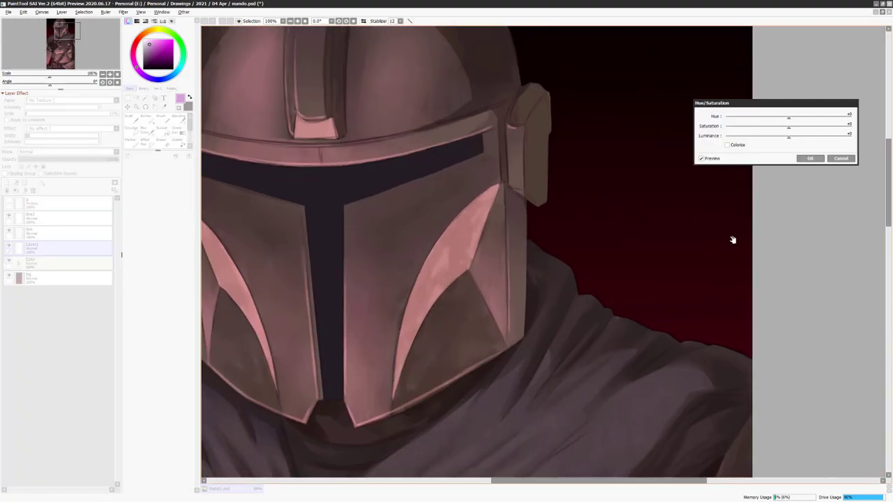
pyautogui.moveTo(789, 117); pyautogui.dragTo(837, 126)
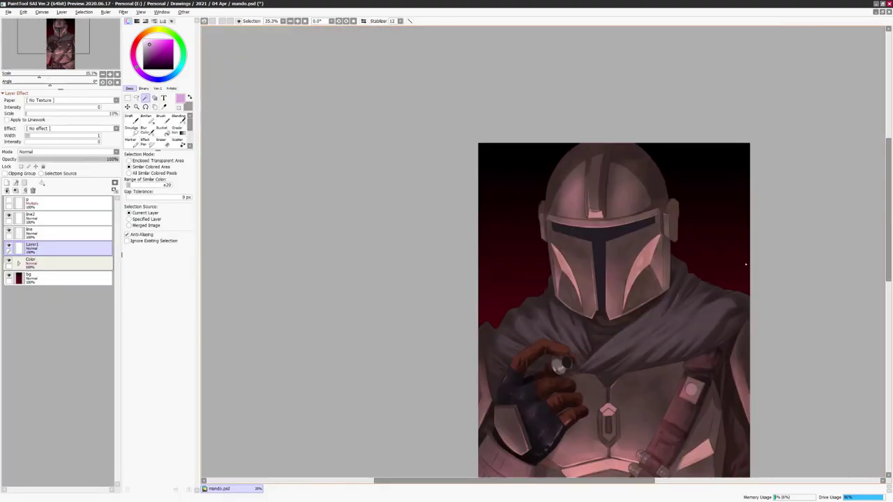
pyautogui.doubleClick(28, 247)
pyautogui.press('Return')
pyautogui.scroll(-1, 408, 238)
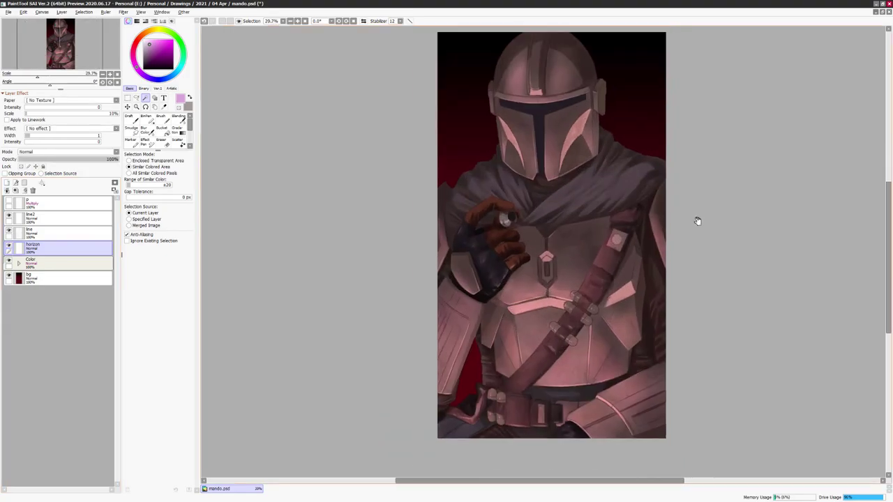
# - Add a new layer above horizon and sketch orange-red flame outlines over the belt and lower edge with the BinPen at size 40
pyautogui.hscroll(2, 408, 238)
pyautogui.hscroll(1, 408, 238)
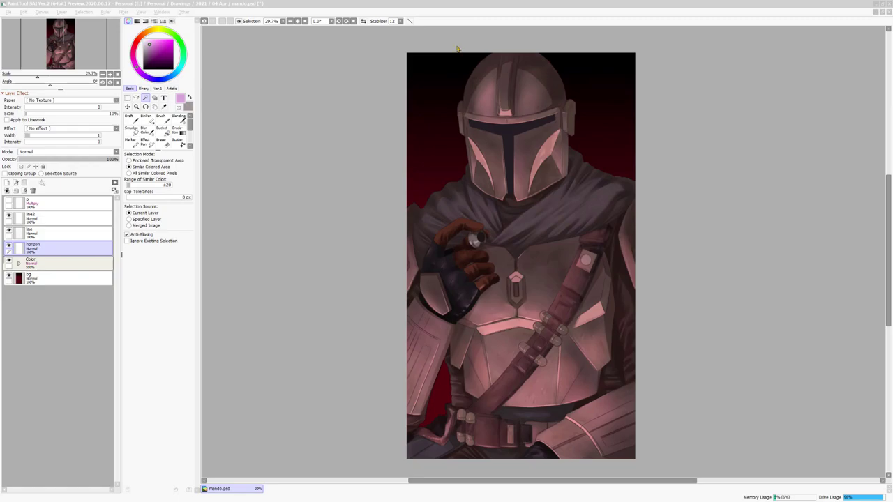
pyautogui.hscroll(2, 466, 73)
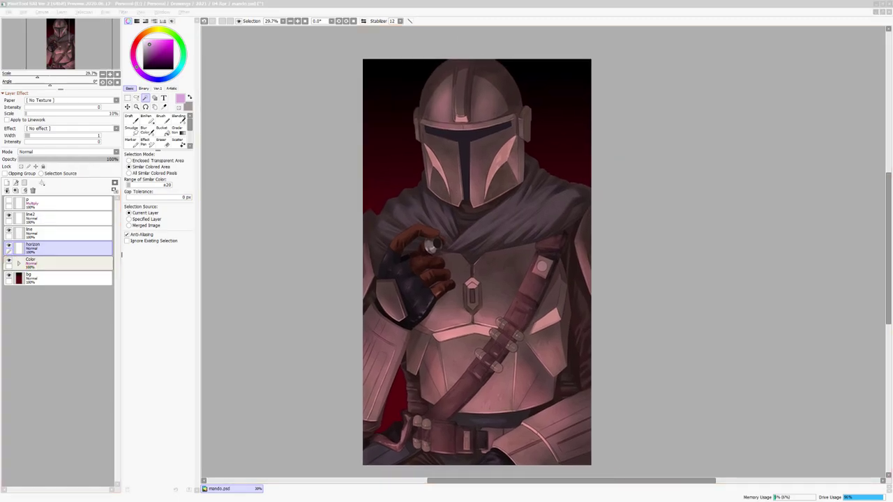
pyautogui.scroll(1, 714, 131)
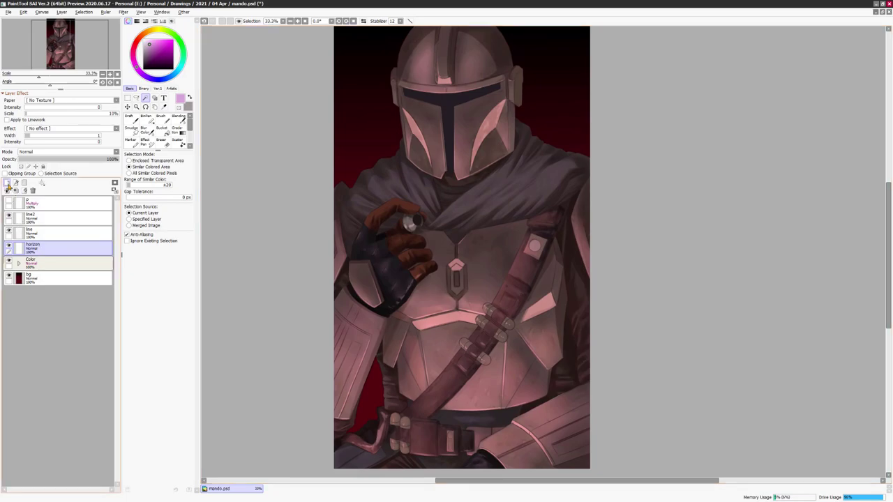
pyautogui.hotkey('ctrl', 'shift', 'n')
pyautogui.press('b')
pyautogui.press('a')
pyautogui.moveTo(447, 389); pyautogui.dragTo(457, 364)
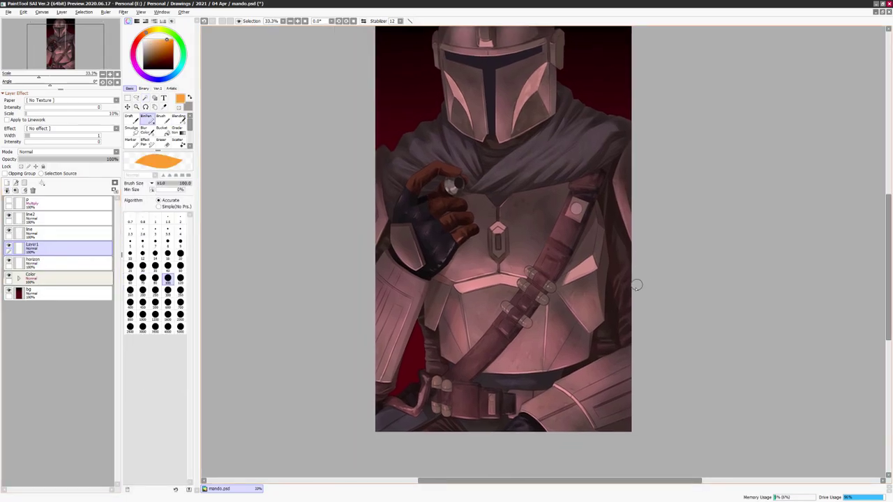
pyautogui.press('[')
pyautogui.press('[')
pyautogui.press('[')
pyautogui.press('[')
pyautogui.press('[')
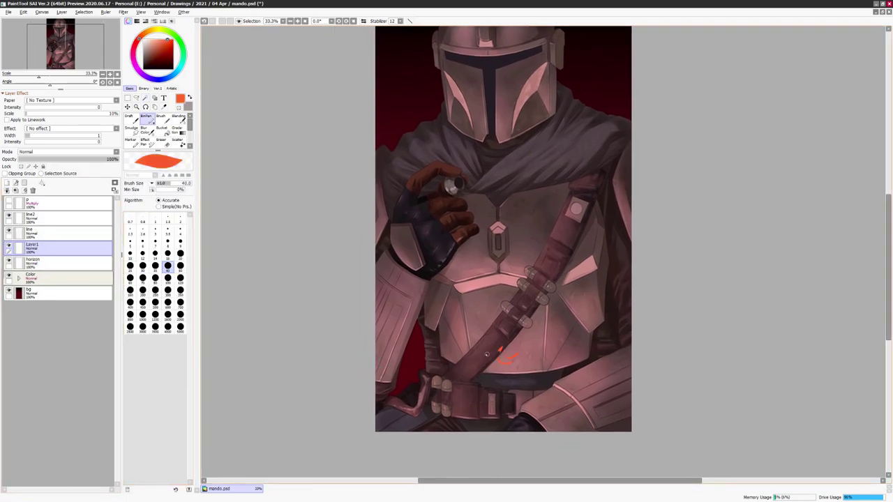
pyautogui.moveTo(468, 385); pyautogui.dragTo(471, 429)
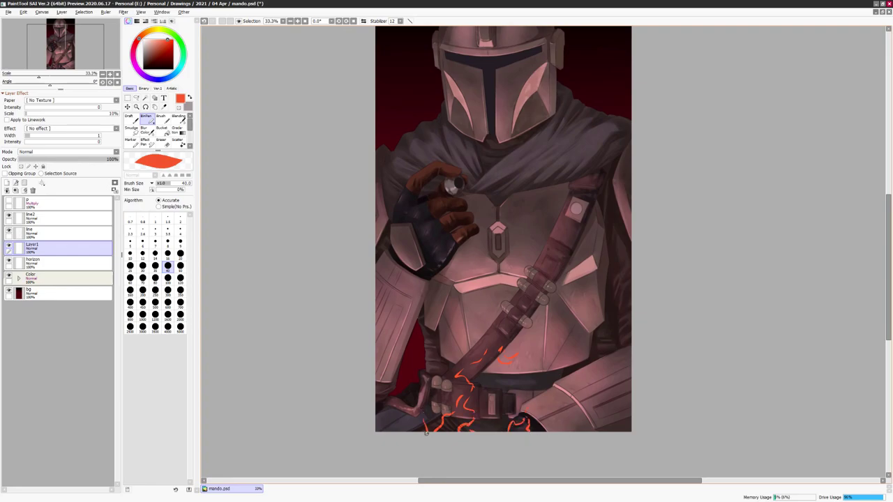
# - Paint orange-red flame patches on the resting forearm and fill in the flame shapes over the belt and lower edge
pyautogui.moveTo(591, 401)
pyautogui.mouseDown()
pyautogui.moveTo(617, 357)
pyautogui.moveTo(601, 396)
pyautogui.mouseUp()
pyautogui.moveTo(614, 436)
pyautogui.mouseDown()
pyautogui.moveTo(614, 367)
pyautogui.moveTo(606, 374)
pyautogui.moveTo(620, 375)
pyautogui.moveTo(598, 403)
pyautogui.mouseUp()
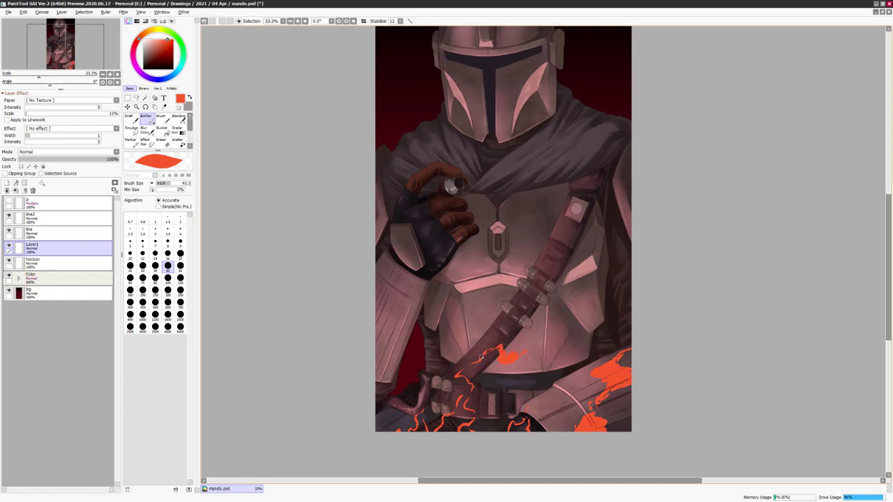
pyautogui.moveTo(466, 429); pyautogui.dragTo(446, 403)
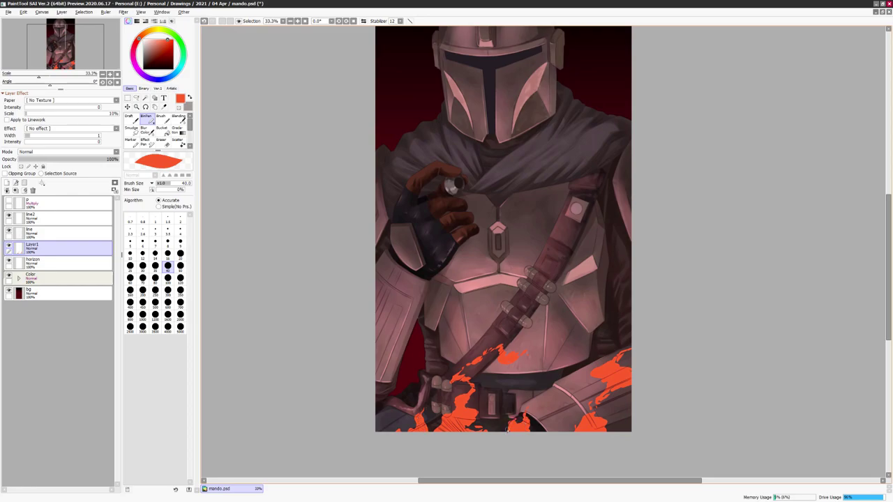
# - Shift the hue of the orange-red flames and paint light-yellow cores inside them on a new layer above
pyautogui.hotkey('ctrl', 'u')
pyautogui.moveTo(788, 117); pyautogui.dragTo(777, 119)
pyautogui.click(809, 158)
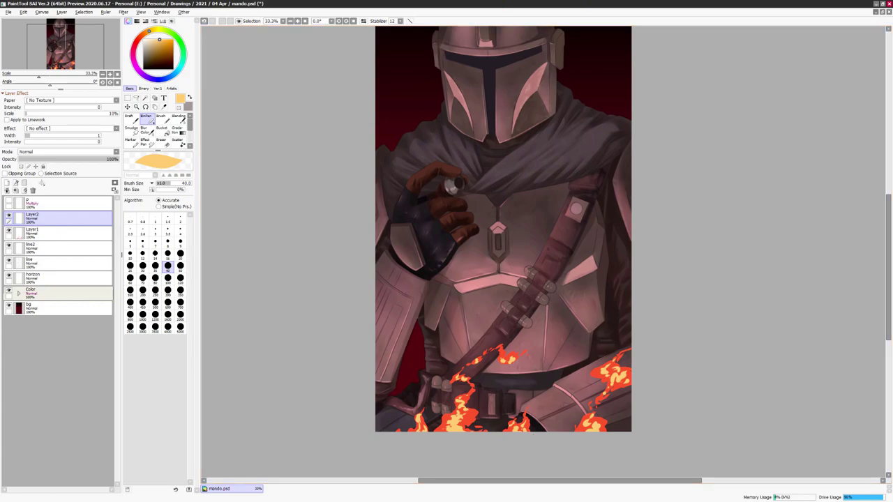
pyautogui.moveTo(594, 54); pyautogui.dragTo(597, 73)
# - Blur the yellow flame cores, and soften the orange-red flames on Layer1 with the Blur brush at size 100
pyautogui.press('b')
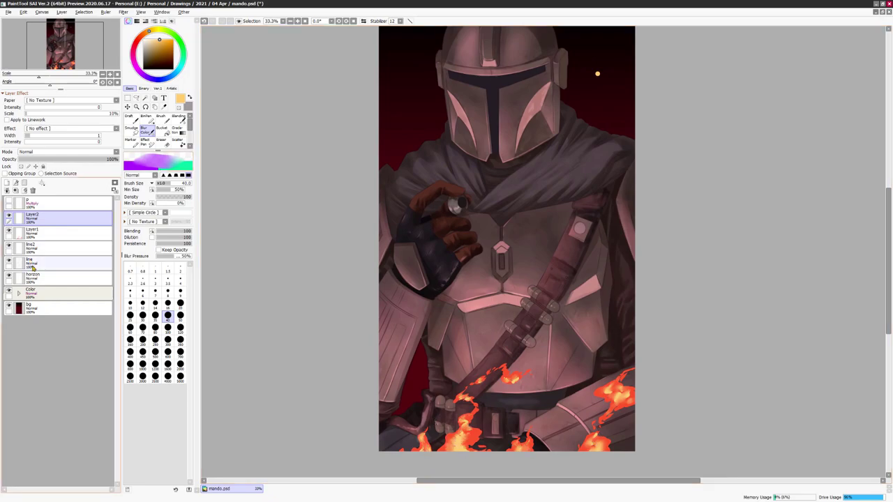
pyautogui.click(32, 232)
pyautogui.click(168, 327)
pyautogui.moveTo(466, 385)
pyautogui.mouseDown()
pyautogui.moveTo(498, 418)
pyautogui.moveTo(478, 409)
pyautogui.moveTo(464, 420)
pyautogui.moveTo(482, 443)
pyautogui.moveTo(535, 466)
pyautogui.moveTo(435, 440)
pyautogui.moveTo(400, 447)
pyautogui.moveTo(509, 442)
pyautogui.moveTo(542, 427)
pyautogui.mouseUp()
pyautogui.moveTo(588, 444)
pyautogui.mouseDown()
pyautogui.moveTo(608, 407)
pyautogui.moveTo(644, 400)
pyautogui.moveTo(602, 399)
pyautogui.moveTo(624, 378)
pyautogui.mouseUp()
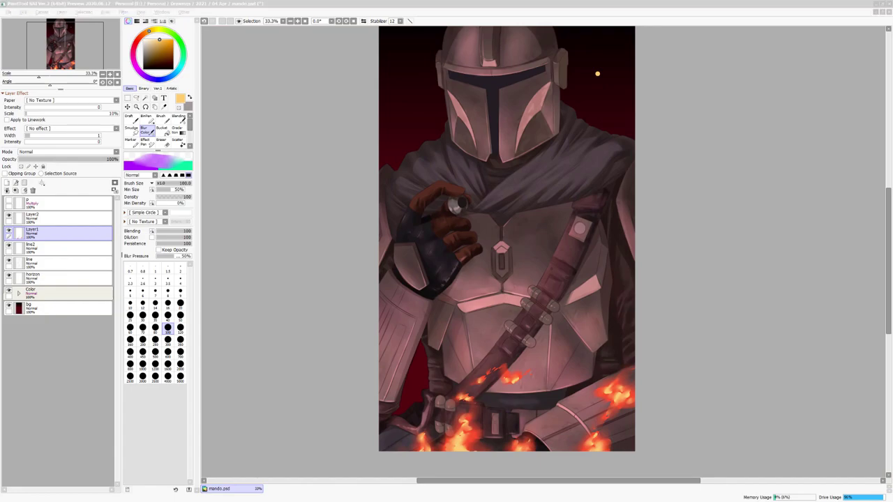
# - Add a new layer beneath the flame layers and brush a textured salmon glow around the flames at size 300
pyautogui.keyDown('ctrl'); pyautogui.keyDown('shift'); pyautogui.click(520, 381); pyautogui.keyUp('shift'); pyautogui.keyUp('ctrl')
pyautogui.scroll(-2, 519, 381)
pyautogui.scroll(1, 682, 150)
pyautogui.hotkey('ctrl', 'shift', 'n')
pyautogui.press('b')
pyautogui.moveTo(31, 218); pyautogui.dragTo(48, 253)
pyautogui.moveTo(540, 410)
pyautogui.mouseDown()
pyautogui.moveTo(426, 405)
pyautogui.moveTo(488, 363)
pyautogui.moveTo(499, 391)
pyautogui.mouseUp()
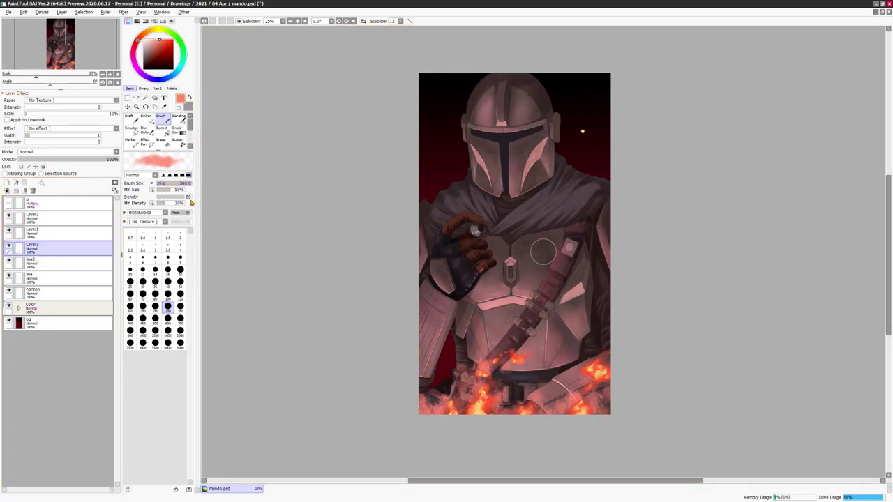
# - Raise the glow layer's saturation to +100 with slight hue and luminance changes, and set its blend mode to Overlay
pyautogui.hotkey('ctrl', 'u')
pyautogui.moveTo(789, 116)
pyautogui.mouseDown()
pyautogui.moveTo(805, 116)
pyautogui.moveTo(811, 134)
pyautogui.moveTo(789, 117)
pyautogui.mouseUp()
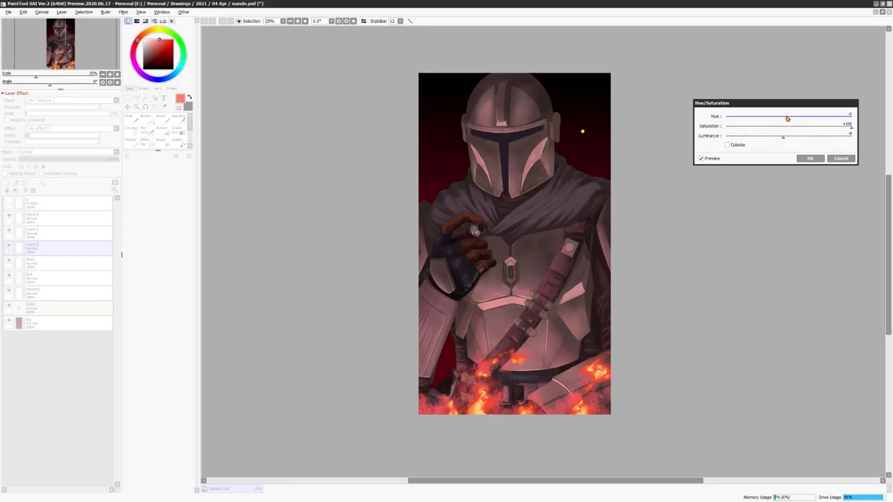
pyautogui.click(810, 159)
pyautogui.click(70, 151)
pyautogui.click(63, 230)
# - Rename the Overlay layer as Glow and the combined flame layer above it as Flame
pyautogui.doubleClick(32, 246)
pyautogui.write('Glow')
pyautogui.press('Return')
pyautogui.click(35, 217)
pyautogui.doubleClick(35, 217)
pyautogui.write('Flame')
pyautogui.press('Return')
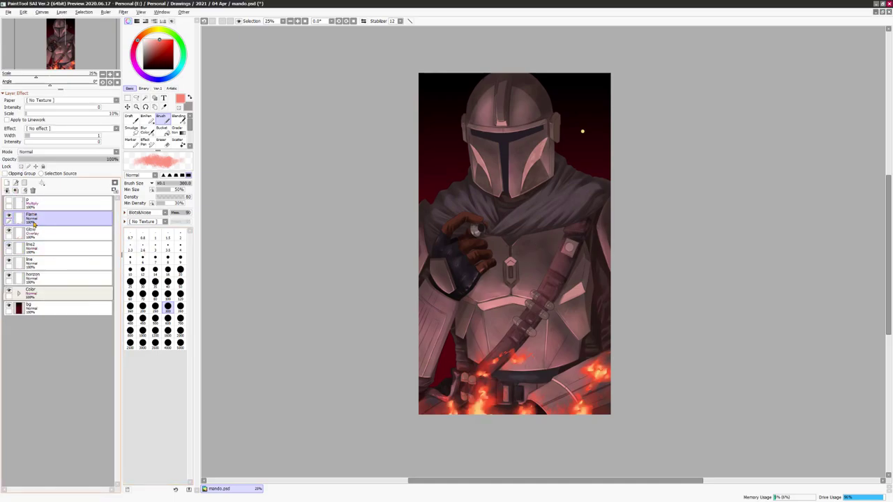
# - Add a new layer above Flame and scatter salmon ember dots over the figure and background with the BinPen
pyautogui.moveTo(642, 99); pyautogui.dragTo(645, 102)
pyautogui.hotkey('ctrl', 'shift', 'n')
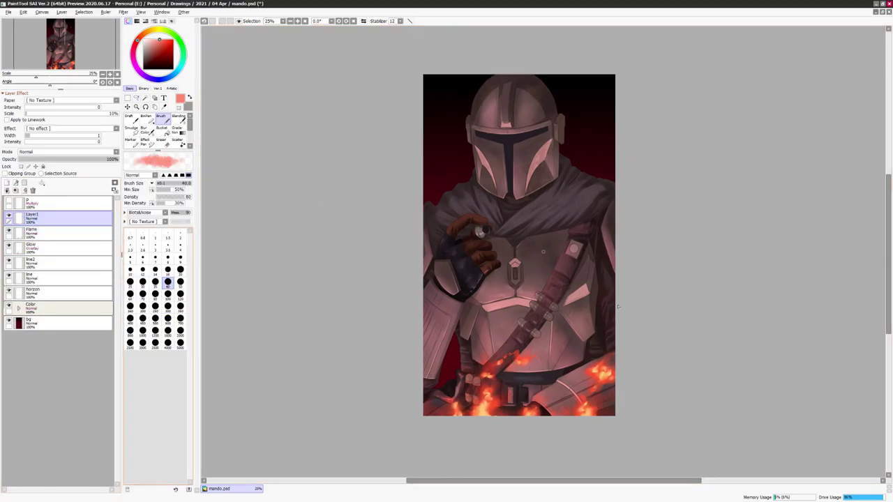
pyautogui.press('Return')
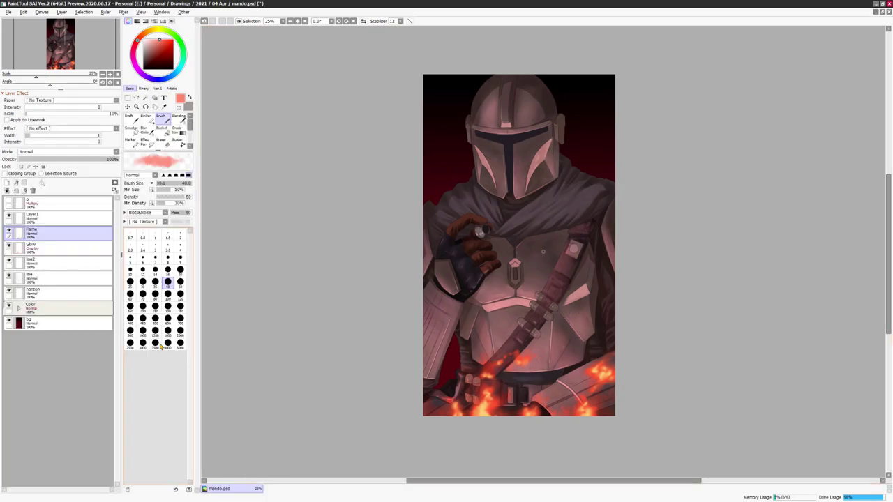
pyautogui.press('n')
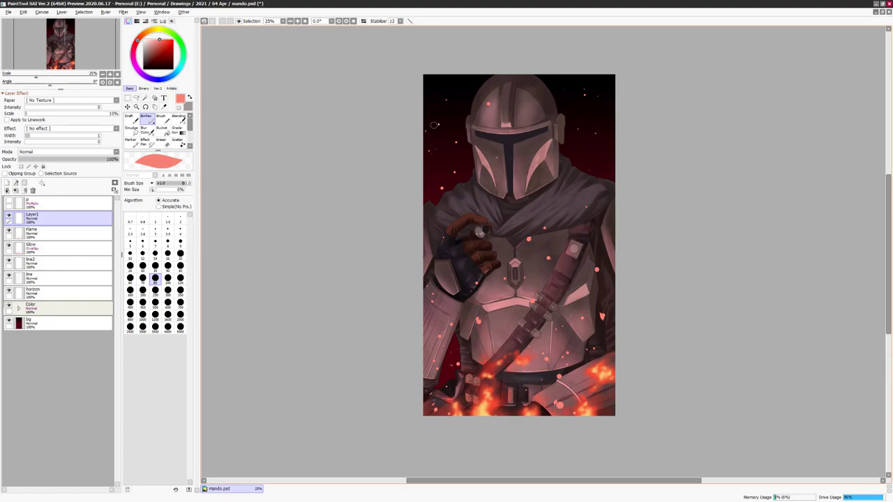
# - Recolour the ember dots to saturated orange with Hue/Saturation and set their layer's blend mode to Shade/Shine
pyautogui.hotkey('ctrl', 'u')
pyautogui.moveTo(800, 125)
pyautogui.mouseDown()
pyautogui.moveTo(847, 126)
pyautogui.moveTo(802, 125)
pyautogui.mouseUp()
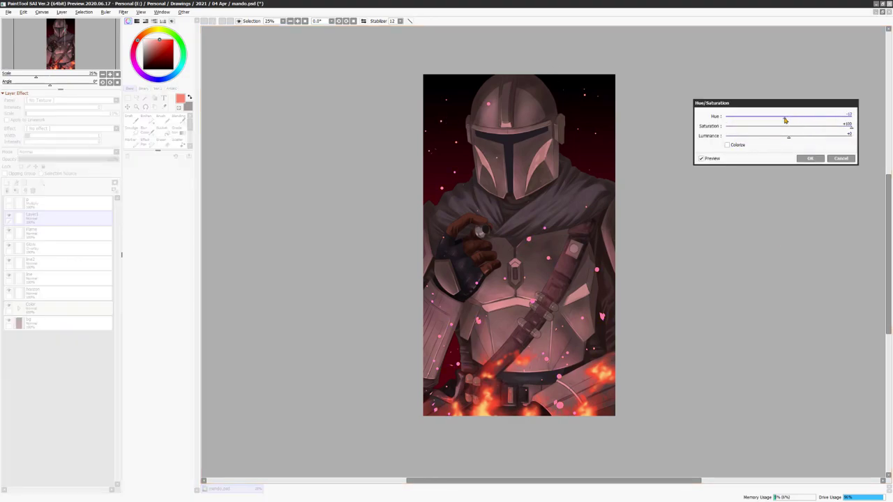
pyautogui.press('Return')
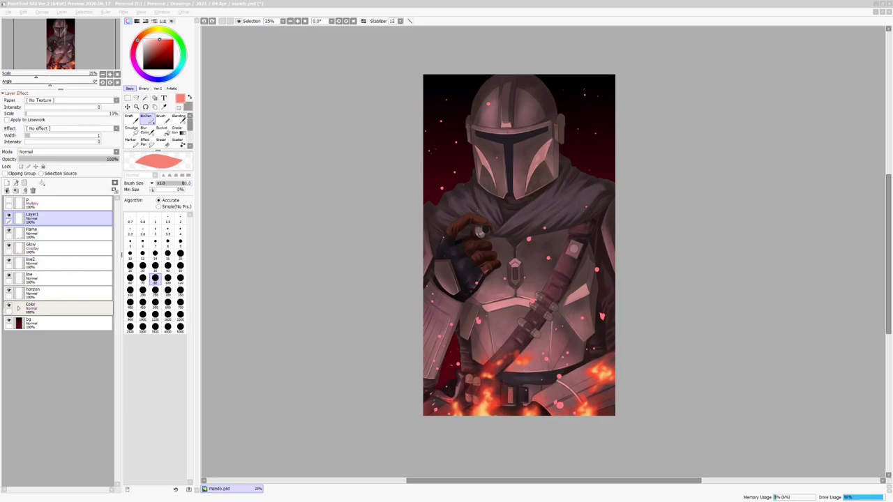
pyautogui.hotkey('ctrl', 'u')
pyautogui.click(807, 155)
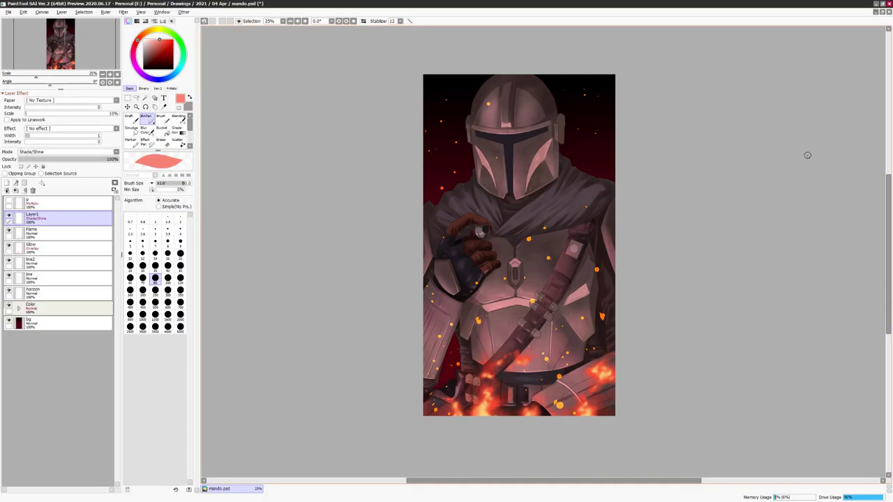
# - Dot additional light-orange sparks among the embers using a maximum brush size of 100
pyautogui.keyDown('alt'); pyautogui.click(542, 251); pyautogui.keyUp('alt')
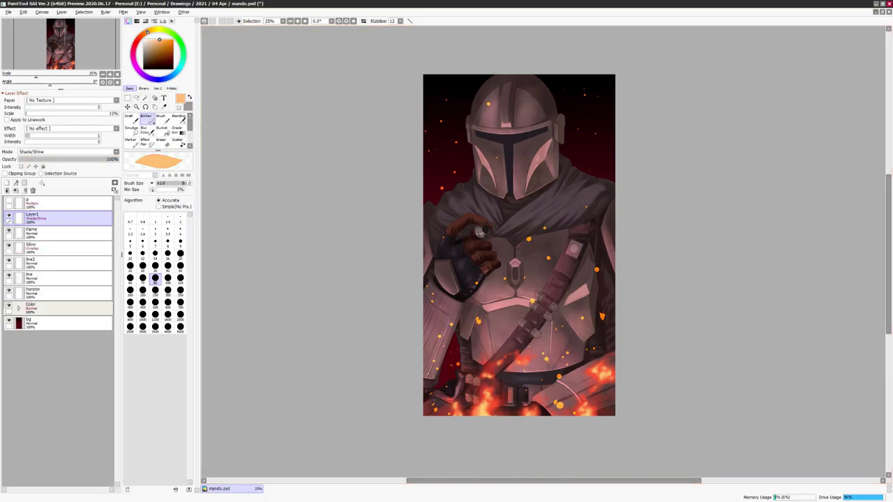
pyautogui.click(167, 278)
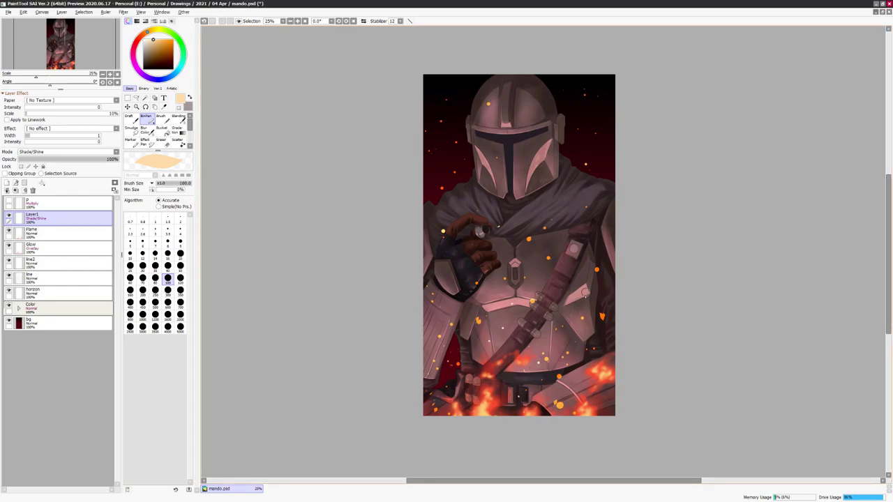
# - Blur the scattered embers and lower the opacity of their layer
pyautogui.click(84, 11)
pyautogui.click(105, 97)
pyautogui.click(799, 379)
pyautogui.moveTo(111, 159); pyautogui.dragTo(55, 163)
# - Add a Shade/Shine layer above the embers and place large orange-red dots by the waist, shoulder and upper background at size 300
pyautogui.click(7, 190)
pyautogui.click(67, 151)
pyautogui.click(42, 230)
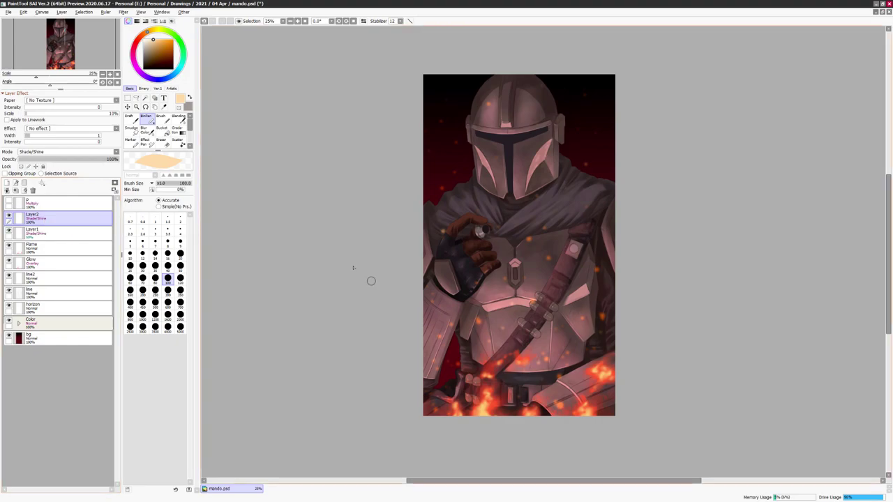
pyautogui.click(167, 290)
pyautogui.click(590, 346)
pyautogui.click(438, 204)
pyautogui.click(609, 102)
# - Blur and fade the large orange-red dots, and merge them with the small embers into one layer named embers
pyautogui.click(799, 379)
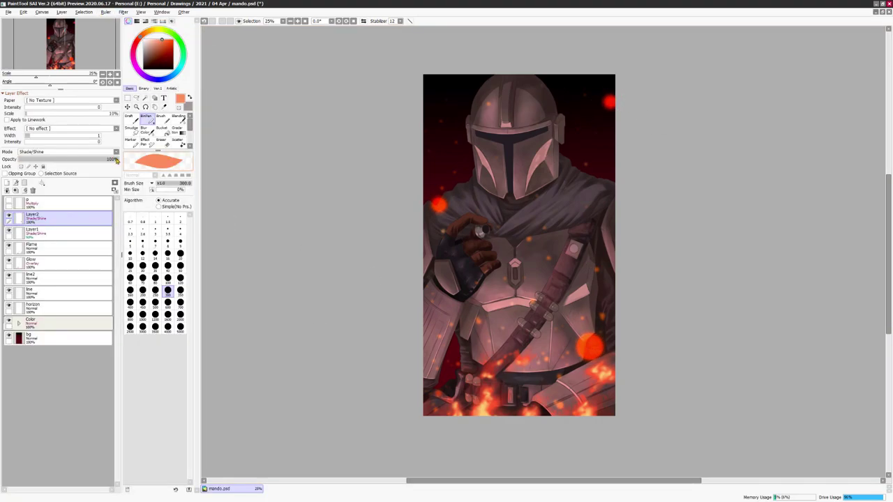
pyautogui.moveTo(112, 159); pyautogui.dragTo(51, 159)
pyautogui.hotkey('ctrl', 'e')
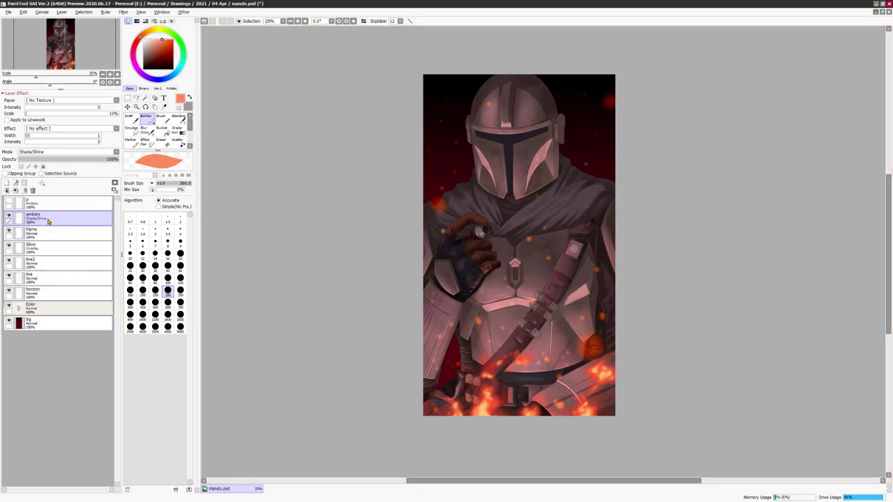
# - Expand the Color group and lower the luminance of its Mult layer to deepen the tint over the figure
pyautogui.click(30, 307)
pyautogui.click(19, 308)
pyautogui.click(34, 321)
pyautogui.hotkey('ctrl', 'u')
pyautogui.moveTo(789, 136); pyautogui.dragTo(780, 140)
pyautogui.click(701, 158)
pyautogui.click(701, 159)
pyautogui.press('Return')
pyautogui.scroll(2, 663, 207)
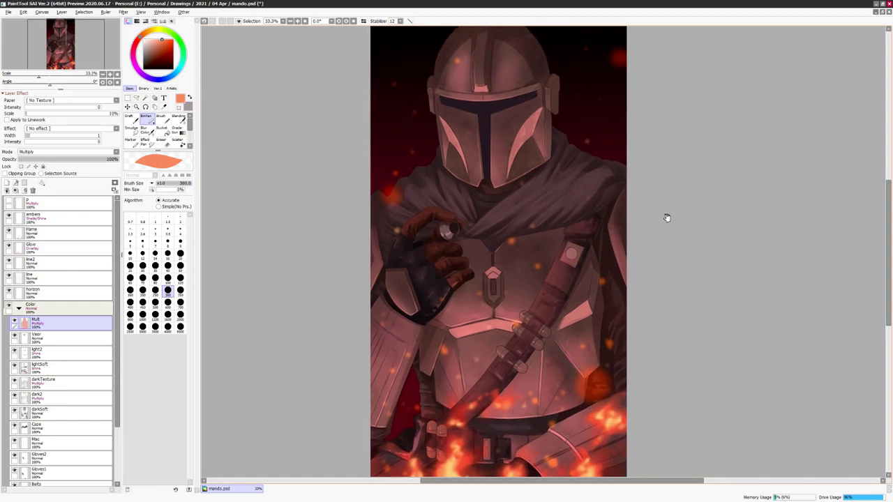
# - Add a layer named Over above embers and paint a thin white glint across the metal ball held in the glove
pyautogui.hotkey('ctrl', 'shift', 'n')
pyautogui.press('b')
pyautogui.scroll(3, 468, 300)
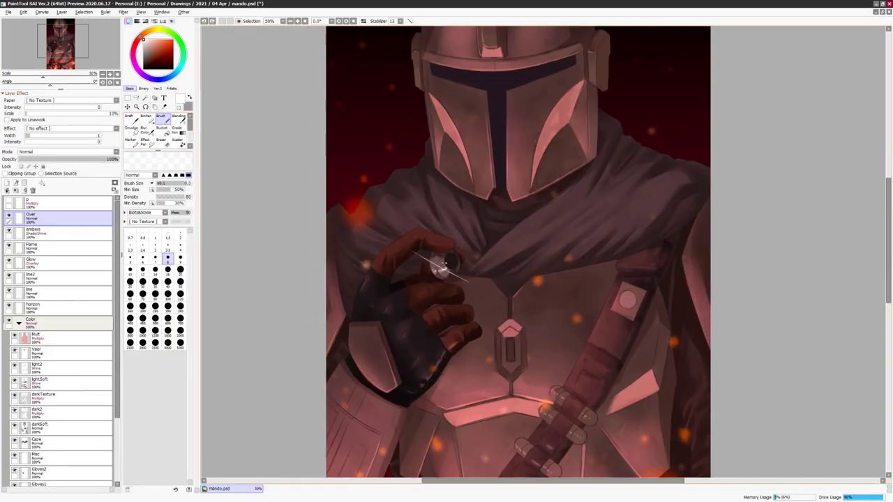
pyautogui.scroll(-3, 445, 263)
pyautogui.scroll(3, 551, 355)
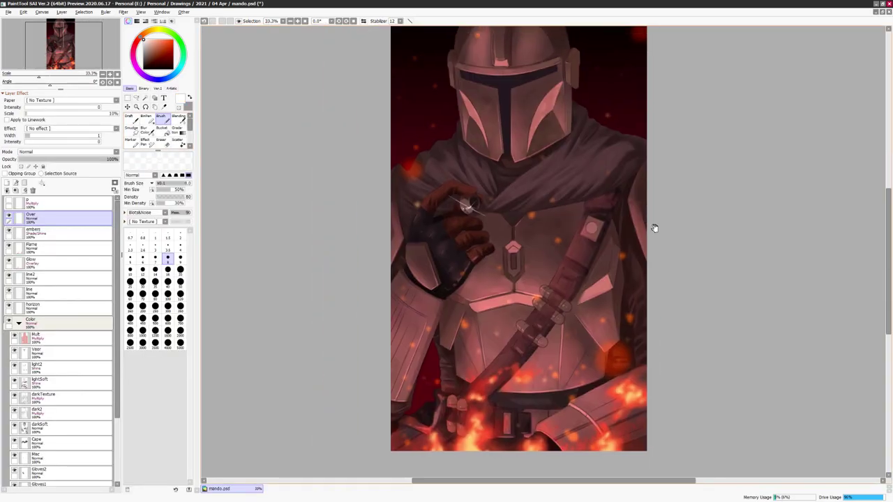
pyautogui.scroll(-2, 677, 265)
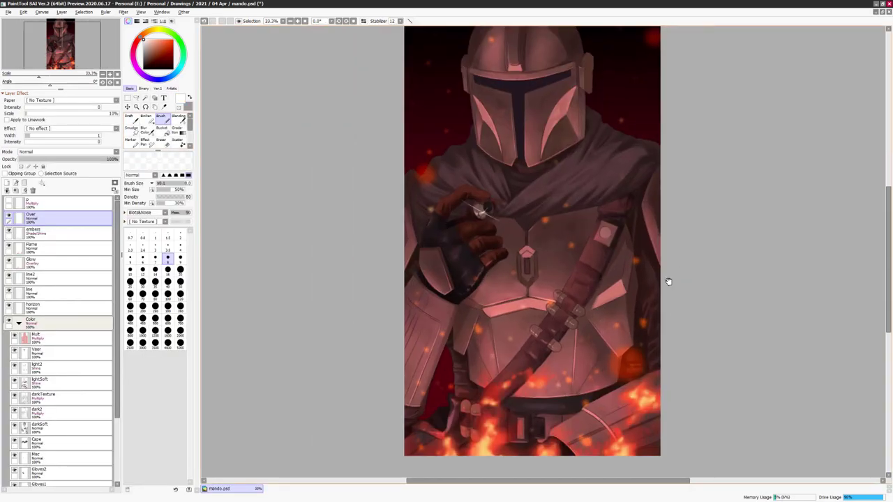
# - Colorize the Over layer's glint with hue +2, saturation +61 and luminance -31, and save the painting
pyautogui.hotkey('ctrl', 'u')
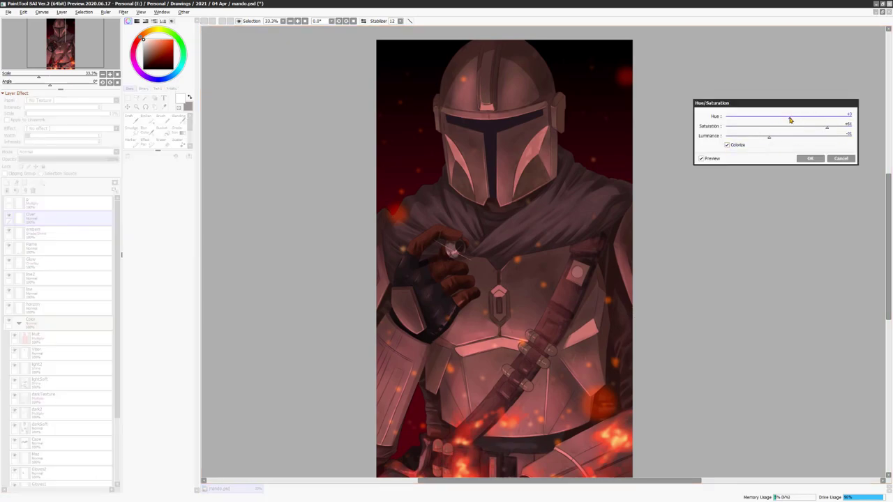
pyautogui.click(809, 158)
pyautogui.scroll(-1, 614, 194)
pyautogui.moveTo(615, 194); pyautogui.dragTo(604, 199)
pyautogui.hotkey('ctrl', 's')
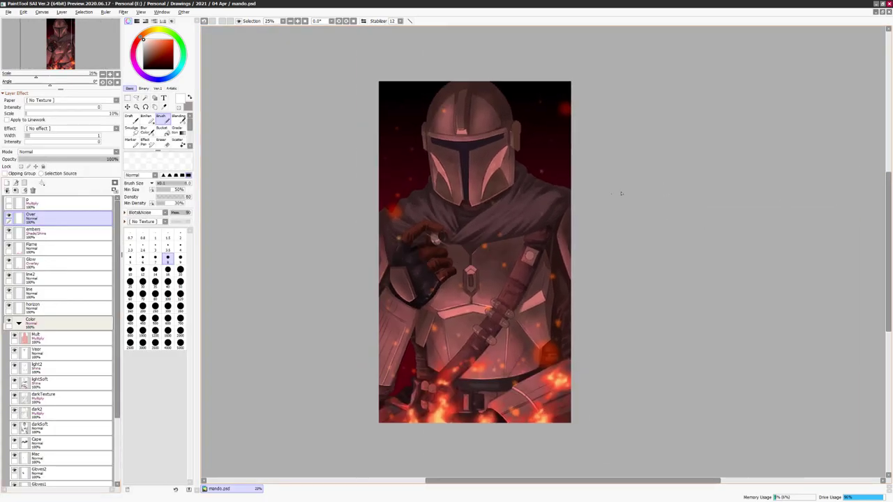
# - Lower the luminance of the Visor layer to darken the helmet's visor to black
pyautogui.scroll(3, 457, 126)
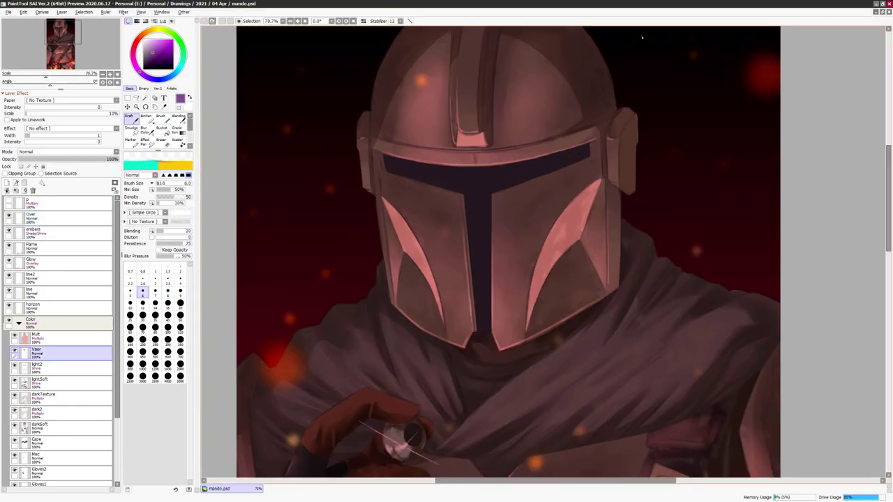
pyautogui.hotkey('ctrl', 'u')
pyautogui.moveTo(791, 141); pyautogui.dragTo(770, 143)
pyautogui.click(809, 158)
pyautogui.scroll(-3, 507, 251)
pyautogui.scroll(3, 508, 209)
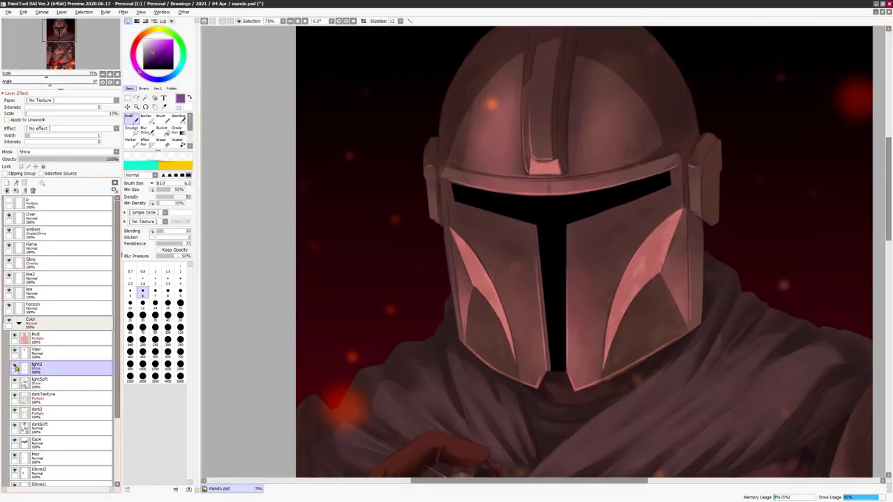
# - Name a new layer darkDetail, move it just above darkTexture in the Color group, and set its mode to Multiply
pyautogui.doubleClick(37, 364)
pyautogui.write('darkDetail')
pyautogui.press('Return')
pyautogui.moveTo(37, 364); pyautogui.dragTo(37, 395)
pyautogui.click(69, 152)
pyautogui.click(70, 165)
# - Paint the recessed panel and border groove of the long armor plate below the raised glove in purple with the size 16 BinPen
pyautogui.click(130, 293)
pyautogui.moveTo(617, 365); pyautogui.dragTo(705, 28)
pyautogui.press(']')
pyautogui.press(']')
pyautogui.press(']')
pyautogui.press(']')
pyautogui.press(']')
pyautogui.press(']')
pyautogui.press(']')
pyautogui.press(']')
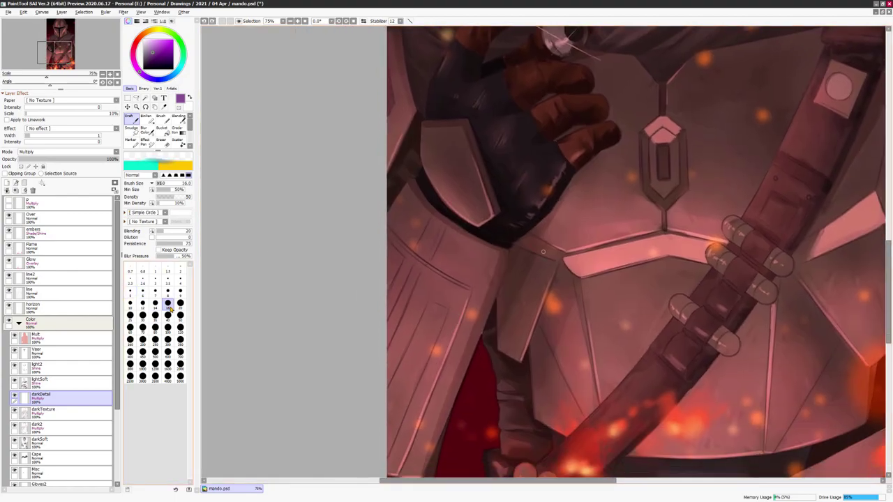
pyautogui.press('n')
pyautogui.moveTo(427, 301)
pyautogui.mouseDown()
pyautogui.moveTo(452, 311)
pyautogui.moveTo(382, 472)
pyautogui.moveTo(369, 426)
pyautogui.mouseUp()
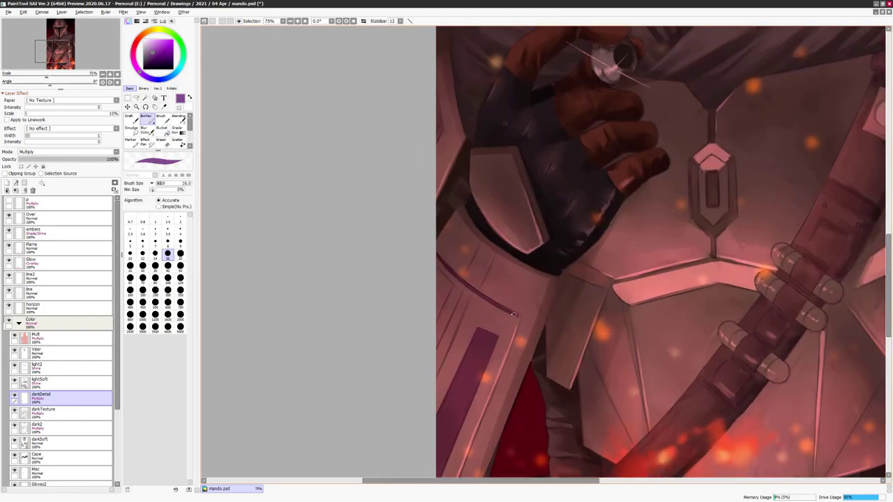
pyautogui.moveTo(571, 290); pyautogui.dragTo(632, 143)
pyautogui.moveTo(558, 233)
pyautogui.mouseDown()
pyautogui.moveTo(529, 310)
pyautogui.moveTo(540, 337)
pyautogui.moveTo(579, 176)
pyautogui.moveTo(514, 355)
pyautogui.mouseUp()
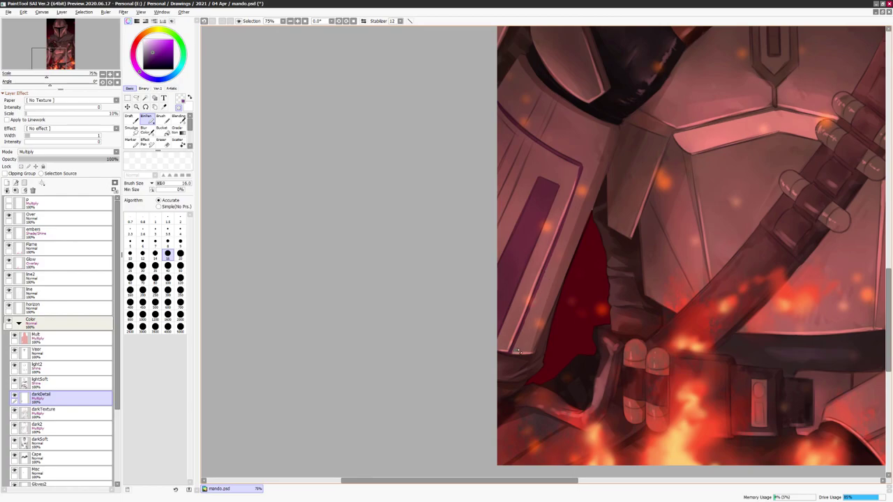
# - Outline and fill the outer panel along the canvas edge of the long armor plate in purple
pyautogui.scroll(3, 533, 313)
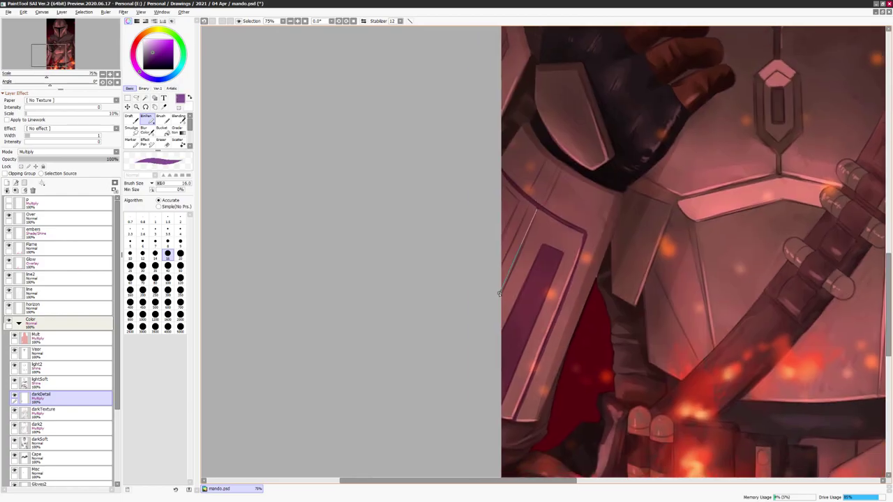
pyautogui.moveTo(704, 204); pyautogui.dragTo(692, 251)
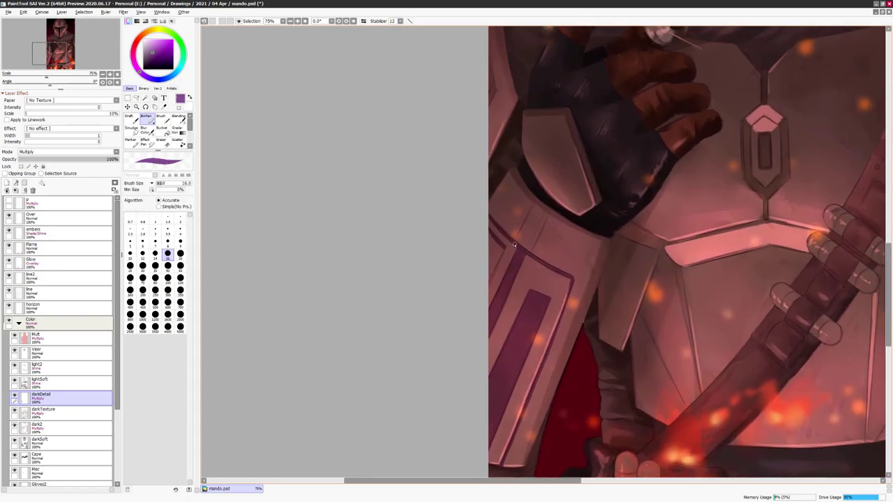
pyautogui.press('h')
pyautogui.press('g')
pyautogui.scroll(-3, 604, 264)
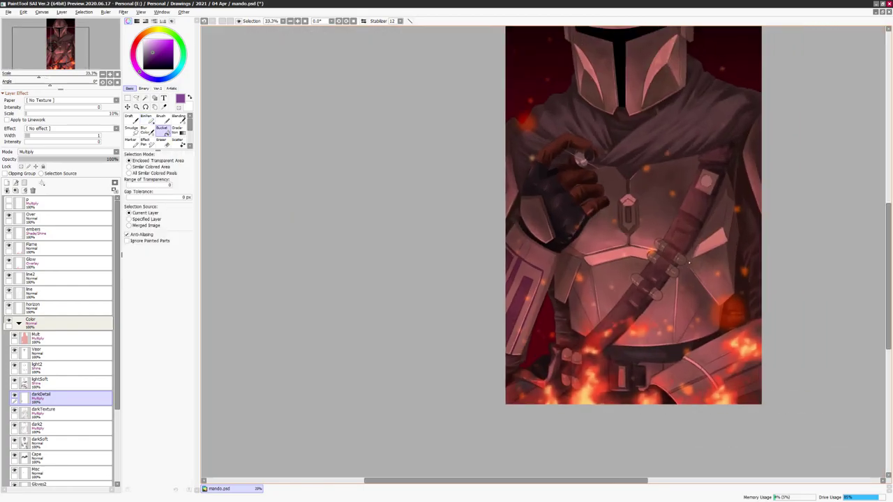
pyautogui.press('h')
# - Paint a purple strip from the long plate's border groove up toward the glove cuff and darken the plate's edge under the cuff
pyautogui.press('b')
pyautogui.scroll(3, 513, 251)
pyautogui.moveTo(511, 255); pyautogui.dragTo(493, 295)
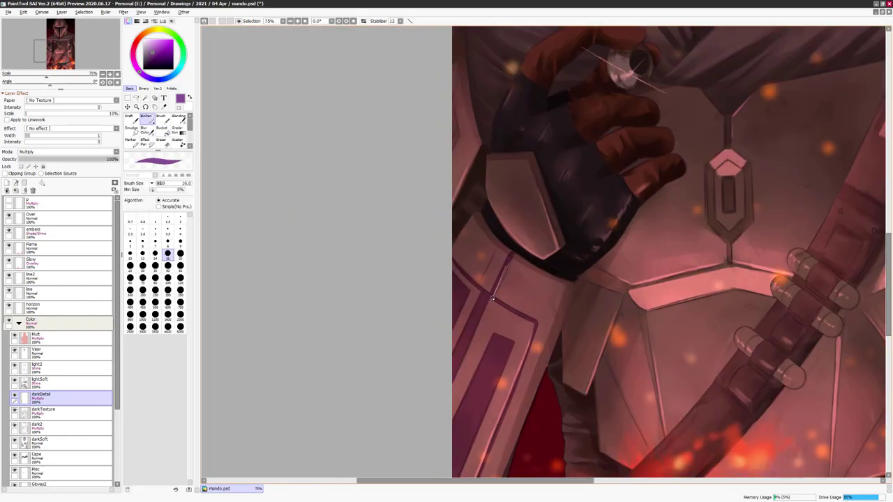
pyautogui.moveTo(481, 211)
pyautogui.mouseDown()
pyautogui.moveTo(517, 256)
pyautogui.moveTo(569, 282)
pyautogui.mouseUp()
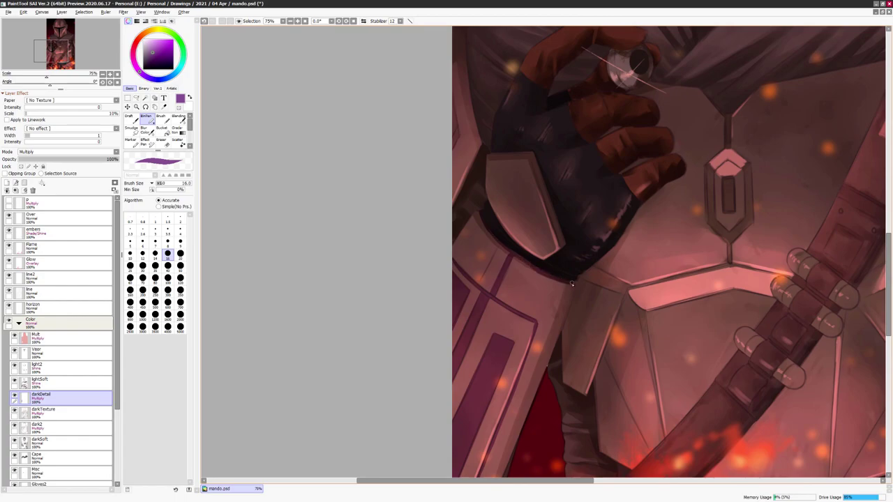
# - Paint a thin purple wedge down the abdomen seam below the corner of the pink chest band
pyautogui.press('n')
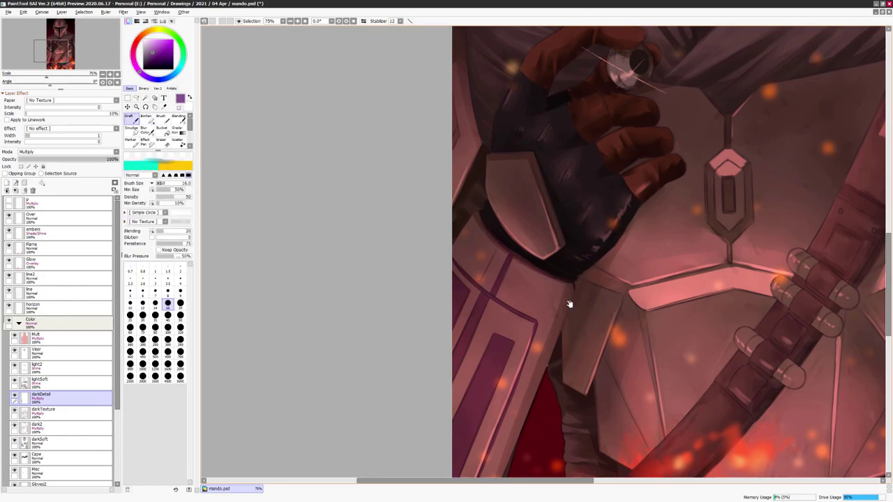
pyautogui.scroll(-4, 513, 258)
pyautogui.press('b')
pyautogui.scroll(4, 514, 258)
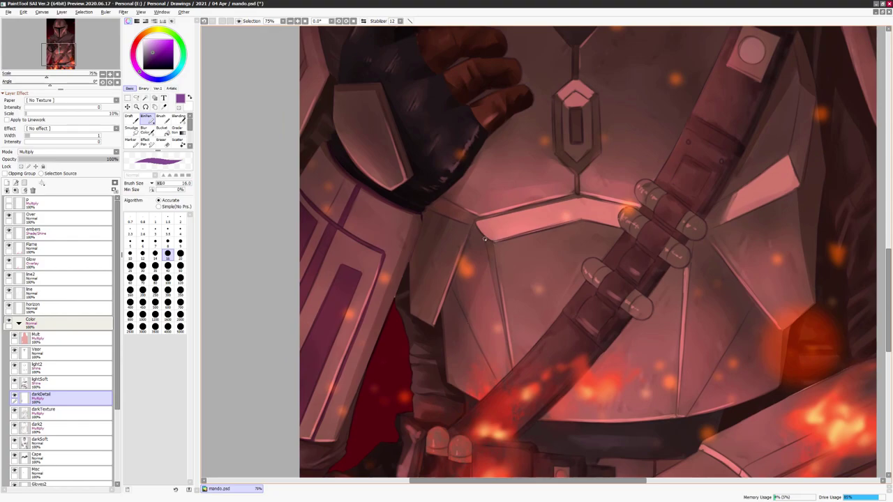
pyautogui.moveTo(485, 239); pyautogui.dragTo(516, 368)
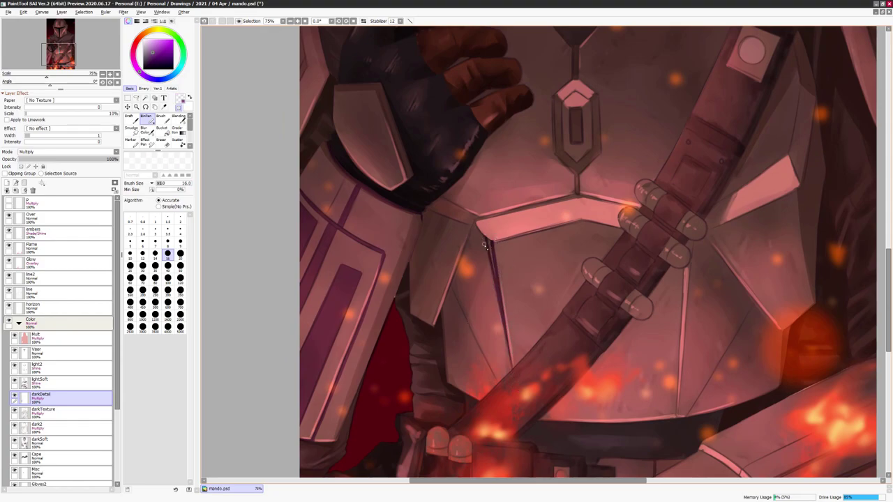
# - Outline a narrow triangular shadow on the abdomen beside the hanging side flap and fill it with purple
pyautogui.moveTo(785, 217); pyautogui.dragTo(772, 209)
pyautogui.moveTo(434, 287); pyautogui.dragTo(481, 373)
pyautogui.press('g')
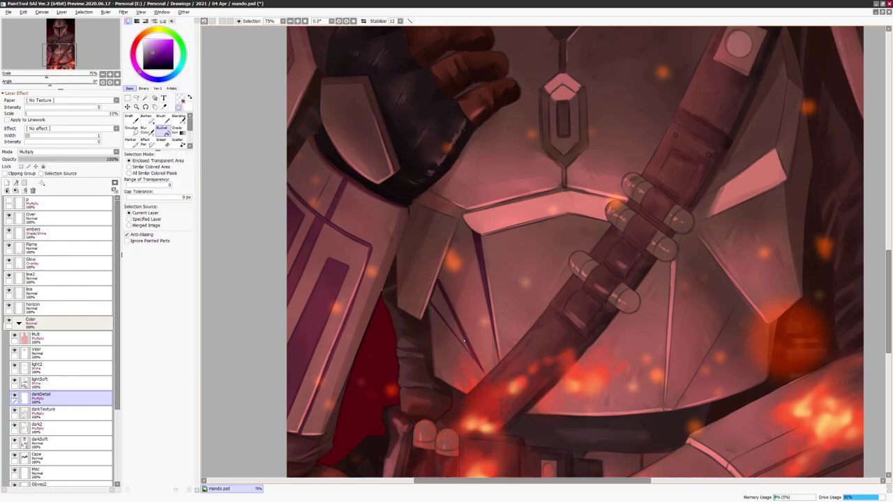
pyautogui.click(454, 301)
pyautogui.press('n')
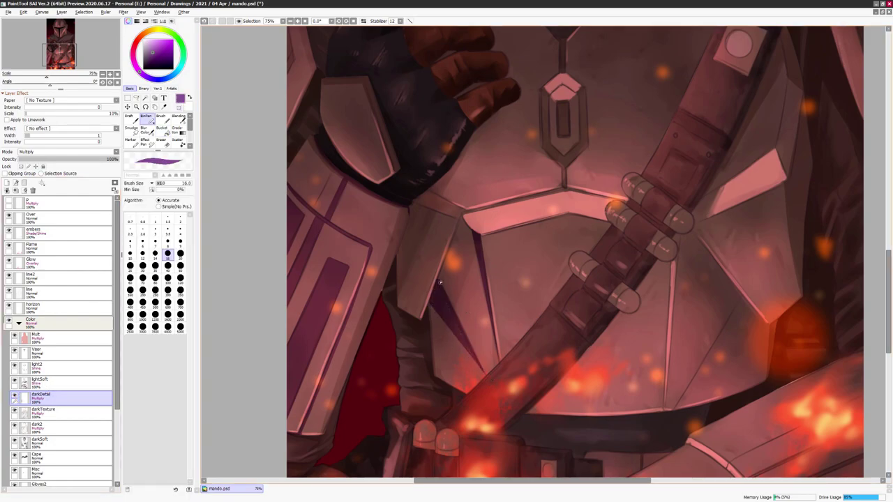
# - Paint a small purple shadow under the outer corner of the pink chest band, trimming its edge with transparent colour
pyautogui.scroll(-2, 440, 281)
pyautogui.scroll(2, 500, 281)
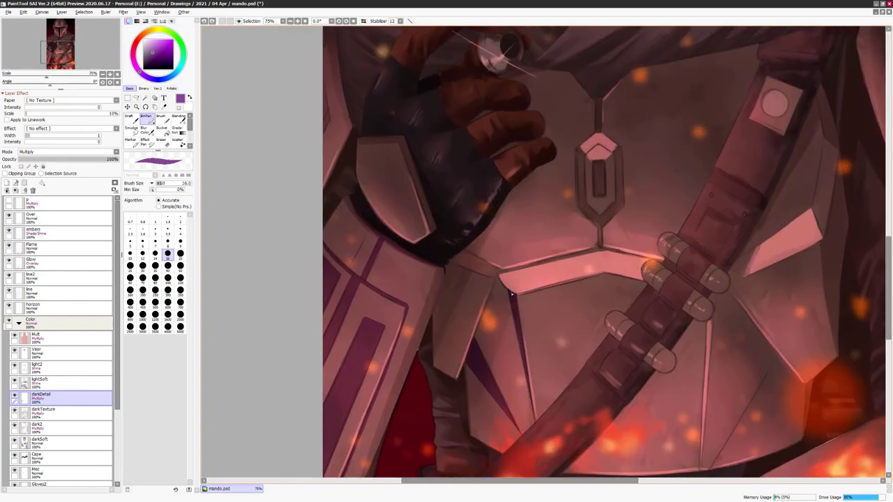
pyautogui.press('x')
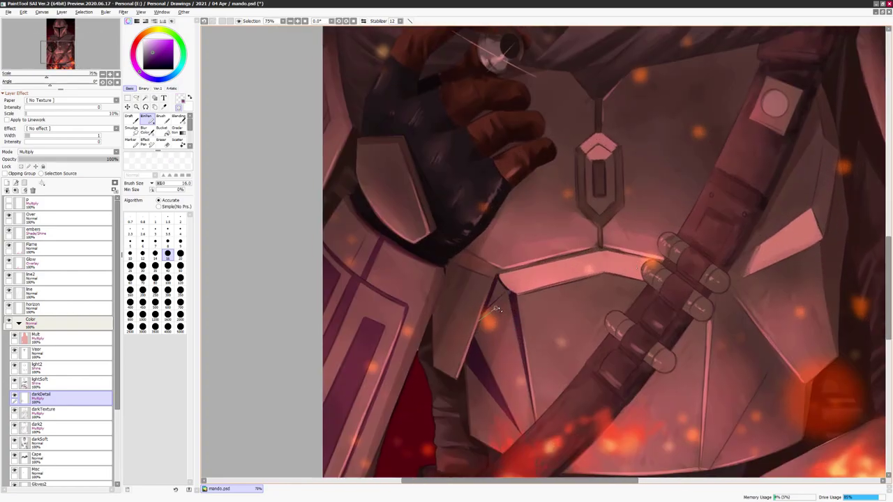
pyautogui.press('e')
pyautogui.press('x')
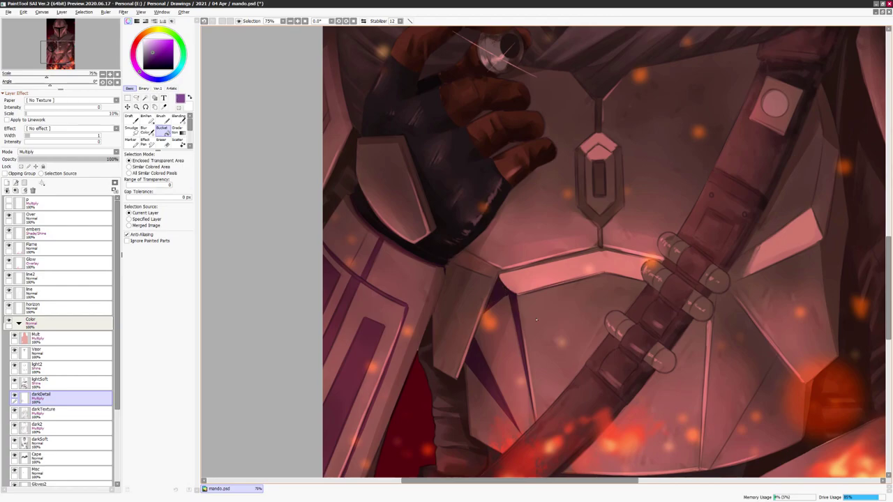
pyautogui.press('b')
# - Add another purple strip across the upper end of the long armor plate just below the glove cuff
pyautogui.scroll(-4, 601, 306)
pyautogui.press('n')
pyautogui.scroll(4, 601, 306)
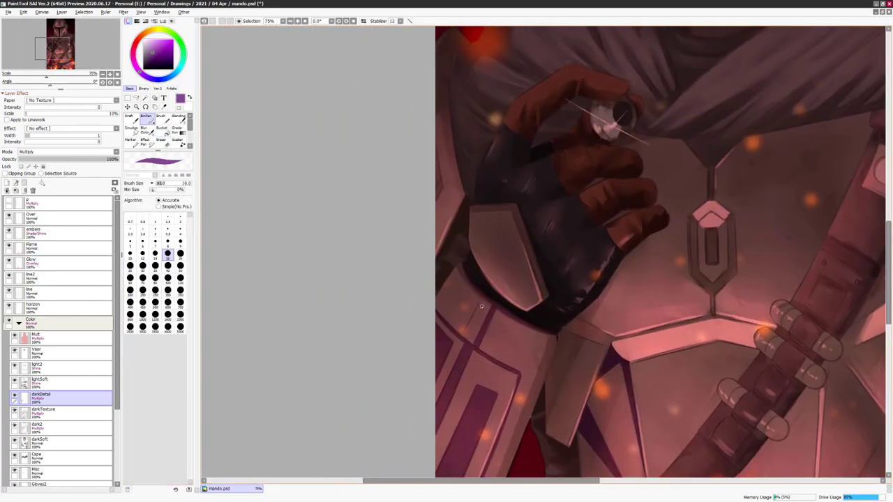
pyautogui.press('b')
pyautogui.scroll(-5, 504, 319)
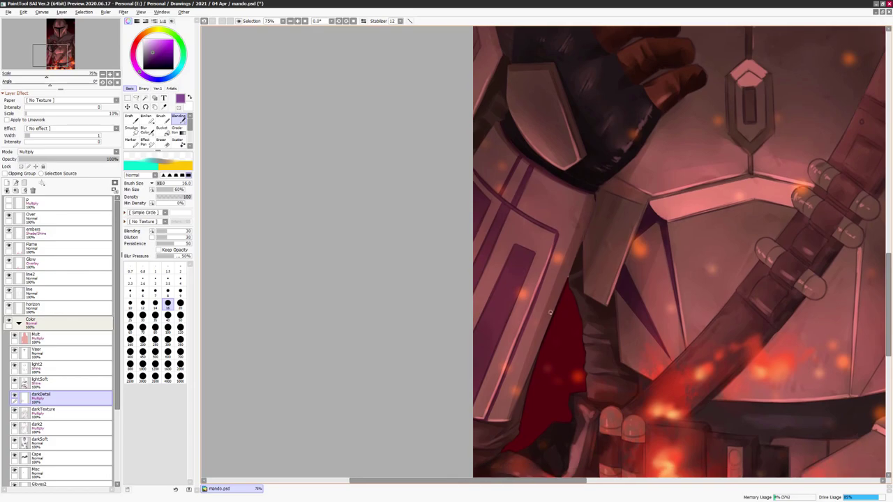
# - Soften the purple recessed panel on the long armor plate with the Blending brush at size 40
pyautogui.press(']')
pyautogui.press(']')
pyautogui.press(']')
pyautogui.press(']')
pyautogui.moveTo(505, 370); pyautogui.dragTo(537, 278)
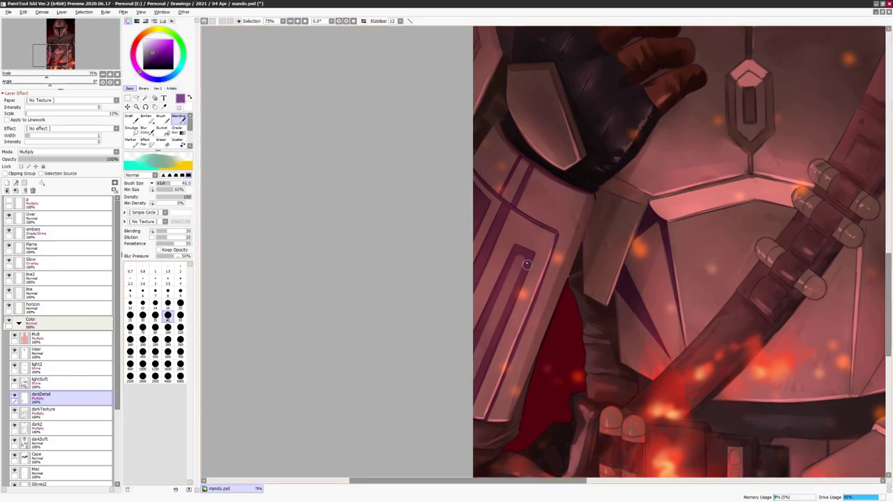
pyautogui.scroll(-3, 481, 332)
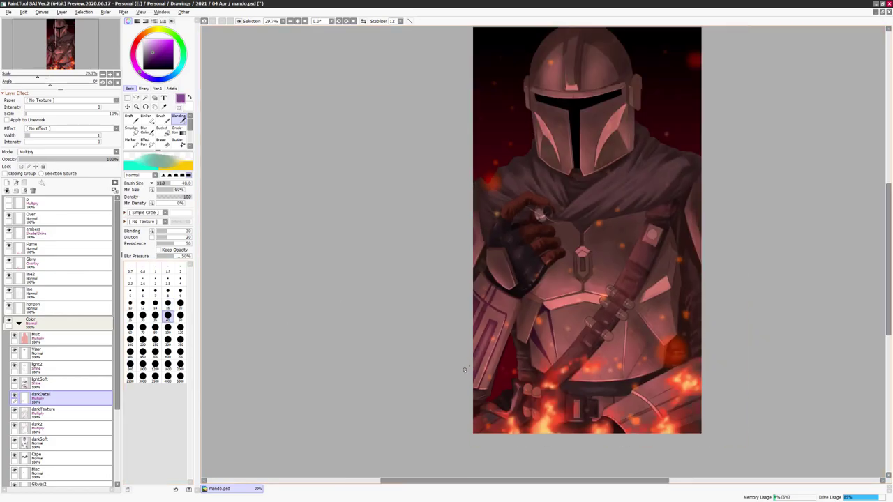
pyautogui.scroll(2, 551, 359)
pyautogui.scroll(2, 495, 257)
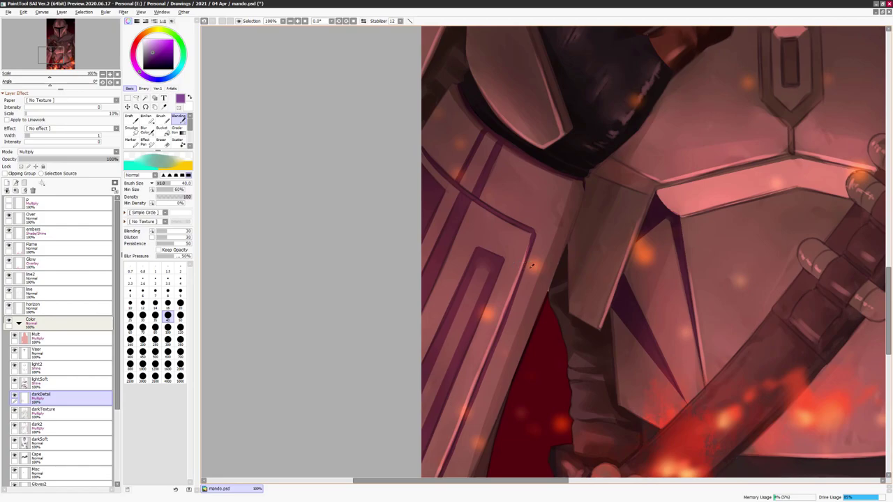
# - Blend the other purple strips on the long armor plate at size 16 and clean up the shading at the canvas edge
pyautogui.scroll(-2, 530, 266)
pyautogui.scroll(1, 522, 344)
pyautogui.press('[')
pyautogui.press('[')
pyautogui.press('[')
pyautogui.press('[')
pyautogui.press('[')
pyautogui.scroll(-1, 498, 324)
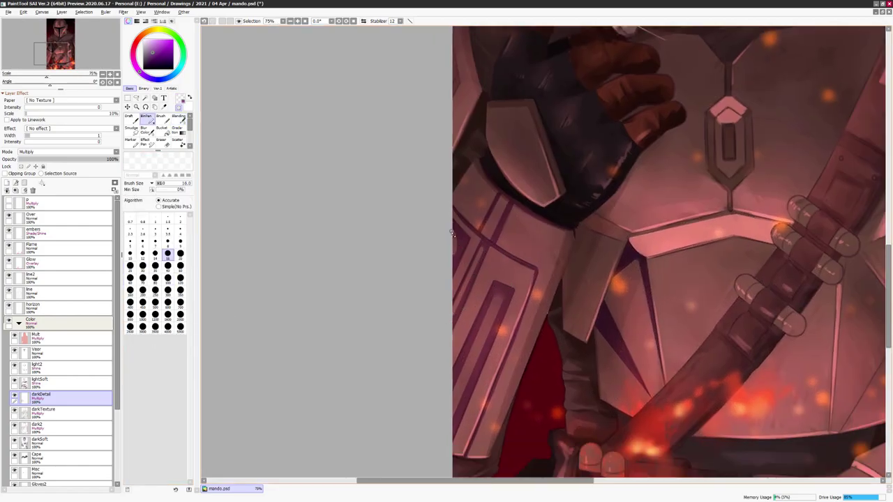
# - Shade the edges and inner recess of the chest's central emblem in purple with the BinPen
pyautogui.scroll(-1, 534, 242)
pyautogui.press('b')
pyautogui.scroll(2, 533, 242)
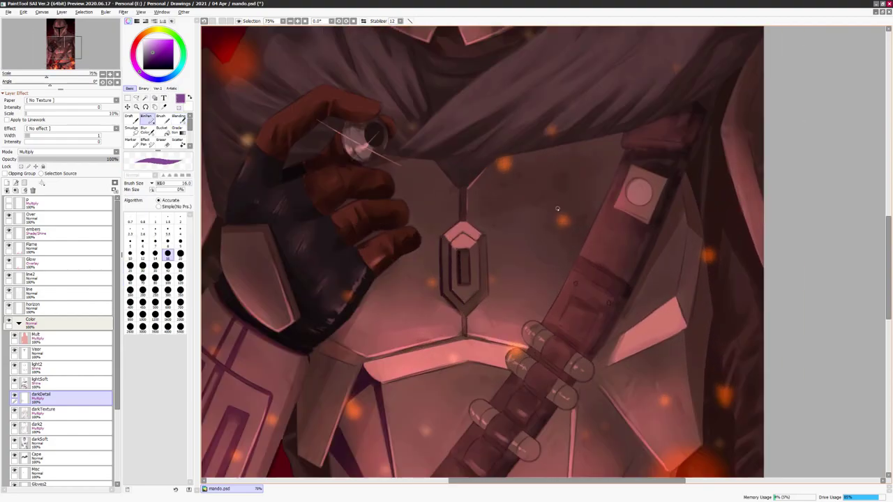
# - Shade the round stud and its square plate on the chest strap in purple and blend the shadows
pyautogui.moveTo(461, 222); pyautogui.dragTo(654, 243)
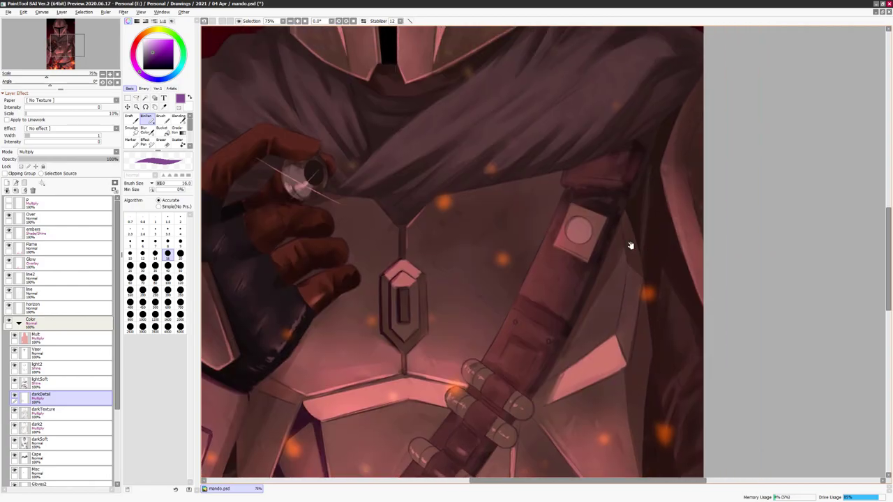
pyautogui.press('v')
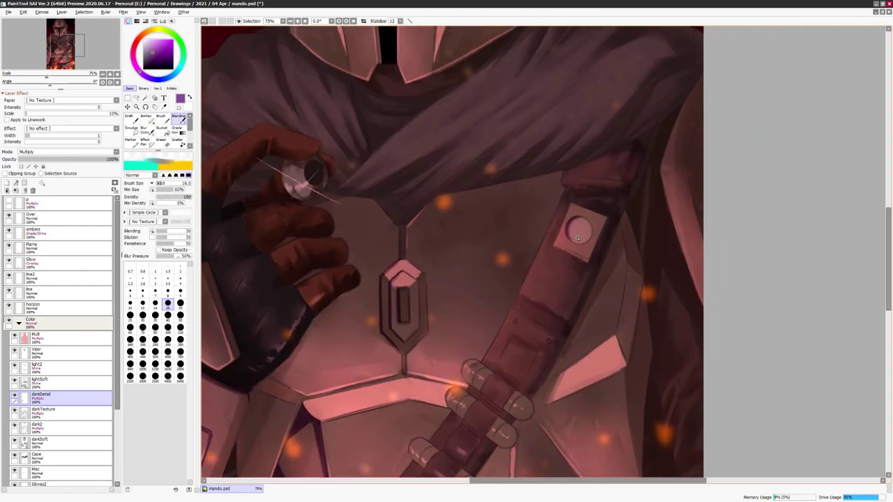
pyautogui.moveTo(573, 238); pyautogui.dragTo(511, 266)
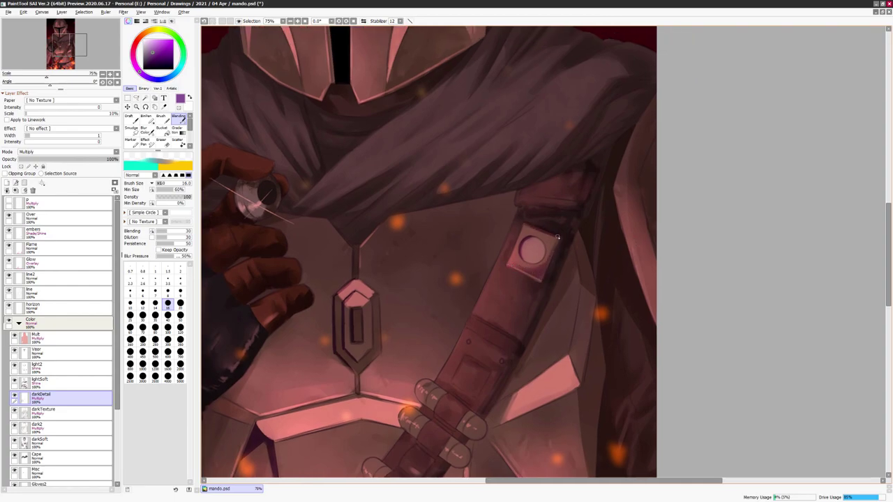
# - Paint purple shadow on the narrow side panel of the chest armor beyond the strap and blend it
pyautogui.moveTo(502, 238); pyautogui.dragTo(682, 248)
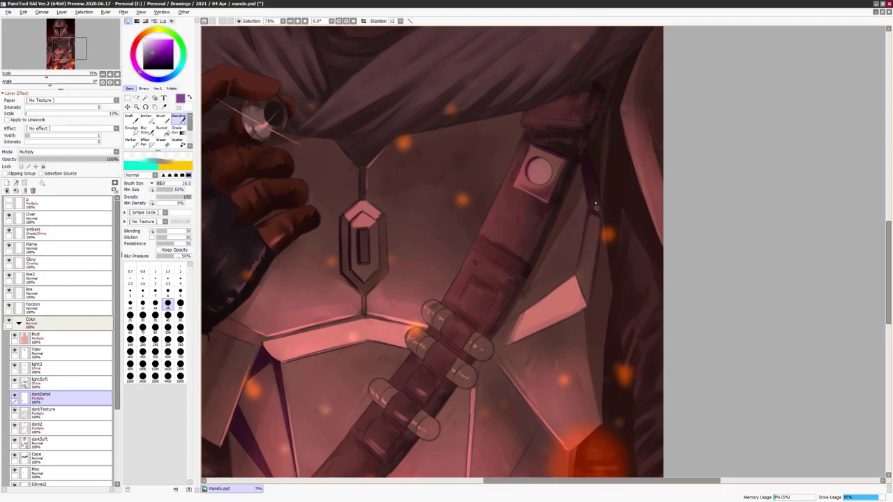
pyautogui.scroll(-2, 660, 199)
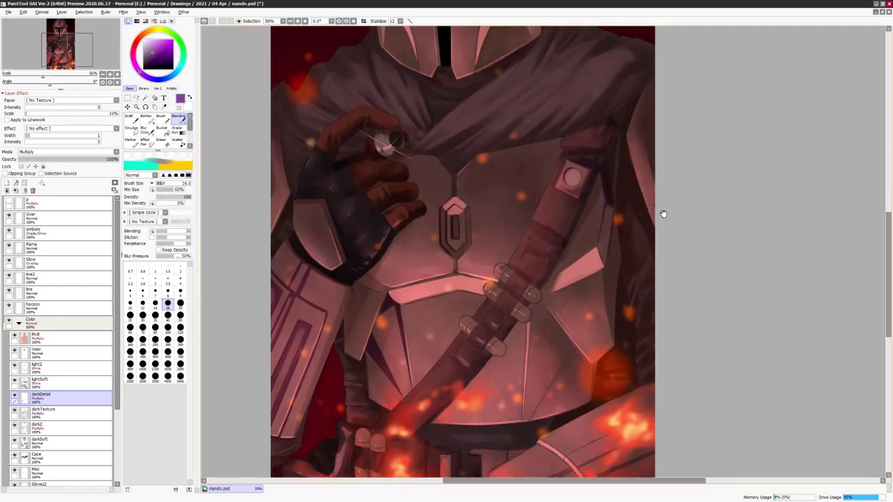
pyautogui.scroll(2, 598, 207)
pyautogui.press('n')
pyautogui.press('n')
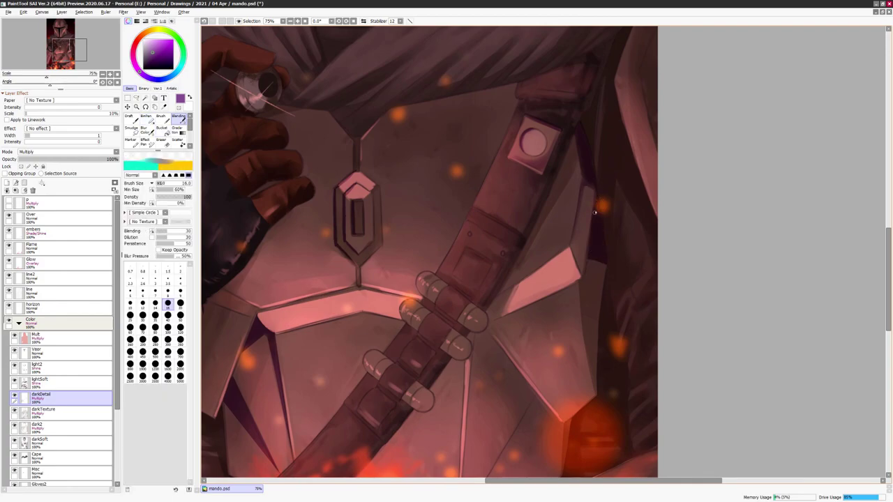
# - Outline the diagonal armor seam running down from the strap's cartridges, fill it with purple, and set up a larger Blending brush for it
pyautogui.scroll(-2, 604, 264)
pyautogui.scroll(2, 691, 272)
pyautogui.press('n')
pyautogui.keyDown('shift'); pyautogui.click(564, 367); pyautogui.keyUp('shift')
pyautogui.press('g')
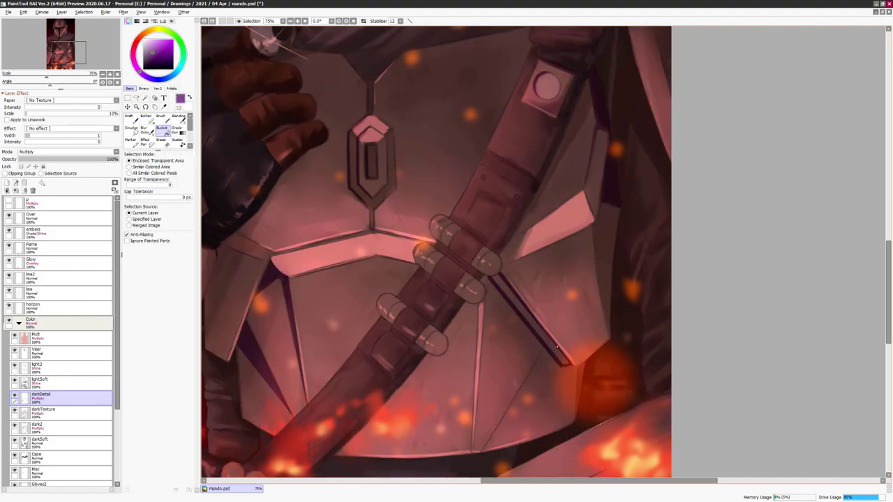
pyautogui.click(578, 361)
pyautogui.press('n')
pyautogui.press('b')
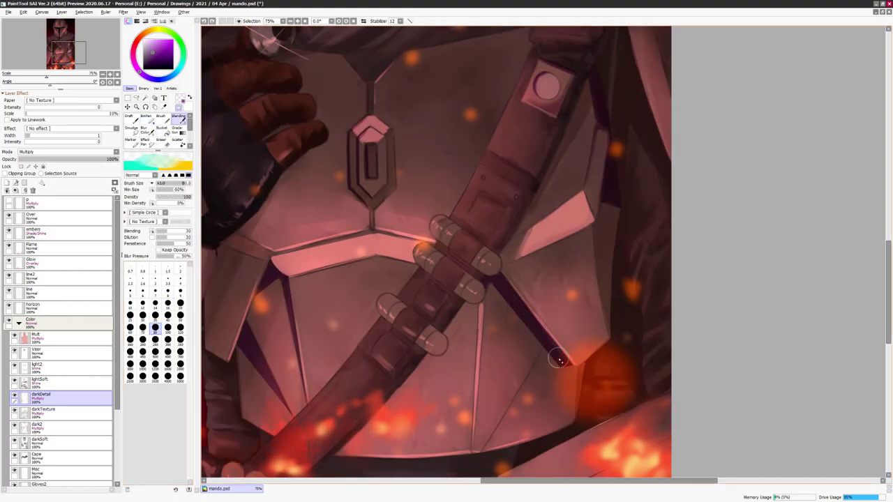
# - Refine and blend the purple shadow in the diagonal armor seam below the strap's cartridges on the darkDetail layer
pyautogui.press('n')
pyautogui.press('b')
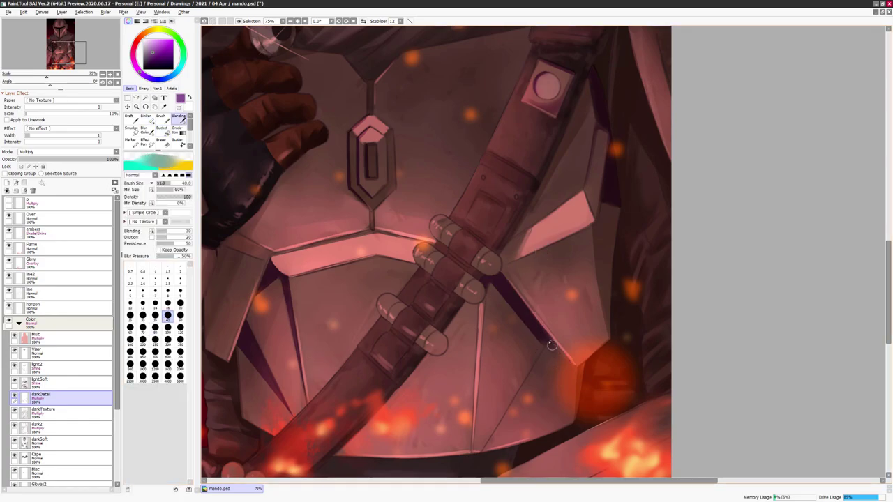
pyautogui.press('n')
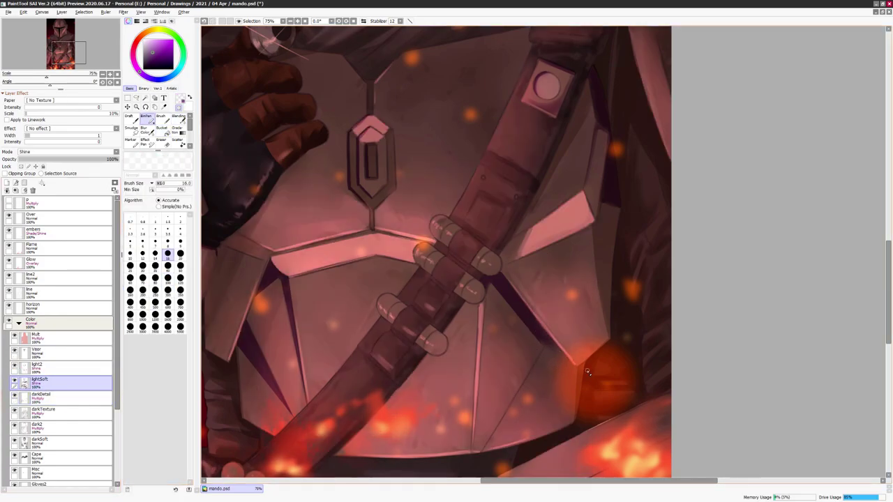
pyautogui.scroll(-5, 452, 352)
pyautogui.scroll(5, 451, 352)
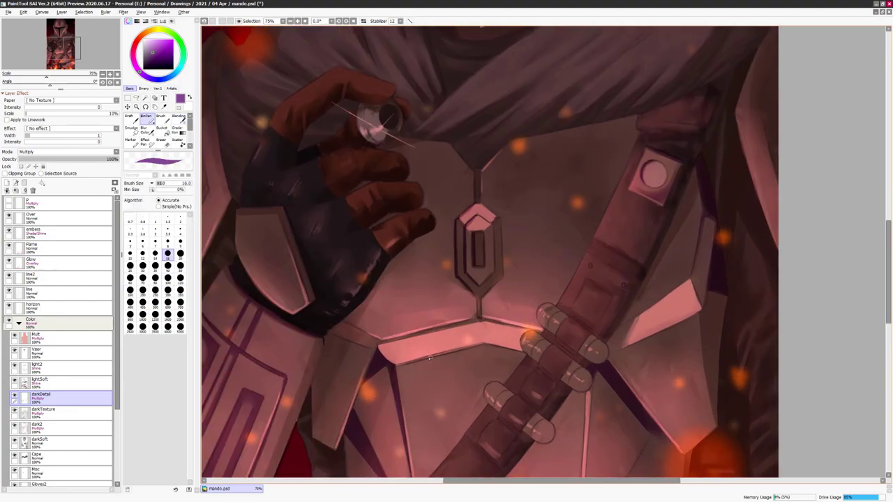
# - Shade the underside of the light chest band and the strap's cartridges in purple and blend the shadows
pyautogui.scroll(-1, 500, 349)
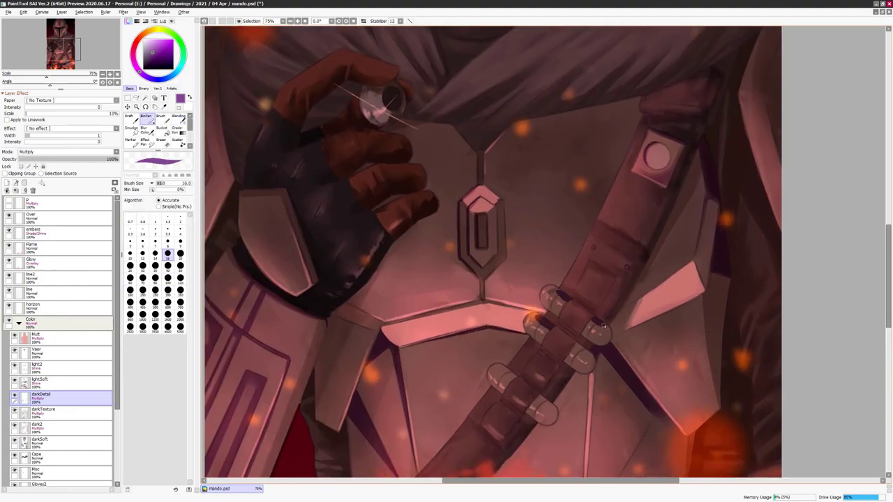
pyautogui.press('b')
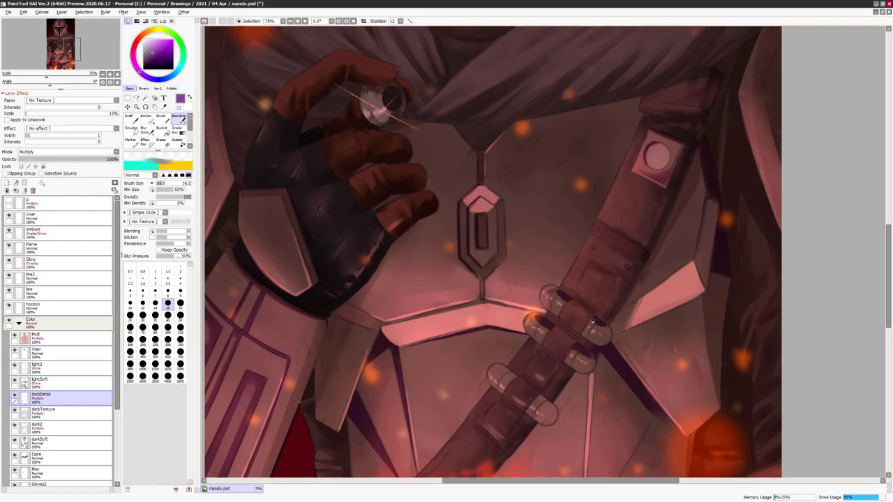
pyautogui.hscroll(1, 520, 319)
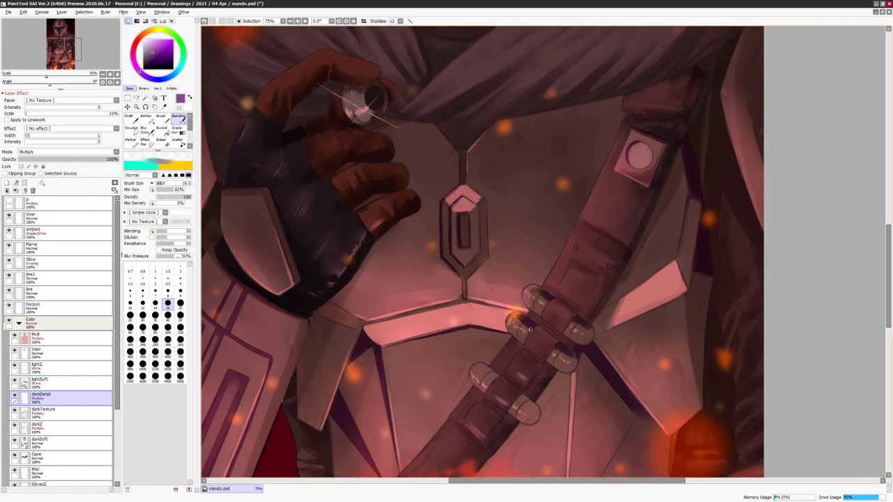
pyautogui.press('n')
pyautogui.press('b')
pyautogui.press('n')
pyautogui.press('b')
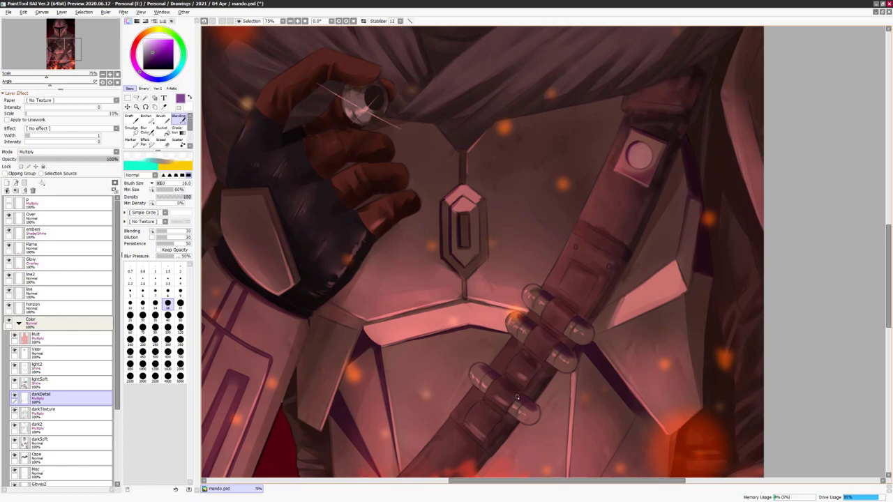
pyautogui.scroll(-1, 535, 327)
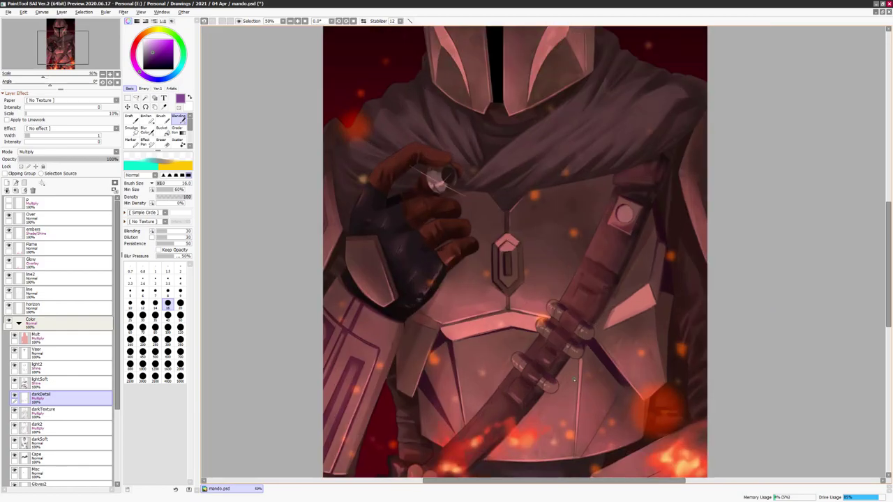
# - Paint a purple shadow along the seam of the thigh armor beside the flames and blend it
pyautogui.moveTo(574, 380); pyautogui.dragTo(504, 272)
pyautogui.press('n')
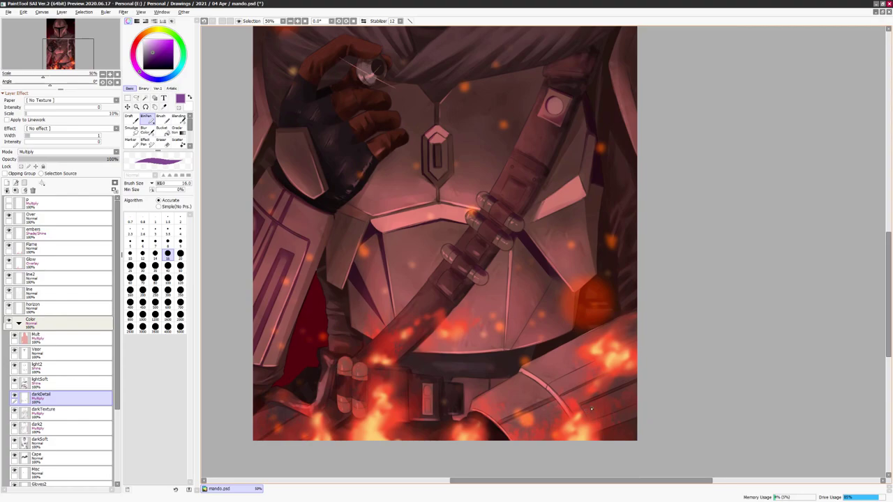
pyautogui.press('b')
pyautogui.moveTo(585, 408); pyautogui.dragTo(637, 399)
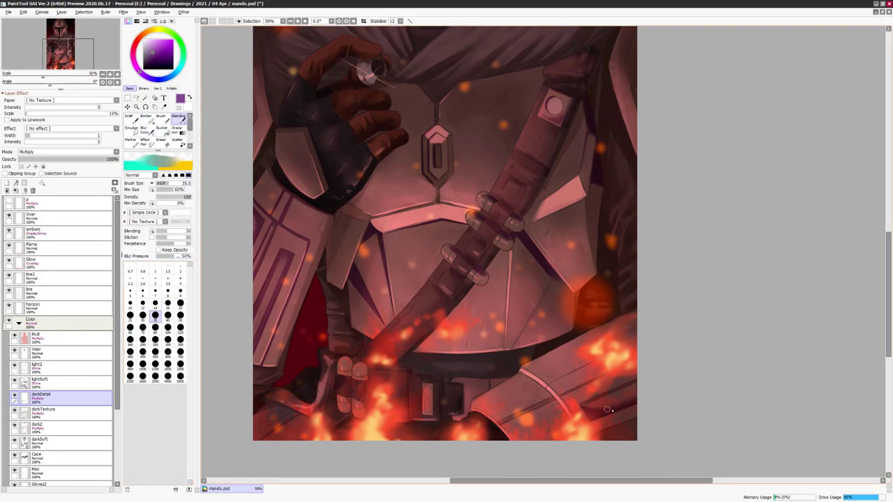
pyautogui.press('n')
pyautogui.press('b')
# - Select the cape's area from the Cape layer and shade its lower edge and folds in purple on the darkTexture layer
pyautogui.moveTo(624, 242); pyautogui.dragTo(650, 304)
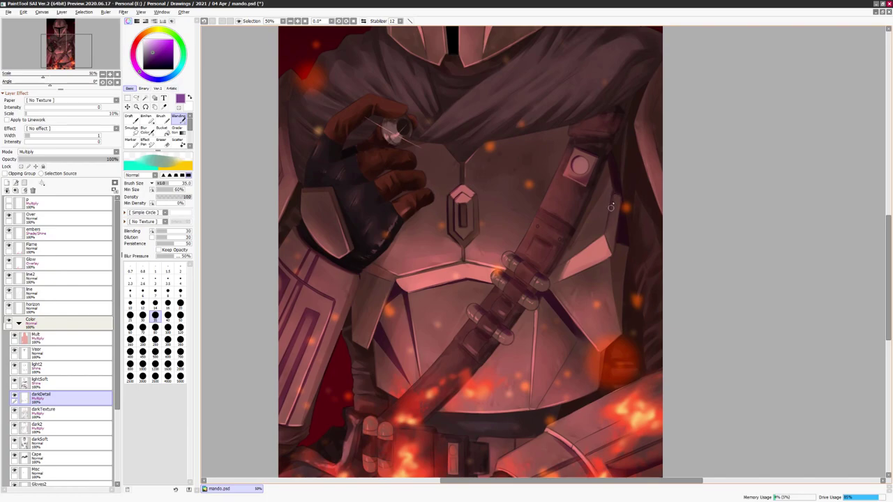
pyautogui.moveTo(614, 203); pyautogui.dragTo(627, 225)
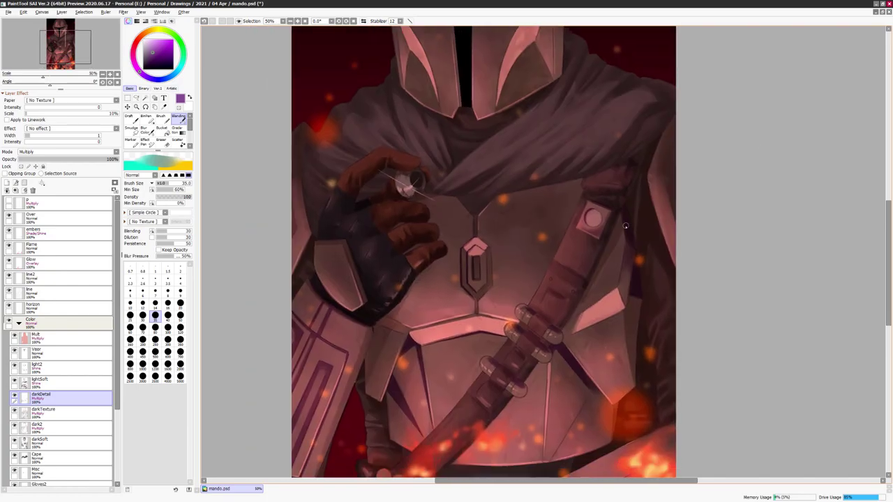
pyautogui.moveTo(586, 197); pyautogui.dragTo(712, 192)
pyautogui.press('h')
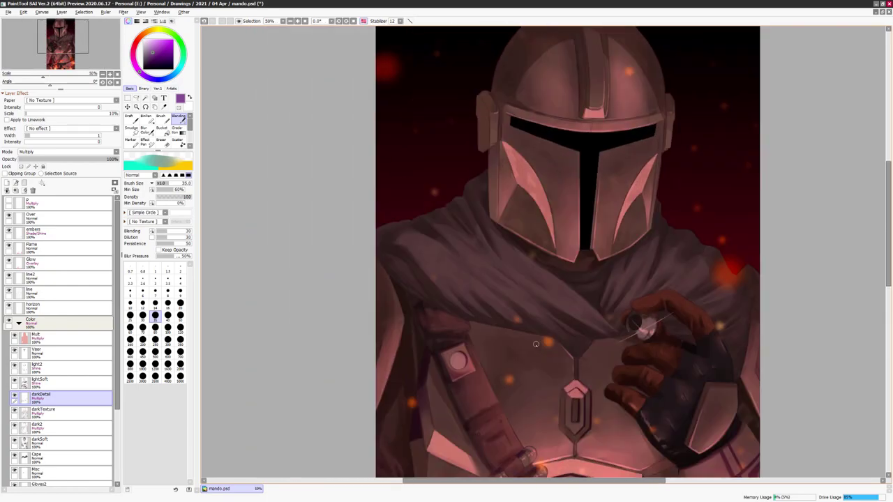
pyautogui.scroll(1, 520, 305)
pyautogui.press('h')
pyautogui.scroll(-2, 61, 349)
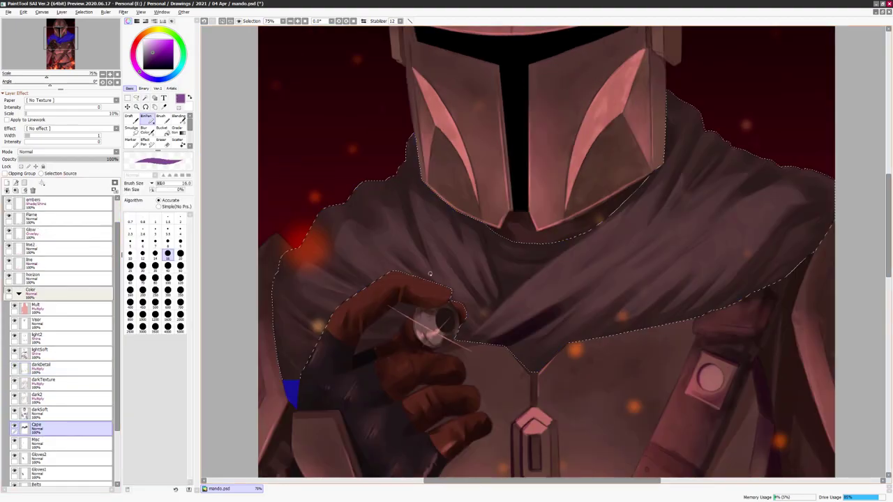
pyautogui.click(61, 385)
pyautogui.press('h')
pyautogui.press('b')
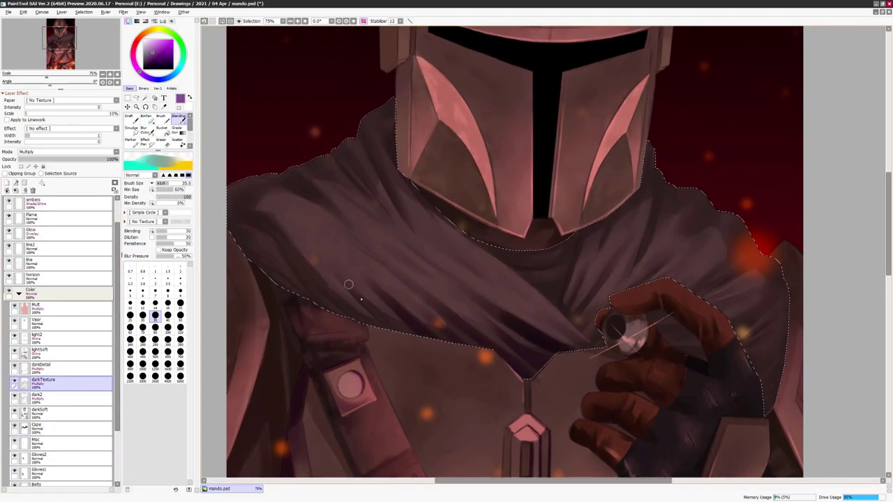
pyautogui.moveTo(401, 328); pyautogui.dragTo(346, 311)
pyautogui.scroll(2, 309, 240)
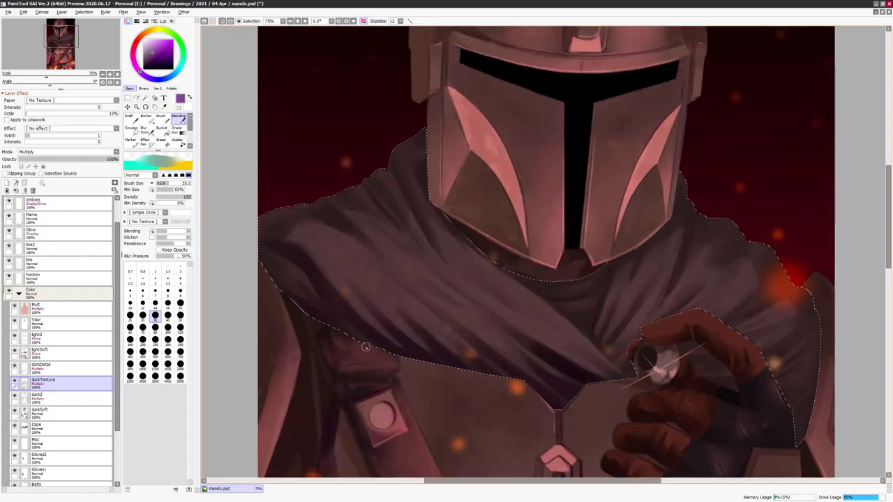
# - Deepen the purple shading on the cape's folds over the shoulder and beside the helmet with the Blending brush
pyautogui.moveTo(585, 357)
pyautogui.mouseDown()
pyautogui.moveTo(578, 337)
pyautogui.moveTo(623, 374)
pyautogui.moveTo(593, 363)
pyautogui.moveTo(636, 378)
pyautogui.mouseUp()
pyautogui.moveTo(421, 173)
pyautogui.mouseDown()
pyautogui.moveTo(419, 150)
pyautogui.moveTo(403, 143)
pyautogui.moveTo(443, 153)
pyautogui.mouseUp()
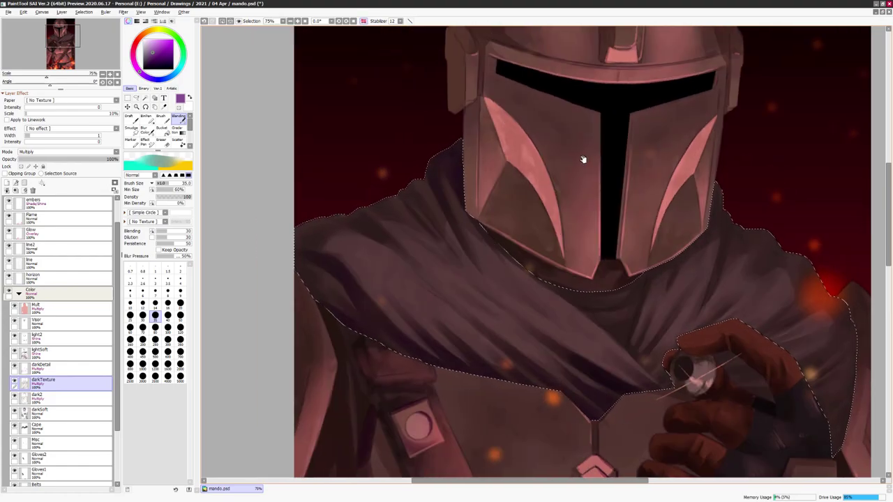
pyautogui.moveTo(456, 250)
pyautogui.mouseDown()
pyautogui.moveTo(384, 183)
pyautogui.moveTo(409, 193)
pyautogui.moveTo(430, 225)
pyautogui.moveTo(353, 200)
pyautogui.moveTo(376, 233)
pyautogui.moveTo(378, 210)
pyautogui.moveTo(335, 222)
pyautogui.moveTo(420, 250)
pyautogui.moveTo(333, 240)
pyautogui.mouseUp()
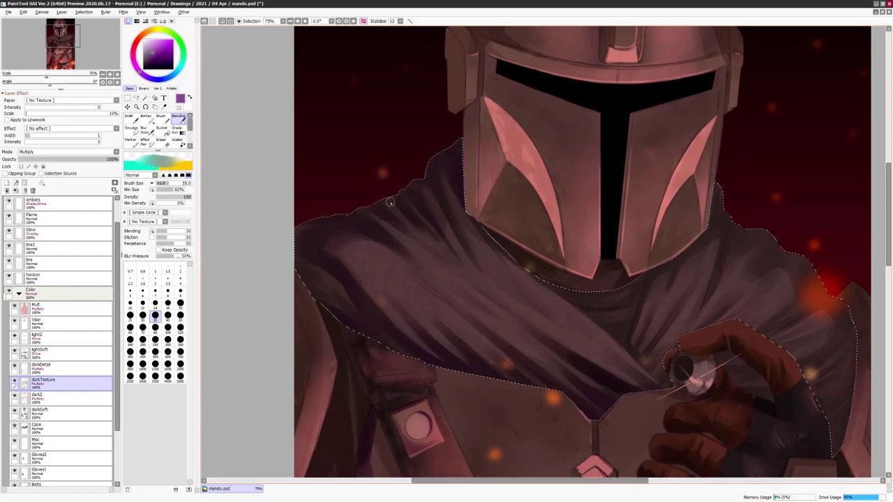
pyautogui.press('h')
pyautogui.moveTo(491, 256)
pyautogui.mouseDown()
pyautogui.moveTo(466, 256)
pyautogui.moveTo(458, 282)
pyautogui.moveTo(436, 288)
pyautogui.moveTo(395, 335)
pyautogui.moveTo(420, 293)
pyautogui.moveTo(393, 313)
pyautogui.moveTo(406, 294)
pyautogui.mouseUp()
pyautogui.scroll(-2, 433, 300)
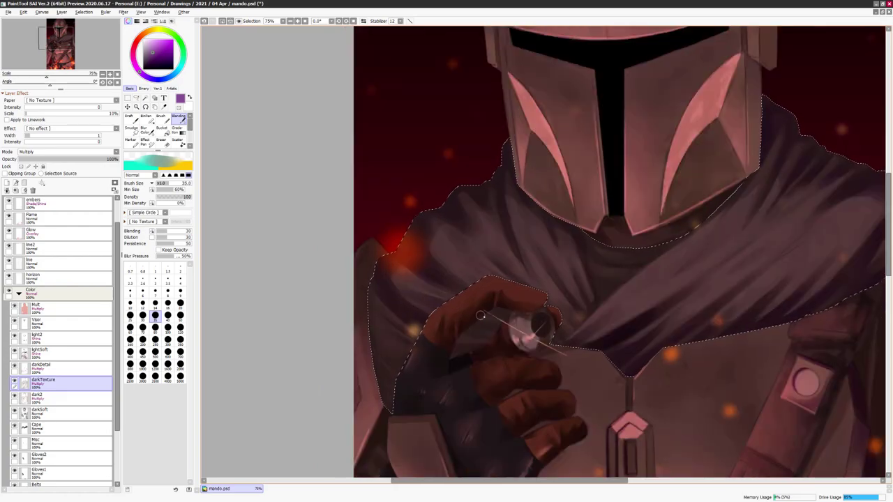
# - Add purple shadows on the darkDetail layer to the cape around the raised hand and under the helmet
pyautogui.click(65, 365)
pyautogui.moveTo(383, 298)
pyautogui.mouseDown()
pyautogui.moveTo(390, 380)
pyautogui.moveTo(380, 412)
pyautogui.mouseUp()
pyautogui.moveTo(401, 265); pyautogui.dragTo(454, 311)
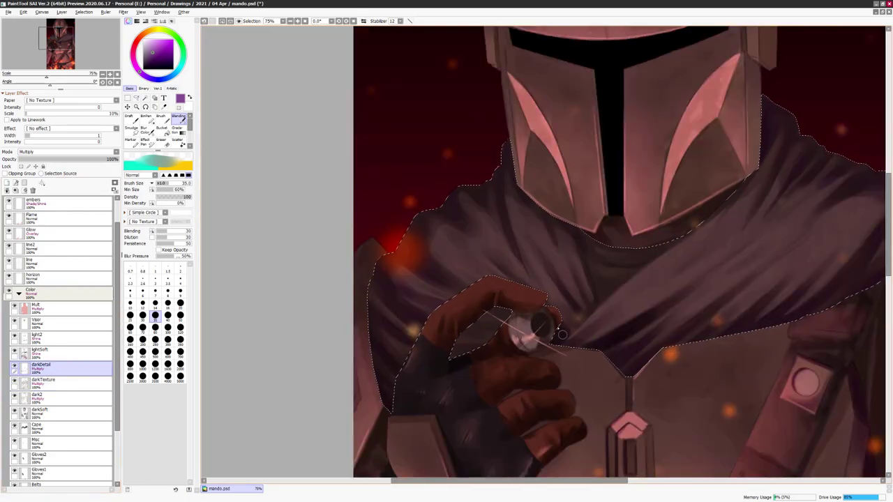
pyautogui.moveTo(656, 221); pyautogui.dragTo(568, 273)
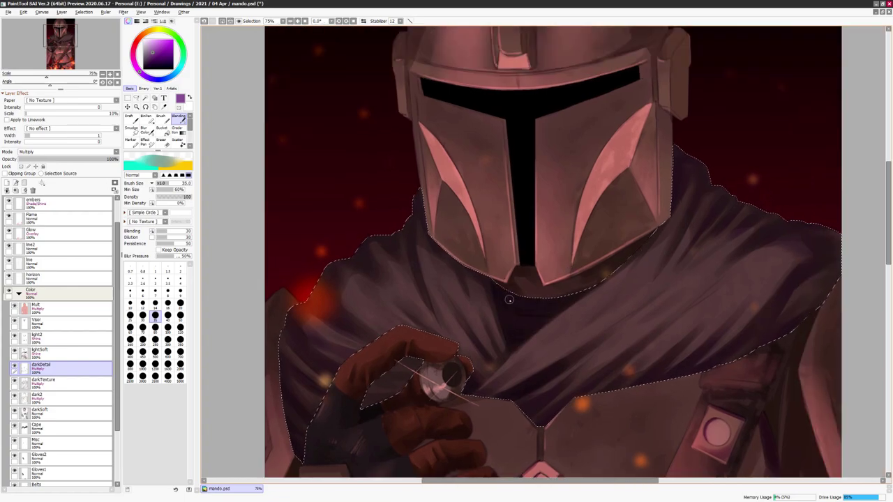
# - Clear the selection and adjust the darkDetail layer's Hue/Saturation to hue +82 and saturation -71, also changing its luminance
pyautogui.scroll(-5, 656, 314)
pyautogui.scroll(1, 698, 349)
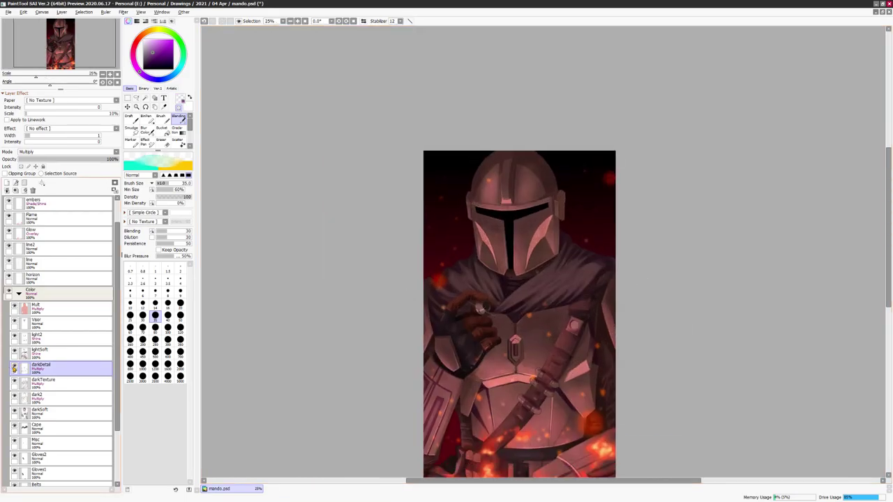
pyautogui.hotkey('ctrl', 'u')
pyautogui.moveTo(789, 126); pyautogui.dragTo(817, 116)
pyautogui.moveTo(821, 127); pyautogui.dragTo(737, 126)
pyautogui.moveTo(816, 134); pyautogui.dragTo(790, 135)
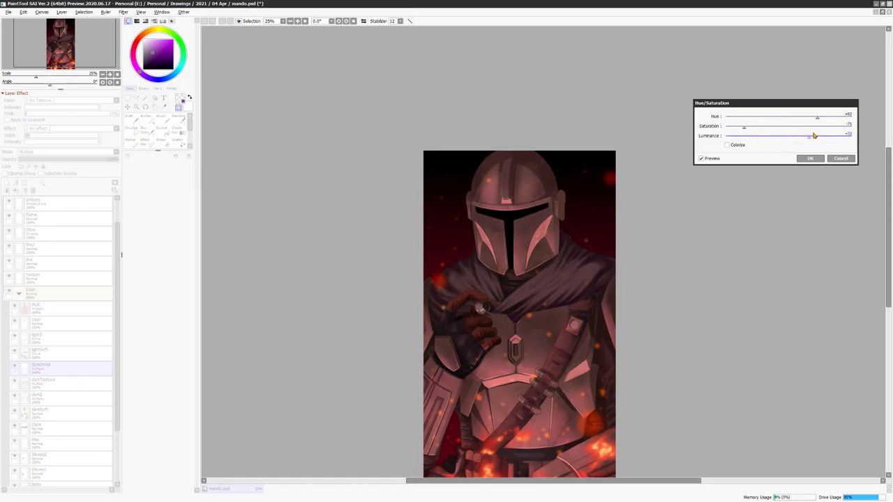
pyautogui.click(808, 158)
# - Select the square stud plate on the chest strap and set its saturation to +18 and luminance to -13 on the Metal layer
pyautogui.scroll(2, 629, 300)
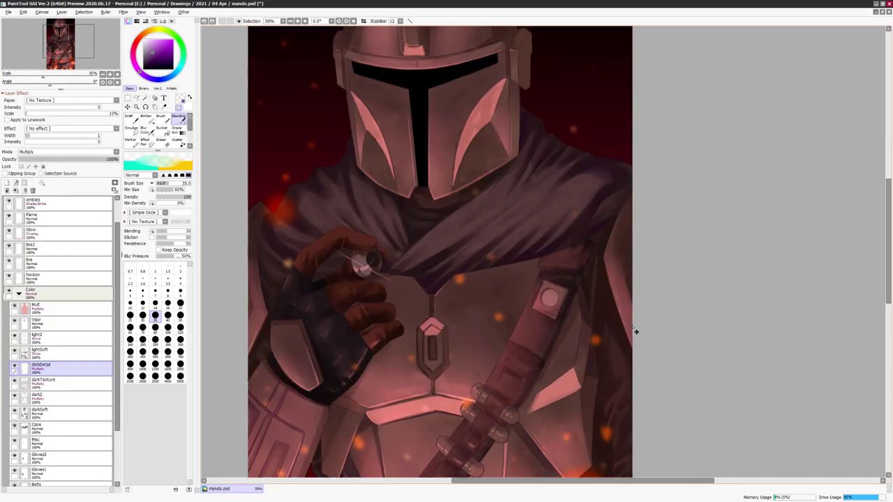
pyautogui.scroll(-1, 62, 349)
pyautogui.click(37, 415)
pyautogui.press('m')
pyautogui.hotkey('ctrl', 'u')
pyautogui.click(808, 159)
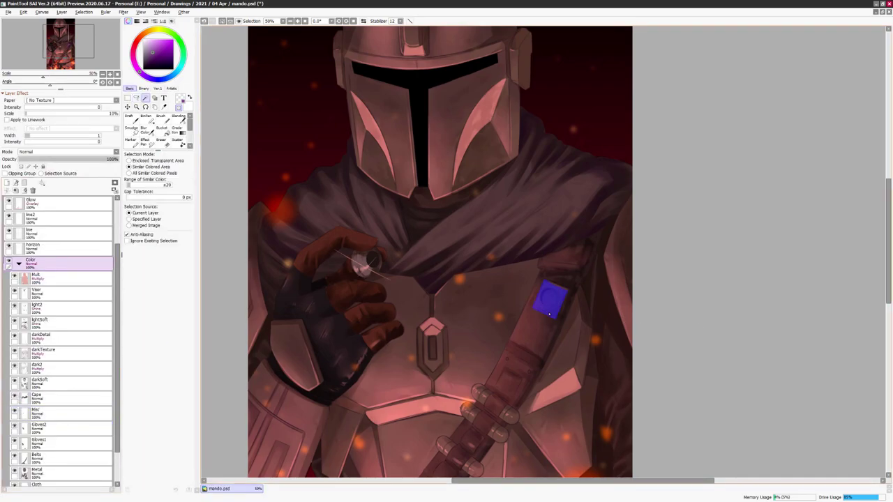
pyautogui.click(37, 385)
pyautogui.scroll(-1, 35, 395)
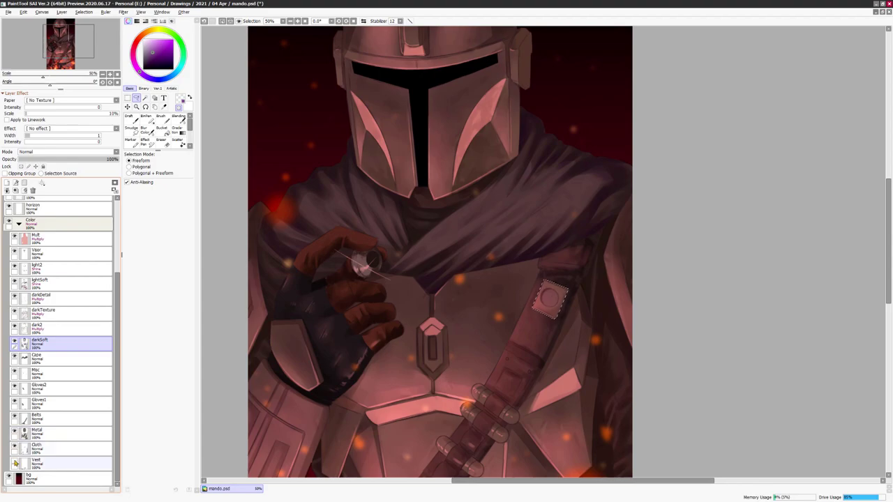
pyautogui.click(35, 431)
pyautogui.hotkey('ctrl', 'u')
pyautogui.moveTo(788, 136); pyautogui.dragTo(780, 138)
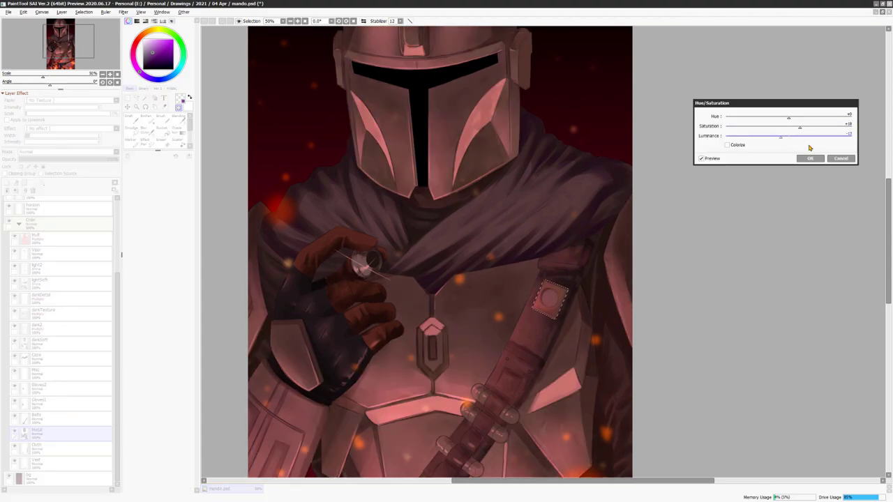
pyautogui.click(810, 158)
# - Try another Hue/Saturation adjustment on the strap's stud area and undo the changes
pyautogui.scroll(-2, 653, 267)
pyautogui.scroll(2, 628, 276)
pyautogui.hotkey('ctrl', 'u')
pyautogui.moveTo(795, 133); pyautogui.dragTo(767, 123)
pyautogui.click(810, 158)
pyautogui.hotkey('ctrl', 'd')
pyautogui.hotkey('ctrl', 'z')
pyautogui.hotkey('ctrl', 'z')
pyautogui.hotkey('ctrl', 'z')
# - Set the round strap stud's hue to -58 and luminance to +3 on the Misc layer
pyautogui.hotkey('ctrl', 'u')
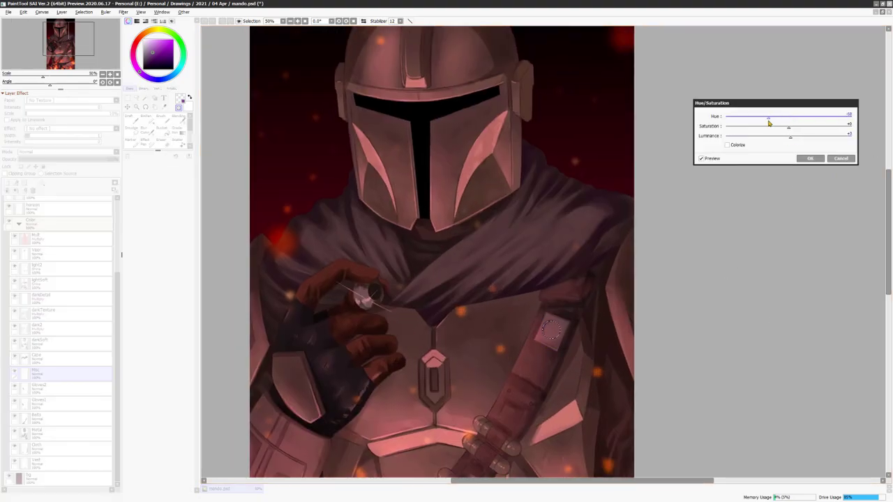
pyautogui.click(810, 158)
pyautogui.scroll(-2, 741, 273)
pyautogui.scroll(2, 691, 214)
pyautogui.scroll(-2, 627, 286)
pyautogui.scroll(1, 558, 300)
pyautogui.scroll(-1, 506, 318)
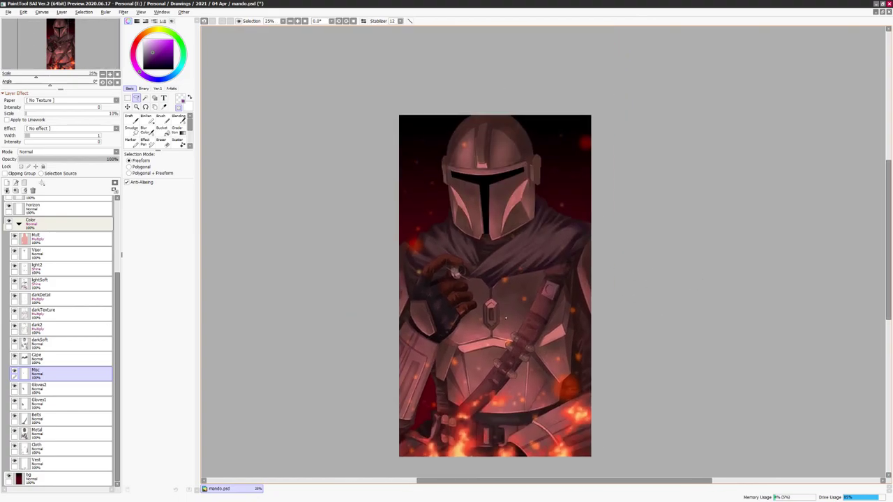
# - Select the armor area on the Metal layer, bring the darkSoft layer above the stack, and sample its shadow color
pyautogui.click(35, 431)
pyautogui.click(145, 97)
pyautogui.click(475, 328)
pyautogui.click(37, 341)
pyautogui.moveTo(37, 342); pyautogui.dragTo(34, 200)
pyautogui.click(164, 106)
pyautogui.scroll(3, 386, 314)
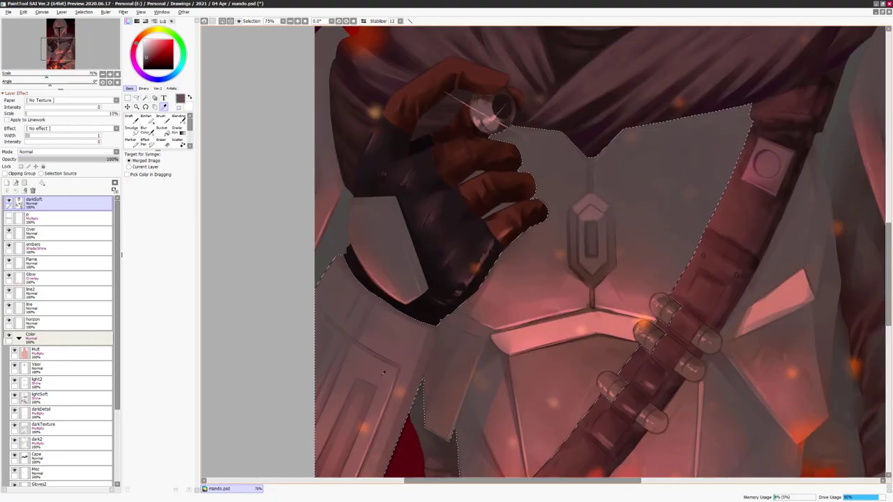
# - Set the darkSoft layer's blending mode to Multiply and raise its luminance to +34
pyautogui.click(70, 151)
pyautogui.click(42, 167)
pyautogui.scroll(-3, 613, 380)
pyautogui.hotkey('ctrl', 'u')
pyautogui.moveTo(792, 140); pyautogui.dragTo(811, 139)
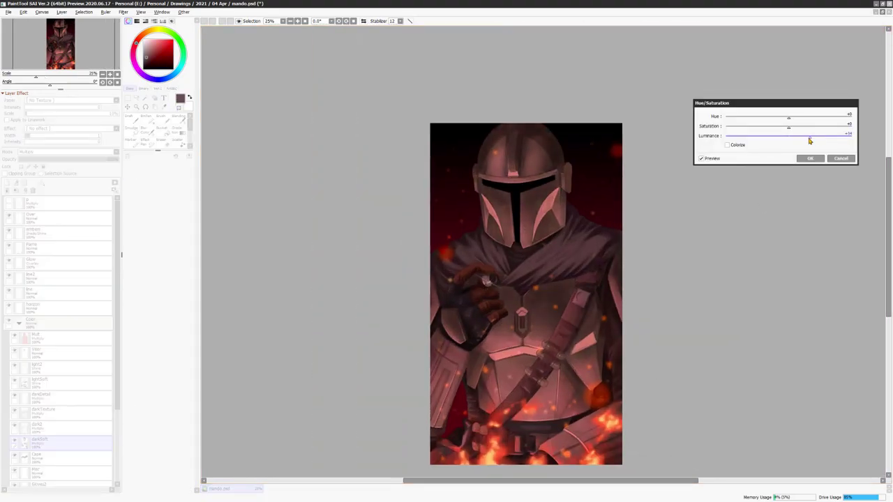
pyautogui.click(809, 158)
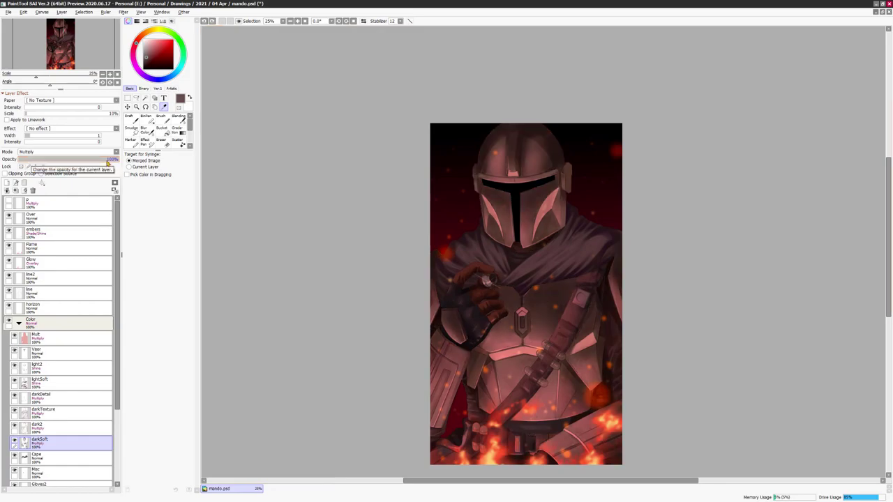
# - Create a new Multiply layer above darkSoft and brush soft shadow across the figure with the Blending brush
pyautogui.moveTo(770, 168); pyautogui.dragTo(756, 137)
pyautogui.scroll(-3, 40, 381)
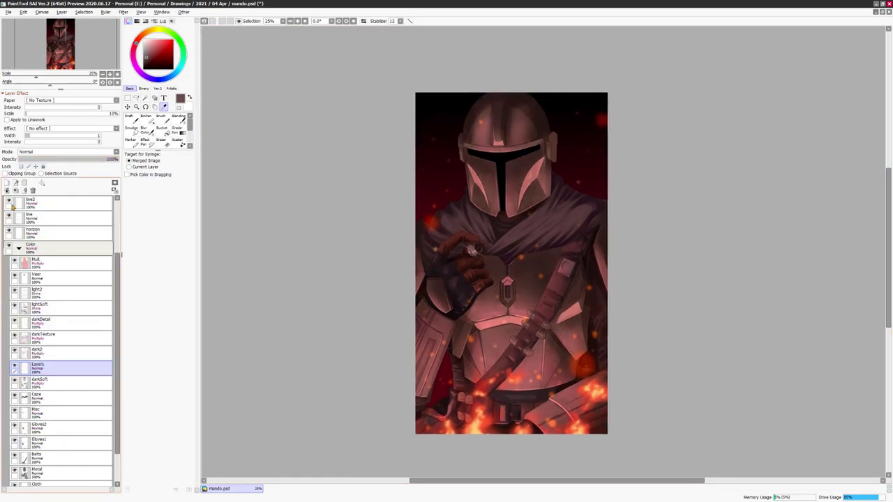
pyautogui.click(6, 190)
pyautogui.click(178, 117)
pyautogui.moveTo(448, 312)
pyautogui.mouseDown()
pyautogui.moveTo(422, 349)
pyautogui.moveTo(446, 300)
pyautogui.moveTo(549, 279)
pyautogui.mouseUp()
# - Set the new shadow layer's saturation to -100 and luminance to -91, lower its opacity, and merge it into darkSoft
pyautogui.hotkey('ctrl', 'u')
pyautogui.moveTo(788, 127); pyautogui.dragTo(813, 139)
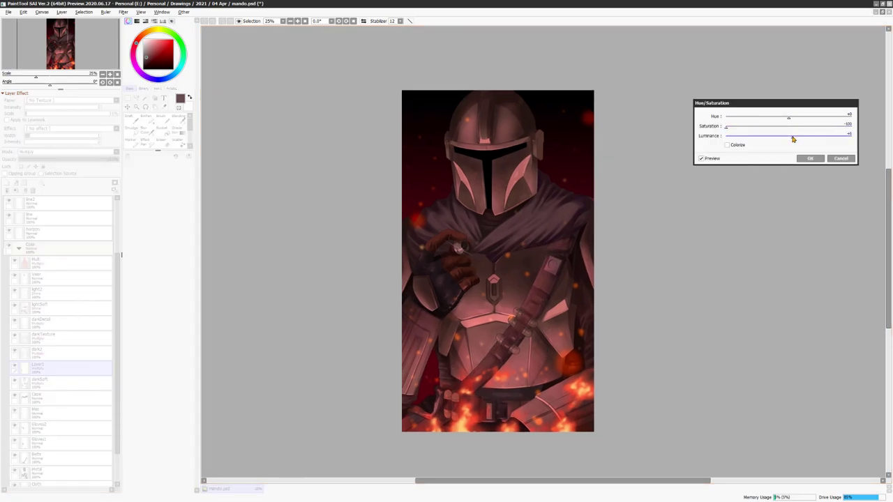
pyautogui.moveTo(793, 139); pyautogui.dragTo(732, 159)
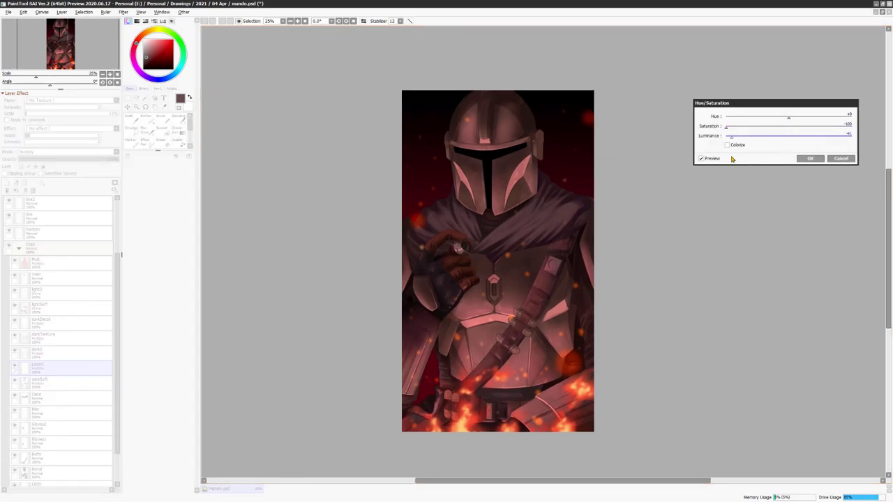
pyautogui.press('Return')
pyautogui.moveTo(56, 159); pyautogui.dragTo(78, 159)
pyautogui.hotkey('ctrl', 'e')
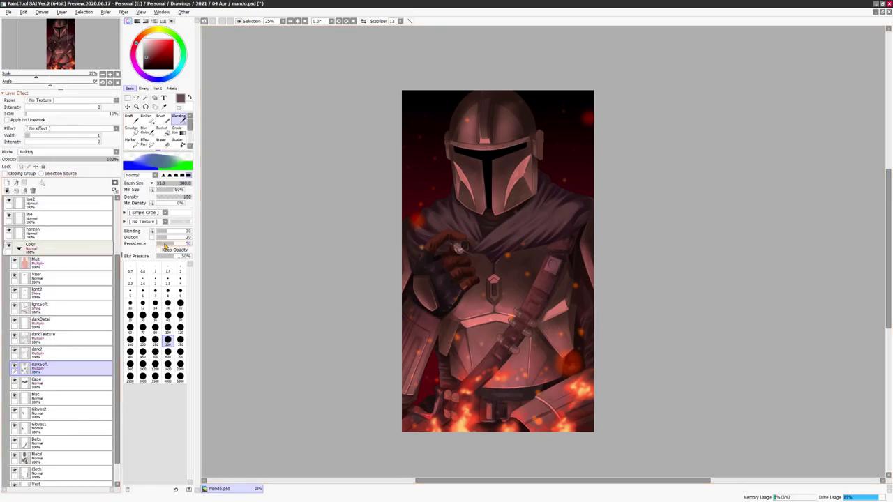
# - Create a new Shine layer above light2 and paint thin highlight strokes along the cape folds with the size 16 BinPen
pyautogui.scroll(1, 534, 318)
pyautogui.scroll(-1, 628, 317)
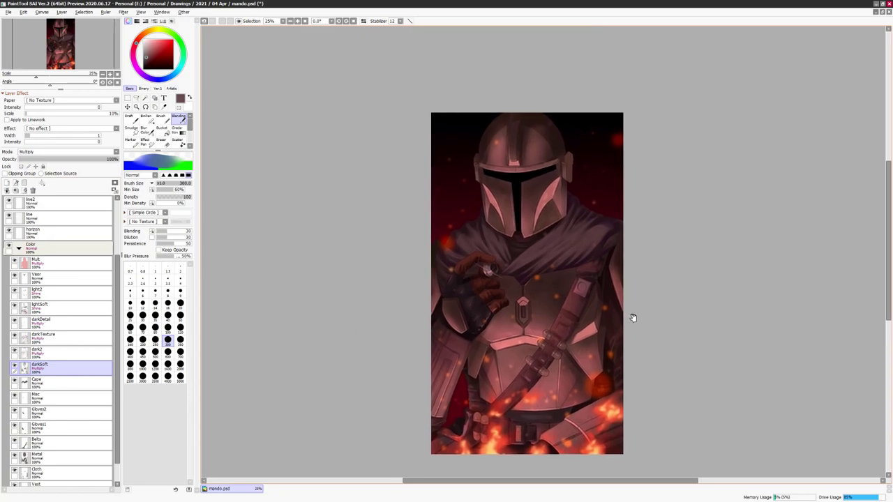
pyautogui.click(63, 291)
pyautogui.click(25, 190)
pyautogui.click(70, 152)
pyautogui.click(41, 209)
pyautogui.scroll(2, 411, 305)
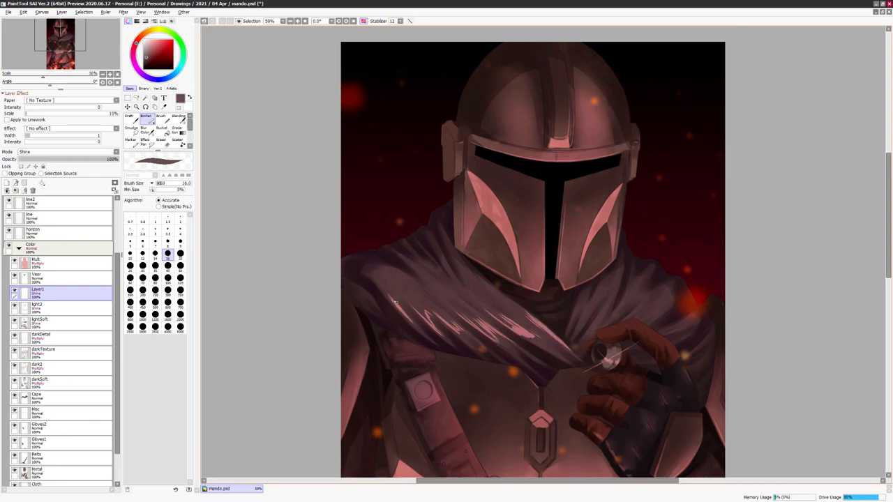
pyautogui.press('h')
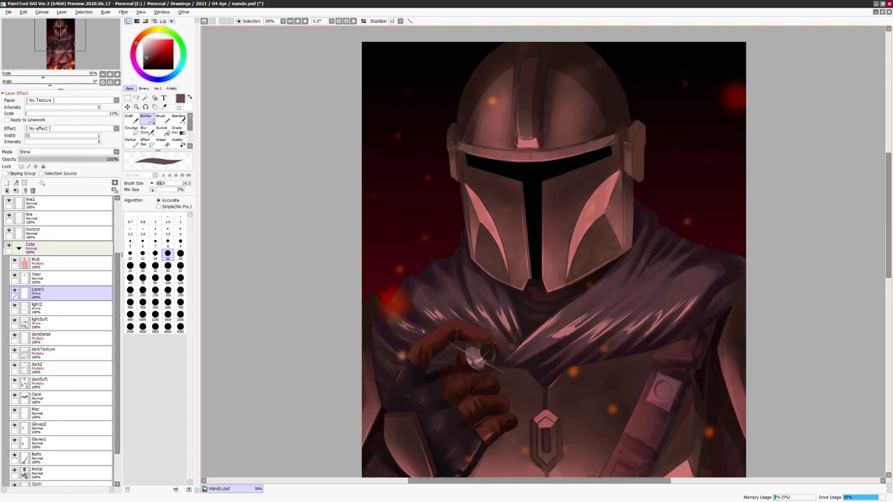
# - Soften the cape highlight strokes with the Blending brush at size 35
pyautogui.press('b')
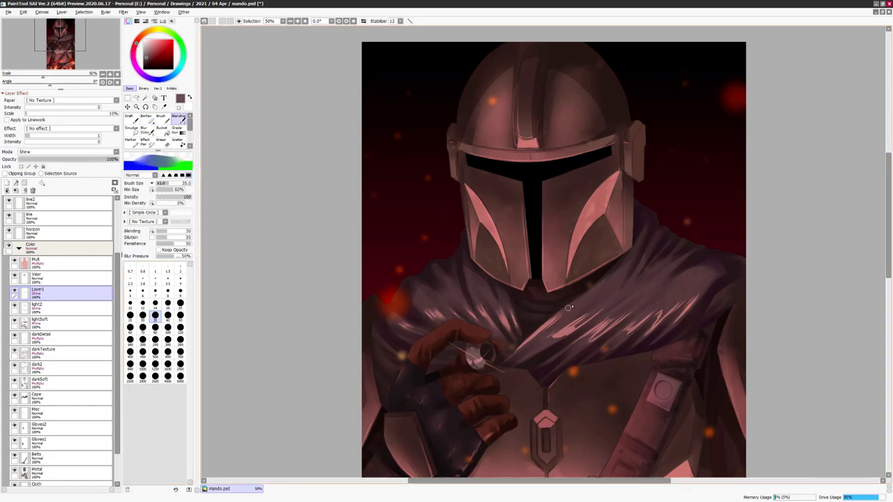
pyautogui.press('h')
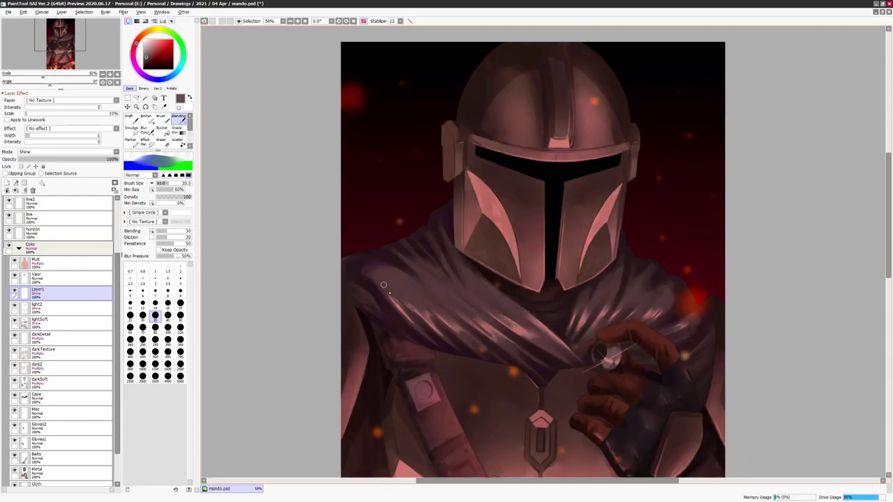
pyautogui.press('h')
# - Set the cape highlight layer's hue to +143, saturation to +58 and luminance to -38
pyautogui.scroll(-1, 643, 305)
pyautogui.hotkey('ctrl', 'u')
pyautogui.moveTo(789, 118); pyautogui.dragTo(839, 118)
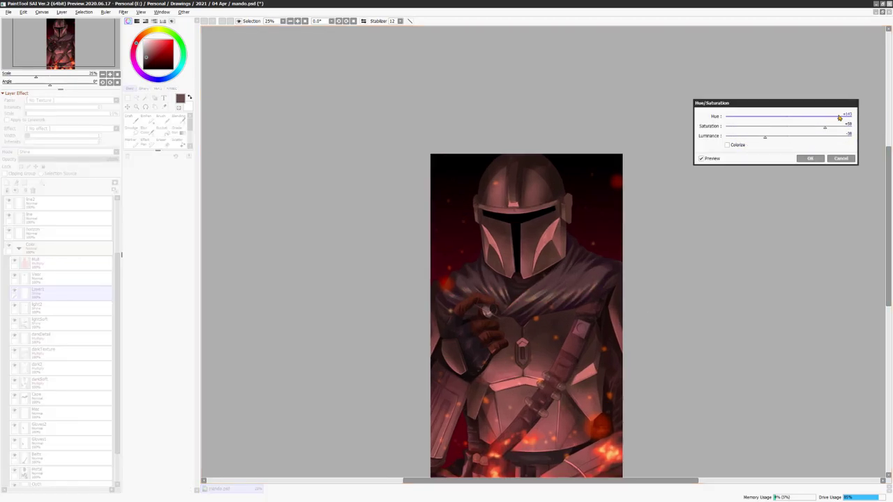
pyautogui.click(810, 158)
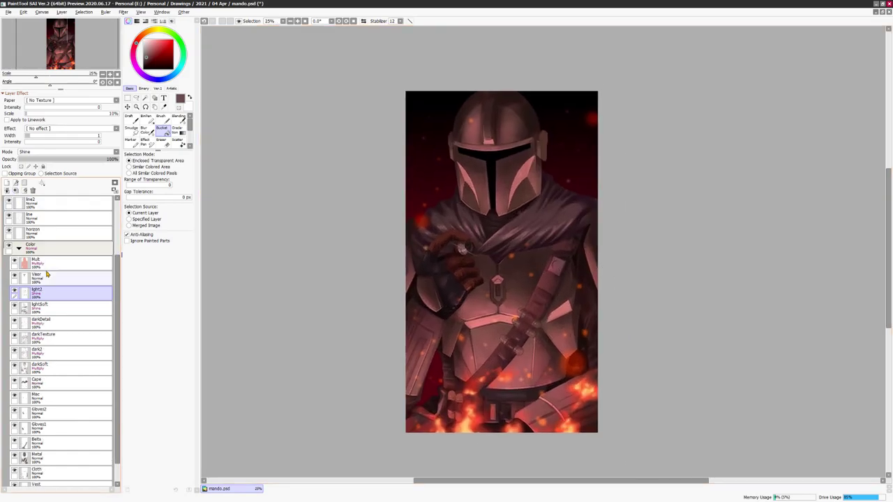
# - Create a new layer above Over and brush soft smoke across the figure with the Blending brush at size 600
pyautogui.click(8, 182)
pyautogui.press('b')
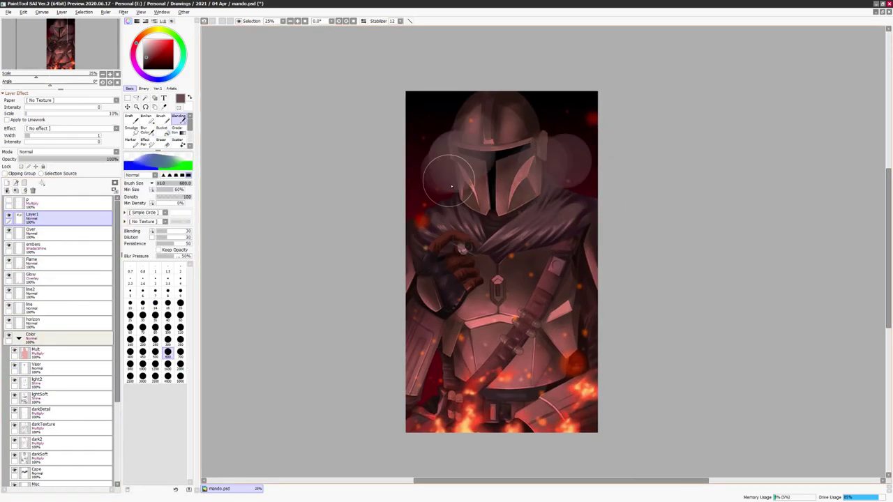
pyautogui.hotkey('ctrl', 'z')
pyautogui.moveTo(431, 192)
pyautogui.mouseDown()
pyautogui.moveTo(477, 224)
pyautogui.moveTo(498, 255)
pyautogui.mouseUp()
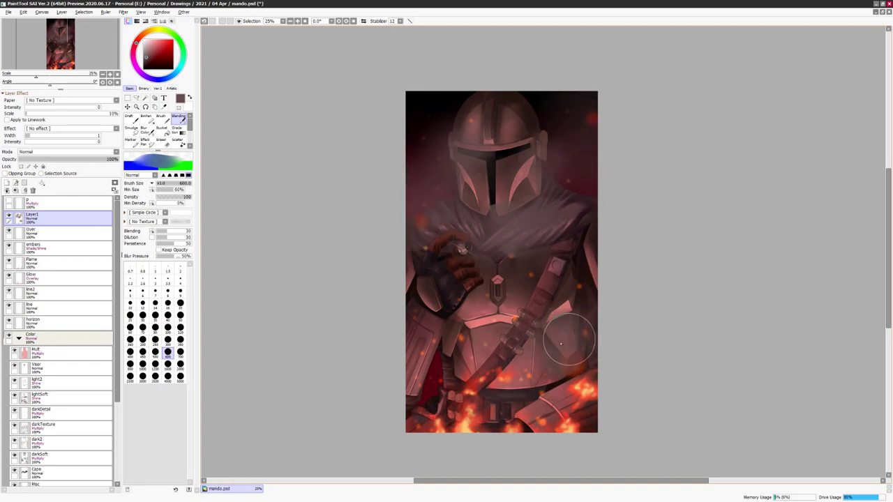
pyautogui.moveTo(457, 387); pyautogui.dragTo(434, 412)
# - Try the Multiply, Screen and Shade blending modes on the smoke layer, lowering its opacity to 6%
pyautogui.click(70, 152)
pyautogui.click(41, 160)
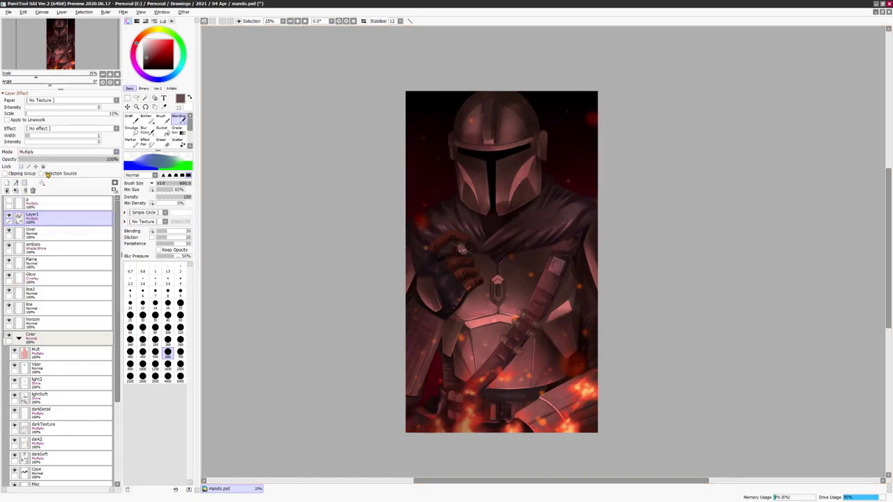
pyautogui.click(42, 151)
pyautogui.click(24, 155)
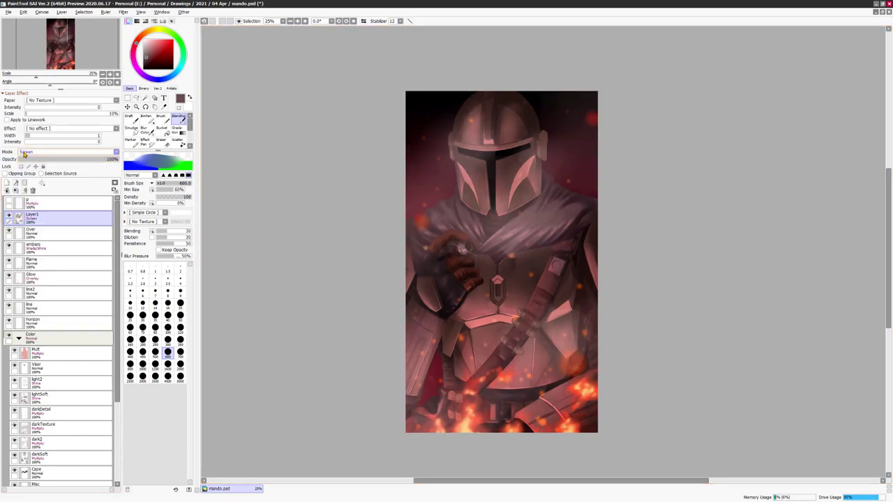
pyautogui.click(42, 151)
pyautogui.click(20, 173)
pyautogui.click(42, 151)
pyautogui.click(42, 209)
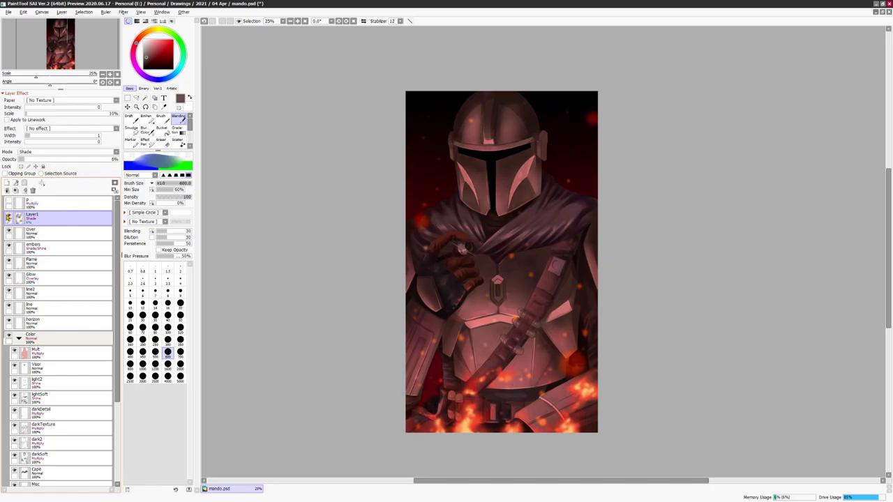
pyautogui.scroll(-2, 41, 152)
# - Compare Soft Light, Pin Light, Darken Color and Subtract on the smoke layer, and set its blending mode to Shade
pyautogui.click(42, 151)
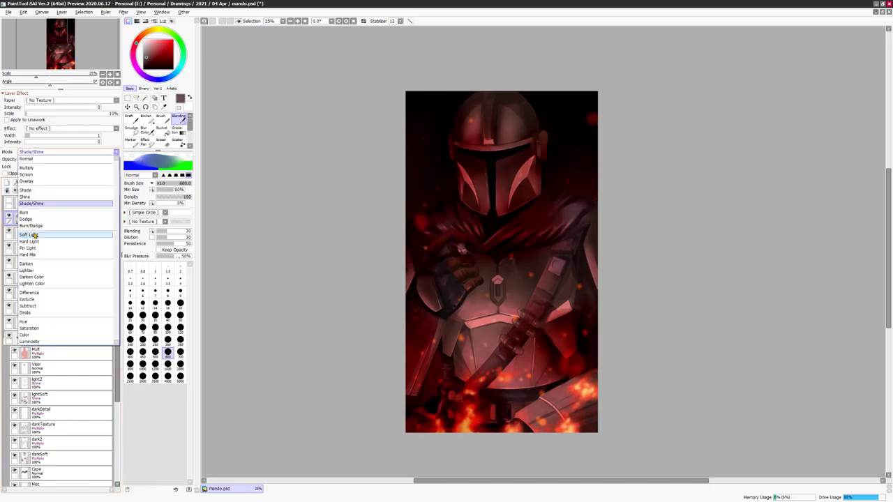
pyautogui.click(31, 235)
pyautogui.click(41, 152)
pyautogui.click(30, 248)
pyautogui.click(42, 151)
pyautogui.click(32, 277)
pyautogui.click(42, 151)
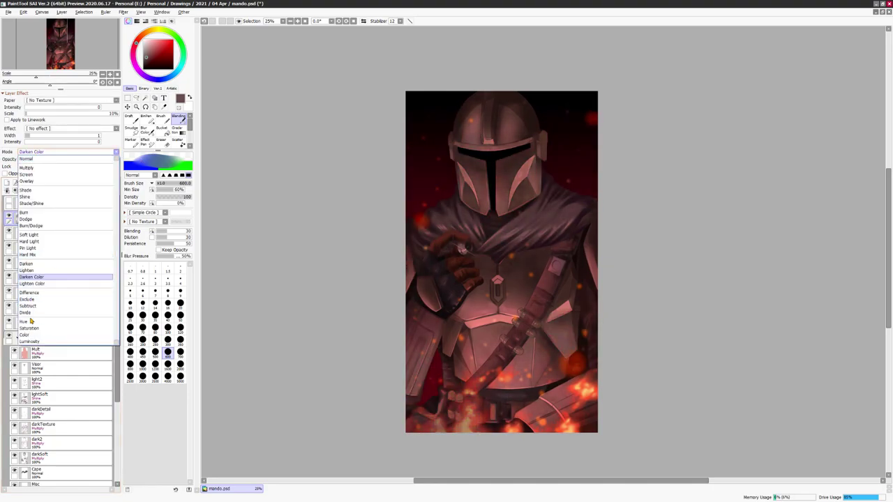
pyautogui.click(29, 306)
pyautogui.click(42, 152)
pyautogui.click(26, 190)
# - Raise the smoke layer's luminance to +97 and shift its hue toward positive values
pyautogui.click(134, 132)
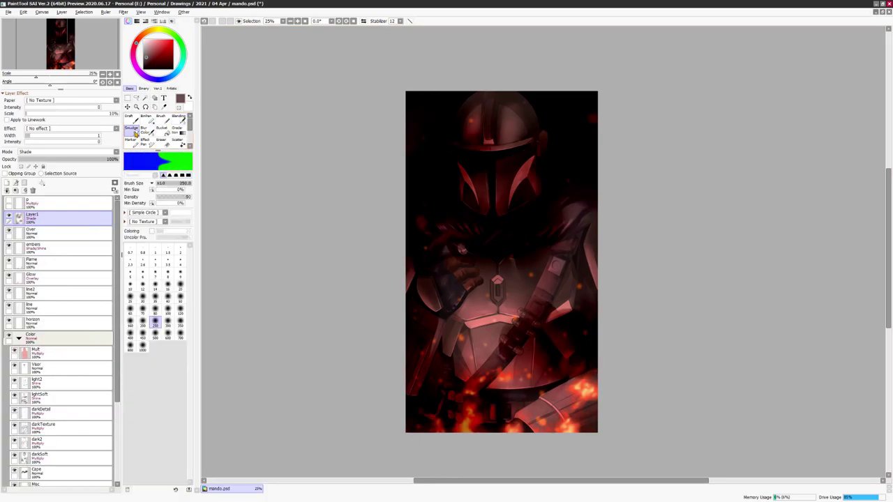
pyautogui.press('b')
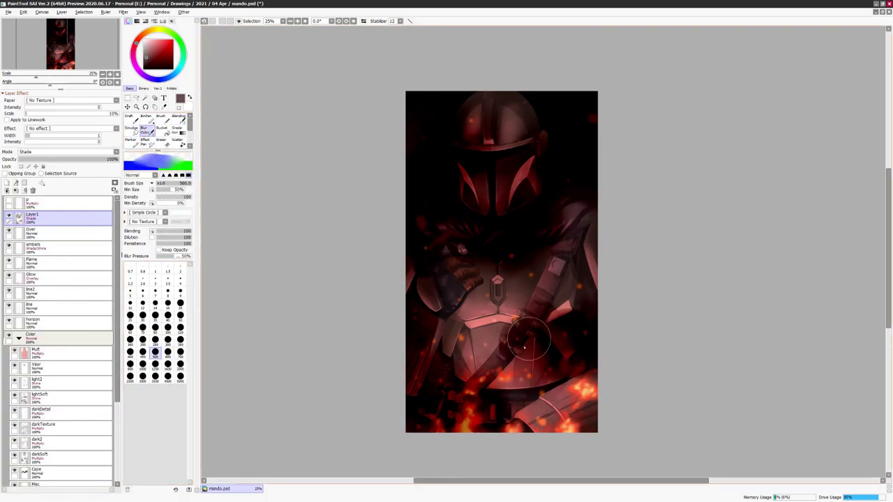
pyautogui.hotkey('ctrl', 'u')
pyautogui.click(847, 135)
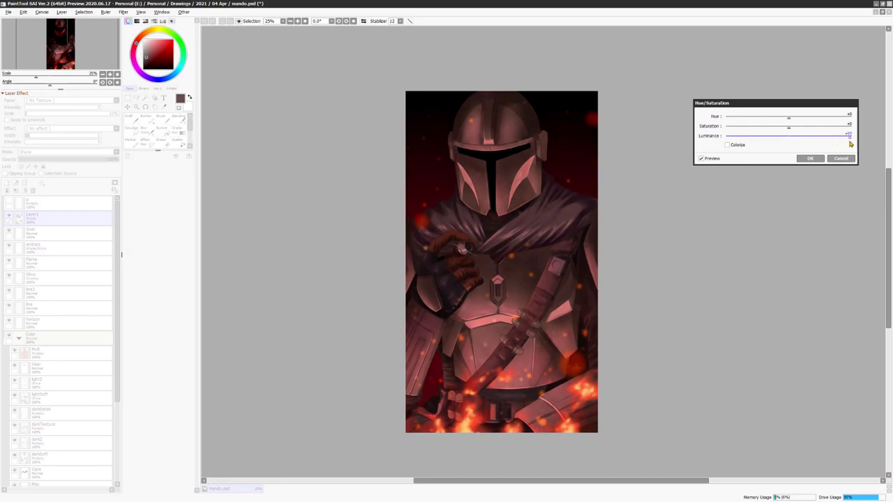
pyautogui.moveTo(789, 117); pyautogui.dragTo(832, 119)
pyautogui.click(810, 158)
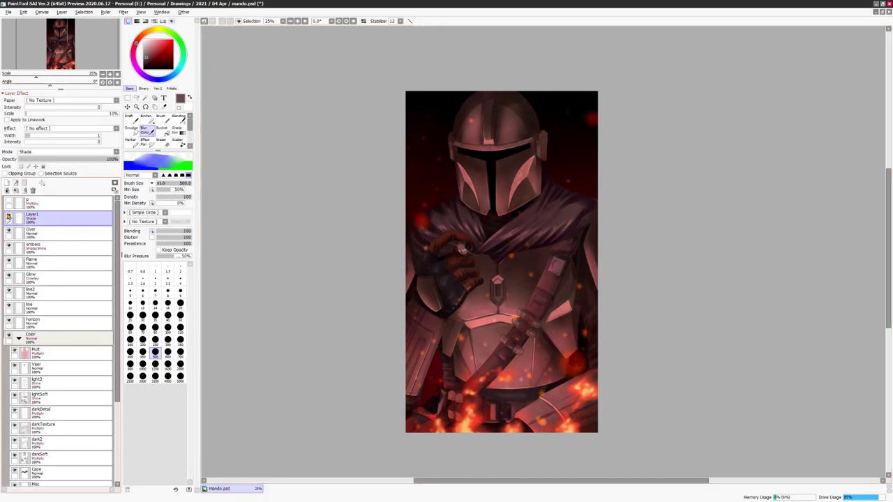
# - Create a new layer above smoke and name it GlowUp
pyautogui.moveTo(610, 281); pyautogui.dragTo(611, 260)
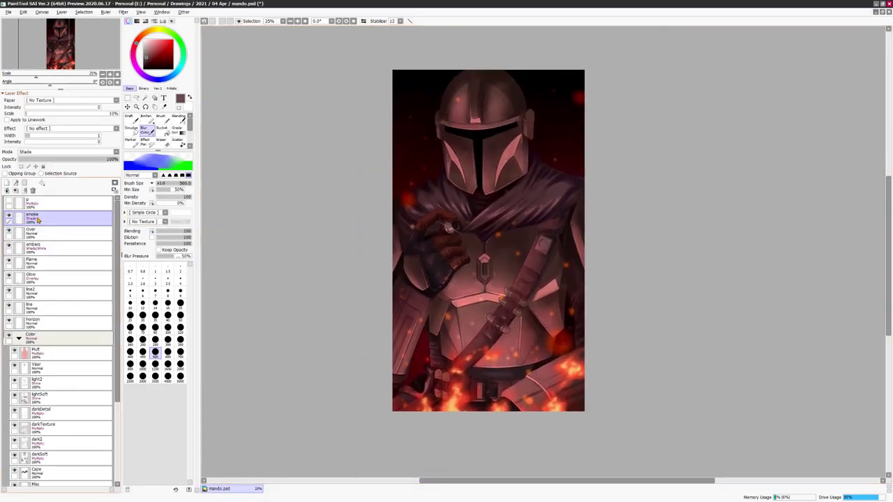
pyautogui.click(7, 190)
pyautogui.doubleClick(35, 216)
pyautogui.write('GlowUp')
pyautogui.press('Return')
# - Fill the GlowUp layer with a gradient rising from the canvas bottom and colorize it orange with saturation +100
pyautogui.moveTo(480, 409); pyautogui.dragTo(481, 120)
pyautogui.hotkey('ctrl', 'u')
pyautogui.moveTo(787, 117); pyautogui.dragTo(803, 117)
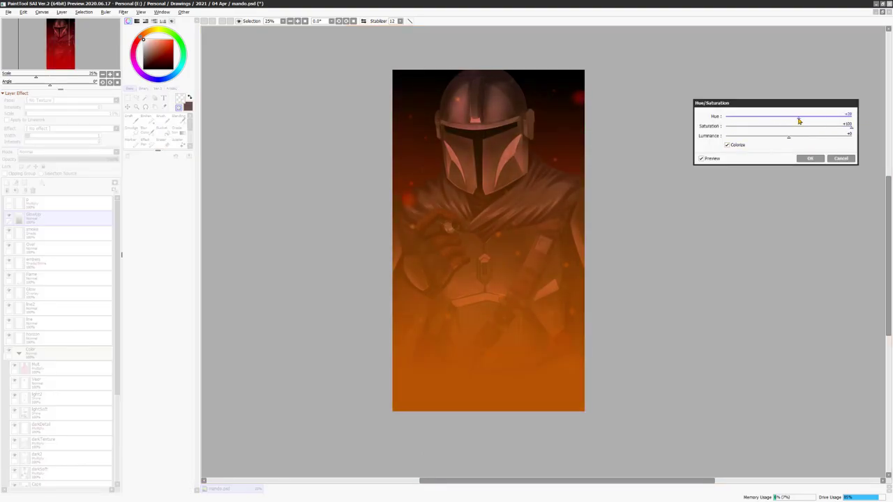
pyautogui.click(810, 158)
# - Try Soft Light and Shade/Shine on the GlowUp layer, and set its blending mode to Color
pyautogui.click(70, 151)
pyautogui.click(49, 210)
pyautogui.click(59, 151)
pyautogui.scroll(4, 59, 151)
pyautogui.click(59, 151)
pyautogui.click(59, 152)
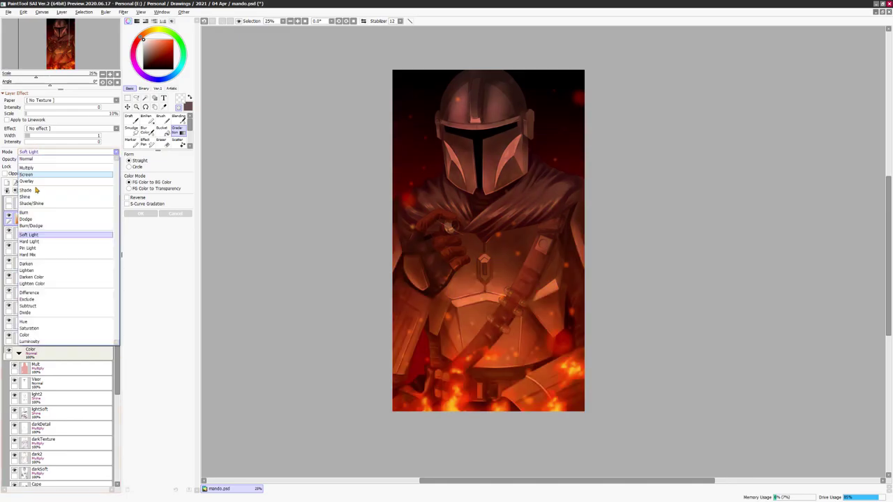
pyautogui.click(28, 202)
pyautogui.hotkey('ctrl', 'u')
pyautogui.press('Escape')
pyautogui.click(59, 151)
pyautogui.click(55, 241)
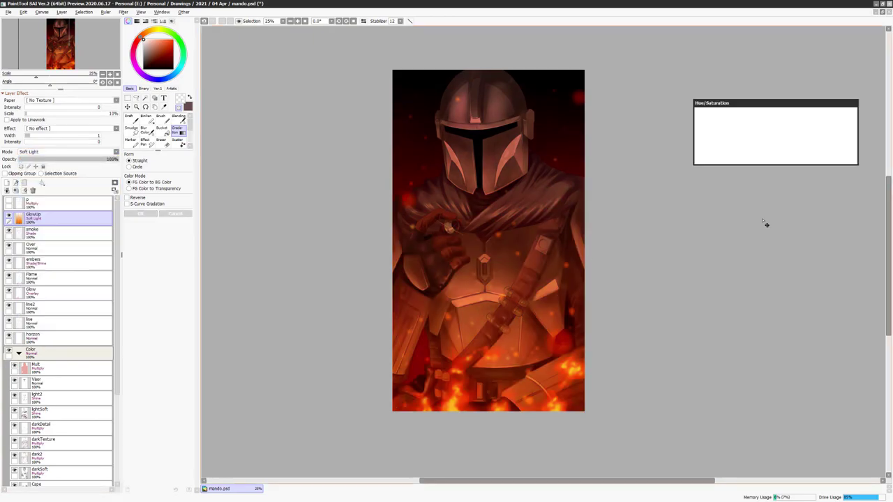
# - Set the GlowUp layer's saturation to +94
pyautogui.hotkey('ctrl', 'u')
pyautogui.moveTo(788, 127); pyautogui.dragTo(848, 127)
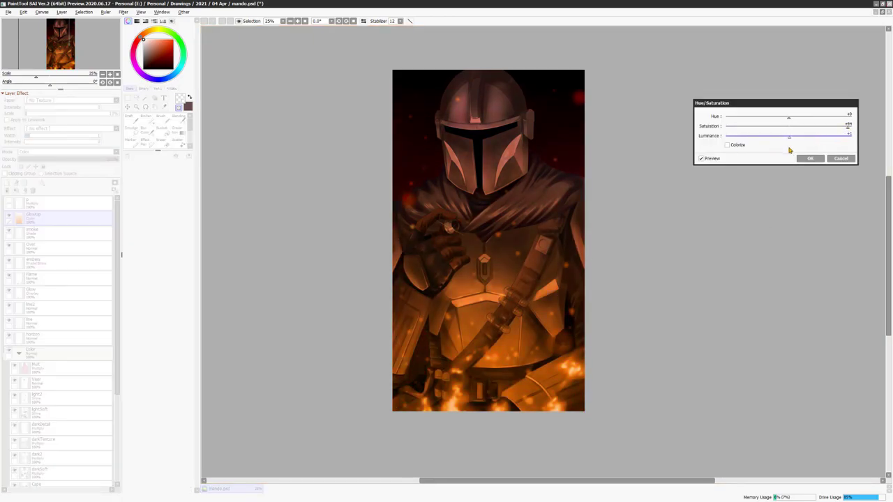
pyautogui.click(810, 158)
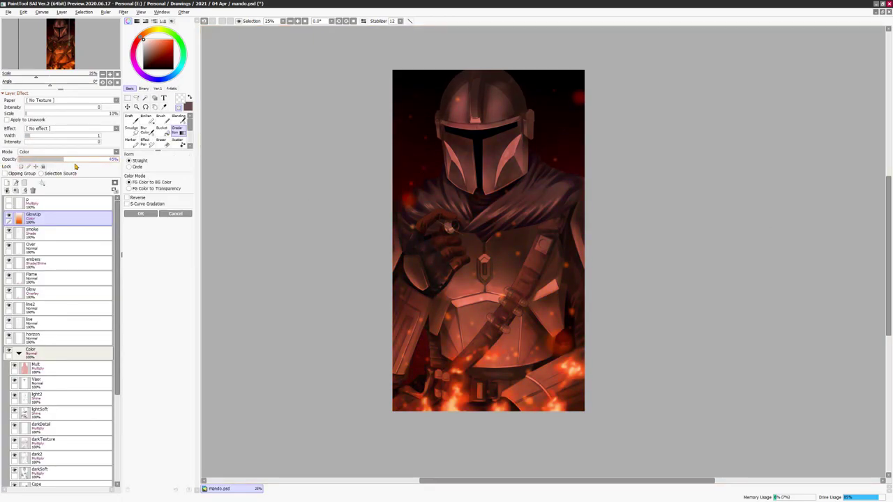
pyautogui.hotkey('ctrl', 't')
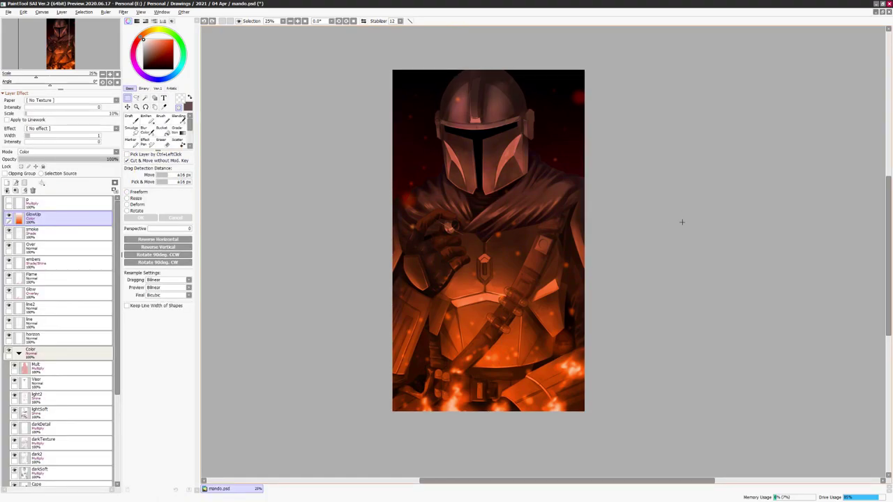
# - Try the Burn/Dodge, Hue, Shine and Shade blending modes on the GlowUp layer
pyautogui.click(67, 152)
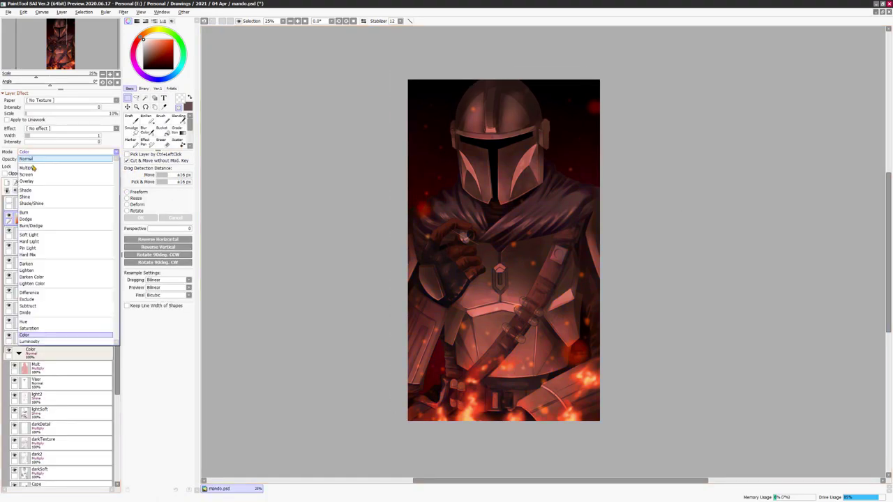
pyautogui.click(31, 226)
pyautogui.click(67, 151)
pyautogui.click(33, 322)
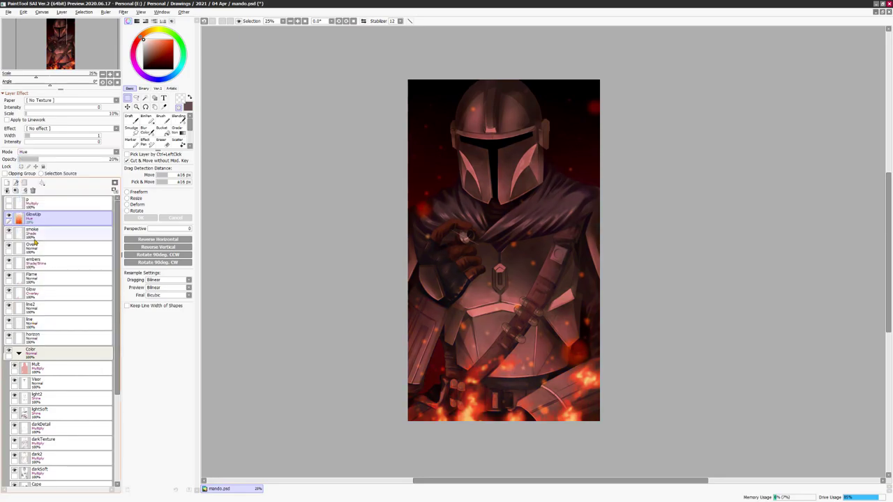
pyautogui.click(66, 151)
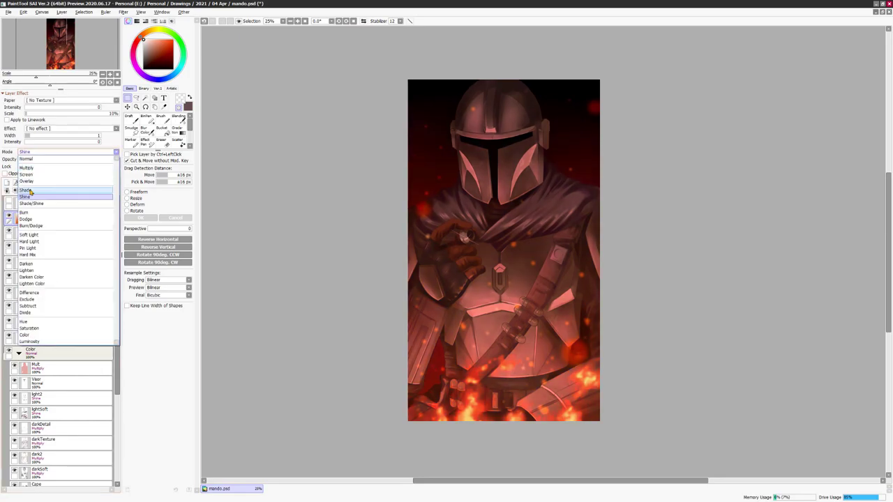
pyautogui.click(32, 193)
# - Return the GlowUp layer to the Color blending mode with 20% opacity
pyautogui.click(67, 151)
pyautogui.click(31, 162)
pyautogui.moveTo(35, 159); pyautogui.dragTo(111, 159)
pyautogui.click(66, 151)
pyautogui.click(33, 329)
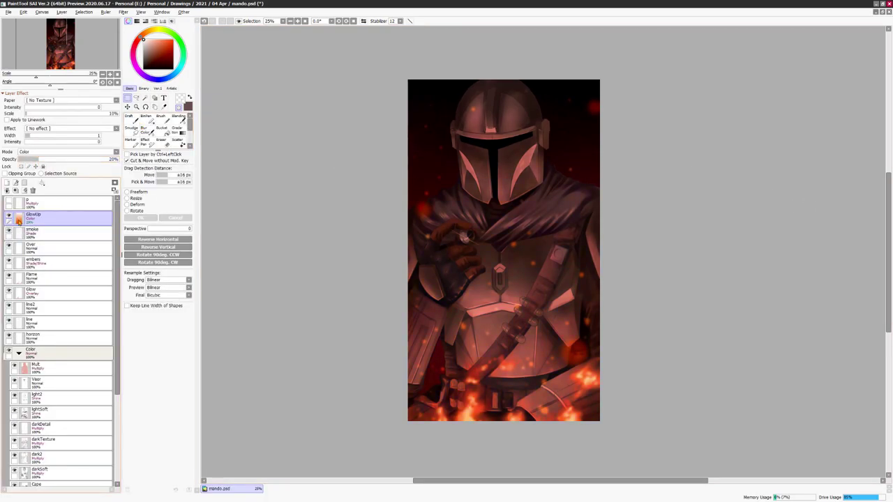
# - Shift the GlowUp layer's hue to -16 and raise its saturation to +100
pyautogui.hotkey('ctrl', 'u')
pyautogui.moveTo(788, 118); pyautogui.dragTo(820, 121)
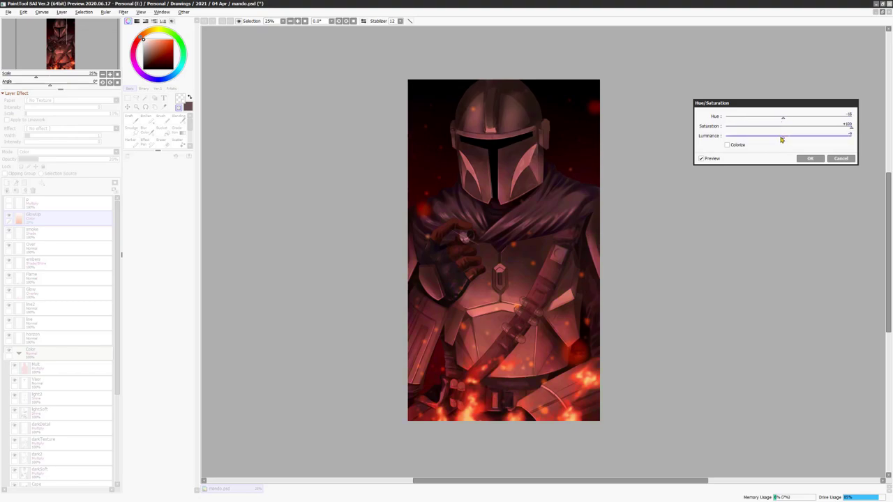
pyautogui.click(802, 158)
# - Set the new layer above GlowUp to the Color blending mode and fill it with a straight vertical gradient over the figure
pyautogui.scroll(3, 502, 251)
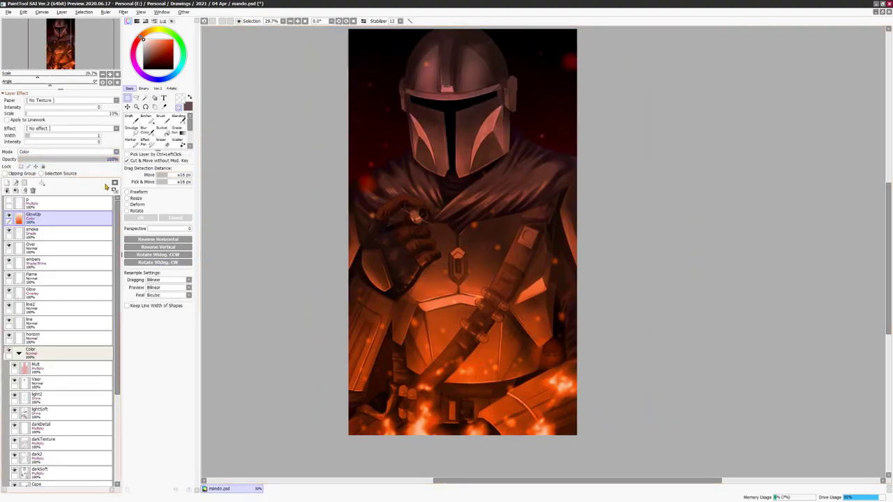
pyautogui.click(70, 151)
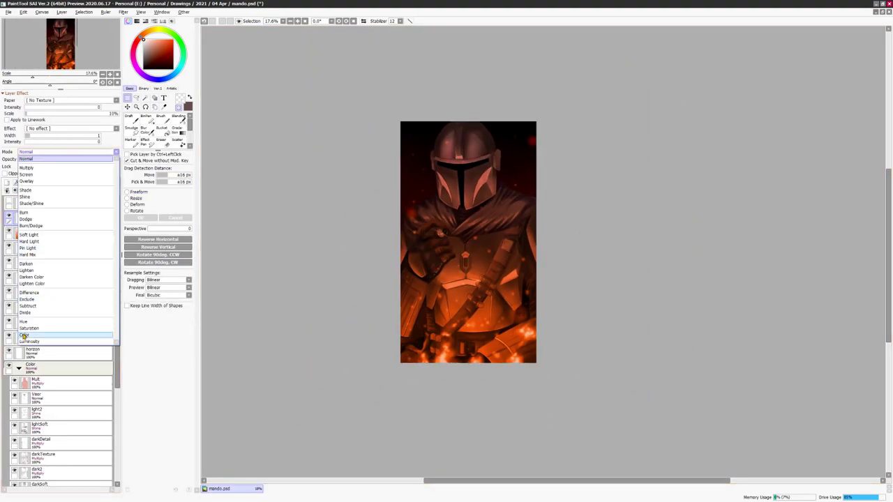
pyautogui.click(33, 329)
pyautogui.click(178, 129)
pyautogui.moveTo(473, 143); pyautogui.dragTo(469, 345)
pyautogui.press('Return')
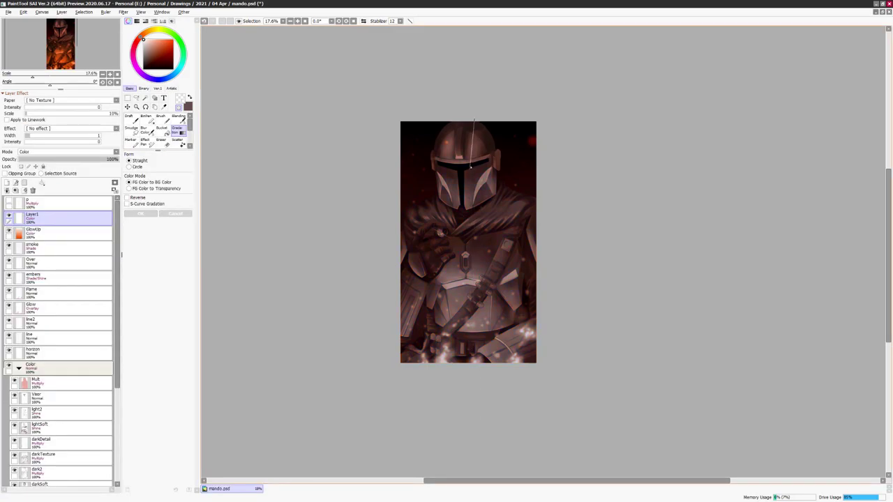
pyautogui.press('Return')
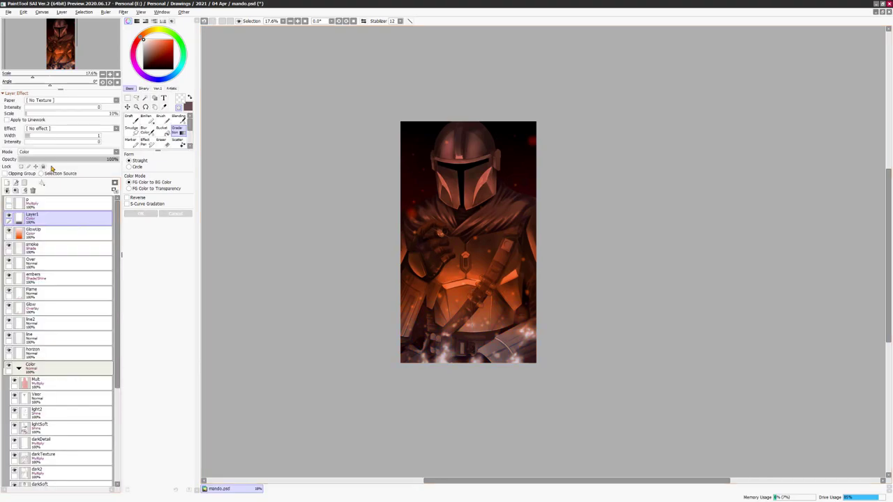
# - Colorize the gradient layer yellow with Hue/Saturation, using saturation +100 and luminance +44
pyautogui.hotkey('ctrl', 'u')
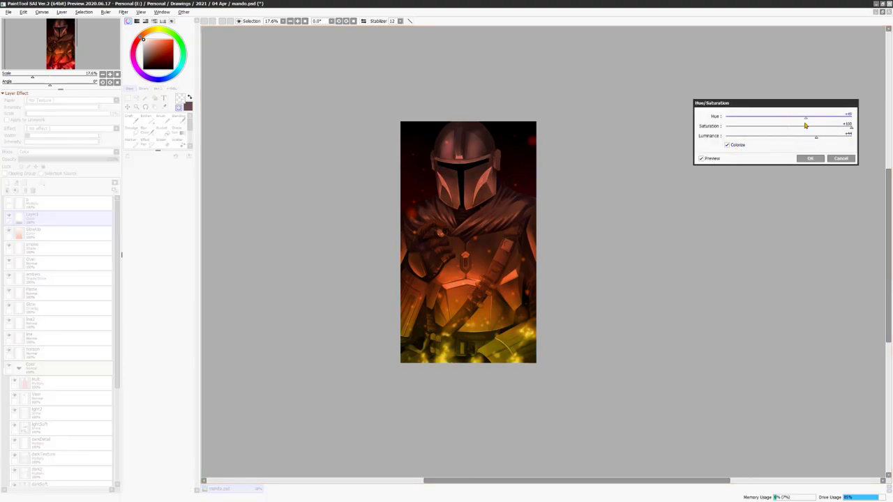
pyautogui.click(809, 159)
# - Set the gradient layer and GlowUp to the Overlay blending mode and lower their opacity, with the gradient layer at 39%
pyautogui.click(32, 237)
pyautogui.click(32, 218)
pyautogui.click(70, 152)
pyautogui.click(42, 203)
pyautogui.click(32, 233)
pyautogui.moveTo(104, 159); pyautogui.dragTo(58, 166)
pyautogui.click(32, 218)
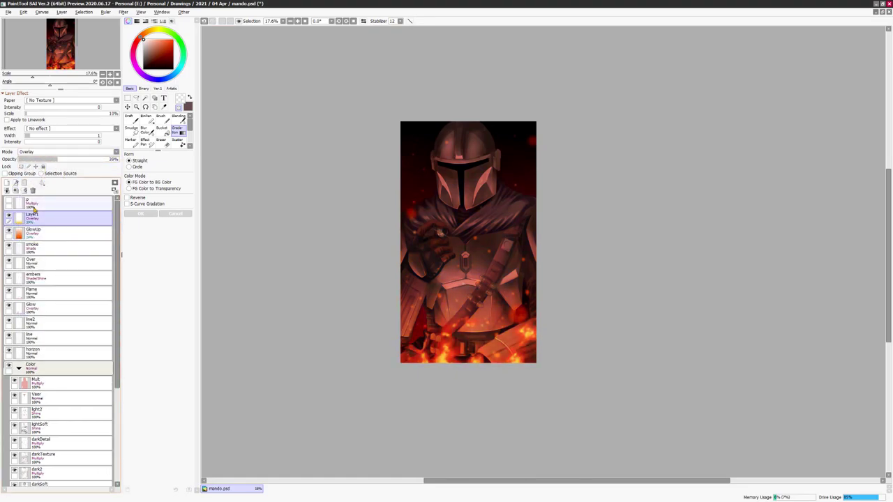
# - Merge the gradient layer down into GlowUp and try moving the merged layer down to the Glow layer
pyautogui.hotkey('ctrl', 'e')
pyautogui.scroll(3, 493, 252)
pyautogui.moveTo(32, 217); pyautogui.dragTo(38, 290)
pyautogui.hotkey('ctrl', 'z')
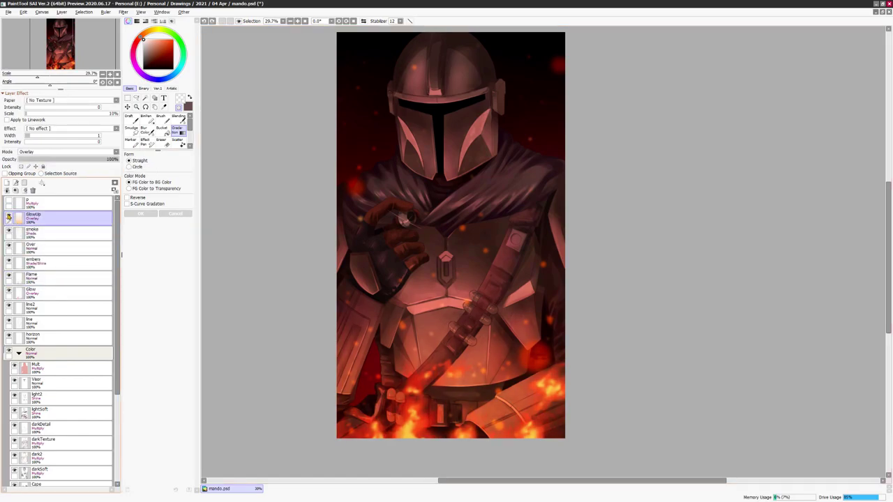
# - Adjust the luminance of the merged GlowUp layer with Hue/Saturation
pyautogui.hotkey('ctrl', 'u')
pyautogui.moveTo(789, 136); pyautogui.dragTo(811, 150)
pyautogui.click(809, 159)
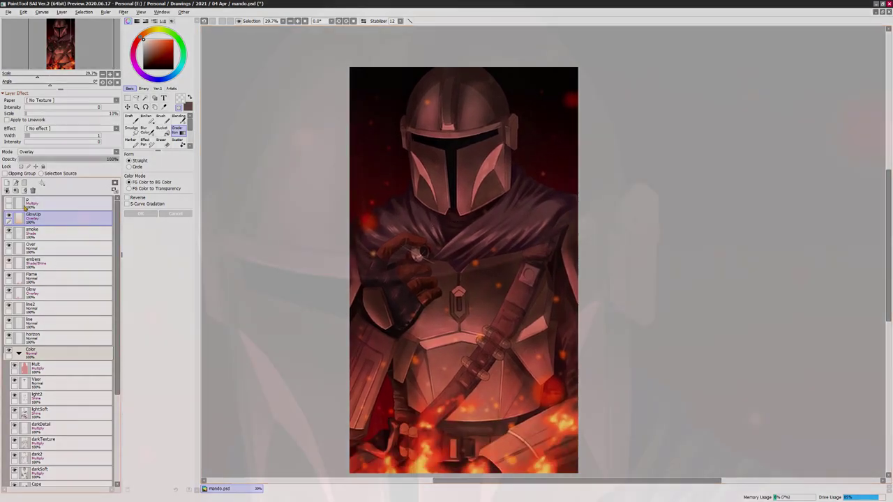